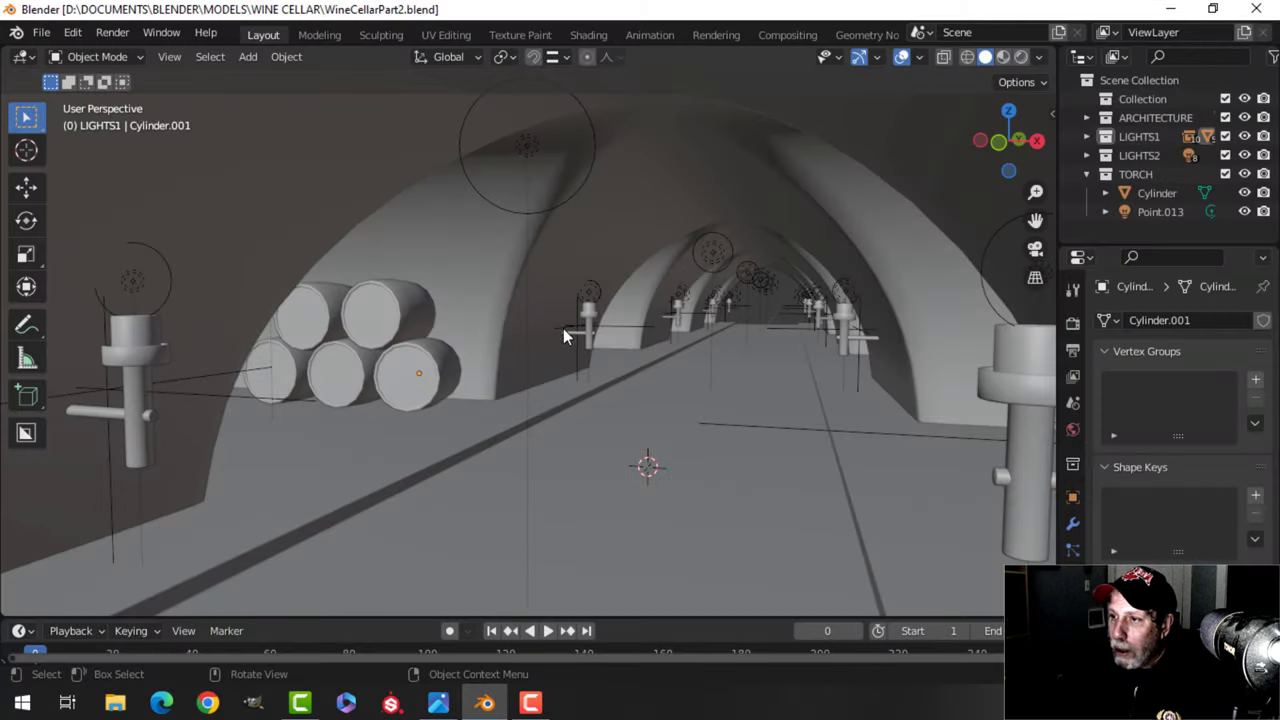
Scale the mesh of the lower barrel nearest the aisle along the Y axis to adjust its length.
{"action": "middle_click_drag", "start_coordinate": [727, 394], "coordinate": [729, 386]}
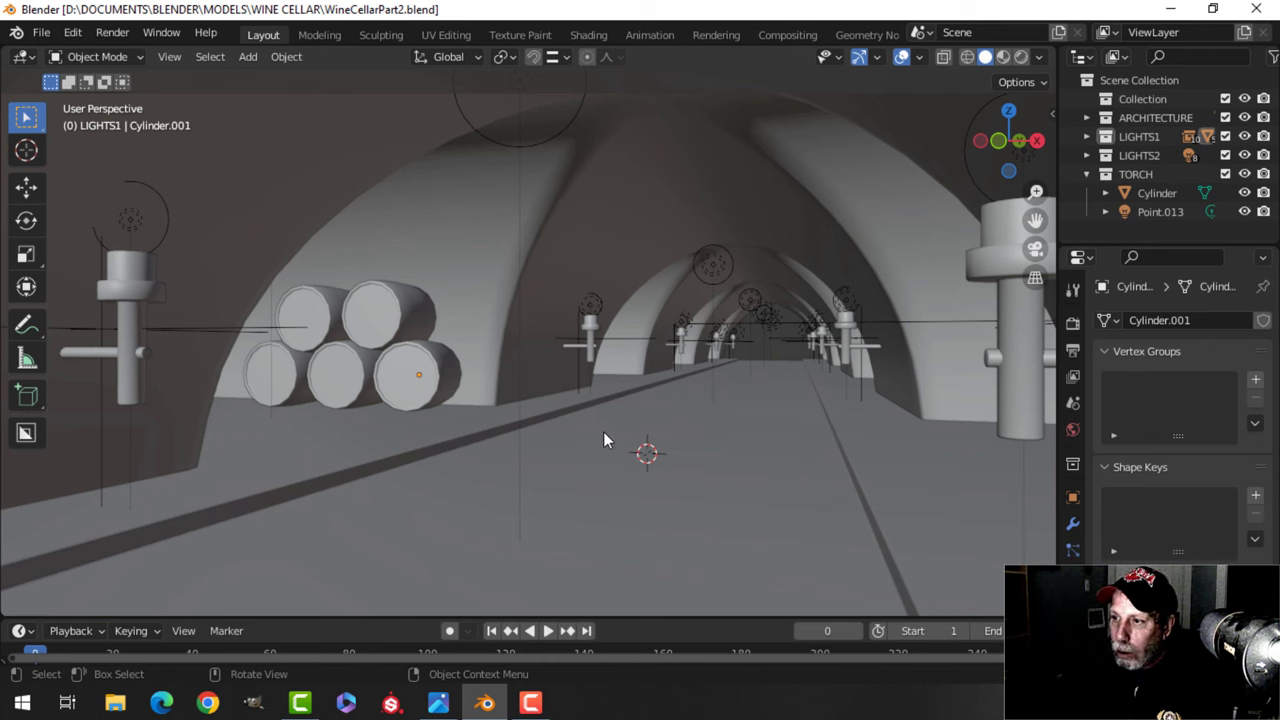
{"action": "middle_click_drag", "start_coordinate": [603, 440], "coordinate": [545, 361]}
{"action": "scroll", "coordinate": [614, 398], "scroll_direction": "up", "scroll_amount": 1}
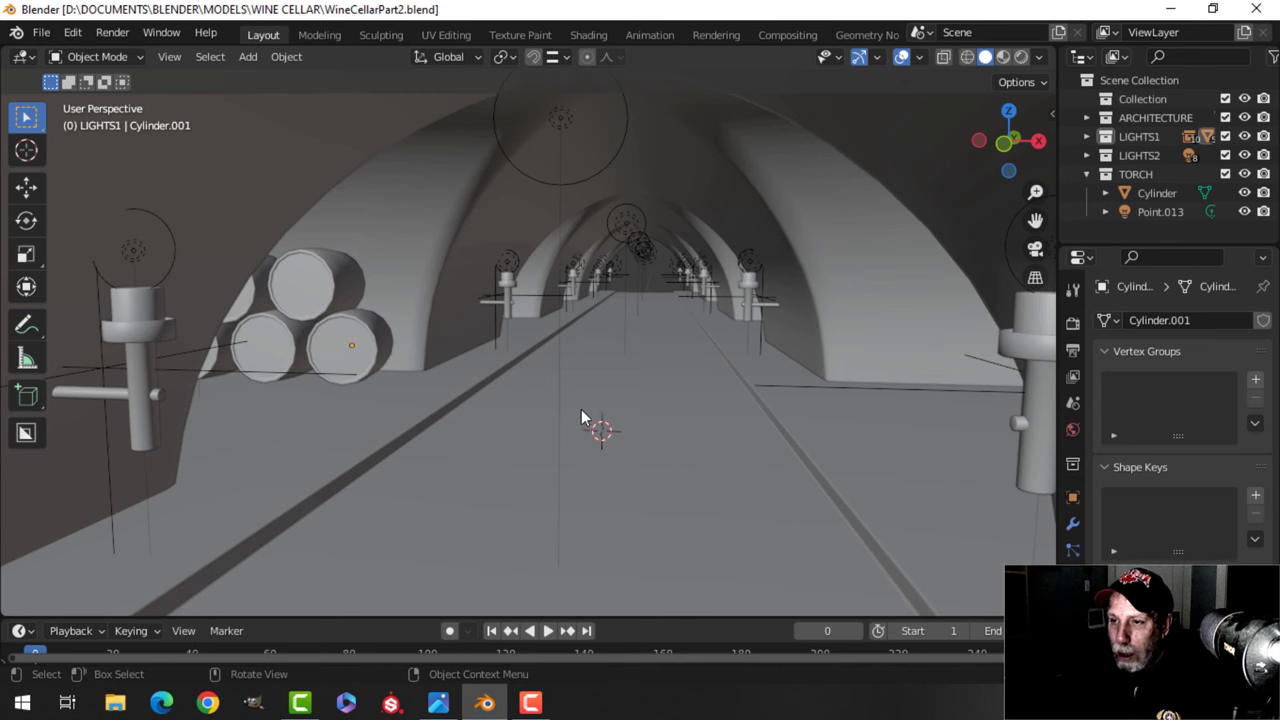
{"action": "mouse_move", "coordinate": [583, 410]}
{"action": "middle_mouse_down"}
{"action": "mouse_move", "coordinate": [560, 396]}
{"action": "mouse_move", "coordinate": [301, 397]}
{"action": "mouse_move", "coordinate": [457, 386]}
{"action": "mouse_move", "coordinate": [466, 429]}
{"action": "mouse_move", "coordinate": [530, 378]}
{"action": "mouse_move", "coordinate": [558, 401]}
{"action": "mouse_move", "coordinate": [529, 408]}
{"action": "mouse_move", "coordinate": [584, 400]}
{"action": "middle_mouse_up"}
{"action": "left_click", "coordinate": [530, 370]}
{"action": "key", "text": "Tab"}
{"action": "key", "text": "s"}
{"action": "key", "text": "y"}
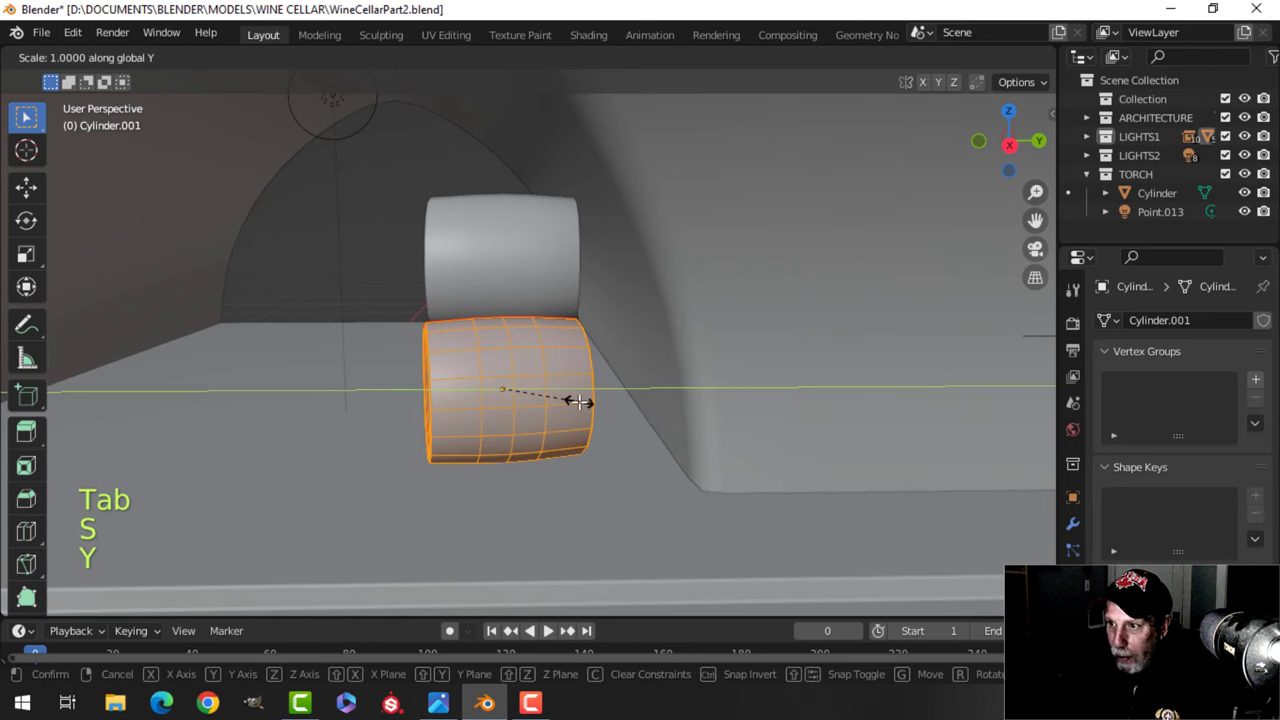
{"action": "left_click", "coordinate": [588, 401]}
{"action": "middle_click_drag", "start_coordinate": [588, 401], "coordinate": [665, 366]}
{"action": "scroll", "coordinate": [530, 420], "scroll_direction": "up", "scroll_amount": 2}
{"action": "key", "text": "Tab"}
Add level 1 subdivision to the lower barrel nearest the aisle and to the upper barrel beside it.
{"action": "middle_click_drag", "start_coordinate": [492, 367], "coordinate": [632, 366]}
{"action": "key", "text": "ctrl"}
{"action": "key", "text": "ctrl+1"}
{"action": "key", "text": "alt+a"}
{"action": "middle_click_drag", "start_coordinate": [465, 352], "coordinate": [548, 345], "text": "shift"}
{"action": "left_click", "coordinate": [505, 259]}
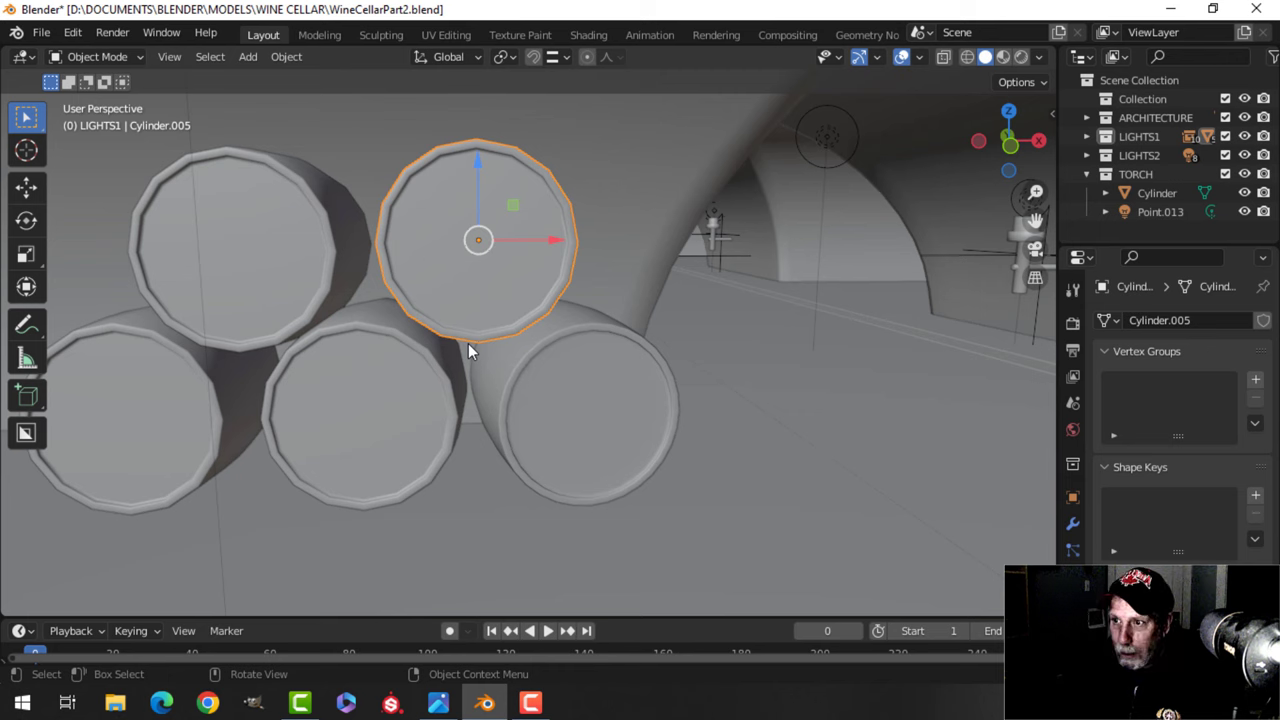
{"action": "key", "text": "ctrl+1"}
Add level 1 subdivision to the three remaining barrels of the stack.
{"action": "left_click", "coordinate": [314, 243]}
{"action": "left_click", "coordinate": [362, 390], "text": "shift"}
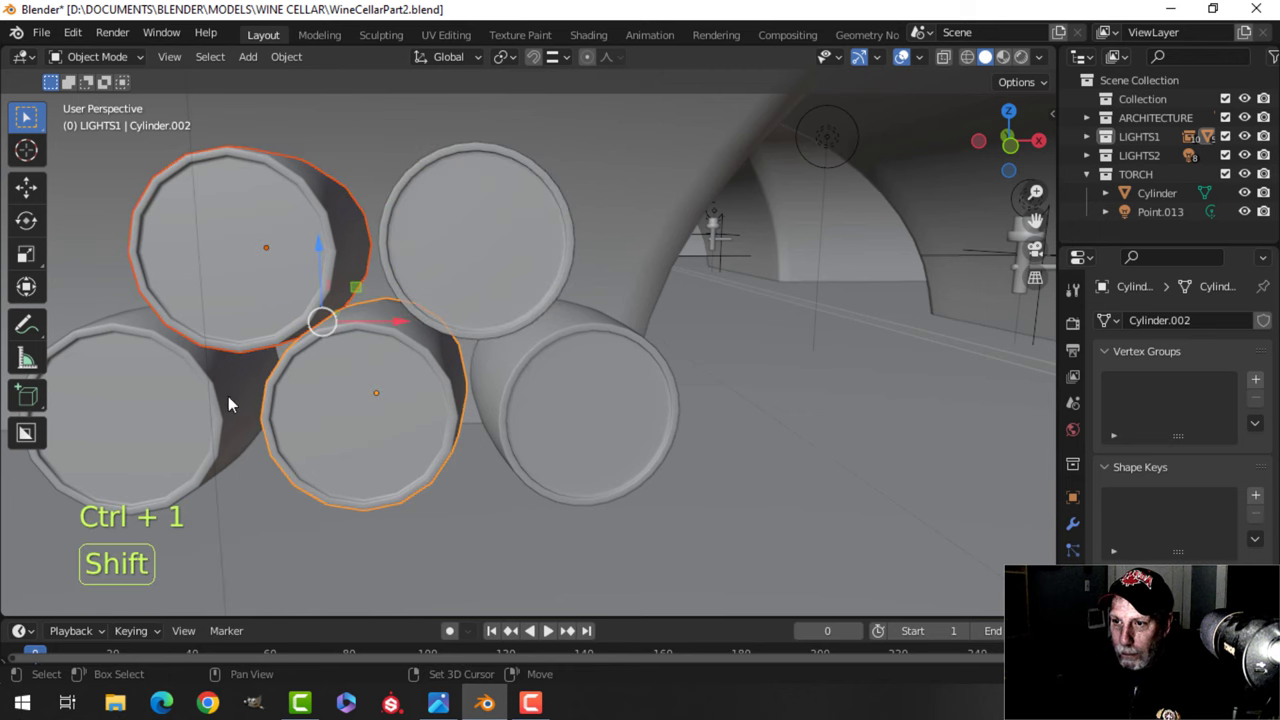
{"action": "key", "text": "ctrl+1"}
{"action": "left_click", "coordinate": [176, 412]}
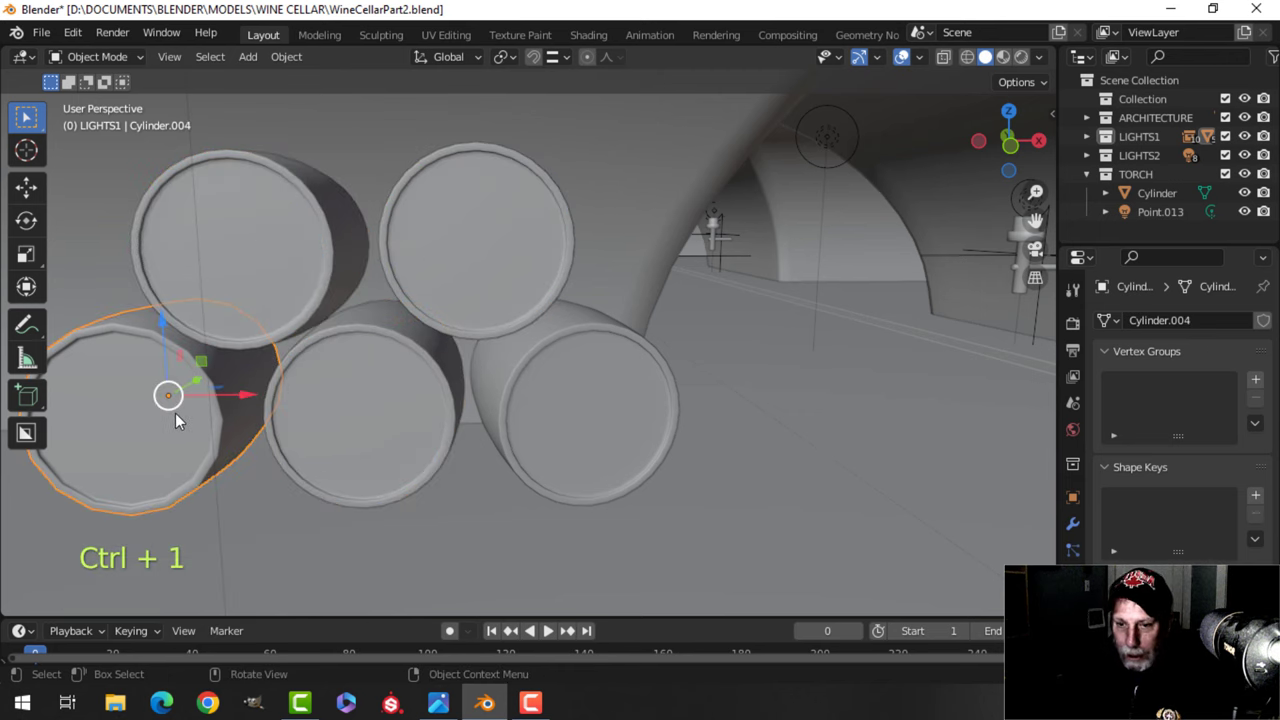
{"action": "key", "text": "ctrl+1"}
{"action": "key", "text": "alt+a"}
Isolate the middle barrel of the bottom row in local view.
{"action": "mouse_move", "coordinate": [308, 391]}
{"action": "middle_mouse_down"}
{"action": "mouse_move", "coordinate": [286, 369]}
{"action": "mouse_move", "coordinate": [320, 351]}
{"action": "mouse_move", "coordinate": [314, 380]}
{"action": "mouse_move", "coordinate": [471, 371]}
{"action": "mouse_move", "coordinate": [377, 399]}
{"action": "mouse_move", "coordinate": [330, 389]}
{"action": "middle_mouse_up"}
{"action": "left_click", "coordinate": [538, 382]}
{"action": "mouse_move", "coordinate": [538, 382]}
{"action": "middle_mouse_down"}
{"action": "mouse_move", "coordinate": [515, 397]}
{"action": "mouse_move", "coordinate": [566, 397]}
{"action": "mouse_move", "coordinate": [447, 381]}
{"action": "mouse_move", "coordinate": [610, 380]}
{"action": "mouse_move", "coordinate": [558, 384]}
{"action": "middle_mouse_up"}
{"action": "left_click", "coordinate": [449, 395]}
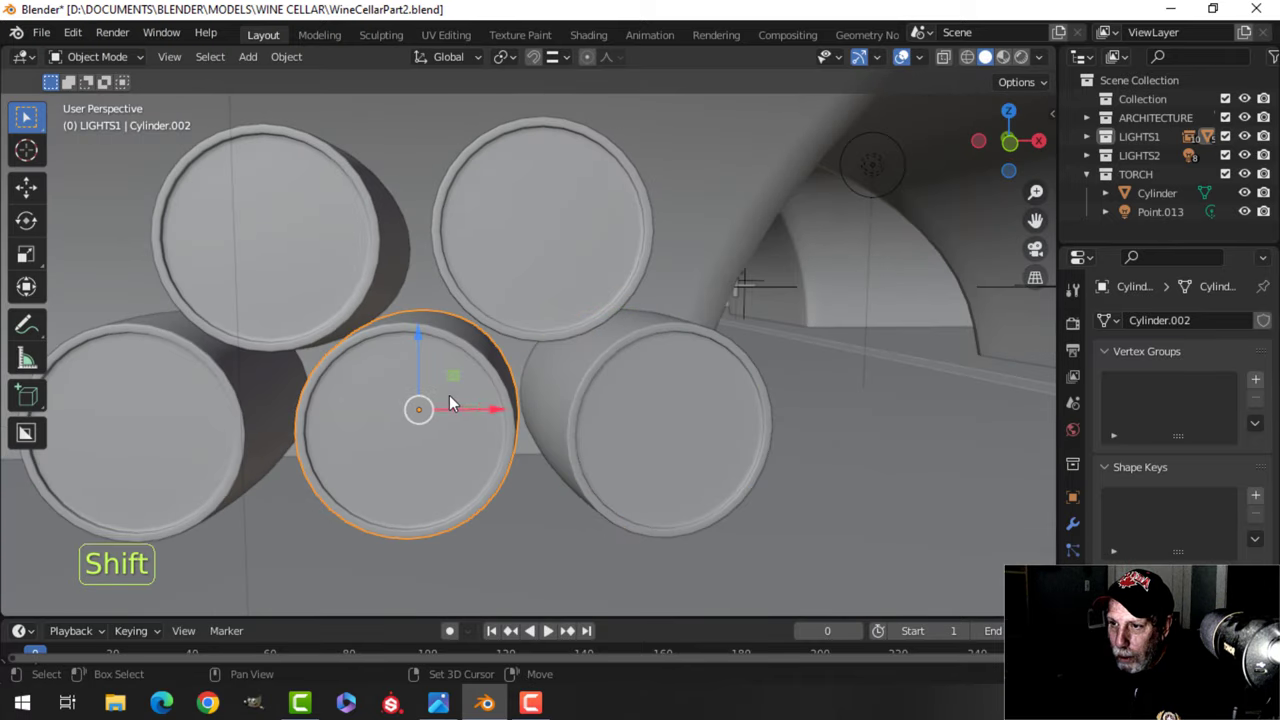
{"action": "middle_click_drag", "start_coordinate": [449, 395], "coordinate": [508, 397], "text": "shift"}
{"action": "key", "text": "KP_Divide"}
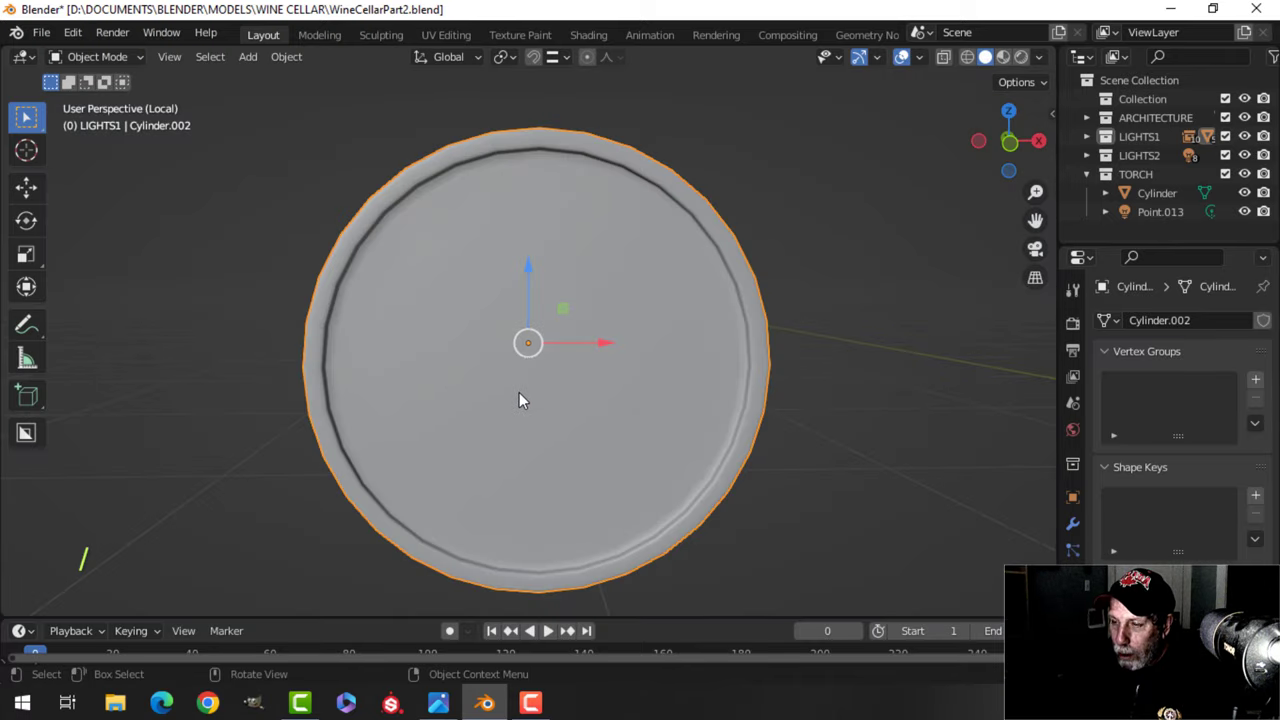
Snap the 3D cursor to the centre of the isolated barrel's mesh and deselect the barrel.
{"action": "scroll", "coordinate": [519, 399], "scroll_direction": "down", "scroll_amount": 5}
{"action": "key", "text": "Tab"}
{"action": "key", "text": "shift+s"}
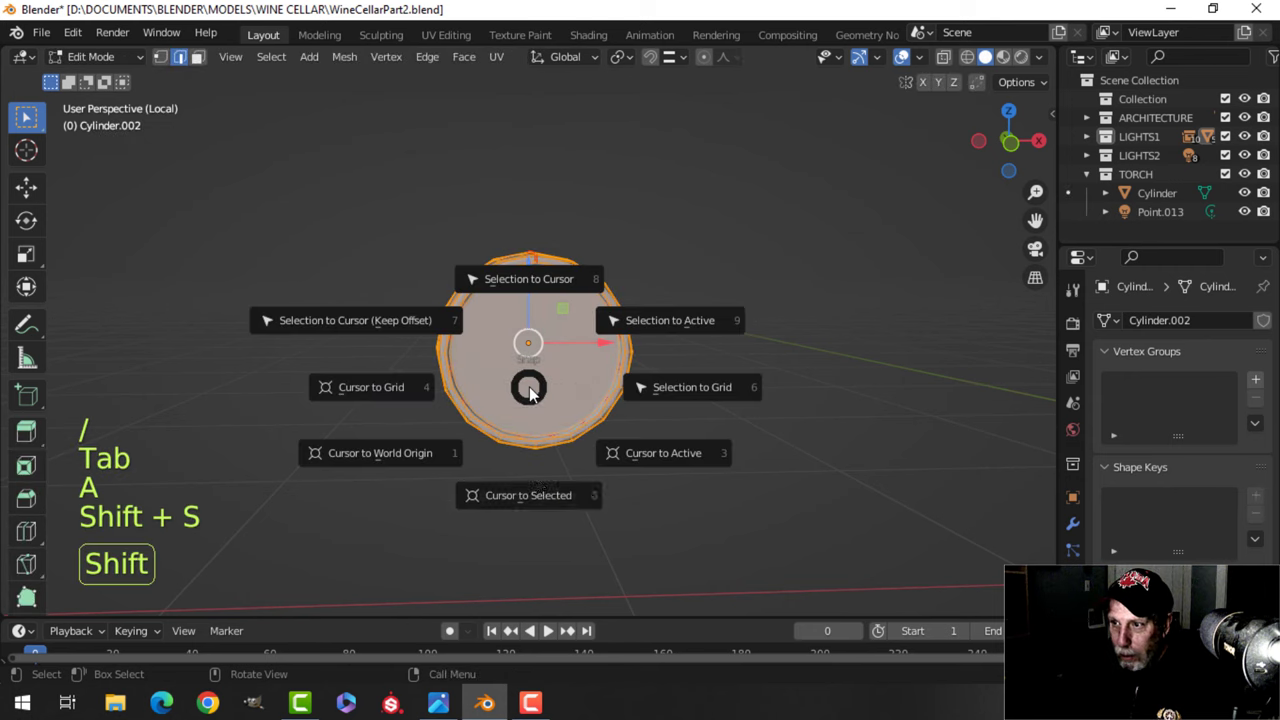
{"action": "left_click", "coordinate": [535, 491]}
{"action": "key", "text": "Tab"}
{"action": "middle_click_drag", "start_coordinate": [611, 425], "coordinate": [553, 390]}
{"action": "key", "text": "alt+a"}
In front view, add a mesh circle with 24 vertices at the 3D cursor.
{"action": "key", "text": "KP_1"}
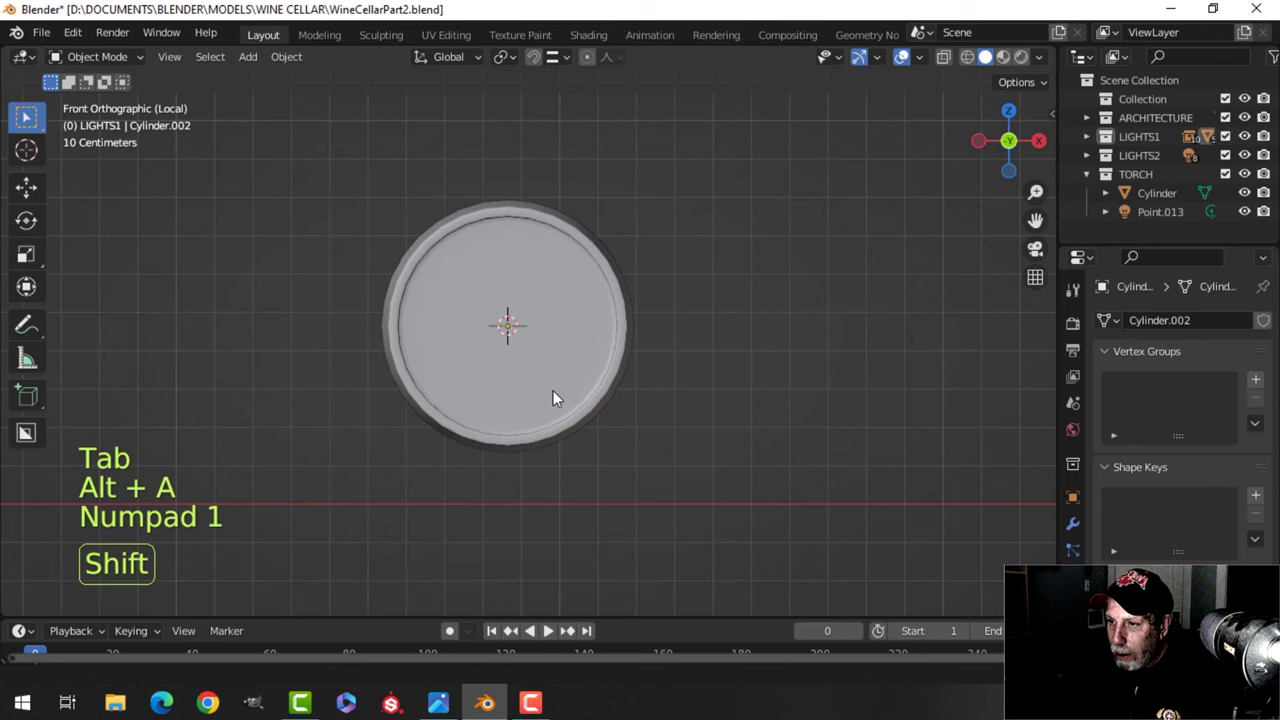
{"action": "scroll", "coordinate": [541, 389], "scroll_direction": "up", "scroll_amount": 1}
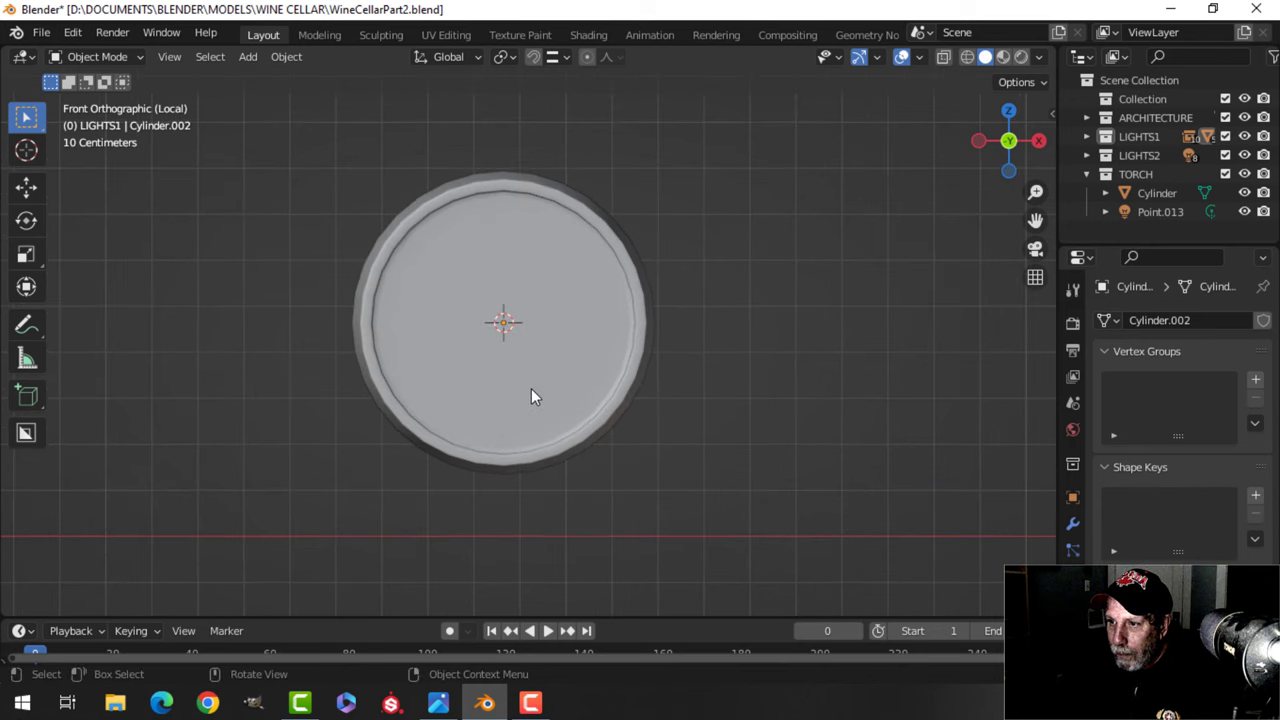
{"action": "scroll", "coordinate": [531, 389], "scroll_direction": "down", "scroll_amount": 1}
{"action": "middle_click_drag", "start_coordinate": [523, 406], "coordinate": [494, 373], "text": "shift"}
{"action": "key", "text": "shift+a"}
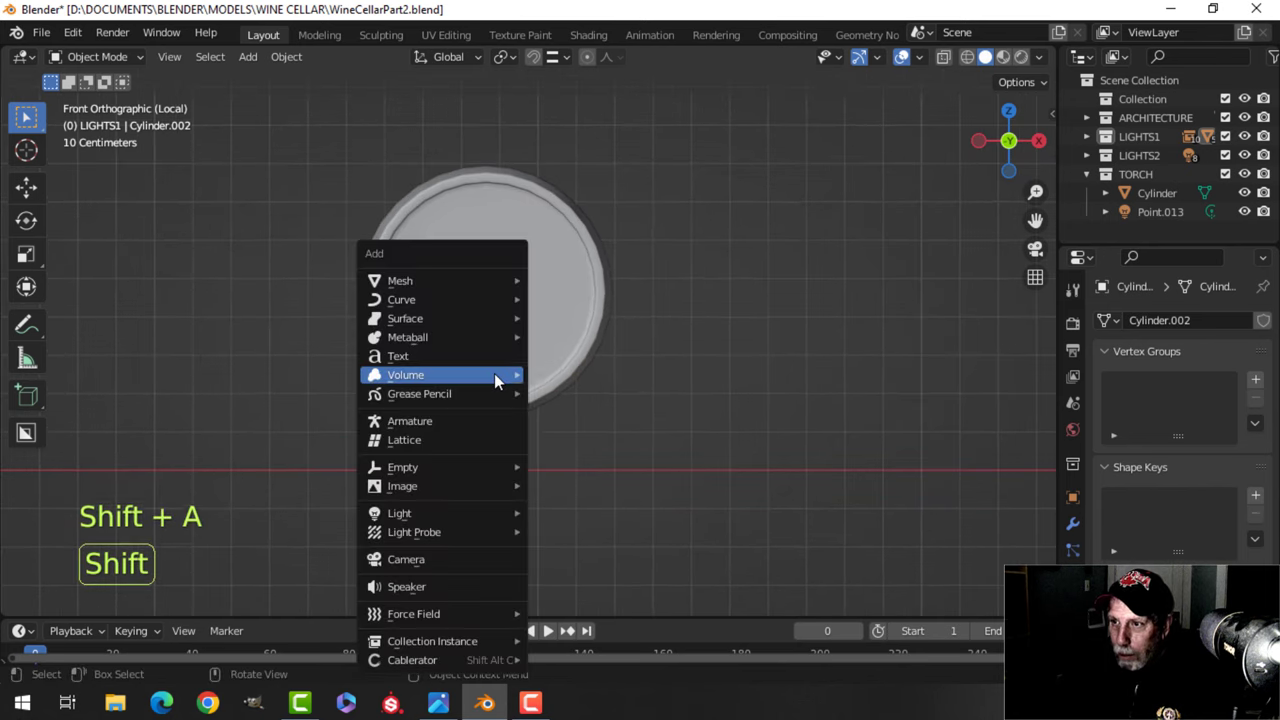
{"action": "mouse_move", "coordinate": [434, 283]}
{"action": "left_click", "coordinate": [560, 317]}
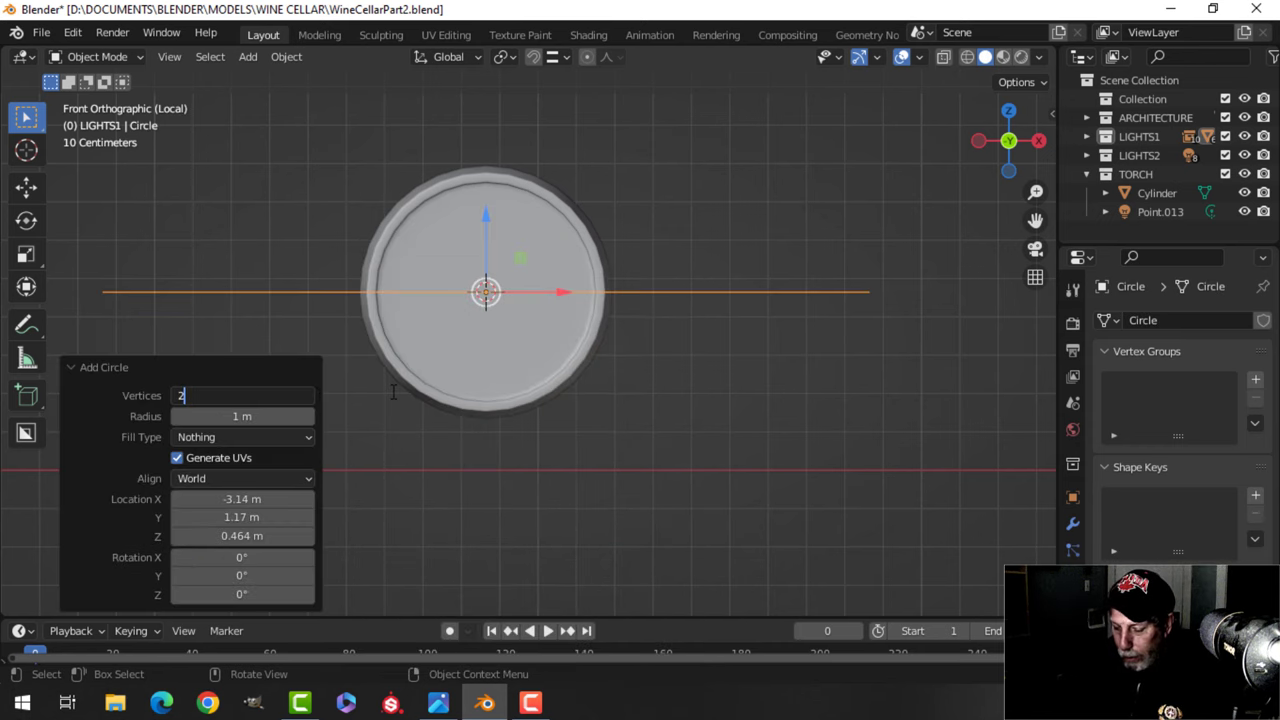
Scale the circle's mesh to about 0.35 and rotate it 90° about the X axis.
{"action": "key", "text": "Tab"}
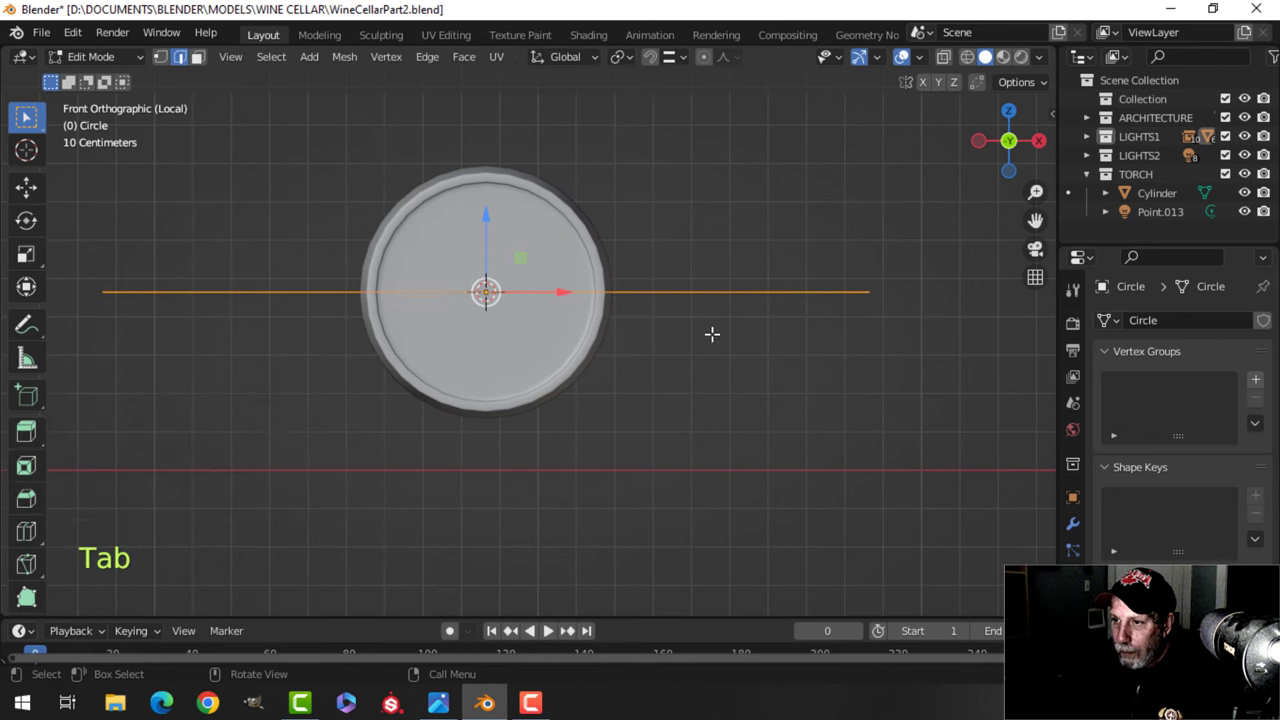
{"action": "key", "text": "s"}
{"action": "left_click", "coordinate": [560, 328]}
{"action": "type", "text": "r"}
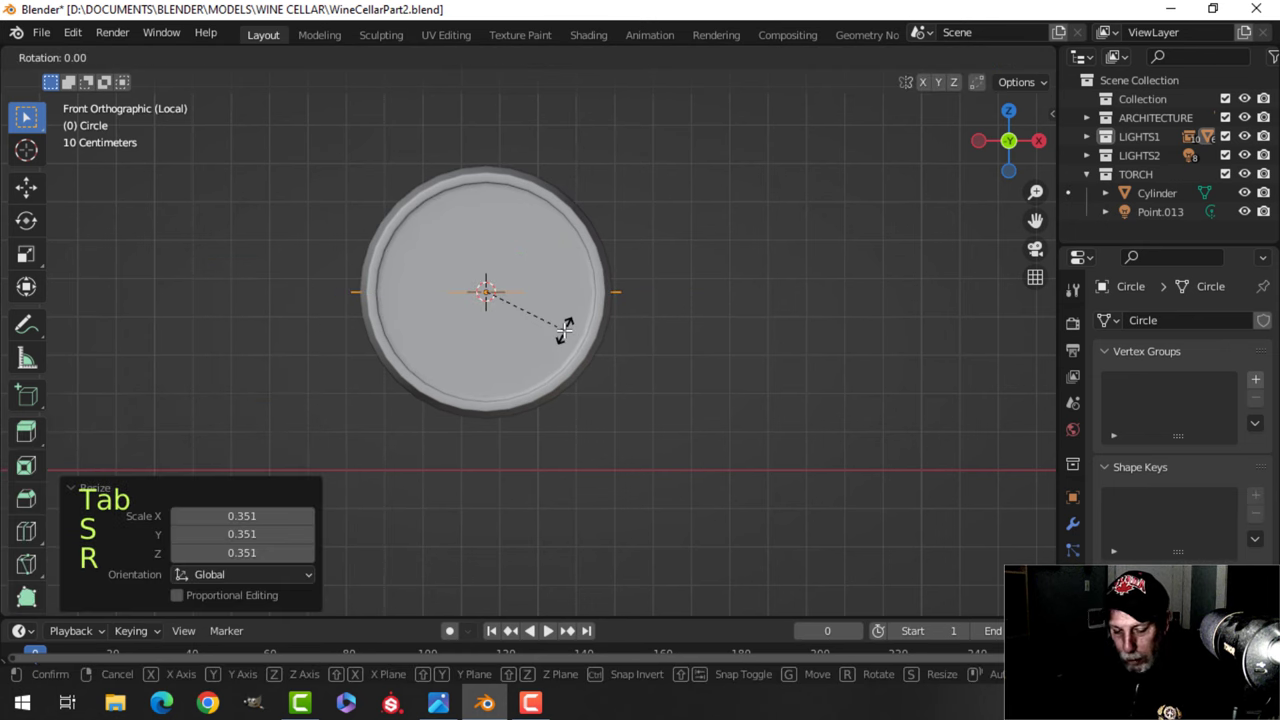
{"action": "type", "text": "x90"}
{"action": "left_click", "coordinate": [560, 328]}
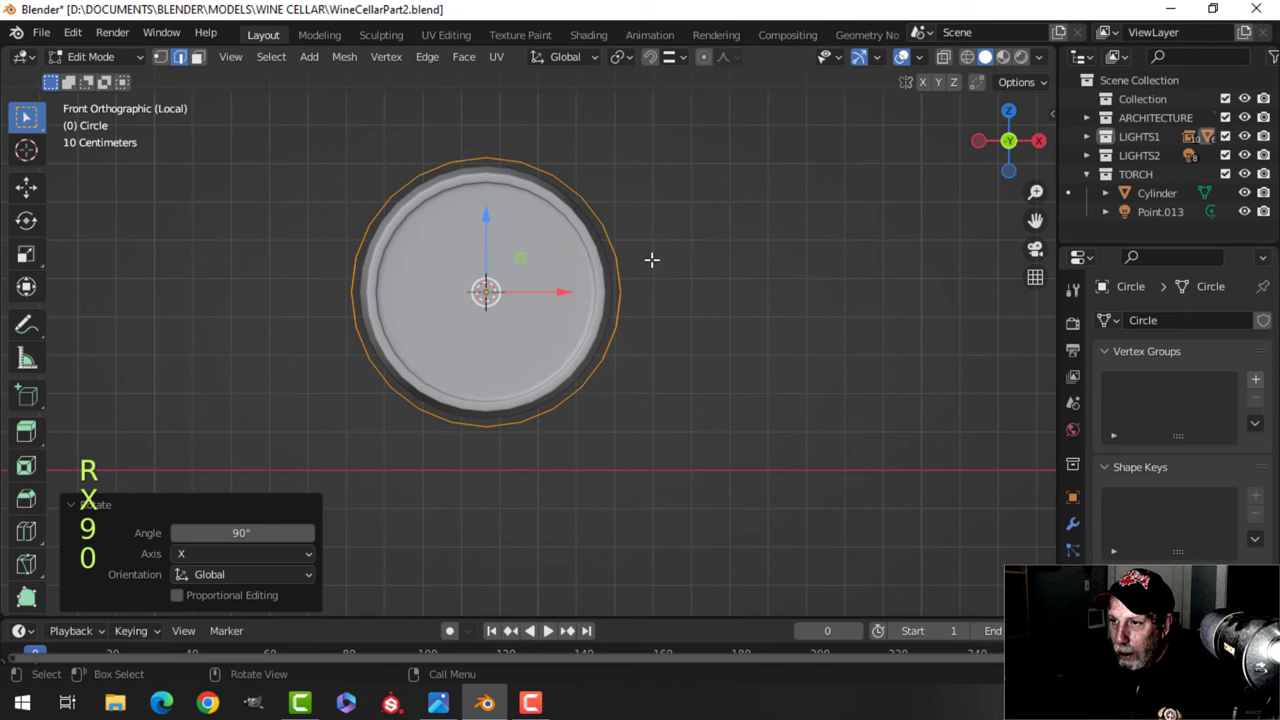
Move the circle about -0.29 m along the Y axis toward the front of the barrel.
{"action": "middle_click_drag", "start_coordinate": [651, 259], "coordinate": [534, 300]}
{"action": "key", "text": "g"}
{"action": "key", "text": "y"}
{"action": "left_click", "coordinate": [450, 285]}
Delete the upper vertices of the circle, including the two at mid-height, to leave a lower arc.
{"action": "key", "text": "KP_1"}
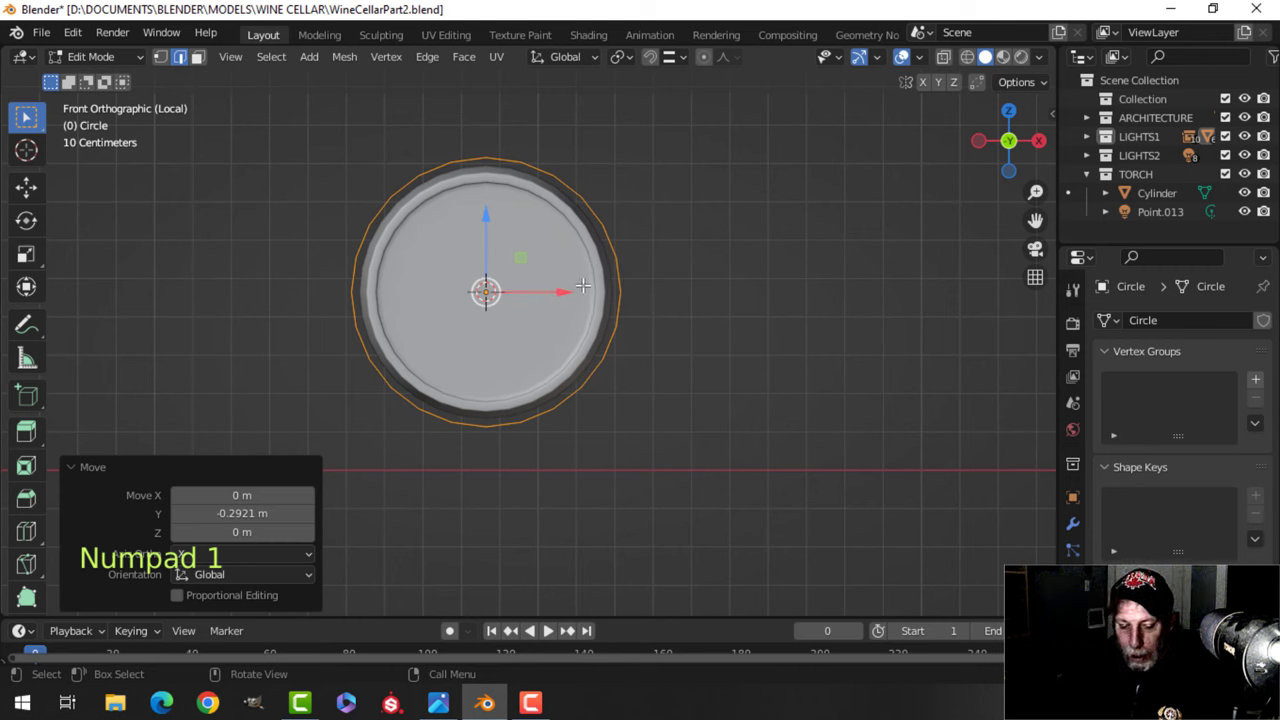
{"action": "key", "text": "1"}
{"action": "key", "text": "alt+a"}
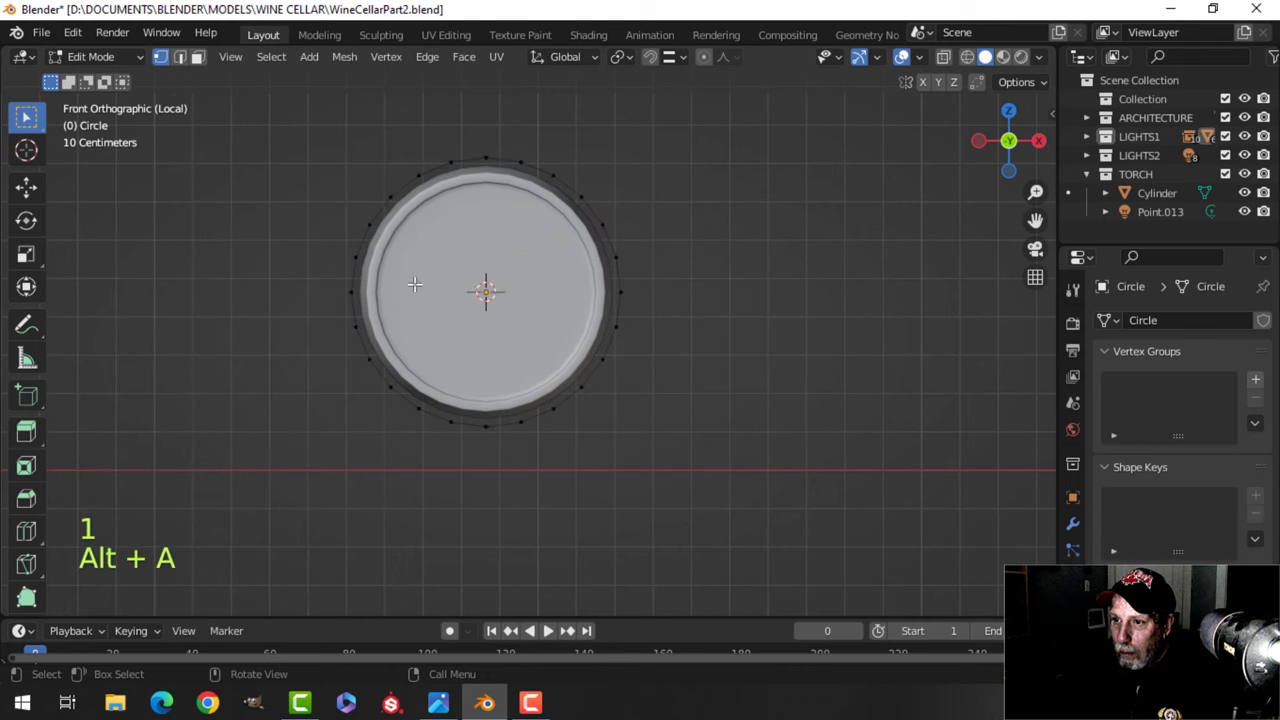
{"action": "key", "text": "b"}
{"action": "left_click_drag", "start_coordinate": [268, 150], "coordinate": [667, 312]}
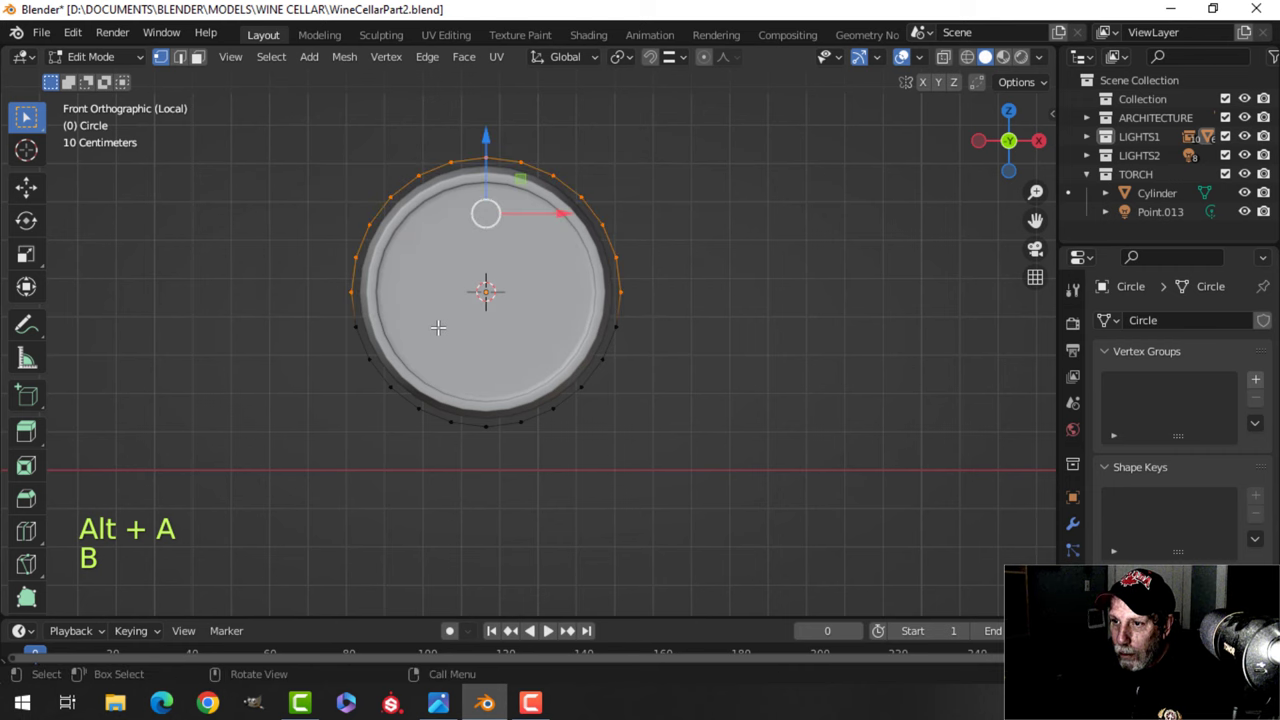
{"action": "key", "text": "x"}
{"action": "left_click", "coordinate": [724, 337]}
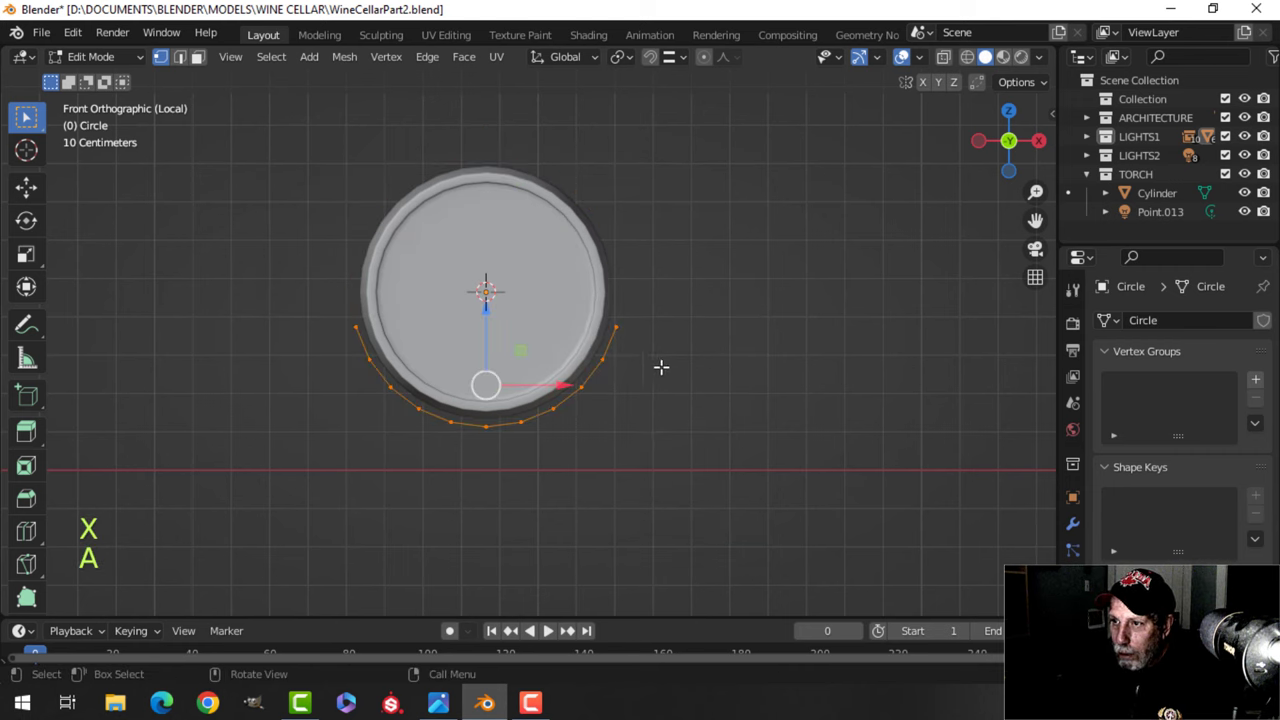
{"action": "left_click", "coordinate": [621, 333]}
{"action": "key", "text": "a"}
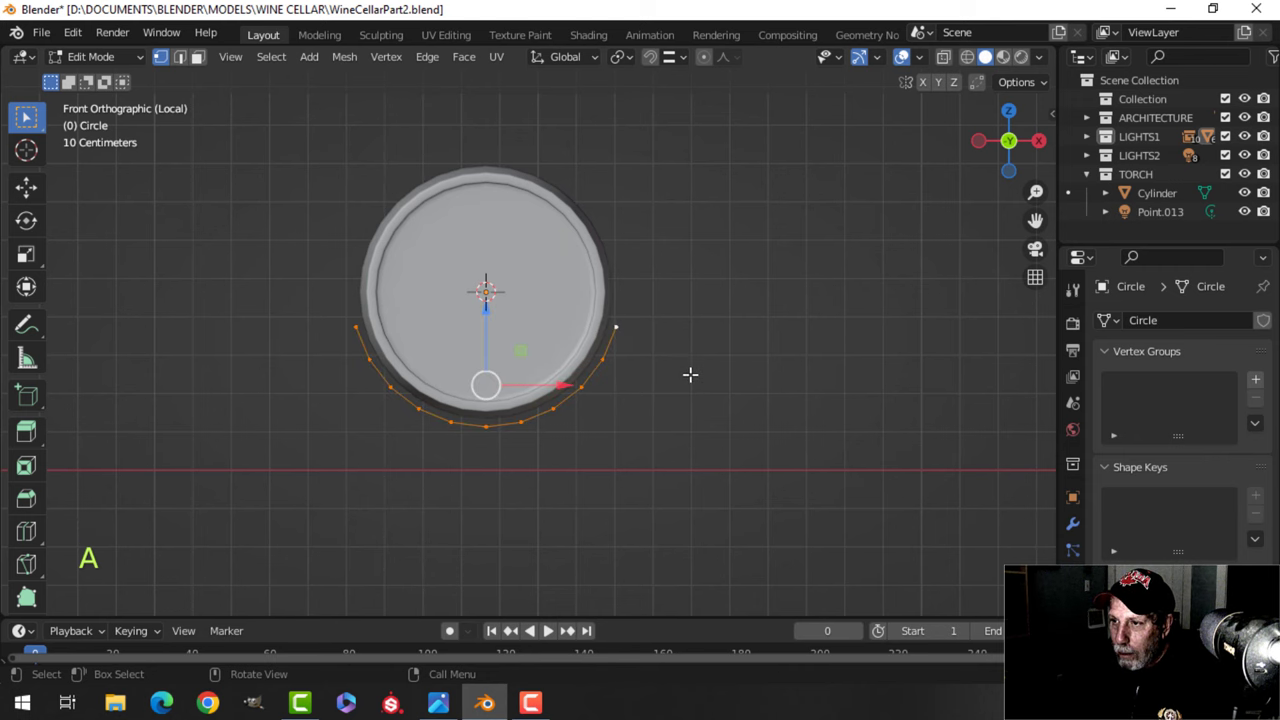
{"action": "middle_click_drag", "start_coordinate": [690, 374], "coordinate": [721, 379]}
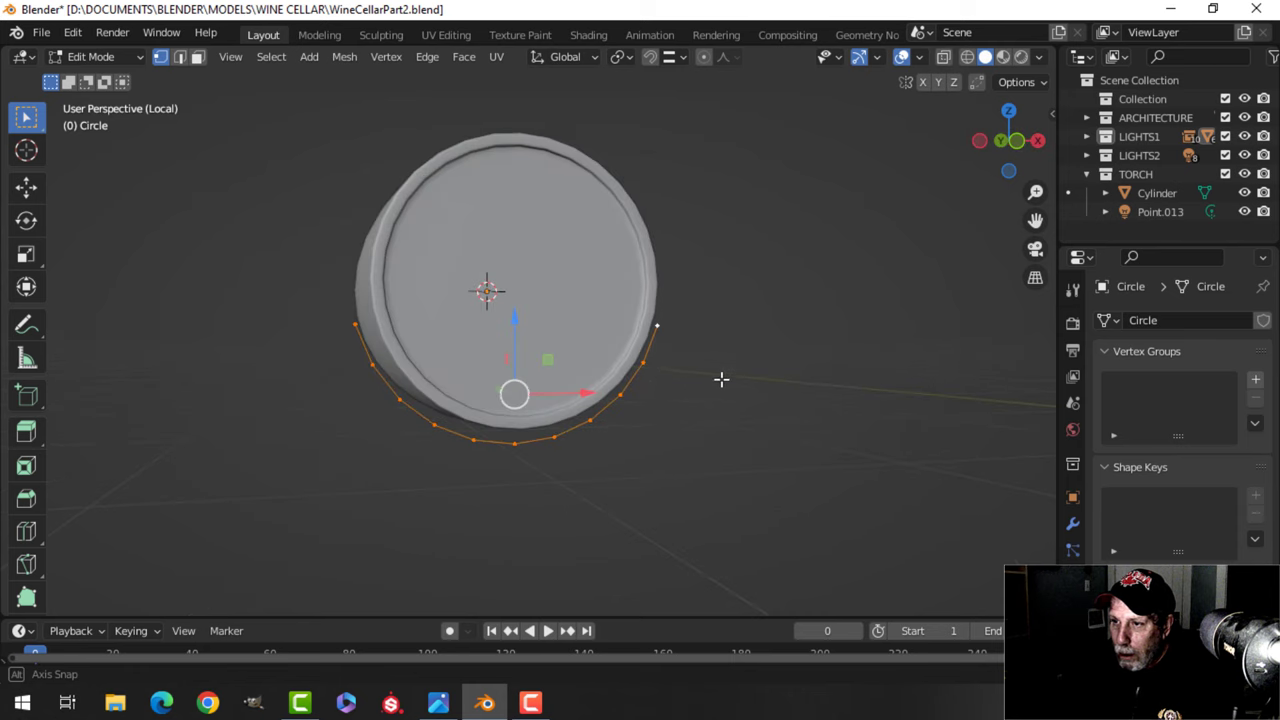
{"action": "middle_click_drag", "start_coordinate": [591, 350], "coordinate": [702, 365]}
Extrude the arc's two end vertices outward by scaling them about 1.18 along the X axis.
{"action": "key", "text": "KP_1"}
{"action": "key", "text": "alt+a"}
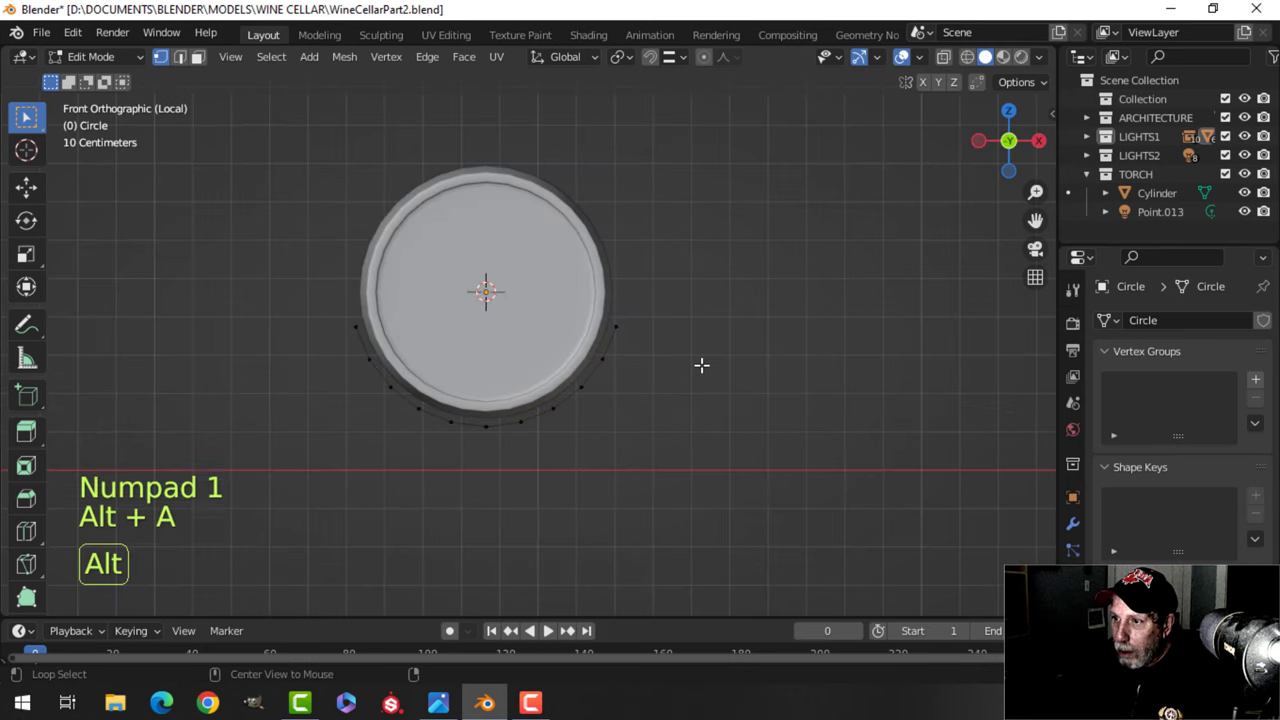
{"action": "left_click", "coordinate": [340, 326], "text": "shift"}
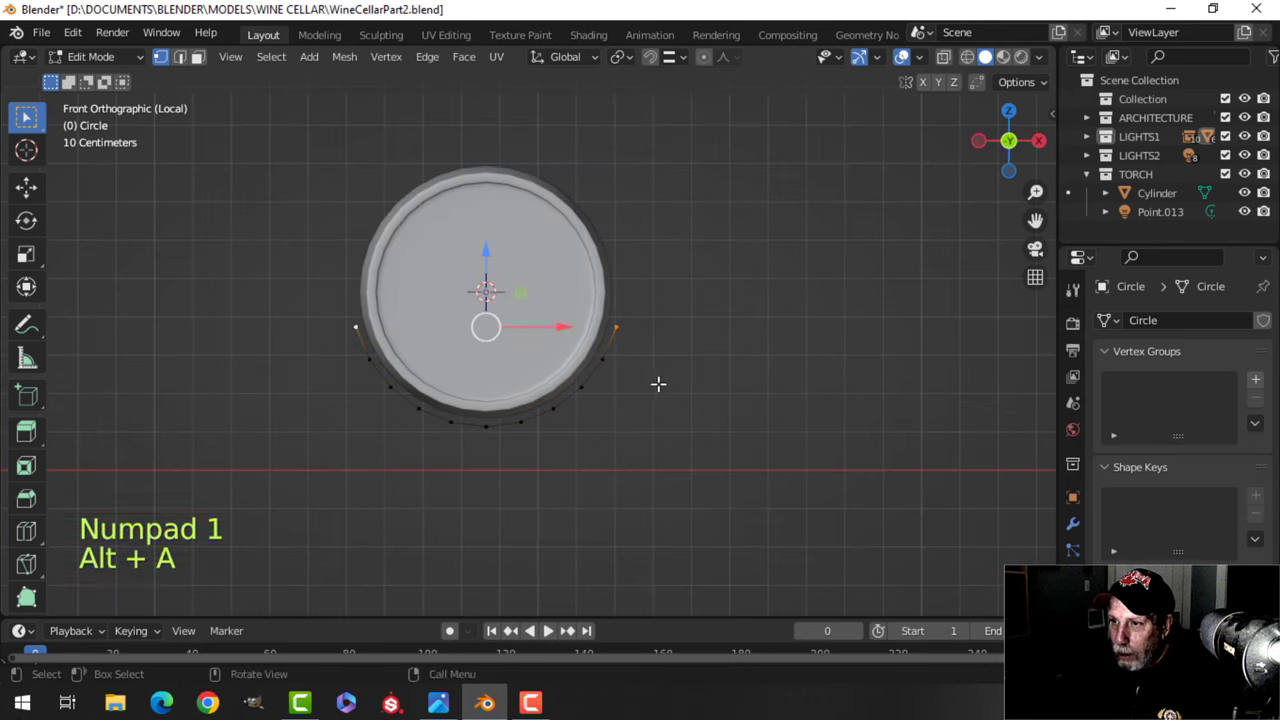
{"action": "middle_click_drag", "start_coordinate": [657, 383], "coordinate": [643, 383], "text": "shift"}
{"action": "key", "text": "e"}
{"action": "right_click", "coordinate": [643, 388]}
{"action": "key", "text": "s"}
{"action": "key", "text": "x"}
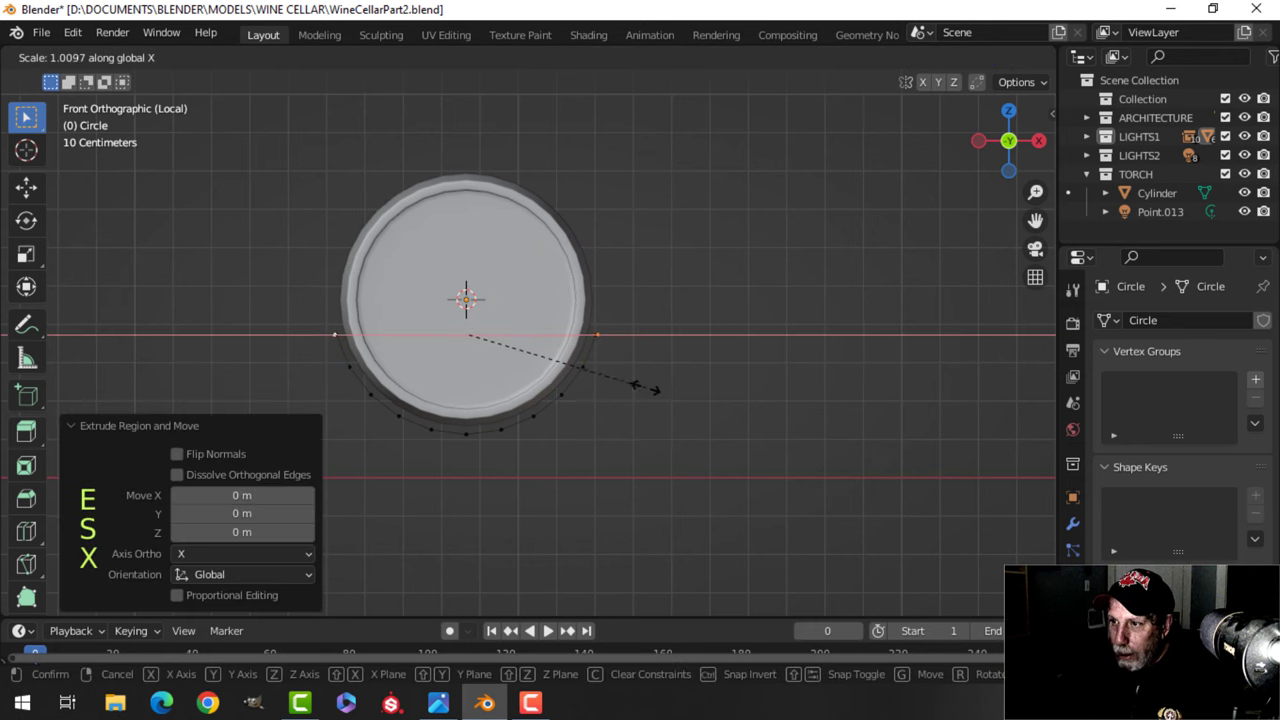
{"action": "left_click", "coordinate": [678, 387]}
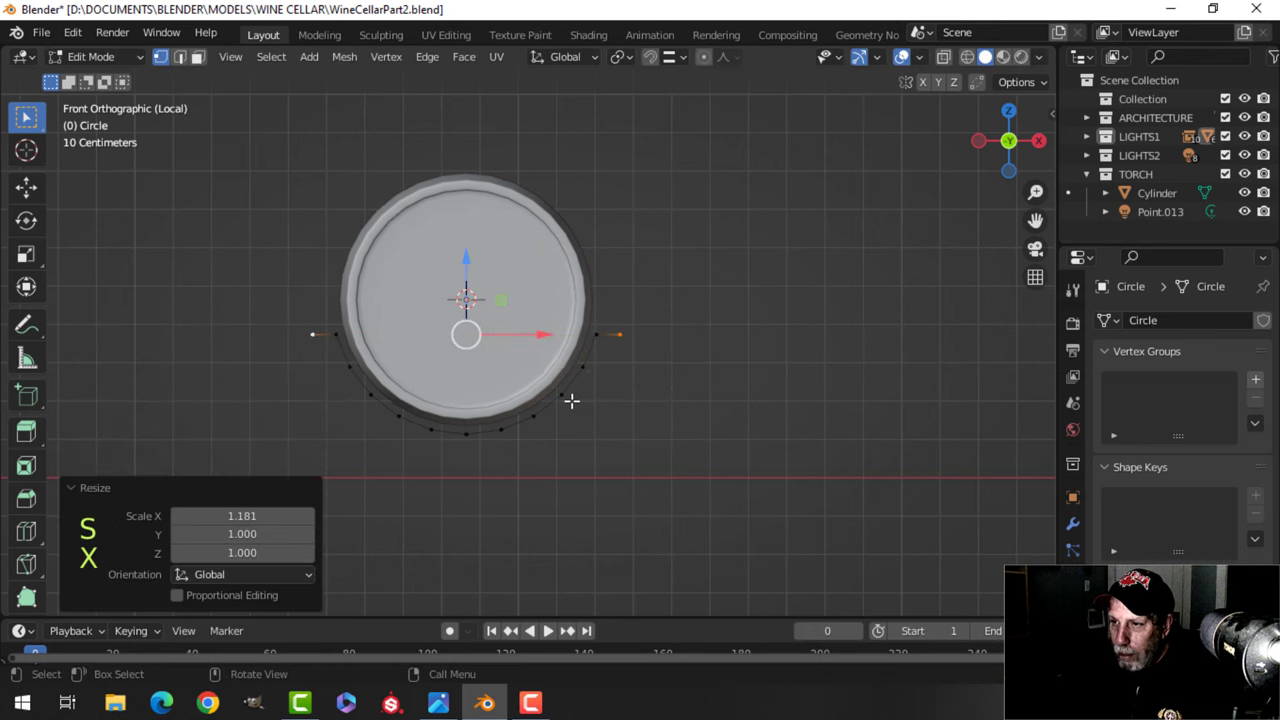
Extrude the two outer vertices about 0.25 m downward and scale them about 1.12 to splay the sides.
{"action": "key", "text": "e"}
{"action": "right_click", "coordinate": [567, 396]}
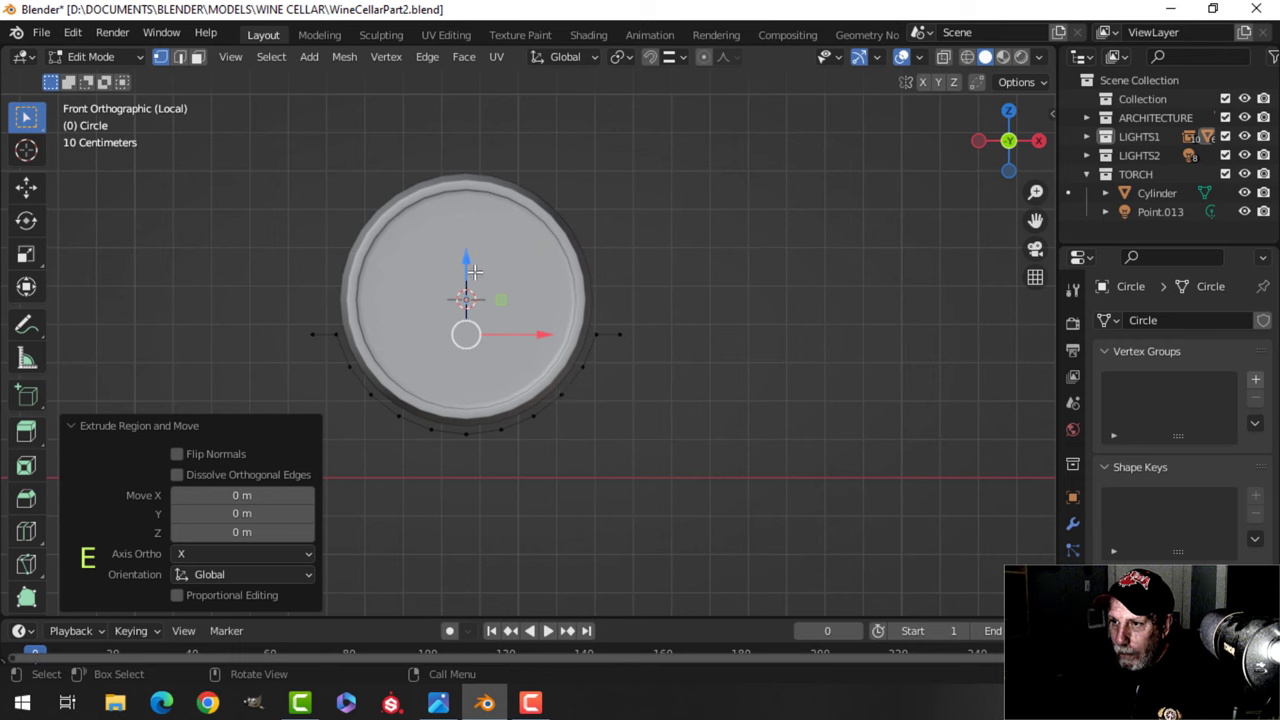
{"action": "left_click_drag", "start_coordinate": [474, 271], "coordinate": [469, 313]}
{"action": "left_click_drag", "start_coordinate": [466, 369], "coordinate": [466, 369]}
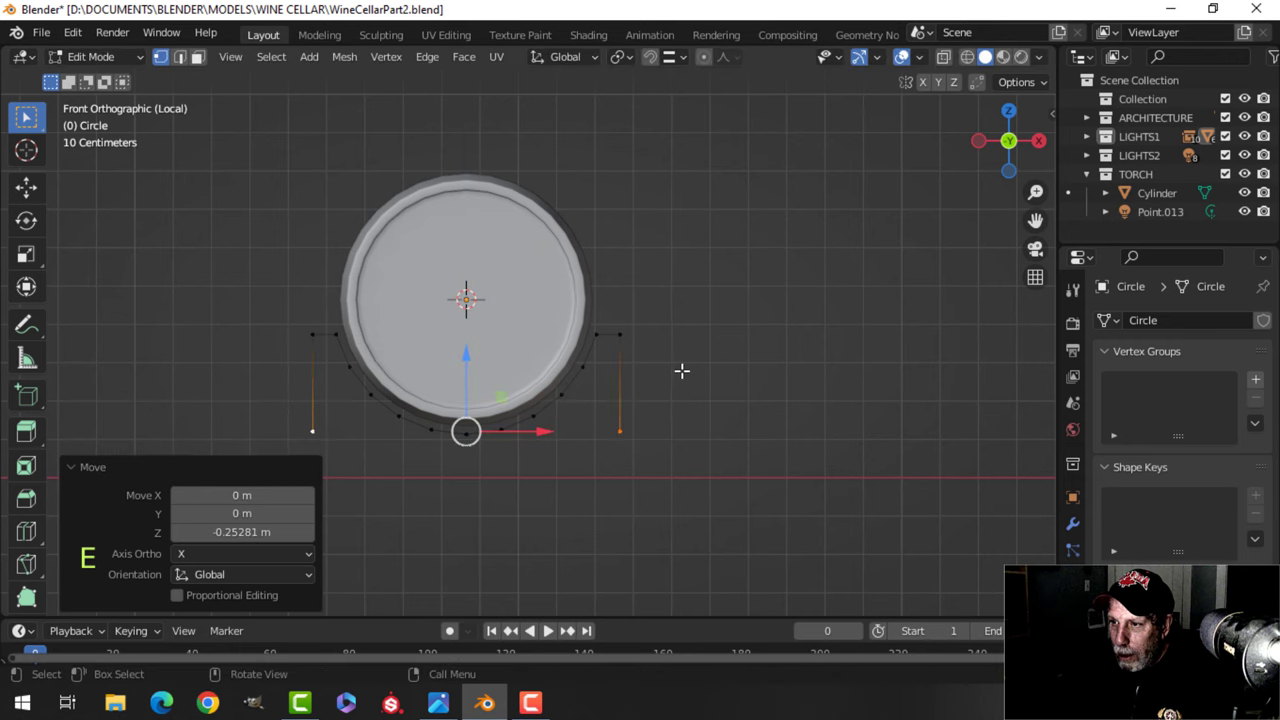
{"action": "key", "text": "s"}
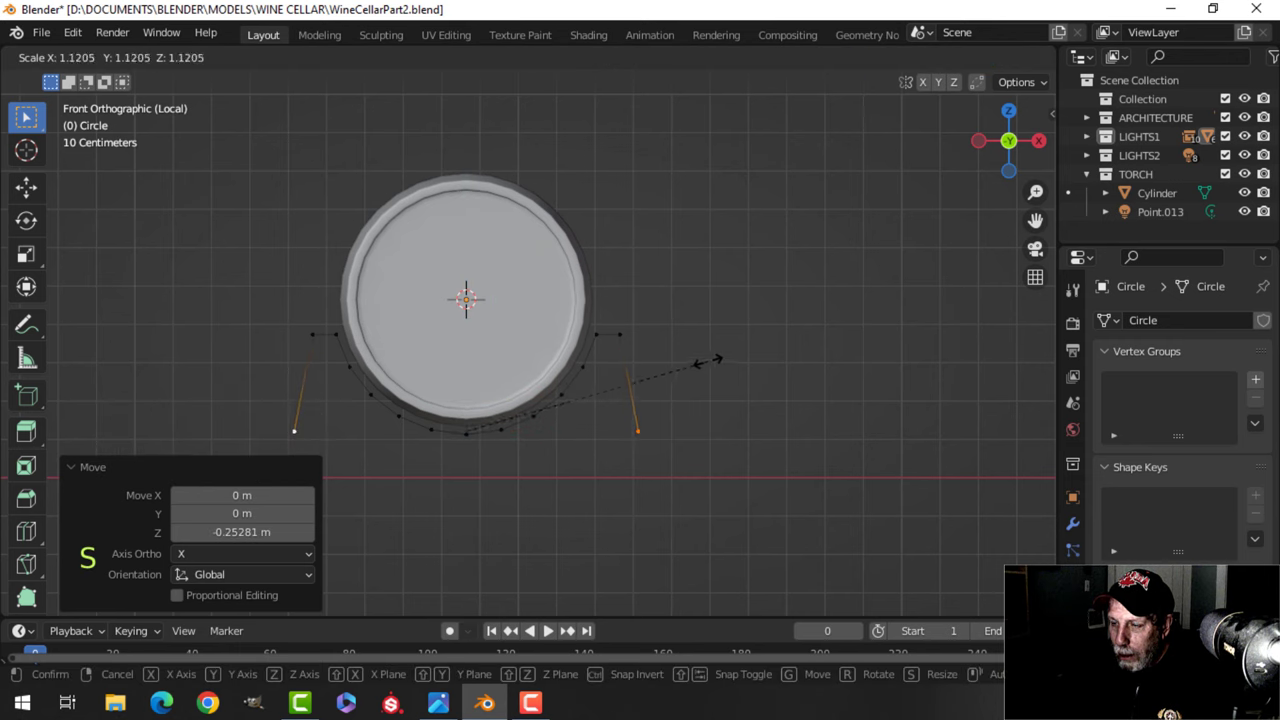
{"action": "left_click", "coordinate": [707, 362]}
Try to fill the bottom edge and the whole face of the cradle outline.
{"action": "key", "text": "f"}
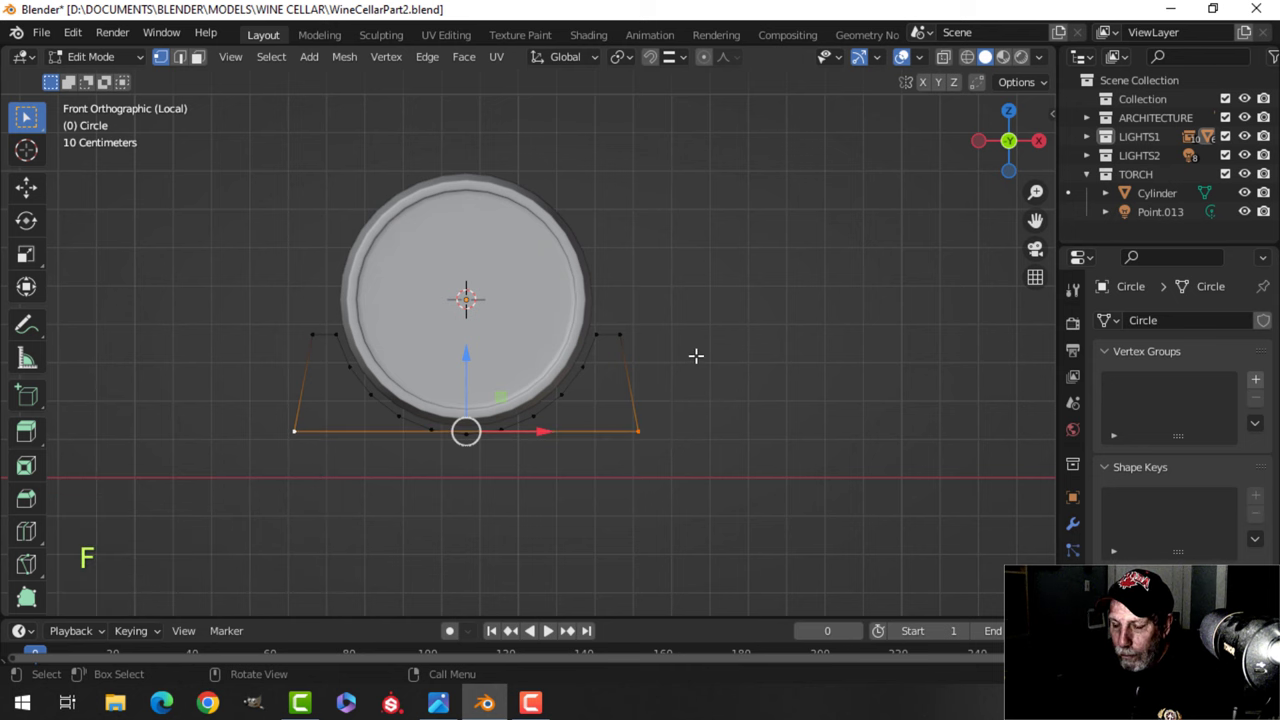
{"action": "key", "text": "ctrl+z"}
{"action": "key", "text": "a"}
{"action": "key", "text": "f"}
{"action": "middle_click_drag", "start_coordinate": [691, 354], "coordinate": [634, 337]}
{"action": "middle_click_drag", "start_coordinate": [588, 398], "coordinate": [606, 342], "text": "shift"}
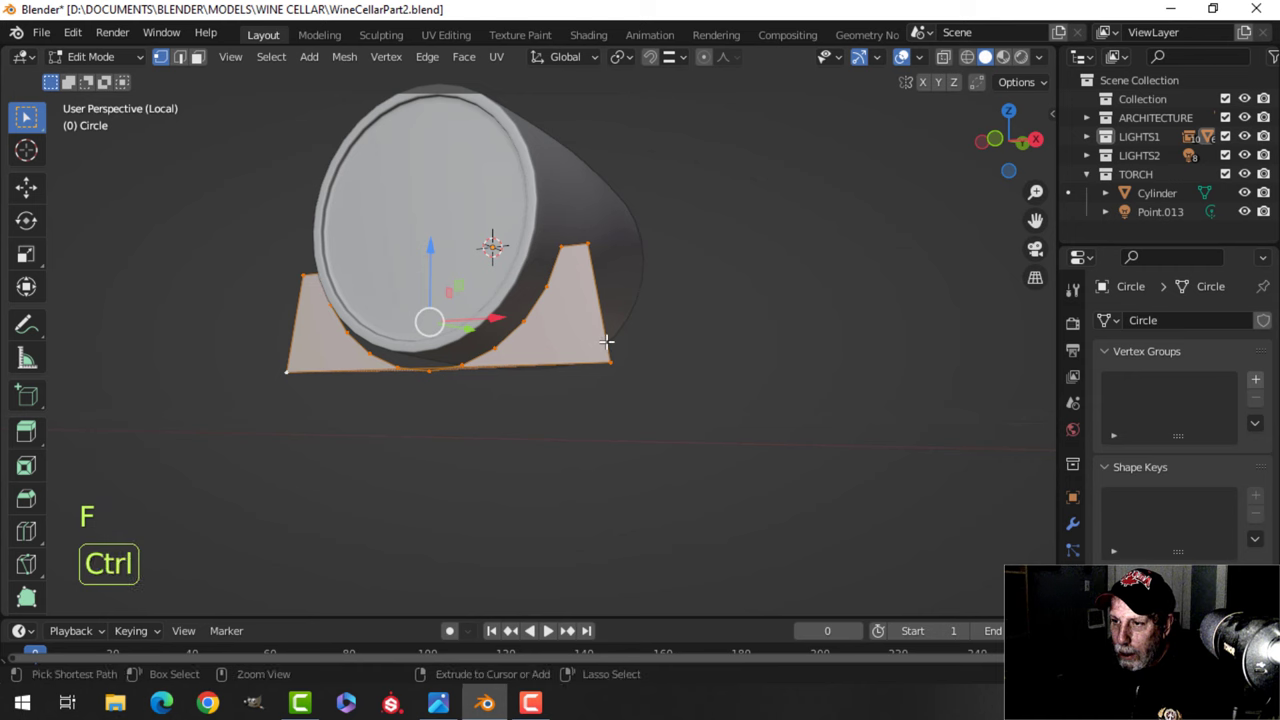
{"action": "key", "text": "ctrl+z"}
Lower the outline's two bottom corner vertices below the arc and fill the entire outline with a face.
{"action": "left_click", "coordinate": [627, 370]}
{"action": "left_click", "coordinate": [292, 378], "text": "shift"}
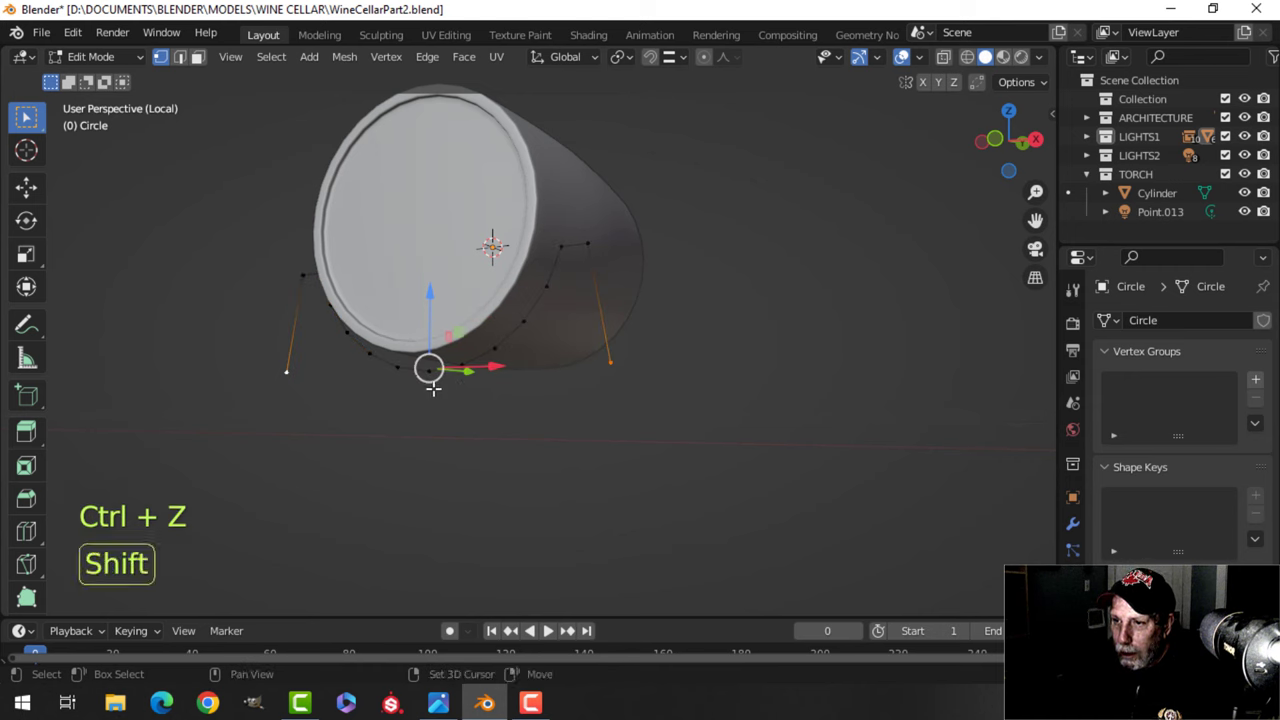
{"action": "key", "text": "KP_1"}
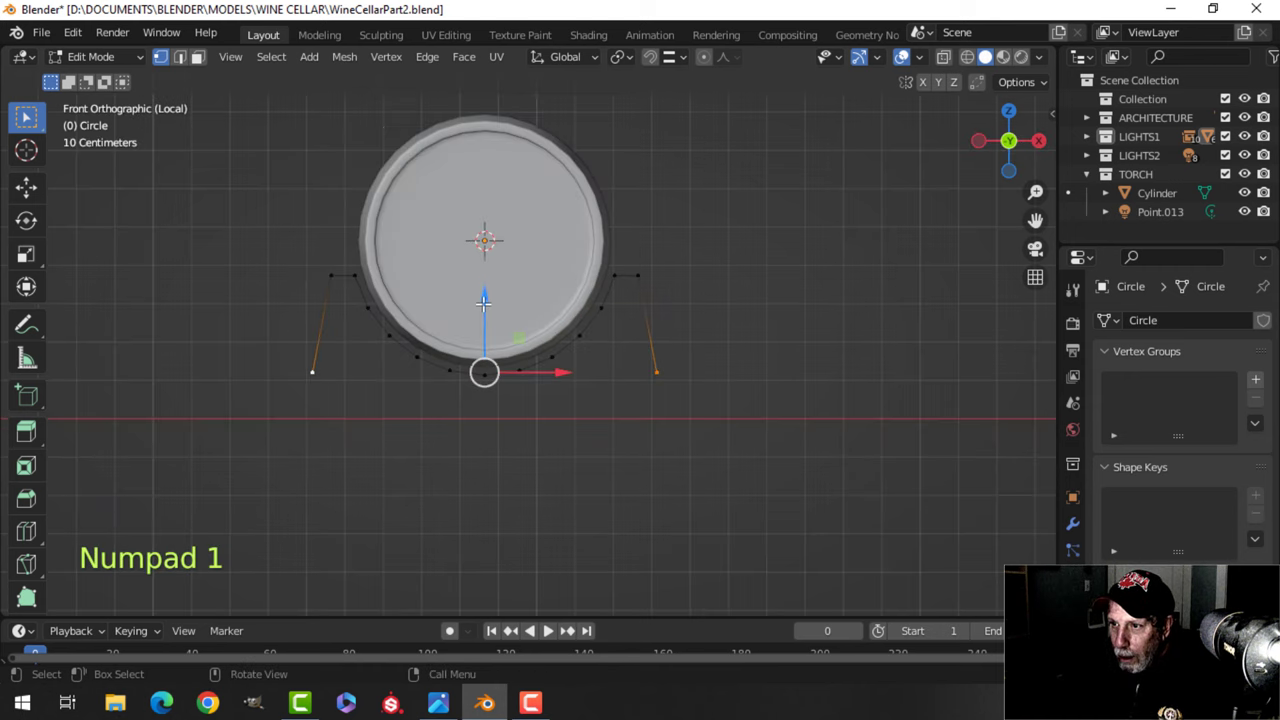
{"action": "left_click_drag", "start_coordinate": [483, 302], "coordinate": [470, 334]}
{"action": "key", "text": "a"}
{"action": "key", "text": "f"}
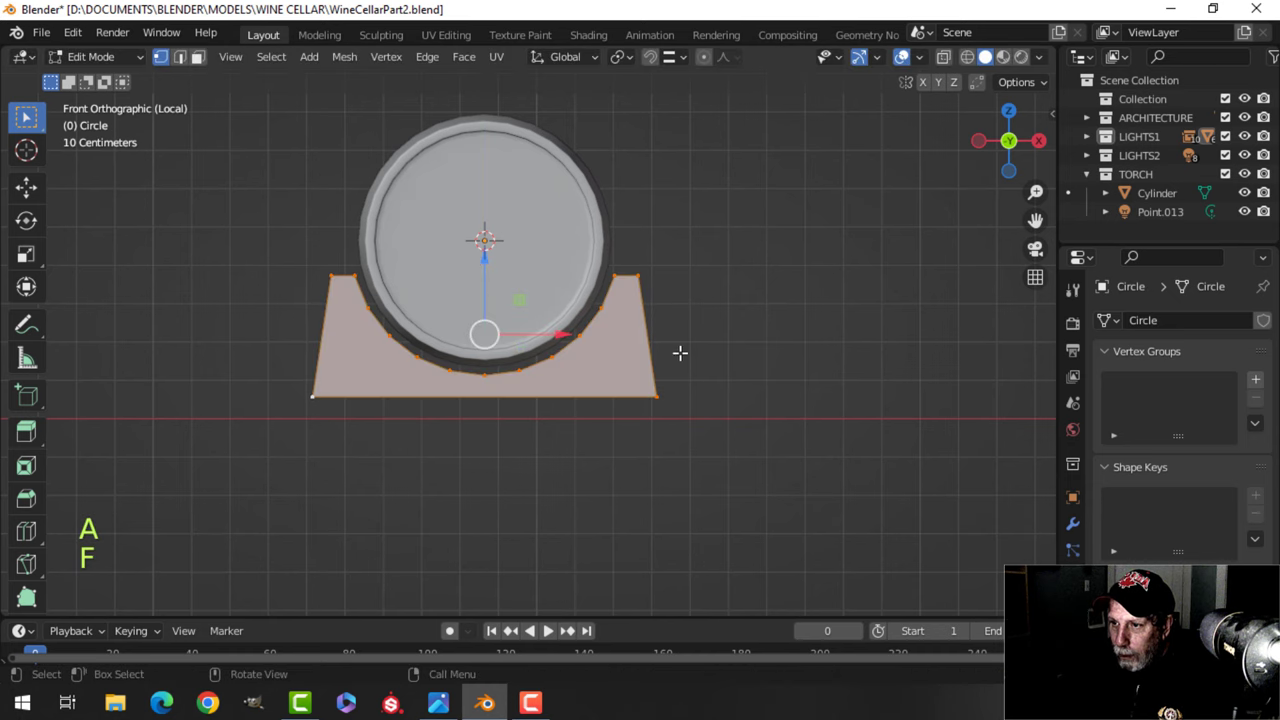
{"action": "middle_click_drag", "start_coordinate": [680, 351], "coordinate": [399, 399]}
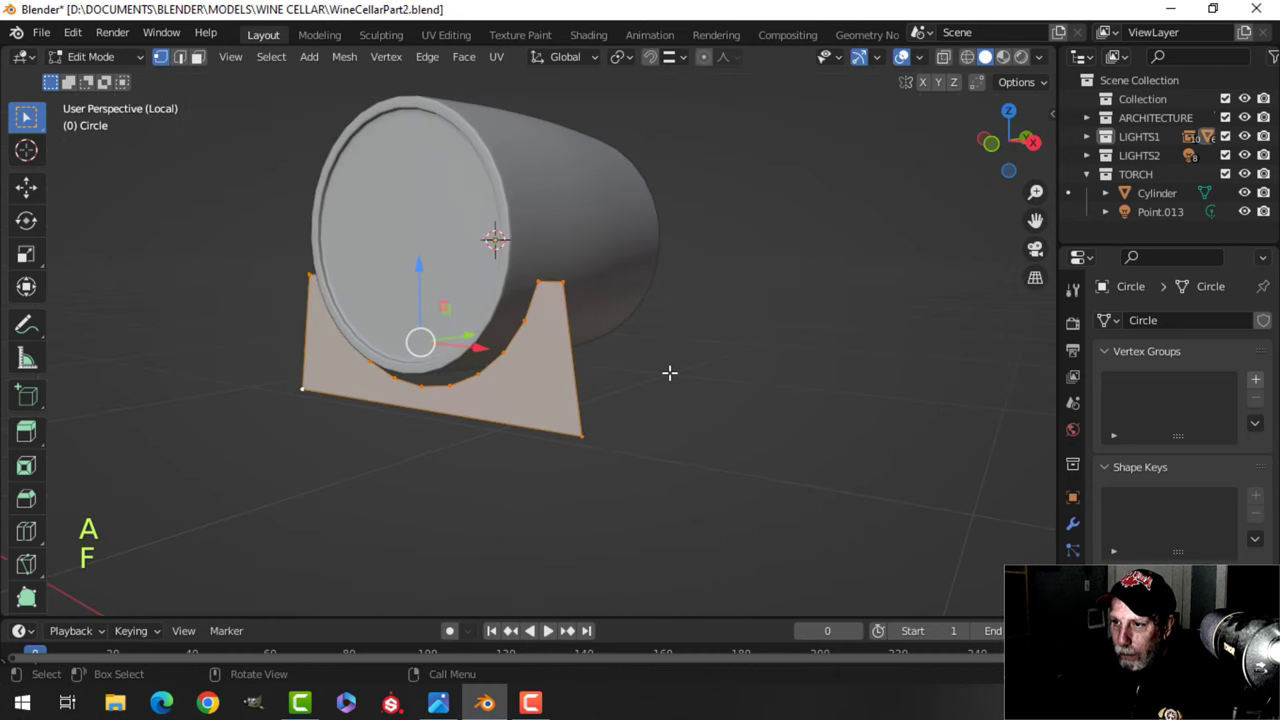
Extrude the cradle face along its normal into a solid plate about 0.05 m thick.
{"action": "middle_click_drag", "start_coordinate": [669, 373], "coordinate": [534, 360]}
{"action": "key", "text": "e"}
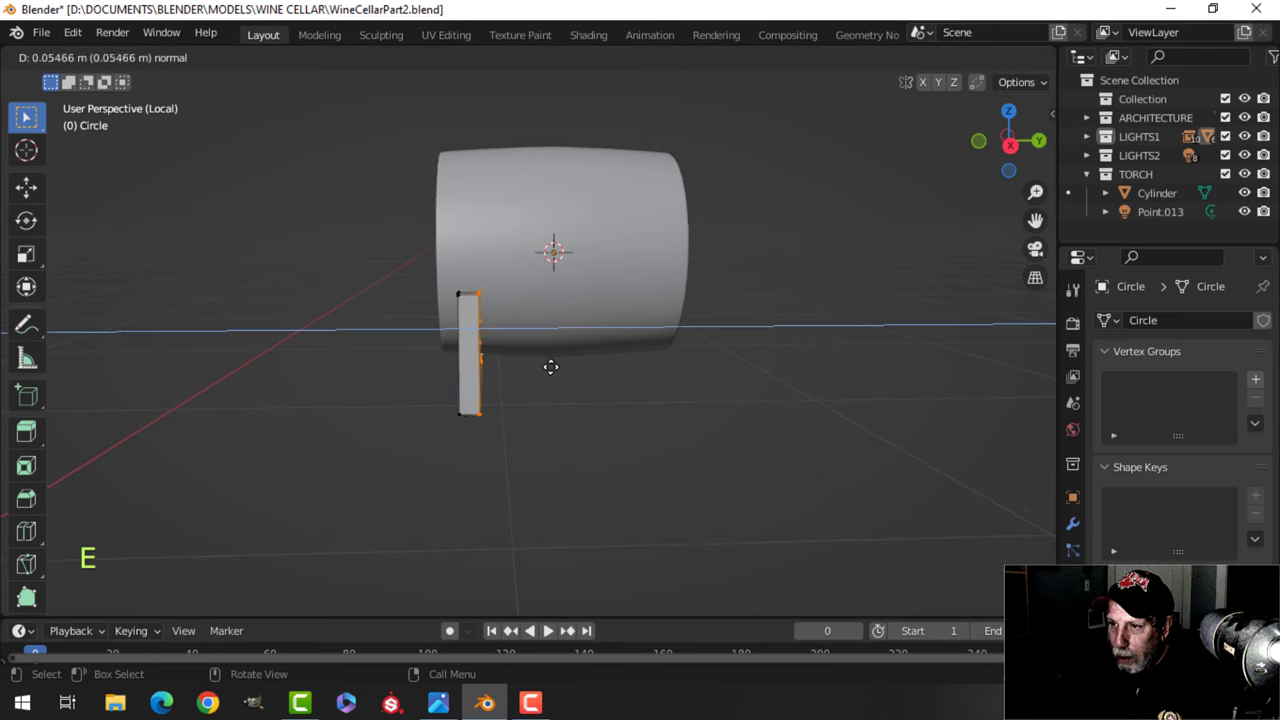
{"action": "left_click", "coordinate": [556, 364]}
Delete the underside face of the extruded cradle in face select mode.
{"action": "middle_click_drag", "start_coordinate": [543, 363], "coordinate": [645, 387]}
{"action": "key", "text": "alt+a"}
{"action": "key", "text": "3"}
{"action": "left_click", "coordinate": [557, 361]}
{"action": "key", "text": "x"}
{"action": "left_click", "coordinate": [505, 403]}
{"action": "key", "text": "Tab"}
{"action": "key", "text": "Tab"}
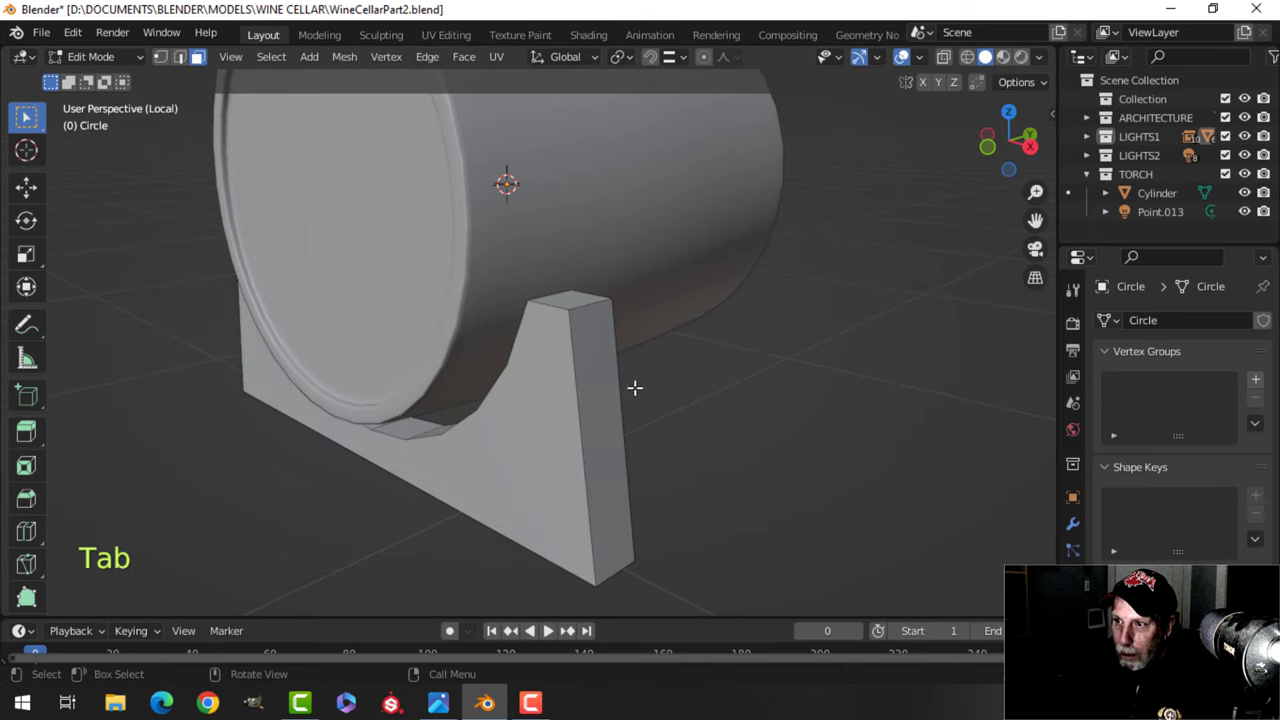
Bevel the top corner edges on both arms of the cradle.
{"action": "key", "text": "2"}
{"action": "middle_click_drag", "start_coordinate": [600, 346], "coordinate": [467, 368]}
{"action": "left_click", "coordinate": [466, 307], "text": "shift"}
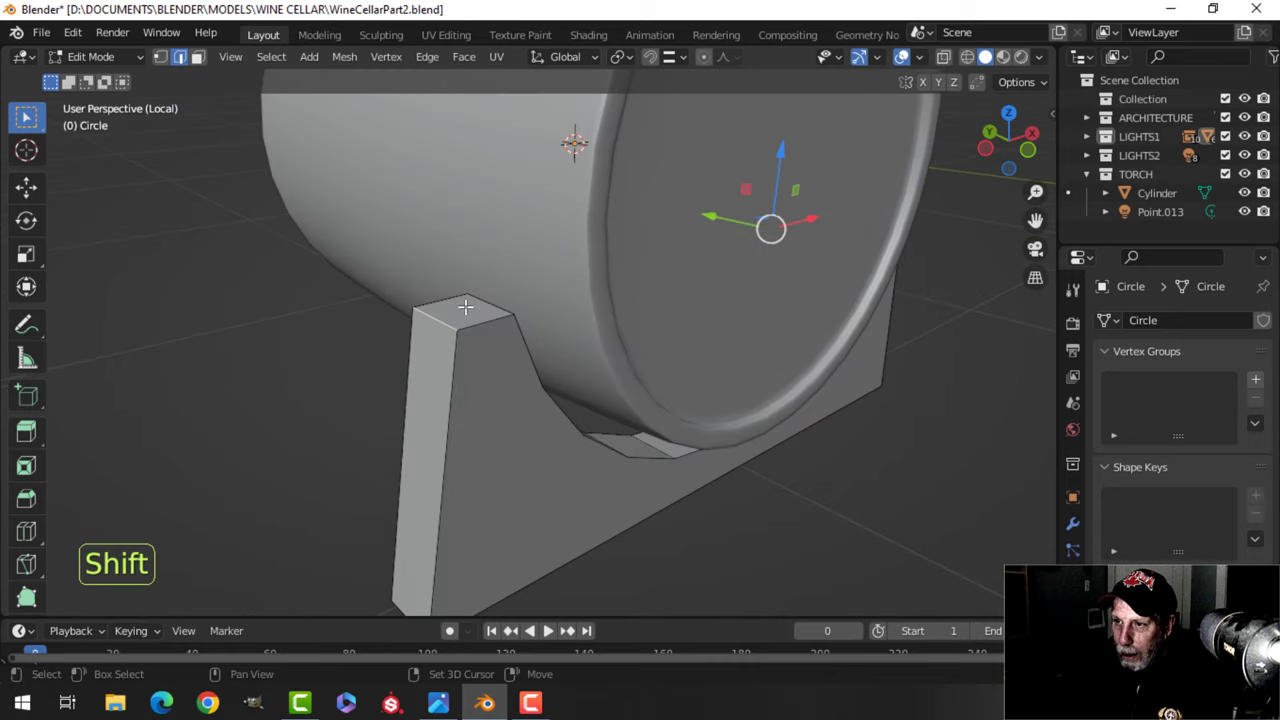
{"action": "left_click", "coordinate": [473, 302], "text": "shift"}
{"action": "middle_click_drag", "start_coordinate": [473, 302], "coordinate": [556, 365]}
{"action": "key", "text": "ctrl+b"}
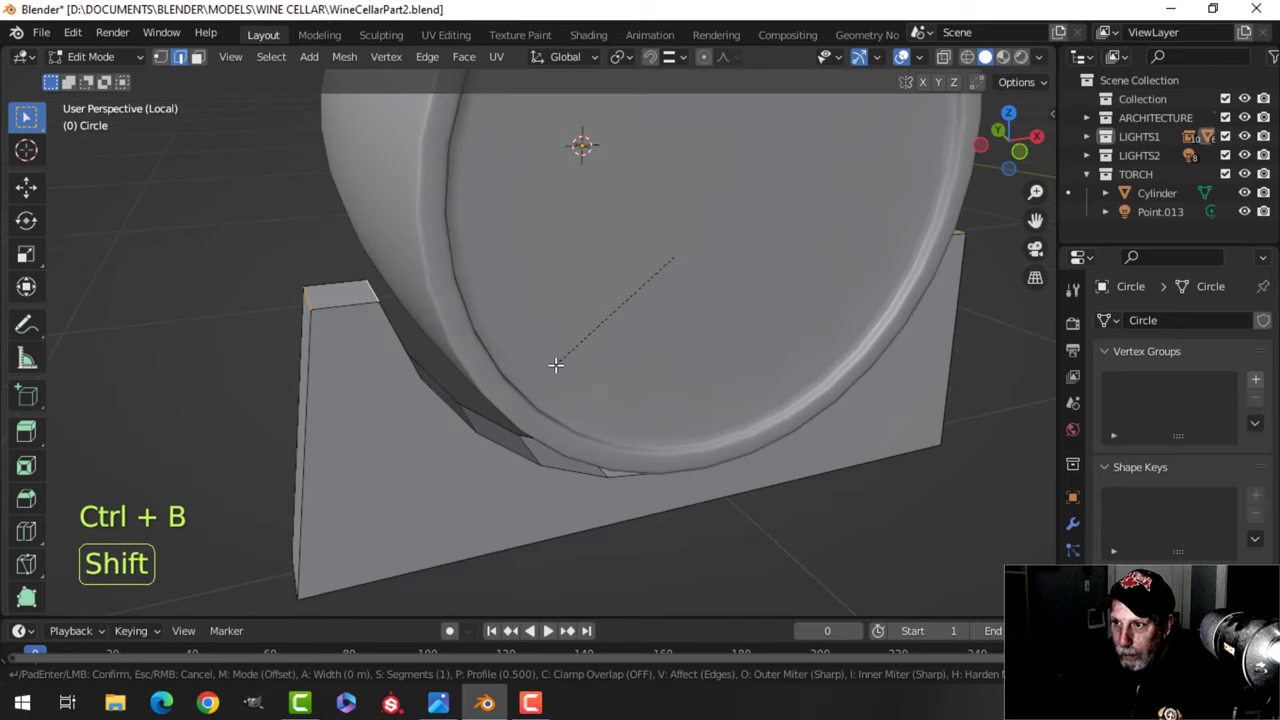
{"action": "left_click", "coordinate": [481, 391]}
Bevel the cradle's front and back outline edge loops with 2 segments and shade the object smooth.
{"action": "key", "text": "alt+a"}
{"action": "middle_click_drag", "start_coordinate": [481, 391], "coordinate": [674, 394]}
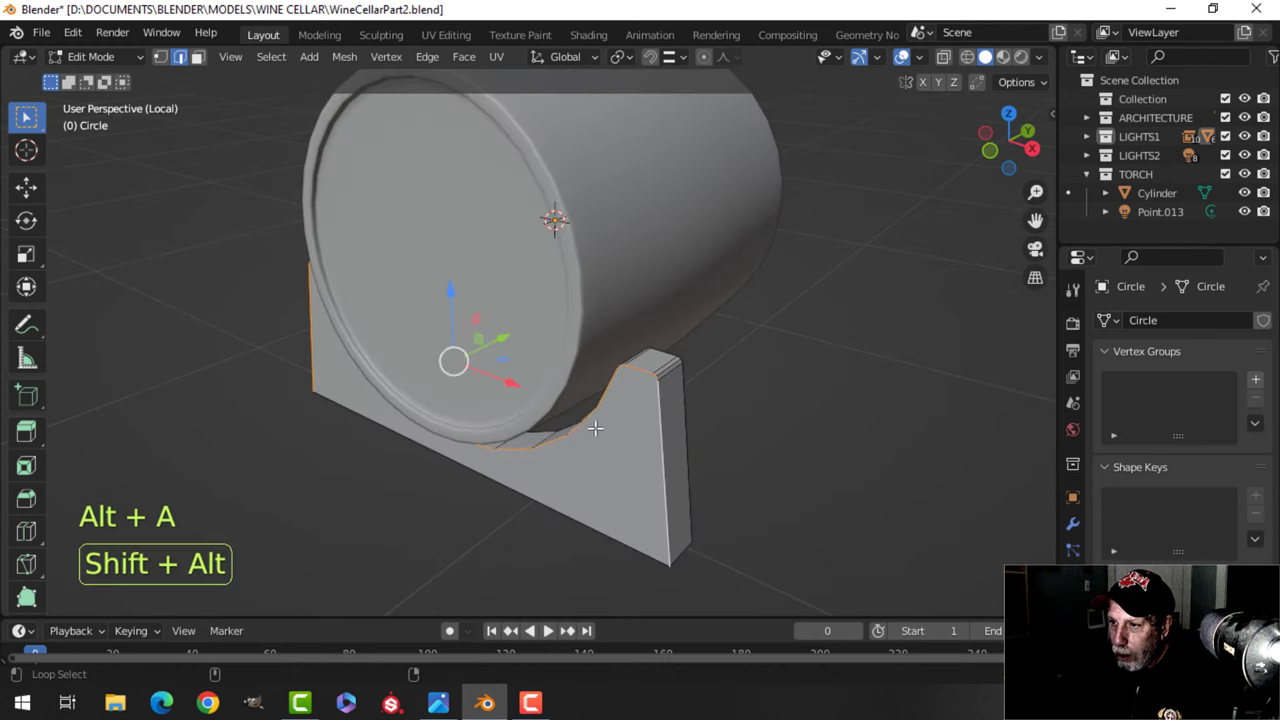
{"action": "middle_click_drag", "start_coordinate": [595, 428], "coordinate": [680, 400]}
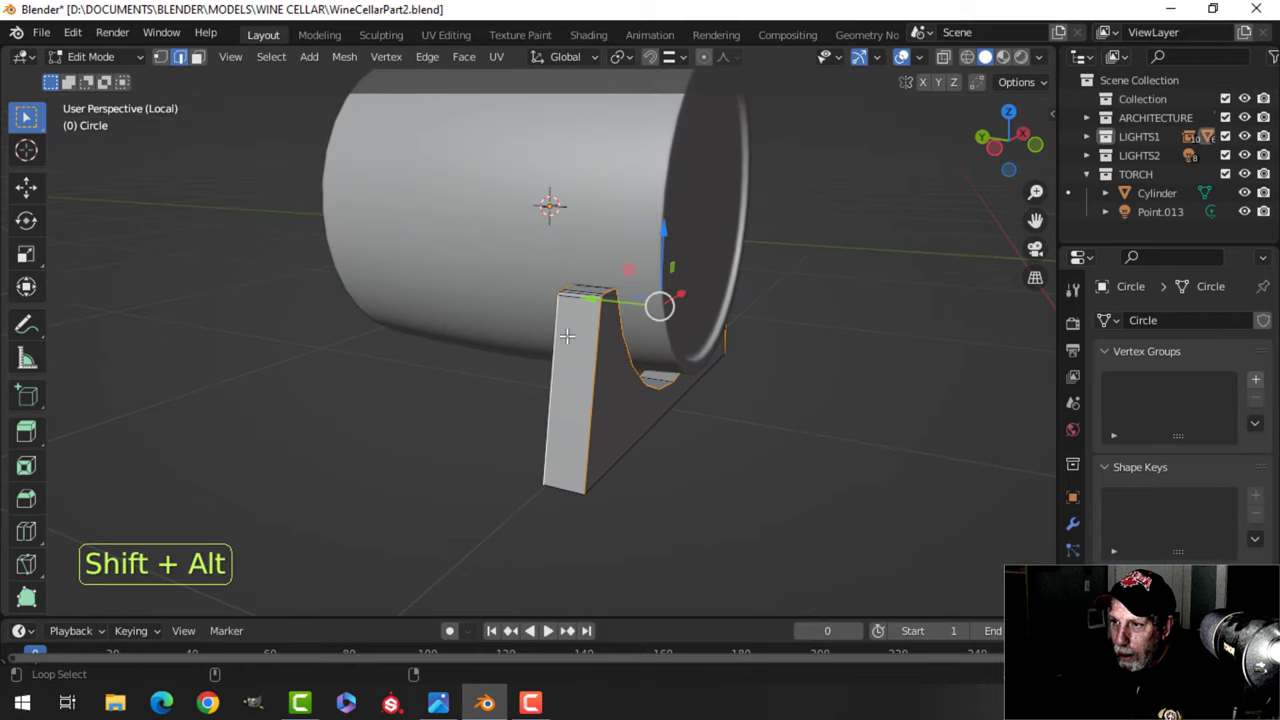
{"action": "middle_click_drag", "start_coordinate": [567, 336], "coordinate": [654, 371]}
{"action": "scroll", "coordinate": [640, 380], "scroll_direction": "up", "scroll_amount": 1}
{"action": "key", "text": "ctrl+b"}
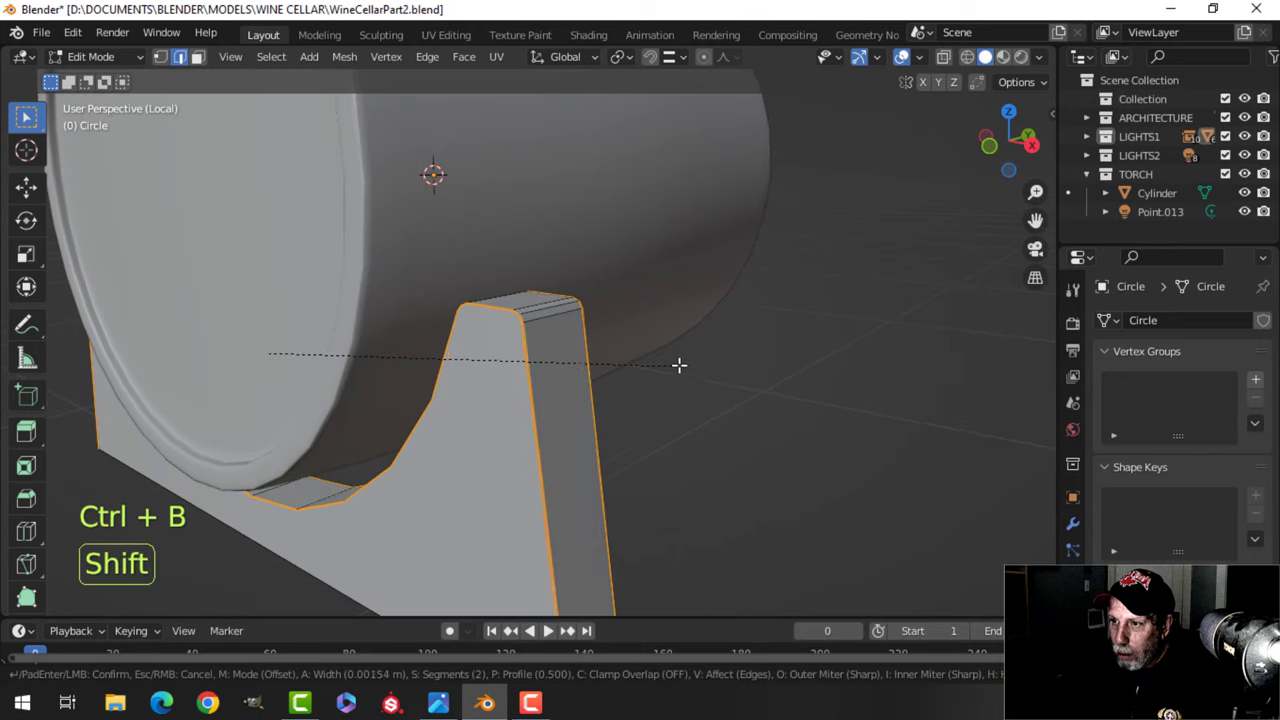
{"action": "left_click", "coordinate": [710, 362]}
{"action": "key", "text": "Tab"}
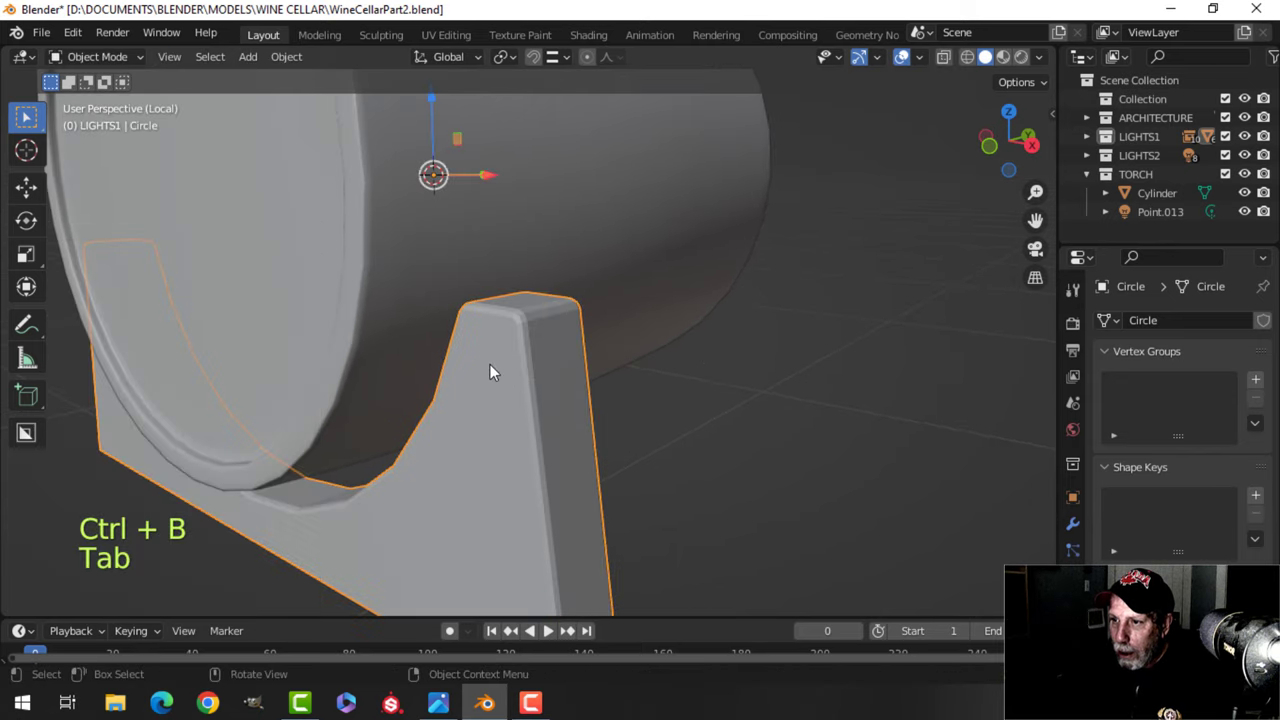
{"action": "right_click", "coordinate": [490, 364]}
{"action": "left_click", "coordinate": [491, 358]}
Try a level 1 Subdivision Surface on the cradle and undo it.
{"action": "scroll", "coordinate": [512, 385], "scroll_direction": "down", "scroll_amount": 2}
{"action": "key", "text": "alt+a"}
{"action": "middle_click_drag", "start_coordinate": [522, 415], "coordinate": [397, 345]}
{"action": "left_click", "coordinate": [618, 371]}
{"action": "key", "text": "ctrl+1"}
{"action": "key", "text": "ctrl+z"}
{"action": "key", "text": "alt+a"}
{"action": "scroll", "coordinate": [620, 400], "scroll_direction": "down", "scroll_amount": 3}
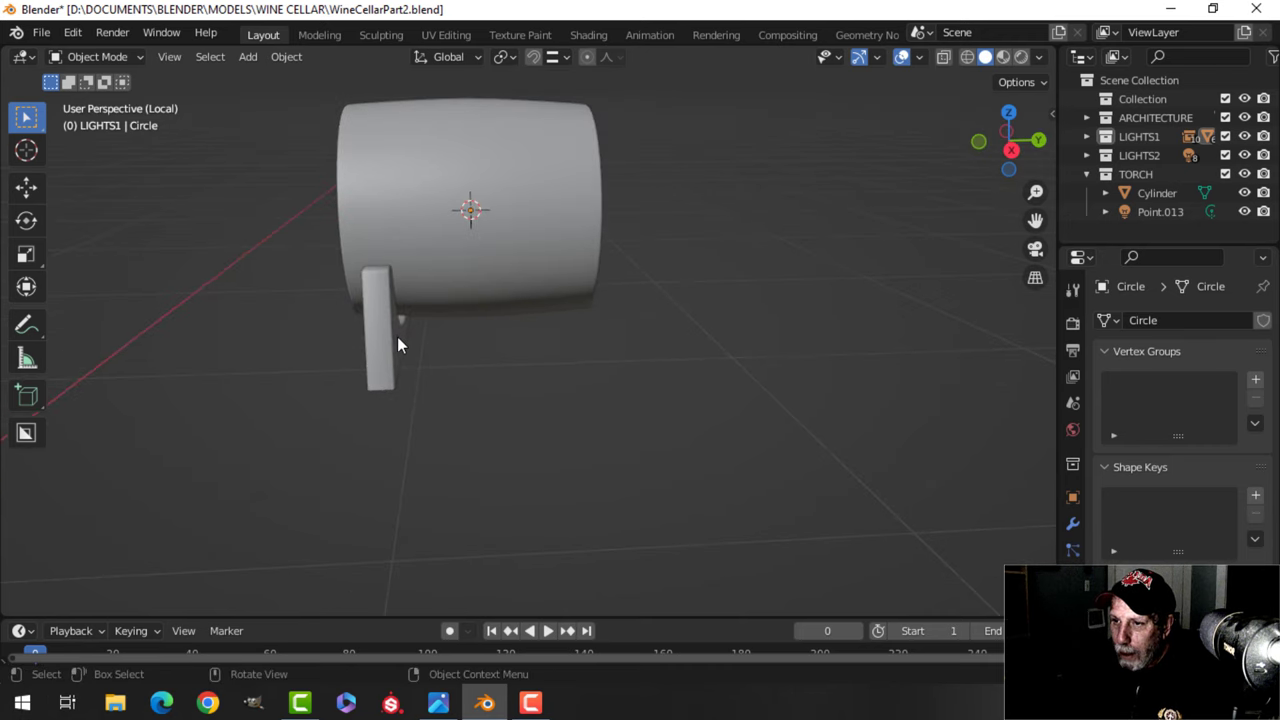
Add a Weighted Normal modifier to the cradle and enable Auto Smooth at 30°.
{"action": "left_click", "coordinate": [1073, 523]}
{"action": "left_click", "coordinate": [1124, 322]}
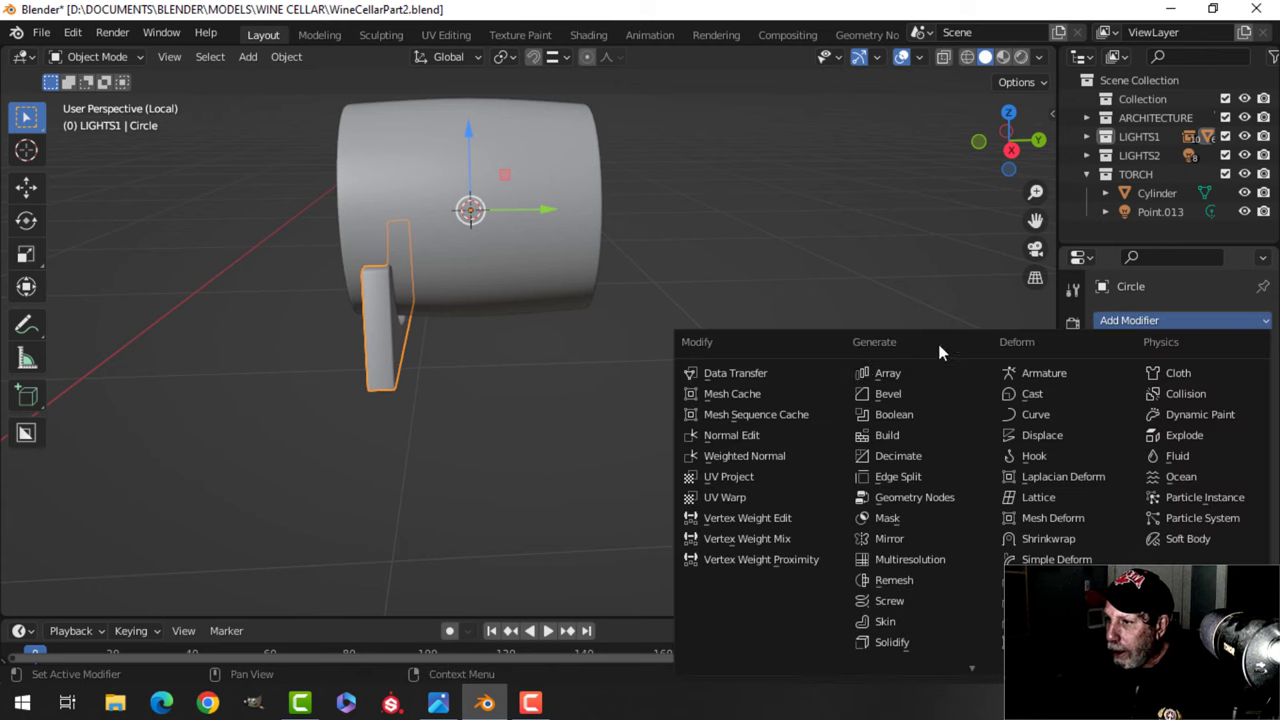
{"action": "left_click", "coordinate": [789, 452]}
{"action": "left_click", "coordinate": [1073, 550]}
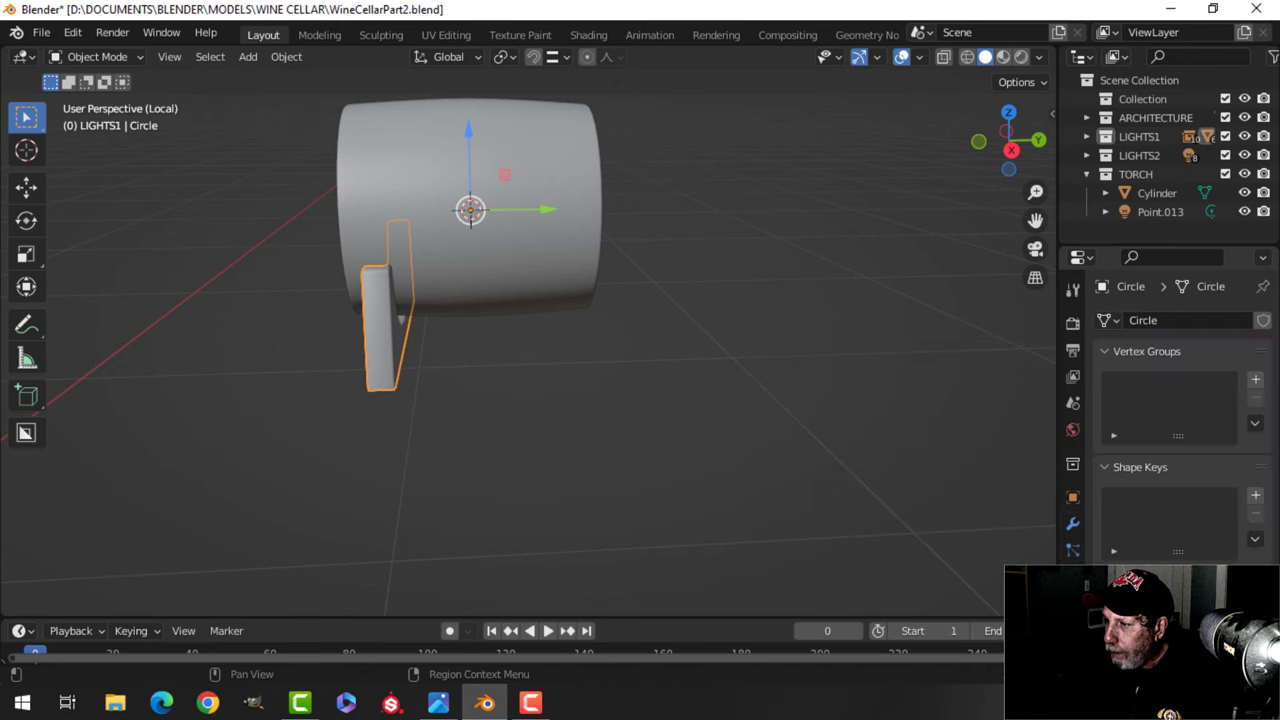
{"action": "scroll", "coordinate": [1180, 420], "scroll_direction": "down", "scroll_amount": 4}
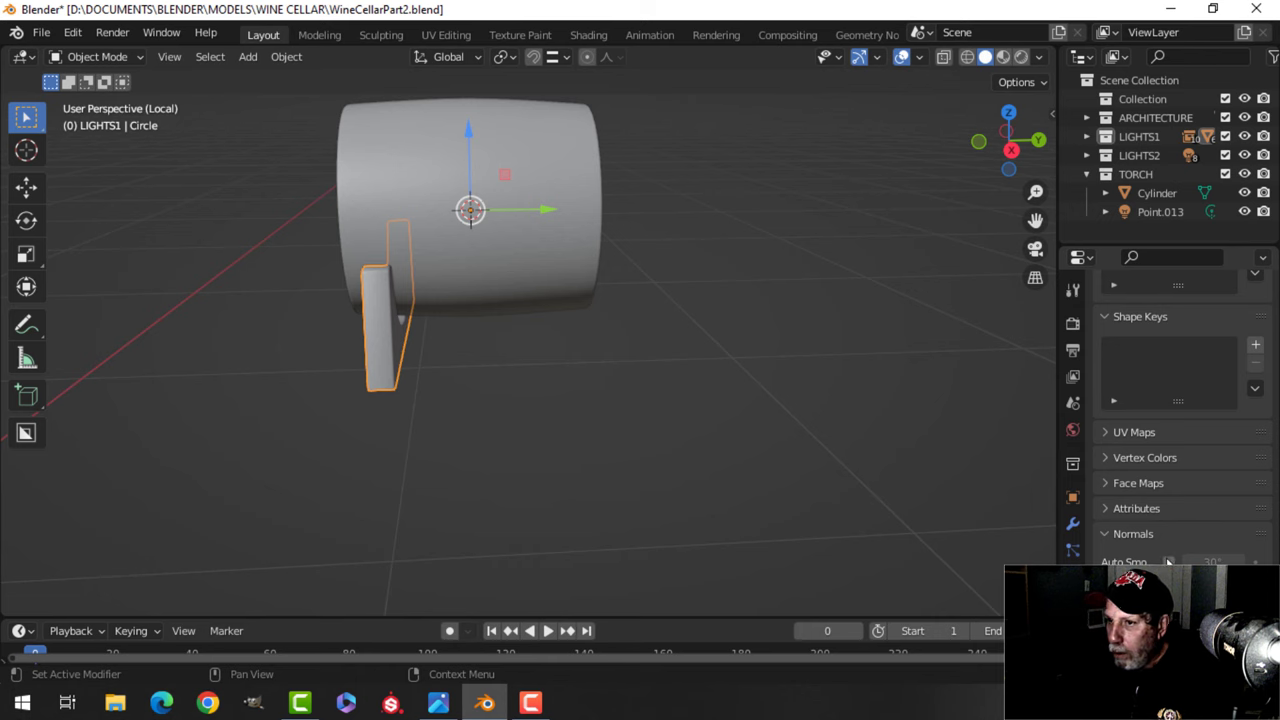
{"action": "left_click", "coordinate": [1168, 562]}
{"action": "middle_click_drag", "start_coordinate": [504, 423], "coordinate": [660, 400]}
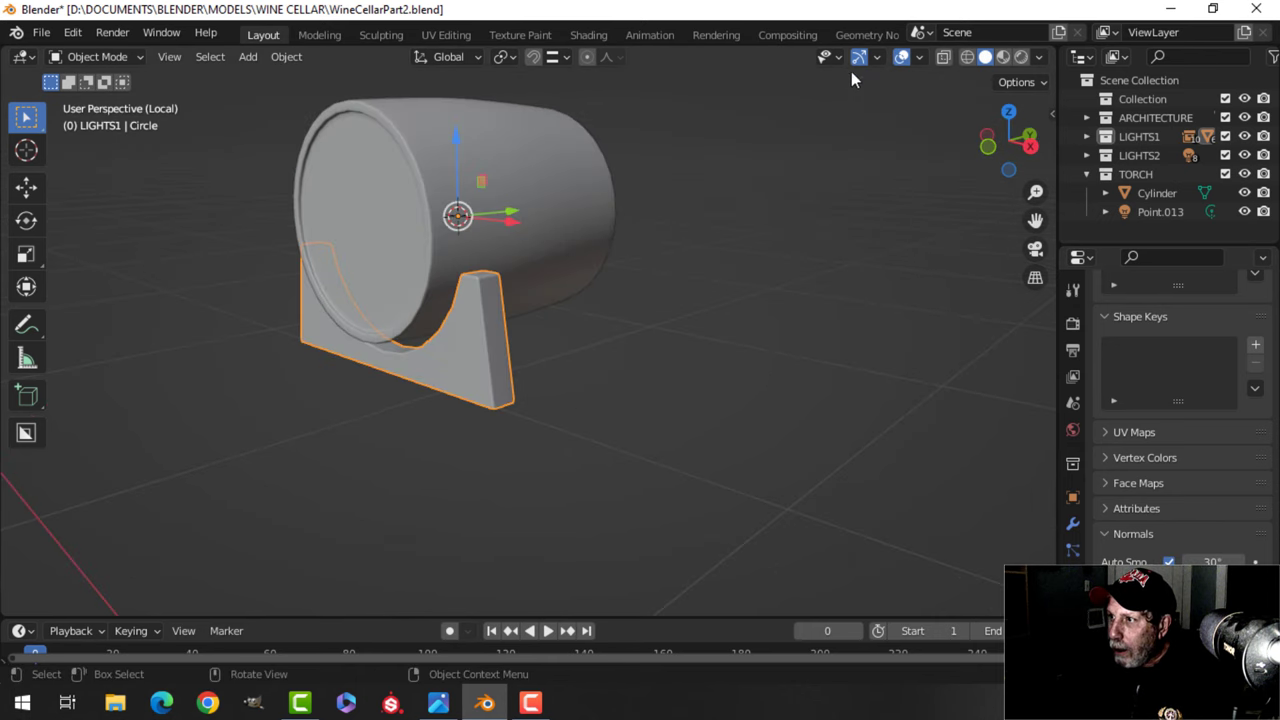
Check the cradle's normals with the Face Orientation overlay and switch the overlay off.
{"action": "left_click", "coordinate": [917, 58]}
{"action": "left_click", "coordinate": [836, 399]}
{"action": "left_click", "coordinate": [836, 397]}
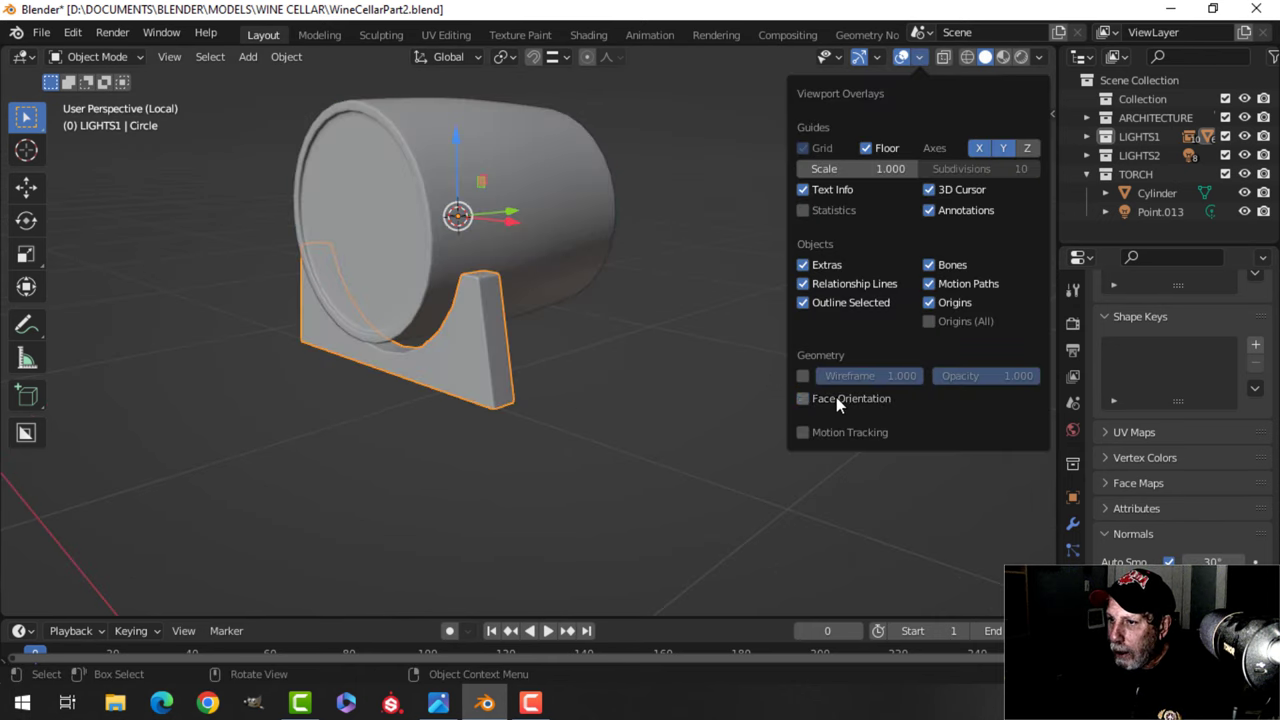
Duplicate the whole cradle mesh along the Y axis to support the barrel's other end.
{"action": "middle_click_drag", "start_coordinate": [530, 337], "coordinate": [526, 309]}
{"action": "key", "text": "Tab"}
{"action": "key", "text": "a"}
{"action": "key", "text": "shift+d"}
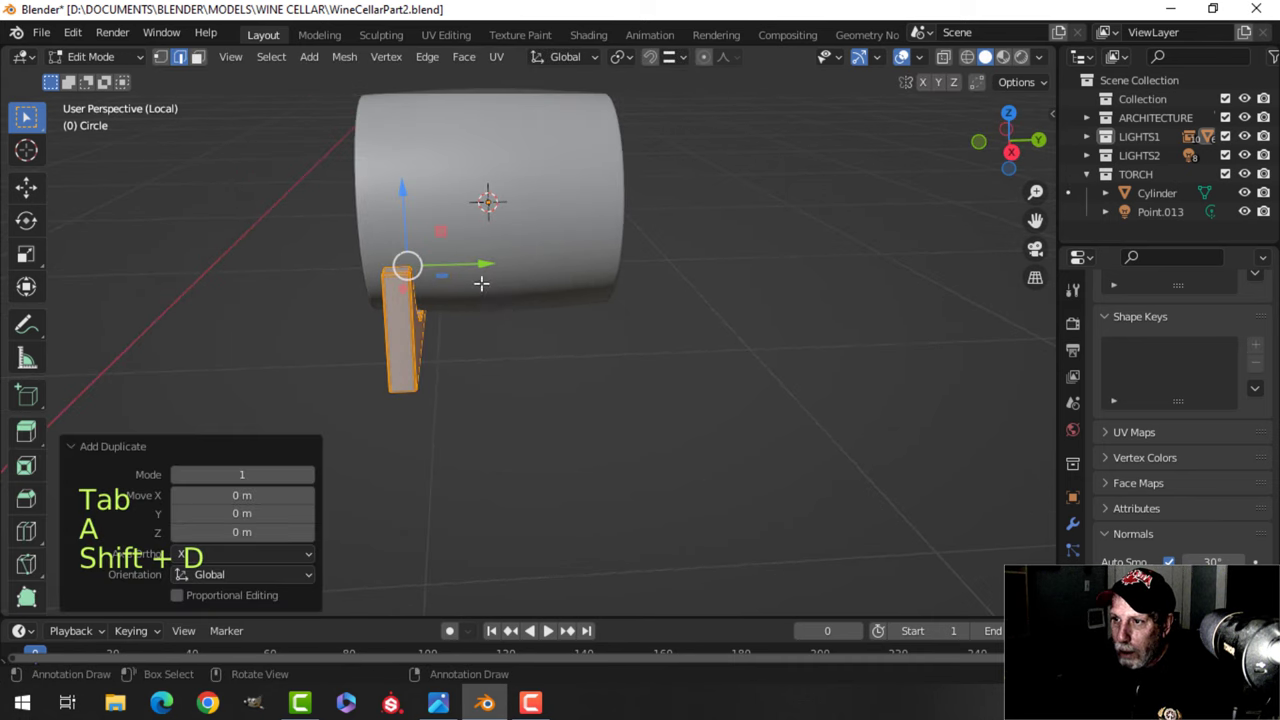
{"action": "left_click", "coordinate": [640, 266]}
{"action": "key", "text": "Tab"}
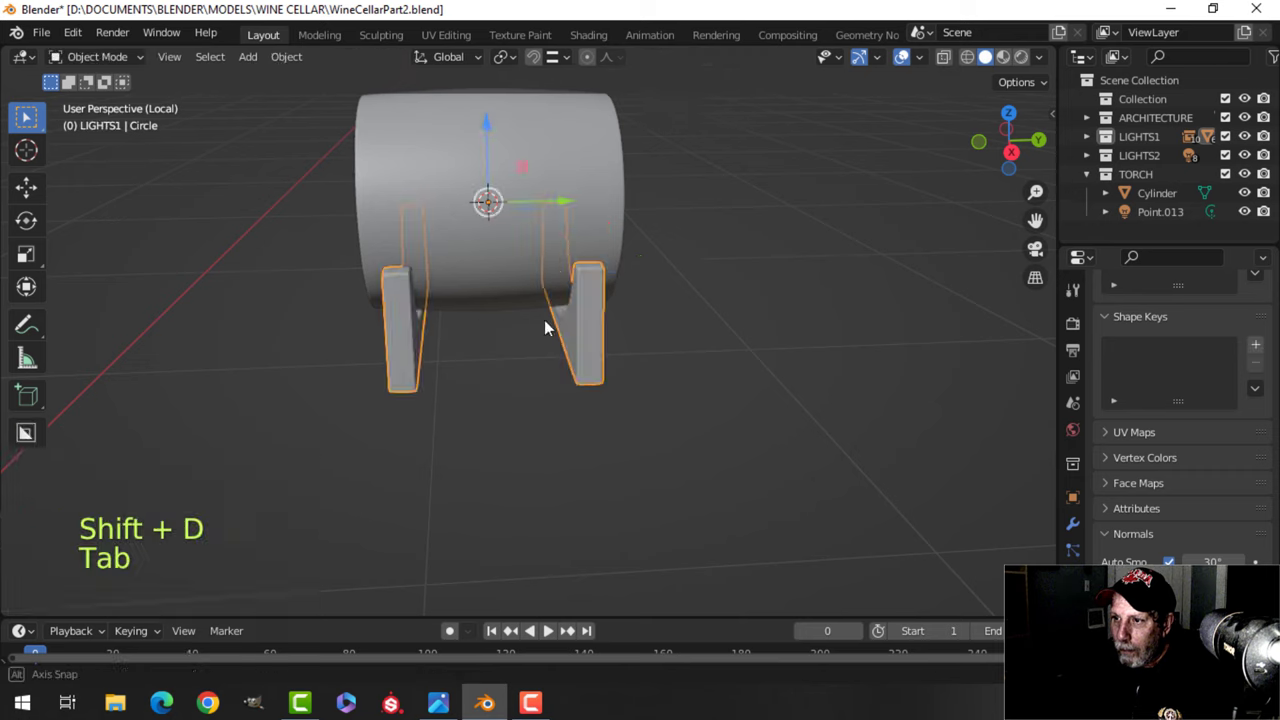
Scale both cradles uniformly to 0.905 and reduce their height to about 0.93 along Z to fit the barrel.
{"action": "middle_click_drag", "start_coordinate": [546, 323], "coordinate": [650, 287]}
{"action": "key", "text": "alt+a"}
{"action": "key", "text": "Tab"}
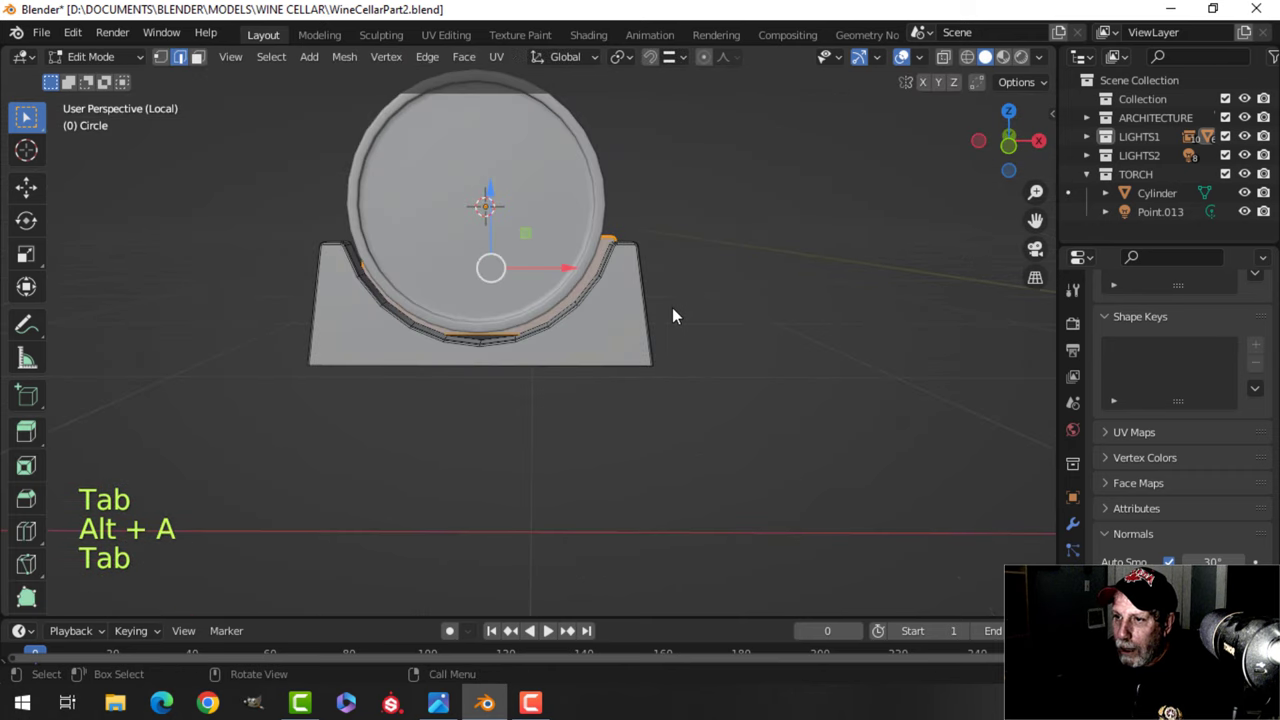
{"action": "key", "text": "a"}
{"action": "key", "text": "KP_1"}
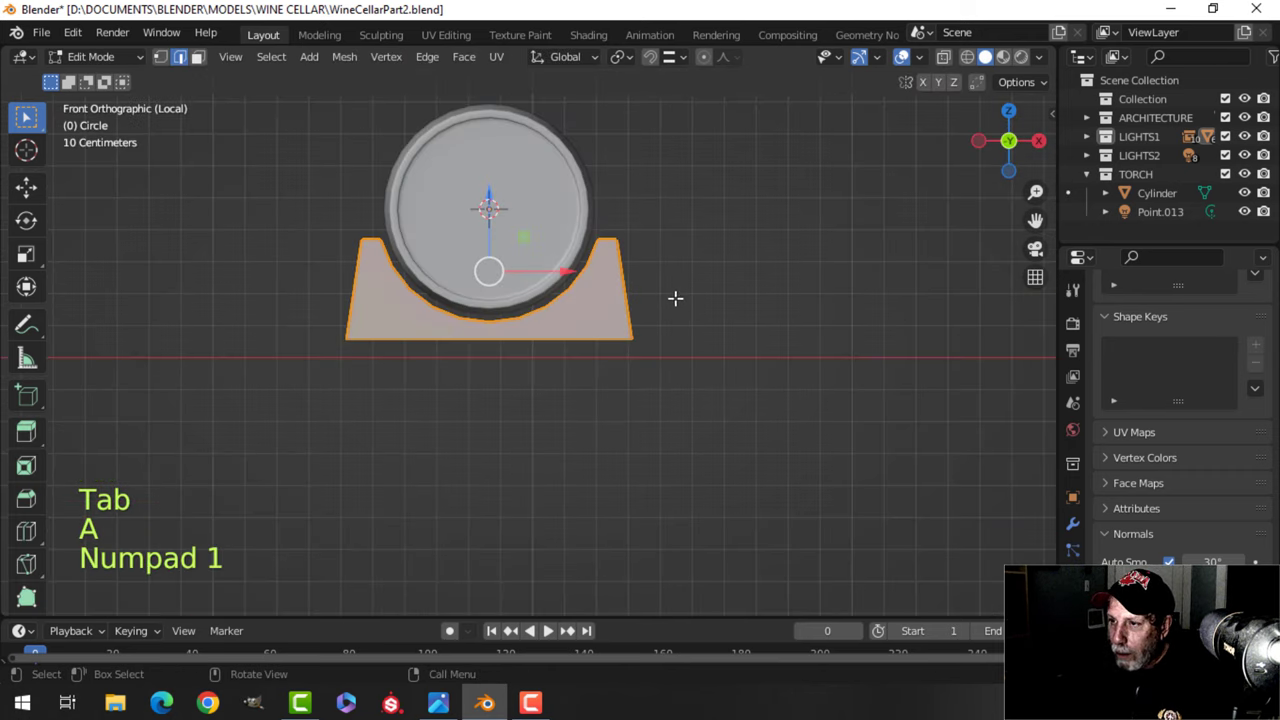
{"action": "key", "text": "s"}
{"action": "left_click", "coordinate": [655, 291]}
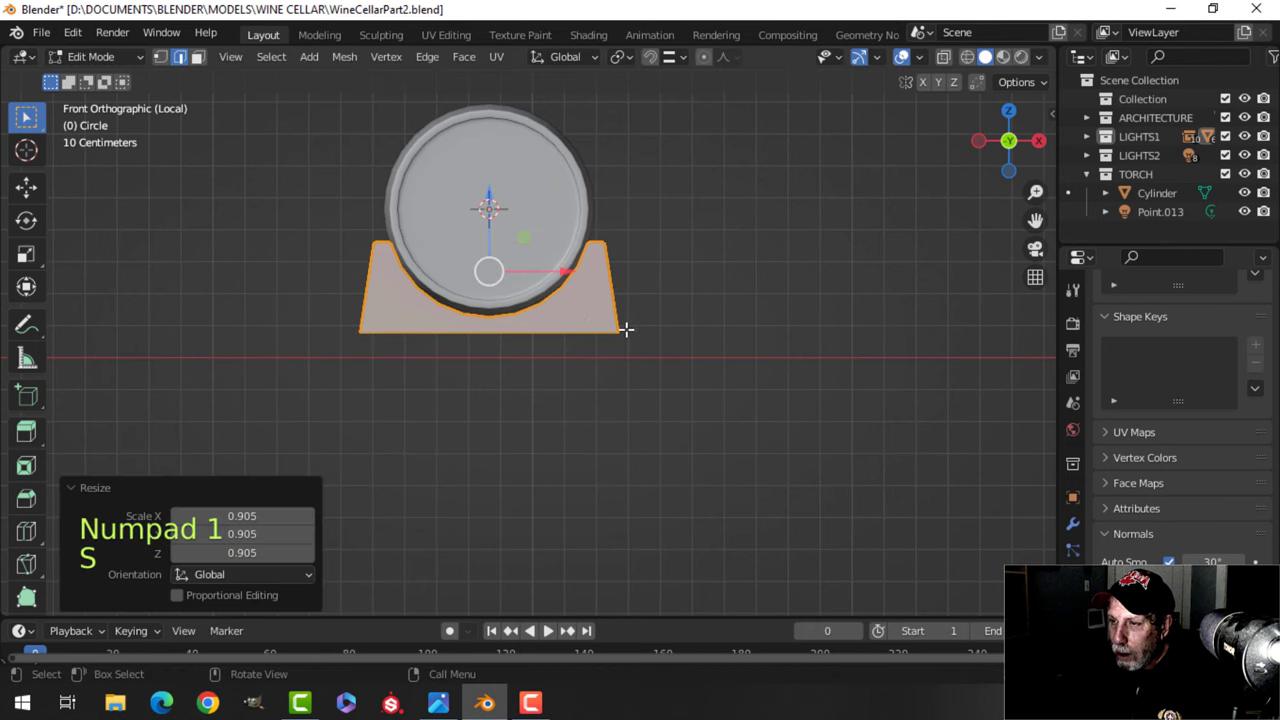
{"action": "key", "text": "s"}
{"action": "key", "text": "z"}
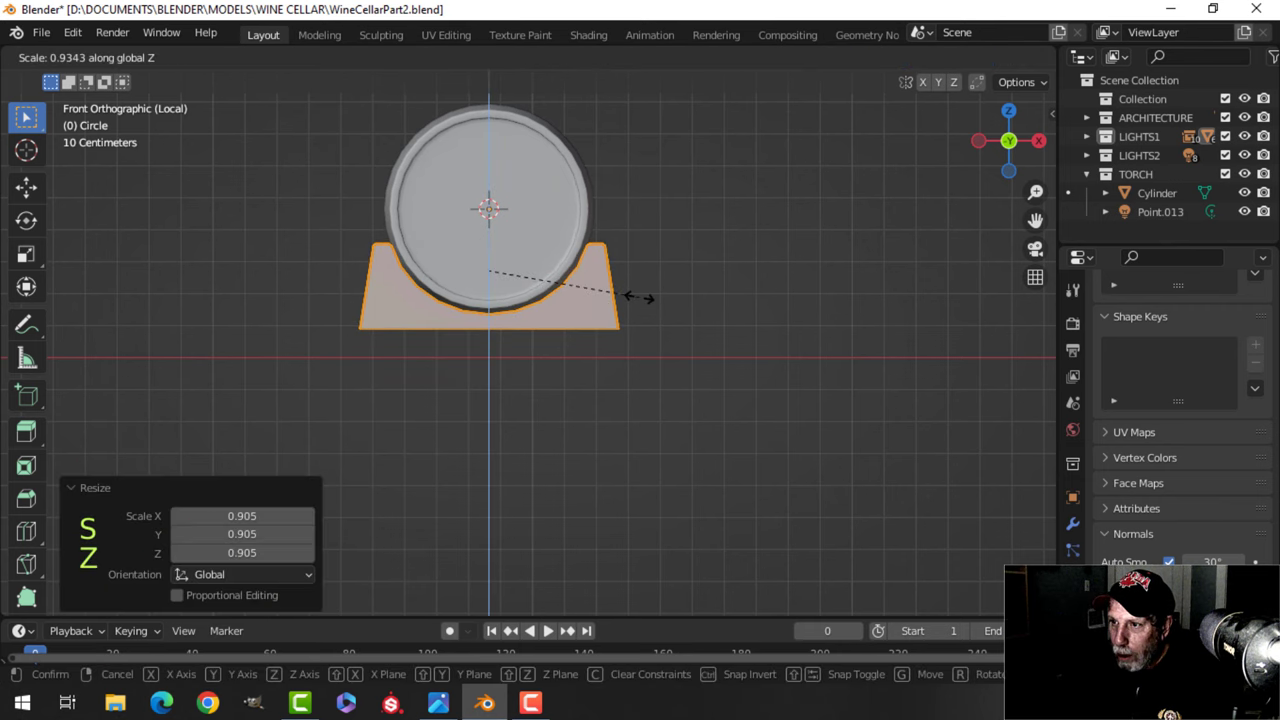
{"action": "left_click", "coordinate": [646, 306]}
{"action": "key", "text": "alt+a"}
Return to Object Mode and leave local view to inspect the cradles beneath the barrels in the full cellar scene.
{"action": "middle_click_drag", "start_coordinate": [646, 306], "coordinate": [474, 342]}
{"action": "key", "text": "2"}
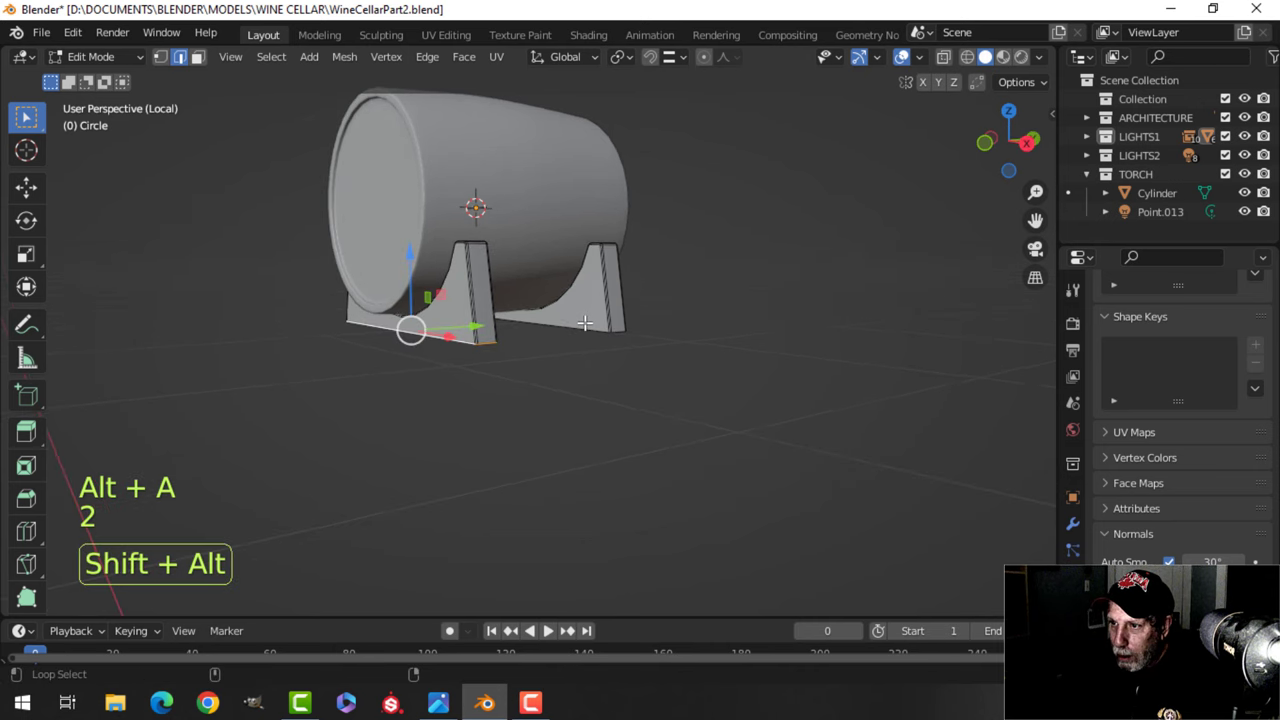
{"action": "key", "text": "Tab"}
{"action": "key", "text": "alt+a"}
{"action": "middle_click_drag", "start_coordinate": [660, 329], "coordinate": [505, 345]}
{"action": "key", "text": "slash"}
{"action": "scroll", "coordinate": [543, 415], "scroll_direction": "down", "scroll_amount": 3}
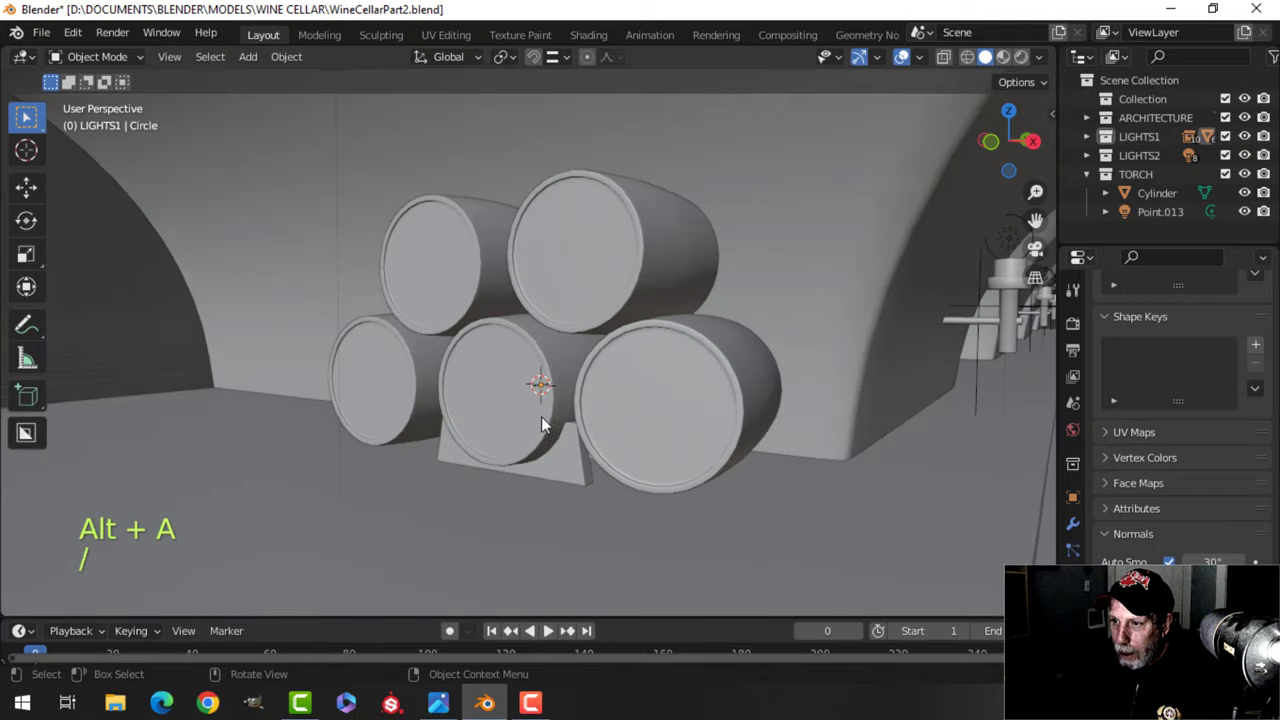
{"action": "middle_click_drag", "start_coordinate": [543, 418], "coordinate": [683, 307], "text": "shift"}
{"action": "scroll", "coordinate": [540, 338], "scroll_direction": "up", "scroll_amount": 2}
{"action": "scroll", "coordinate": [563, 354], "scroll_direction": "down", "scroll_amount": 2}
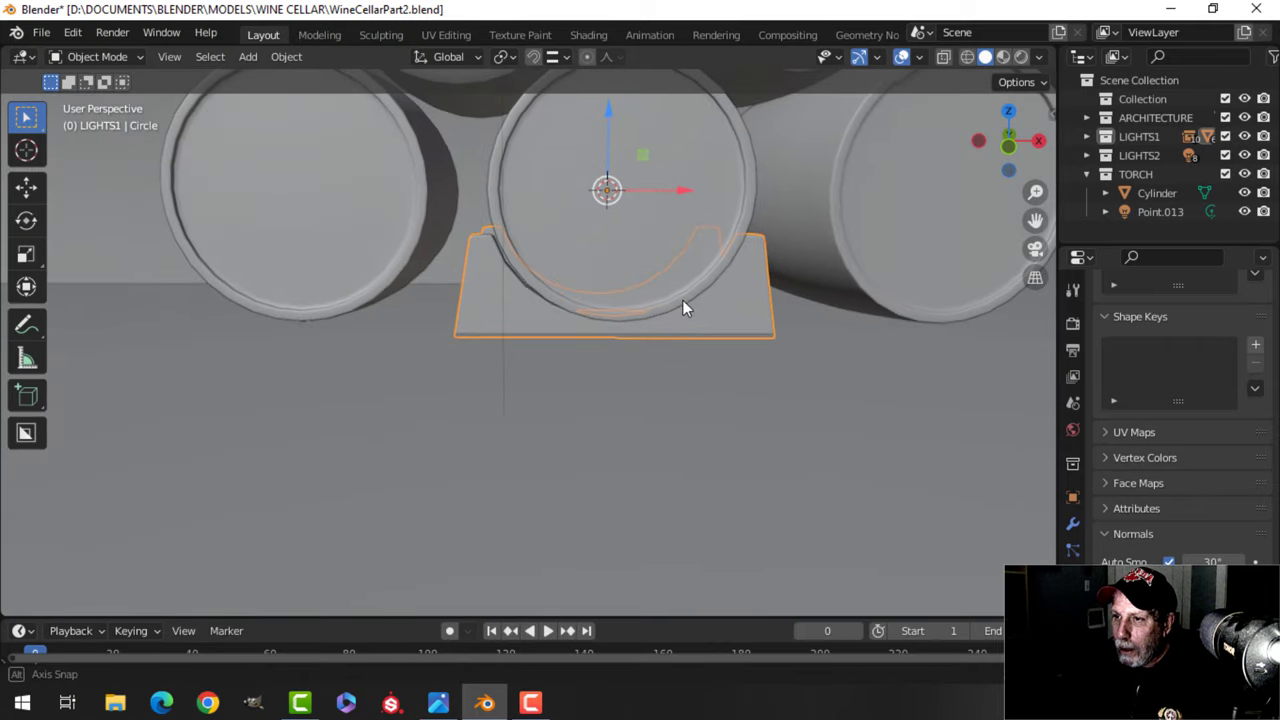
Enable Cavity in the viewport shading and try the Shadow option before switching it off.
{"action": "left_click", "coordinate": [1039, 57]}
{"action": "left_click", "coordinate": [934, 480]}
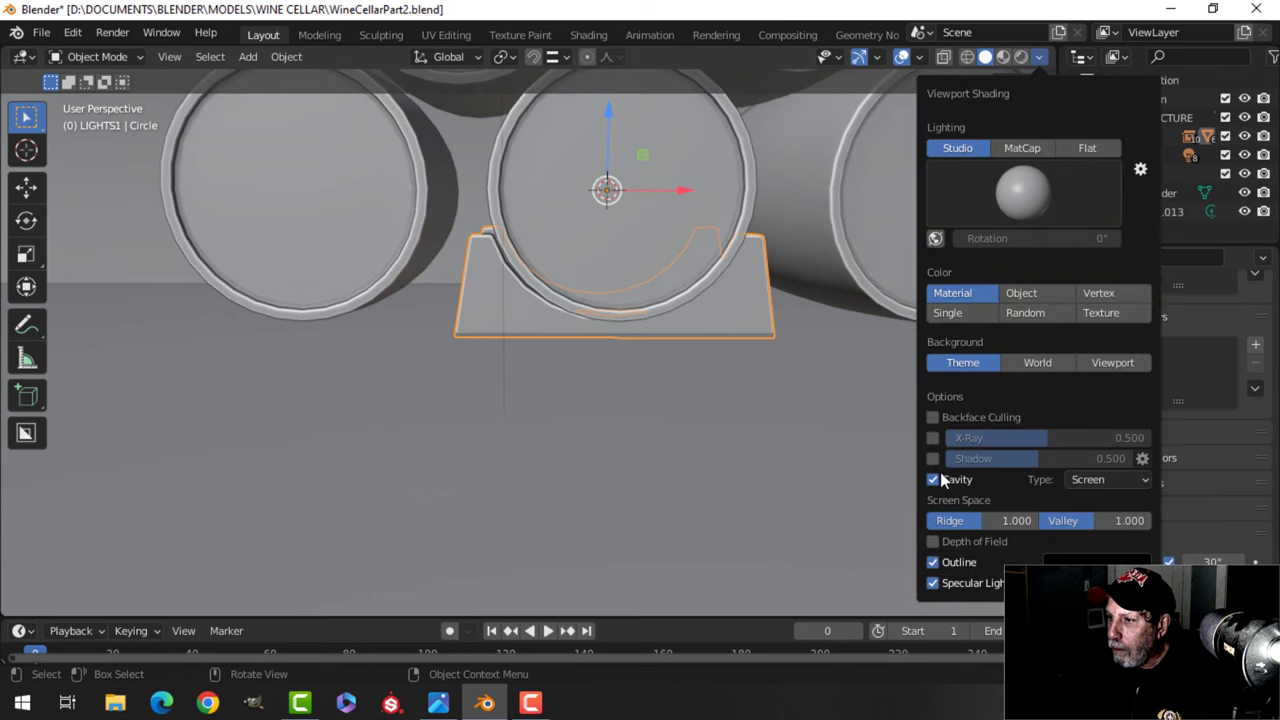
{"action": "left_click", "coordinate": [932, 458]}
{"action": "scroll", "coordinate": [746, 357], "scroll_direction": "down", "scroll_amount": 2}
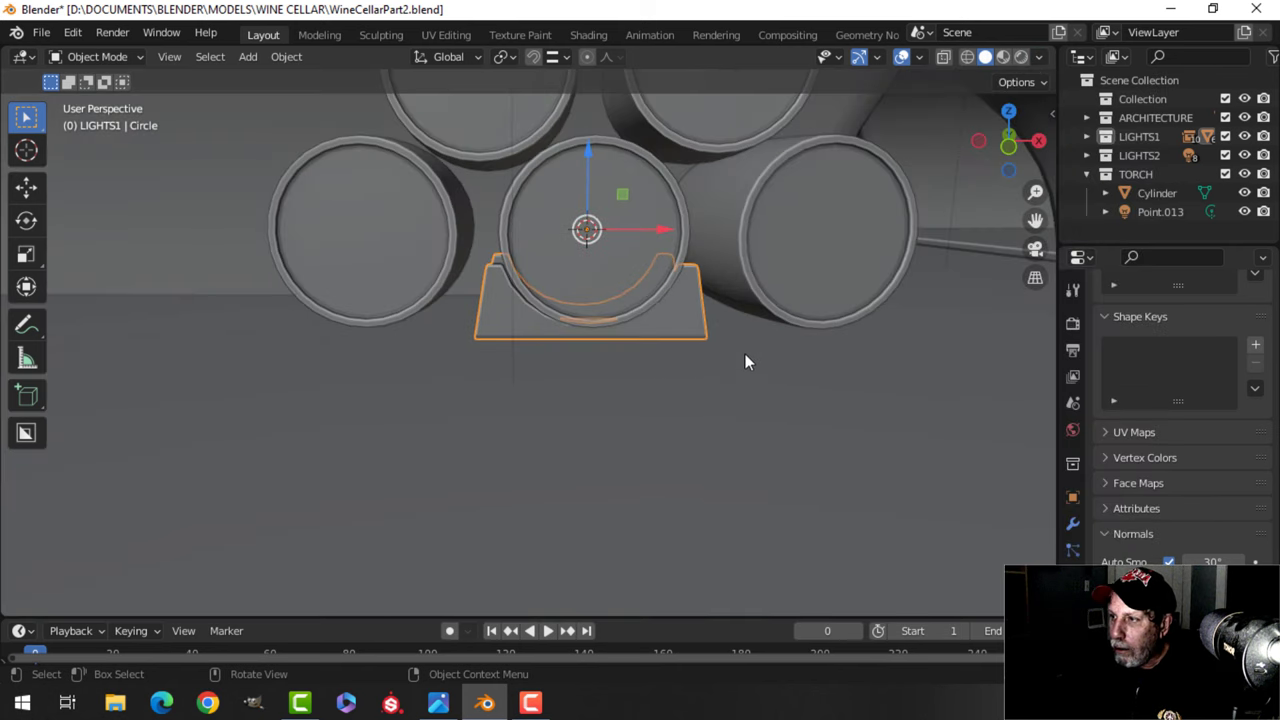
{"action": "left_click", "coordinate": [1039, 57]}
{"action": "left_click", "coordinate": [932, 458]}
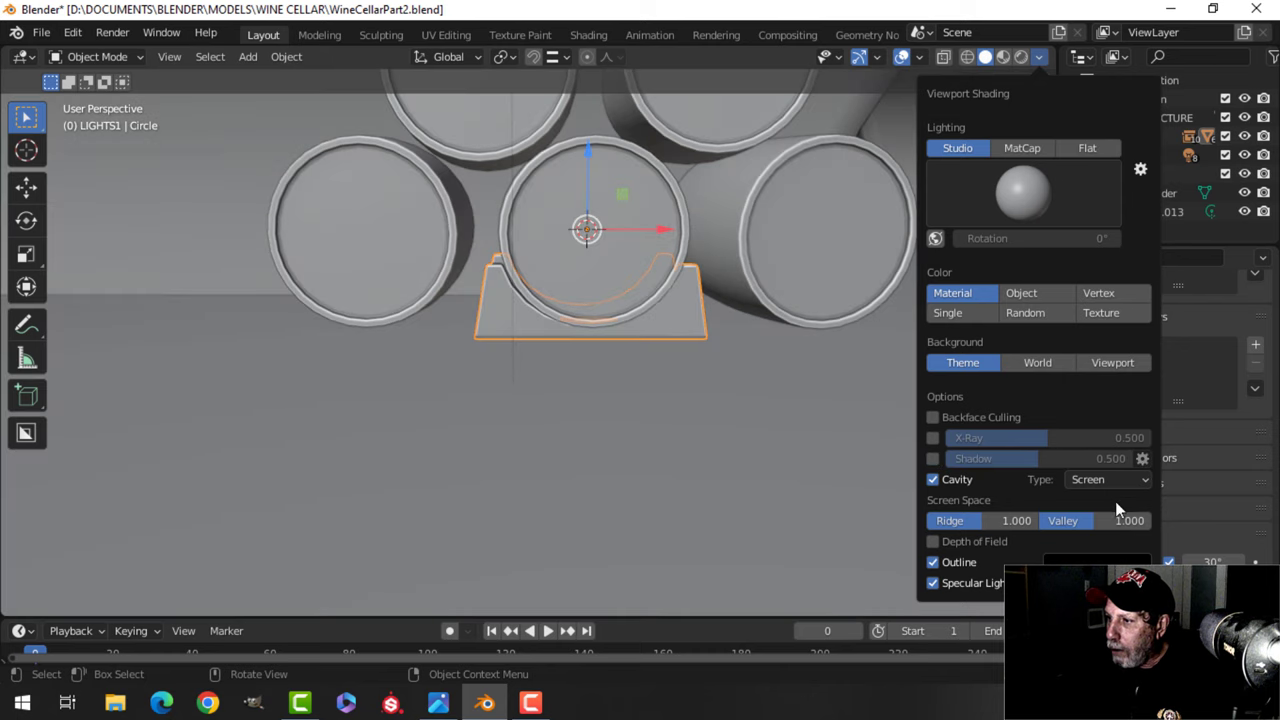
Set the cavity type to Both, with world space ridge 1.273 and valley 1.636, and screen space ridge about 1.35.
{"action": "left_click", "coordinate": [1108, 538]}
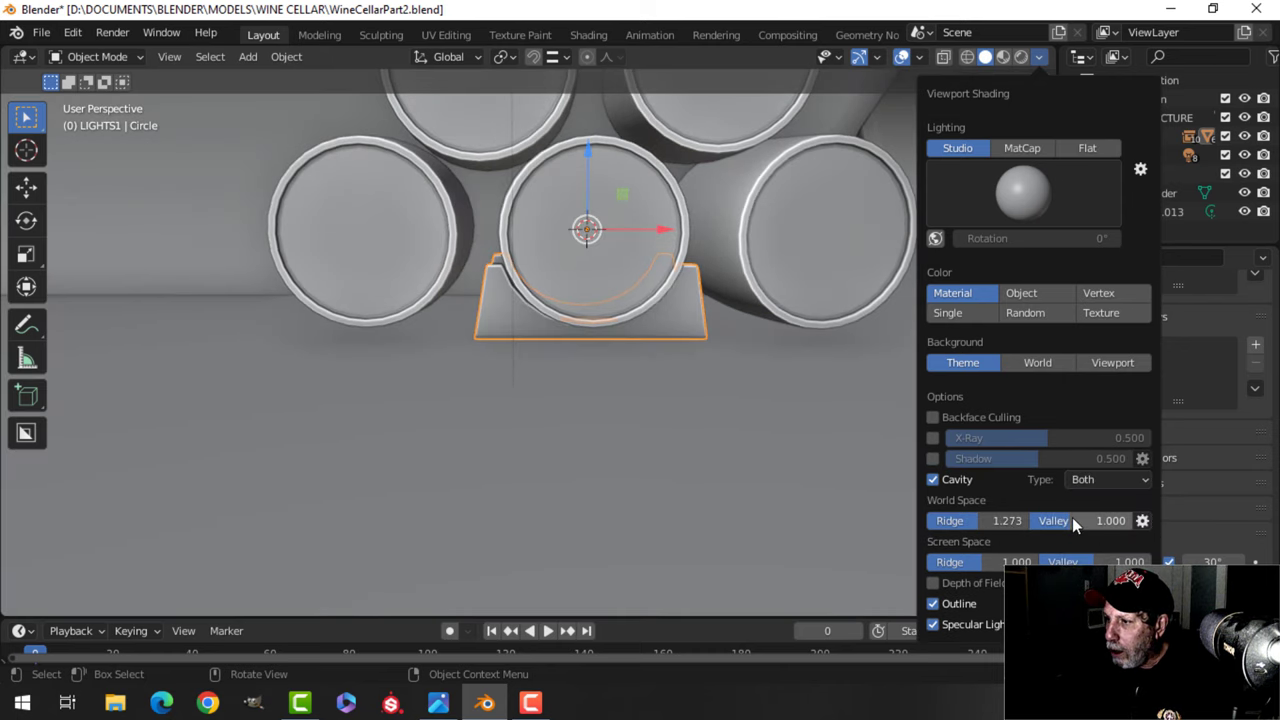
{"action": "left_click_drag", "start_coordinate": [1072, 517], "coordinate": [1103, 518]}
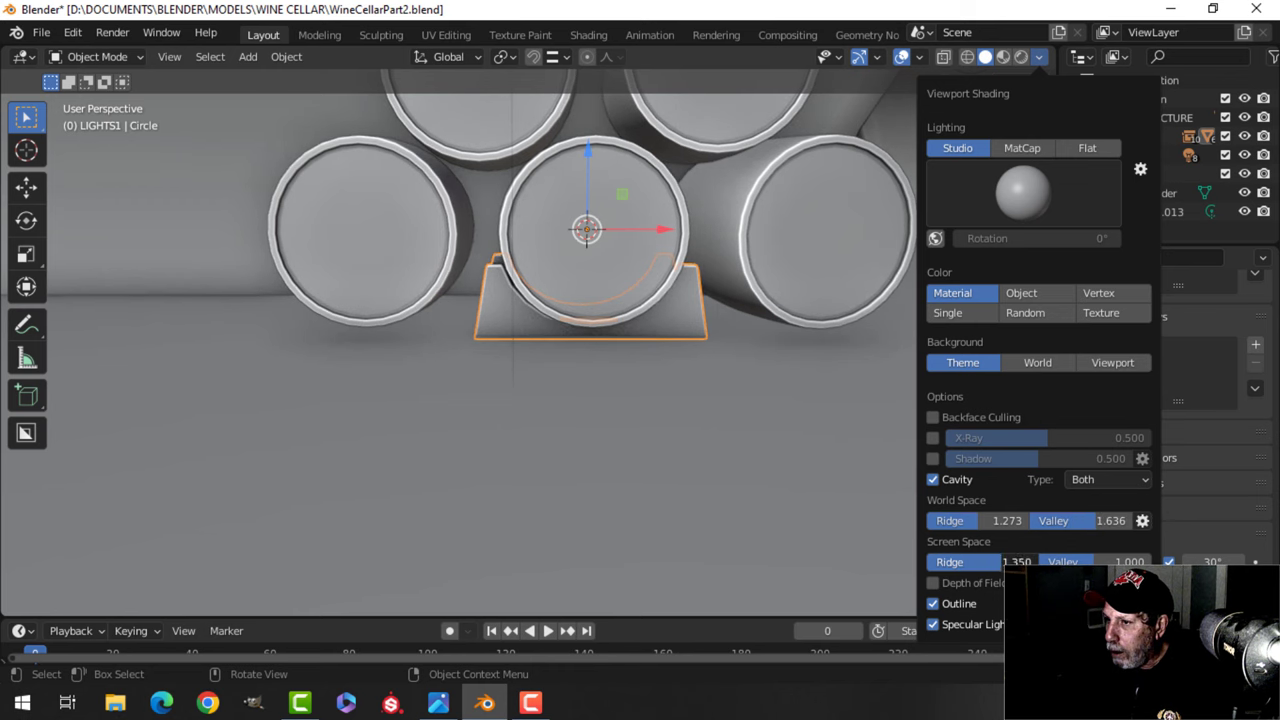
{"action": "middle_click_drag", "start_coordinate": [828, 476], "coordinate": [714, 390]}
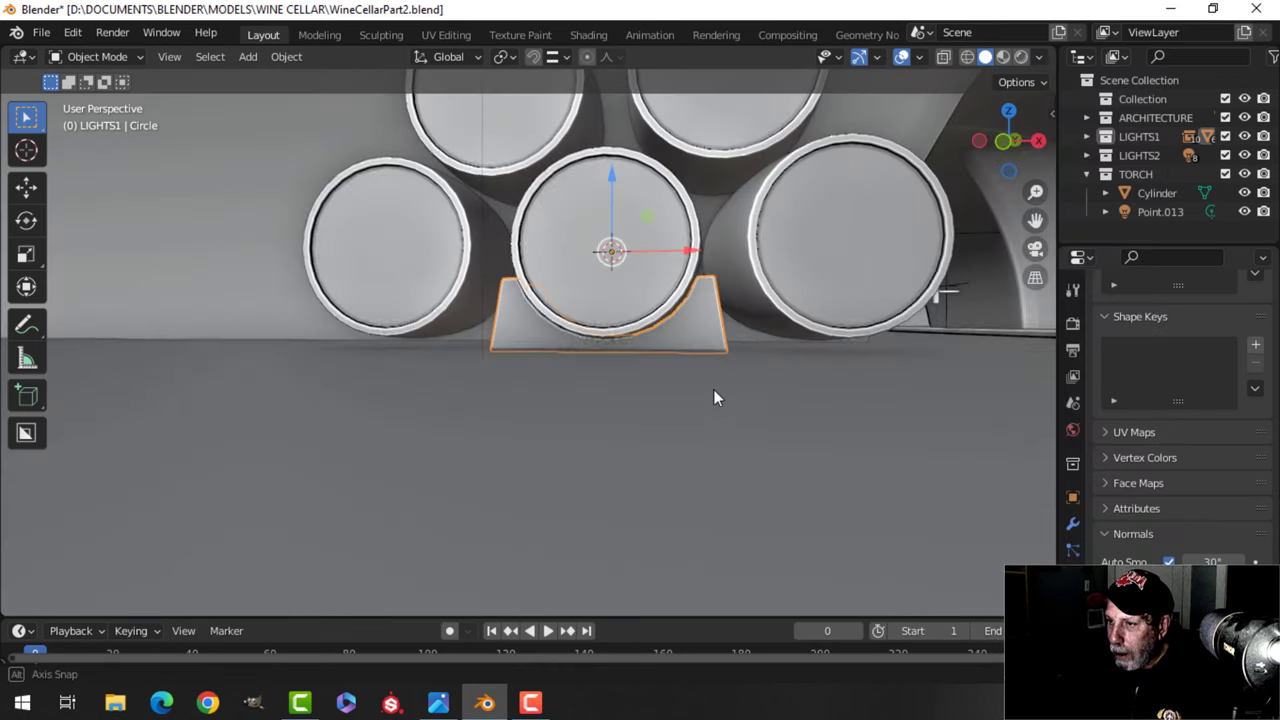
Duplicate the cradle pair and move the copy about -0.87 m along X beneath the left bottom barrel.
{"action": "left_click", "coordinate": [679, 337]}
{"action": "middle_click_drag", "start_coordinate": [735, 345], "coordinate": [629, 325]}
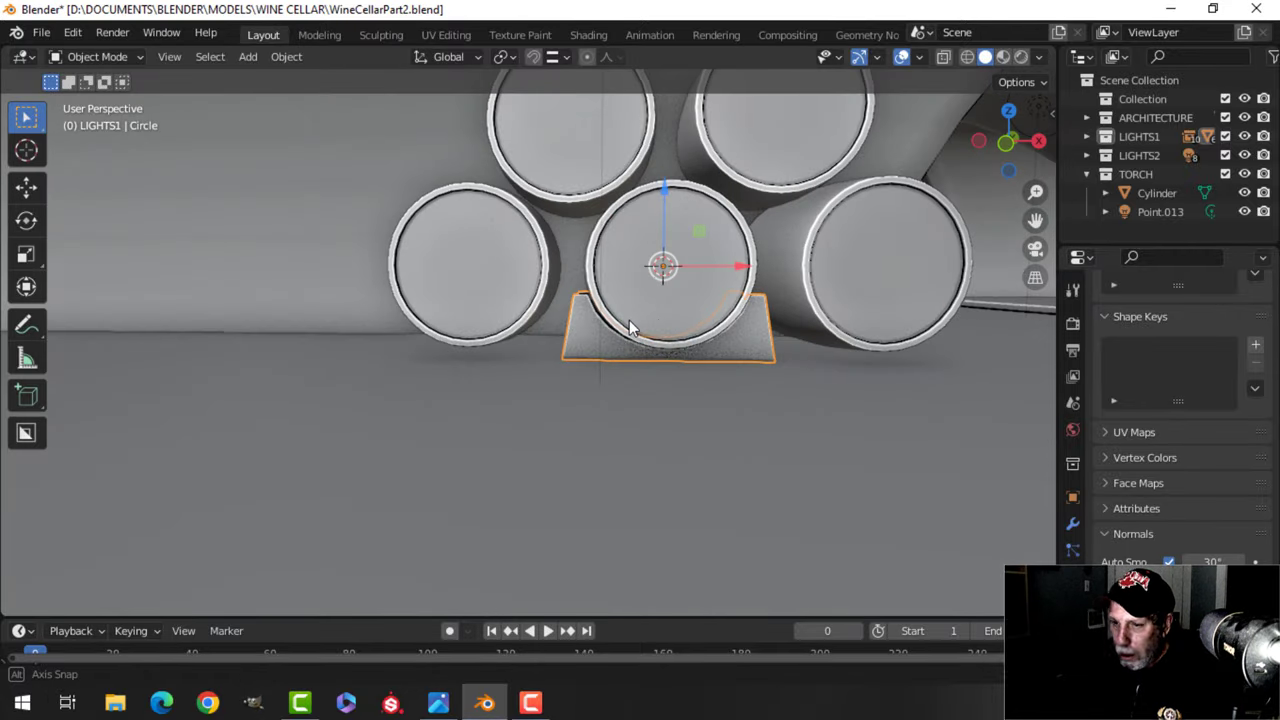
{"action": "key", "text": "shift+d"}
{"action": "right_click", "coordinate": [660, 320]}
{"action": "left_click_drag", "start_coordinate": [740, 268], "coordinate": [551, 324]}
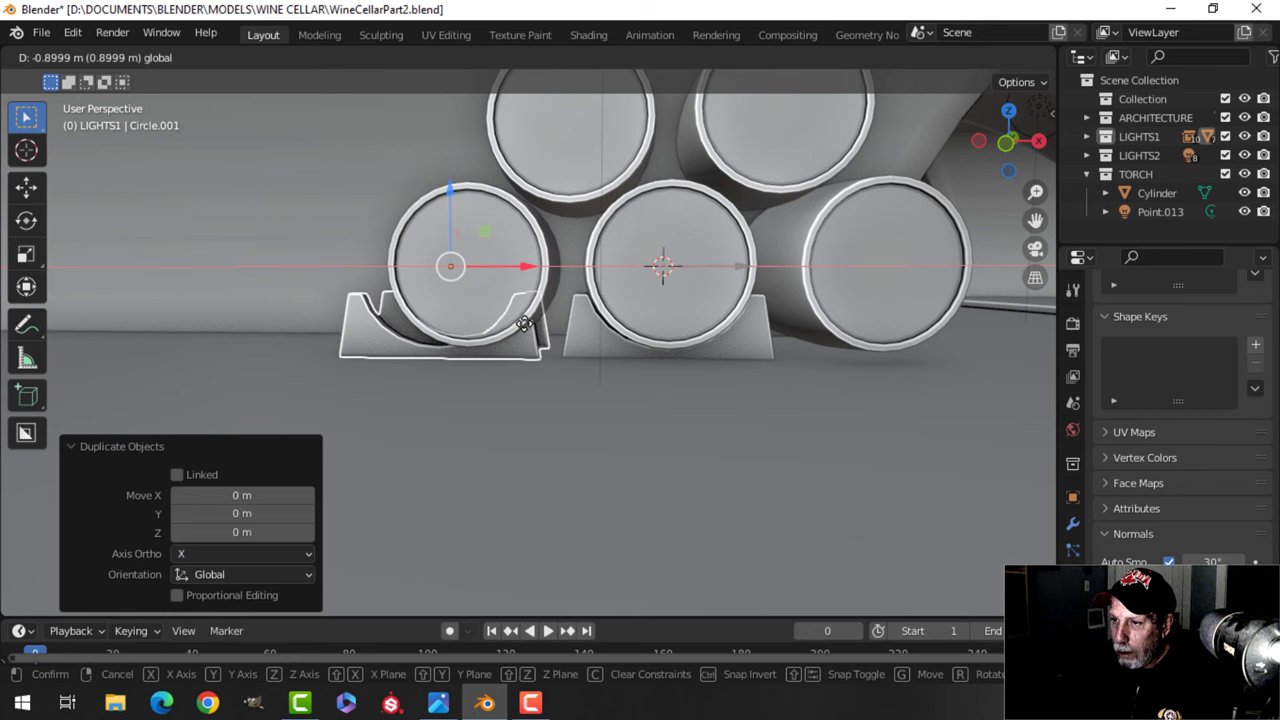
{"action": "left_click", "coordinate": [530, 325]}
{"action": "scroll", "coordinate": [552, 315], "scroll_direction": "up", "scroll_amount": 2}
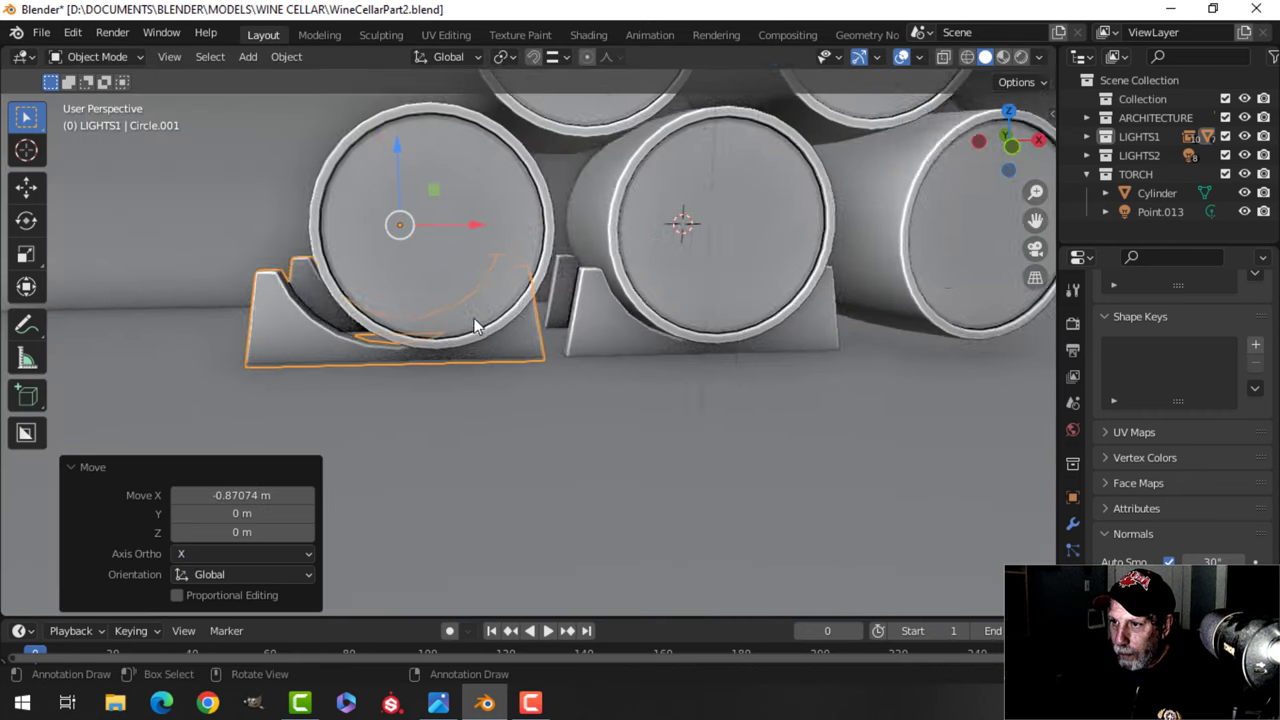
Slide the left bottom barrel slightly in the negative X direction to align it with its cradles.
{"action": "middle_click_drag", "start_coordinate": [476, 326], "coordinate": [563, 257], "text": "shift"}
{"action": "left_click", "coordinate": [567, 225]}
{"action": "left_click_drag", "start_coordinate": [590, 226], "coordinate": [543, 231]}
Delete the right barrel of the bottom row.
{"action": "middle_click_drag", "start_coordinate": [916, 271], "coordinate": [671, 342], "text": "shift"}
{"action": "left_click", "coordinate": [902, 290]}
{"action": "middle_click_drag", "start_coordinate": [902, 284], "coordinate": [777, 297], "text": "shift"}
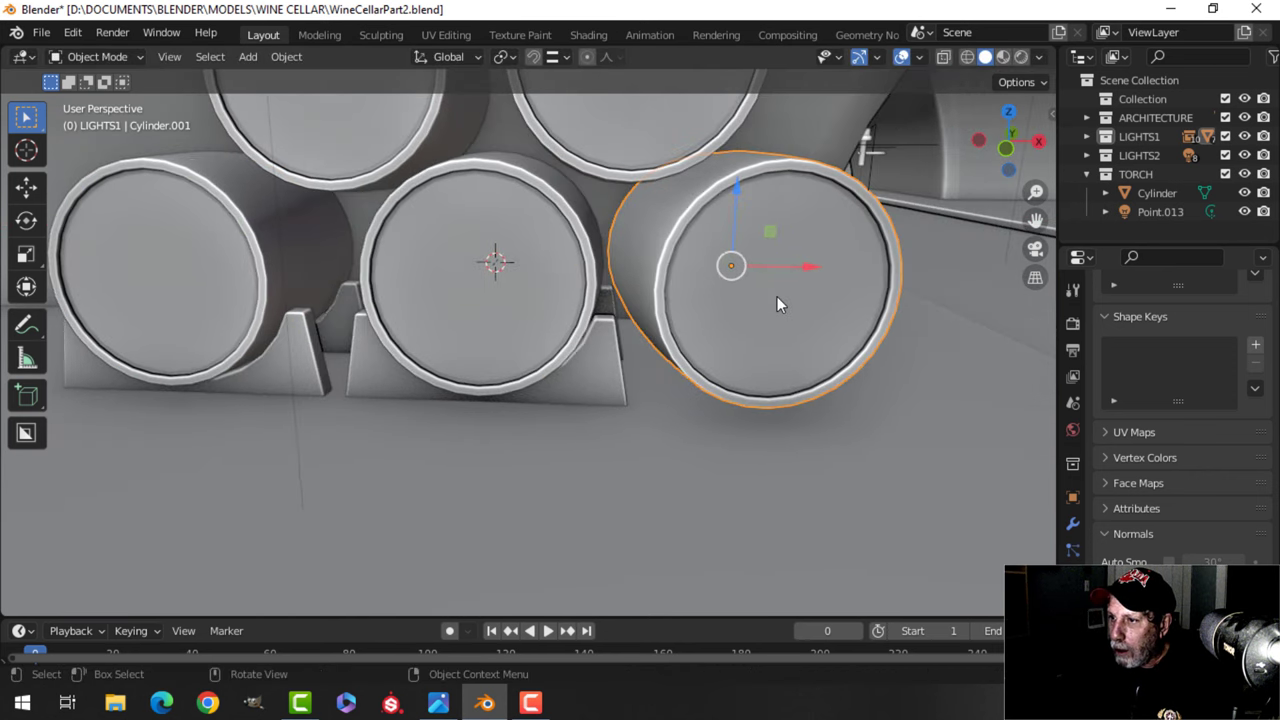
{"action": "key", "text": "x"}
{"action": "left_click", "coordinate": [777, 297]}
Duplicate the middle bottom barrel together with its cradles and move the copy about 0.83 m along X.
{"action": "left_click", "coordinate": [565, 322]}
{"action": "left_click", "coordinate": [606, 352], "text": "shift"}
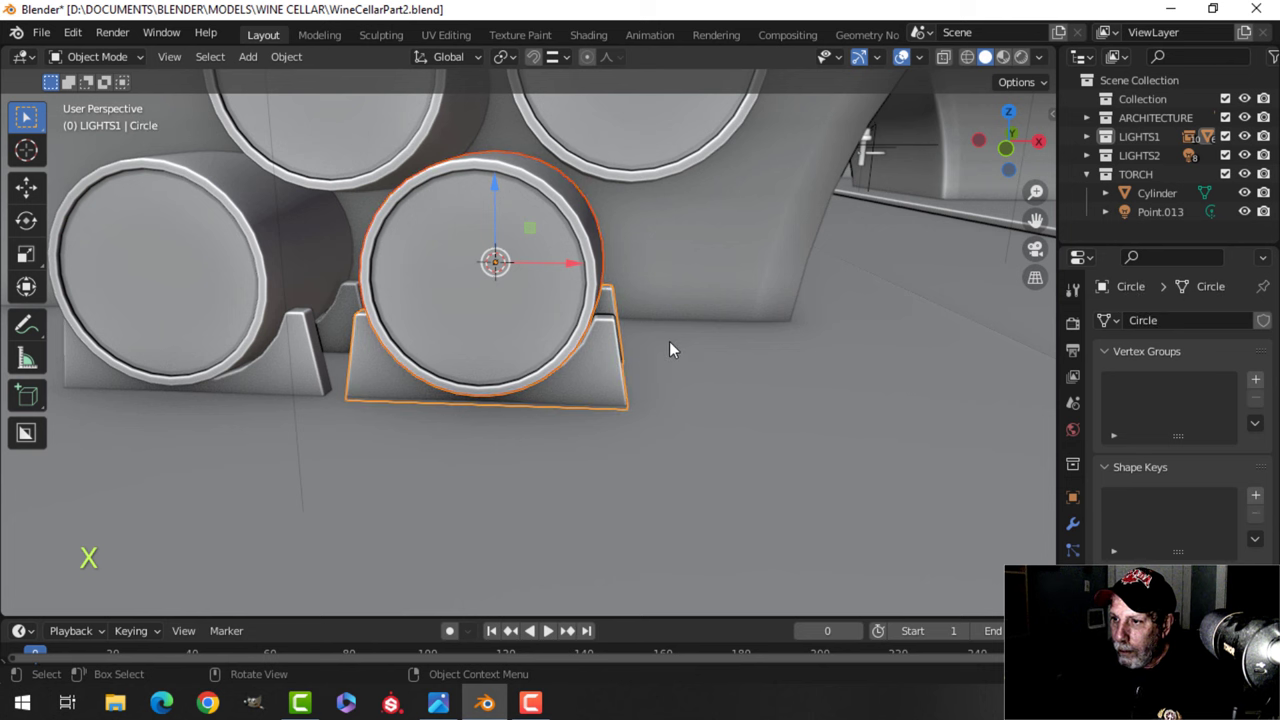
{"action": "key", "text": "shift+d"}
{"action": "right_click", "coordinate": [669, 339]}
{"action": "left_click_drag", "start_coordinate": [573, 275], "coordinate": [863, 277]}
{"action": "scroll", "coordinate": [790, 292], "scroll_direction": "up", "scroll_amount": 3, "text": "shift"}
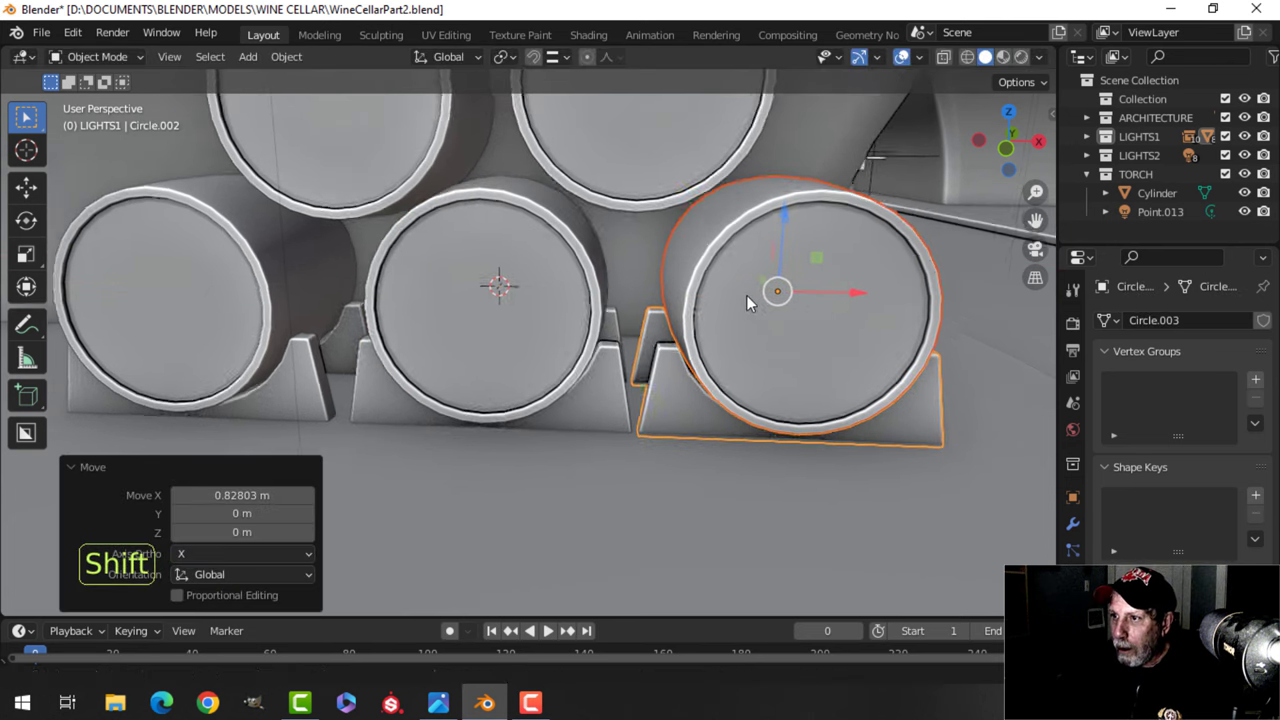
Lower the right upper barrel about 0.08 m and shift it about 0.03 m along X to rest on the bottom row.
{"action": "left_click", "coordinate": [669, 199]}
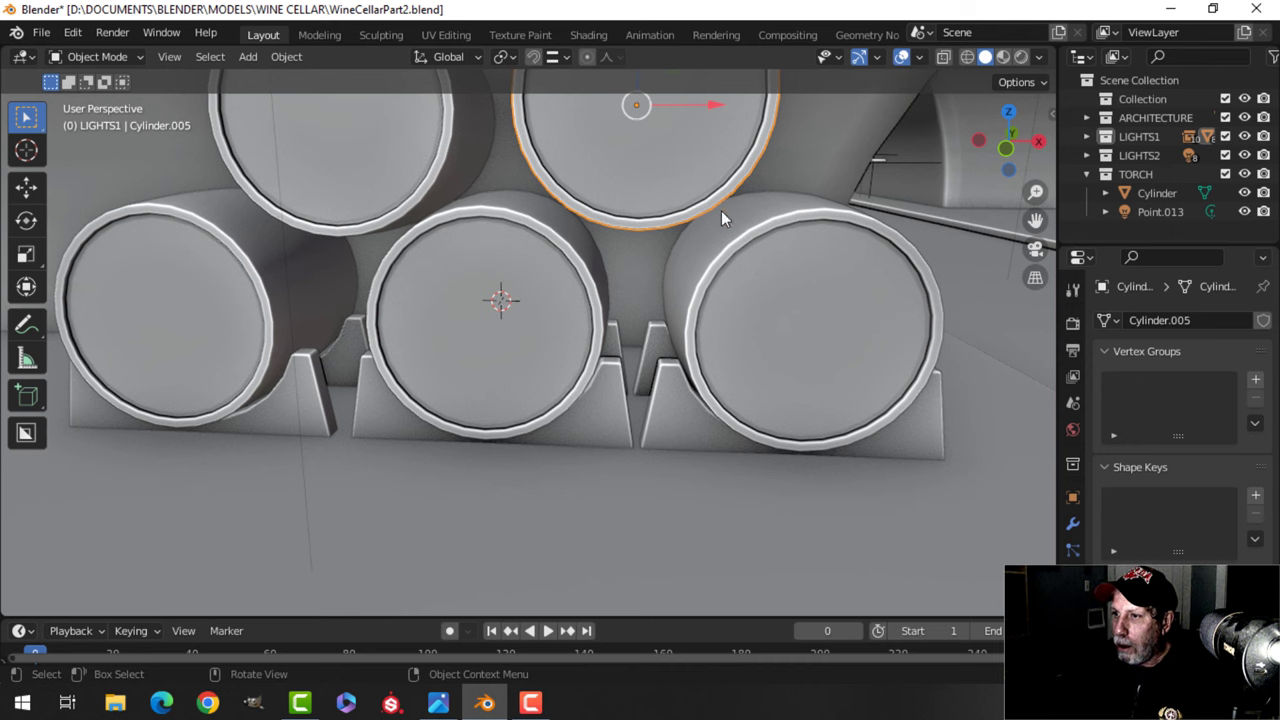
{"action": "mouse_move", "coordinate": [752, 305]}
{"action": "middle_mouse_down"}
{"action": "mouse_move", "coordinate": [751, 284]}
{"action": "mouse_move", "coordinate": [711, 269]}
{"action": "mouse_move", "coordinate": [741, 327]}
{"action": "middle_mouse_up"}
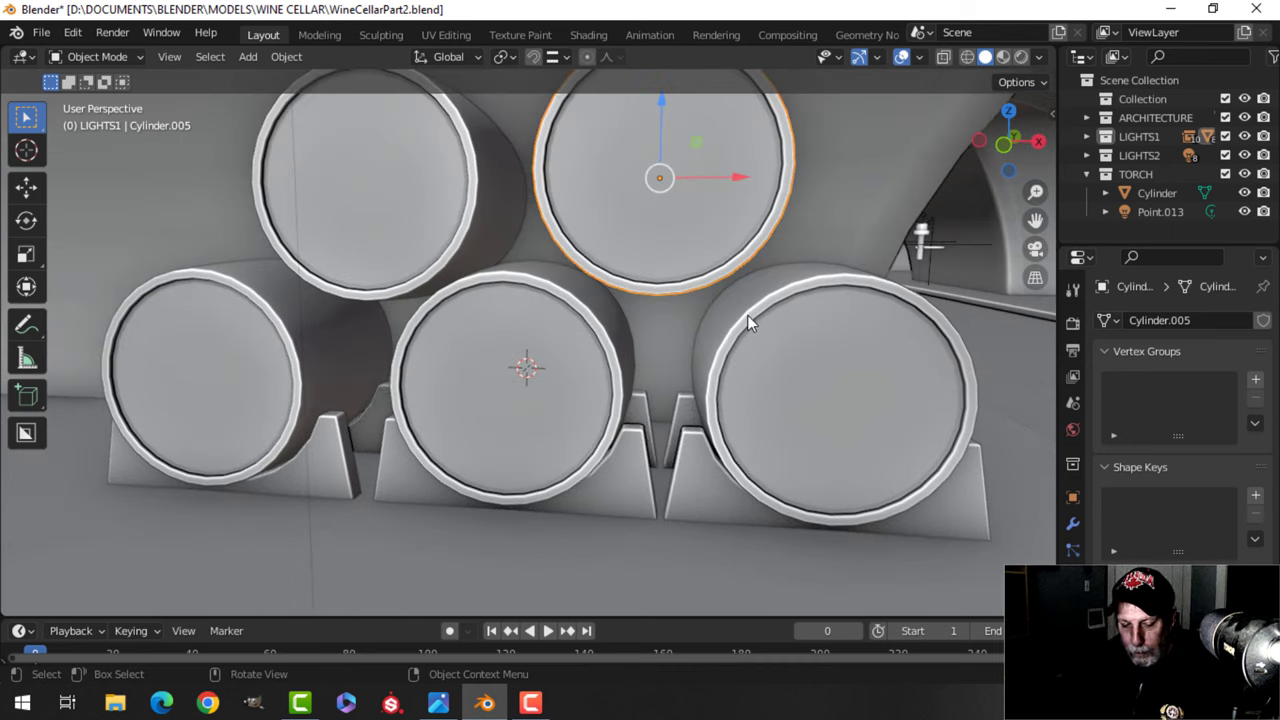
{"action": "key", "text": "g"}
{"action": "key", "text": "z"}
{"action": "left_click", "coordinate": [751, 337]}
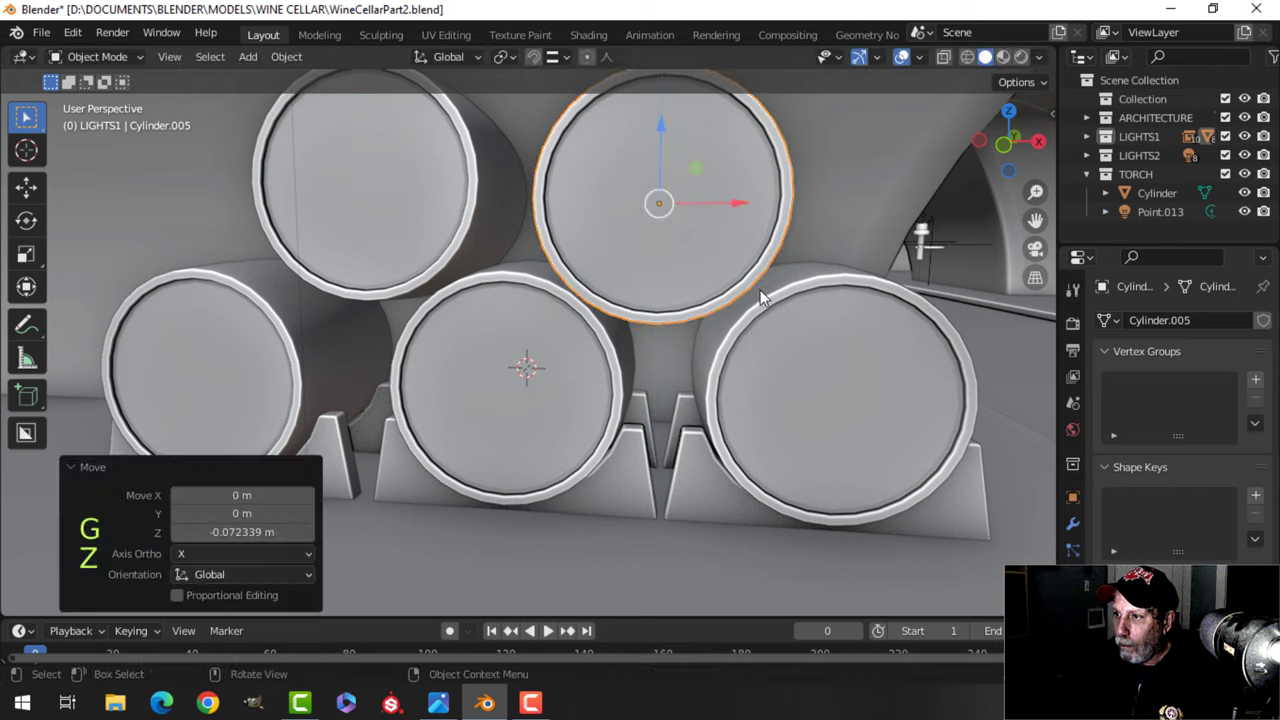
{"action": "key", "text": "g"}
{"action": "key", "text": "x"}
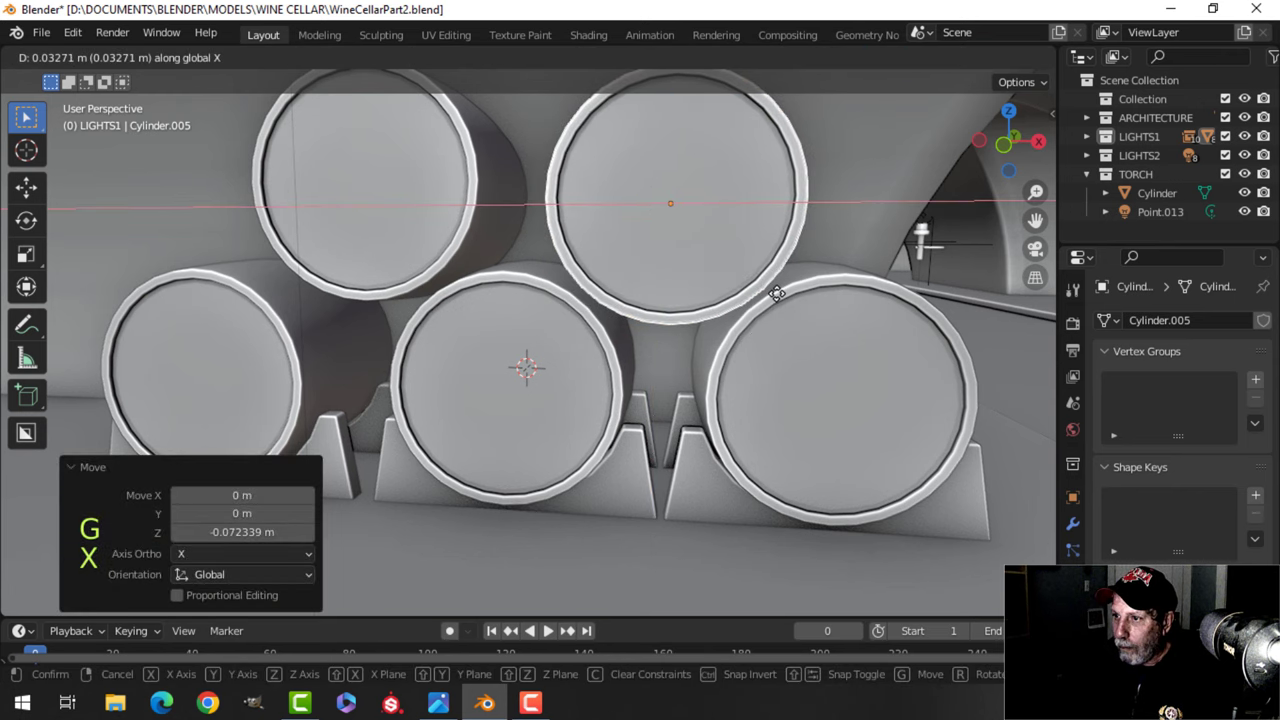
{"action": "left_click", "coordinate": [777, 293]}
{"action": "left_click_drag", "start_coordinate": [677, 130], "coordinate": [678, 133]}
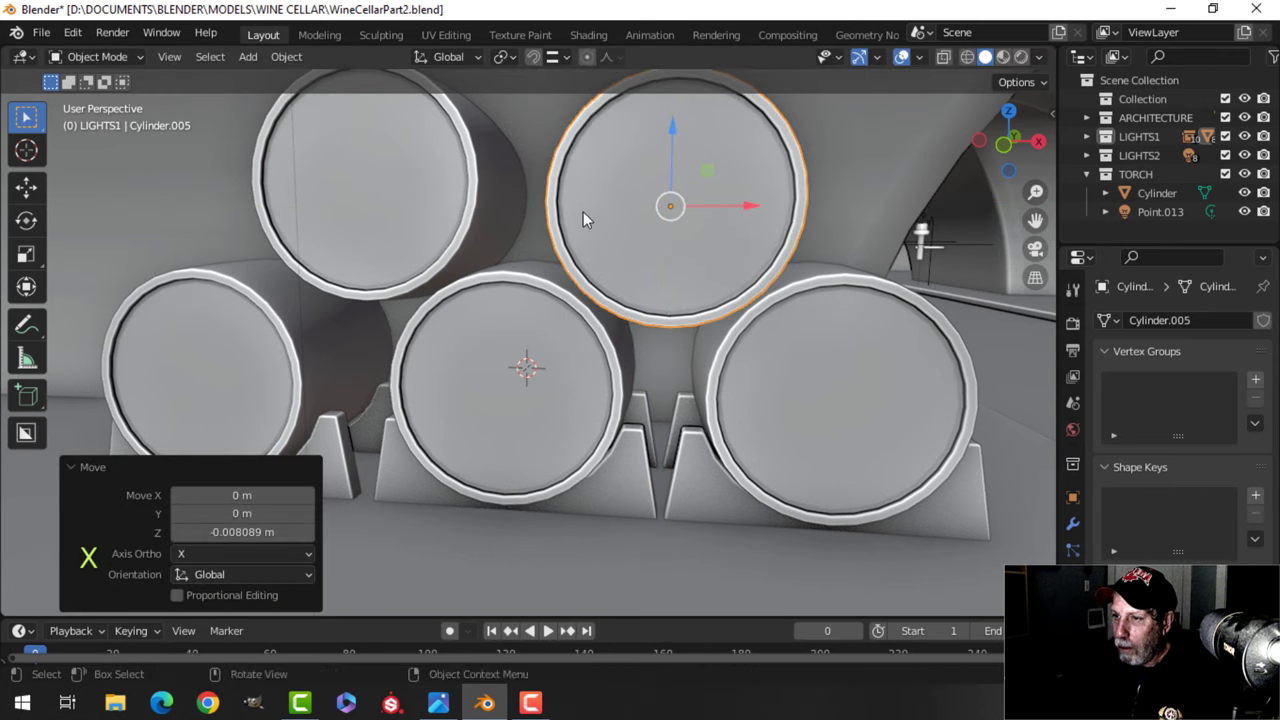
Shift the left upper barrel along X and lower it to rest between the left and middle bottom barrels.
{"action": "middle_click_drag", "start_coordinate": [583, 213], "coordinate": [652, 241]}
{"action": "middle_click_drag", "start_coordinate": [579, 286], "coordinate": [522, 272], "text": "shift"}
{"action": "middle_click_drag", "start_coordinate": [463, 200], "coordinate": [548, 232], "text": "shift"}
{"action": "left_click", "coordinate": [488, 190]}
{"action": "left_click_drag", "start_coordinate": [607, 138], "coordinate": [562, 152]}
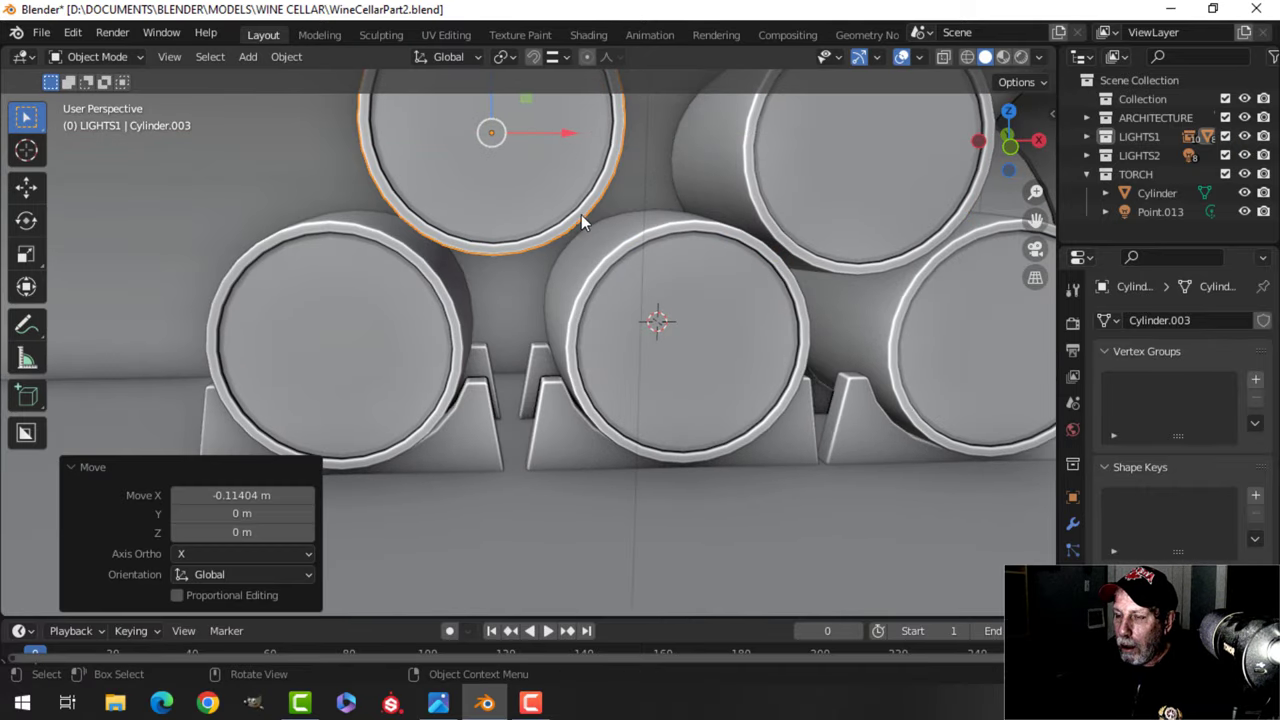
{"action": "middle_click_drag", "start_coordinate": [581, 214], "coordinate": [590, 243]}
{"action": "left_click_drag", "start_coordinate": [596, 196], "coordinate": [618, 198]}
{"action": "middle_click_drag", "start_coordinate": [600, 217], "coordinate": [575, 178]}
{"action": "left_click_drag", "start_coordinate": [537, 99], "coordinate": [558, 156]}
{"action": "left_click_drag", "start_coordinate": [611, 210], "coordinate": [605, 209]}
{"action": "key", "text": "alt+a"}
Collapse the TORCH collection and slide the entire barrel stack with its cradles slightly in the positive Y direction.
{"action": "scroll", "coordinate": [706, 282], "scroll_direction": "down", "scroll_amount": 3}
{"action": "middle_click_drag", "start_coordinate": [708, 284], "coordinate": [625, 298]}
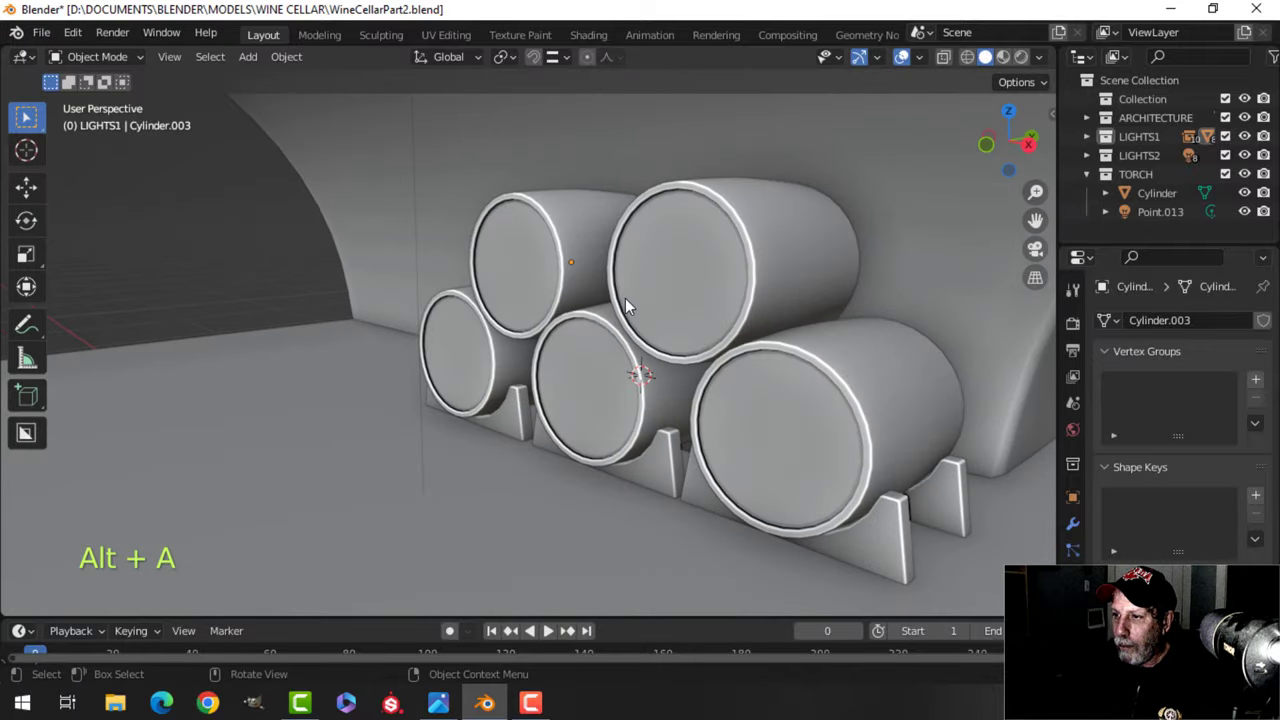
{"action": "scroll", "coordinate": [660, 312], "scroll_direction": "down", "scroll_amount": 3}
{"action": "middle_click_drag", "start_coordinate": [722, 332], "coordinate": [769, 388], "text": "shift"}
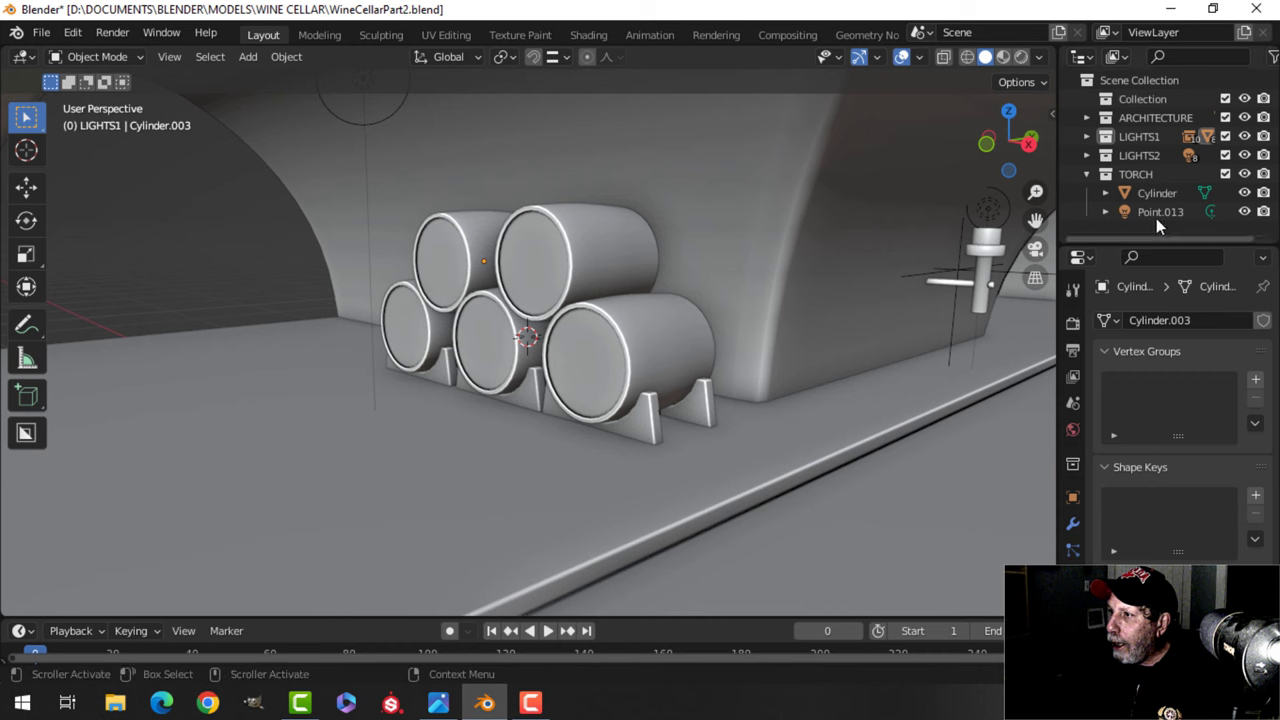
{"action": "left_click", "coordinate": [1087, 174]}
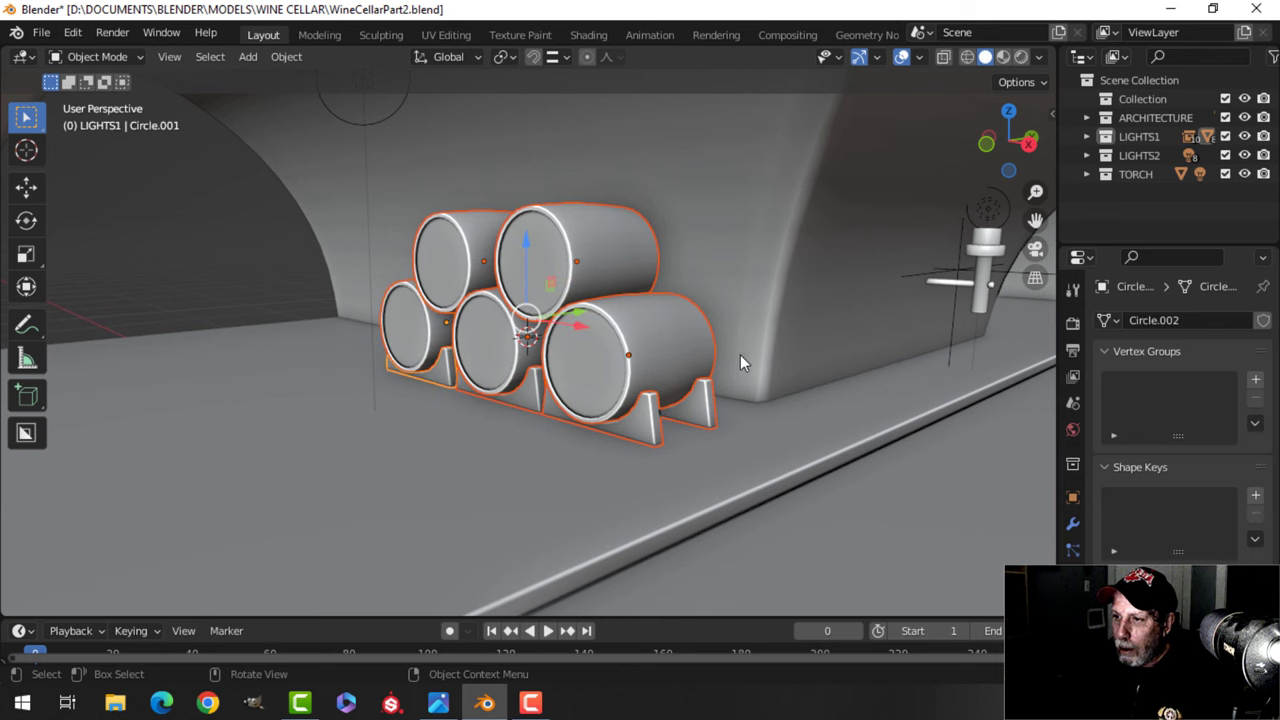
{"action": "middle_click_drag", "start_coordinate": [741, 356], "coordinate": [566, 322]}
{"action": "middle_click_drag", "start_coordinate": [618, 356], "coordinate": [533, 354]}
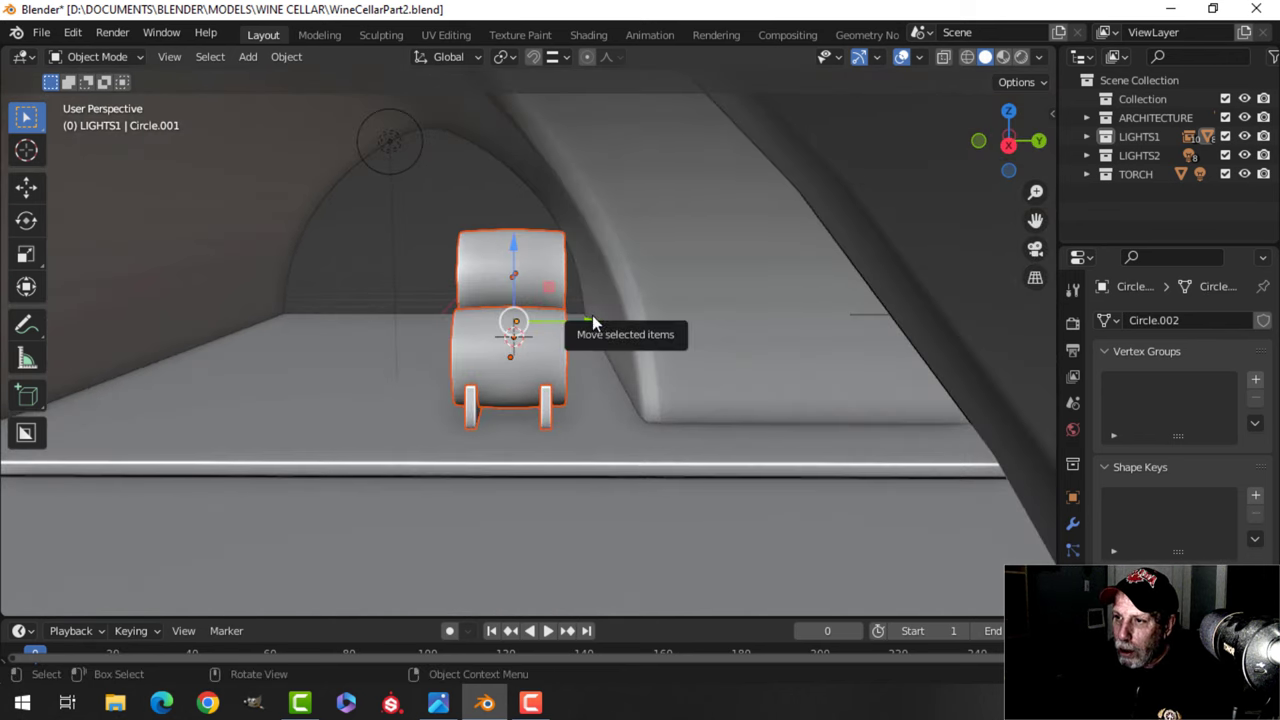
{"action": "left_click_drag", "start_coordinate": [593, 322], "coordinate": [601, 318]}
{"action": "middle_click_drag", "start_coordinate": [601, 318], "coordinate": [552, 331]}
Move all the barrels and their cradles into a new collection named BARRELS.
{"action": "key", "text": "alt+a"}
{"action": "scroll", "coordinate": [540, 385], "scroll_direction": "up", "scroll_amount": 3}
{"action": "mouse_move", "coordinate": [552, 331]}
{"action": "middle_mouse_down"}
{"action": "mouse_move", "coordinate": [434, 297]}
{"action": "mouse_move", "coordinate": [553, 340]}
{"action": "middle_mouse_up"}
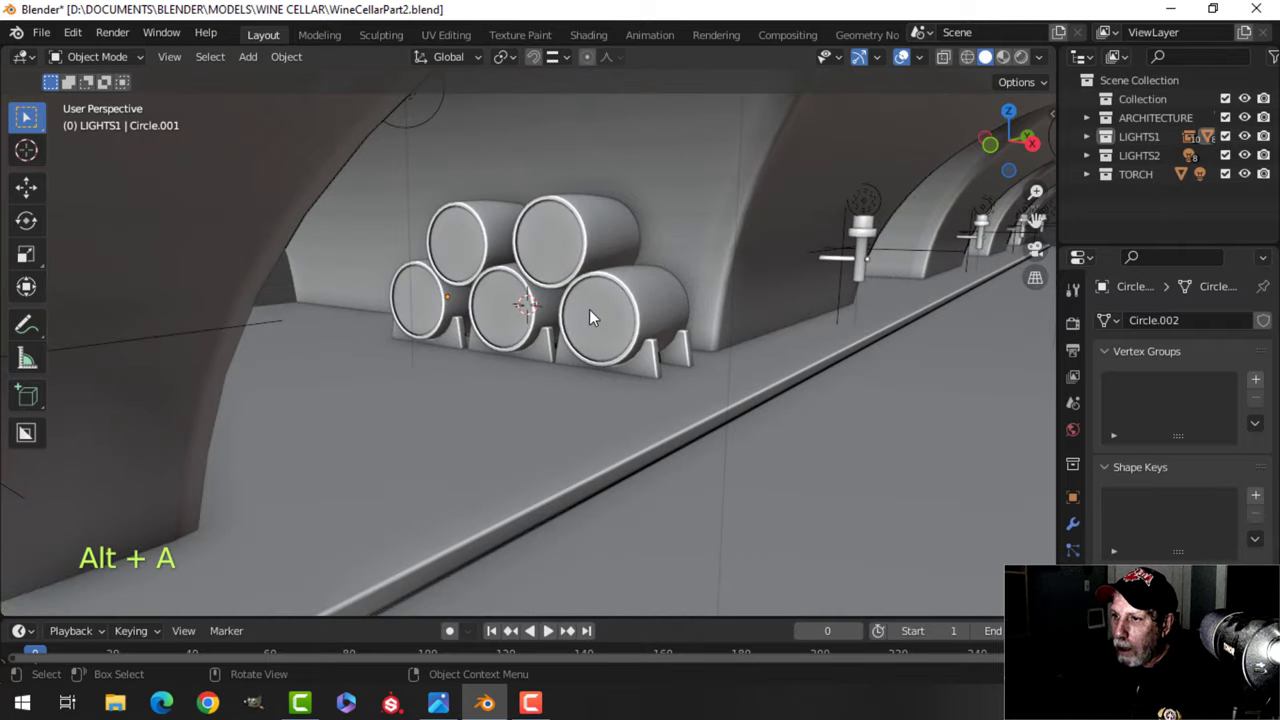
{"action": "left_click", "coordinate": [651, 356], "text": "shift"}
{"action": "left_click", "coordinate": [525, 310], "text": "shift"}
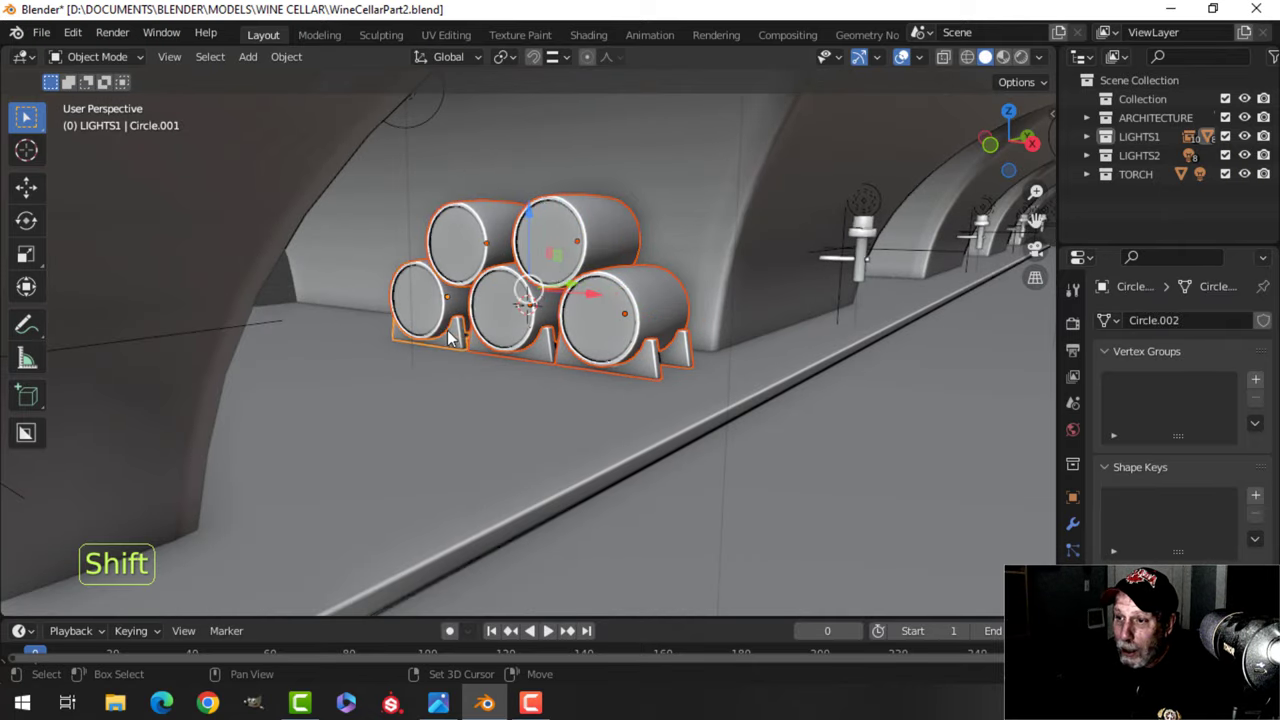
{"action": "key", "text": "m"}
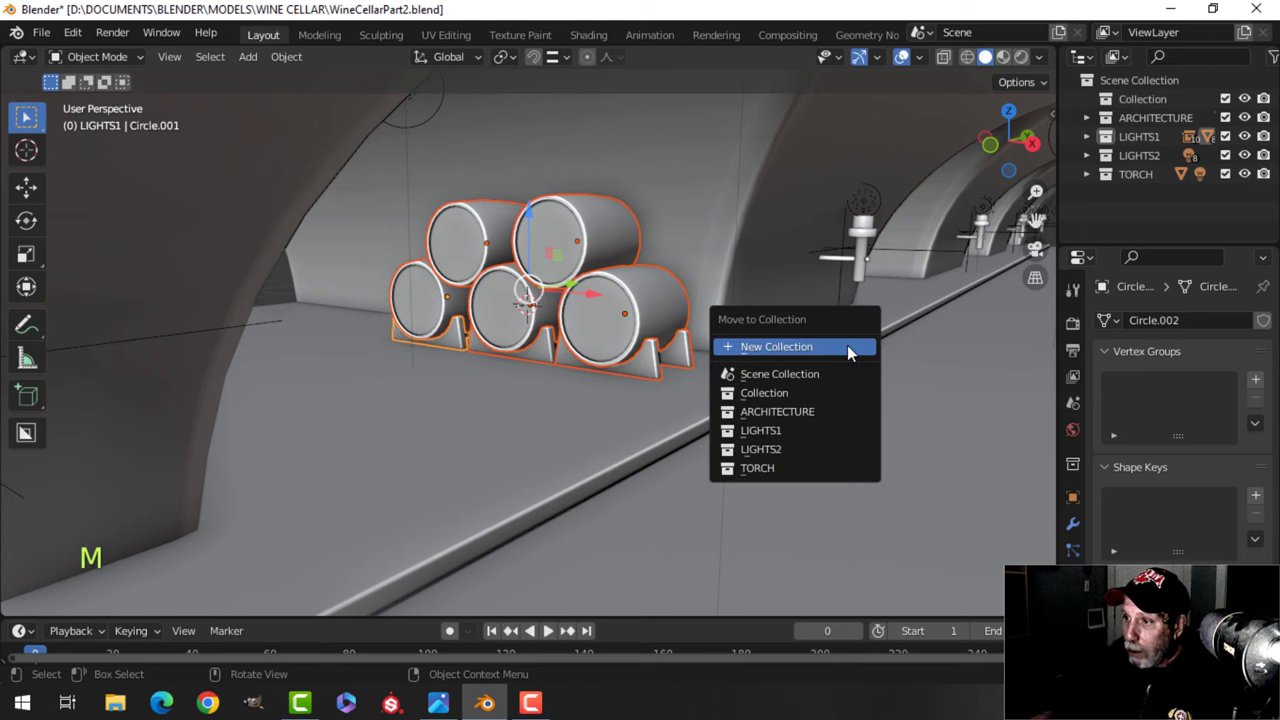
{"action": "left_click", "coordinate": [848, 346]}
{"action": "key", "text": "Caps_Lock"}
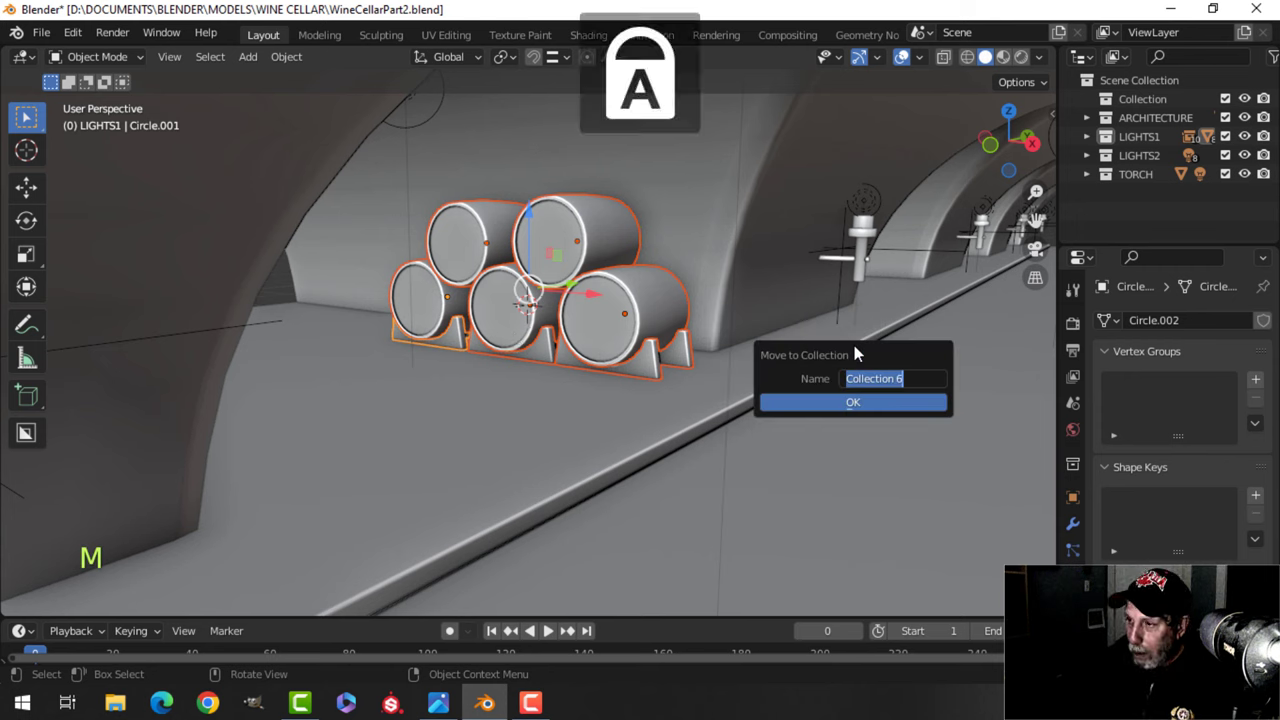
{"action": "type", "text": "BS"}
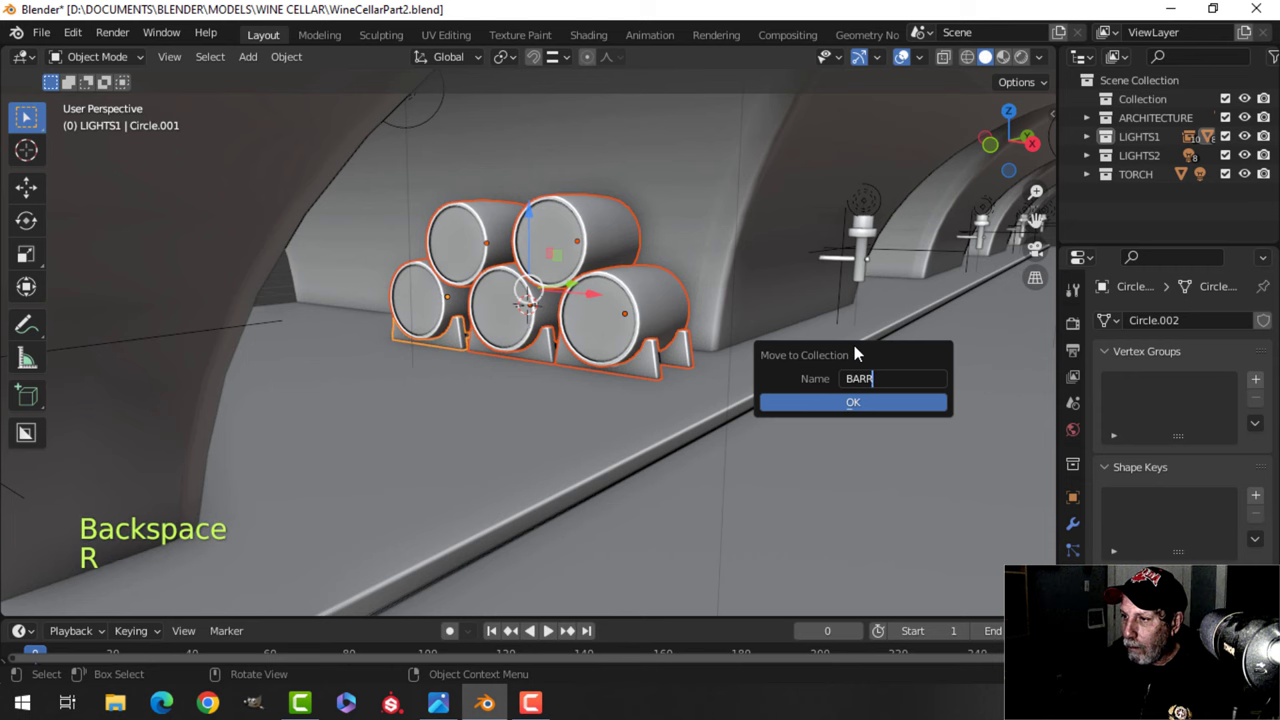
{"action": "left_click", "coordinate": [862, 401]}
Examine the barrel stack and its cradles within the cellar bay from several distances.
{"action": "key", "text": "alt+a"}
{"action": "left_click", "coordinate": [620, 315]}
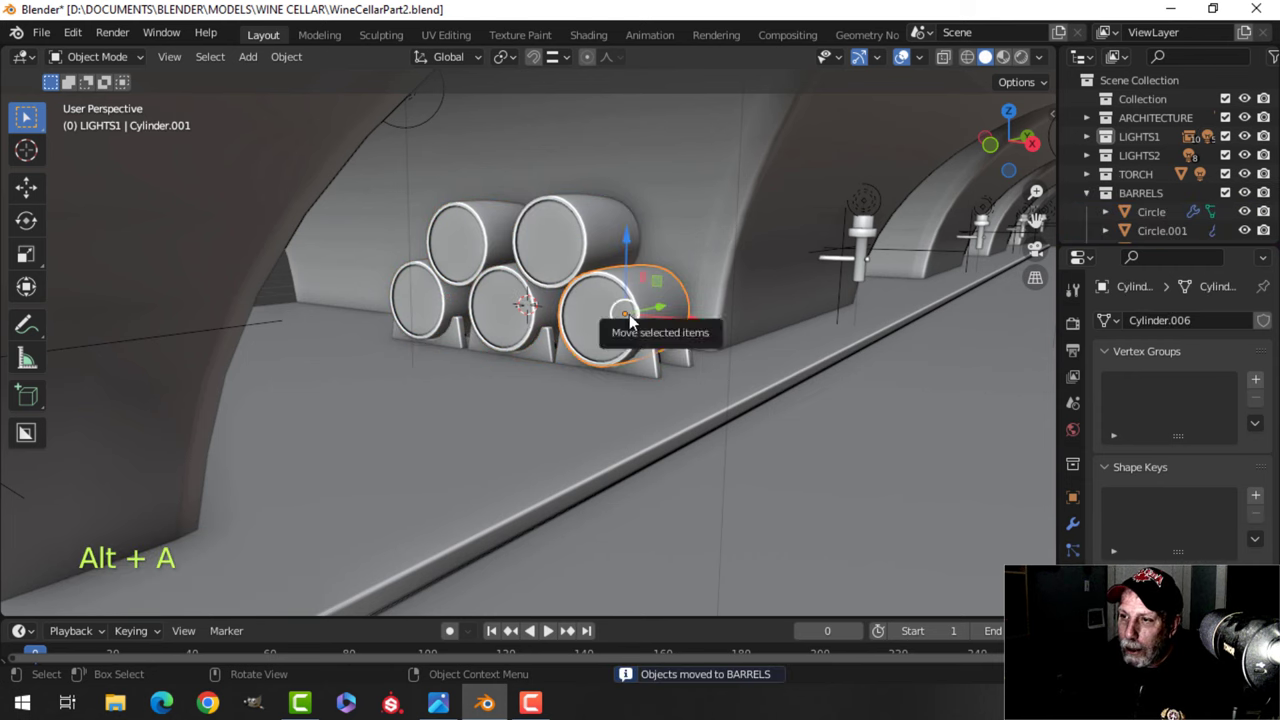
{"action": "scroll", "coordinate": [630, 319], "scroll_direction": "down", "scroll_amount": 3}
{"action": "middle_click_drag", "start_coordinate": [534, 372], "coordinate": [691, 406], "text": "shift"}
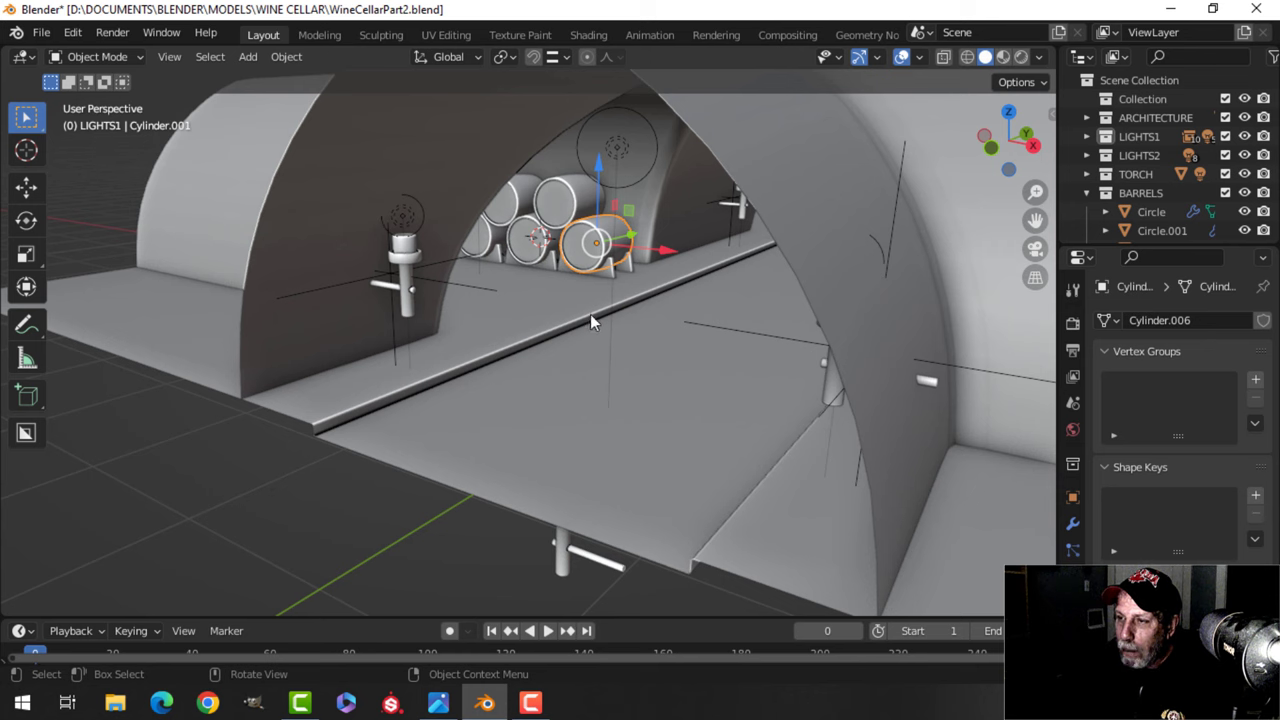
{"action": "scroll", "coordinate": [597, 258], "scroll_direction": "up", "scroll_amount": 4}
{"action": "key", "text": "alt+a"}
{"action": "middle_click_drag", "start_coordinate": [618, 262], "coordinate": [619, 321]}
{"action": "scroll", "coordinate": [564, 276], "scroll_direction": "up", "scroll_amount": 3}
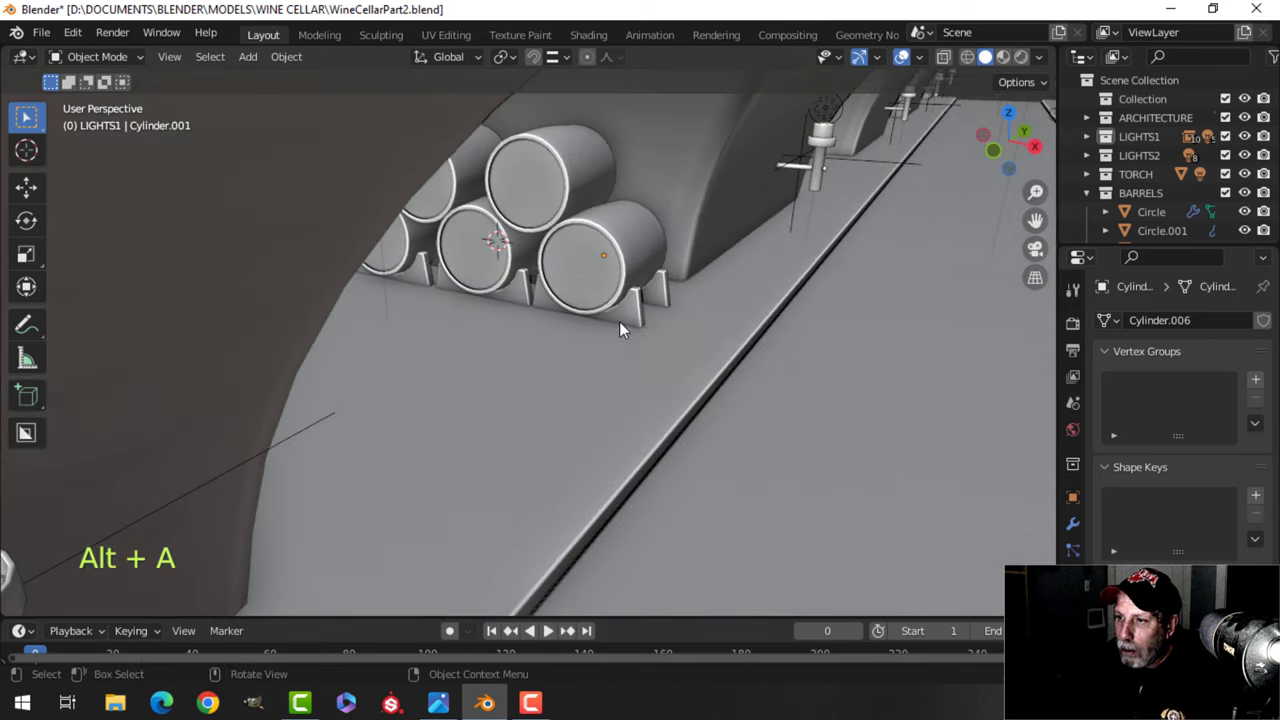
{"action": "scroll", "coordinate": [587, 325], "scroll_direction": "up", "scroll_amount": 2}
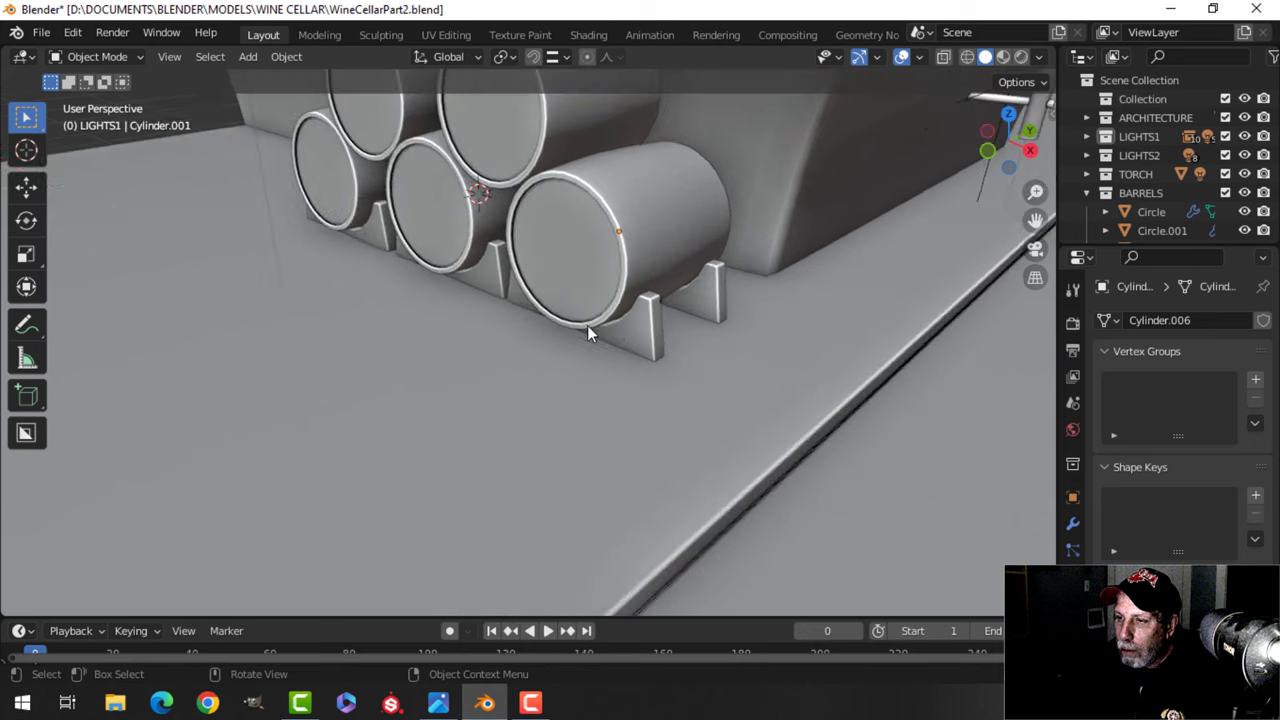
Collapse the BARRELS collection and add a collection instance of it to the scene.
{"action": "right_click", "coordinate": [1145, 194]}
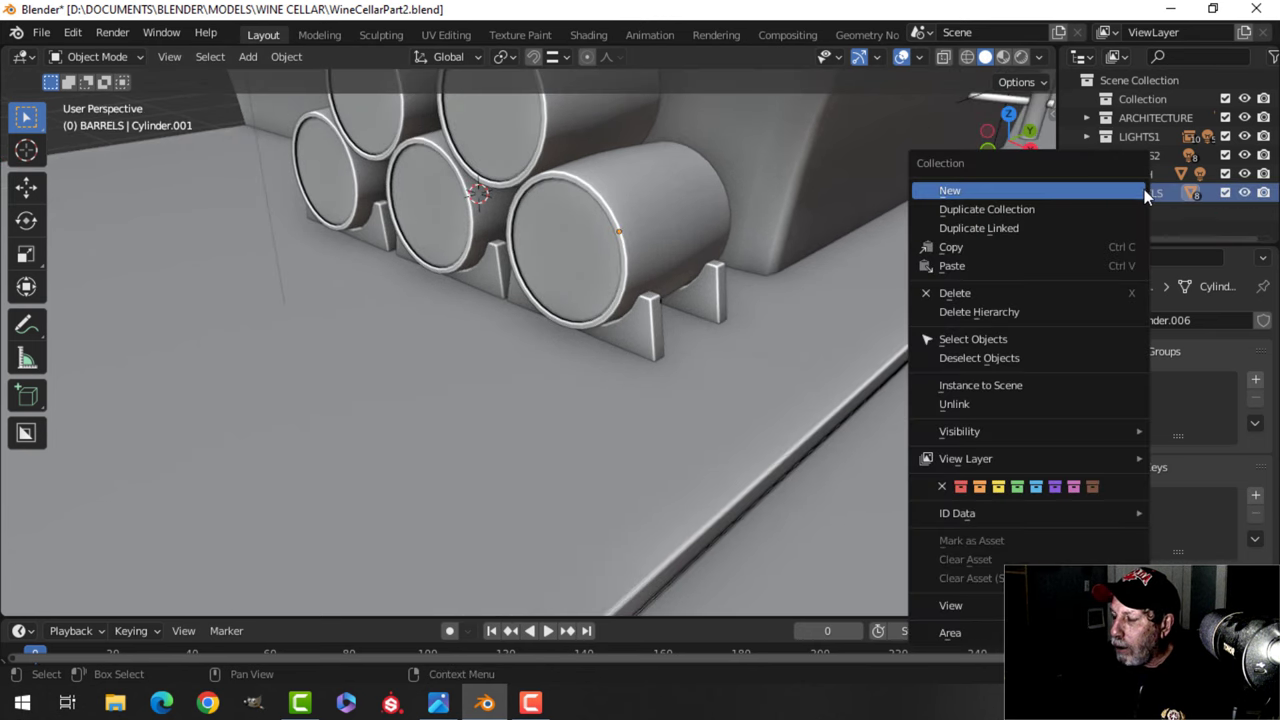
{"action": "middle_click_drag", "start_coordinate": [818, 278], "coordinate": [620, 288]}
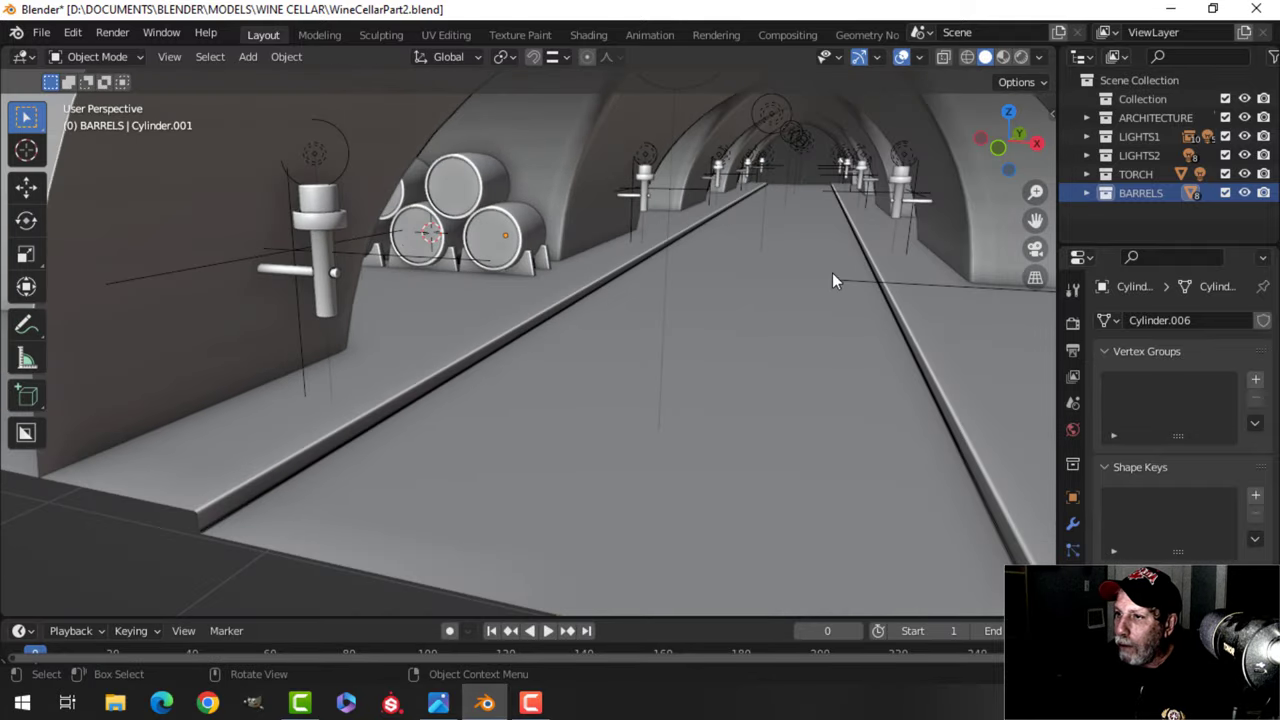
{"action": "middle_click_drag", "start_coordinate": [833, 280], "coordinate": [642, 291], "text": "shift"}
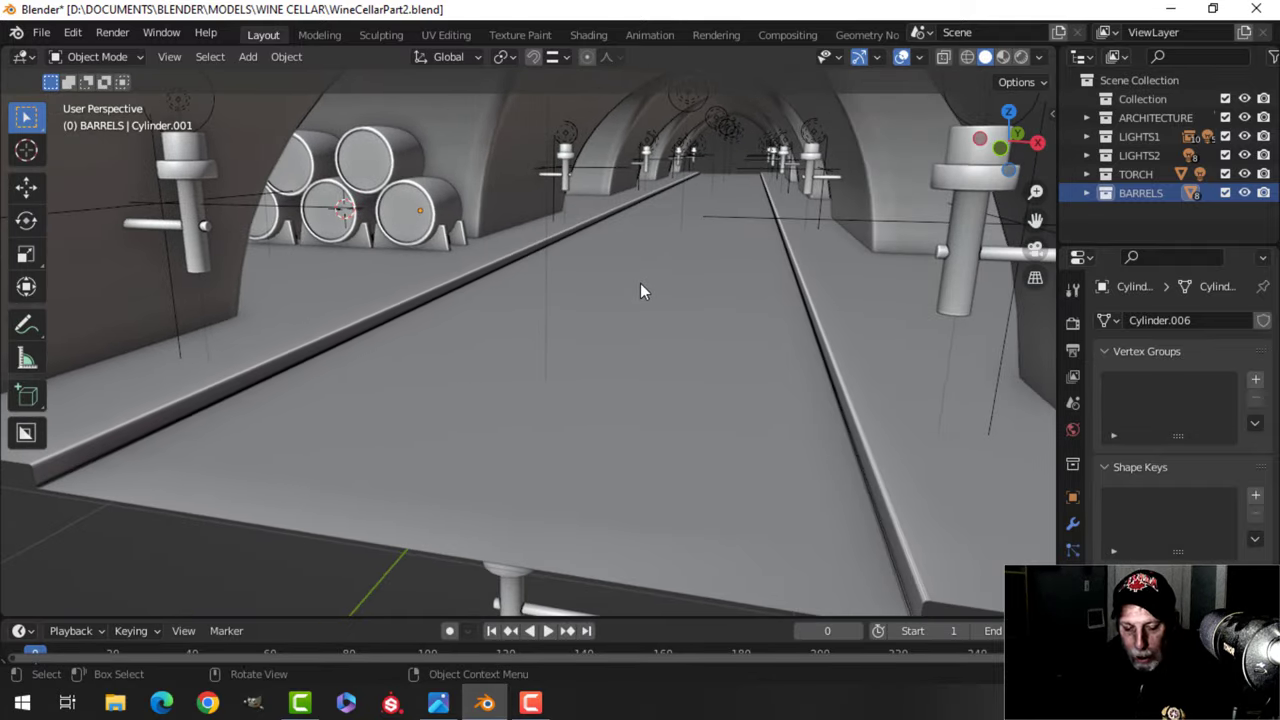
{"action": "key", "text": "shift+a"}
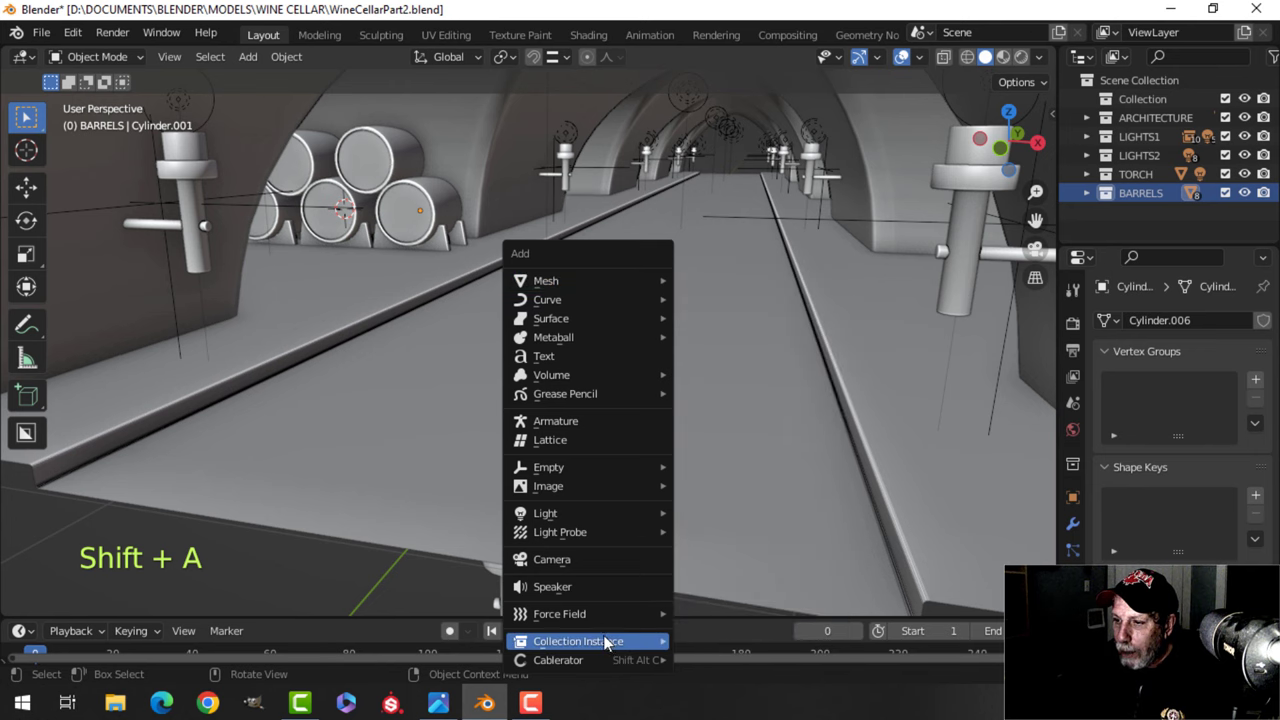
{"action": "mouse_move", "coordinate": [605, 641]}
{"action": "left_click", "coordinate": [692, 553]}
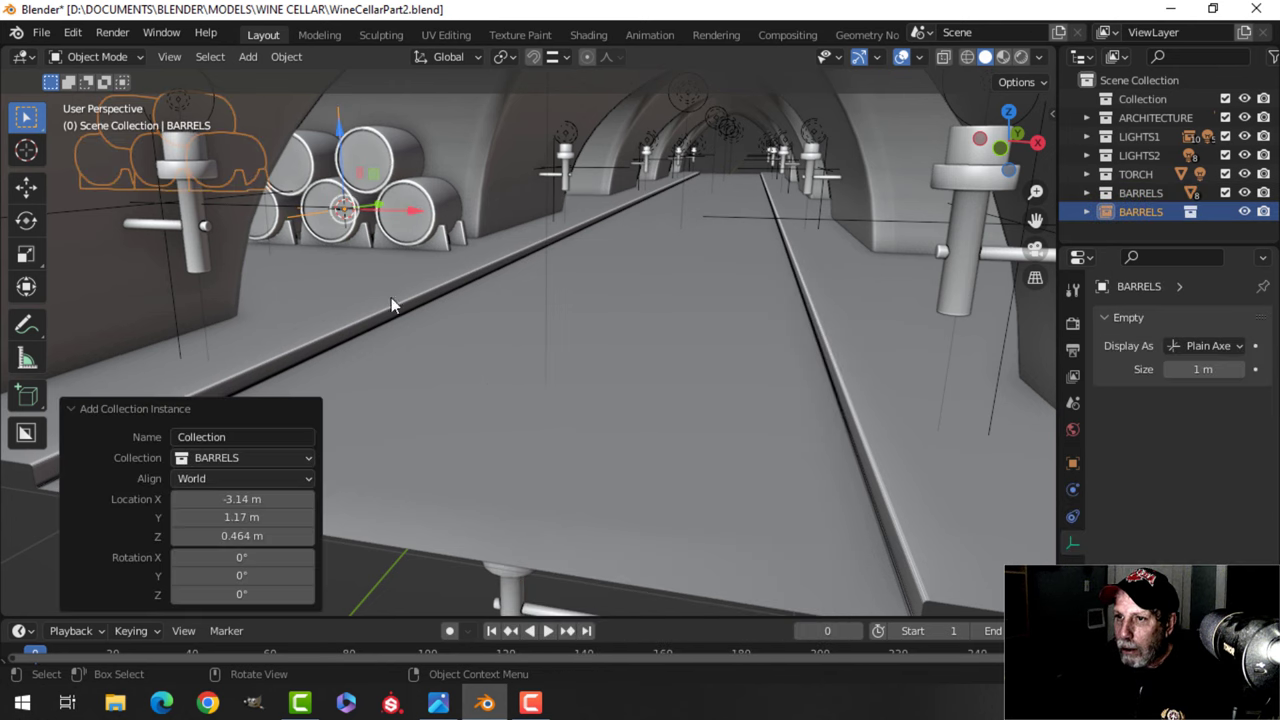
Set the BARRELS instance's origin to the 3D cursor, then apply Geometry to Origin to center the stack on it.
{"action": "left_click", "coordinate": [286, 56]}
{"action": "mouse_move", "coordinate": [322, 94]}
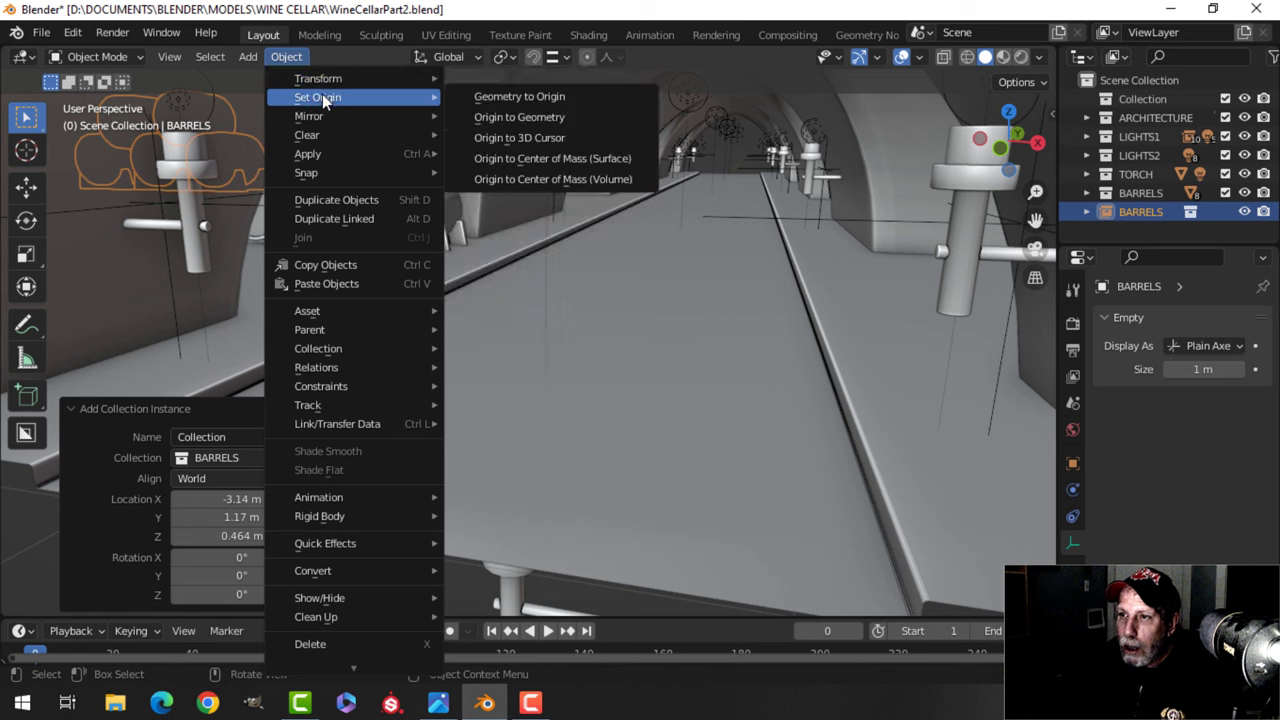
{"action": "left_click", "coordinate": [482, 136]}
{"action": "left_click", "coordinate": [286, 57]}
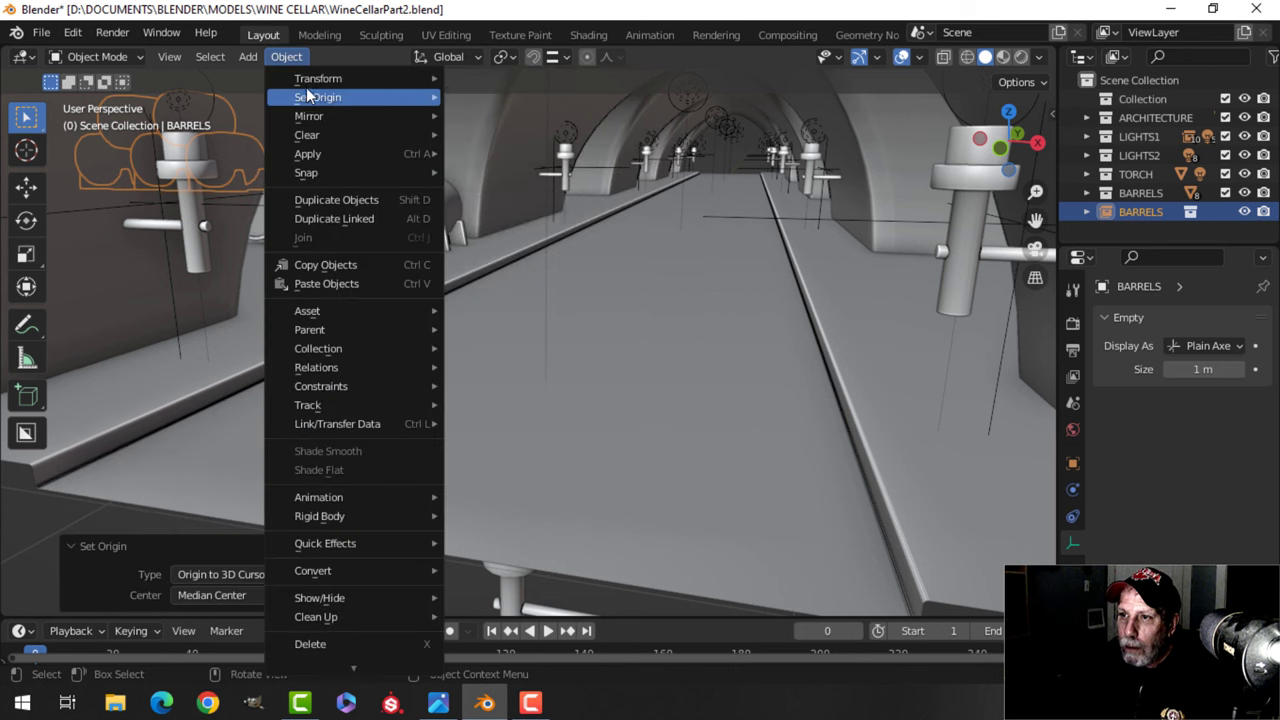
{"action": "left_click", "coordinate": [511, 91]}
Raise the BARRELS instance about 0.22 m and move it about 6.48 m along X into the bay across the aisle.
{"action": "middle_click_drag", "start_coordinate": [542, 174], "coordinate": [399, 205]}
{"action": "scroll", "coordinate": [399, 205], "scroll_direction": "up", "scroll_amount": 2}
{"action": "left_click_drag", "start_coordinate": [348, 168], "coordinate": [348, 144]}
{"action": "middle_click_drag", "start_coordinate": [674, 235], "coordinate": [435, 262]}
{"action": "key", "text": "g"}
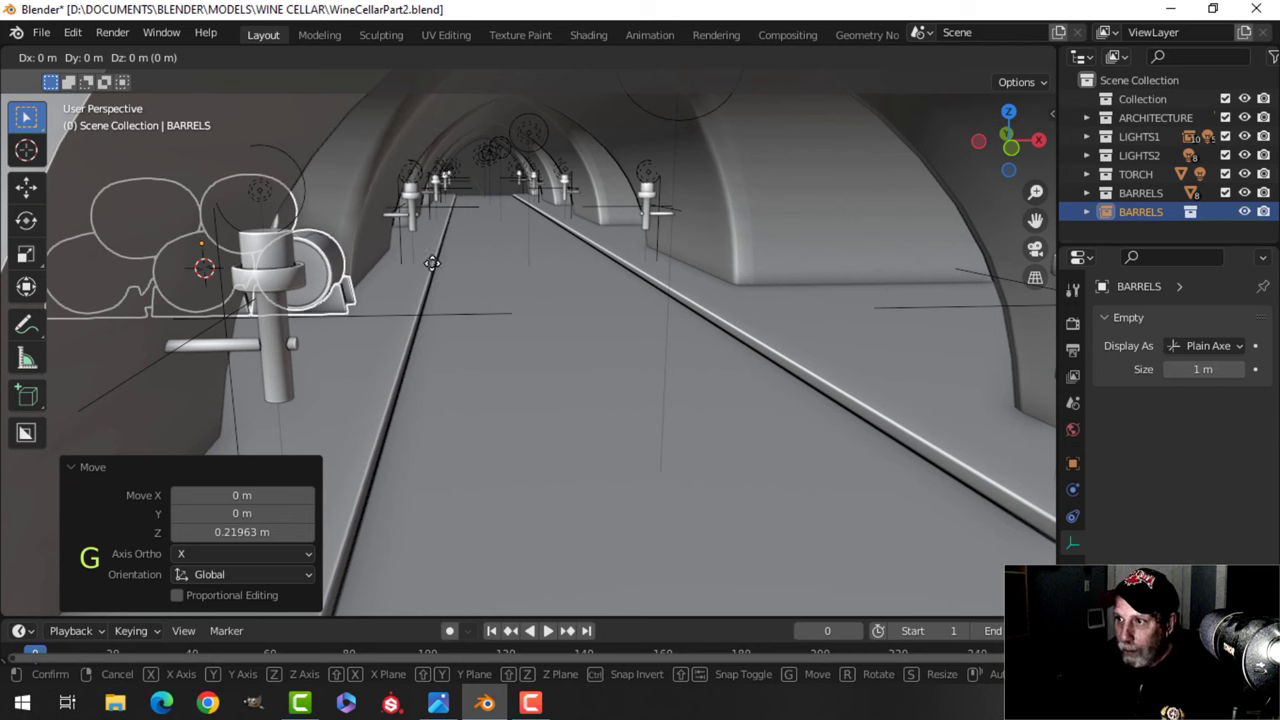
{"action": "key", "text": "x"}
{"action": "left_click", "coordinate": [80, 284]}
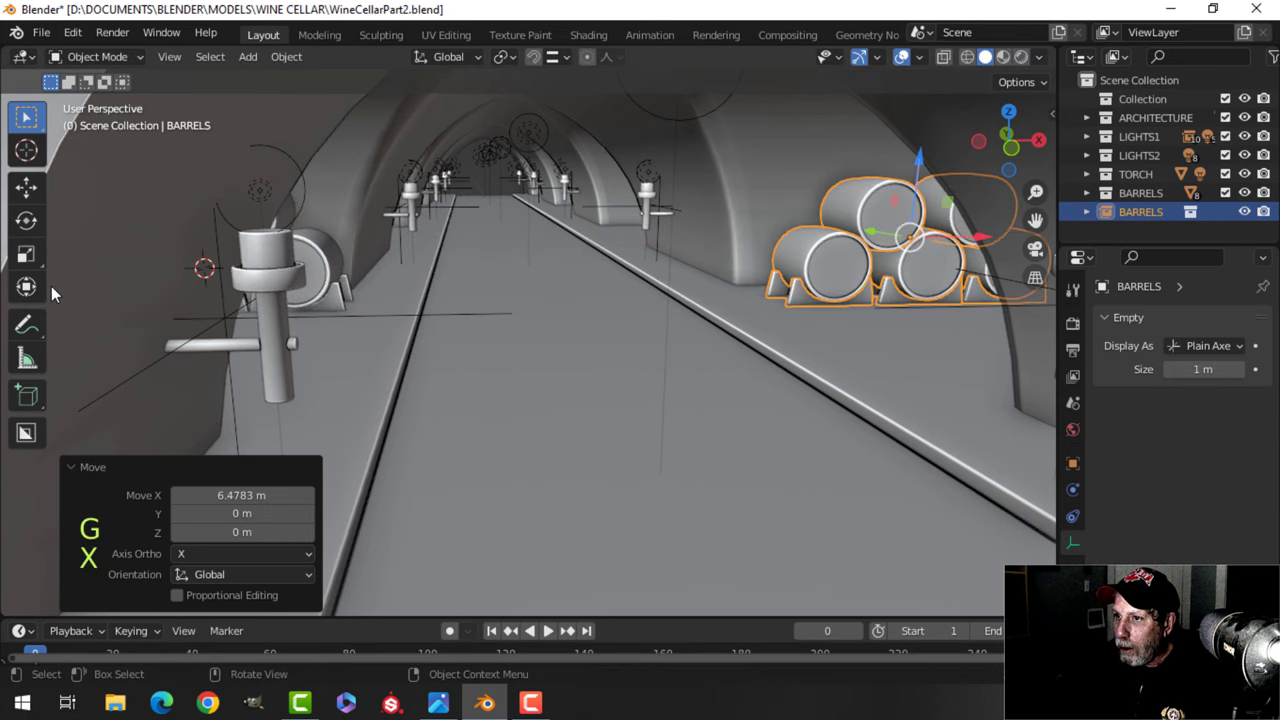
In top view, duplicate the BARRELS instance and move the copy about 7.98 m along Y into the next bay.
{"action": "scroll", "coordinate": [392, 268], "scroll_direction": "down", "scroll_amount": 4}
{"action": "middle_click_drag", "start_coordinate": [452, 276], "coordinate": [245, 311]}
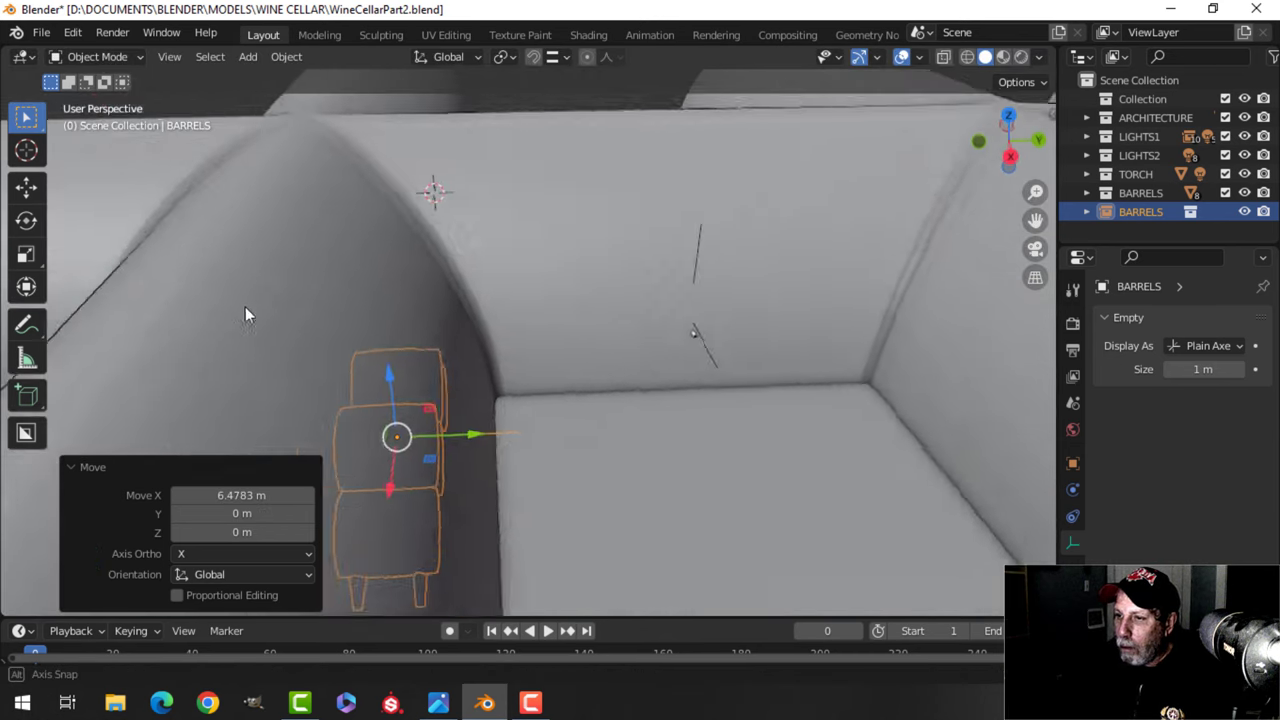
{"action": "scroll", "coordinate": [468, 343], "scroll_direction": "down", "scroll_amount": 3}
{"action": "middle_click_drag", "start_coordinate": [468, 338], "coordinate": [343, 271], "text": "shift"}
{"action": "key", "text": "KP_7"}
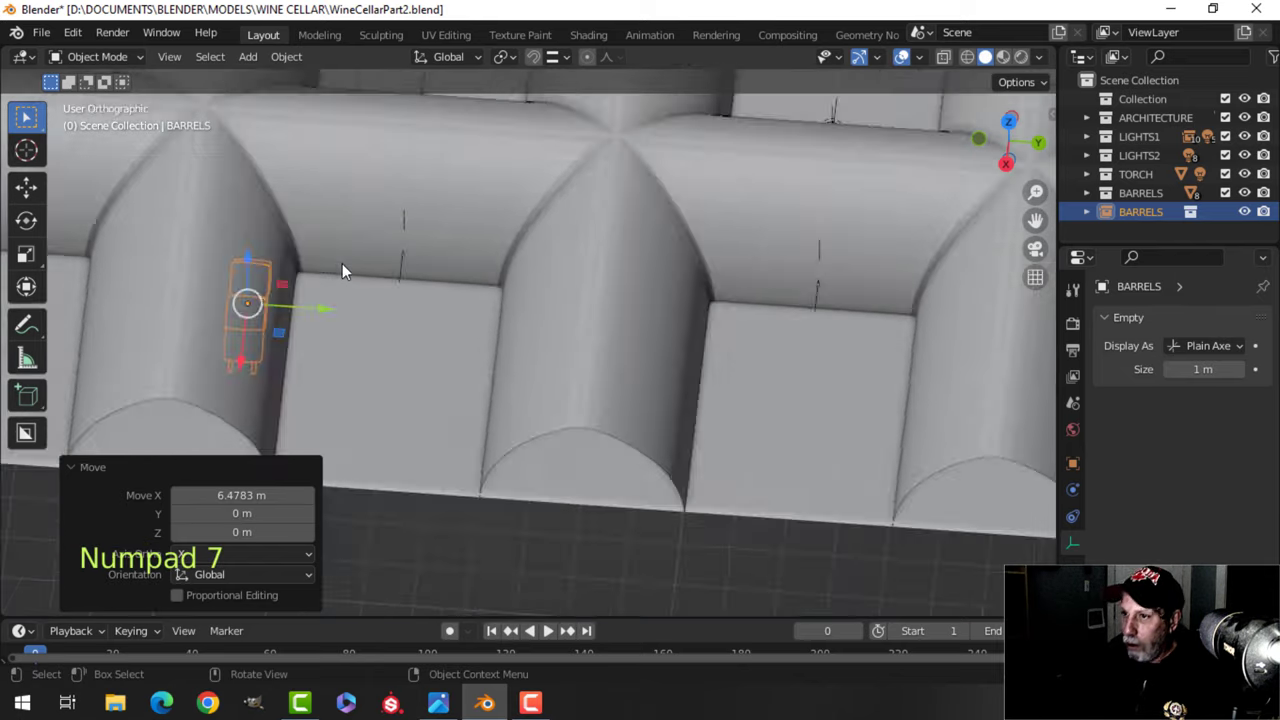
{"action": "scroll", "coordinate": [342, 263], "scroll_direction": "down", "scroll_amount": 4}
{"action": "middle_click_drag", "start_coordinate": [574, 377], "coordinate": [589, 396], "text": "shift"}
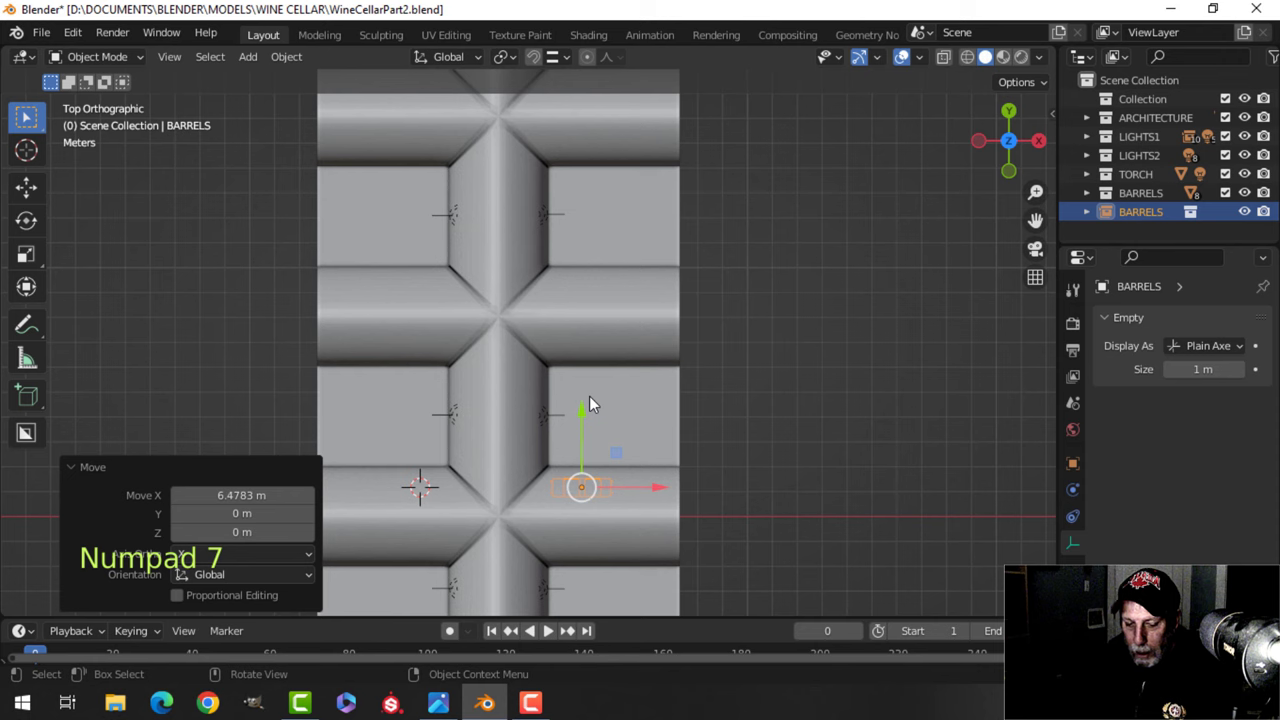
{"action": "key", "text": "shift+d"}
{"action": "left_click_drag", "start_coordinate": [583, 411], "coordinate": [585, 255]}
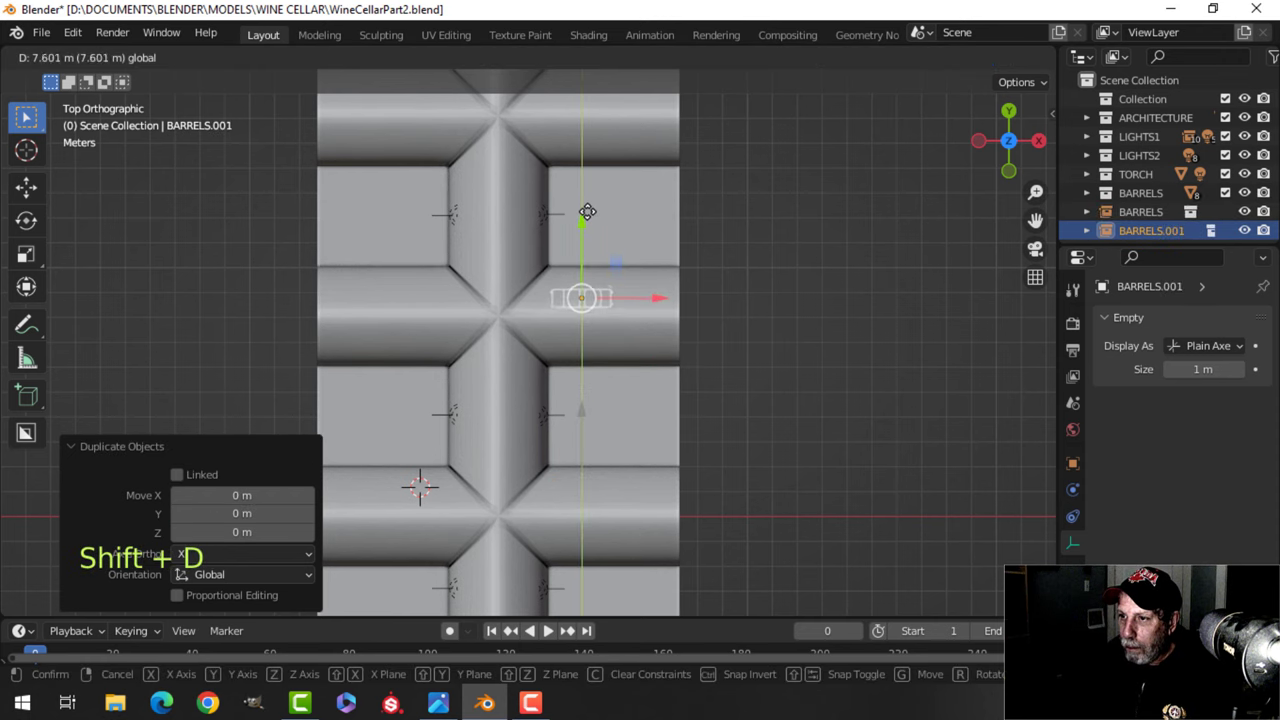
{"action": "left_click", "coordinate": [587, 203]}
Duplicate the new barrel stack copy and move the duplicate about -6.77 m along X into the bay across the aisle.
{"action": "key", "text": "shift+d"}
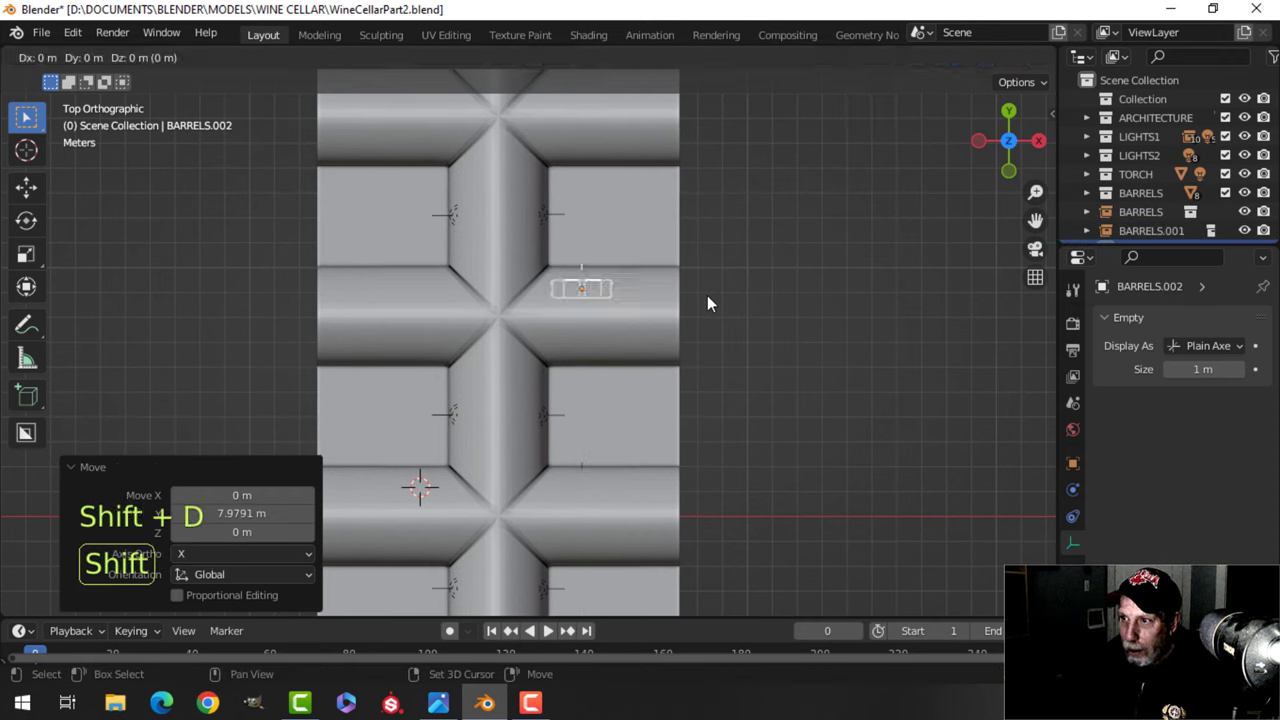
{"action": "key", "text": "x"}
{"action": "left_click_drag", "start_coordinate": [491, 305], "coordinate": [490, 305]}
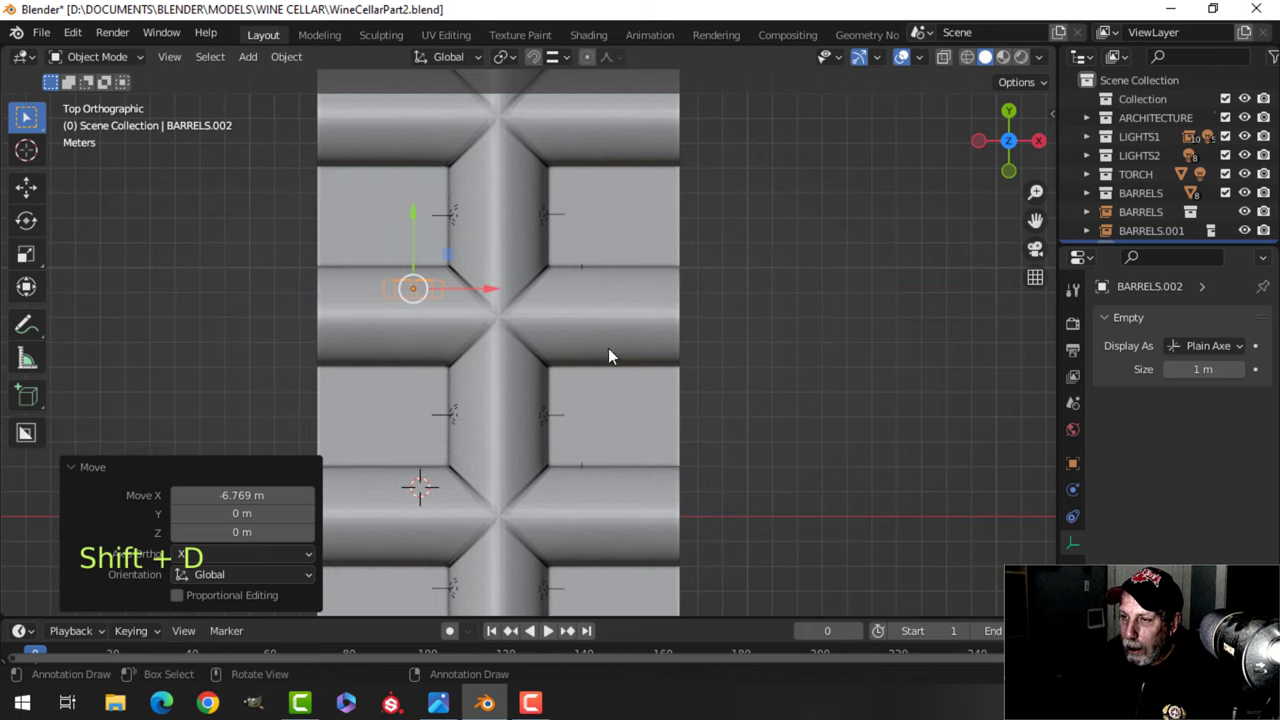
{"action": "middle_click_drag", "start_coordinate": [608, 348], "coordinate": [529, 303]}
{"action": "scroll", "coordinate": [558, 262], "scroll_direction": "up", "scroll_amount": 4}
{"action": "scroll", "coordinate": [616, 258], "scroll_direction": "up", "scroll_amount": 4}
{"action": "scroll", "coordinate": [583, 383], "scroll_direction": "up", "scroll_amount": 4}
{"action": "middle_click_drag", "start_coordinate": [712, 261], "coordinate": [600, 212], "text": "shift"}
{"action": "scroll", "coordinate": [681, 272], "scroll_direction": "down", "scroll_amount": 1}
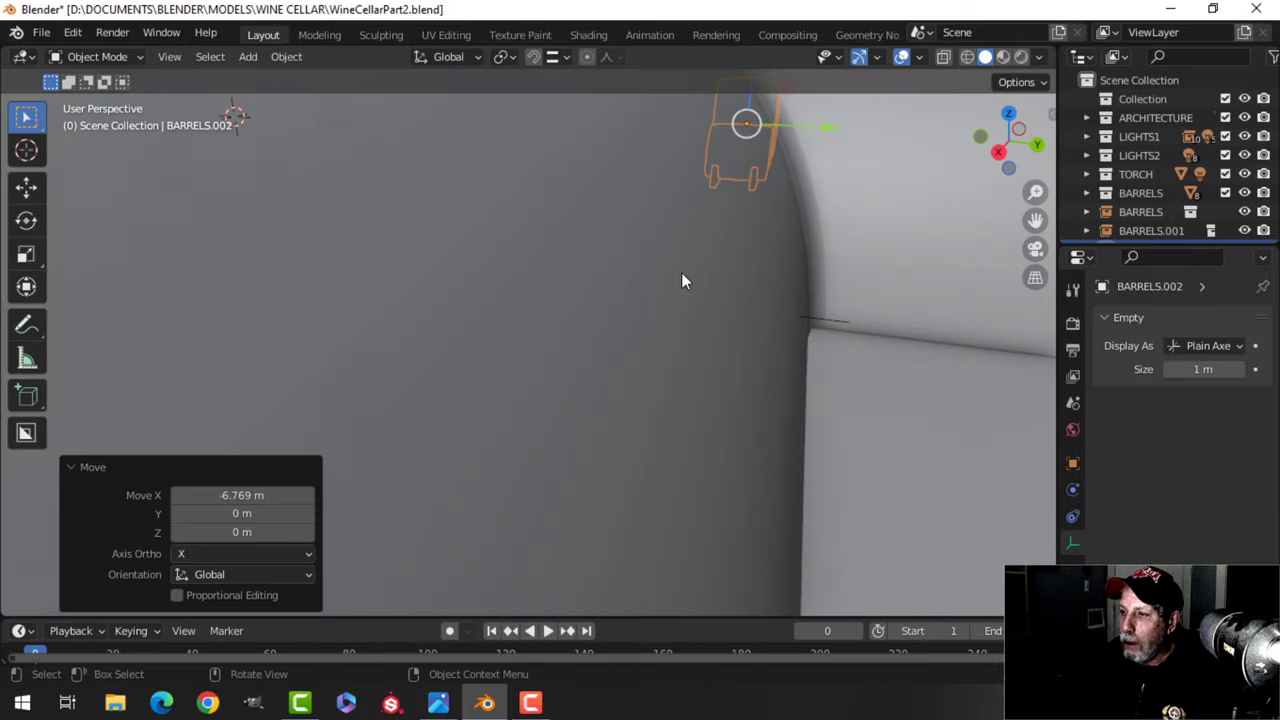
Select the two barrel stack instances in the bays across the aisle's length and move them together about 0.15 m along Y.
{"action": "middle_click_drag", "start_coordinate": [681, 272], "coordinate": [657, 290], "text": "shift"}
{"action": "scroll", "coordinate": [663, 231], "scroll_direction": "down", "scroll_amount": 1}
{"action": "left_click", "coordinate": [674, 212]}
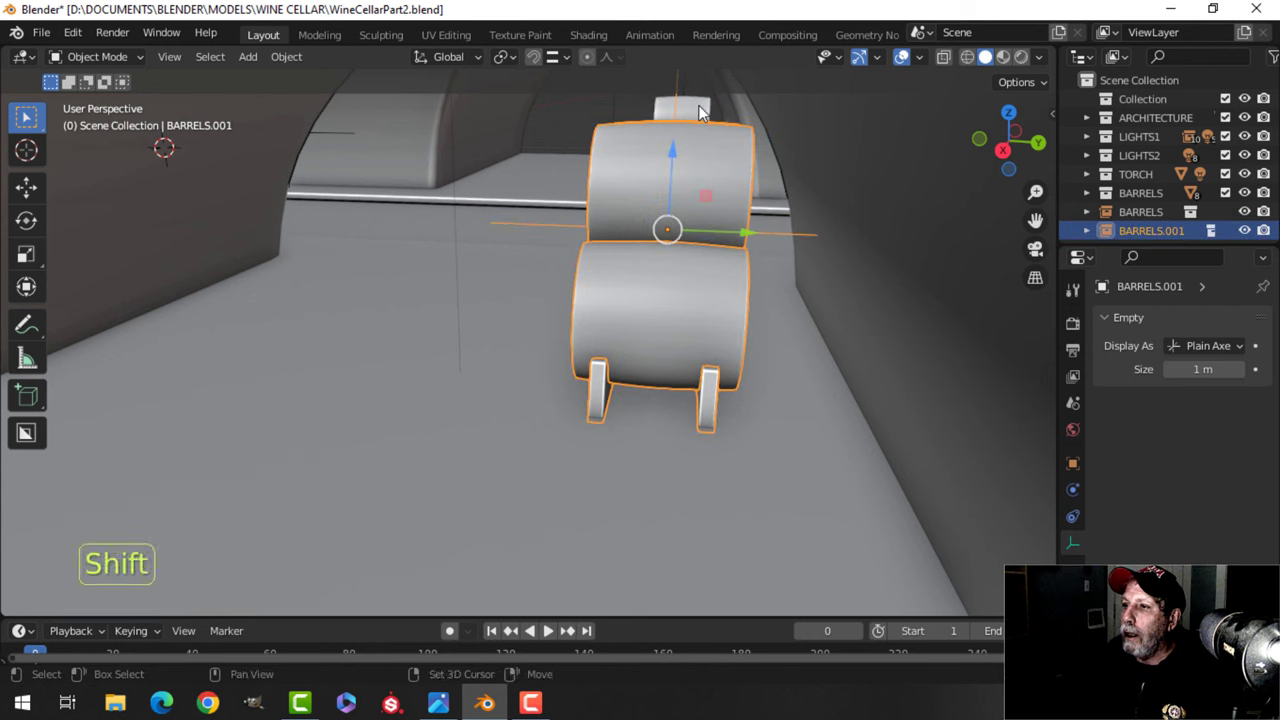
{"action": "key", "text": "shift+d"}
{"action": "key", "text": "y"}
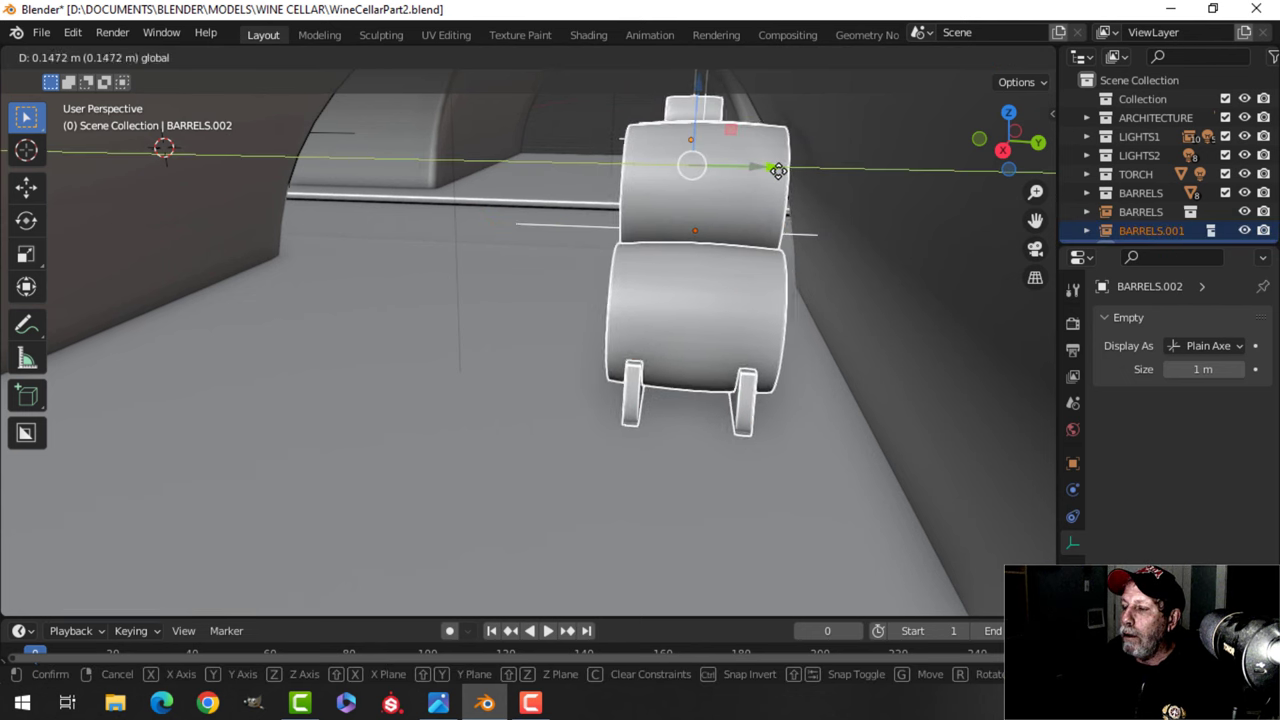
{"action": "left_click_drag", "start_coordinate": [778, 171], "coordinate": [780, 171]}
{"action": "key", "text": "alt+a"}
Inspect the placed barrel stacks in the cellar bays from the aisle between the torches.
{"action": "middle_click_drag", "start_coordinate": [580, 264], "coordinate": [698, 253]}
{"action": "scroll", "coordinate": [674, 248], "scroll_direction": "down", "scroll_amount": 6}
{"action": "scroll", "coordinate": [670, 239], "scroll_direction": "up", "scroll_amount": 3}
{"action": "scroll", "coordinate": [664, 249], "scroll_direction": "down", "scroll_amount": 4}
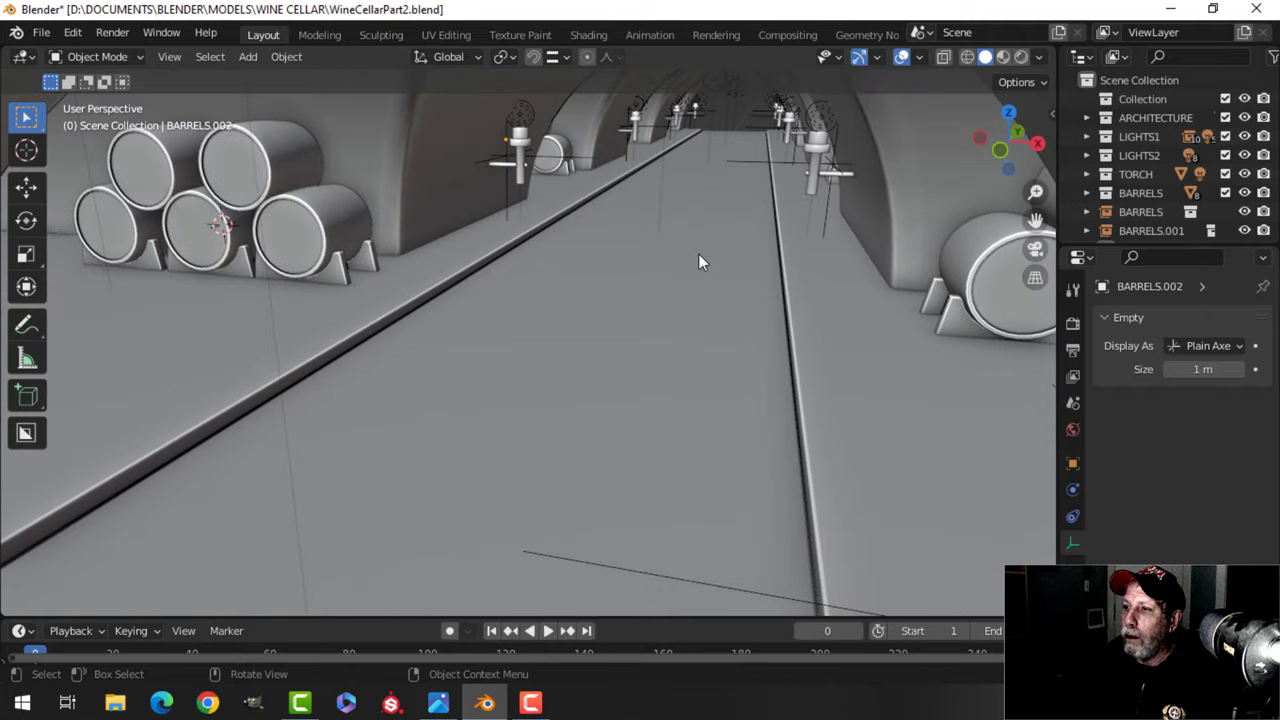
{"action": "middle_click_drag", "start_coordinate": [616, 282], "coordinate": [569, 291], "text": "shift"}
{"action": "scroll", "coordinate": [616, 276], "scroll_direction": "down", "scroll_amount": 4}
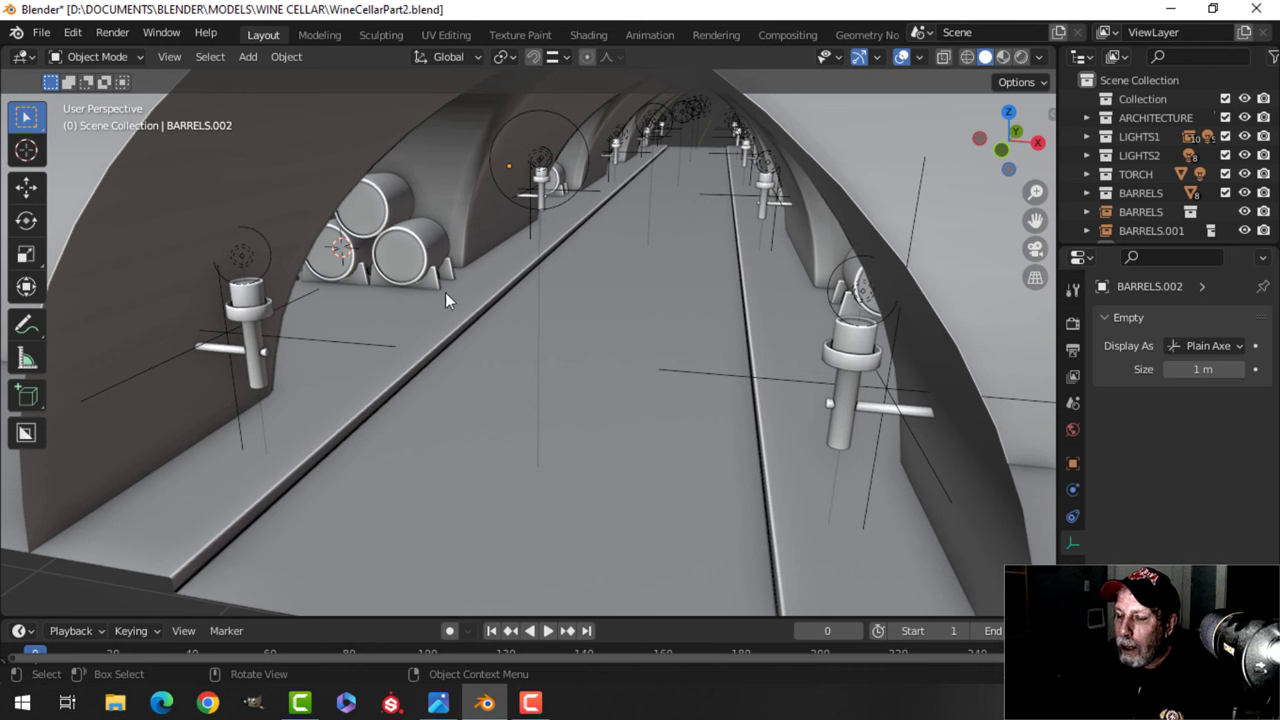
{"action": "middle_click_drag", "start_coordinate": [572, 280], "coordinate": [416, 355], "text": "shift"}
{"action": "scroll", "coordinate": [286, 282], "scroll_direction": "down", "scroll_amount": 3}
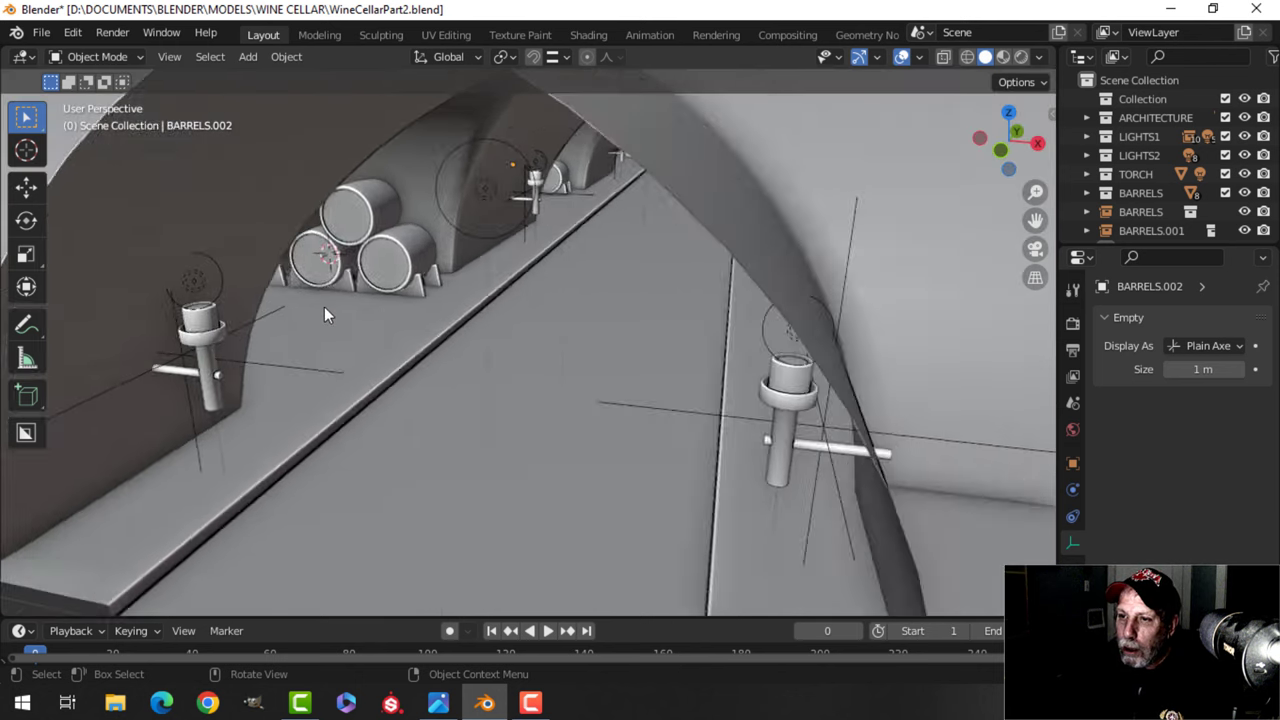
{"action": "middle_click_drag", "start_coordinate": [324, 306], "coordinate": [423, 295], "text": "shift"}
{"action": "scroll", "coordinate": [421, 295], "scroll_direction": "down", "scroll_amount": 1}
Add a 2 m plane at the 3D cursor and move it about -1.54 m along Y, clear of the barrels.
{"action": "key", "text": "shift+a"}
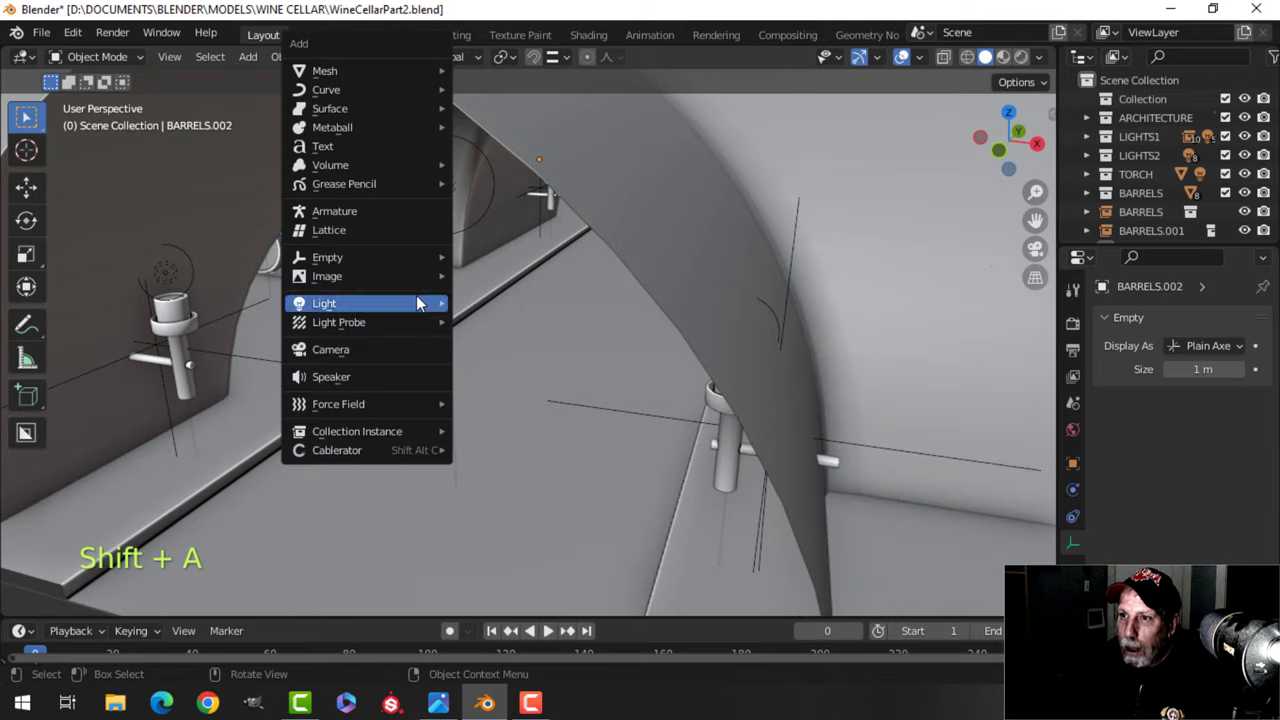
{"action": "mouse_move", "coordinate": [378, 68]}
{"action": "left_click", "coordinate": [499, 70]}
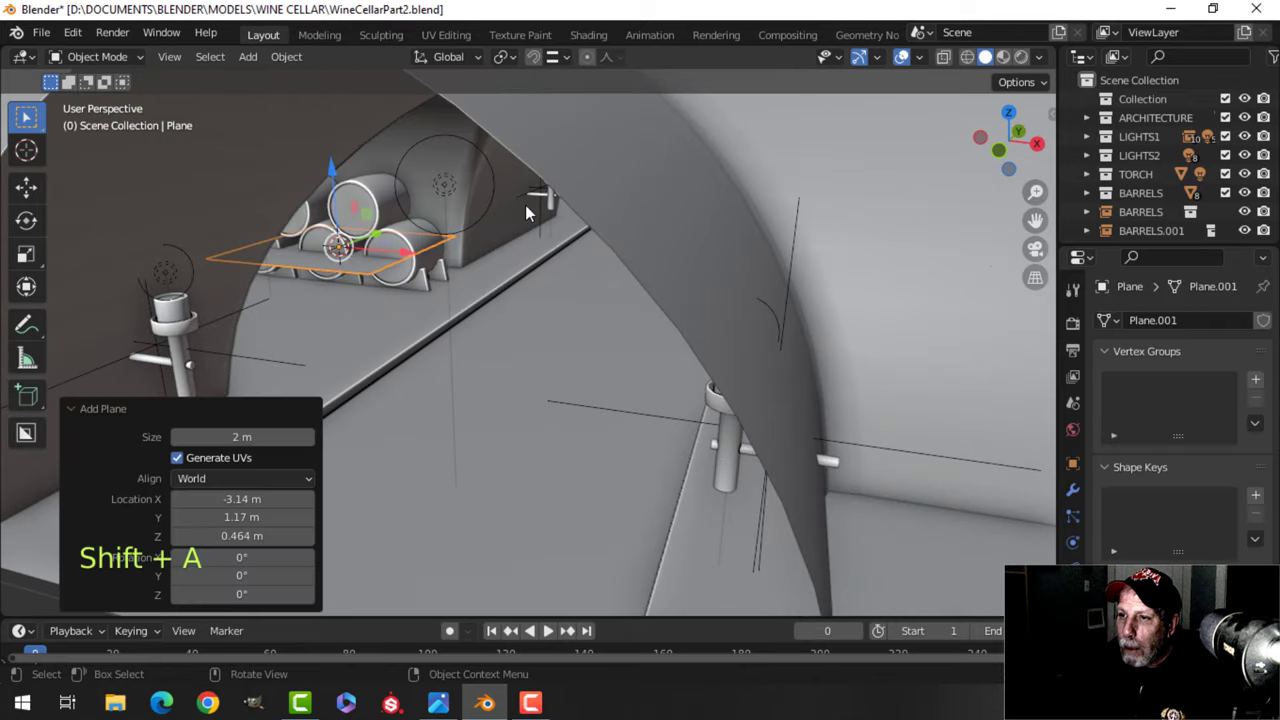
{"action": "middle_click_drag", "start_coordinate": [458, 231], "coordinate": [426, 270]}
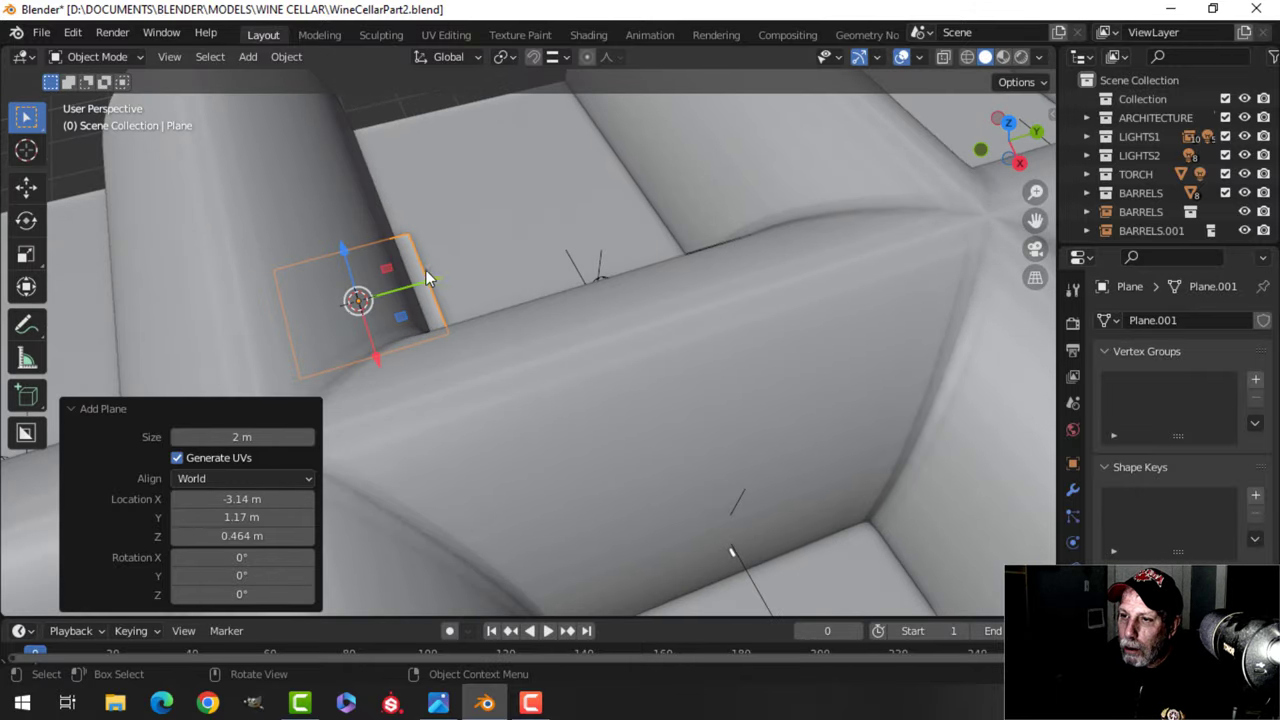
{"action": "left_click_drag", "start_coordinate": [426, 270], "coordinate": [321, 347]}
{"action": "middle_click_drag", "start_coordinate": [321, 347], "coordinate": [420, 314]}
{"action": "scroll", "coordinate": [385, 261], "scroll_direction": "up", "scroll_amount": 2}
{"action": "scroll", "coordinate": [511, 308], "scroll_direction": "up", "scroll_amount": 2}
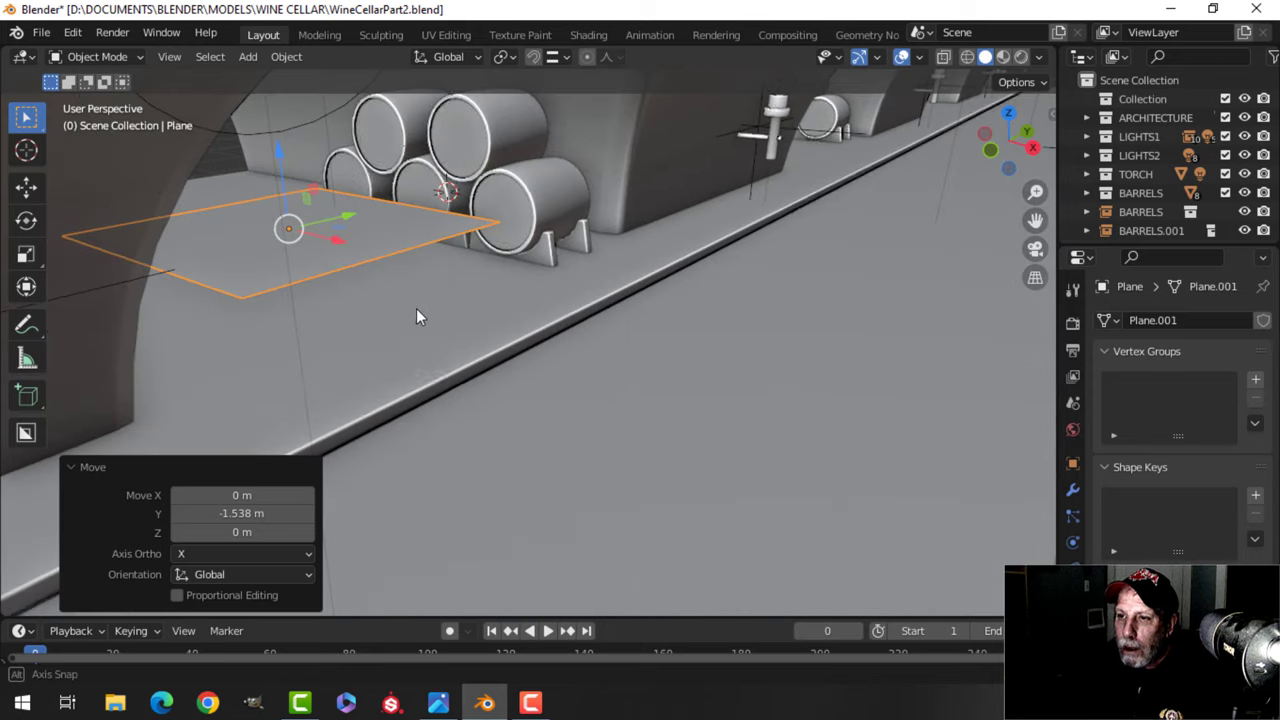
In Edit Mode, scale the plane's mesh to about 0.65 and lower it about 0.27 m toward the bay floor.
{"action": "key", "text": "Tab"}
{"action": "key", "text": "s"}
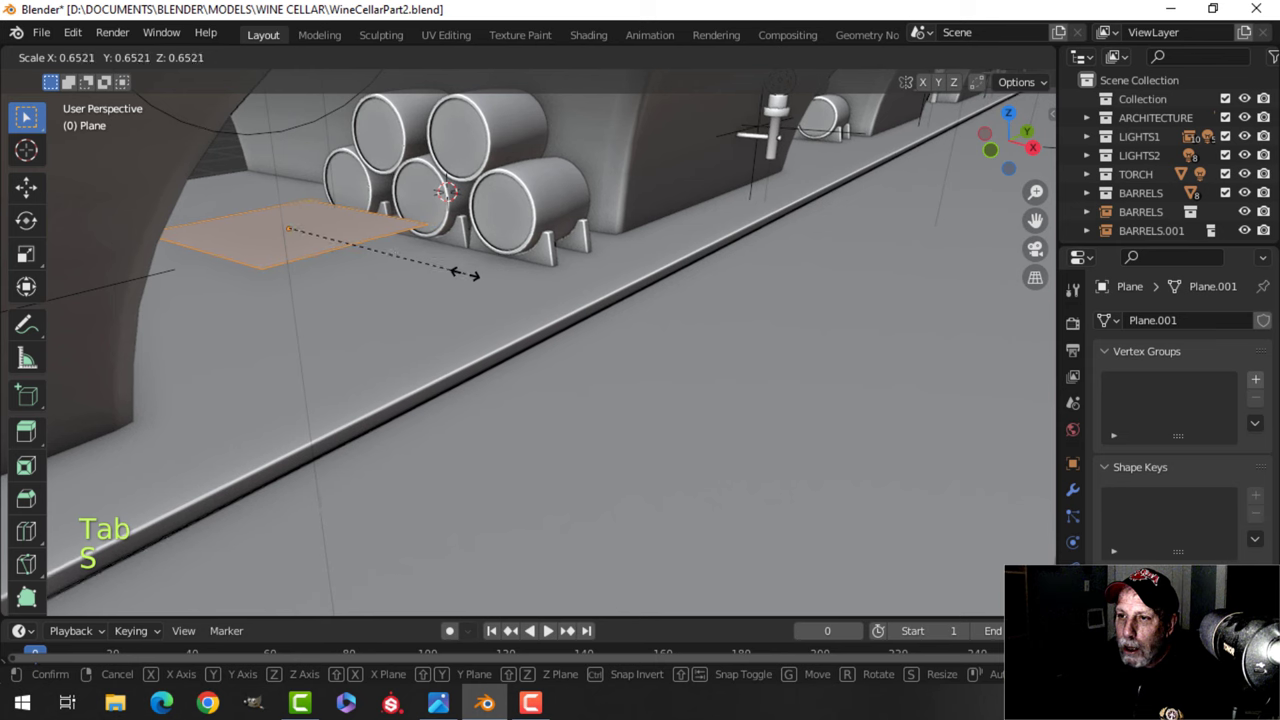
{"action": "left_click", "coordinate": [460, 272]}
{"action": "key", "text": "g"}
{"action": "key", "text": "z"}
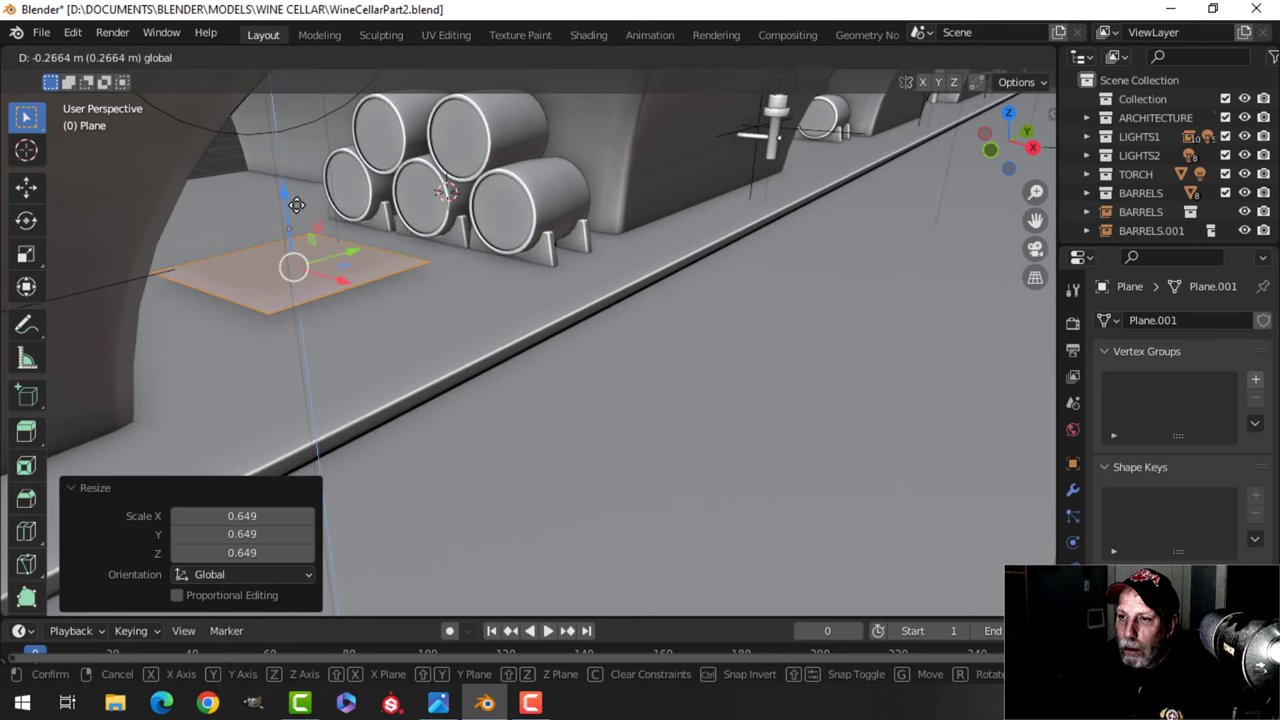
{"action": "left_click_drag", "start_coordinate": [297, 205], "coordinate": [297, 205]}
Widen the plane's mesh slightly along the X axis and return to Object Mode.
{"action": "middle_click_drag", "start_coordinate": [297, 232], "coordinate": [501, 246]}
{"action": "scroll", "coordinate": [480, 260], "scroll_direction": "up", "scroll_amount": 4}
{"action": "key", "text": "s"}
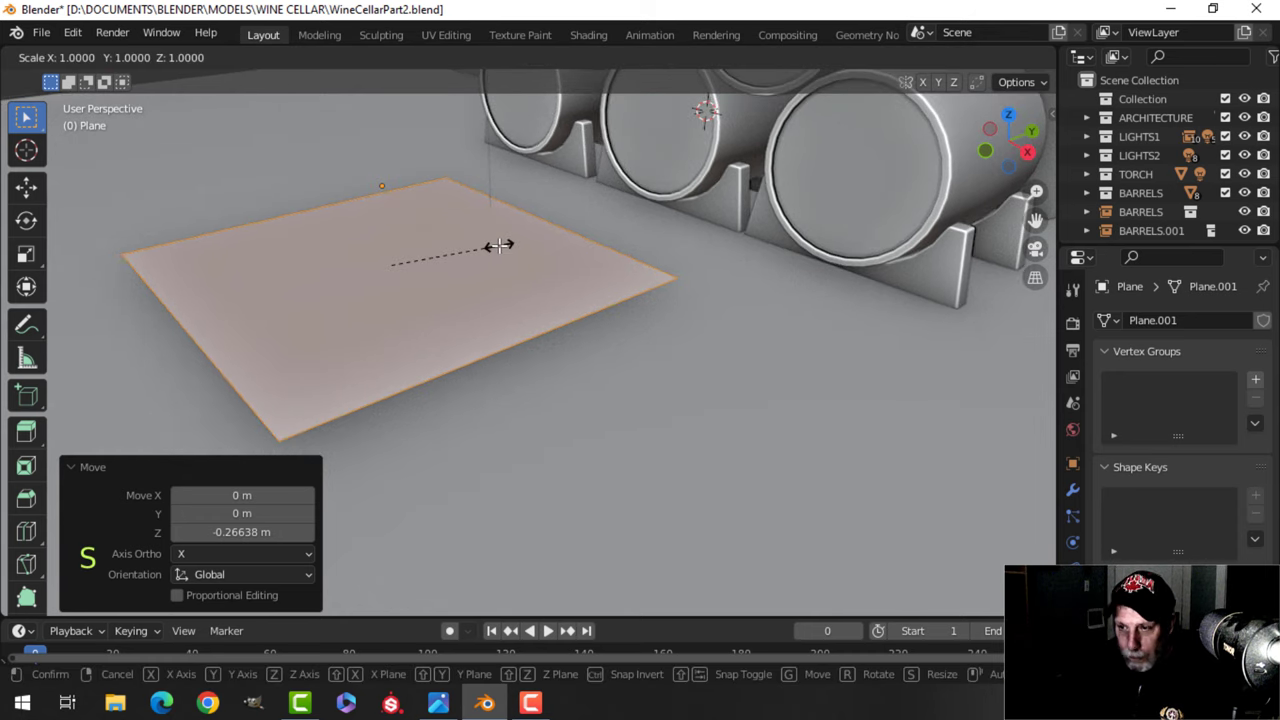
{"action": "key", "text": "x"}
{"action": "left_click", "coordinate": [512, 259]}
{"action": "key", "text": "Tab"}
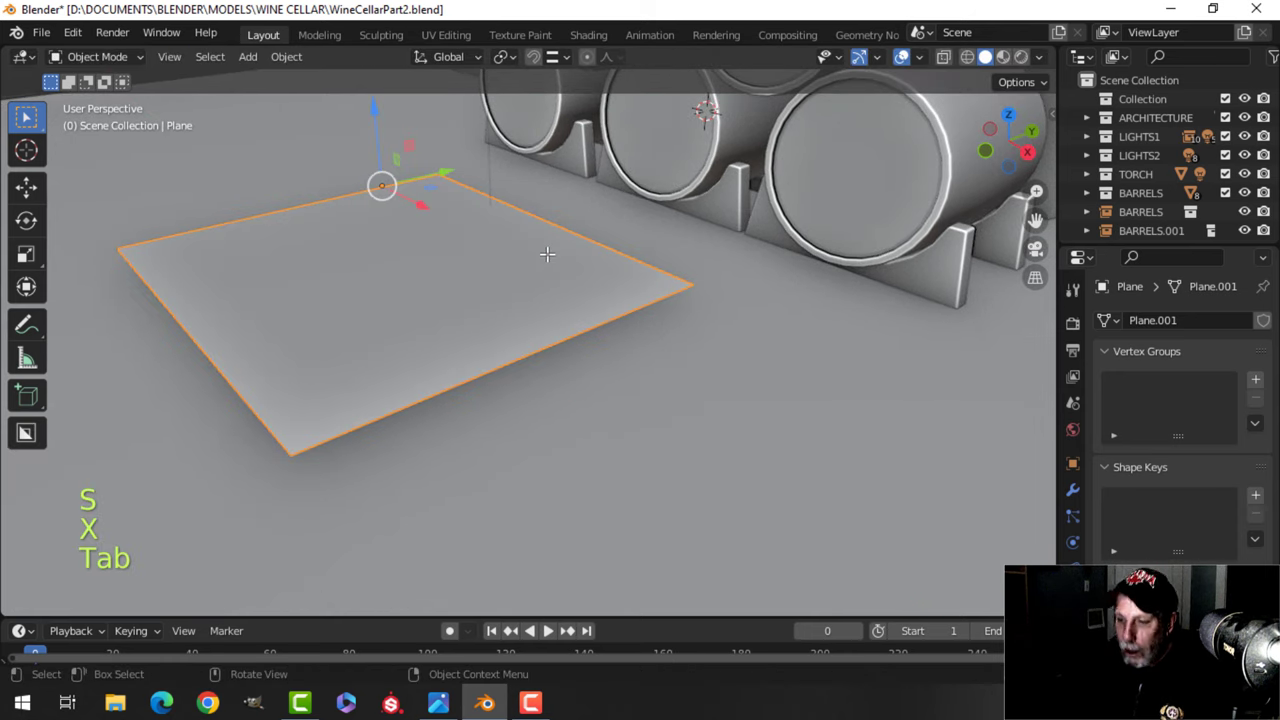
Isolate the plane in local view and snap the 3D cursor to the center of its mesh.
{"action": "key", "text": "KP_Divide"}
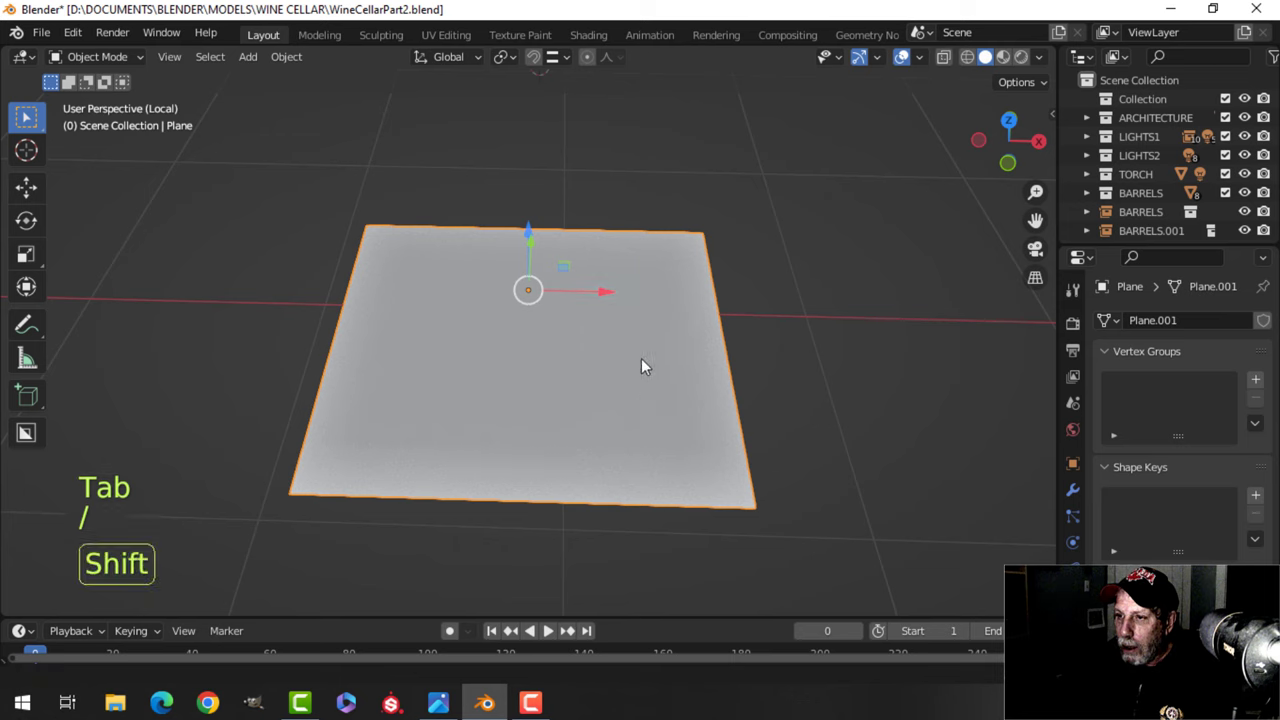
{"action": "middle_click_drag", "start_coordinate": [641, 358], "coordinate": [634, 297], "text": "shift"}
{"action": "key", "text": "Tab"}
{"action": "key", "text": "shift+s"}
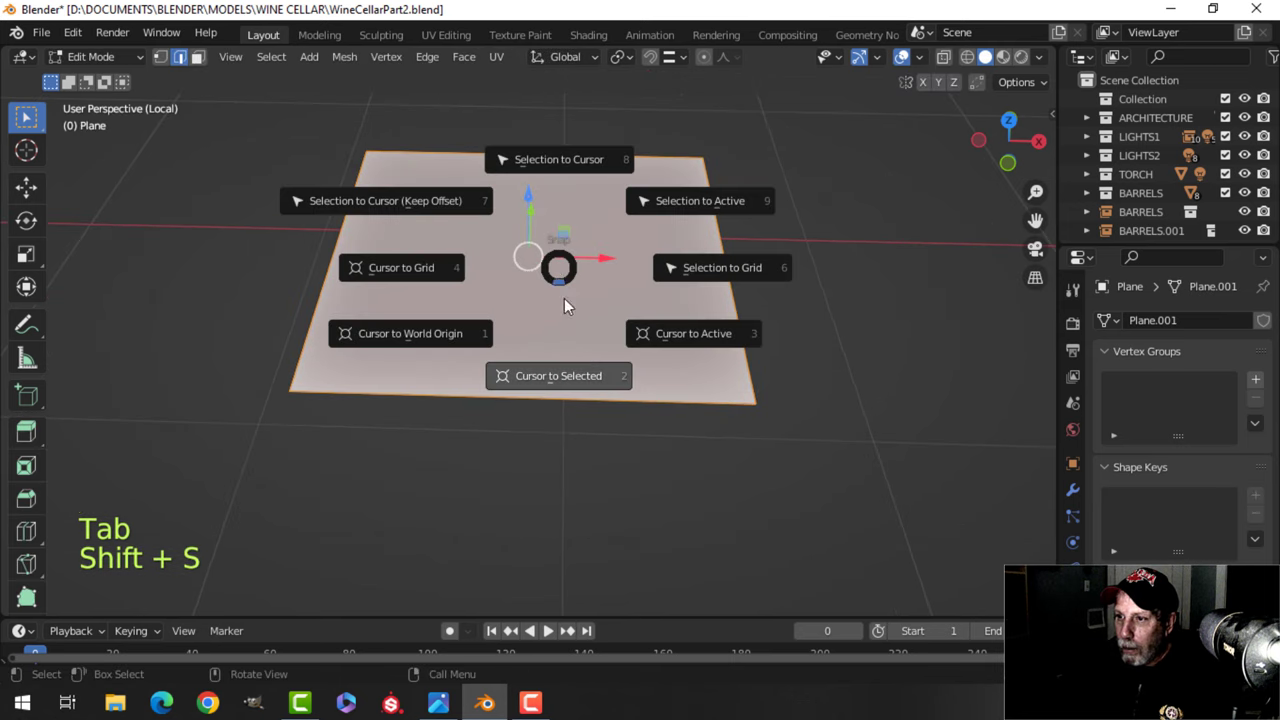
{"action": "left_click", "coordinate": [588, 375]}
{"action": "key", "text": "Tab"}
{"action": "mouse_move", "coordinate": [610, 330]}
{"action": "middle_mouse_down"}
{"action": "mouse_move", "coordinate": [508, 394]}
{"action": "mouse_move", "coordinate": [574, 386]}
{"action": "mouse_move", "coordinate": [704, 273]}
{"action": "mouse_move", "coordinate": [606, 333]}
{"action": "mouse_move", "coordinate": [622, 335]}
{"action": "middle_mouse_up"}
Divide the plane into six equal strips along X with five evenly spaced loop cuts.
{"action": "key", "text": "Tab"}
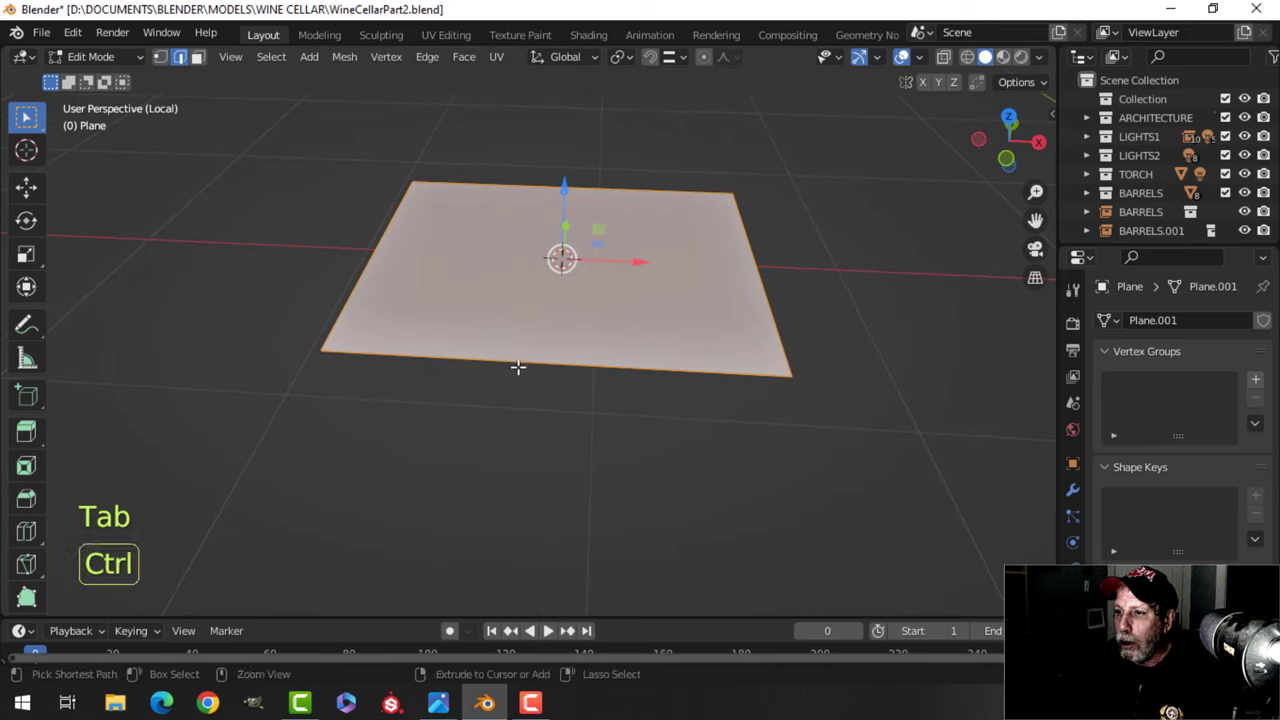
{"action": "key", "text": "ctrl+r"}
{"action": "scroll", "coordinate": [521, 365], "scroll_direction": "up", "scroll_amount": 2}
{"action": "scroll", "coordinate": [520, 364], "scroll_direction": "up", "scroll_amount": 2}
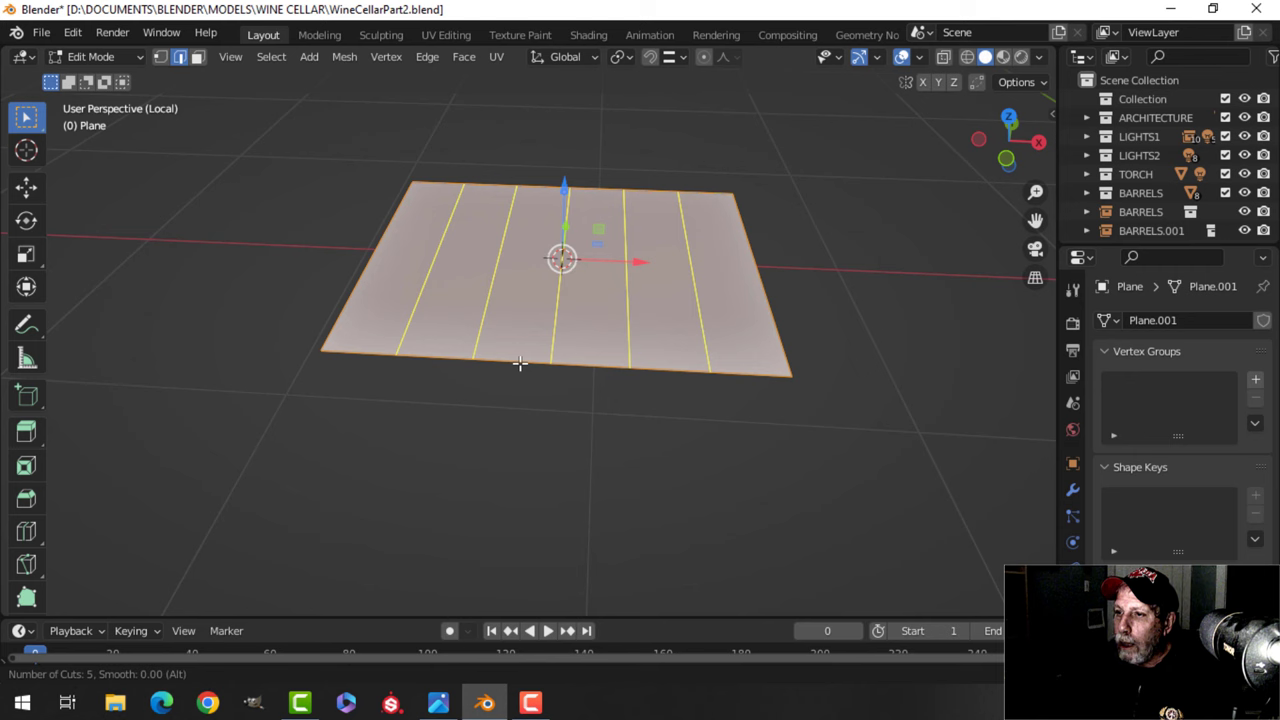
{"action": "left_click", "coordinate": [517, 363]}
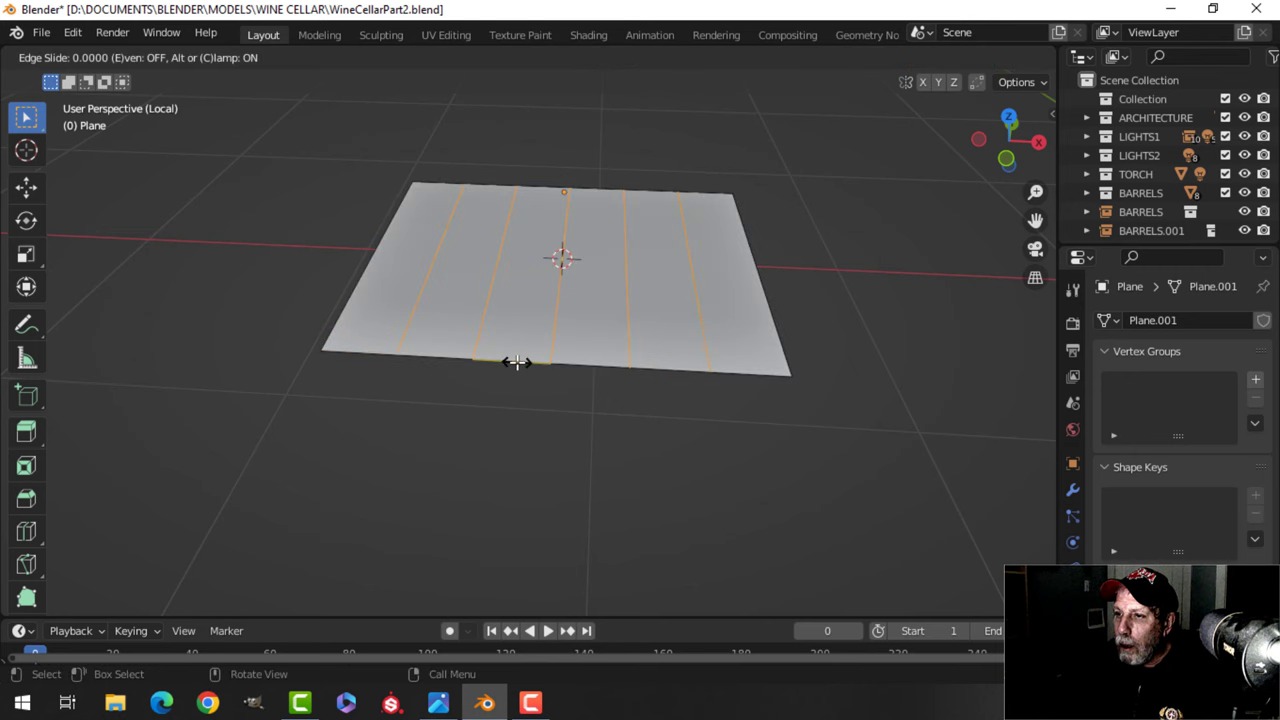
{"action": "right_click", "coordinate": [517, 363]}
{"action": "key", "text": "alt+a"}
Delete five of the plane's six strips, keeping only the outermost strip on the negative X side.
{"action": "key", "text": "3"}
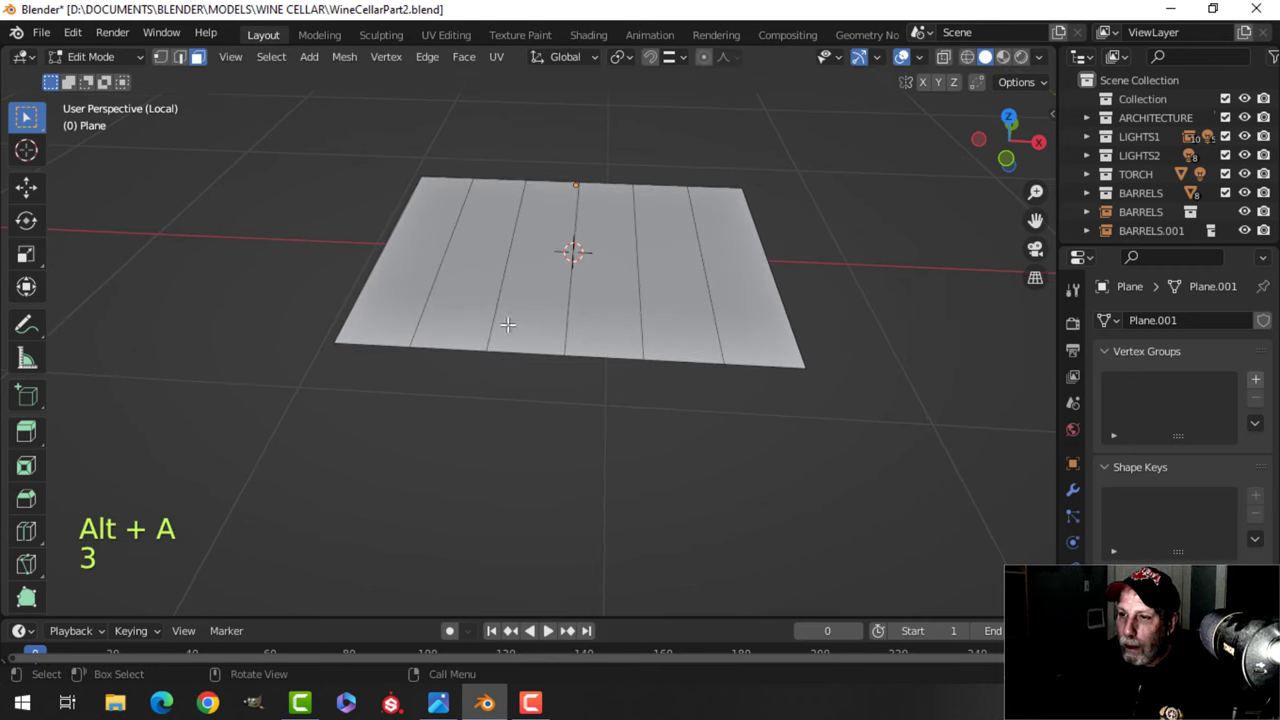
{"action": "left_click", "coordinate": [436, 242]}
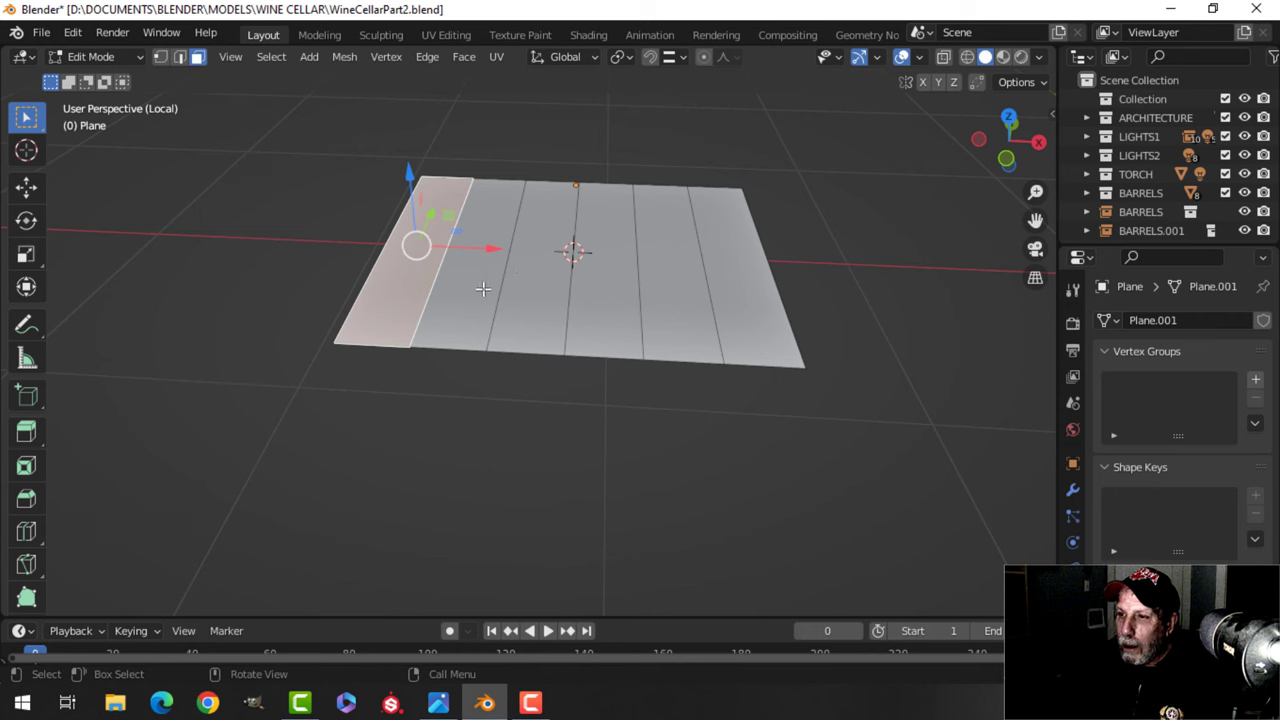
{"action": "left_click", "coordinate": [483, 289]}
{"action": "left_click", "coordinate": [545, 291], "text": "shift"}
{"action": "left_click", "coordinate": [600, 292], "text": "shift"}
{"action": "left_click", "coordinate": [650, 292], "text": "shift"}
{"action": "left_click", "coordinate": [741, 277], "text": "shift"}
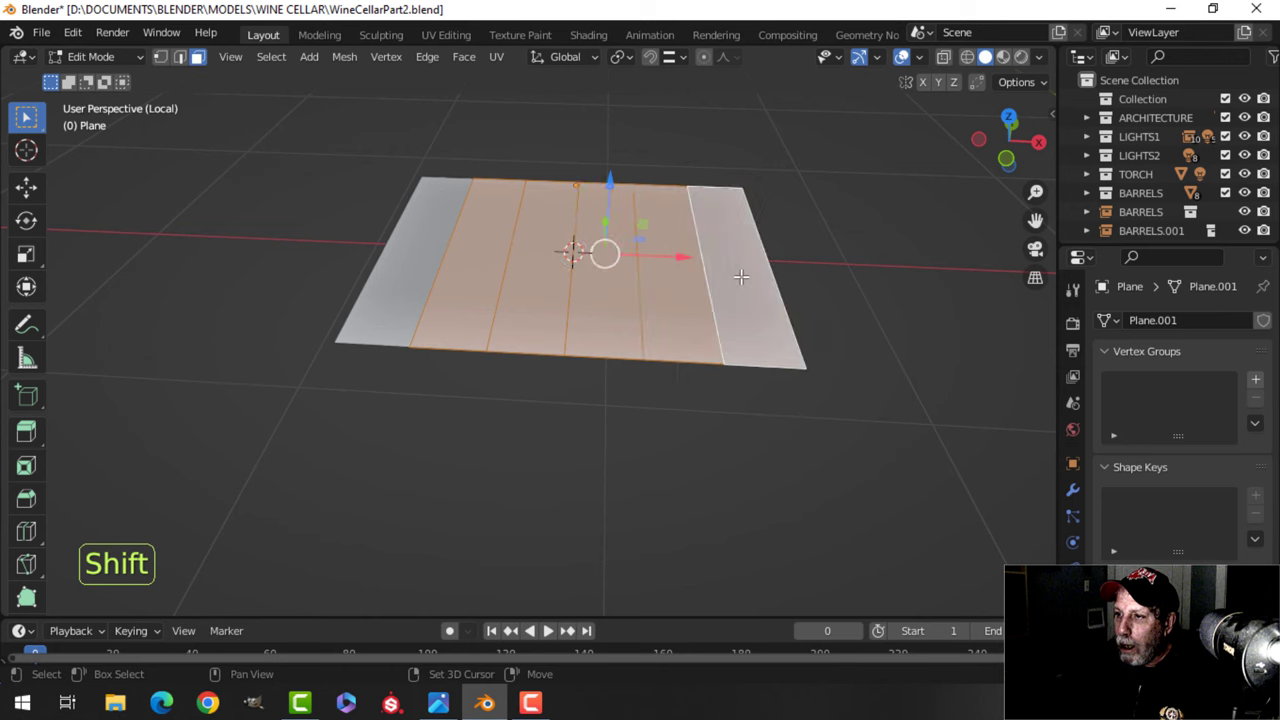
{"action": "key", "text": "x"}
{"action": "left_click", "coordinate": [737, 274]}
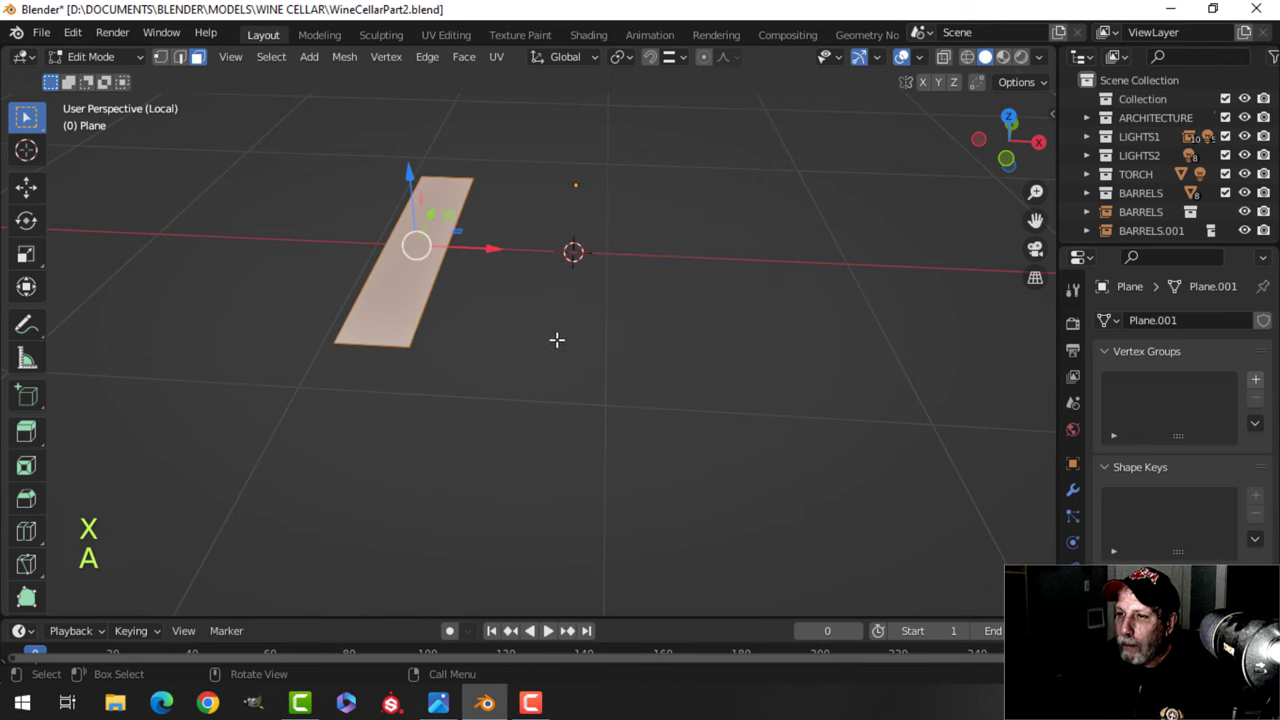
Extrude the remaining strip downward into a thin board and correct its face normals.
{"action": "middle_click_drag", "start_coordinate": [557, 340], "coordinate": [557, 309]}
{"action": "key", "text": "e"}
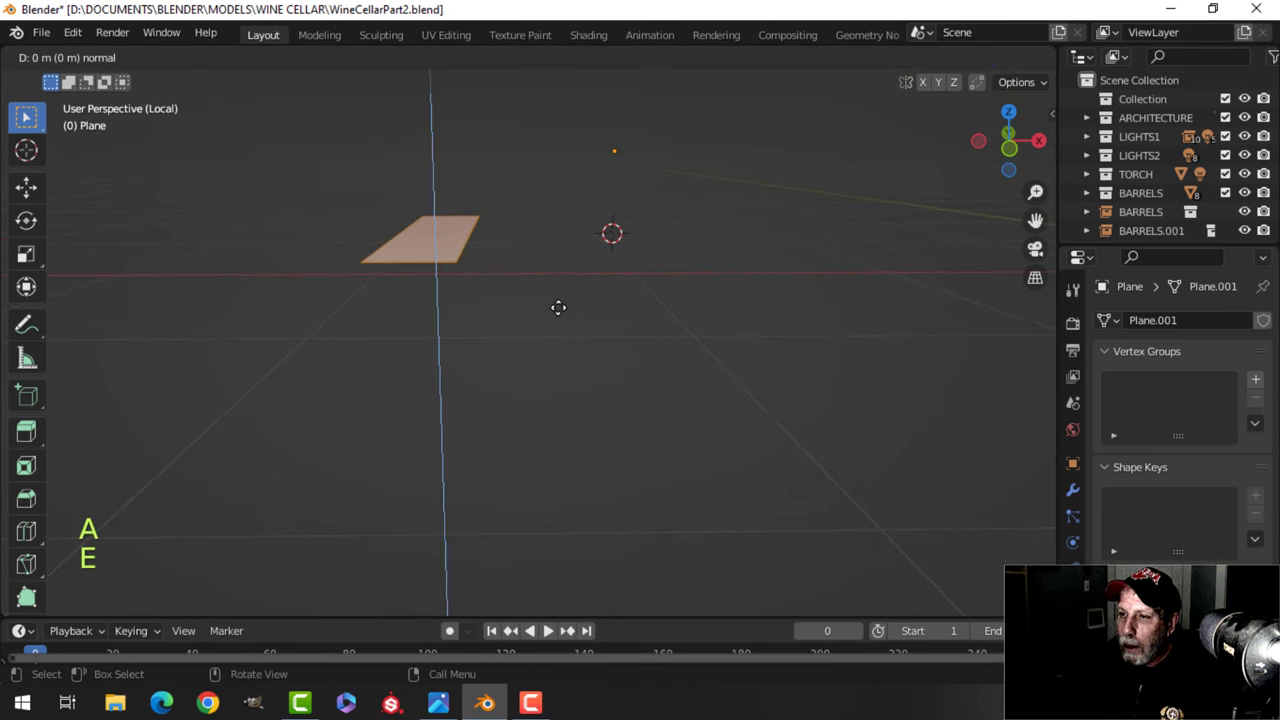
{"action": "left_click", "coordinate": [557, 318]}
{"action": "key", "text": "a"}
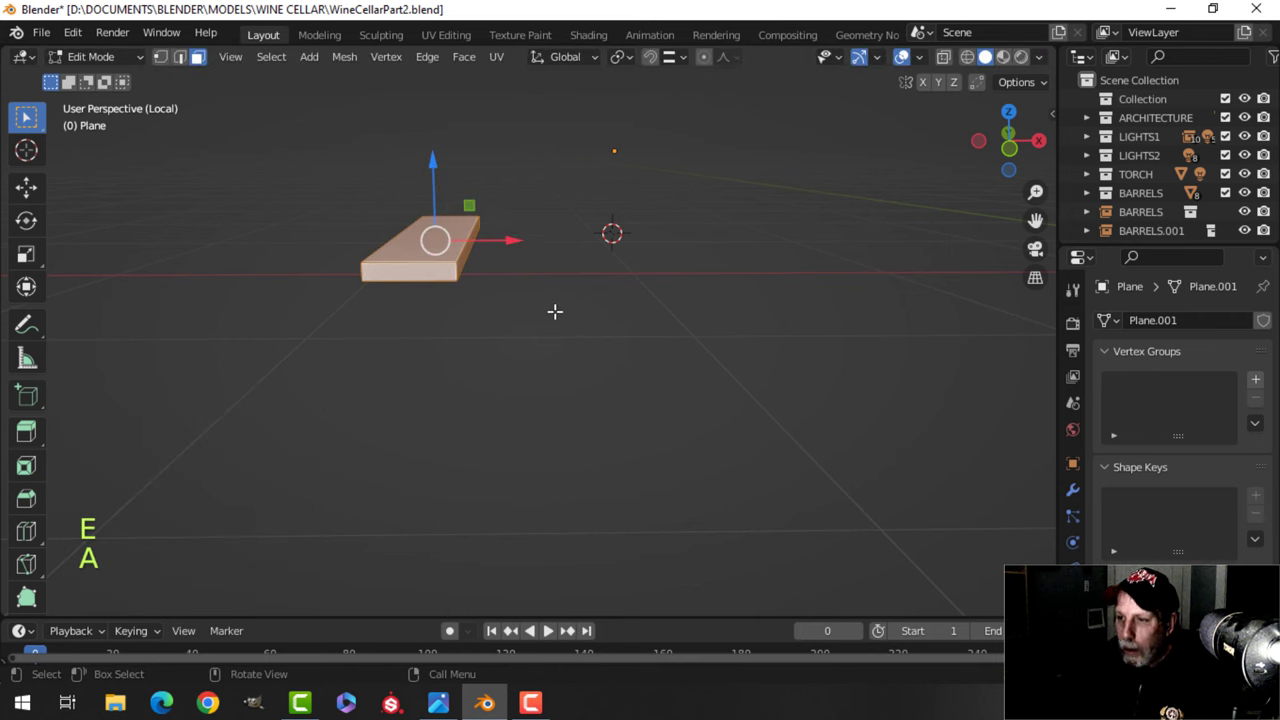
{"action": "key", "text": "alt+n"}
{"action": "left_click", "coordinate": [556, 318]}
{"action": "mouse_move", "coordinate": [537, 317]}
{"action": "middle_mouse_down"}
{"action": "mouse_move", "coordinate": [514, 320]}
{"action": "mouse_move", "coordinate": [523, 331]}
{"action": "middle_mouse_up"}
{"action": "key", "text": "alt+a"}
{"action": "key", "text": "Tab"}
Add a Bevel modifier to the board with 3 segments and an amount of 0.01 m.
{"action": "middle_click_drag", "start_coordinate": [709, 362], "coordinate": [618, 400]}
{"action": "left_click", "coordinate": [1073, 489]}
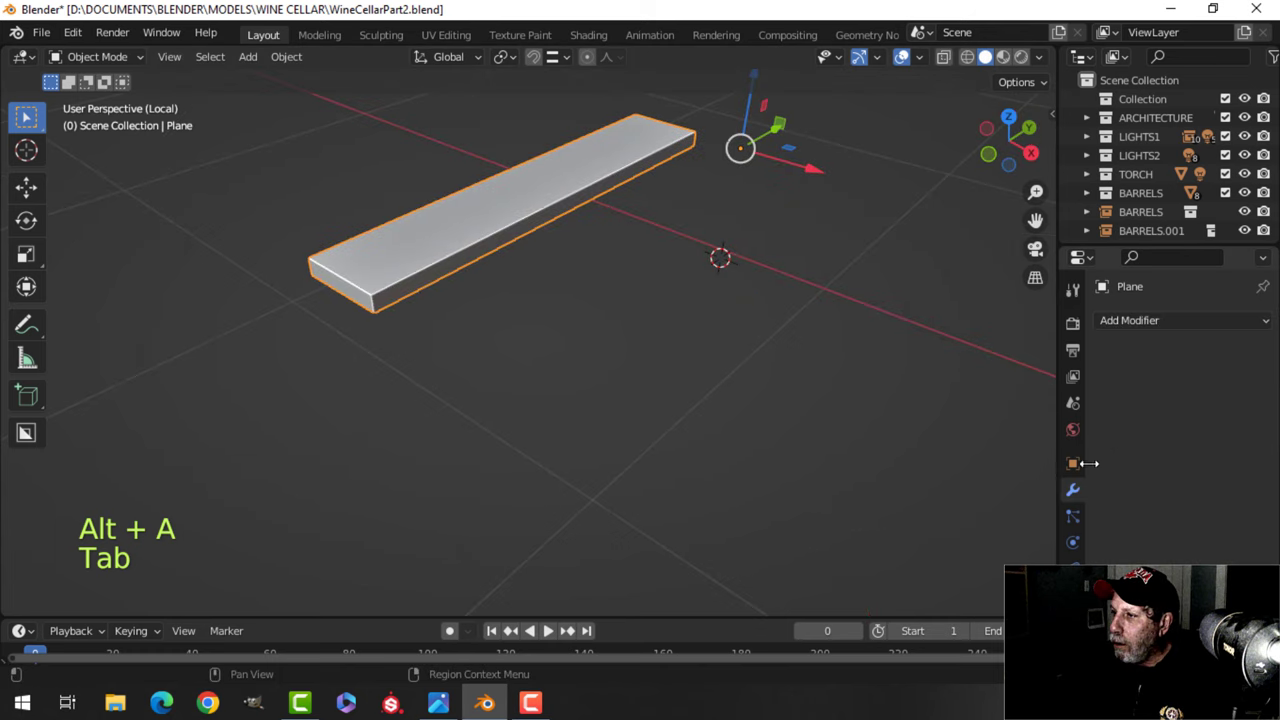
{"action": "left_click", "coordinate": [1134, 324]}
{"action": "left_click", "coordinate": [877, 392]}
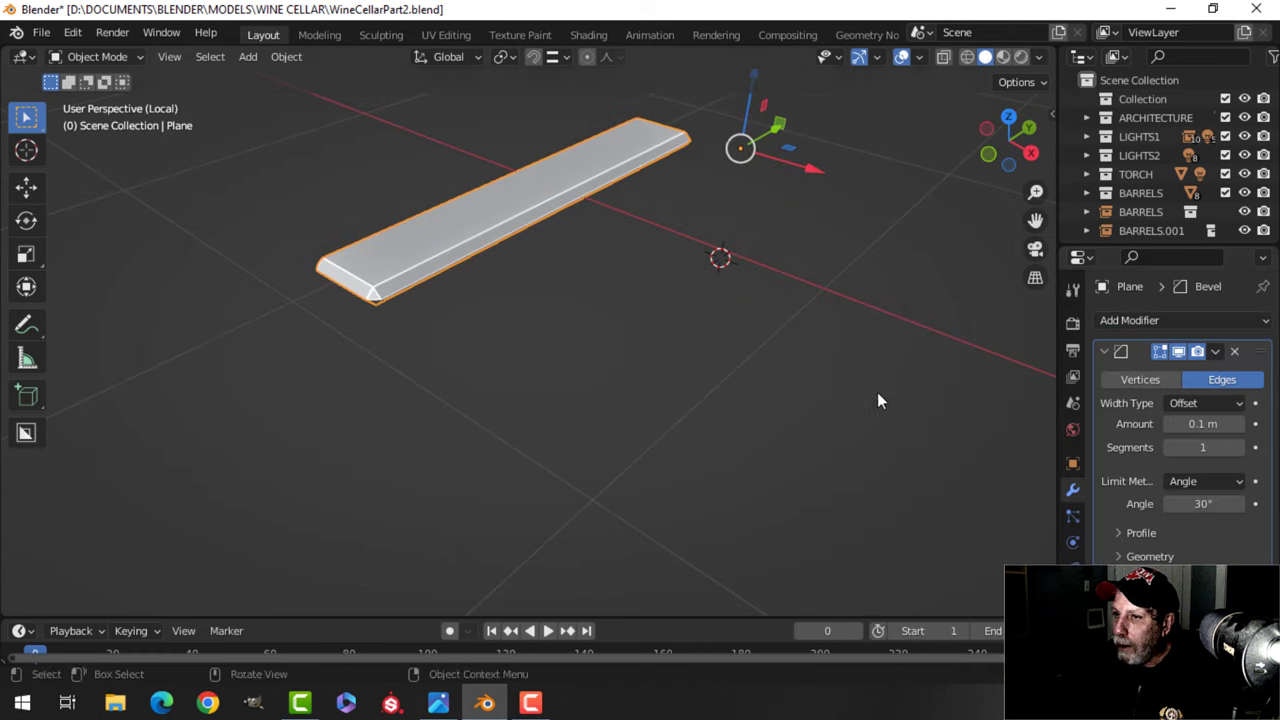
{"action": "left_click", "coordinate": [1238, 449]}
{"action": "left_click", "coordinate": [1238, 449]}
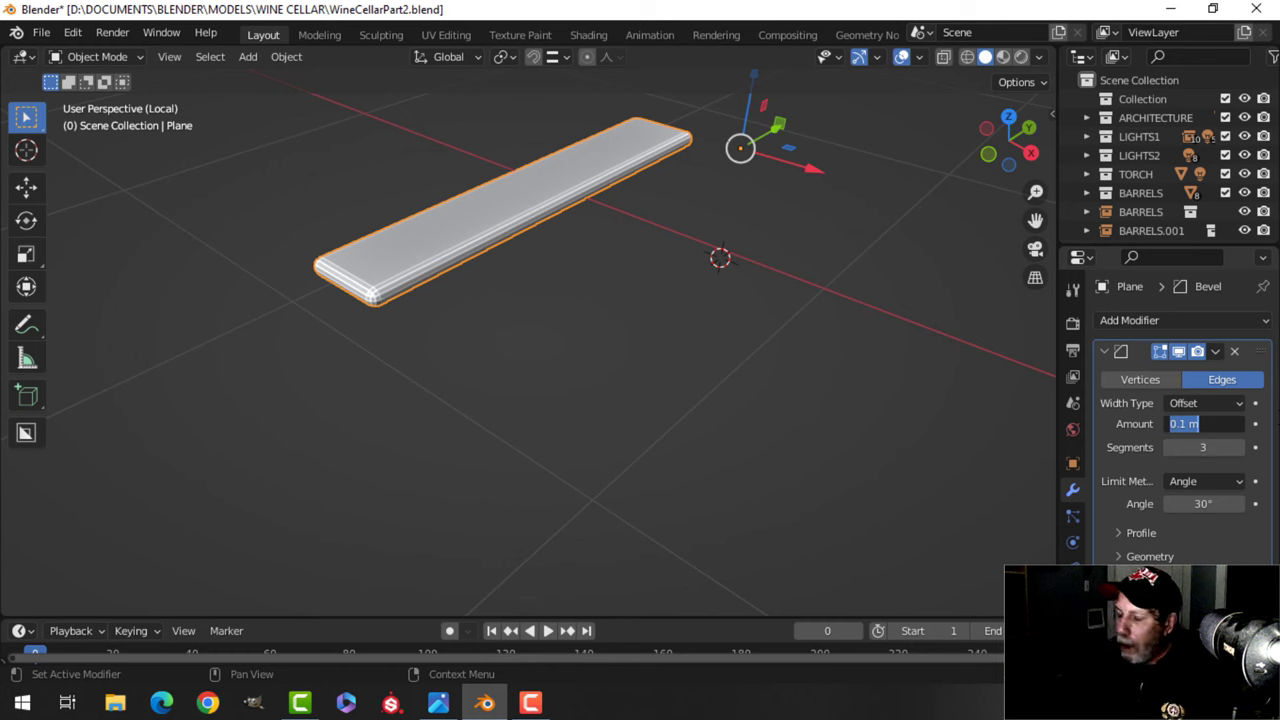
{"action": "key", "text": "Return"}
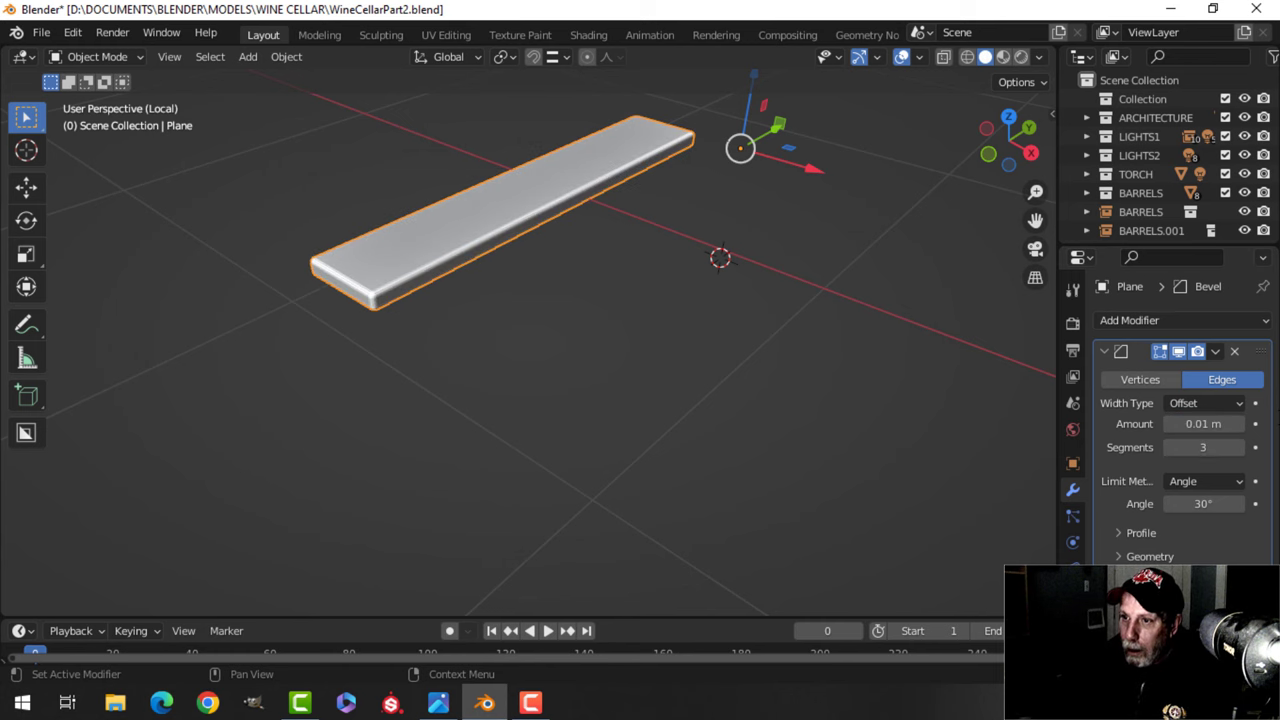
{"action": "middle_click_drag", "start_coordinate": [612, 335], "coordinate": [557, 305], "text": "shift"}
{"action": "left_click", "coordinate": [1130, 356]}
Add an Array modifier to the board with a relative X offset of 1.090 and a count of 6.
{"action": "left_click", "coordinate": [1100, 320]}
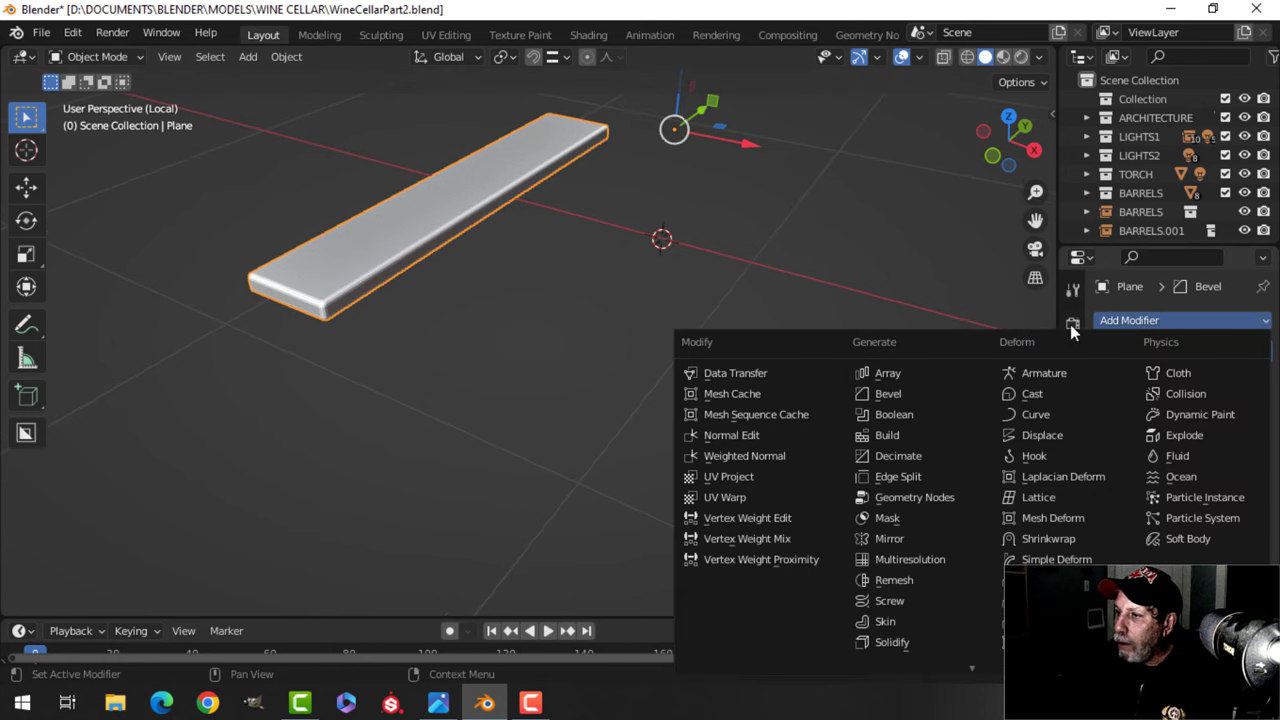
{"action": "left_click", "coordinate": [888, 373]}
{"action": "middle_click_drag", "start_coordinate": [780, 400], "coordinate": [790, 372]}
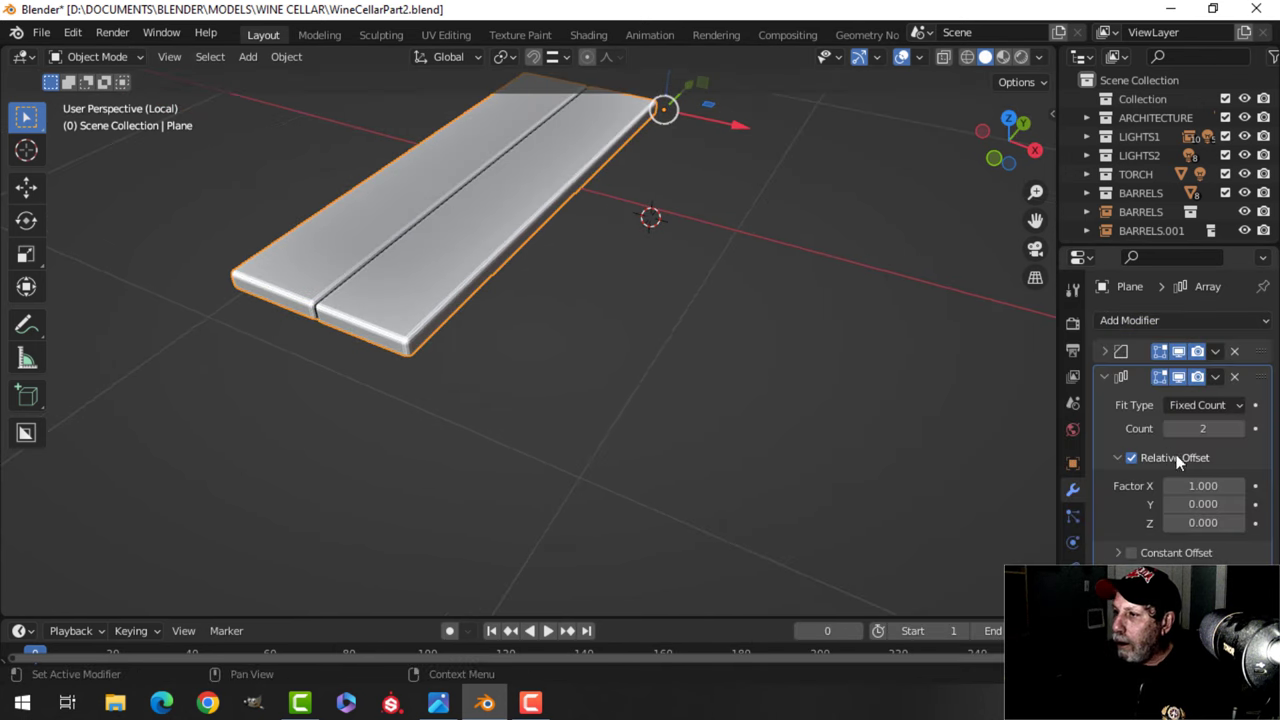
{"action": "mouse_move", "coordinate": [1203, 485]}
{"action": "left_mouse_down", "text": "shift"}
{"action": "mouse_move", "coordinate": [1214, 485]}
{"action": "mouse_move", "coordinate": [1203, 486]}
{"action": "left_mouse_up", "text": "shift"}
{"action": "left_click", "coordinate": [1238, 428]}
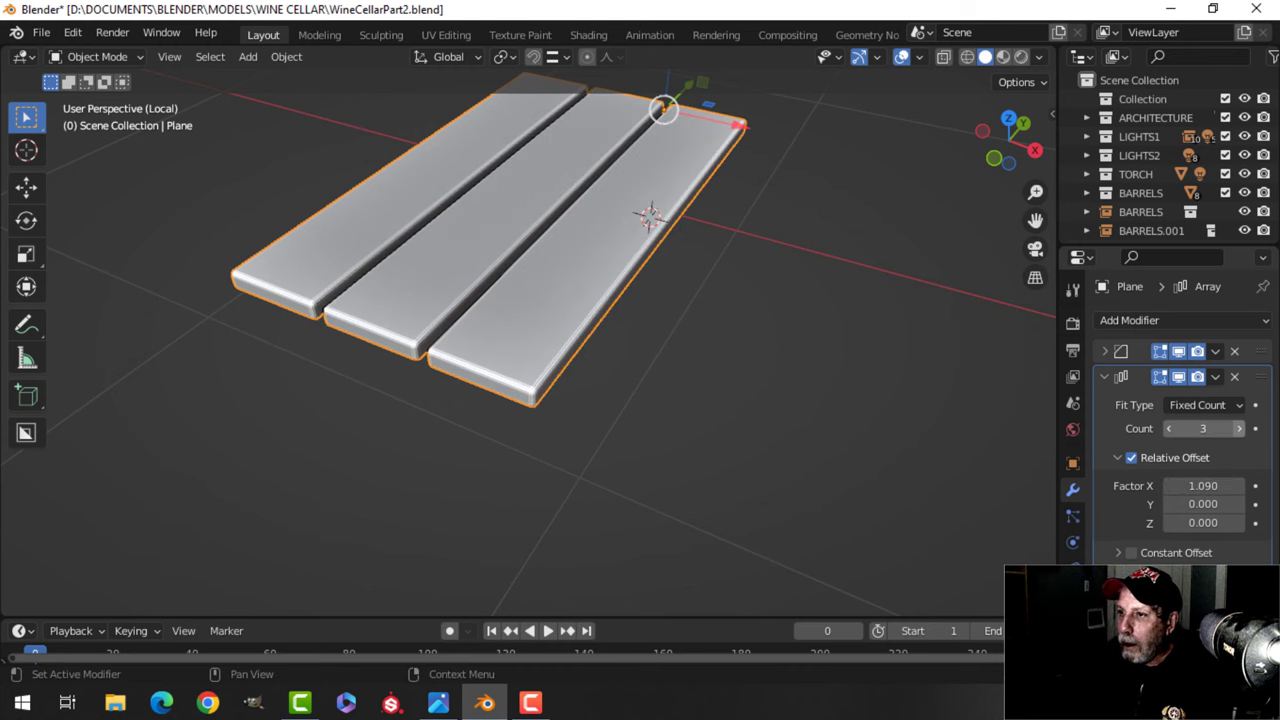
{"action": "left_click", "coordinate": [1238, 428]}
{"action": "left_click", "coordinate": [1238, 428]}
{"action": "left_click", "coordinate": [1238, 428]}
{"action": "scroll", "coordinate": [886, 436], "scroll_direction": "down", "scroll_amount": 3}
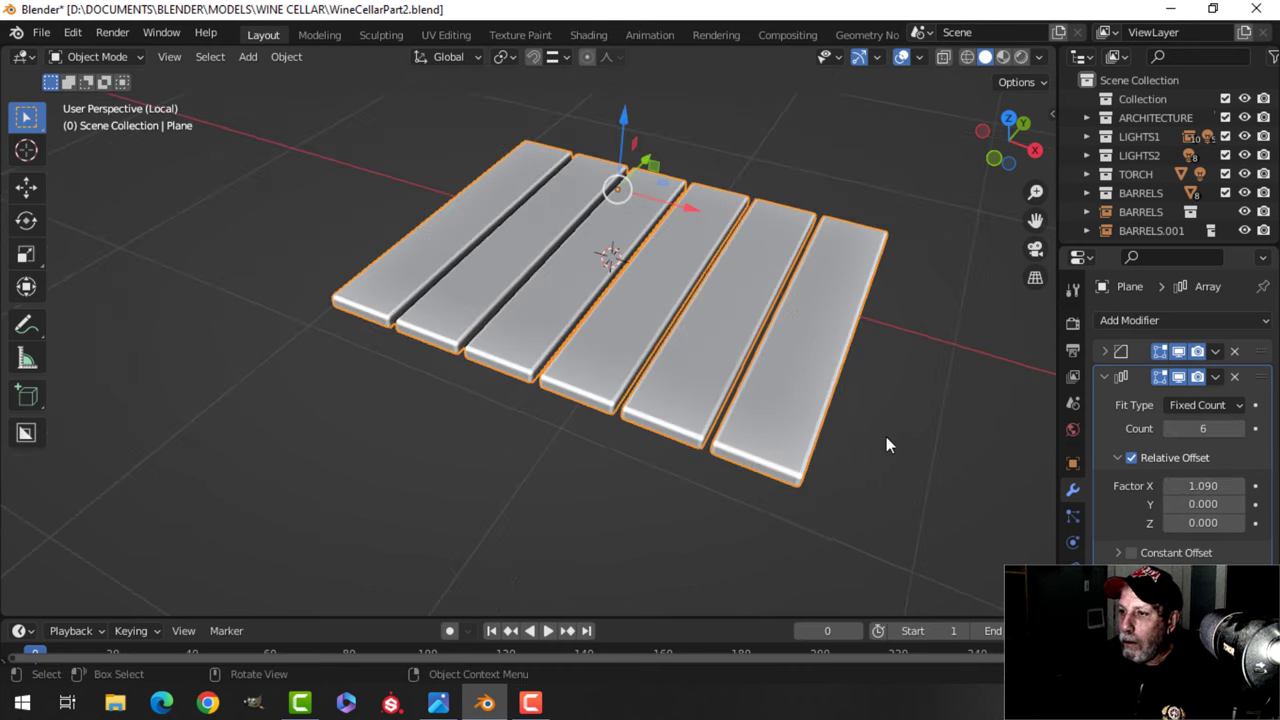
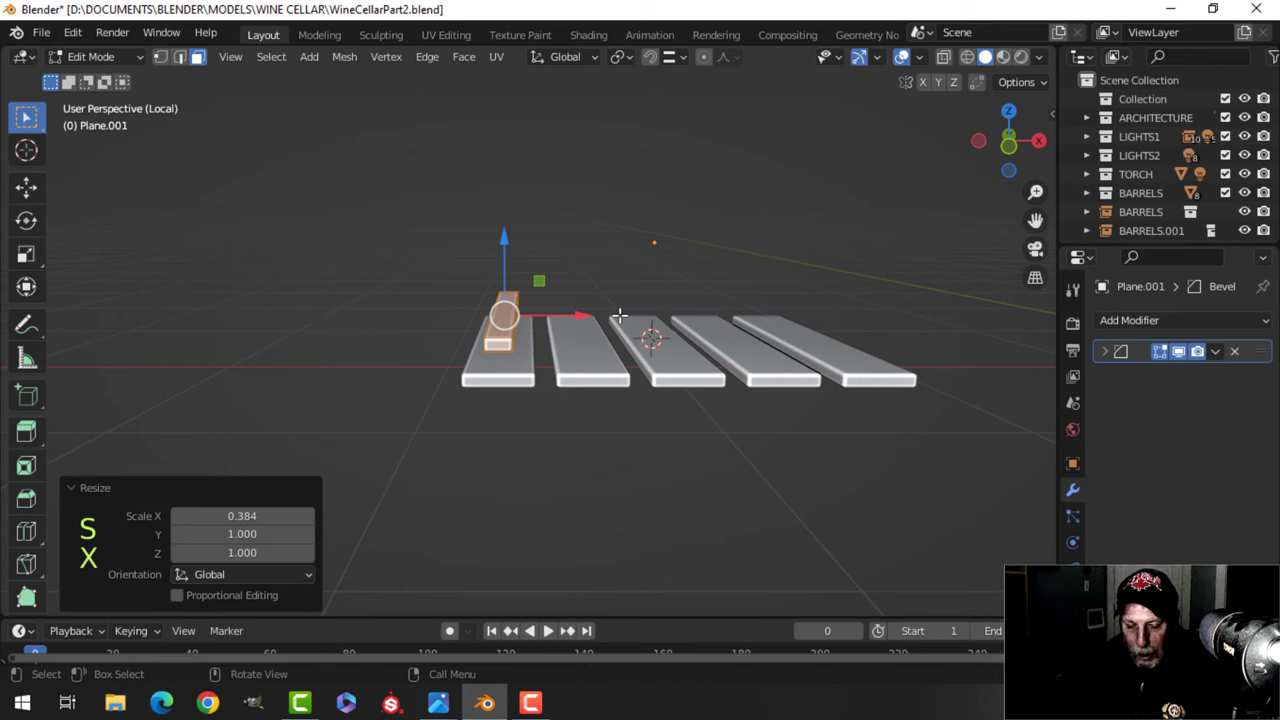
Thicken the narrow board above the slats by scaling it about 1.81 along Z.
{"action": "key", "text": "s"}
{"action": "key", "text": "z"}
{"action": "left_click", "coordinate": [705, 347]}
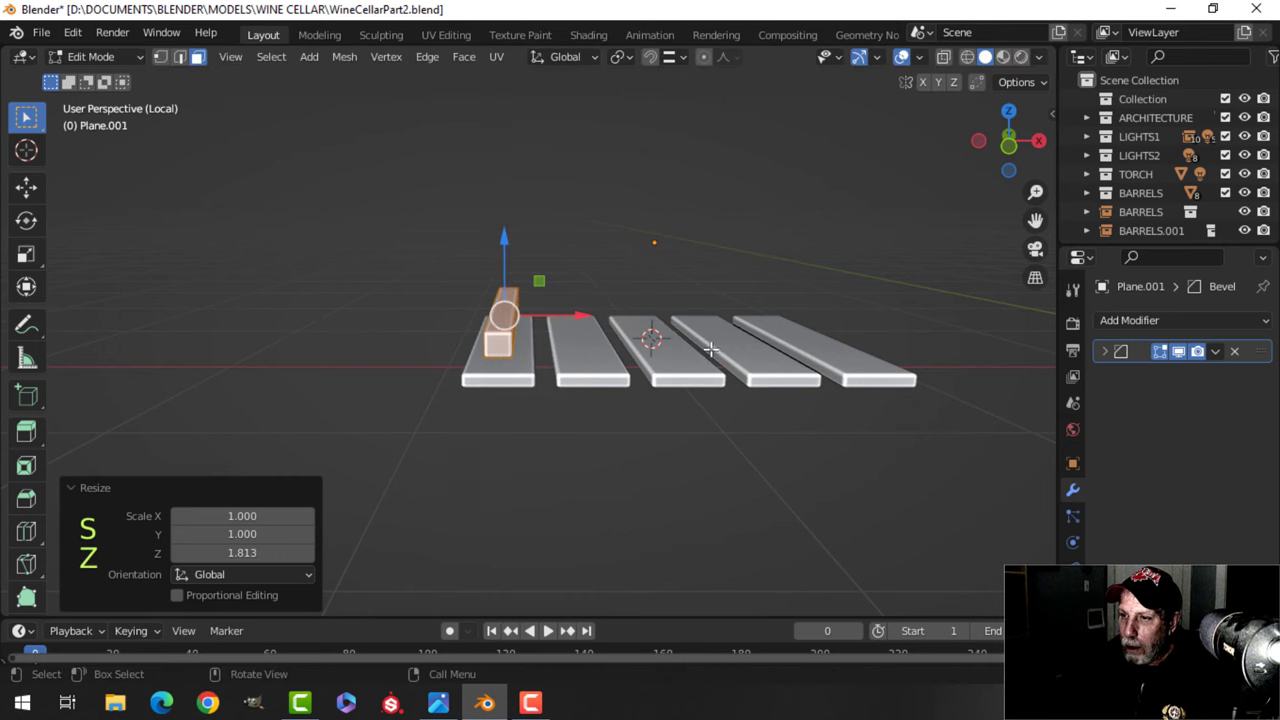
Rotate the narrow beam 90° about Z and move it across the slats near their front ends.
{"action": "middle_click_drag", "start_coordinate": [705, 347], "coordinate": [708, 378]}
{"action": "key", "text": "r"}
{"action": "key", "text": "z"}
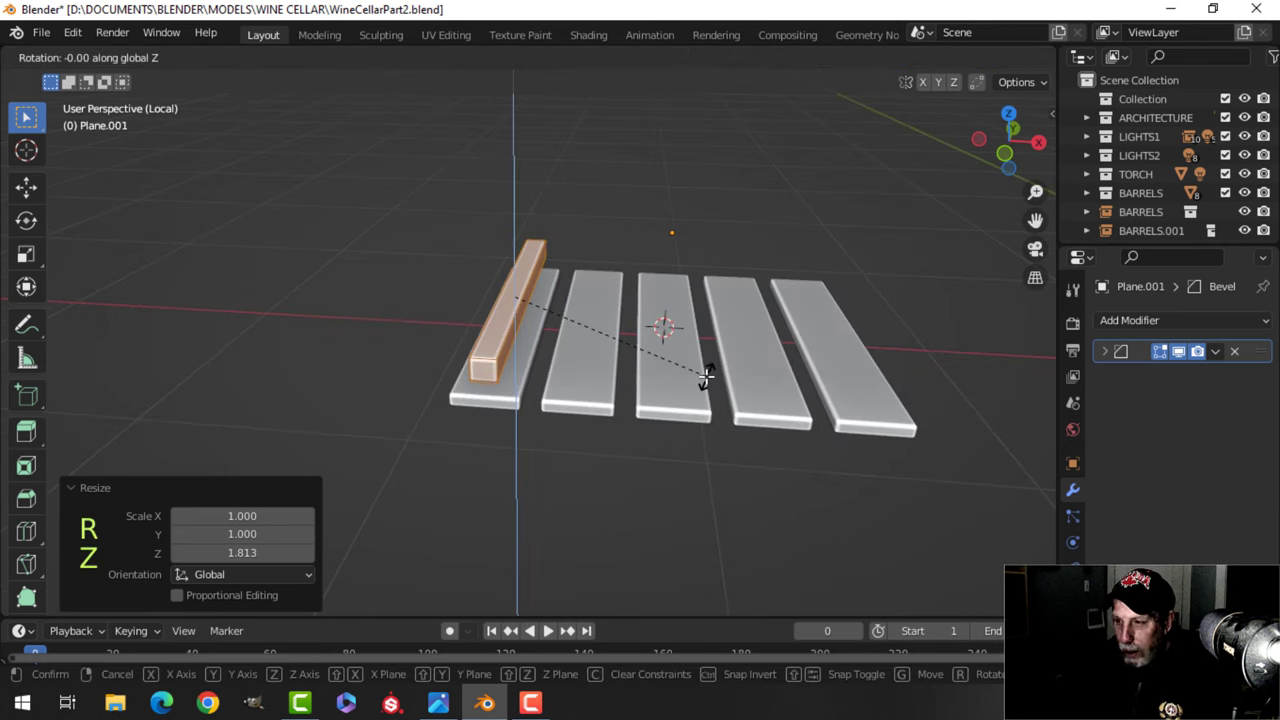
{"action": "key", "text": "9"}
{"action": "key", "text": "0"}
{"action": "left_click", "coordinate": [695, 377]}
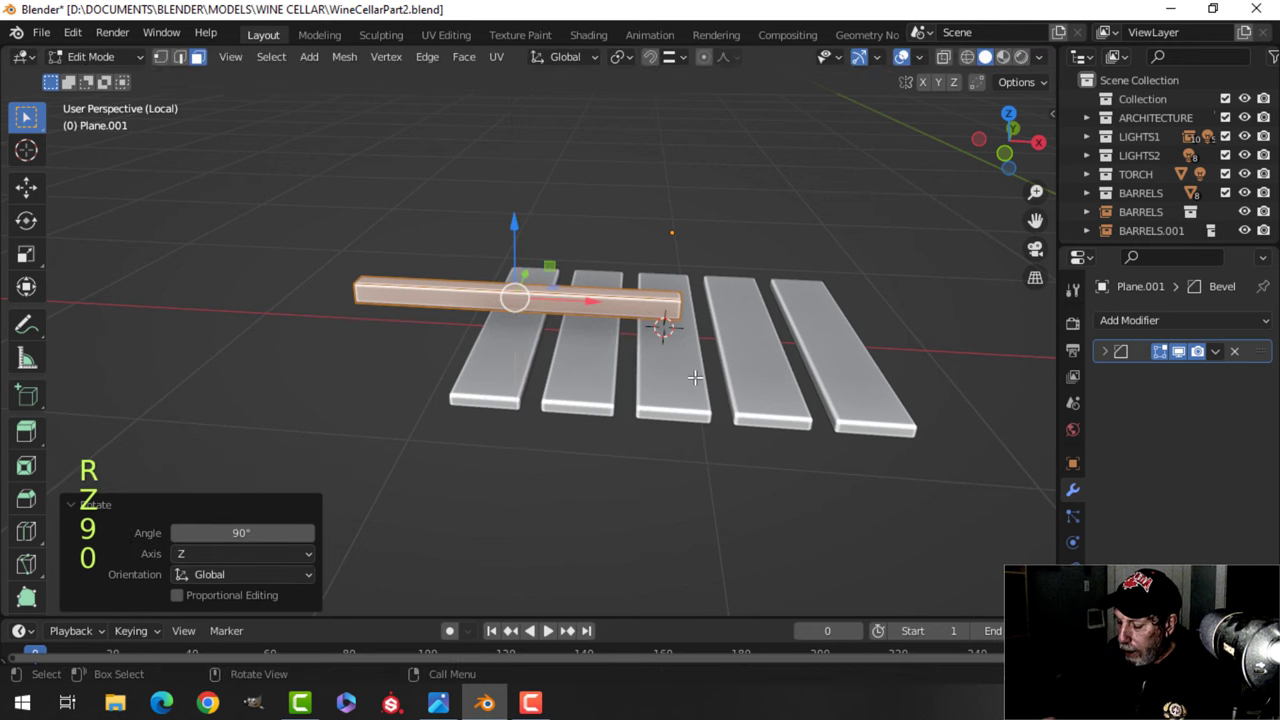
{"action": "key", "text": "KP_7"}
{"action": "key", "text": "g"}
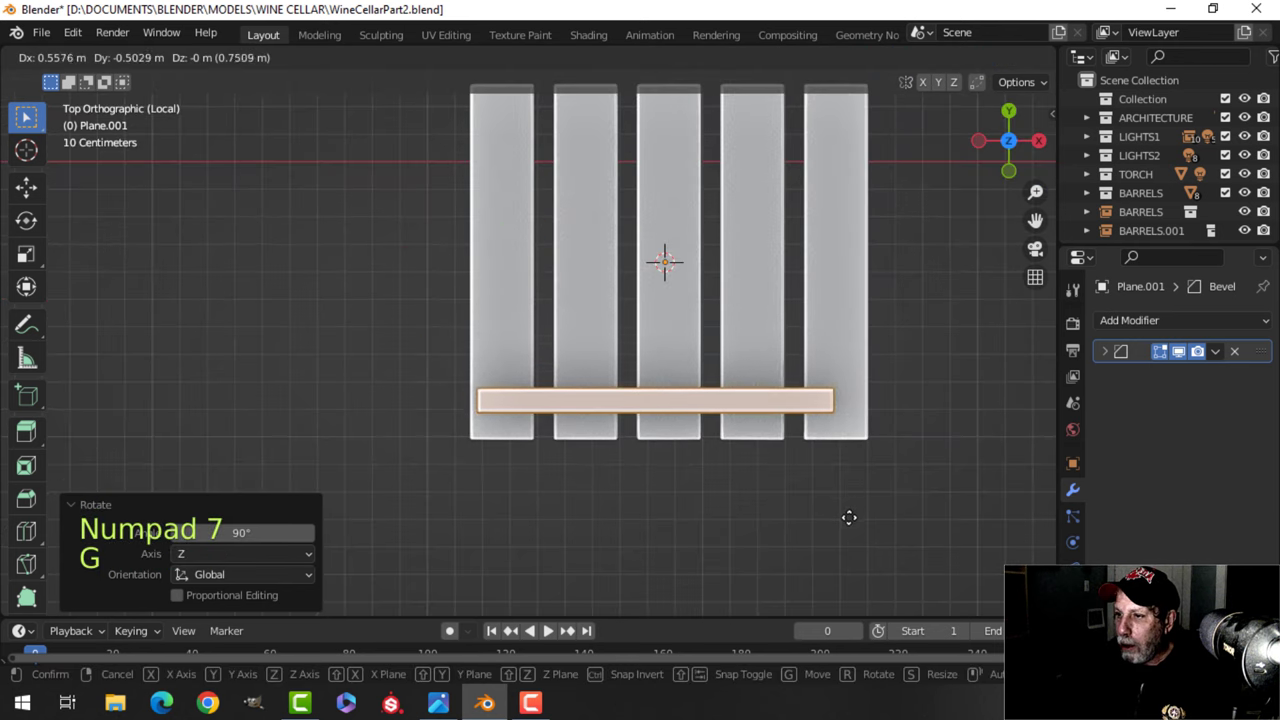
{"action": "left_click", "coordinate": [856, 526]}
Lengthen the beam along X to span all five slats and lower it about 0.168 m beneath them.
{"action": "key", "text": "s"}
{"action": "key", "text": "x"}
{"action": "left_click", "coordinate": [880, 460]}
{"action": "middle_click_drag", "start_coordinate": [869, 460], "coordinate": [716, 360]}
{"action": "left_click_drag", "start_coordinate": [652, 306], "coordinate": [651, 358]}
{"action": "middle_click_drag", "start_coordinate": [830, 410], "coordinate": [692, 363]}
{"action": "middle_click_drag", "start_coordinate": [477, 394], "coordinate": [430, 335], "text": "shift"}
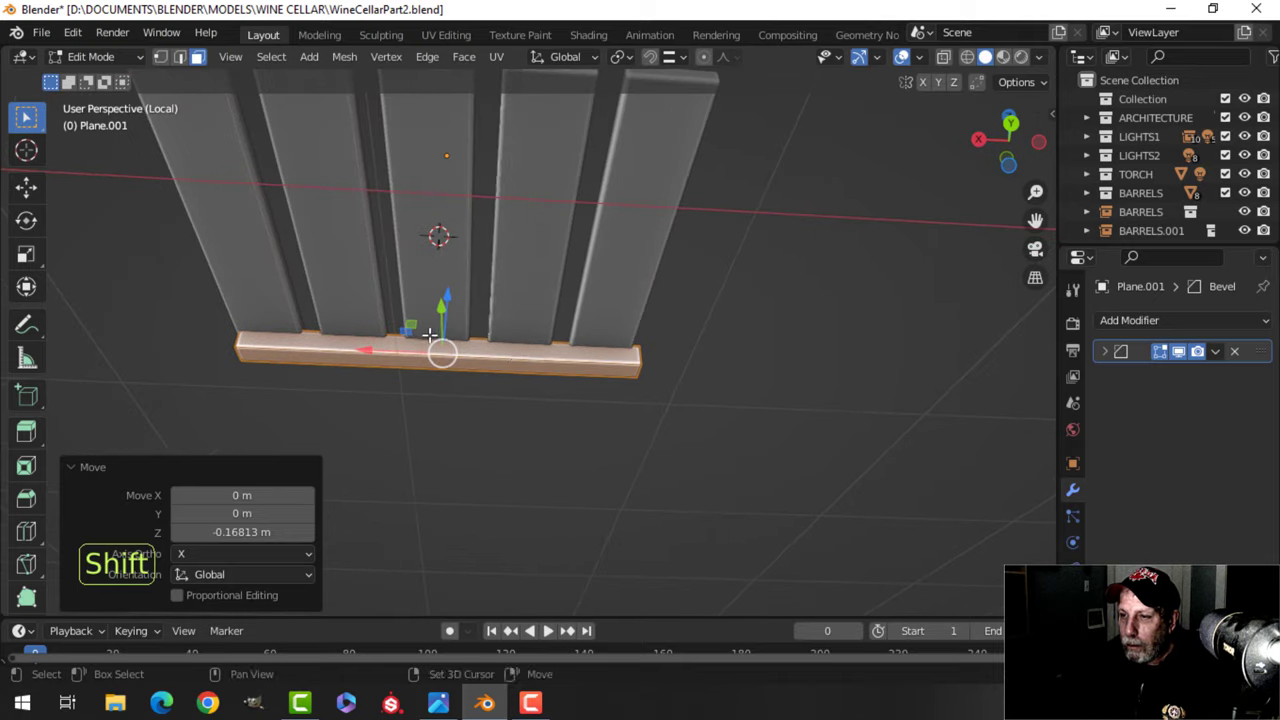
Shorten the beam to about 0.939 along X and adjust its position under the slats.
{"action": "key", "text": "s"}
{"action": "key", "text": "x"}
{"action": "left_click", "coordinate": [614, 369]}
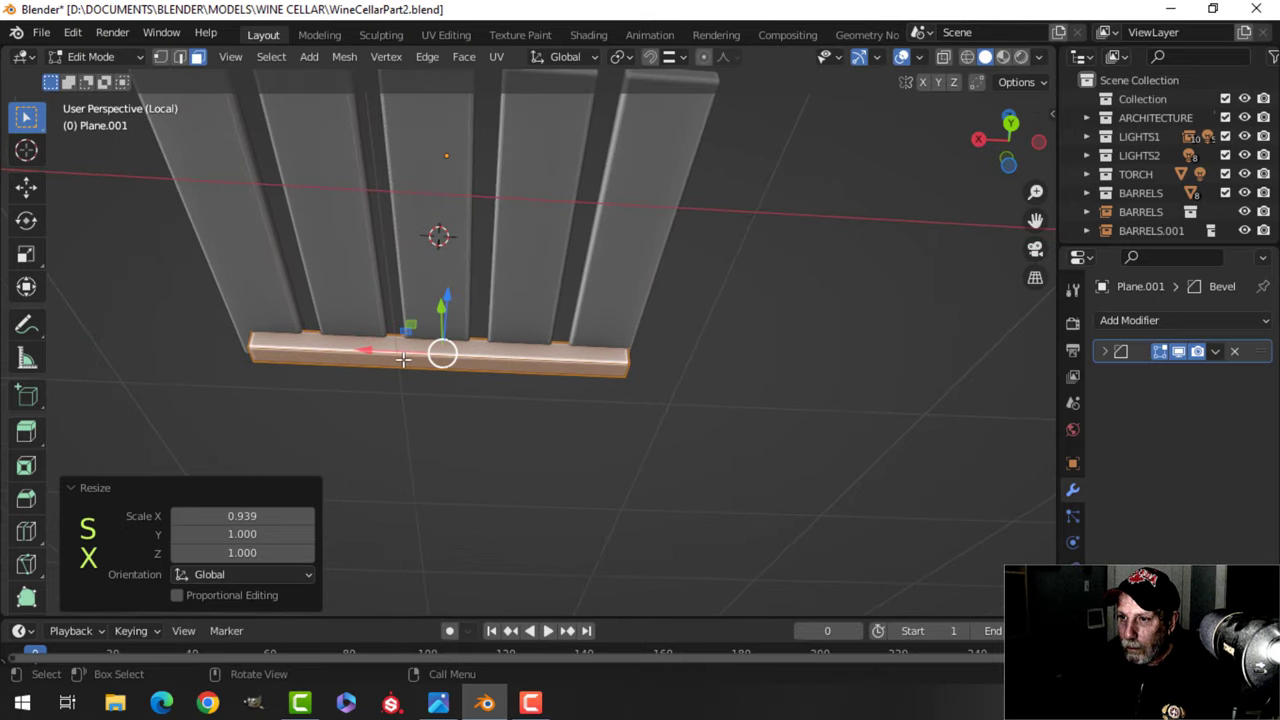
{"action": "key", "text": "g"}
{"action": "key", "text": "x"}
{"action": "left_click", "coordinate": [362, 350]}
{"action": "middle_click_drag", "start_coordinate": [362, 350], "coordinate": [520, 252]}
{"action": "left_click_drag", "start_coordinate": [520, 252], "coordinate": [524, 256]}
{"action": "middle_click_drag", "start_coordinate": [646, 280], "coordinate": [645, 331]}
Duplicate the beam about 1.115 m along Y to support the opposite ends of the slats.
{"action": "key", "text": "shift+d"}
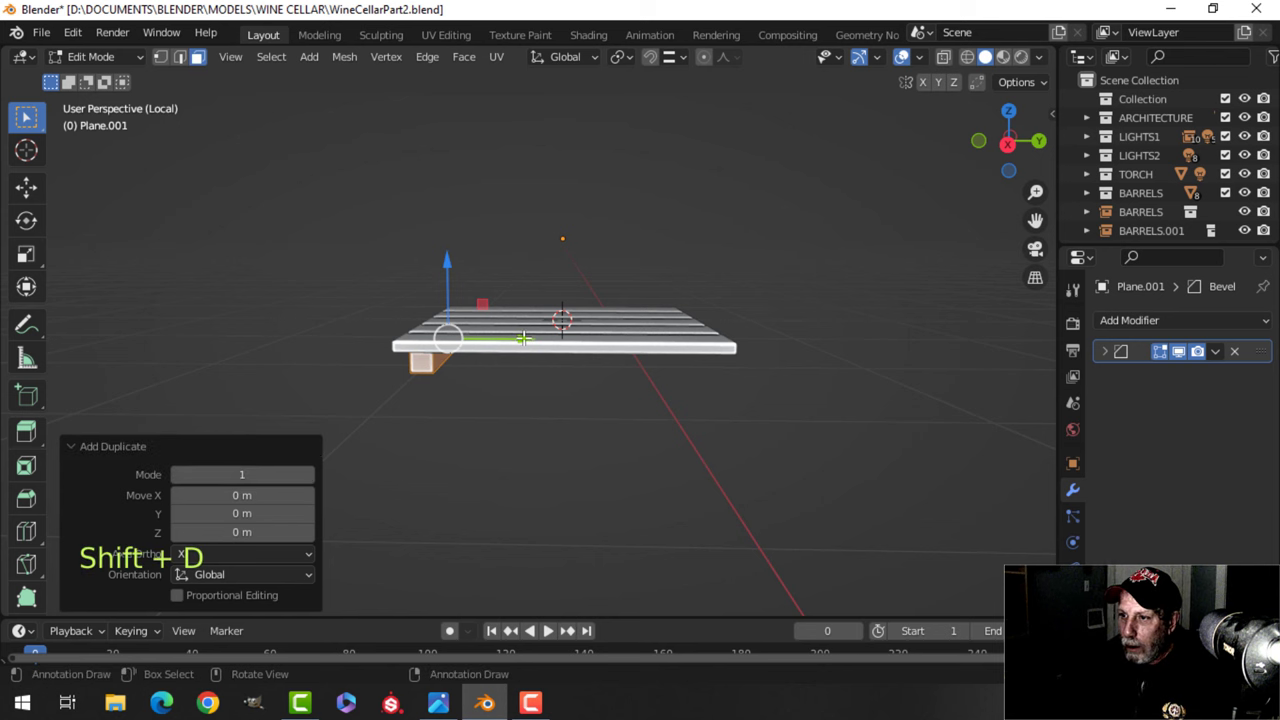
{"action": "key", "text": "y"}
{"action": "left_click", "coordinate": [766, 349]}
{"action": "mouse_move", "coordinate": [766, 349]}
{"action": "middle_mouse_down"}
{"action": "mouse_move", "coordinate": [731, 329]}
{"action": "mouse_move", "coordinate": [800, 397]}
{"action": "mouse_move", "coordinate": [781, 356]}
{"action": "middle_mouse_up"}
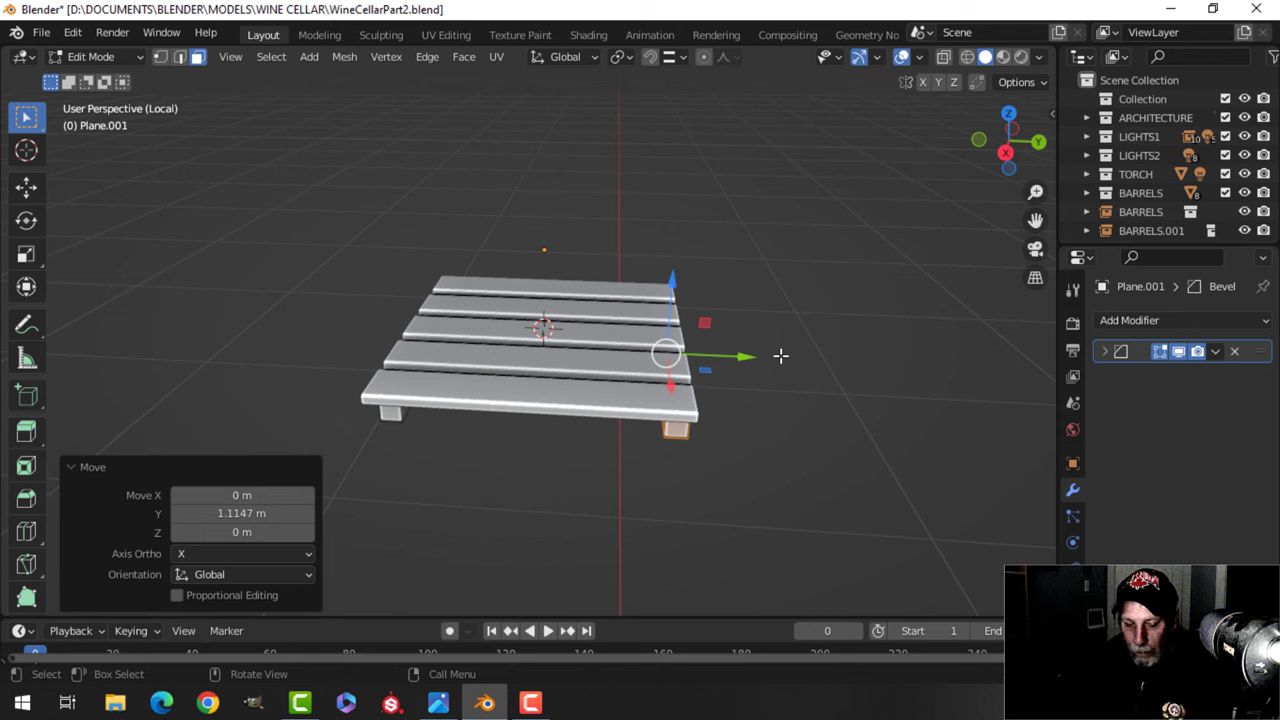
Duplicate the beam about 0.54 m back along Y to place a third one under the middle of the slats.
{"action": "key", "text": "shift+d"}
{"action": "key", "text": "y"}
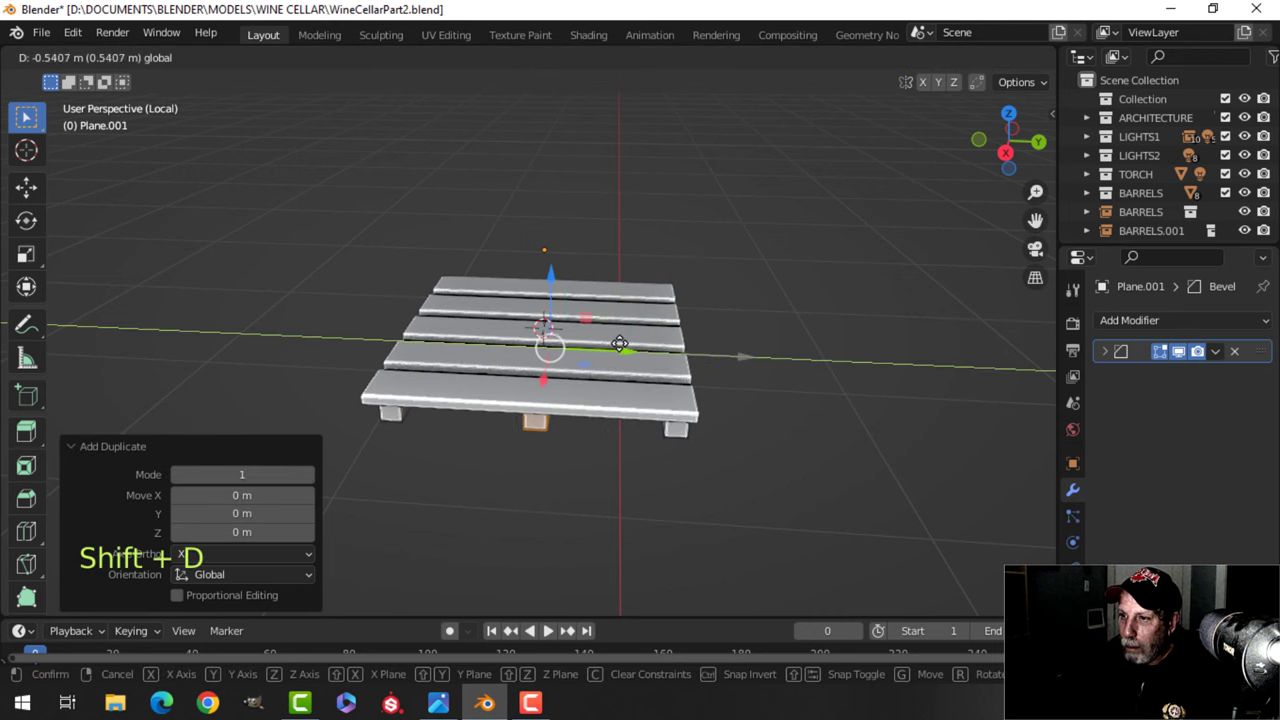
{"action": "left_click", "coordinate": [618, 342]}
{"action": "middle_click_drag", "start_coordinate": [618, 342], "coordinate": [545, 383]}
{"action": "key", "text": "Tab"}
{"action": "key", "text": "alt+a"}
{"action": "scroll", "coordinate": [673, 405], "scroll_direction": "down", "scroll_amount": 4}
{"action": "scroll", "coordinate": [735, 383], "scroll_direction": "up", "scroll_amount": 3}
{"action": "middle_click_drag", "start_coordinate": [741, 384], "coordinate": [605, 386], "text": "shift"}
{"action": "middle_click_drag", "start_coordinate": [675, 384], "coordinate": [605, 305]}
{"action": "scroll", "coordinate": [588, 381], "scroll_direction": "up", "scroll_amount": 2}
Duplicate one whole outer beam in place and rotate the copy 90° about Z.
{"action": "left_click", "coordinate": [580, 341]}
{"action": "middle_click_drag", "start_coordinate": [620, 348], "coordinate": [534, 293], "text": "shift"}
{"action": "key", "text": "Tab"}
{"action": "left_click", "coordinate": [403, 314]}
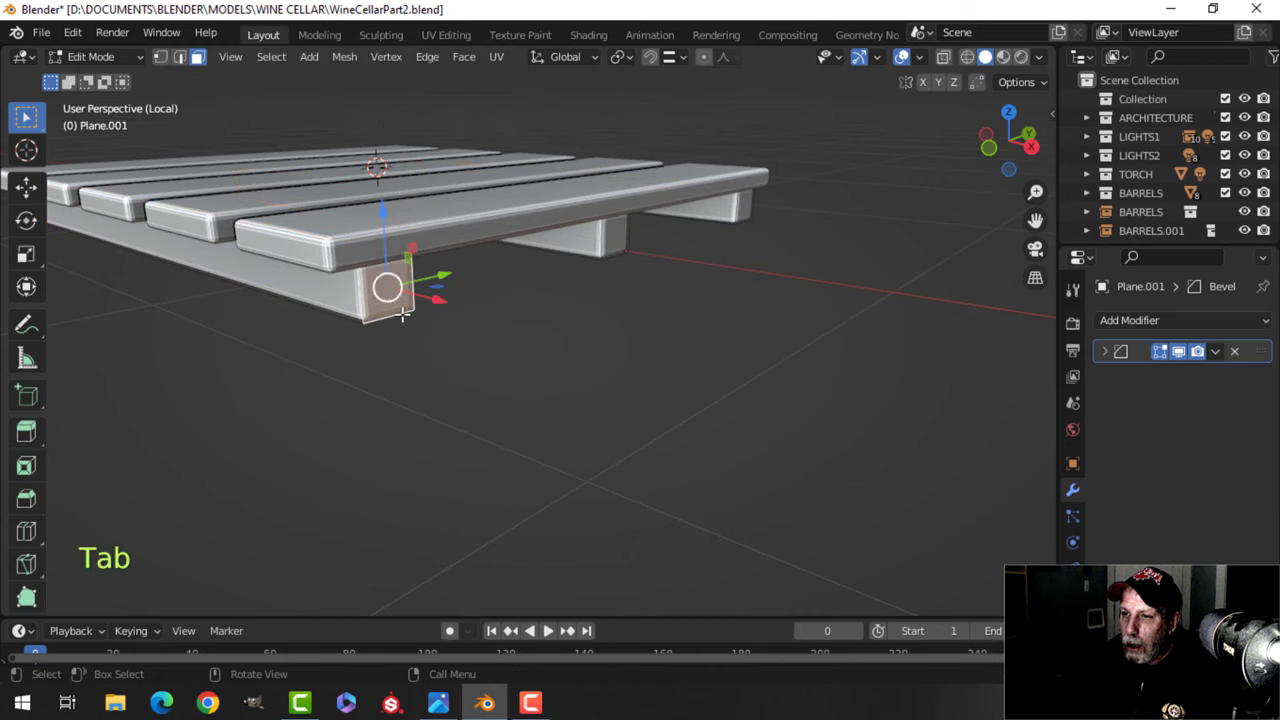
{"action": "key", "text": "ctrl+l"}
{"action": "middle_click_drag", "start_coordinate": [476, 345], "coordinate": [486, 344]}
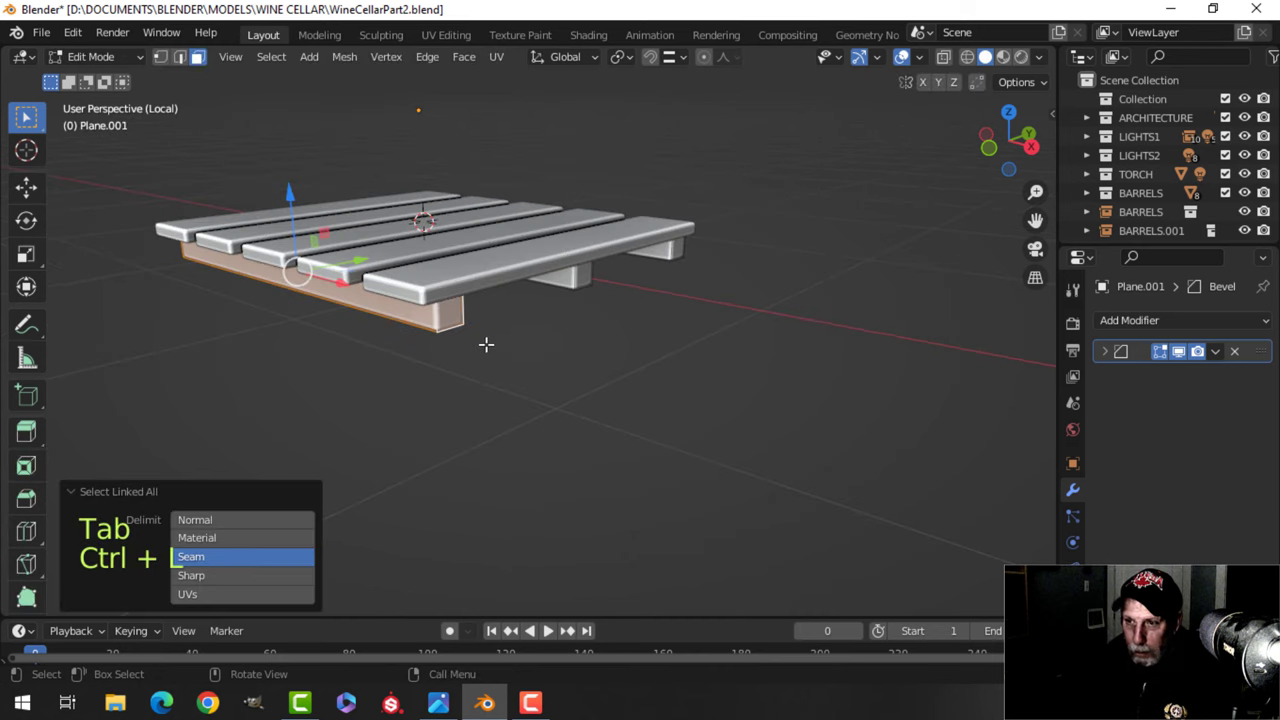
{"action": "key", "text": "shift+d"}
{"action": "right_click", "coordinate": [385, 306]}
{"action": "type", "text": "r"}
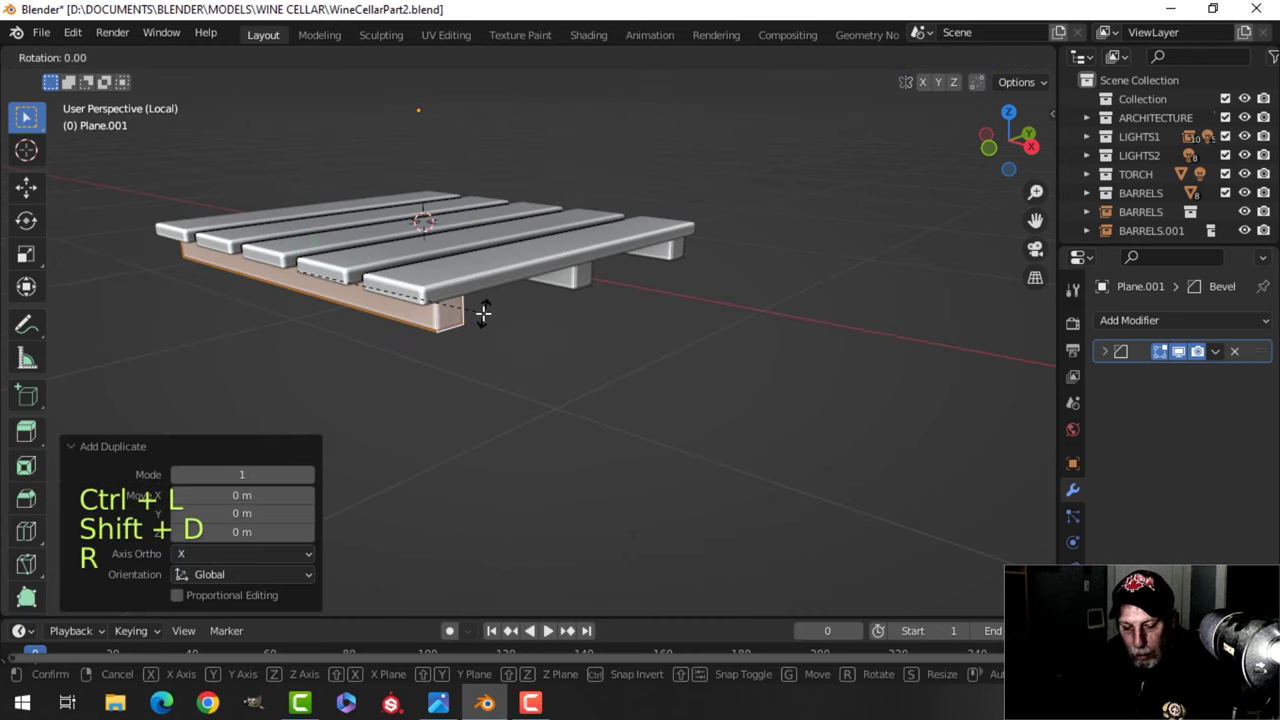
{"action": "type", "text": "z90"}
{"action": "key", "text": "Return"}
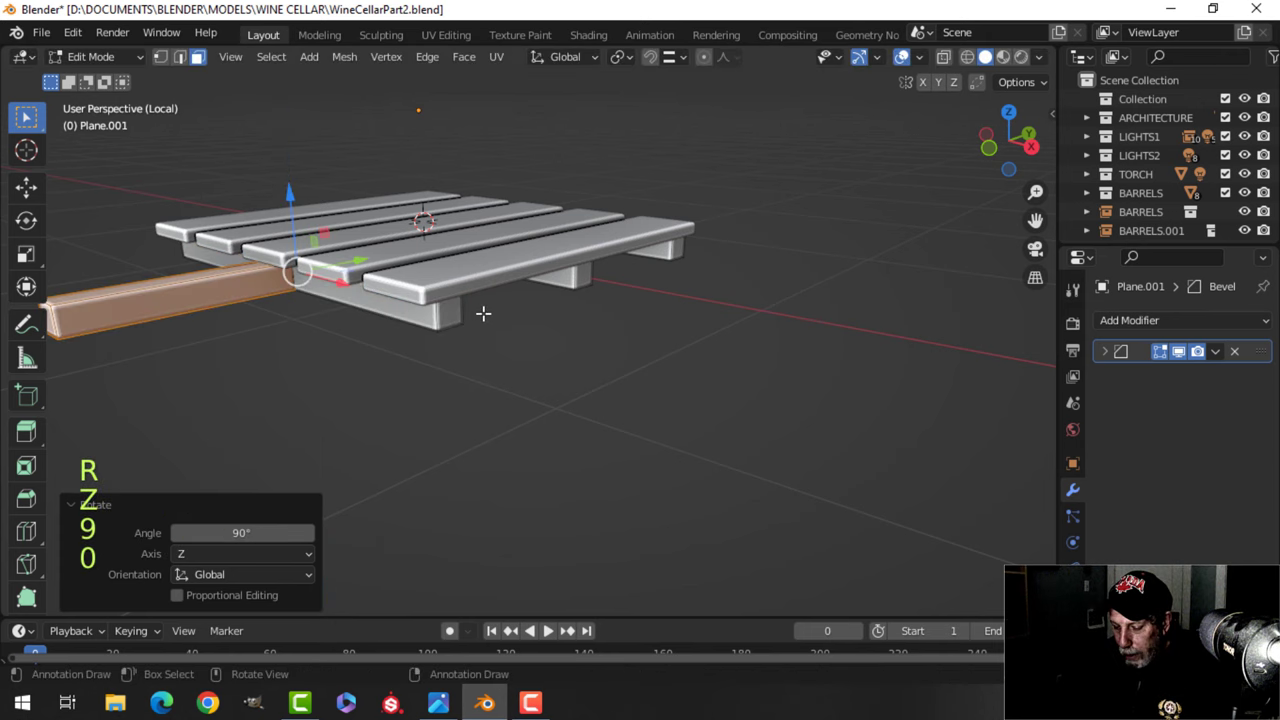
Separate the rotated beam into its own object and select it.
{"action": "key", "text": "p"}
{"action": "left_click", "coordinate": [478, 314]}
{"action": "key", "text": "Tab"}
{"action": "left_click", "coordinate": [252, 302]}
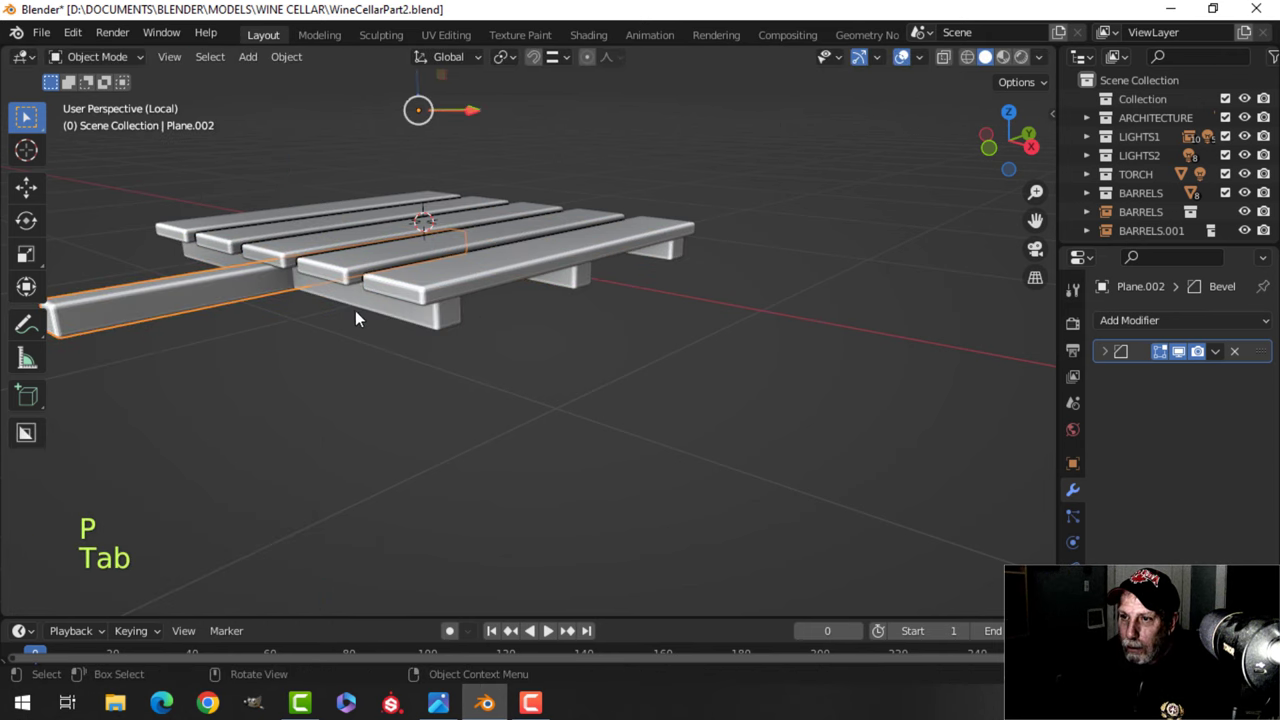
Move the separated beam alongside the pallet's outer slat and narrow it to about 0.70 along X.
{"action": "key", "text": "Tab"}
{"action": "key", "text": "a"}
{"action": "key", "text": "KP_7"}
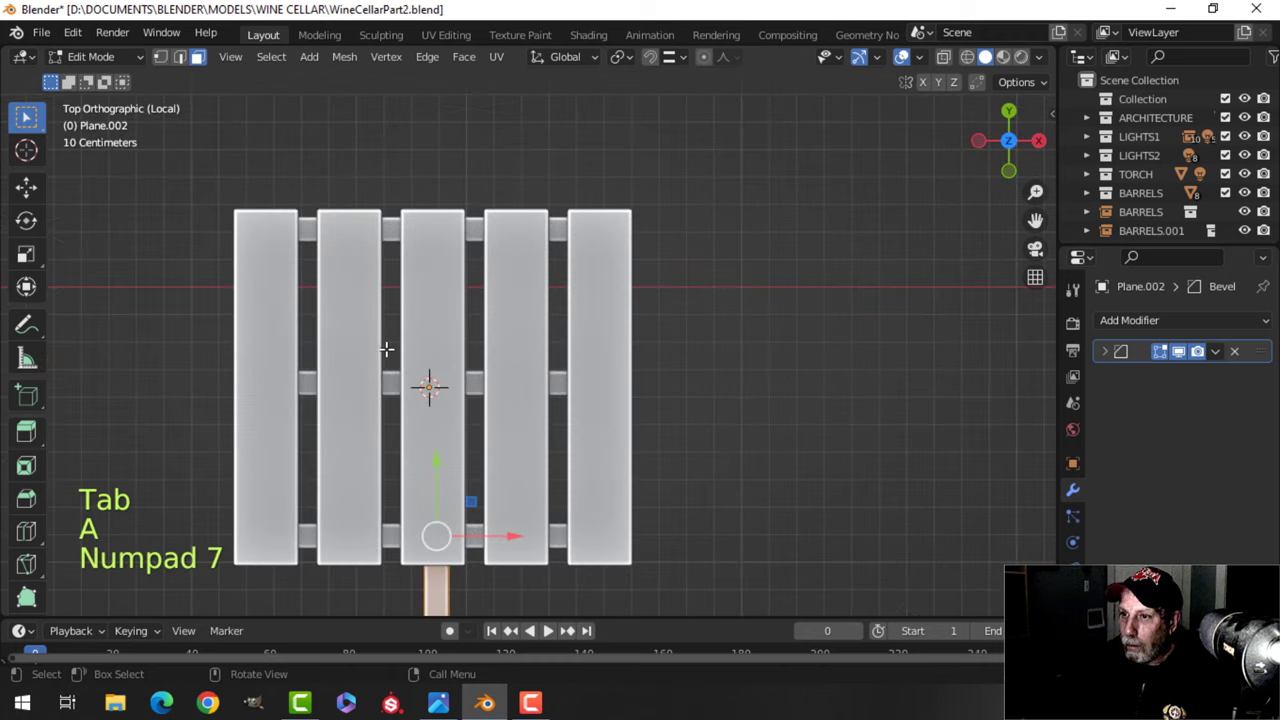
{"action": "key", "text": "g"}
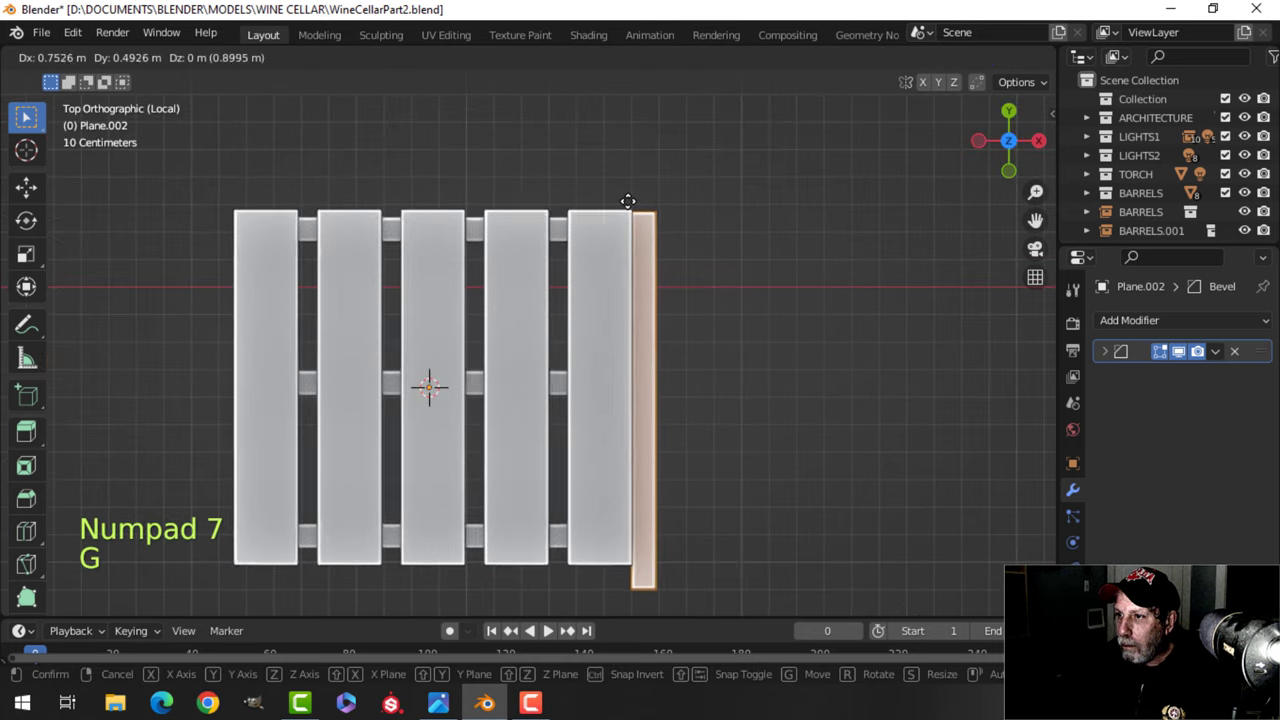
{"action": "left_click", "coordinate": [627, 202]}
{"action": "middle_click_drag", "start_coordinate": [695, 229], "coordinate": [634, 204], "text": "shift"}
{"action": "key", "text": "s"}
{"action": "key", "text": "x"}
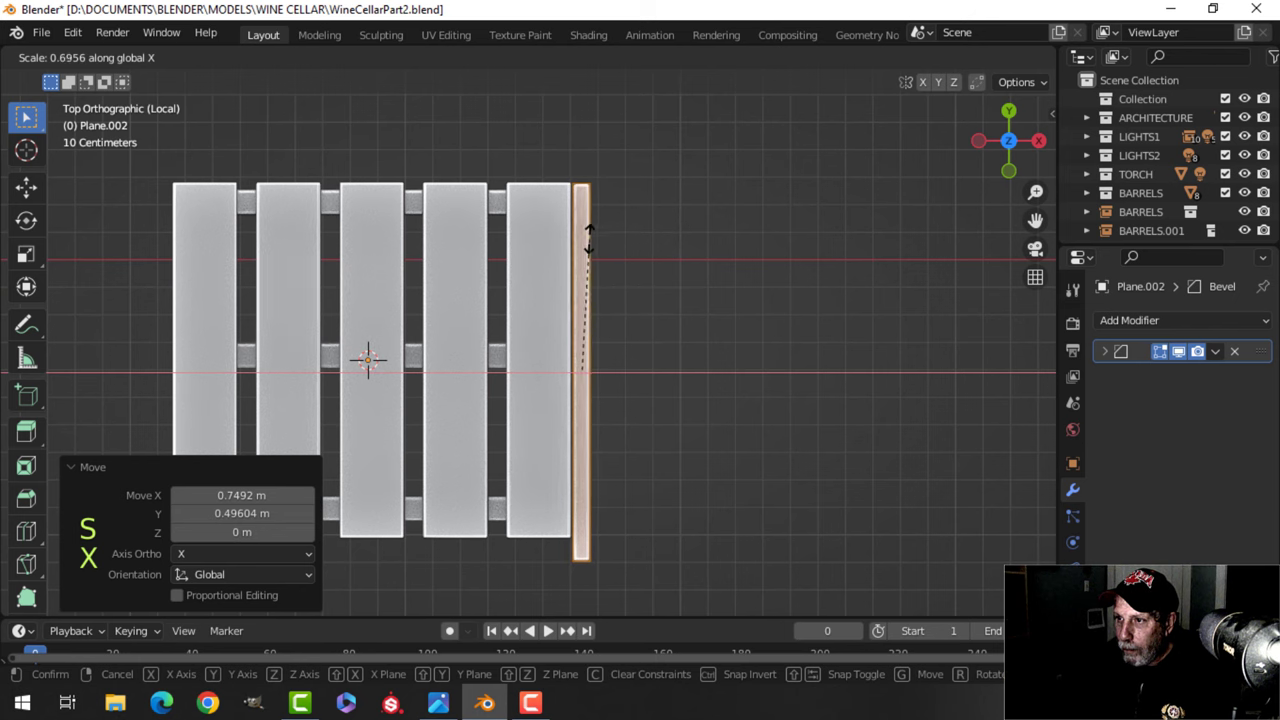
{"action": "left_click", "coordinate": [590, 229]}
Shift the separated beam inward along X by about 0.03 m and another 0.07 m, under the outer slat.
{"action": "middle_click_drag", "start_coordinate": [683, 286], "coordinate": [490, 215]}
{"action": "scroll", "coordinate": [490, 215], "scroll_direction": "up", "scroll_amount": 3}
{"action": "middle_click_drag", "start_coordinate": [585, 325], "coordinate": [555, 330], "text": "shift"}
{"action": "middle_click_drag", "start_coordinate": [555, 330], "coordinate": [751, 270]}
{"action": "key", "text": "g"}
{"action": "key", "text": "x"}
{"action": "left_click", "coordinate": [678, 254]}
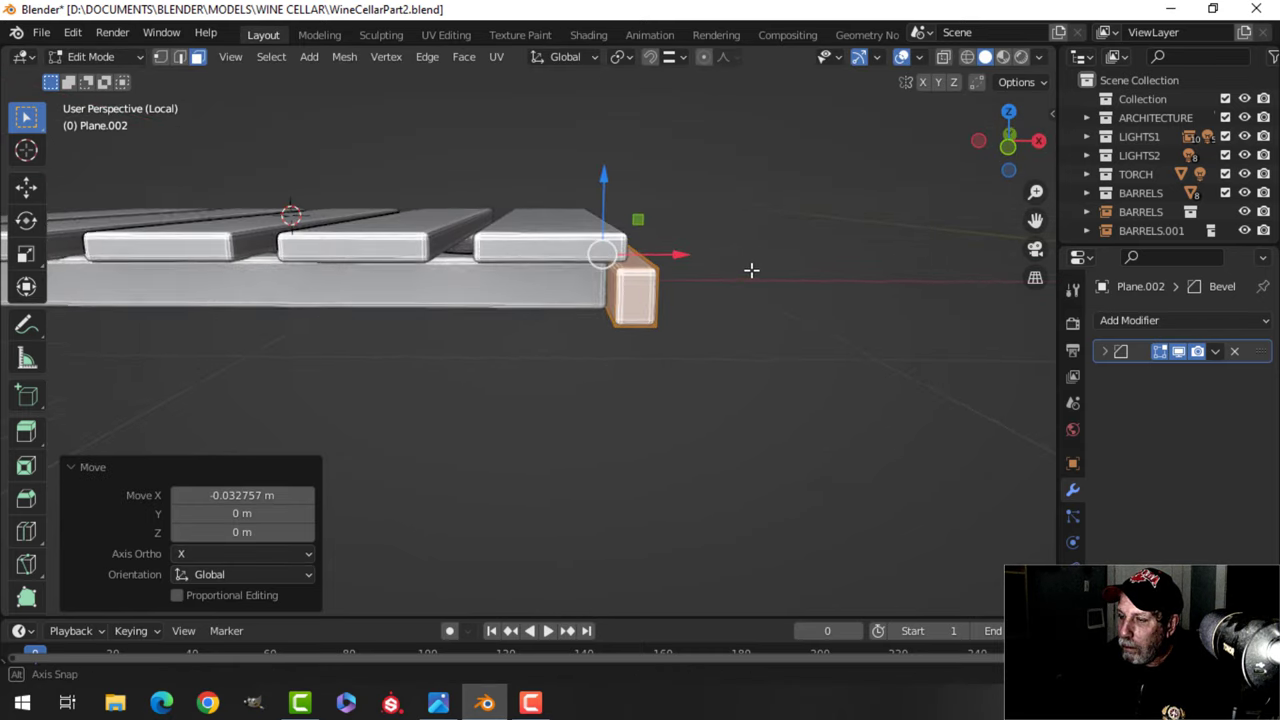
{"action": "key", "text": "g"}
{"action": "key", "text": "x"}
{"action": "left_click", "coordinate": [642, 258]}
{"action": "middle_click_drag", "start_coordinate": [642, 258], "coordinate": [666, 309]}
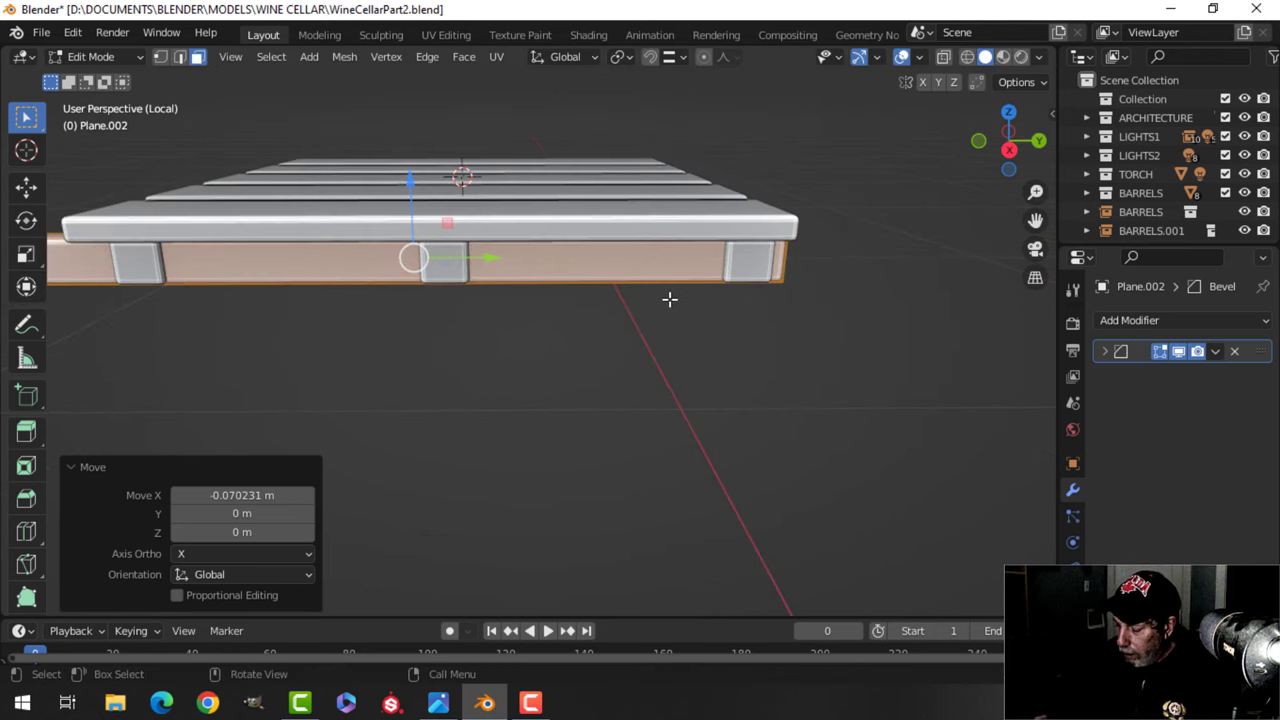
Shorten the separated beam to about 0.906 along Y and recenter it along the pallet's depth.
{"action": "key", "text": "KP_3"}
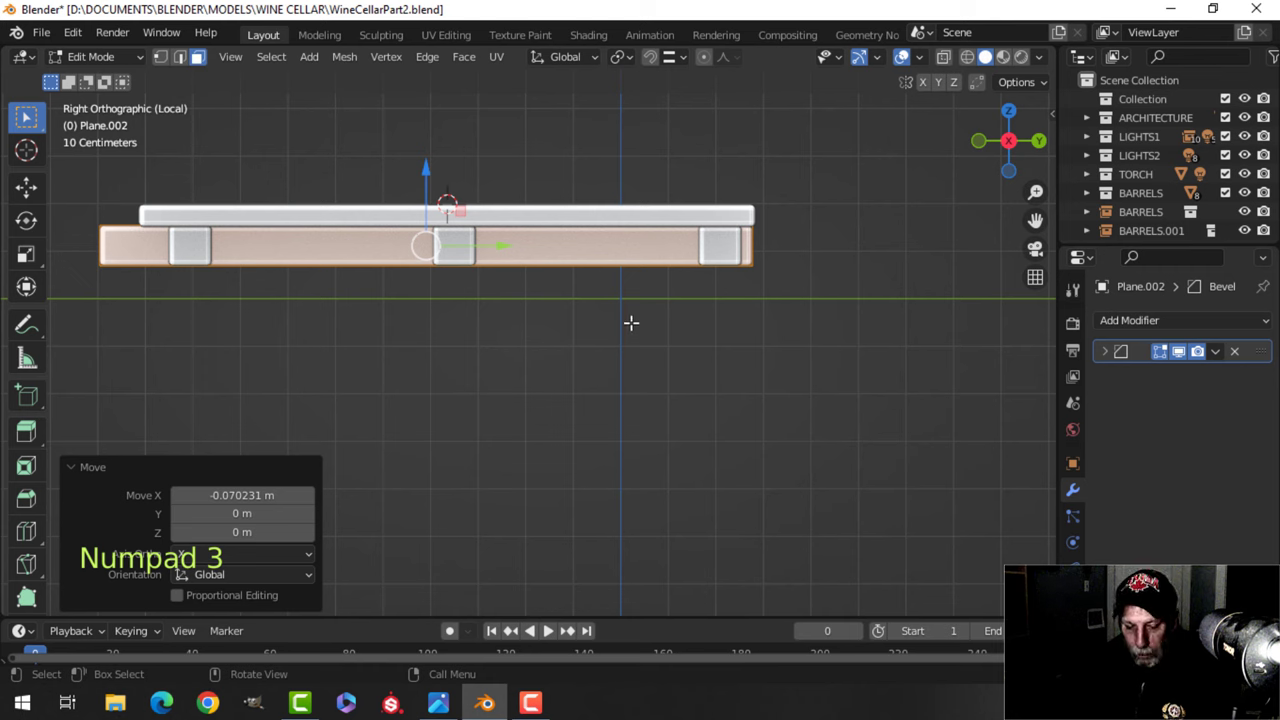
{"action": "key", "text": "s"}
{"action": "key", "text": "y"}
{"action": "left_click", "coordinate": [608, 321]}
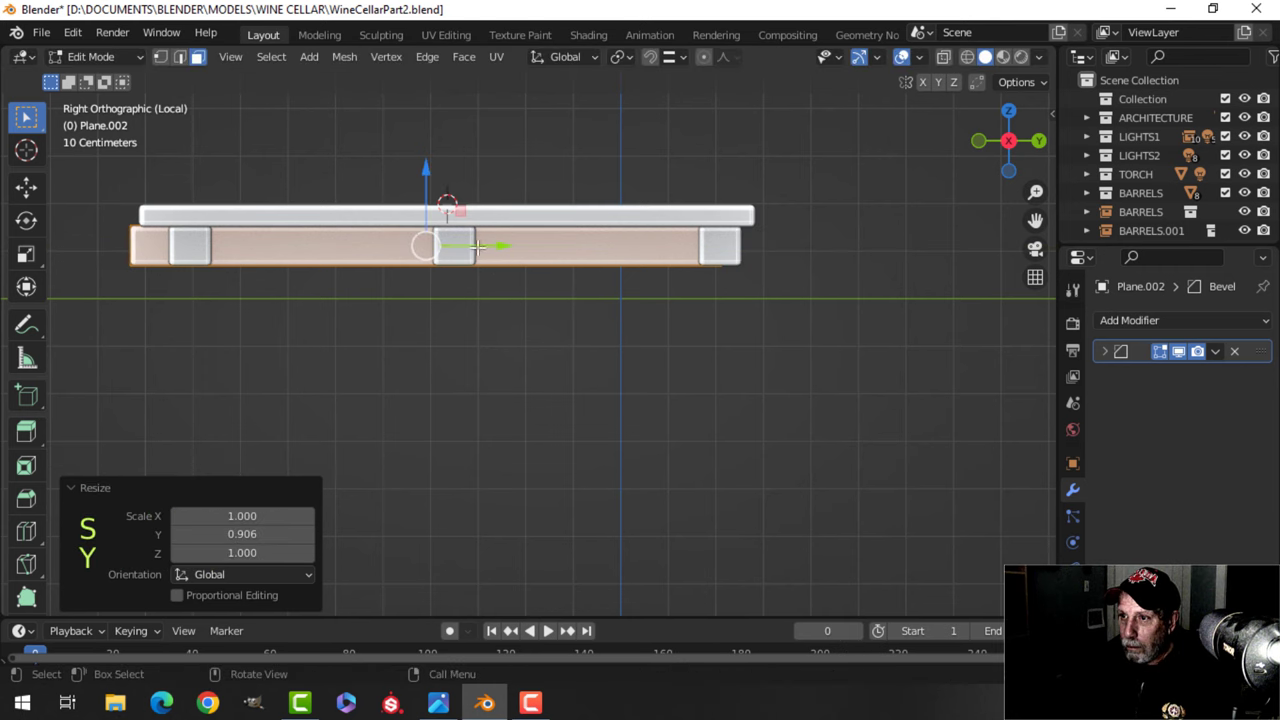
{"action": "left_click_drag", "start_coordinate": [489, 247], "coordinate": [507, 244]}
Lower the beam about 0.079 m below the cross beams, center it along Y and shift it 0.031 m inward along X.
{"action": "left_click_drag", "start_coordinate": [446, 177], "coordinate": [437, 214]}
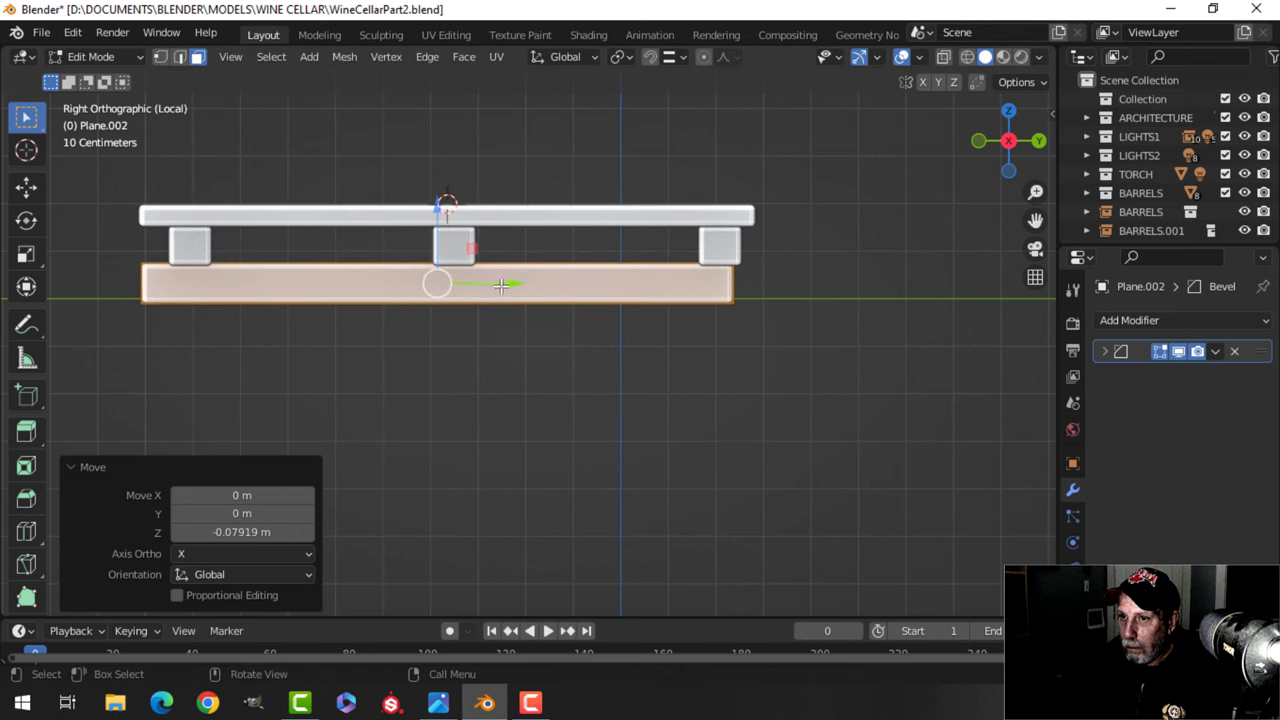
{"action": "left_click_drag", "start_coordinate": [500, 285], "coordinate": [505, 287]}
{"action": "middle_click_drag", "start_coordinate": [505, 287], "coordinate": [666, 314]}
{"action": "mouse_move", "coordinate": [664, 302]}
{"action": "left_mouse_down"}
{"action": "mouse_move", "coordinate": [651, 300]}
{"action": "mouse_move", "coordinate": [660, 317]}
{"action": "left_mouse_up"}
{"action": "mouse_move", "coordinate": [660, 317]}
{"action": "middle_mouse_down"}
{"action": "mouse_move", "coordinate": [589, 337]}
{"action": "mouse_move", "coordinate": [674, 330]}
{"action": "middle_mouse_up"}
Narrow the lowered runner beam to about 0.84 along X.
{"action": "key", "text": "s"}
{"action": "key", "text": "x"}
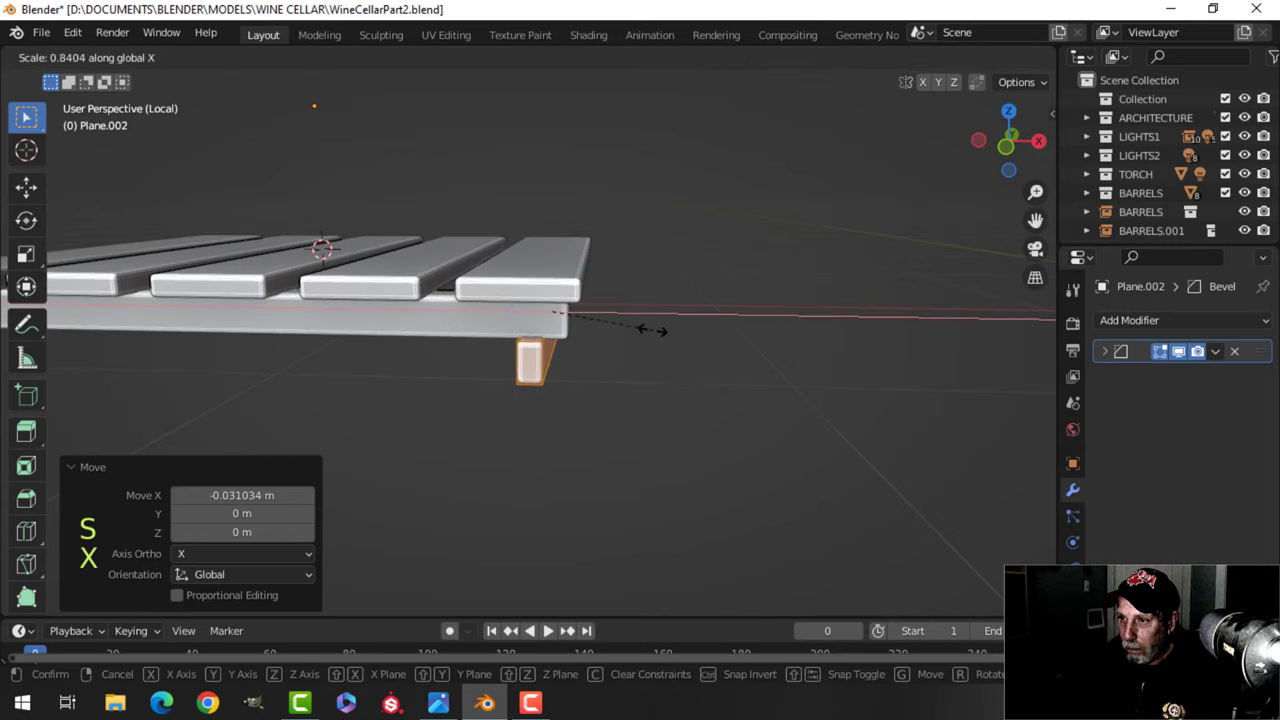
{"action": "left_click", "coordinate": [658, 327]}
{"action": "key", "text": "Tab"}
{"action": "key", "text": "alt+a"}
{"action": "scroll", "coordinate": [670, 322], "scroll_direction": "down", "scroll_amount": 3}
{"action": "middle_click_drag", "start_coordinate": [670, 311], "coordinate": [650, 364]}
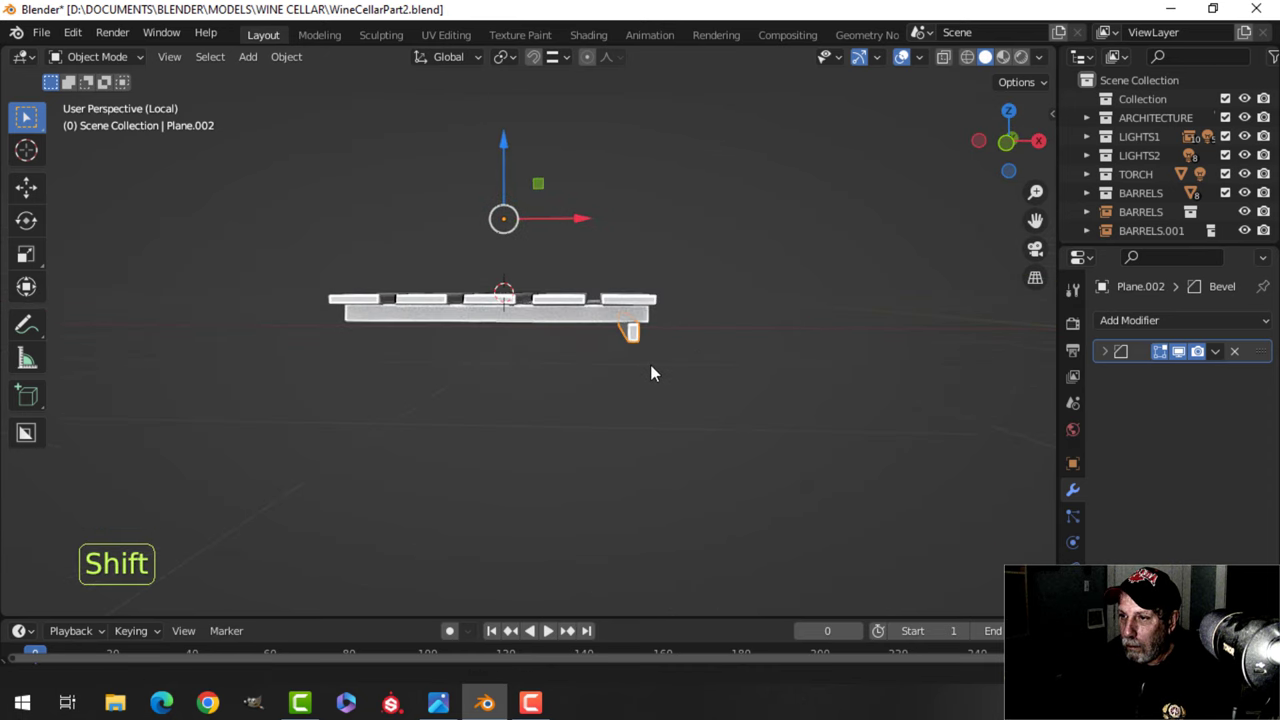
Duplicate the runner beam about 1.217 m along negative X to the pallet's opposite side and nudge it 0.018 m further out.
{"action": "key", "text": "Tab"}
{"action": "key", "text": "a"}
{"action": "key", "text": "shift+d"}
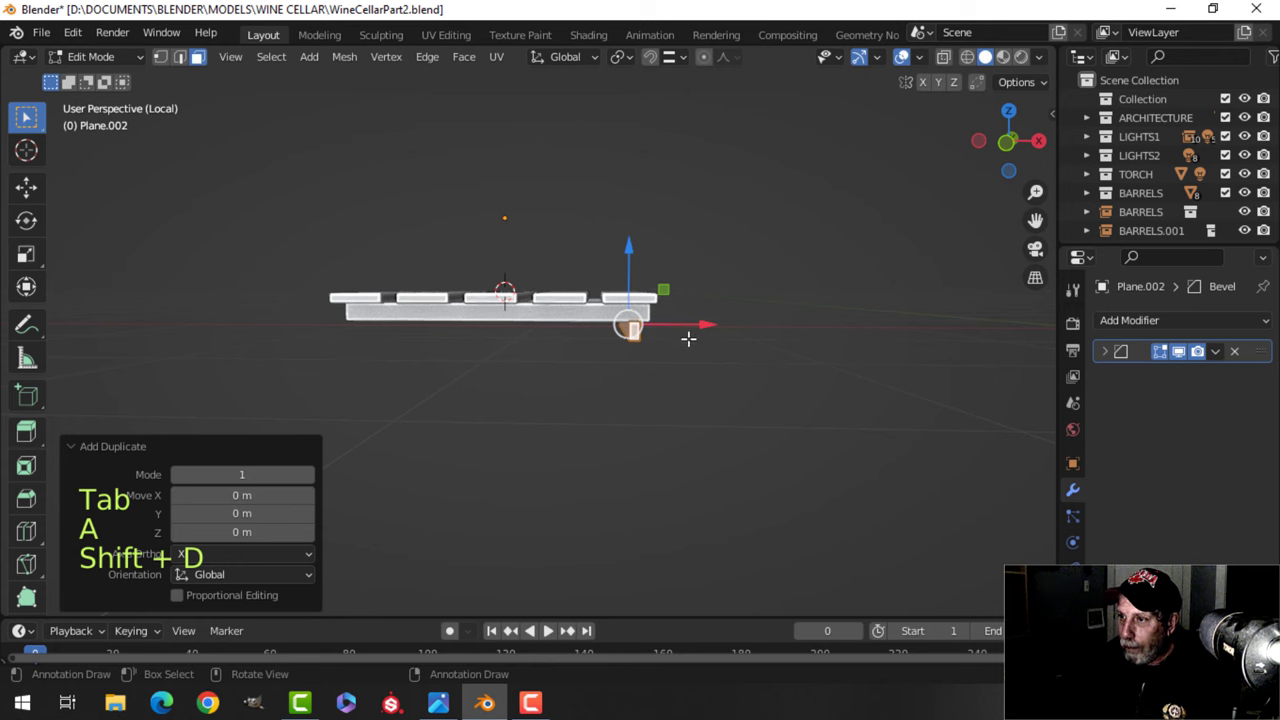
{"action": "left_click", "coordinate": [454, 361]}
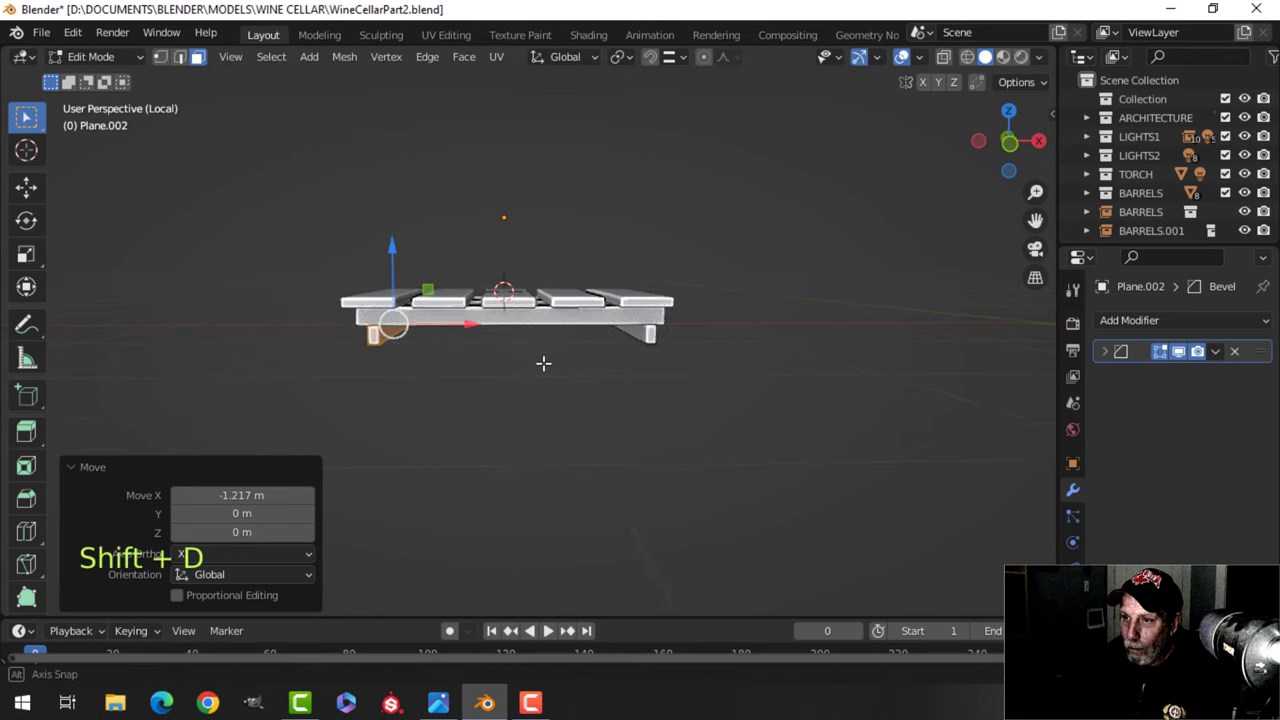
{"action": "middle_click_drag", "start_coordinate": [543, 363], "coordinate": [533, 360]}
{"action": "left_click_drag", "start_coordinate": [462, 331], "coordinate": [467, 331]}
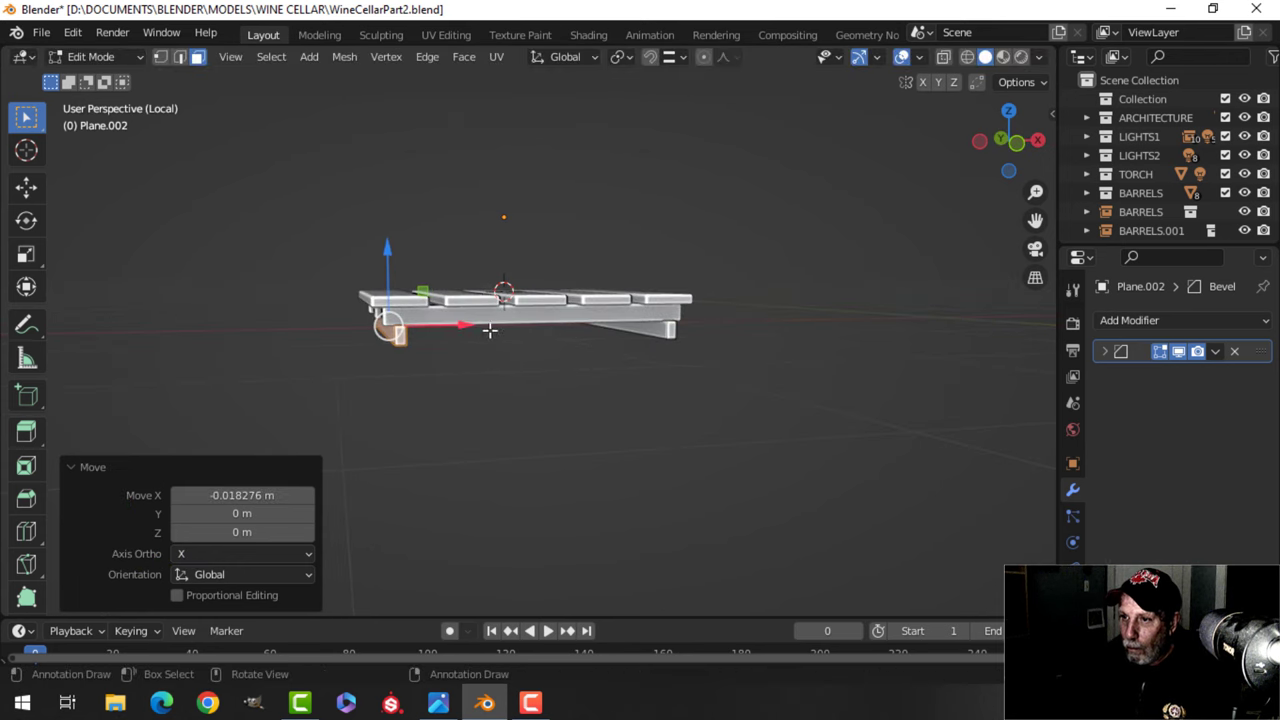
{"action": "key", "text": "Tab"}
Narrow the arrayed slats by scaling the source board to 0.952 along X.
{"action": "middle_click_drag", "start_coordinate": [545, 350], "coordinate": [505, 349]}
{"action": "key", "text": "alt+a"}
{"action": "left_click", "coordinate": [635, 307]}
{"action": "key", "text": "Tab"}
{"action": "key", "text": "a"}
{"action": "middle_click_drag", "start_coordinate": [677, 334], "coordinate": [672, 402]}
{"action": "key", "text": "s"}
{"action": "key", "text": "x"}
{"action": "key", "text": "shift"}
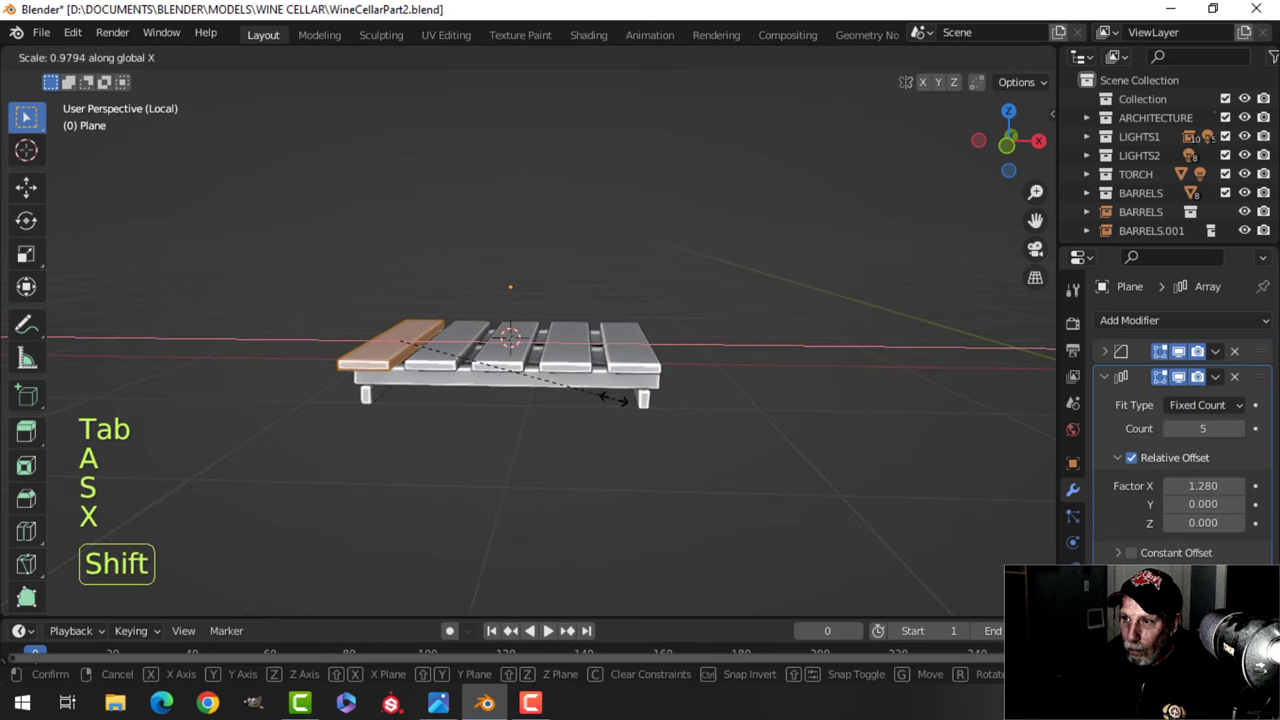
{"action": "left_click", "coordinate": [539, 372]}
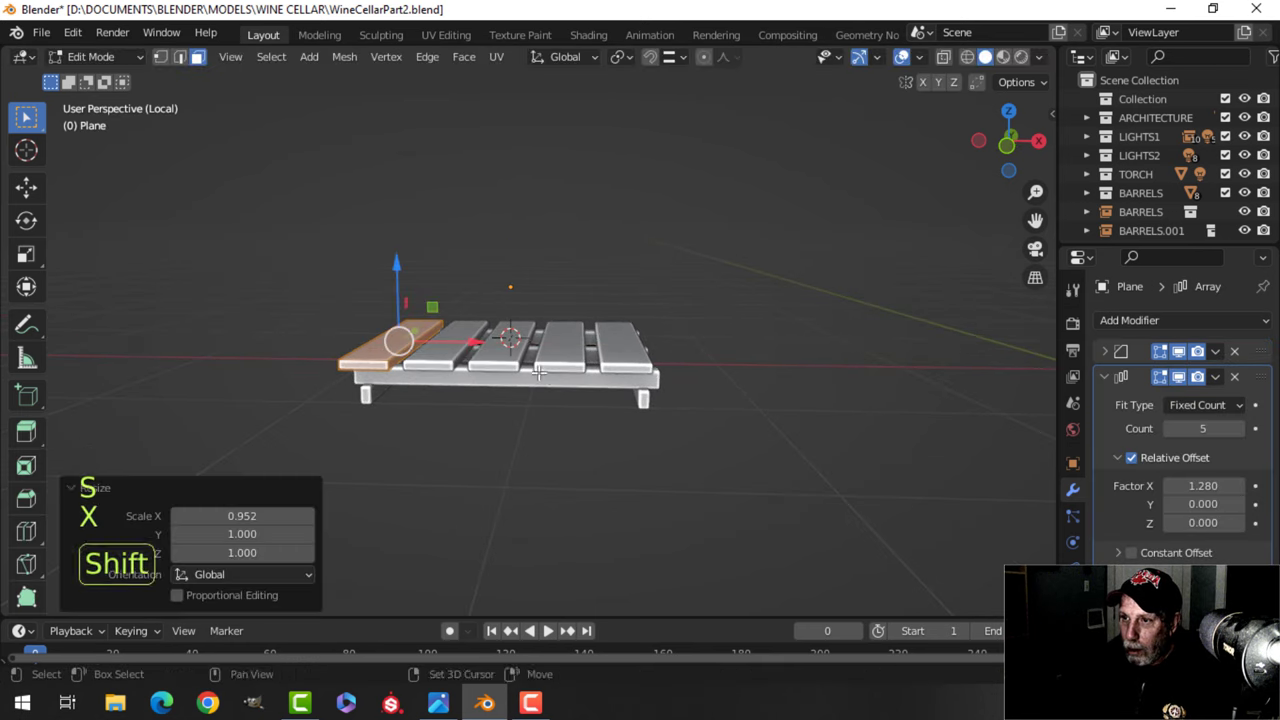
Move the slats about 0.045 m along X to center them over the cross beams.
{"action": "key", "text": "g"}
{"action": "key", "text": "x"}
{"action": "left_click", "coordinate": [488, 347]}
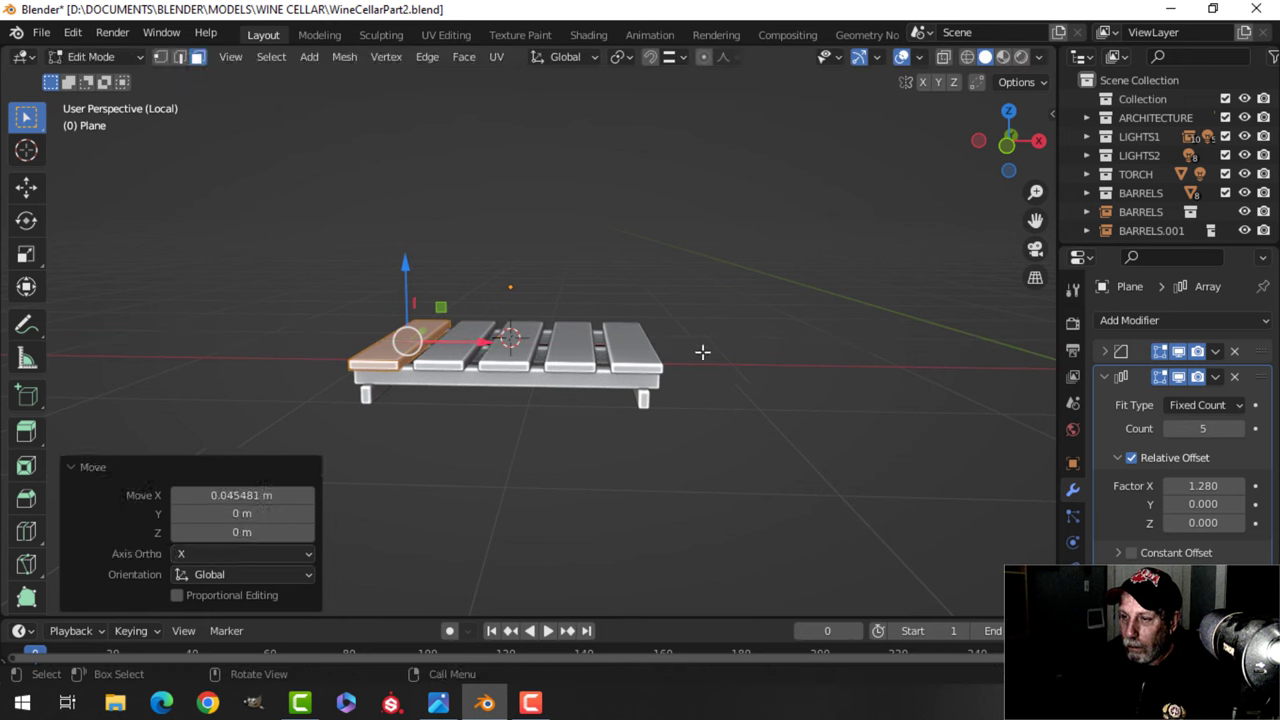
{"action": "key", "text": "Tab"}
{"action": "middle_click_drag", "start_coordinate": [700, 351], "coordinate": [554, 377]}
Widen the duplicated runner beam along X in the runners' mesh.
{"action": "key", "text": "alt+a"}
{"action": "left_click", "coordinate": [515, 373]}
{"action": "key", "text": "Tab"}
{"action": "key", "text": "Tab"}
{"action": "left_click", "coordinate": [521, 344]}
{"action": "key", "text": "Tab"}
{"action": "scroll", "coordinate": [552, 378], "scroll_direction": "up", "scroll_amount": 1}
{"action": "middle_click_drag", "start_coordinate": [469, 386], "coordinate": [530, 394], "text": "shift"}
{"action": "mouse_move", "coordinate": [530, 394]}
{"action": "middle_mouse_down"}
{"action": "mouse_move", "coordinate": [567, 388]}
{"action": "mouse_move", "coordinate": [471, 391]}
{"action": "mouse_move", "coordinate": [536, 400]}
{"action": "middle_mouse_up"}
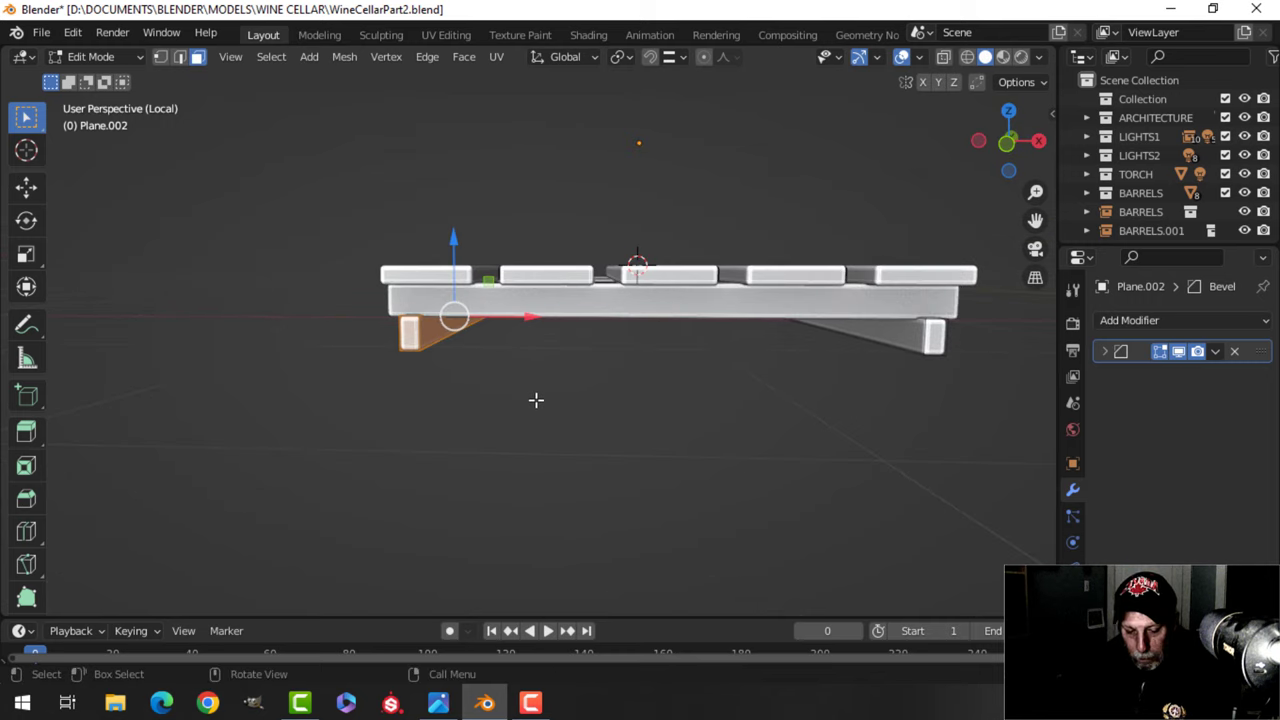
{"action": "key", "text": "s"}
{"action": "key", "text": "x"}
{"action": "left_click", "coordinate": [720, 388]}
Thin the widened runner by raising its bottom face along Z.
{"action": "middle_click_drag", "start_coordinate": [480, 363], "coordinate": [470, 332]}
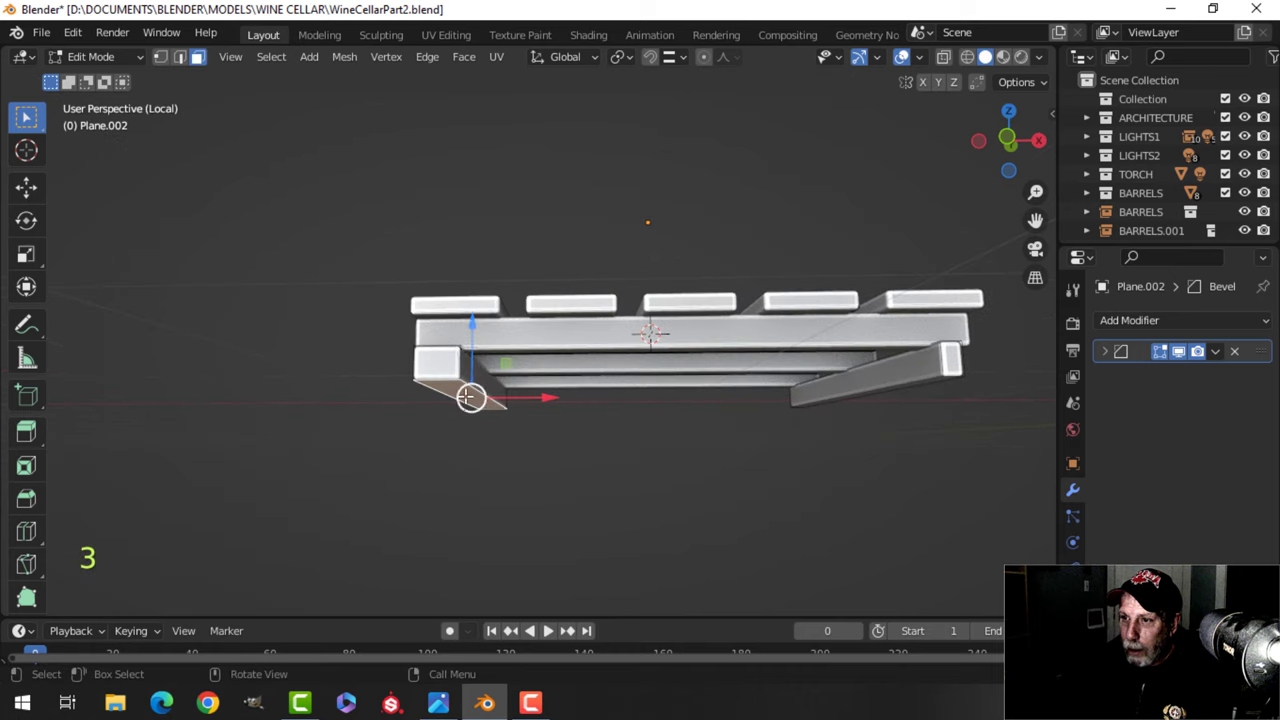
{"action": "key", "text": "g"}
{"action": "key", "text": "z"}
{"action": "left_click", "coordinate": [470, 322]}
Select the whole thinned runner and move it about 0.037 m inward along X.
{"action": "key", "text": "a"}
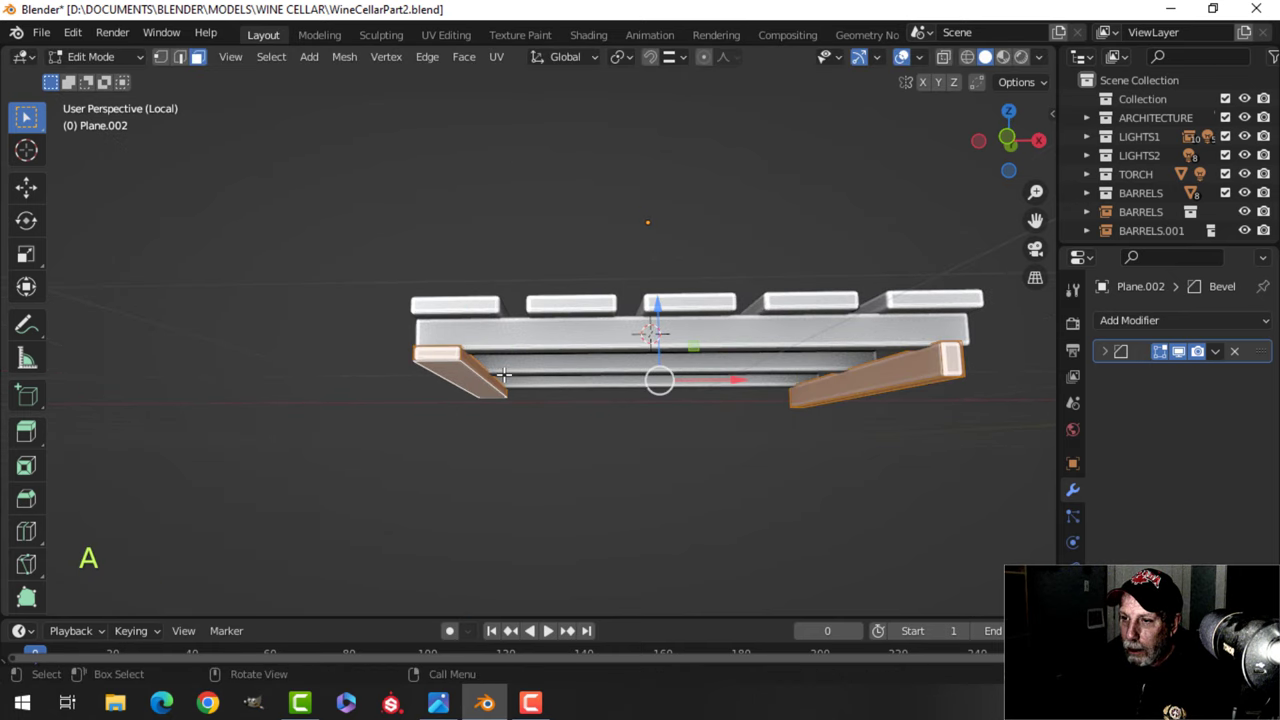
{"action": "key", "text": "alt+a"}
{"action": "key", "text": "ctrl+l"}
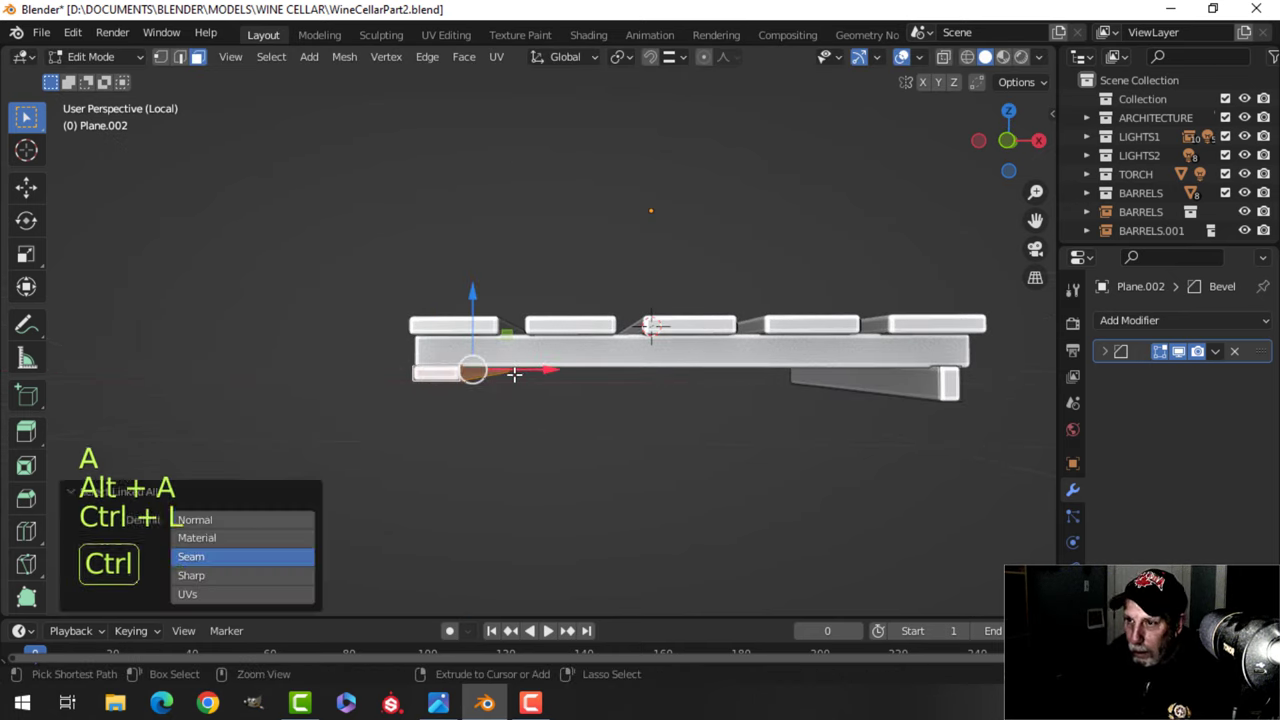
{"action": "key", "text": "KP_1"}
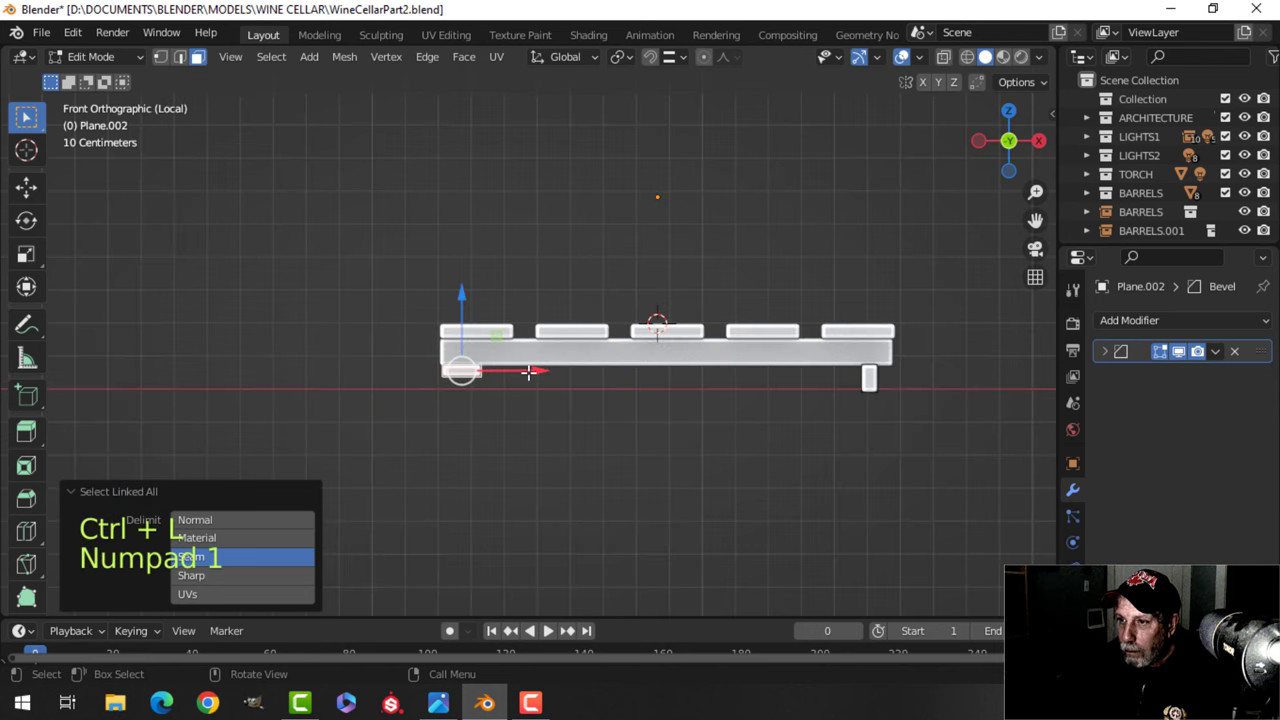
{"action": "left_click_drag", "start_coordinate": [528, 372], "coordinate": [541, 372]}
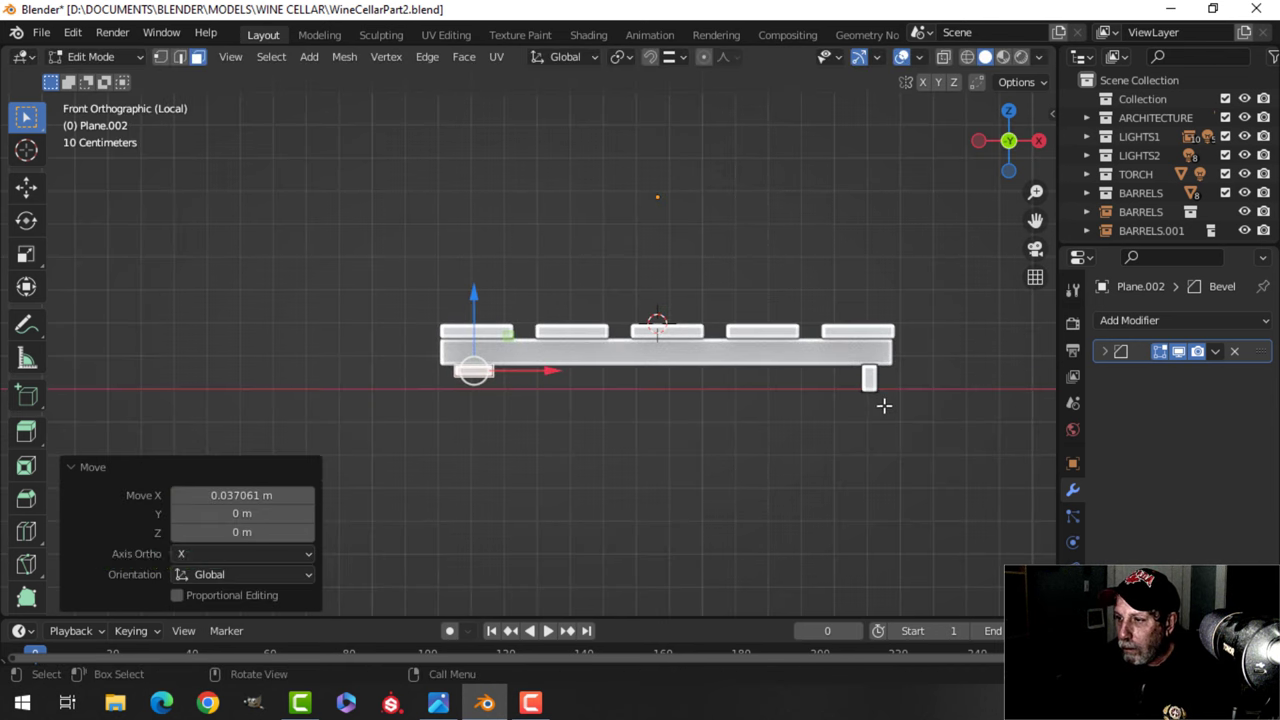
Delete the whole narrow runner beam at the pallet's positive-X end from the runners' mesh.
{"action": "key", "text": "Tab"}
{"action": "key", "text": "Tab"}
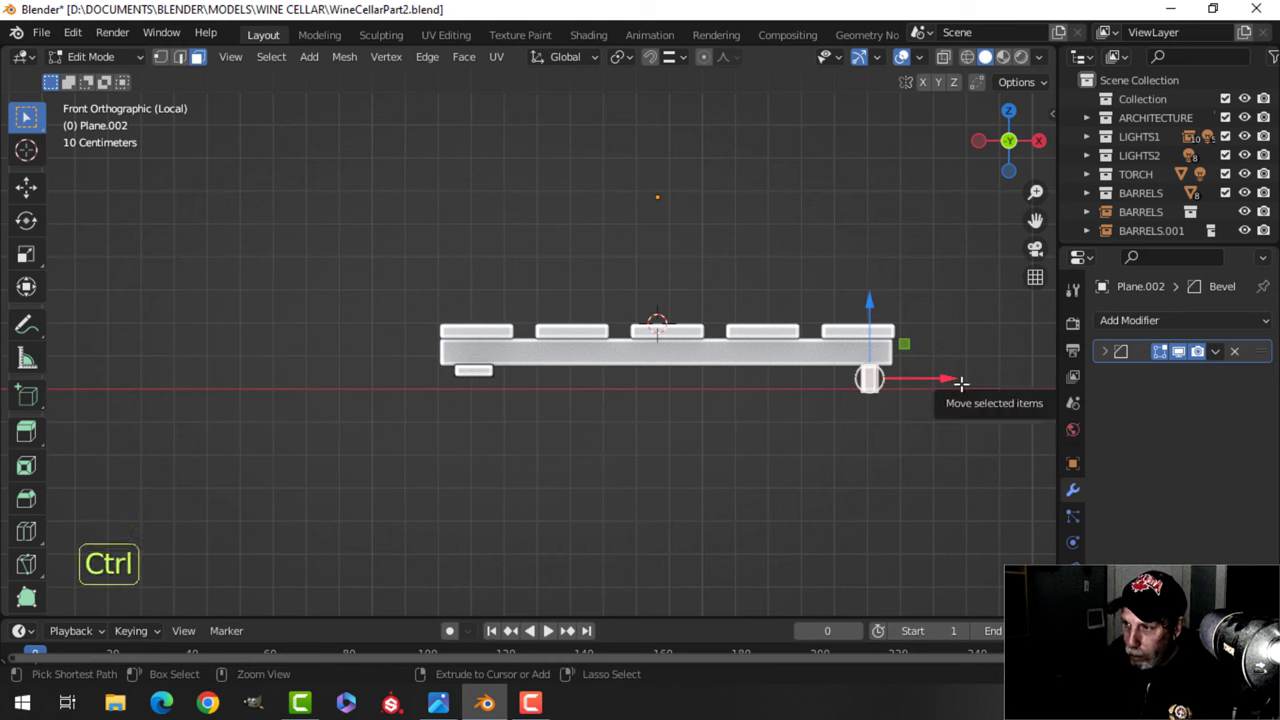
{"action": "key", "text": "ctrl+l"}
{"action": "key", "text": "x"}
{"action": "left_click", "coordinate": [926, 345]}
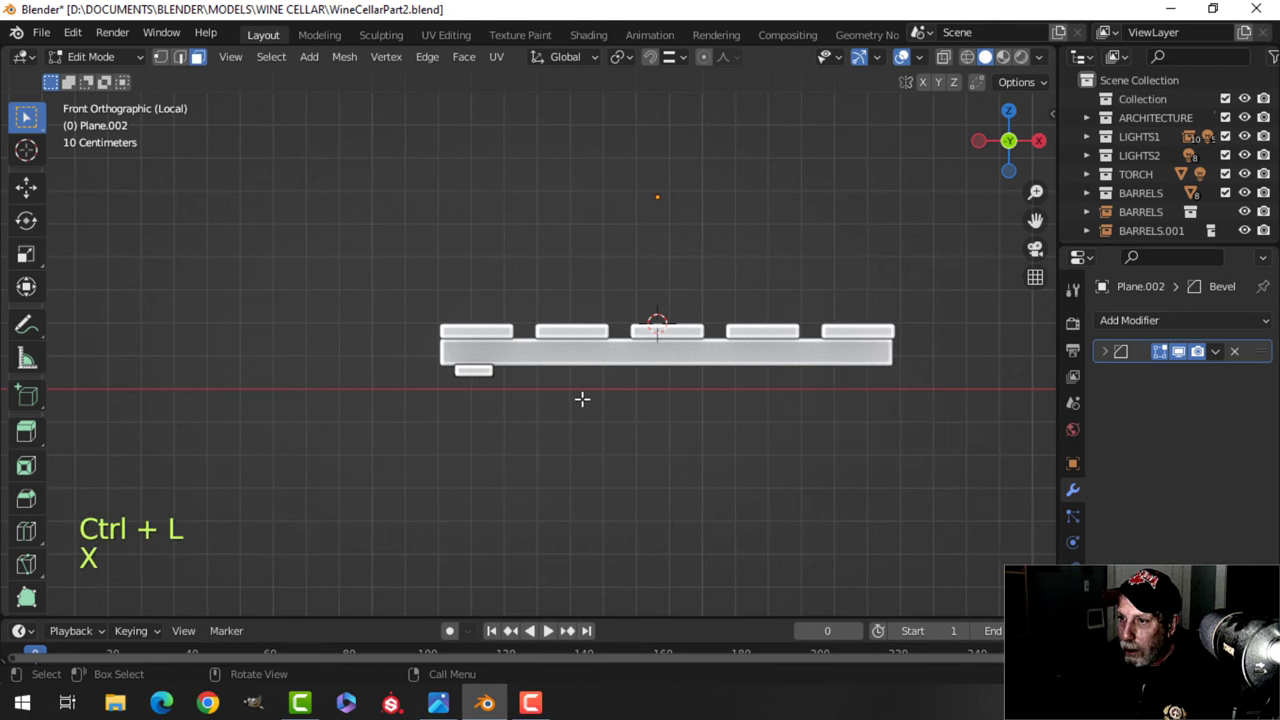
Duplicate the thin runner along X to sit beneath the opposite end of the cross beams.
{"action": "key", "text": "shift+d"}
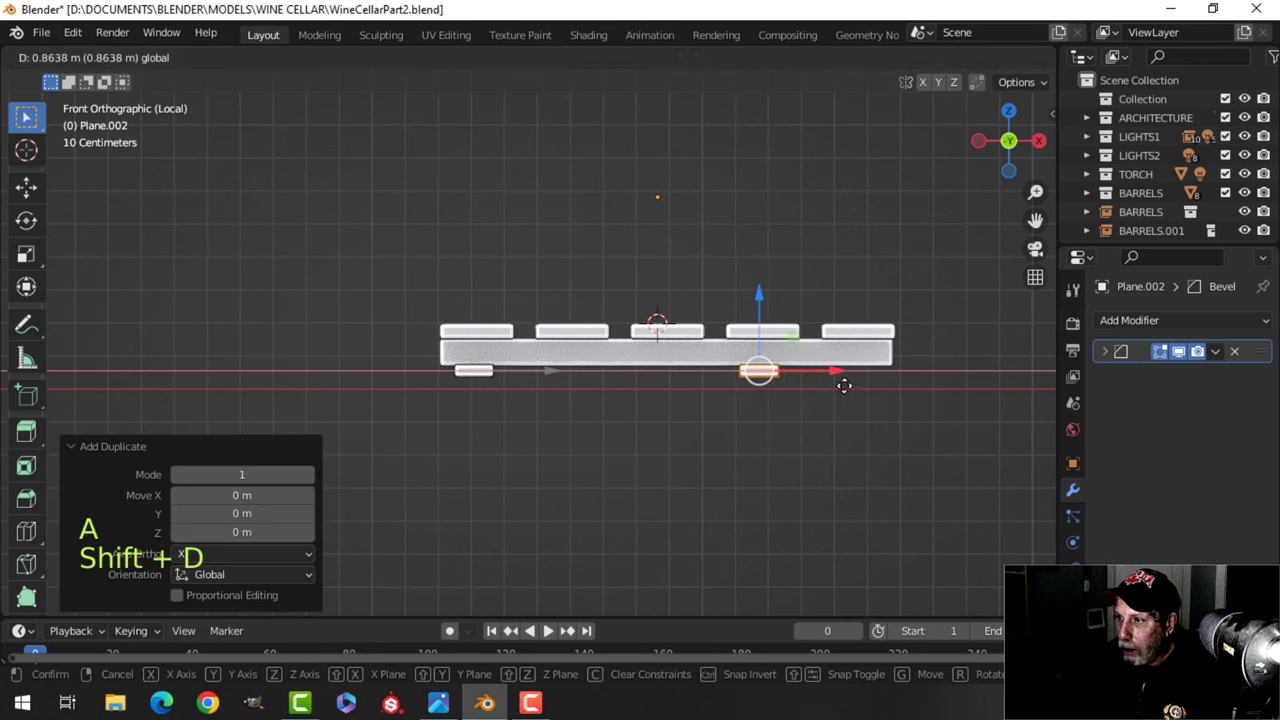
{"action": "left_click", "coordinate": [935, 387]}
{"action": "key", "text": "Tab"}
{"action": "middle_click_drag", "start_coordinate": [830, 404], "coordinate": [706, 424]}
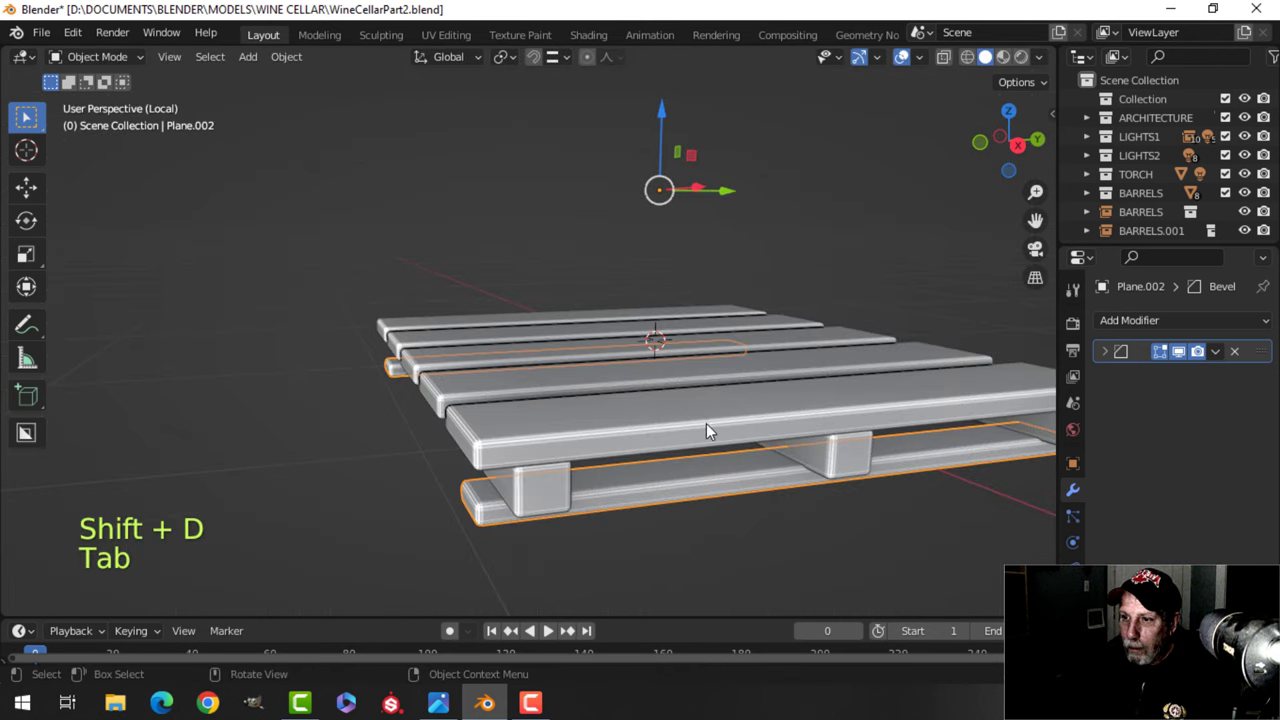
Rescale both runners along Y in their mesh and shift them along Y to line up with the cross beams.
{"action": "key", "text": "alt+a"}
{"action": "scroll", "coordinate": [610, 459], "scroll_direction": "down", "scroll_amount": 1}
{"action": "middle_click_drag", "start_coordinate": [602, 460], "coordinate": [571, 414], "text": "shift"}
{"action": "key", "text": "Tab"}
{"action": "key", "text": "a"}
{"action": "middle_click_drag", "start_coordinate": [720, 437], "coordinate": [670, 388]}
{"action": "left_click_drag", "start_coordinate": [660, 353], "coordinate": [673, 353]}
{"action": "middle_click_drag", "start_coordinate": [673, 353], "coordinate": [618, 422]}
{"action": "key", "text": "s"}
{"action": "key", "text": "y"}
{"action": "left_click", "coordinate": [680, 377]}
{"action": "key", "text": "g"}
{"action": "key", "text": "y"}
{"action": "left_click", "coordinate": [638, 342]}
{"action": "key", "text": "Tab"}
{"action": "key", "text": "alt+a"}
Leave the isolated pallet view and hide the cellar's ground object around the pallet.
{"action": "scroll", "coordinate": [680, 396], "scroll_direction": "down", "scroll_amount": 2}
{"action": "mouse_move", "coordinate": [636, 412]}
{"action": "middle_mouse_down"}
{"action": "mouse_move", "coordinate": [653, 445]}
{"action": "mouse_move", "coordinate": [649, 432]}
{"action": "middle_mouse_up"}
{"action": "key", "text": "KP_Divide"}
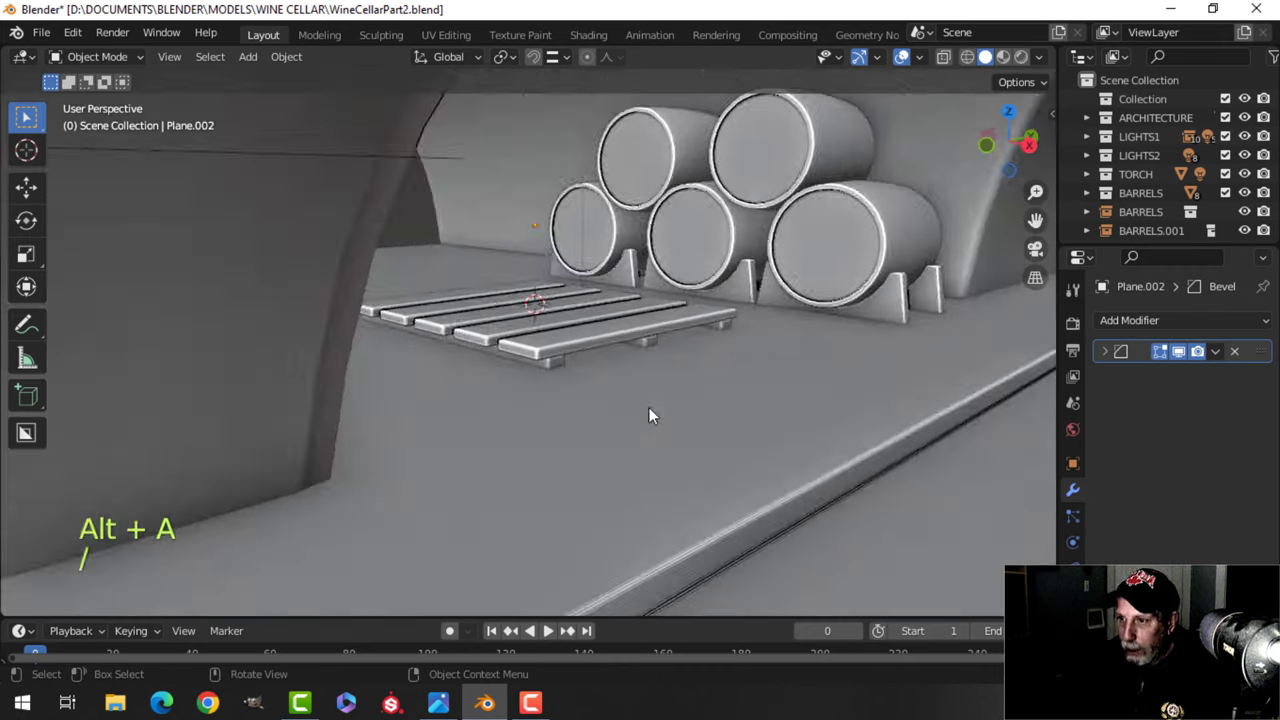
{"action": "middle_click_drag", "start_coordinate": [610, 381], "coordinate": [587, 426]}
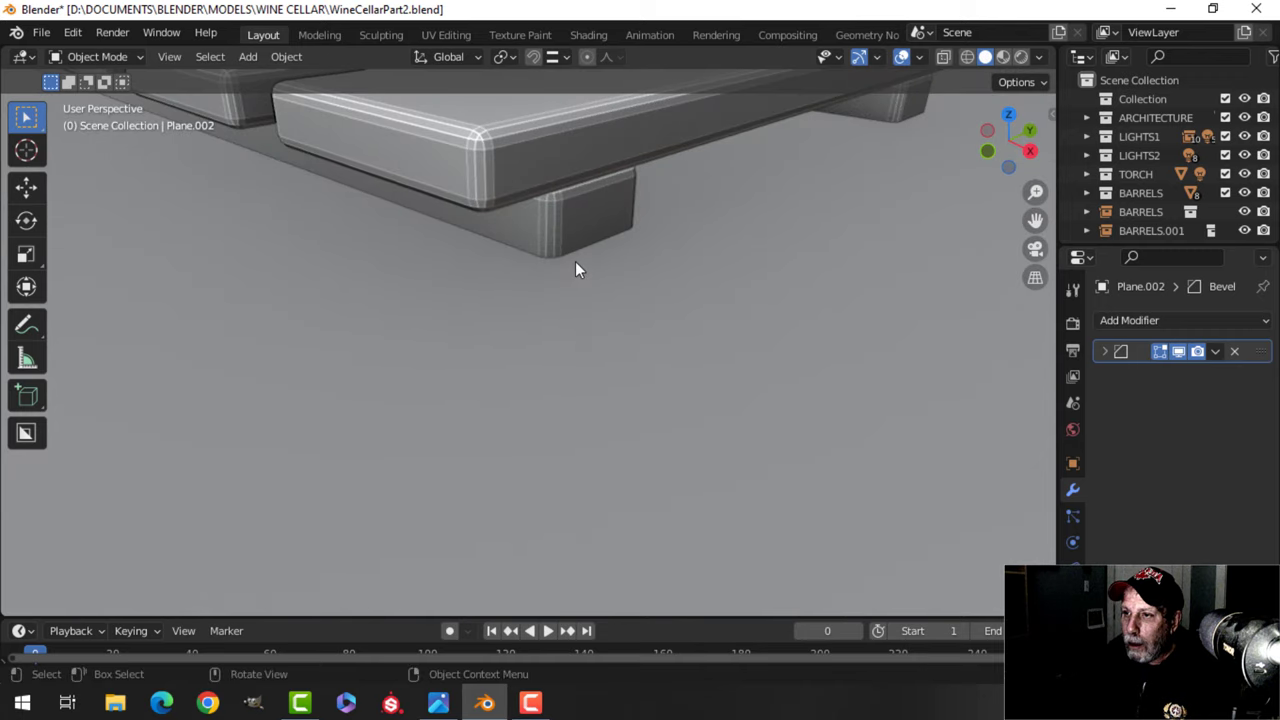
{"action": "key", "text": "h"}
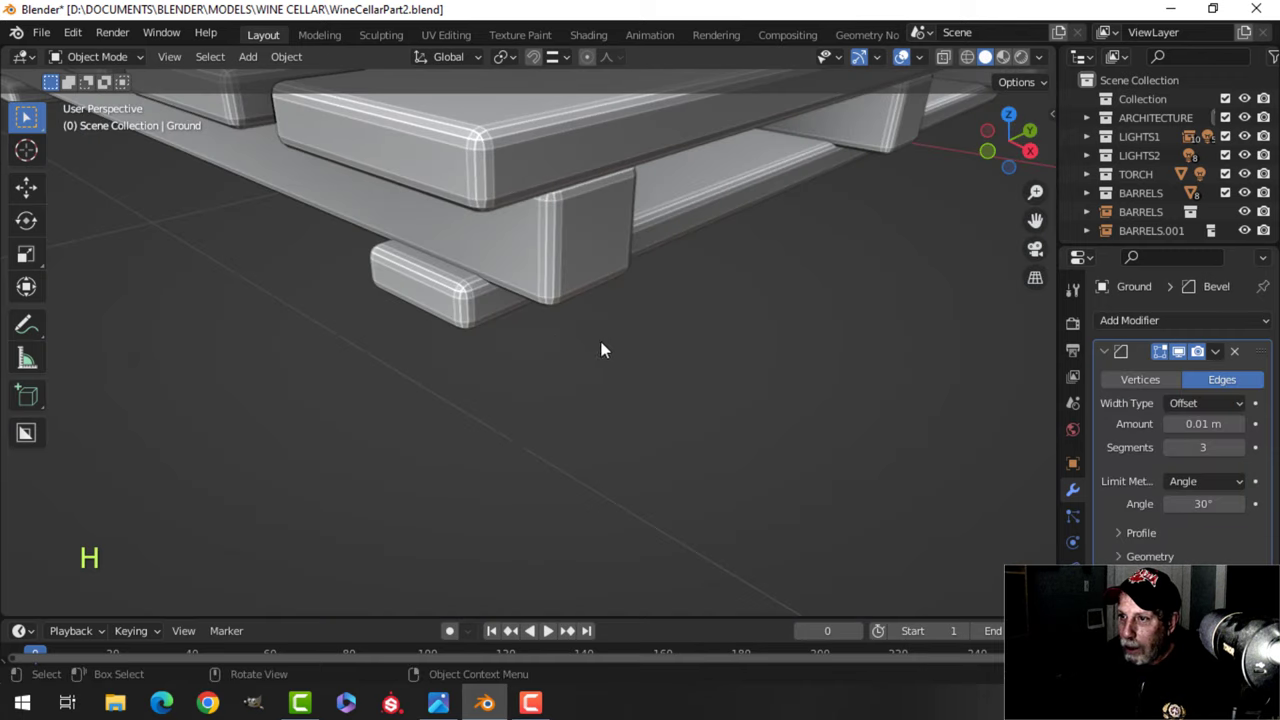
Apply the slats' Array modifier and join the slats, cross beams and runners into one pallet object.
{"action": "left_click", "coordinate": [531, 218], "text": "shift"}
{"action": "left_click", "coordinate": [503, 158]}
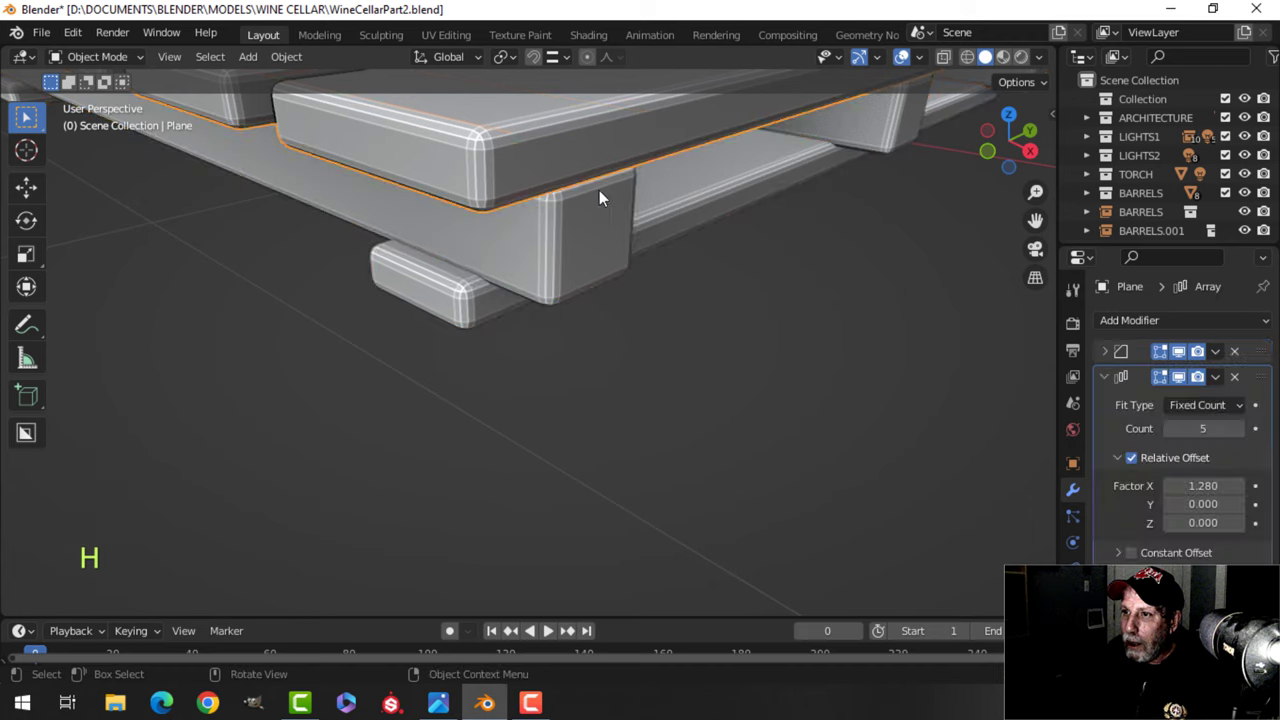
{"action": "scroll", "coordinate": [655, 267], "scroll_direction": "down", "scroll_amount": 9}
{"action": "left_click", "coordinate": [1215, 377]}
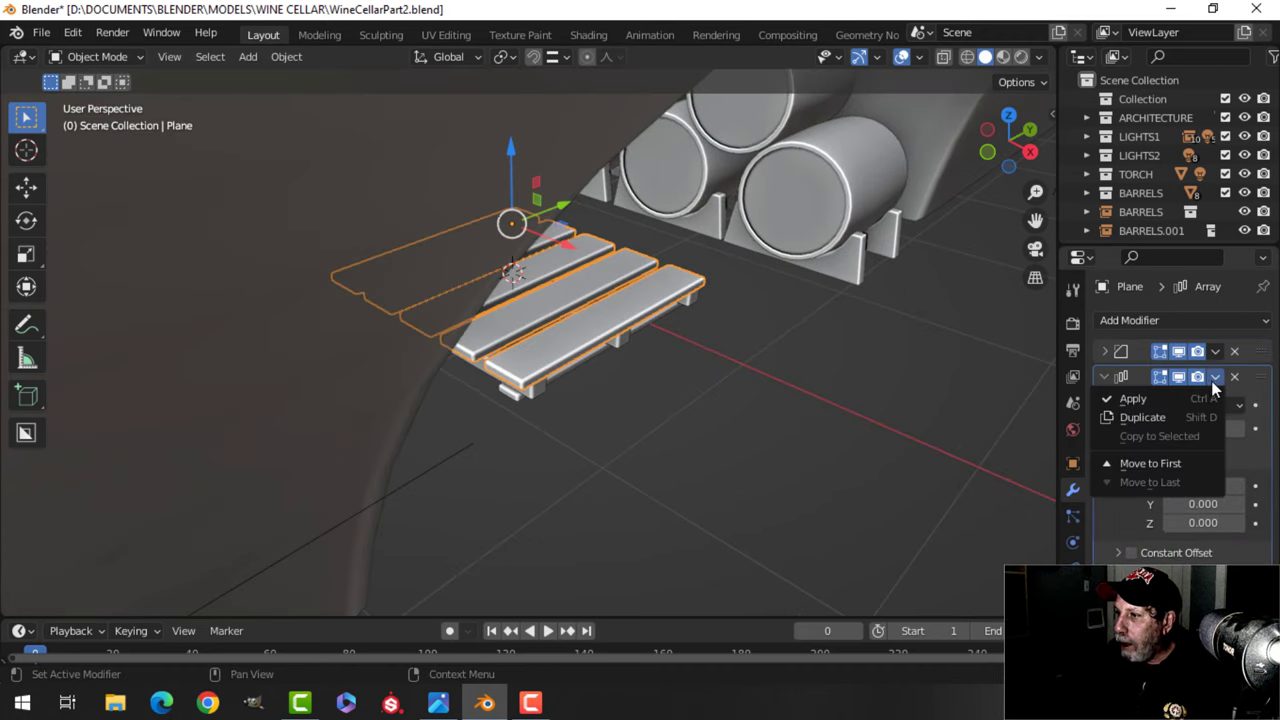
{"action": "left_click", "coordinate": [1151, 397]}
{"action": "middle_click_drag", "start_coordinate": [1000, 390], "coordinate": [362, 300]}
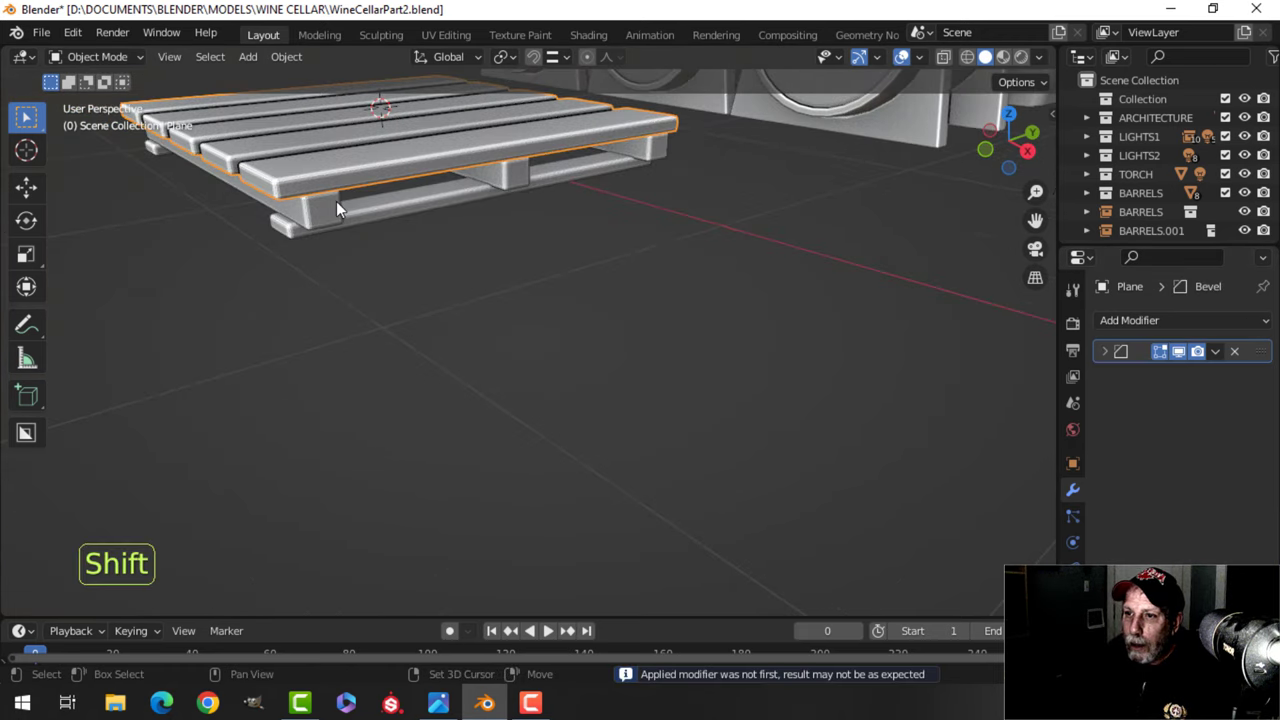
{"action": "key", "text": "ctrl+j"}
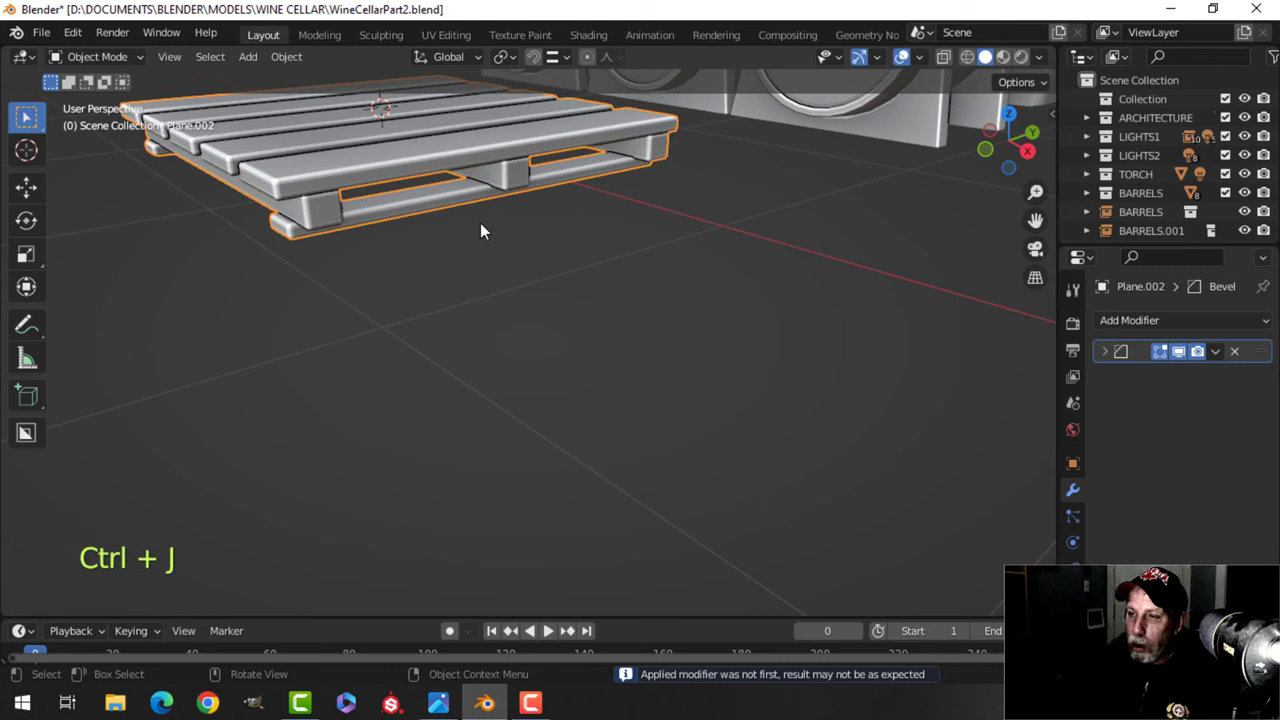
Set the joined pallet's Bevel amount to 0.005 m.
{"action": "left_click", "coordinate": [1105, 352]}
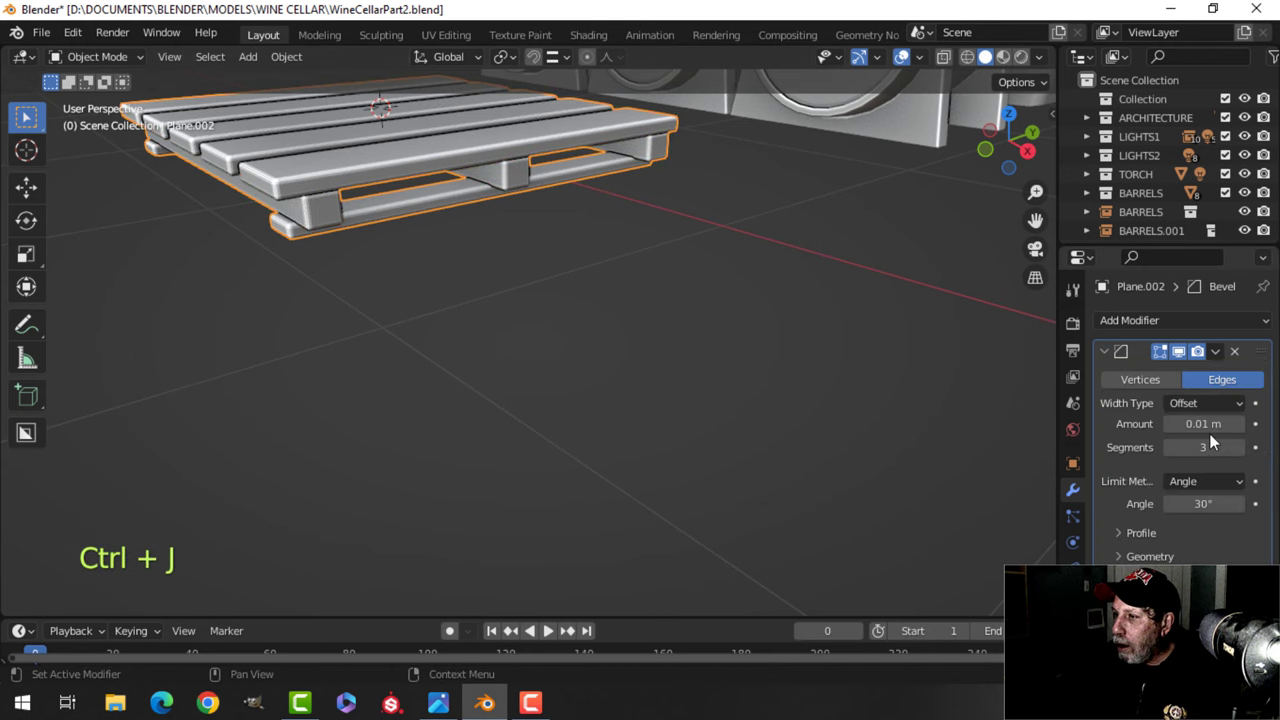
{"action": "left_click", "coordinate": [1193, 428]}
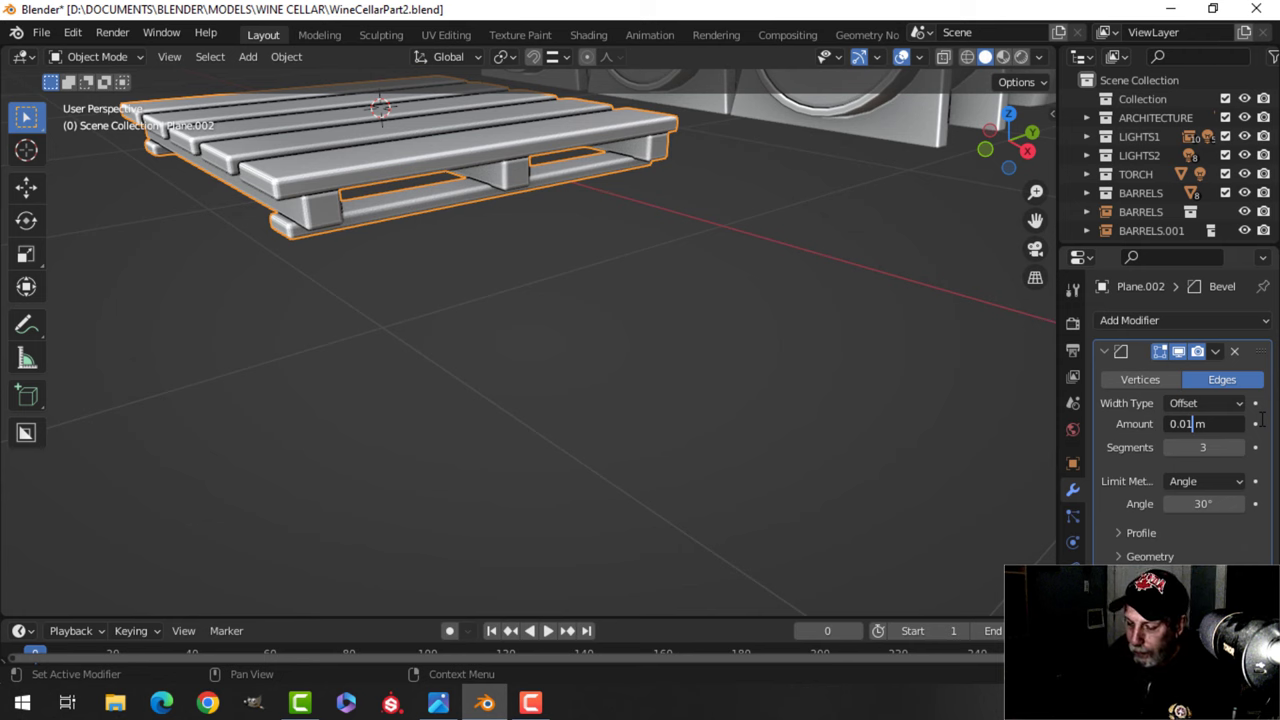
{"action": "type", "text": "5"}
{"action": "key", "text": "Return"}
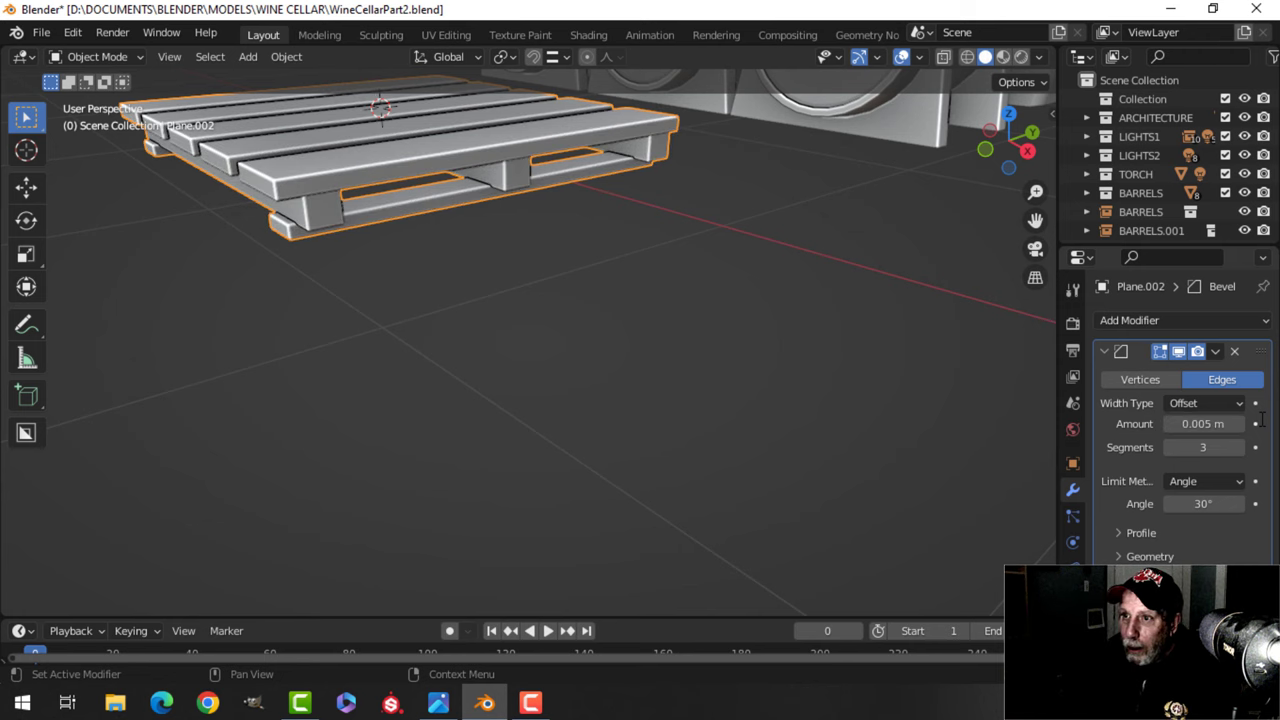
{"action": "key", "text": "alt+a"}
{"action": "middle_click_drag", "start_coordinate": [329, 278], "coordinate": [340, 280]}
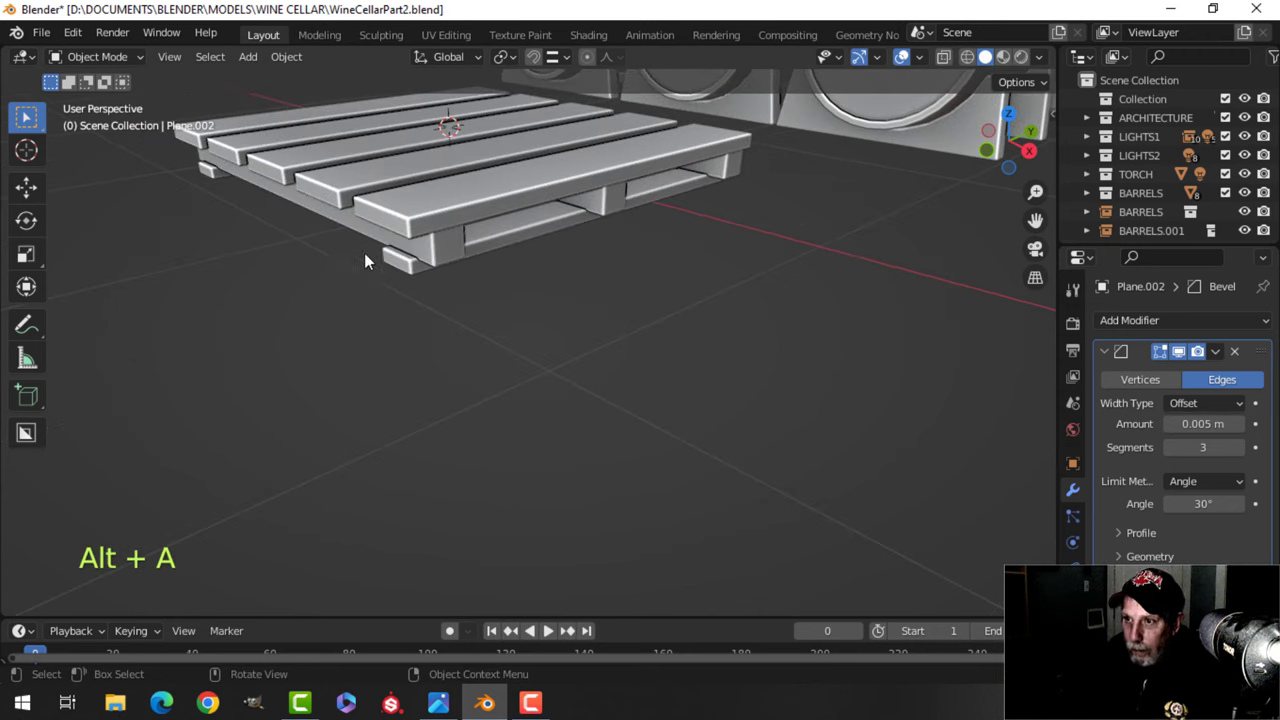
Set the pallet's origin to its geometry.
{"action": "left_click", "coordinate": [434, 235]}
{"action": "scroll", "coordinate": [440, 236], "scroll_direction": "down", "scroll_amount": 5}
{"action": "middle_click_drag", "start_coordinate": [451, 242], "coordinate": [405, 272]}
{"action": "middle_click_drag", "start_coordinate": [504, 260], "coordinate": [340, 241]}
{"action": "right_click", "coordinate": [327, 235]}
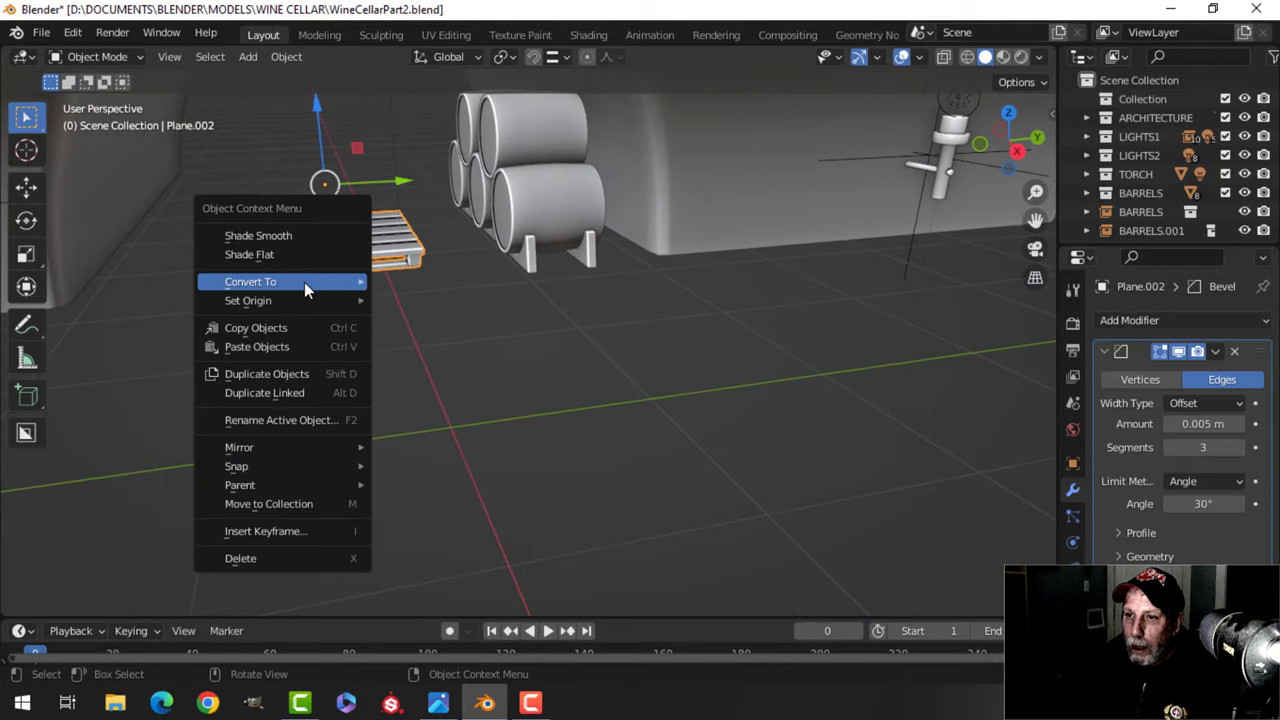
{"action": "mouse_move", "coordinate": [304, 298]}
{"action": "left_click", "coordinate": [432, 318]}
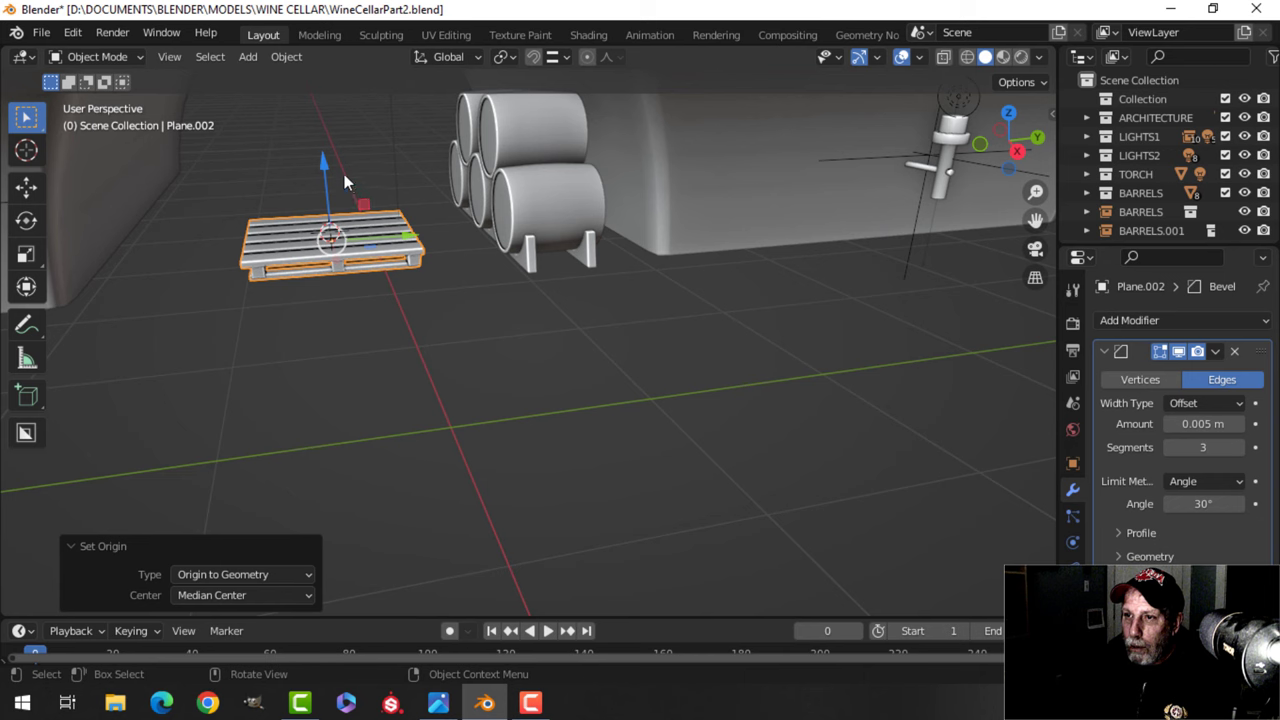
Raise the pallet along Z to floor level and unhide the cellar's ground.
{"action": "key", "text": "g"}
{"action": "key", "text": "z"}
{"action": "left_click", "coordinate": [417, 173]}
{"action": "key", "text": "alt+h"}
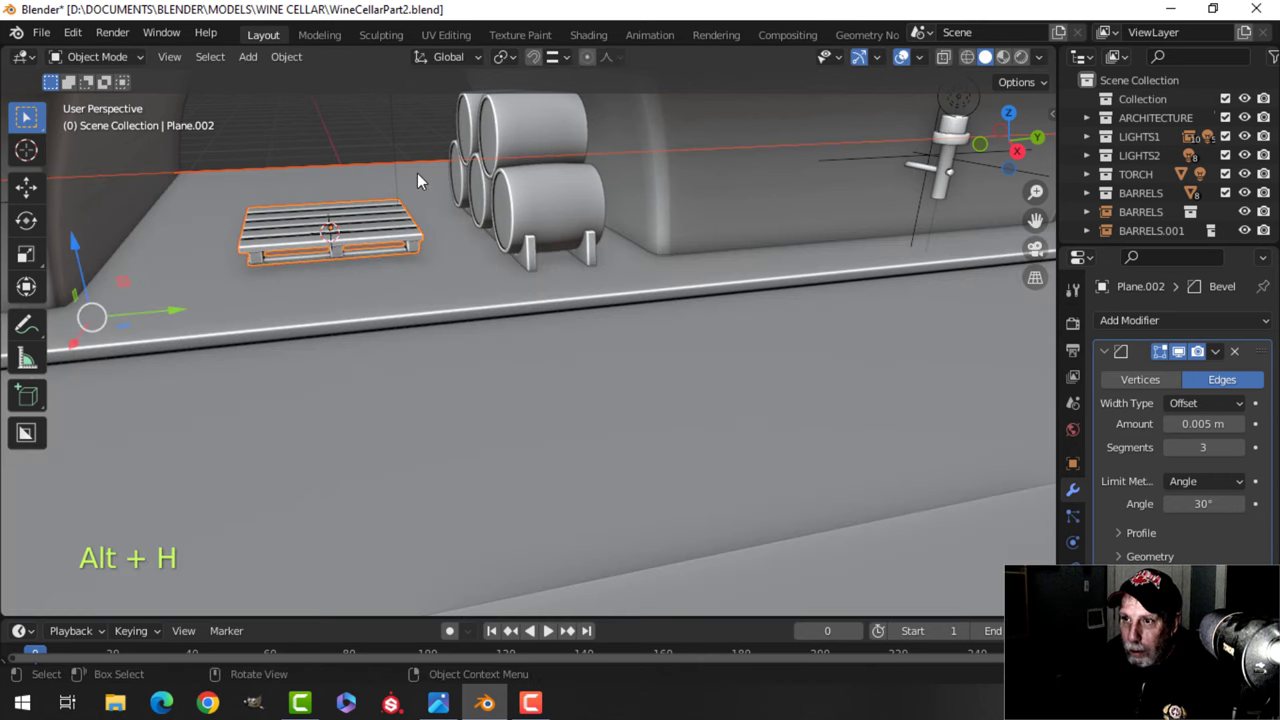
{"action": "key", "text": "alt+a"}
{"action": "left_click", "coordinate": [335, 242]}
{"action": "middle_click_drag", "start_coordinate": [335, 242], "coordinate": [462, 256]}
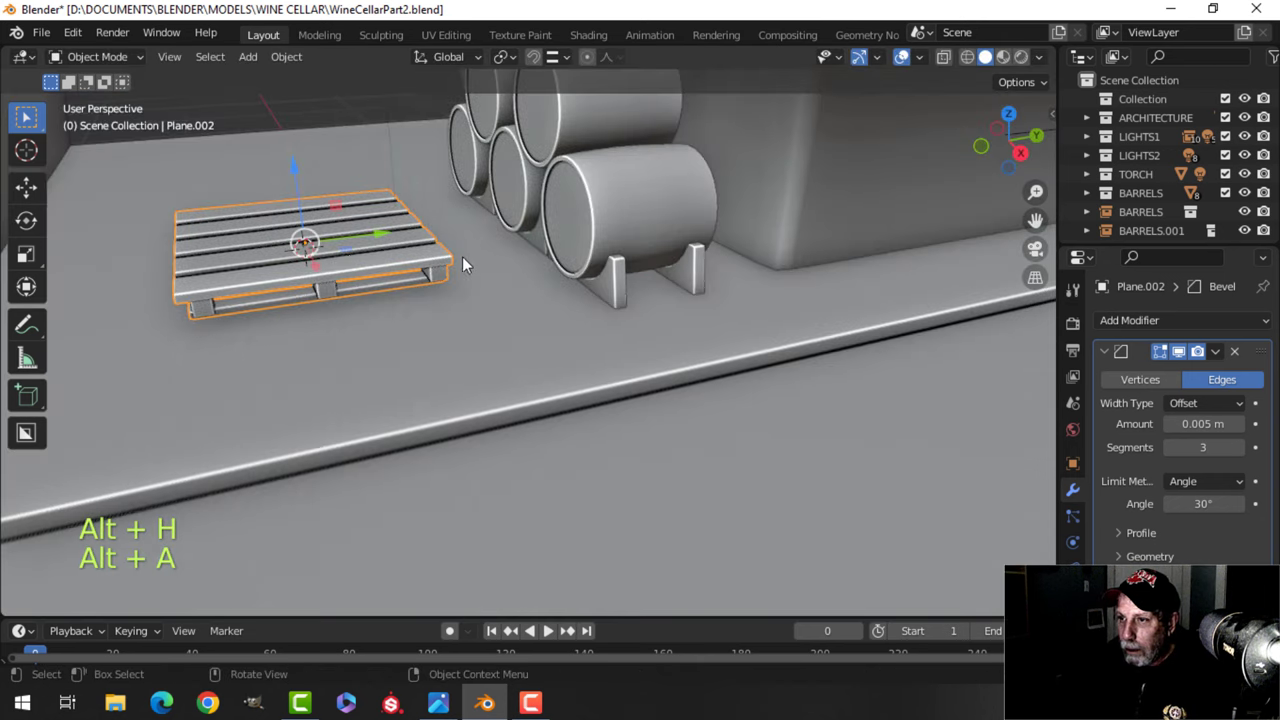
Scale the whole pallet mesh uniformly by about 1.03 and adjust its height to rest on the floor.
{"action": "key", "text": "Tab"}
{"action": "key", "text": "a"}
{"action": "key", "text": "s"}
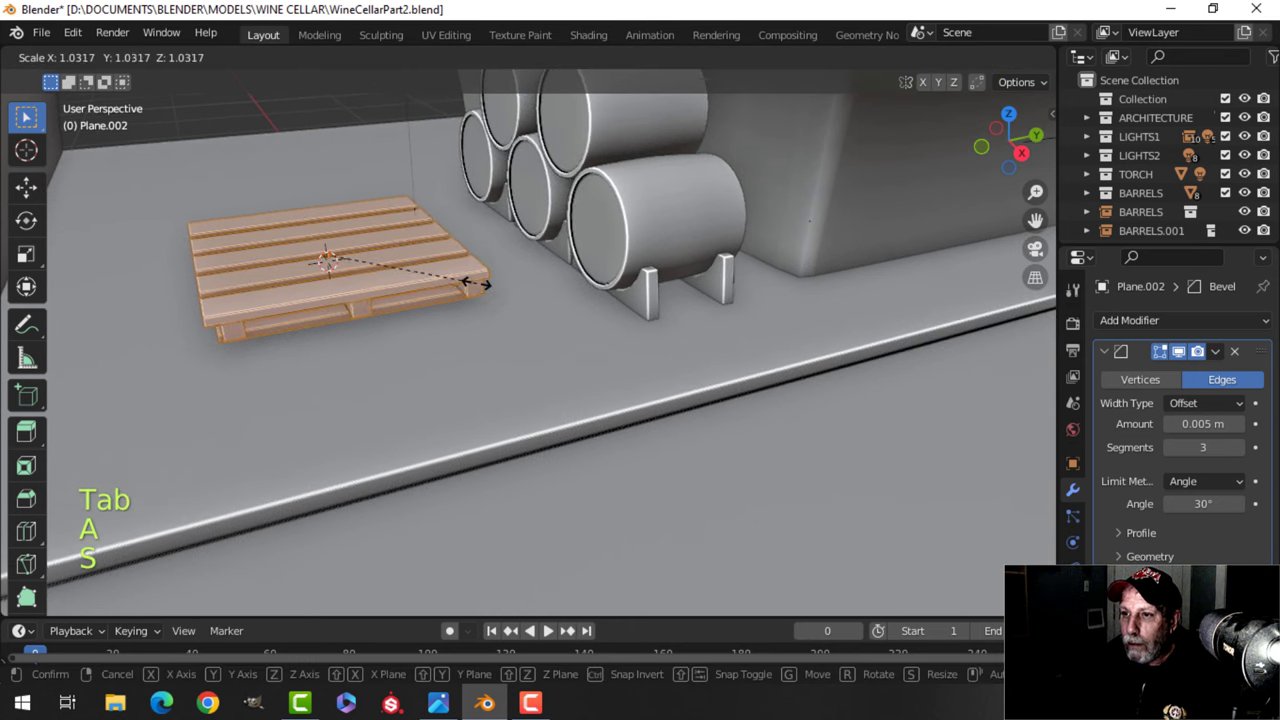
{"action": "left_click", "coordinate": [482, 285]}
{"action": "middle_click_drag", "start_coordinate": [482, 285], "coordinate": [538, 305], "text": "shift"}
{"action": "left_click_drag", "start_coordinate": [380, 211], "coordinate": [380, 211]}
{"action": "middle_click_drag", "start_coordinate": [440, 295], "coordinate": [420, 246]}
{"action": "middle_click_drag", "start_coordinate": [300, 190], "coordinate": [452, 272], "text": "shift"}
{"action": "scroll", "coordinate": [428, 251], "scroll_direction": "up", "scroll_amount": 3}
{"action": "left_click_drag", "start_coordinate": [421, 91], "coordinate": [423, 102]}
{"action": "key", "text": "Tab"}
{"action": "scroll", "coordinate": [490, 210], "scroll_direction": "down", "scroll_amount": 5}
{"action": "key", "text": "alt+a"}
Move the pallet about 0.64 m along X toward the aisle.
{"action": "scroll", "coordinate": [484, 230], "scroll_direction": "down", "scroll_amount": 4}
{"action": "middle_click_drag", "start_coordinate": [490, 236], "coordinate": [544, 279]}
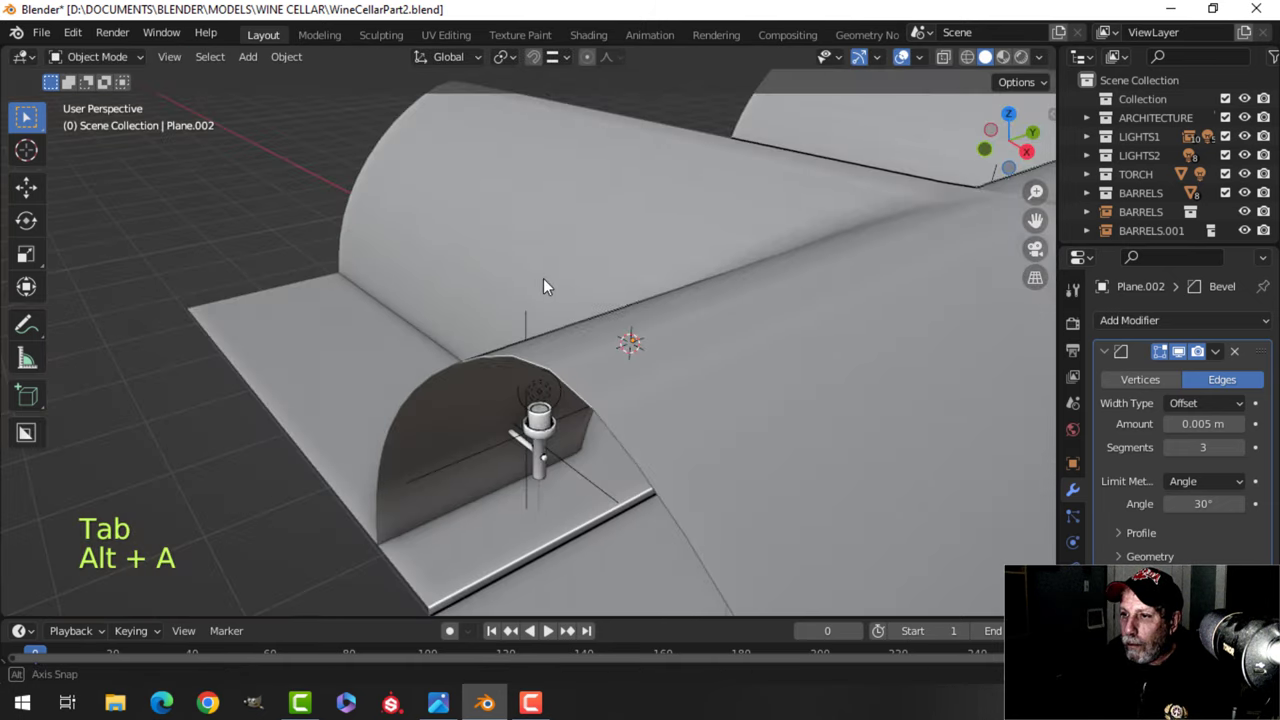
{"action": "scroll", "coordinate": [673, 372], "scroll_direction": "up", "scroll_amount": 5}
{"action": "middle_click_drag", "start_coordinate": [673, 370], "coordinate": [601, 252], "text": "shift"}
{"action": "scroll", "coordinate": [601, 252], "scroll_direction": "down", "scroll_amount": 1}
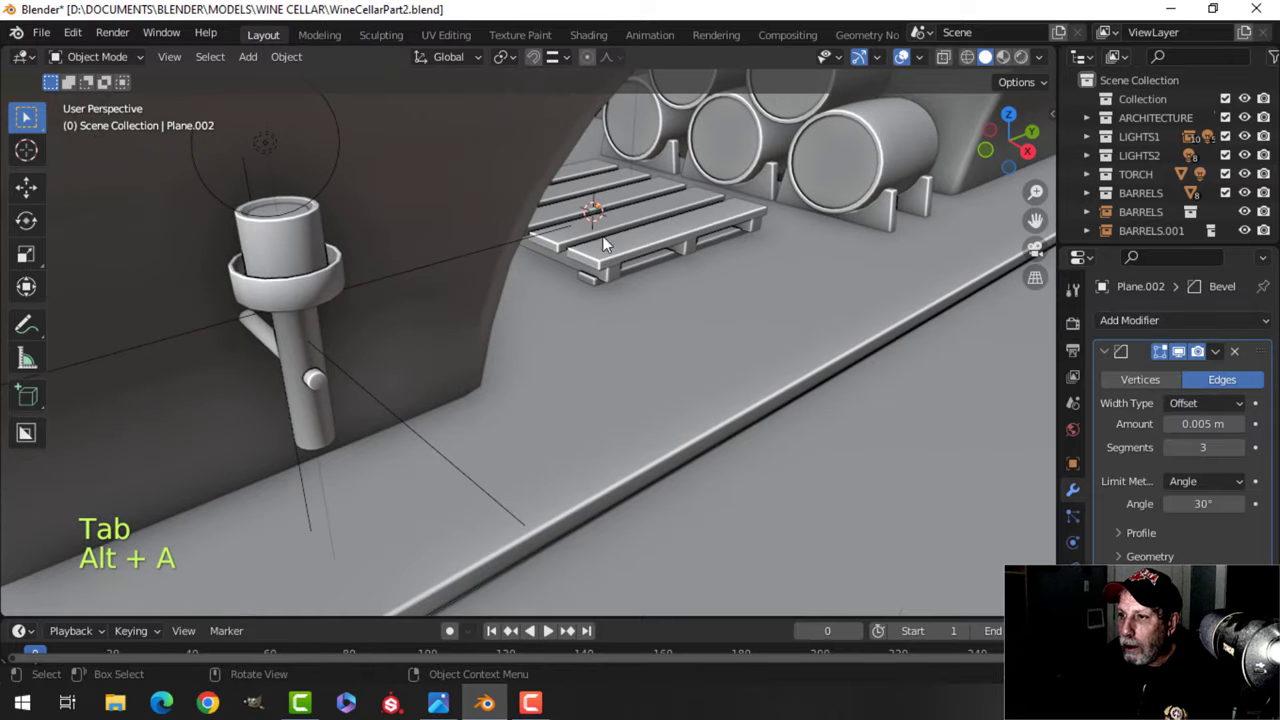
{"action": "left_click_drag", "start_coordinate": [722, 264], "coordinate": [723, 265]}
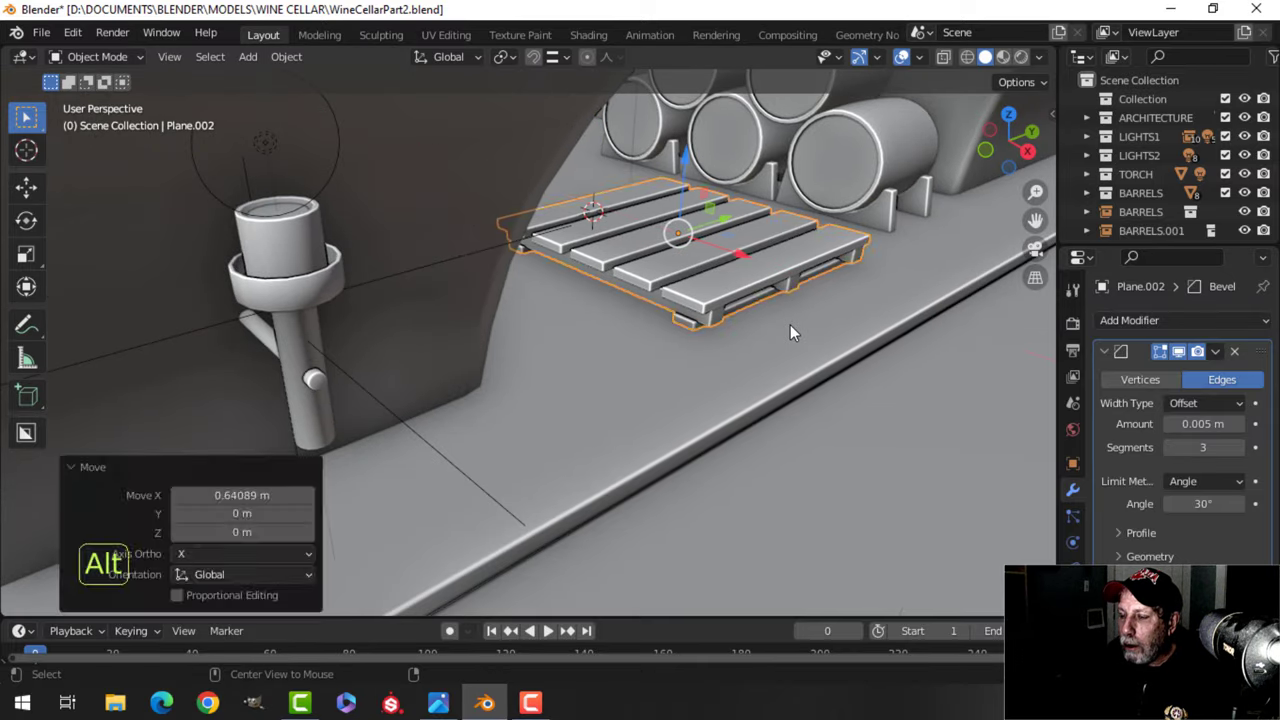
Move the pallet into a new collection named PALLET.
{"action": "key", "text": "alt+a"}
{"action": "scroll", "coordinate": [790, 324], "scroll_direction": "down", "scroll_amount": 5}
{"action": "middle_click_drag", "start_coordinate": [780, 320], "coordinate": [537, 333], "text": "shift"}
{"action": "scroll", "coordinate": [660, 285], "scroll_direction": "up", "scroll_amount": 3}
{"action": "middle_click_drag", "start_coordinate": [537, 333], "coordinate": [464, 280]}
{"action": "scroll", "coordinate": [487, 291], "scroll_direction": "down", "scroll_amount": 2}
{"action": "middle_click_drag", "start_coordinate": [464, 280], "coordinate": [421, 306], "text": "shift"}
{"action": "scroll", "coordinate": [437, 290], "scroll_direction": "up", "scroll_amount": 2}
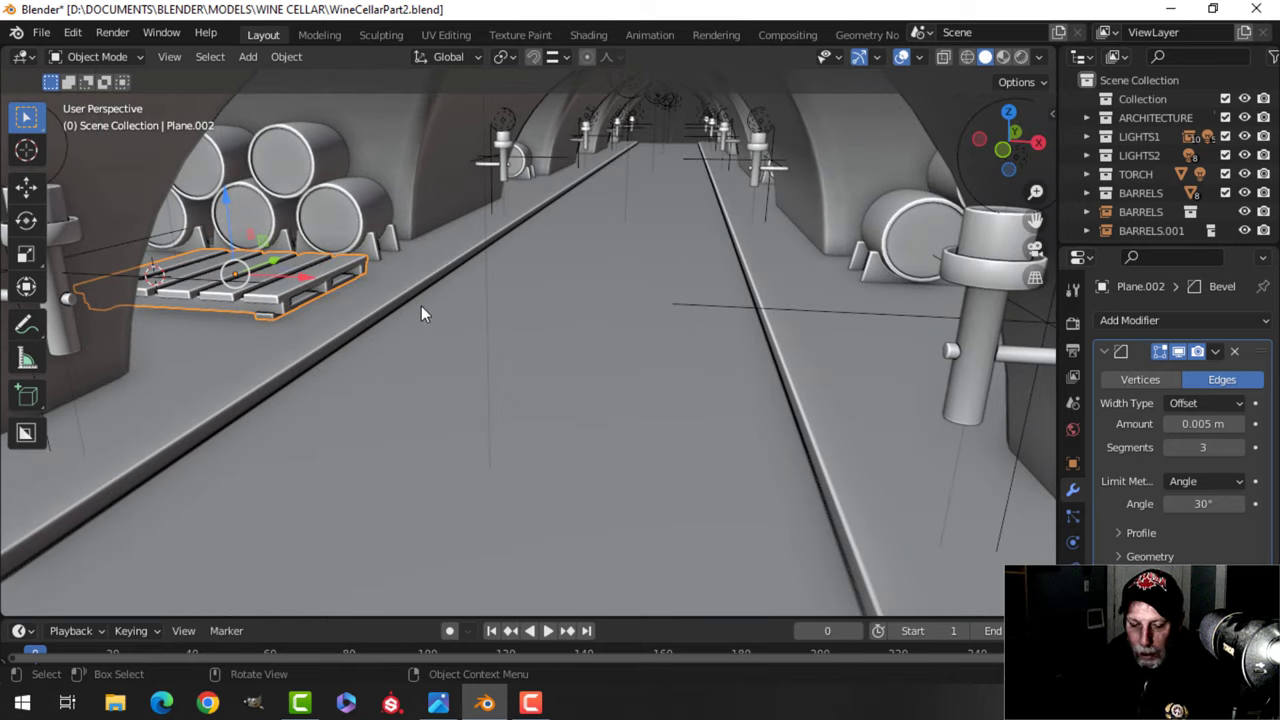
{"action": "key", "text": "m"}
{"action": "left_click", "coordinate": [421, 306]}
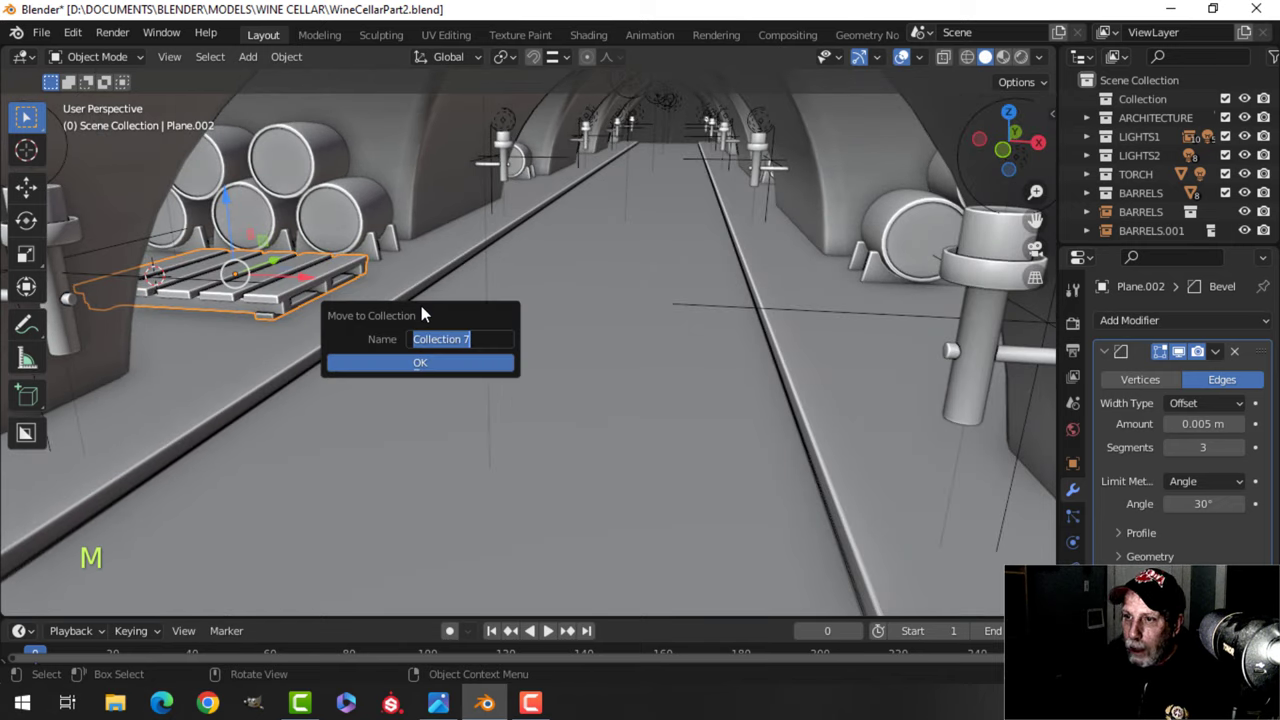
{"action": "type", "text": "PALLET"}
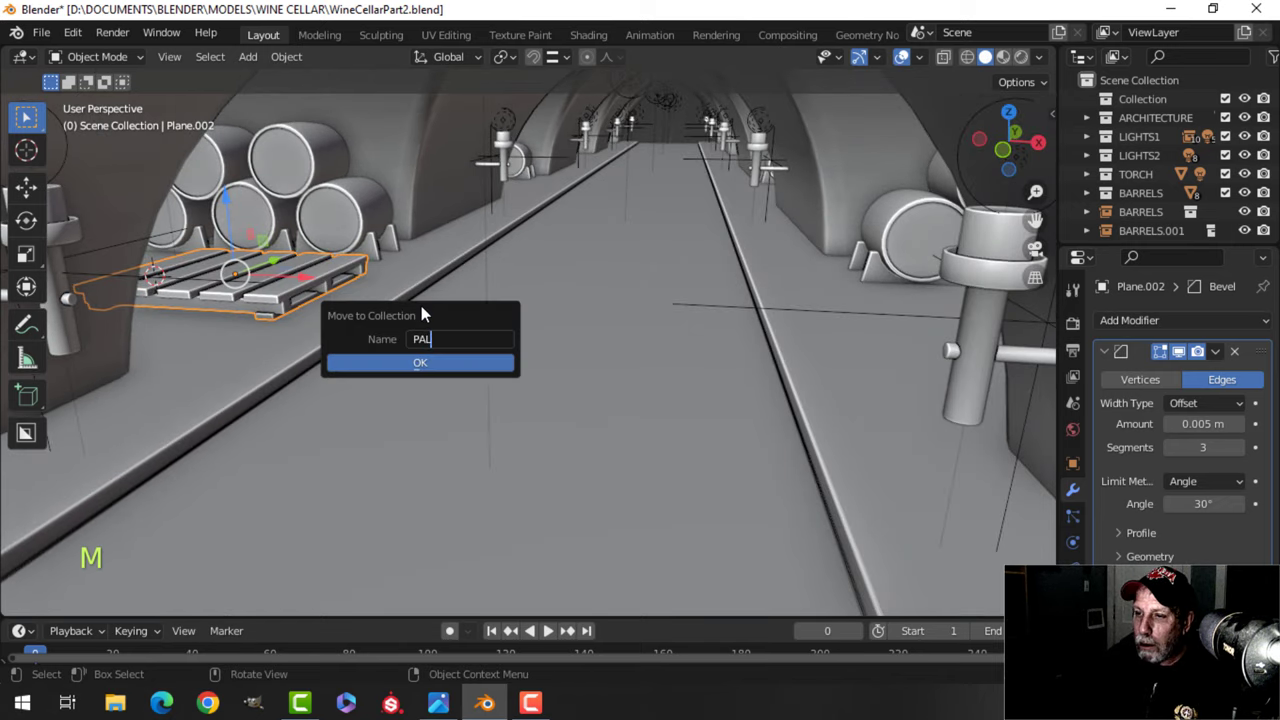
{"action": "left_click", "coordinate": [431, 360]}
Duplicate the pallet about 4 m along X across the aisle and nudge that side's nearby barrel stack along Y.
{"action": "middle_click_drag", "start_coordinate": [458, 359], "coordinate": [434, 349], "text": "shift"}
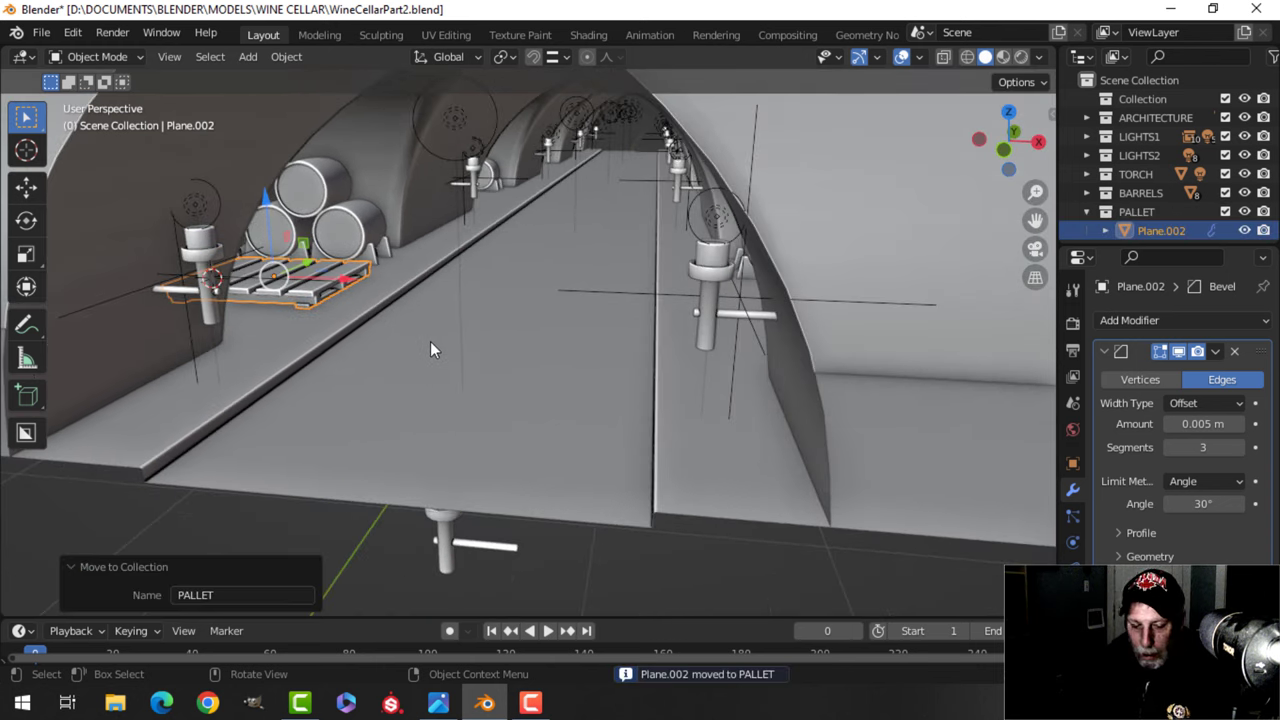
{"action": "key", "text": "shift+d"}
{"action": "left_click", "coordinate": [784, 286]}
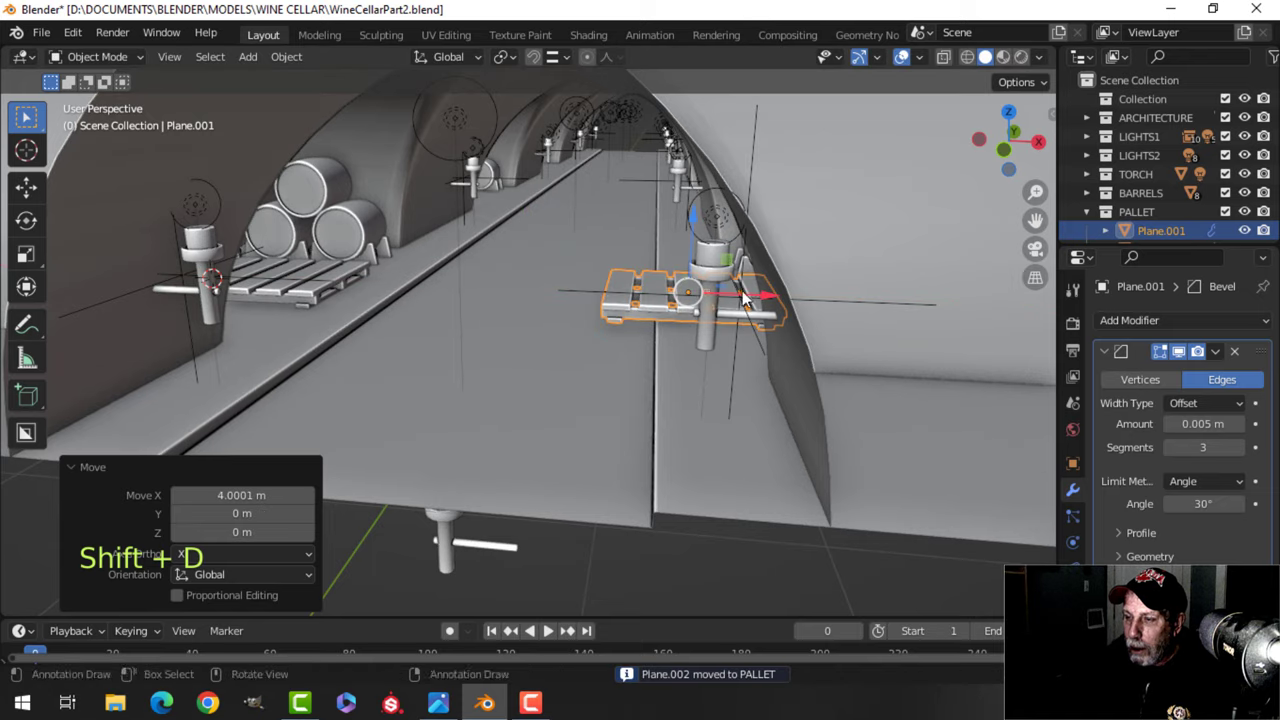
{"action": "middle_click_drag", "start_coordinate": [602, 298], "coordinate": [670, 303]}
{"action": "middle_click_drag", "start_coordinate": [748, 267], "coordinate": [692, 306], "text": "shift"}
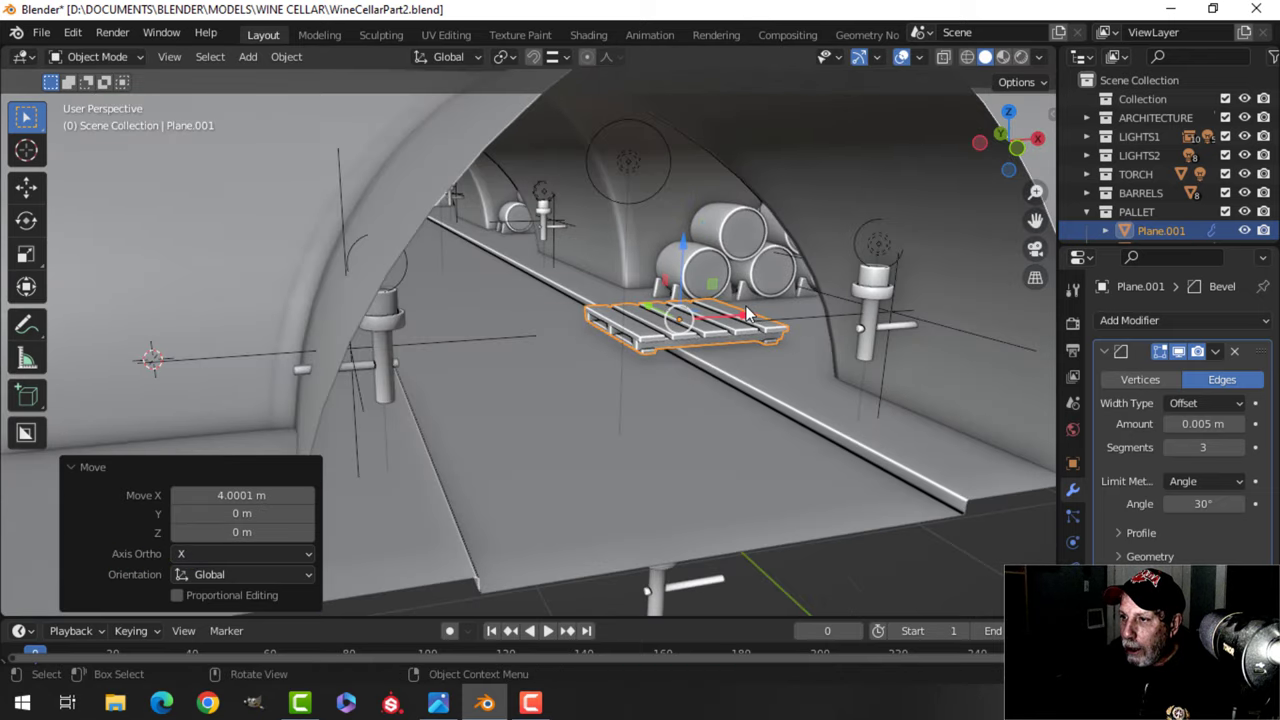
{"action": "left_click_drag", "start_coordinate": [747, 314], "coordinate": [759, 314]}
{"action": "left_click", "coordinate": [736, 262]}
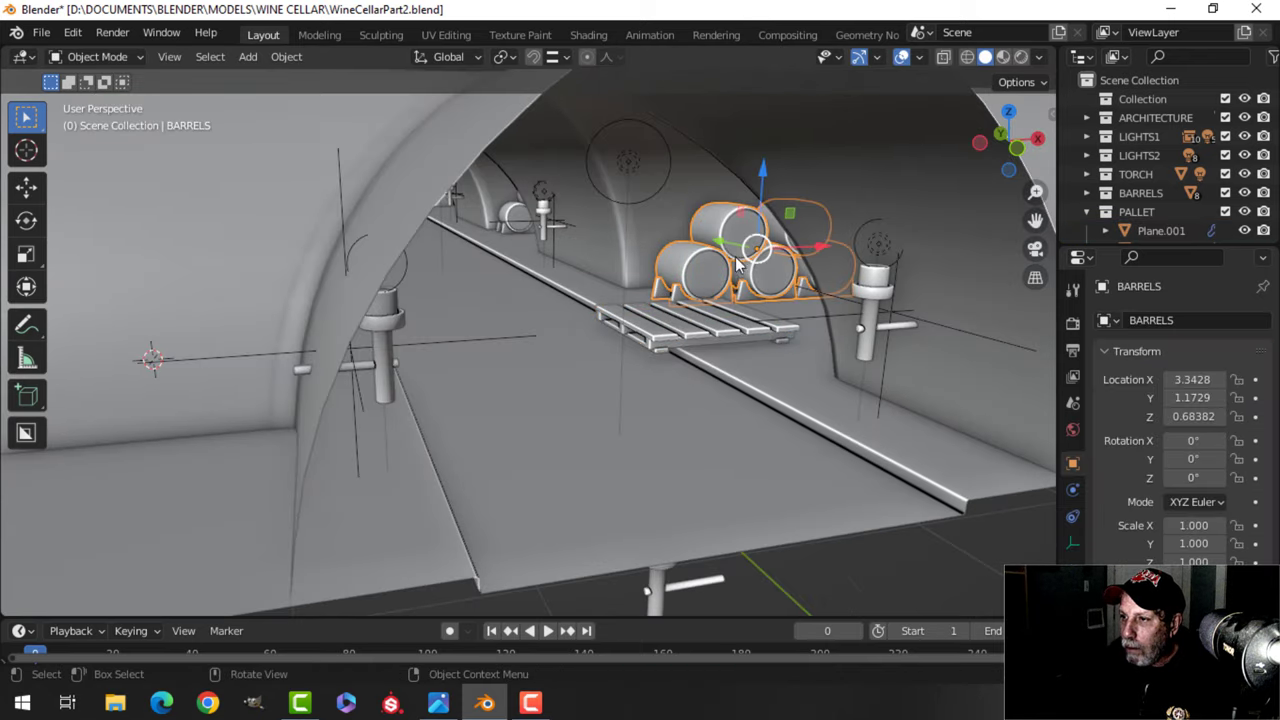
{"action": "left_click_drag", "start_coordinate": [727, 242], "coordinate": [740, 248]}
Tilt the pallet copy 55.2° about X and steepen it by a further 7.26° in the right side view.
{"action": "left_click", "coordinate": [693, 315]}
{"action": "middle_click_drag", "start_coordinate": [716, 338], "coordinate": [678, 342], "text": "shift"}
{"action": "key", "text": "r"}
{"action": "key", "text": "x"}
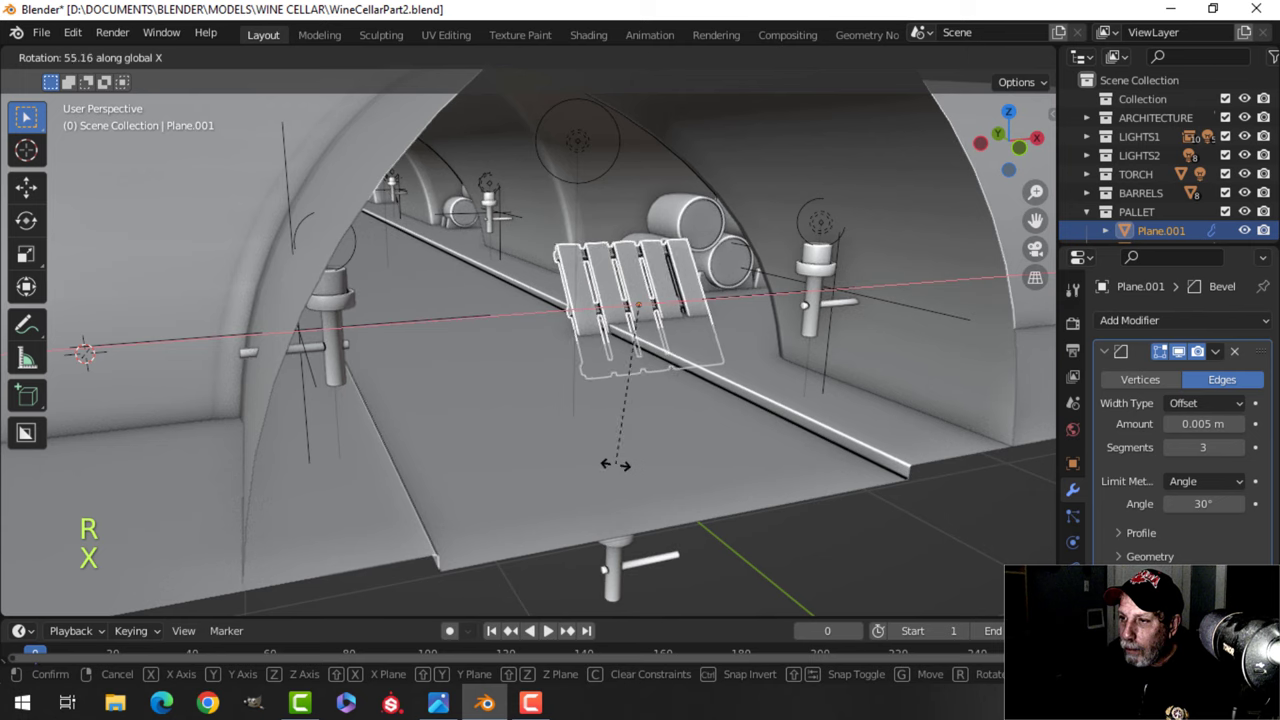
{"action": "left_click", "coordinate": [608, 463]}
{"action": "key", "text": "KP_Decimal"}
{"action": "middle_click_drag", "start_coordinate": [637, 364], "coordinate": [614, 469]}
{"action": "key", "text": "KP_3"}
{"action": "scroll", "coordinate": [406, 300], "scroll_direction": "up", "scroll_amount": 3}
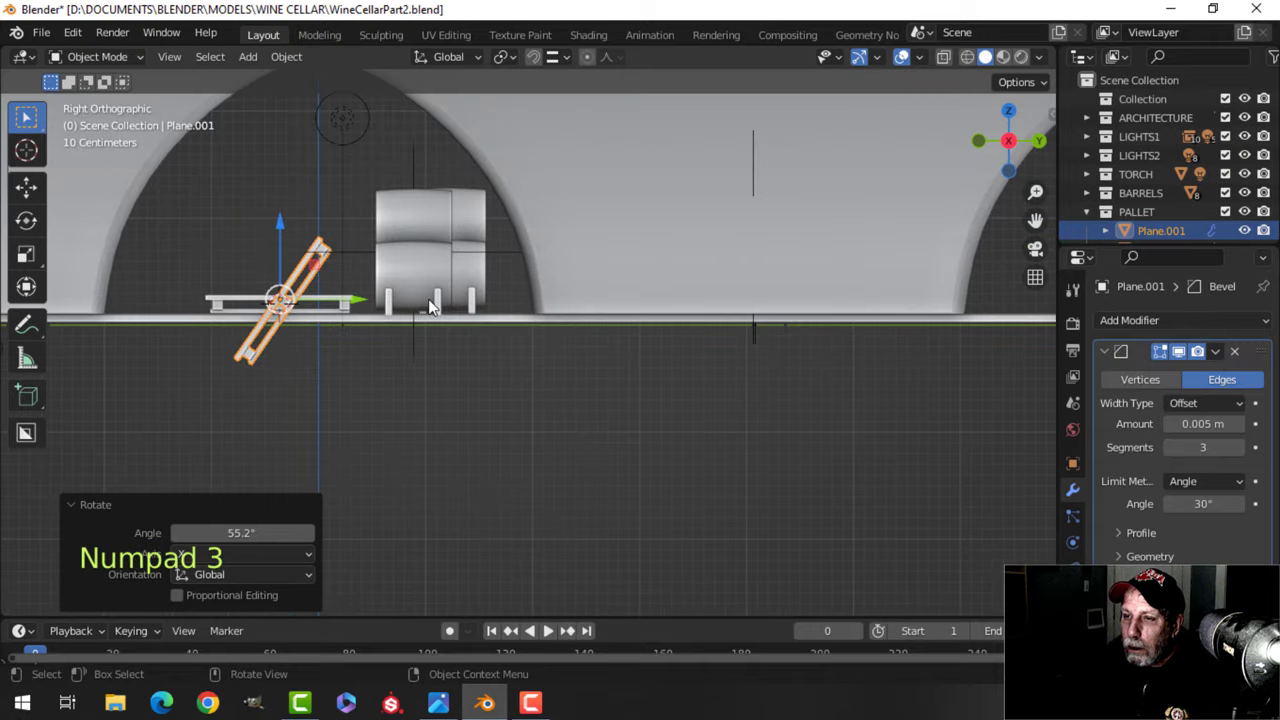
{"action": "key", "text": "r"}
{"action": "left_click", "coordinate": [428, 262]}
Move the tilted pallet about 1.73 m along Y, 0.49 m up along Z and 0.91 m along X behind the barrels.
{"action": "key", "text": "g"}
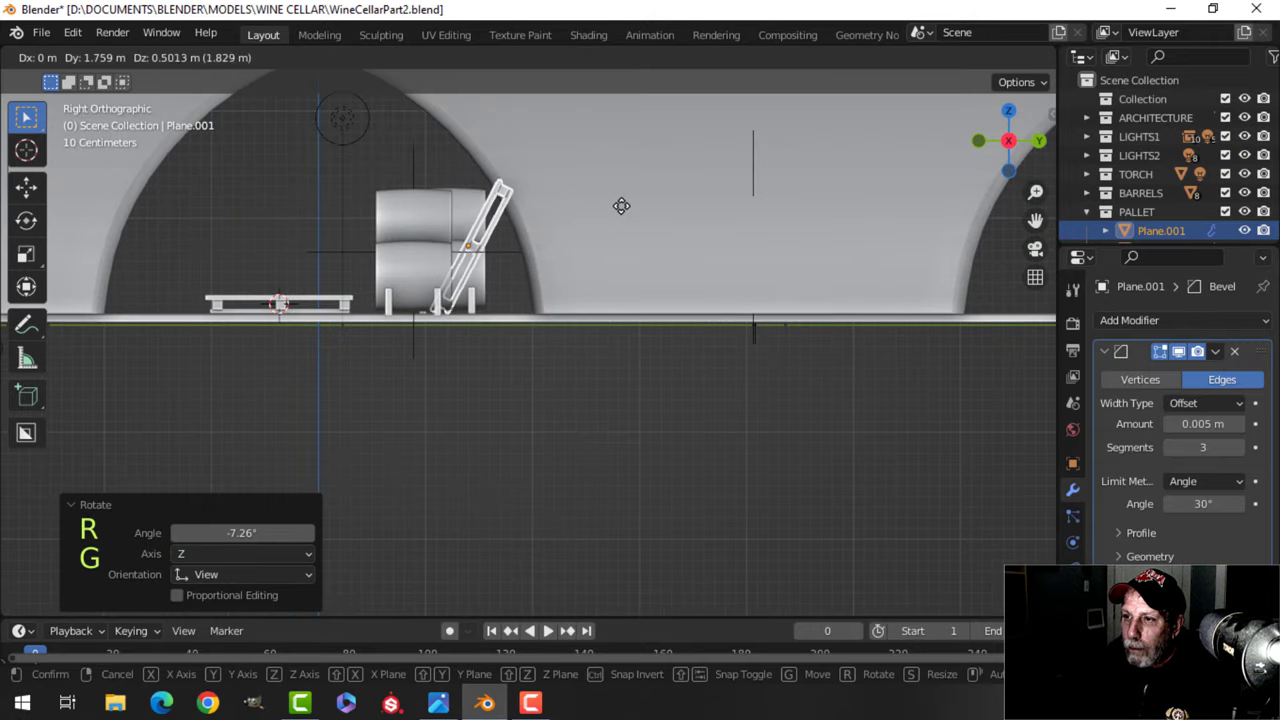
{"action": "left_click", "coordinate": [620, 207]}
{"action": "middle_click_drag", "start_coordinate": [620, 207], "coordinate": [876, 254]}
{"action": "middle_click_drag", "start_coordinate": [690, 250], "coordinate": [600, 250]}
{"action": "scroll", "coordinate": [571, 251], "scroll_direction": "up", "scroll_amount": 2}
{"action": "key", "text": "g"}
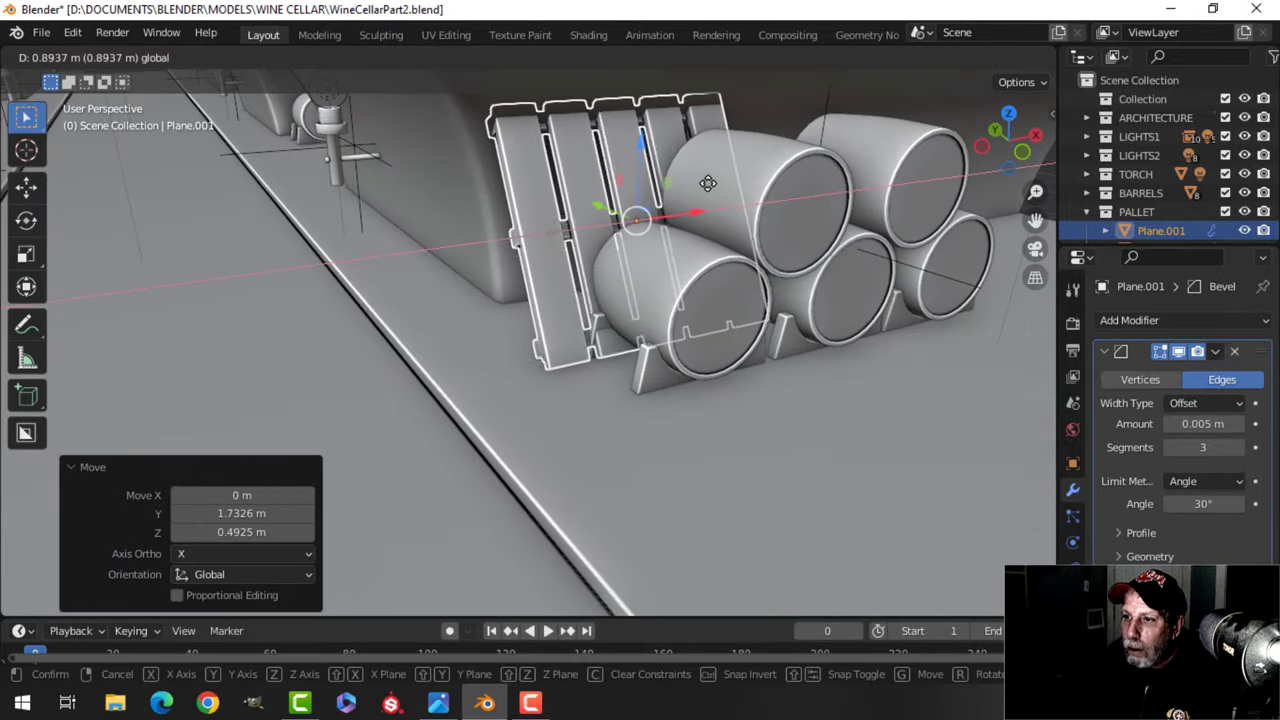
{"action": "left_click", "coordinate": [720, 182]}
Nudge the leaning pallet about 0.13 m along negative Y in the right side view, setting its lower edge near the floor.
{"action": "middle_click_drag", "start_coordinate": [852, 177], "coordinate": [636, 306]}
{"action": "key", "text": "KP_3"}
{"action": "scroll", "coordinate": [584, 164], "scroll_direction": "up", "scroll_amount": 2}
{"action": "key", "text": "g"}
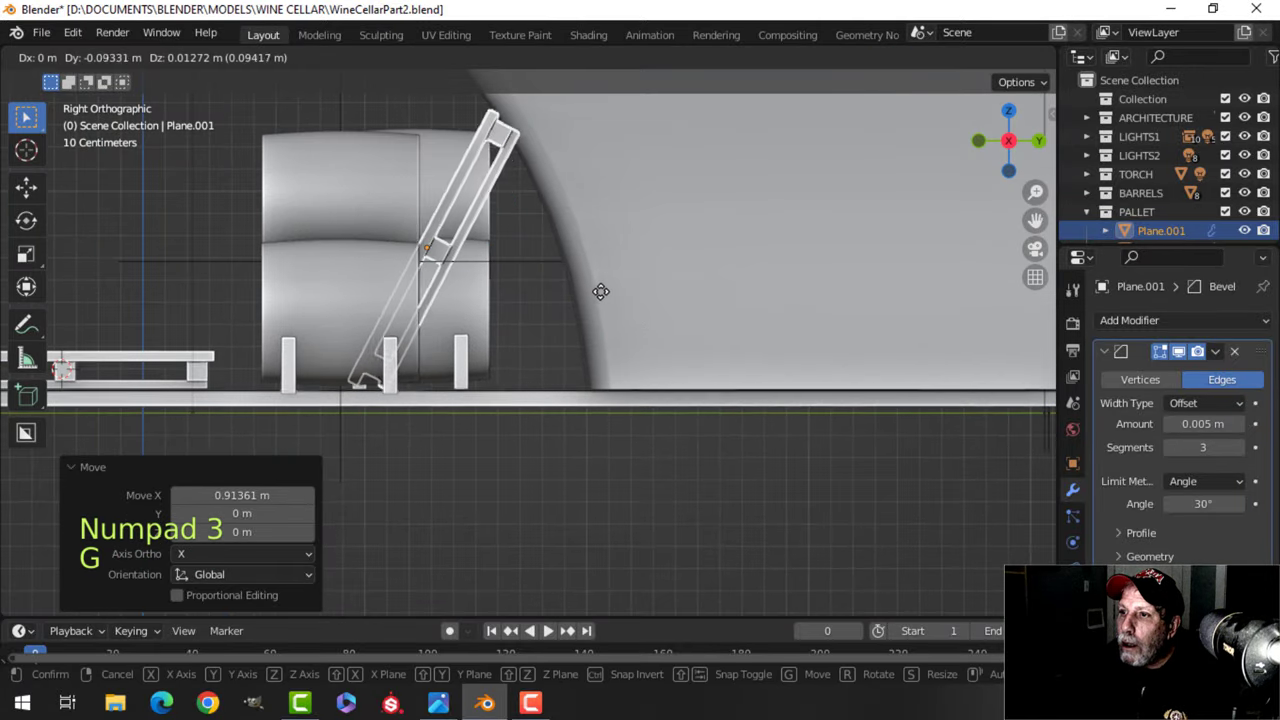
{"action": "left_click", "coordinate": [594, 288]}
{"action": "key", "text": "g"}
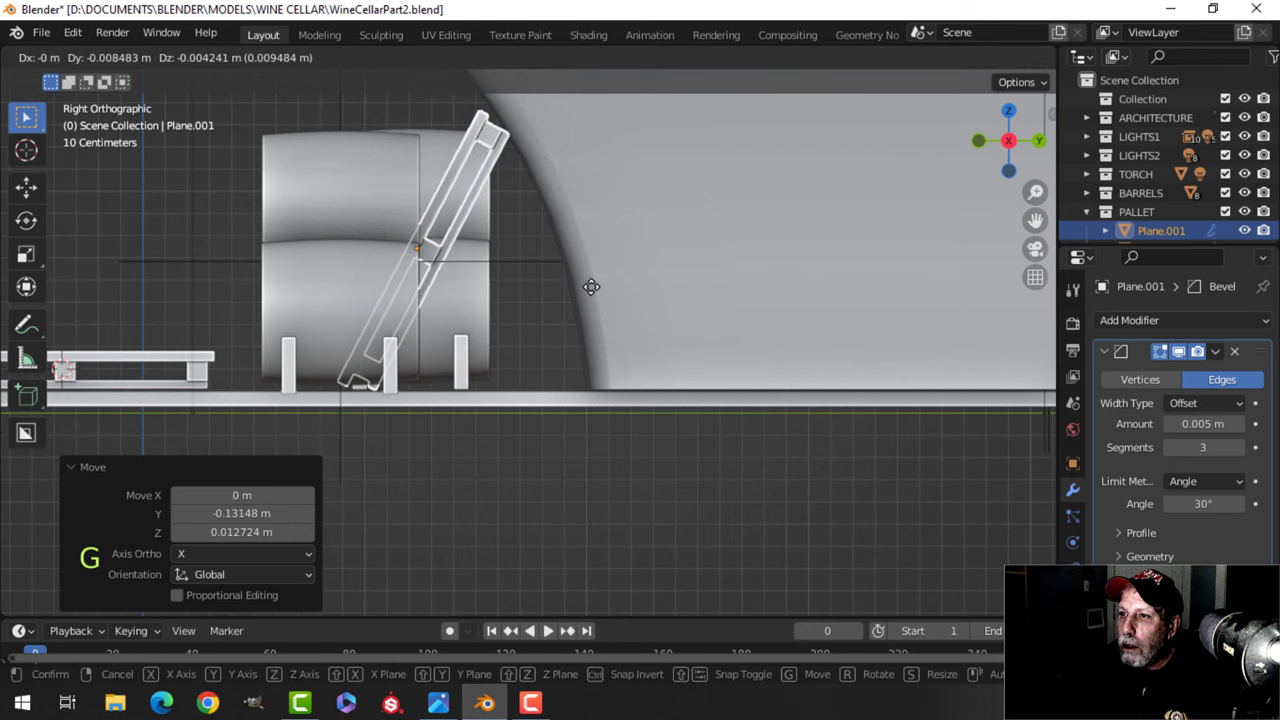
{"action": "left_click", "coordinate": [590, 287]}
Shift the barrel stack in front of the leaning pallet slightly along Y.
{"action": "middle_click_drag", "start_coordinate": [579, 283], "coordinate": [769, 358]}
{"action": "left_click", "coordinate": [695, 300]}
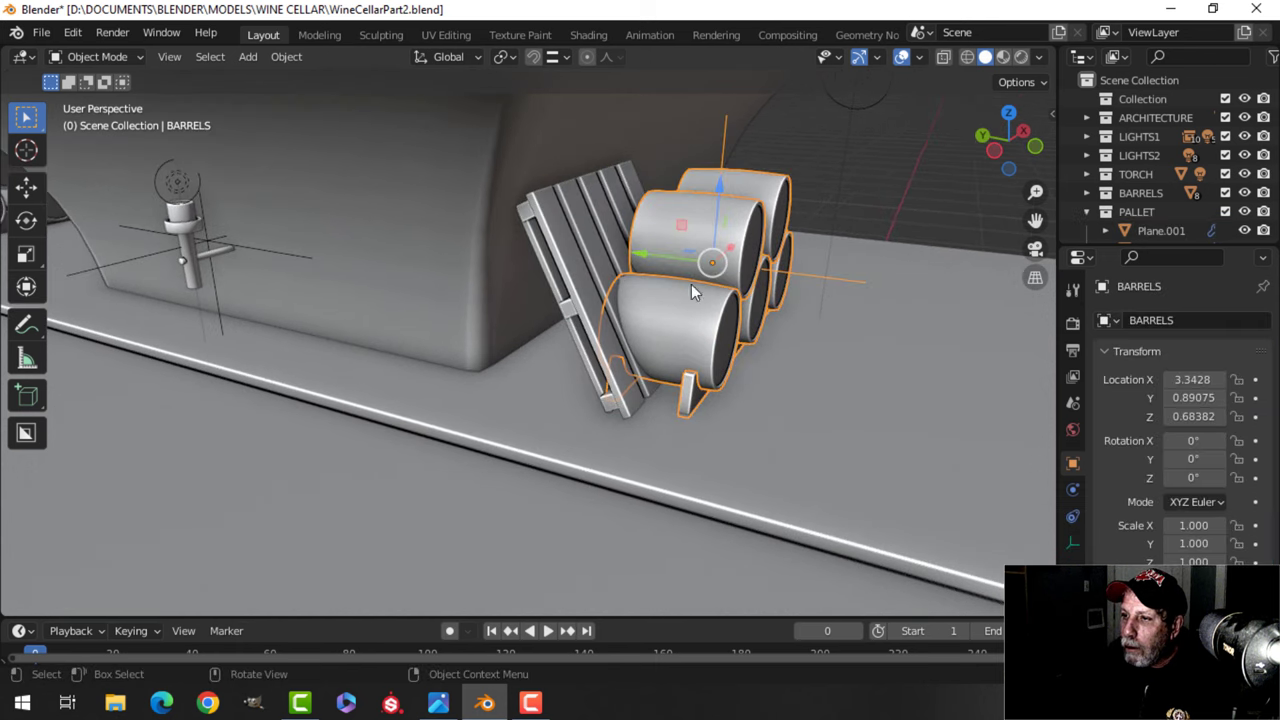
{"action": "key", "text": "g"}
{"action": "key", "text": "y"}
{"action": "left_click_drag", "start_coordinate": [697, 276], "coordinate": [697, 276]}
{"action": "key", "text": "alt+a"}
Select the arch and turn on the Face Orientation overlay to inspect its normals.
{"action": "middle_click_drag", "start_coordinate": [731, 338], "coordinate": [429, 237]}
{"action": "left_click", "coordinate": [377, 191]}
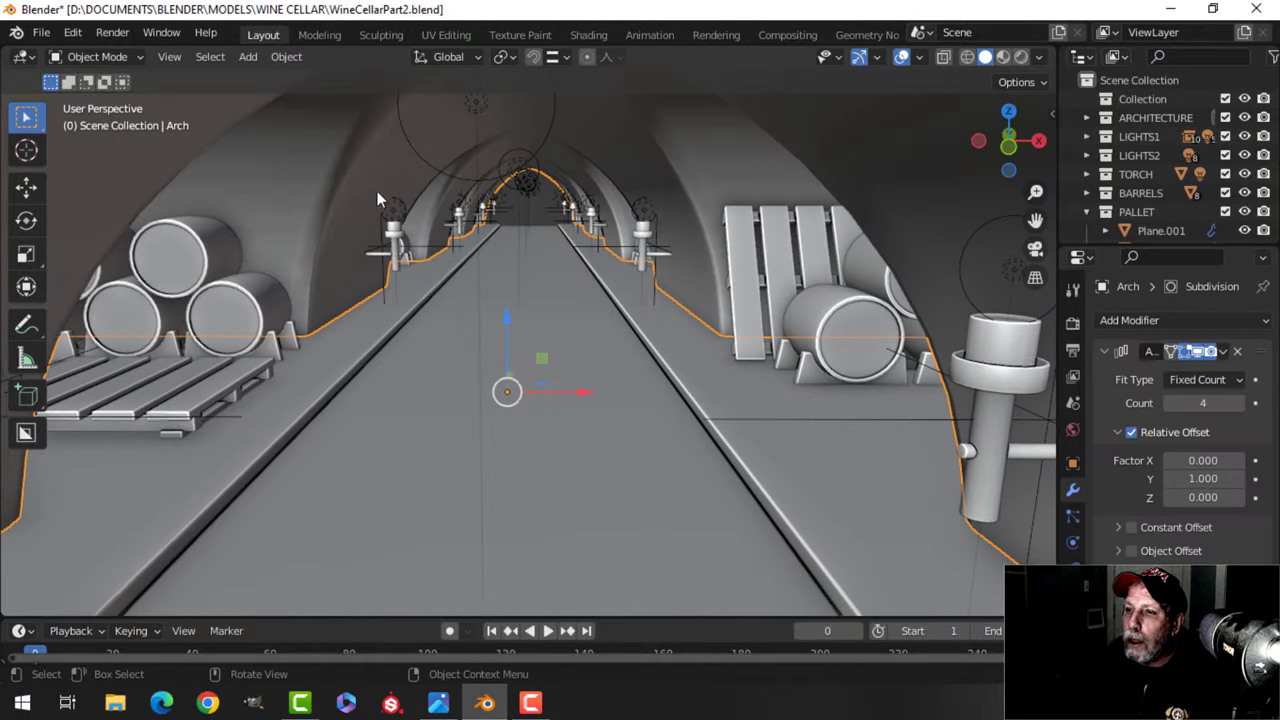
{"action": "left_click", "coordinate": [919, 57]}
{"action": "left_click", "coordinate": [803, 398]}
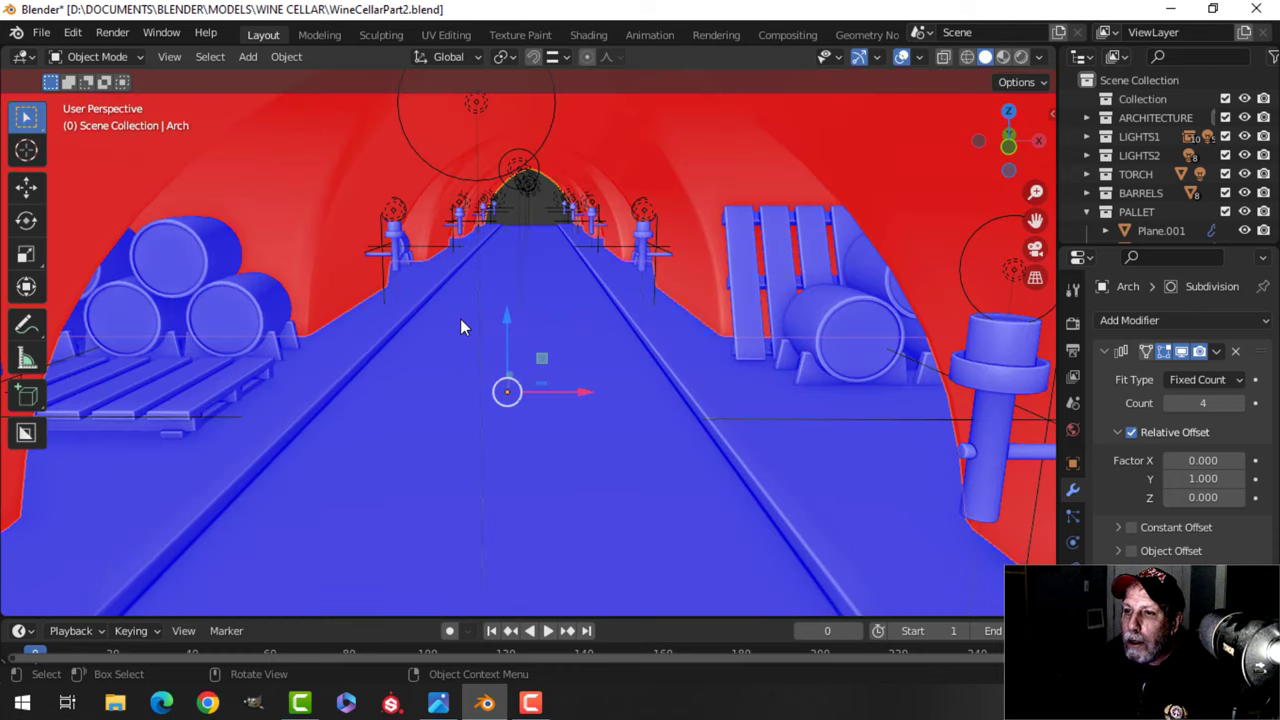
Flip the normals of all the arch's faces so the tunnel interior faces outward.
{"action": "key", "text": "Tab"}
{"action": "key", "text": "a"}
{"action": "key", "text": "alt+n"}
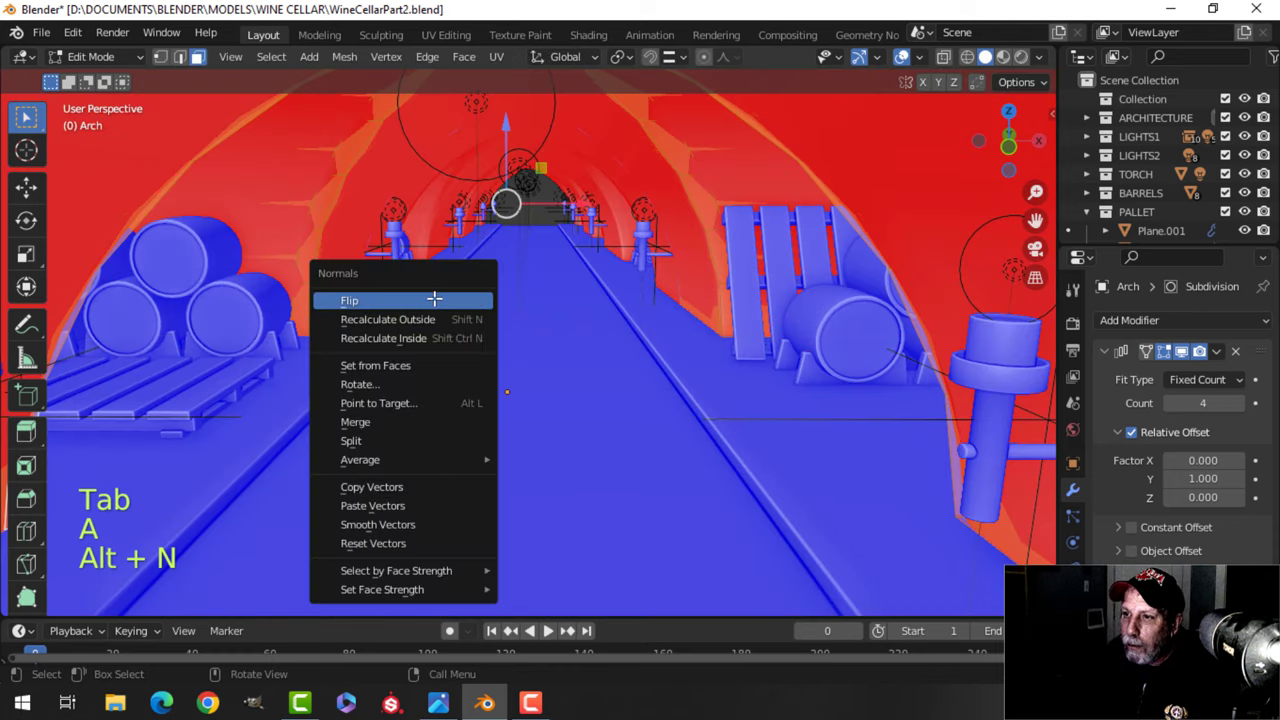
{"action": "left_click", "coordinate": [434, 299]}
{"action": "key", "text": "alt+a"}
{"action": "key", "text": "Tab"}
{"action": "key", "text": "alt+a"}
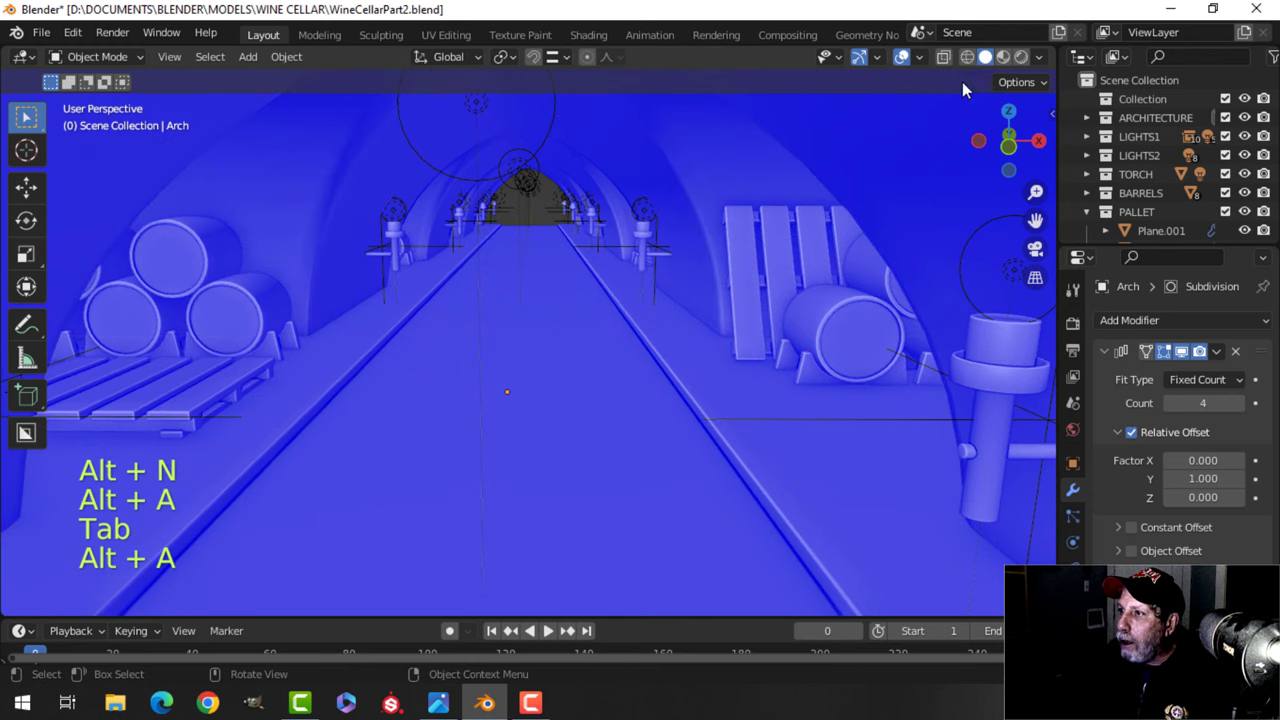
Turn off the Face Orientation overlay and save the file.
{"action": "left_click", "coordinate": [921, 57]}
{"action": "left_click", "coordinate": [830, 400]}
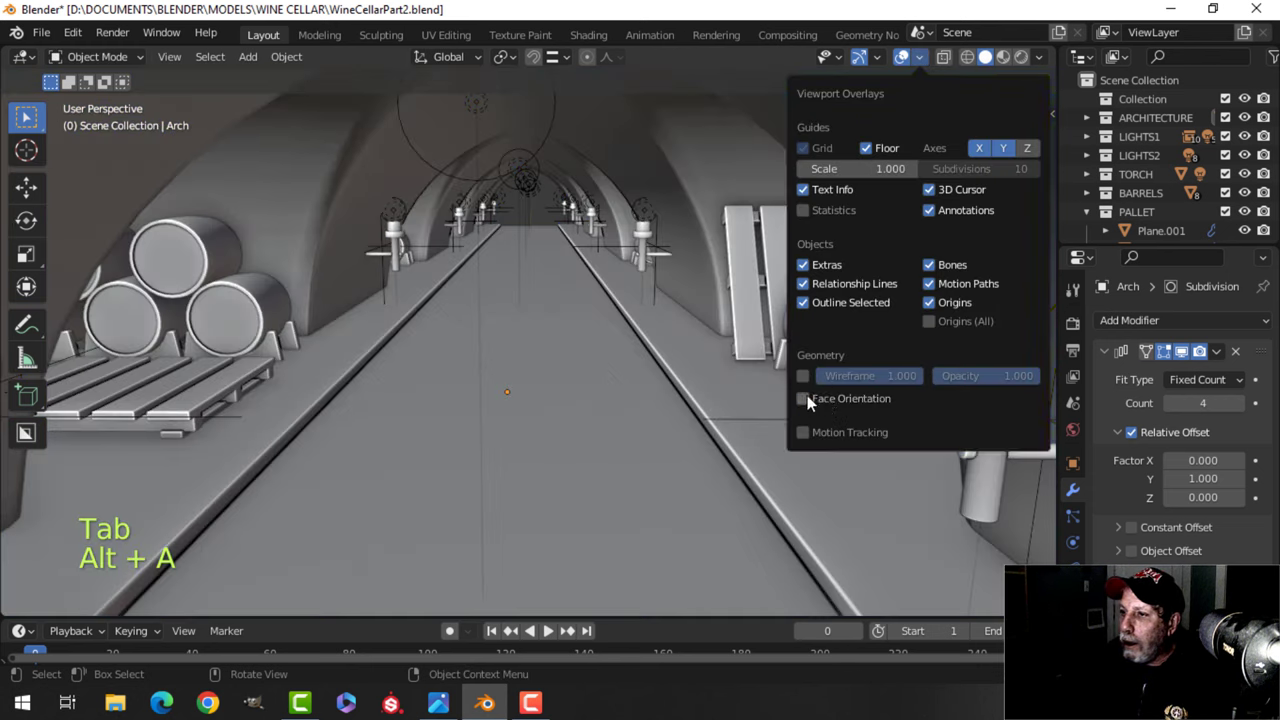
{"action": "scroll", "coordinate": [584, 324], "scroll_direction": "down", "scroll_amount": 2}
{"action": "key", "text": "ctrl+s"}
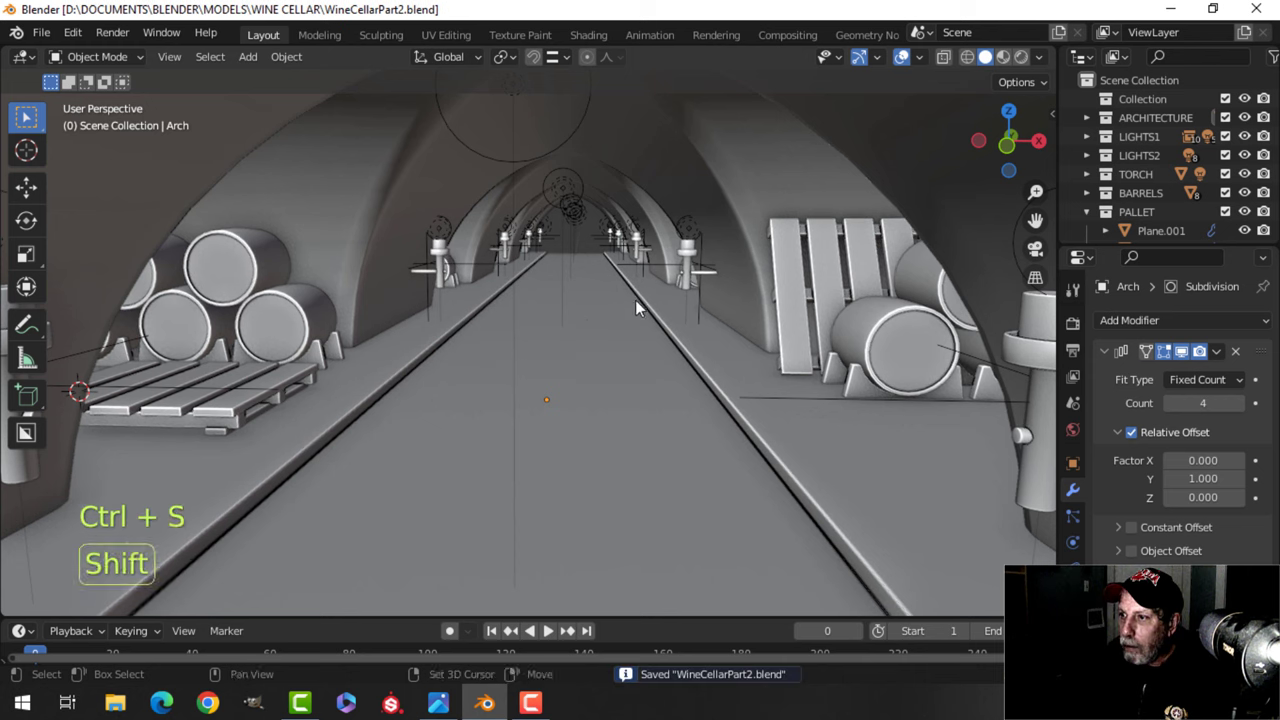
Narrow the leaning pallet's whole mesh to about 0.742 along X.
{"action": "middle_click_drag", "start_coordinate": [635, 300], "coordinate": [601, 322]}
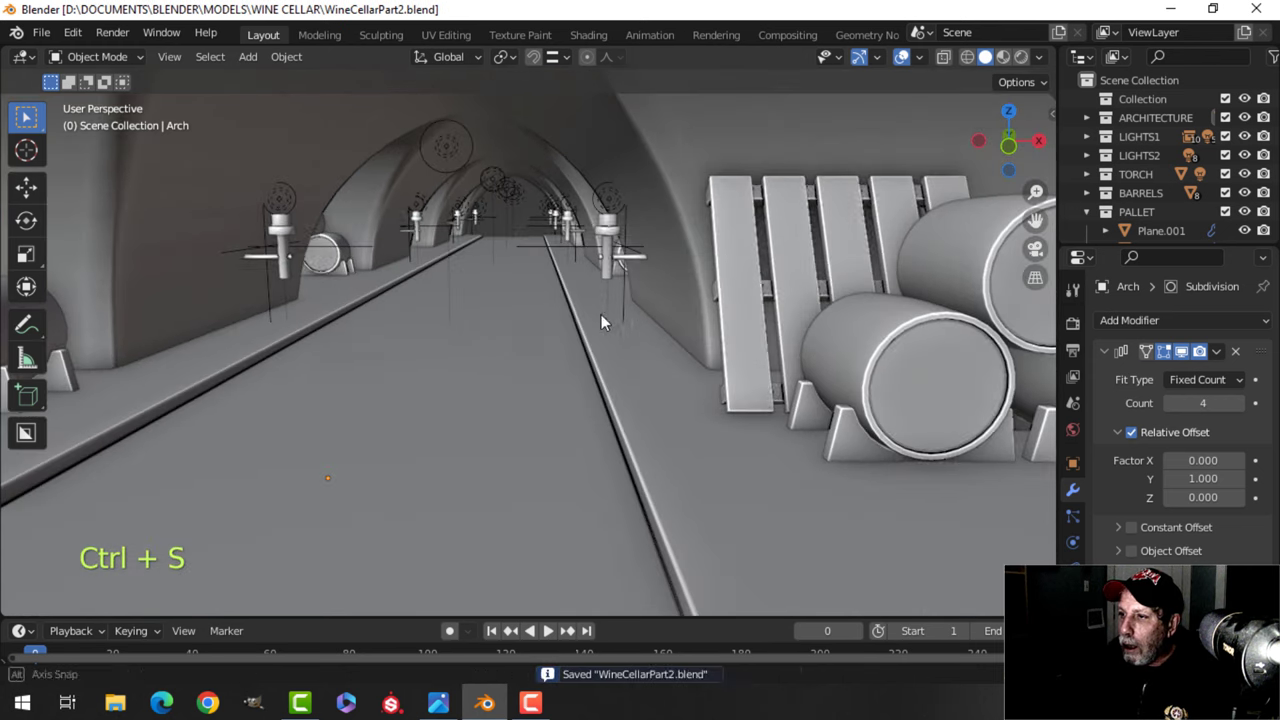
{"action": "left_click", "coordinate": [764, 259]}
{"action": "middle_click_drag", "start_coordinate": [791, 259], "coordinate": [767, 247], "text": "shift"}
{"action": "left_click", "coordinate": [767, 247]}
{"action": "key", "text": "Tab"}
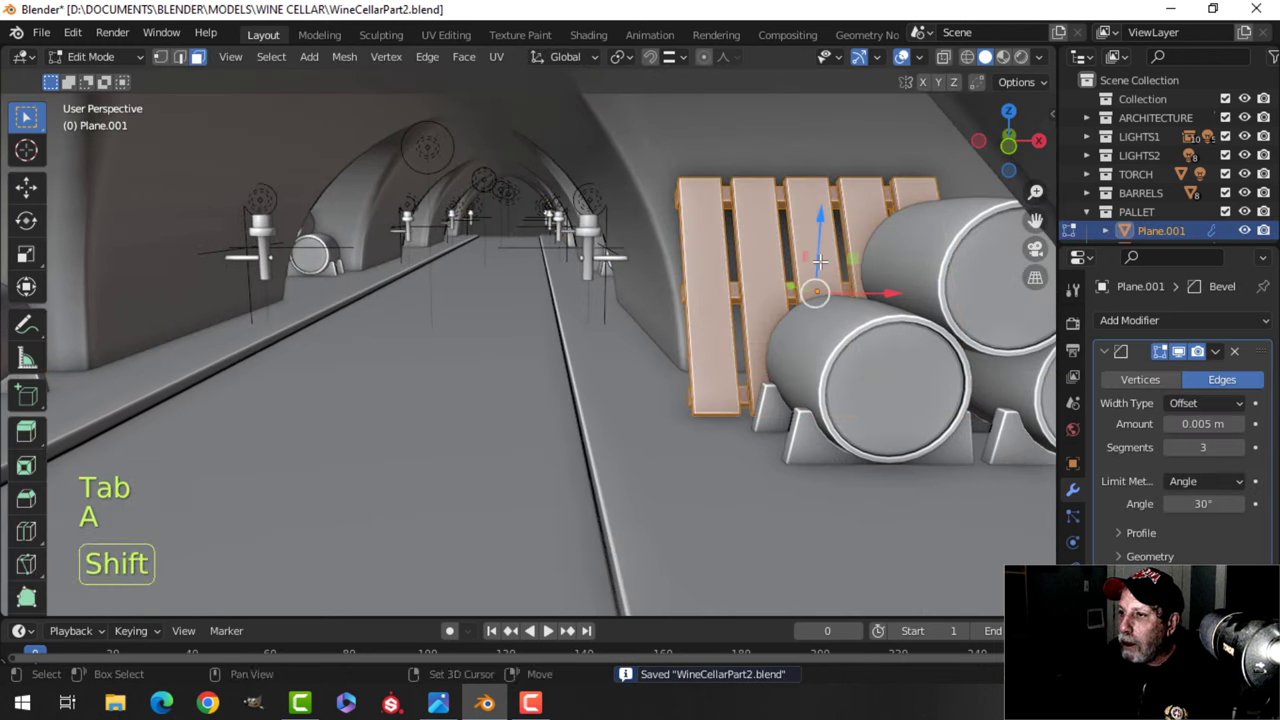
{"action": "scroll", "coordinate": [820, 260], "scroll_direction": "down", "scroll_amount": 1}
{"action": "key", "text": "s"}
{"action": "key", "text": "x"}
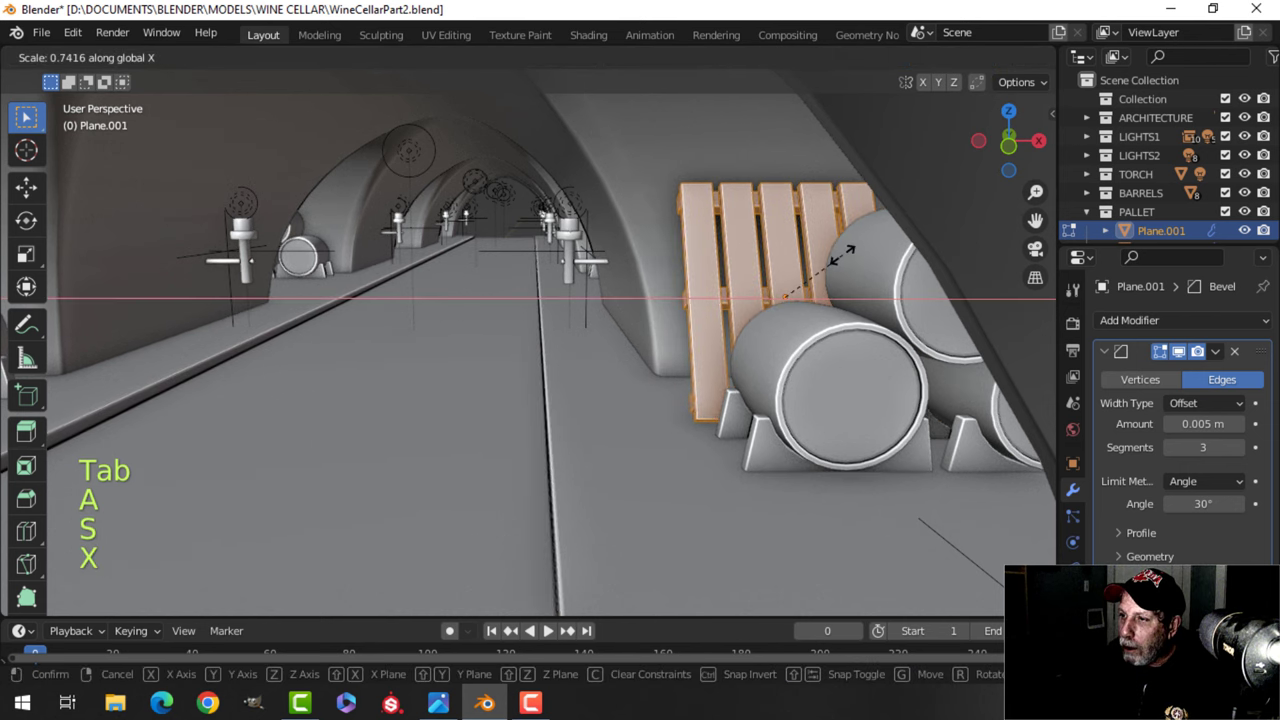
{"action": "left_click", "coordinate": [838, 256]}
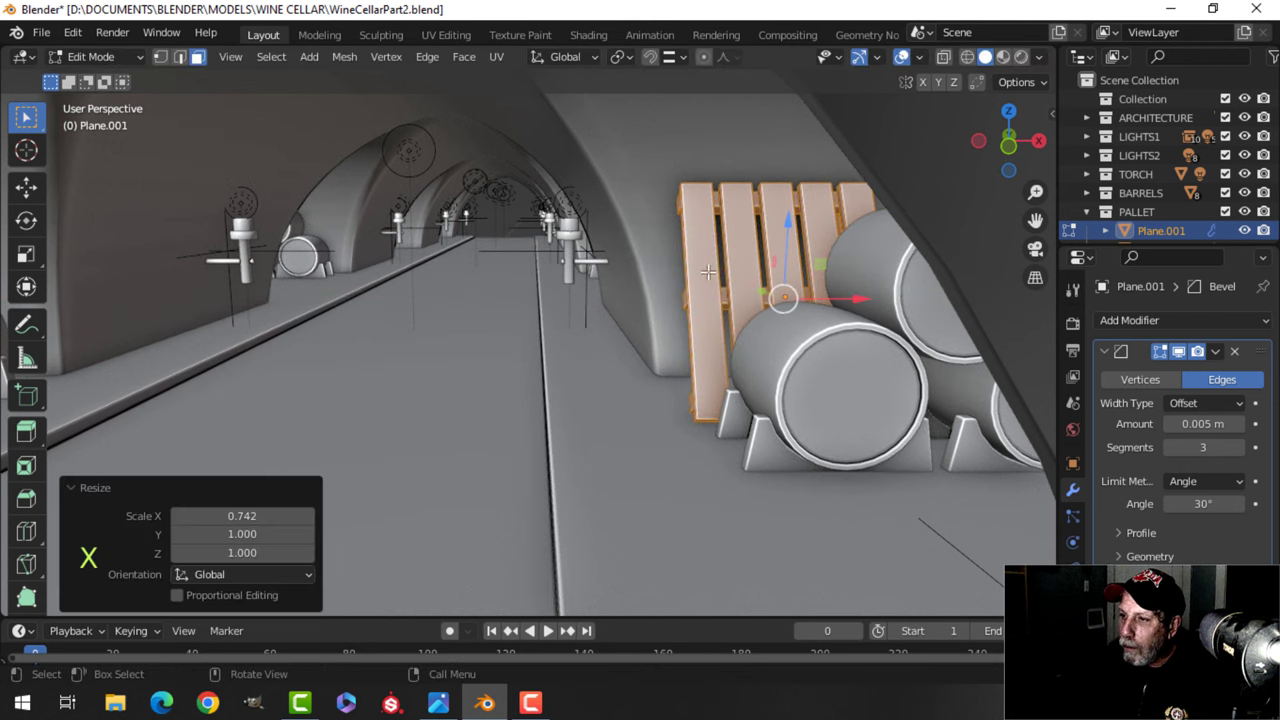
{"action": "key", "text": "Tab"}
{"action": "key", "text": "alt+a"}
Narrow the flat pallet's whole mesh slightly along X.
{"action": "middle_click_drag", "start_coordinate": [558, 300], "coordinate": [484, 363]}
{"action": "middle_click_drag", "start_coordinate": [484, 318], "coordinate": [430, 342]}
{"action": "middle_click_drag", "start_coordinate": [90, 352], "coordinate": [208, 361], "text": "shift"}
{"action": "middle_click_drag", "start_coordinate": [312, 355], "coordinate": [432, 344], "text": "shift"}
{"action": "key", "text": "Tab"}
{"action": "key", "text": "a"}
{"action": "middle_click_drag", "start_coordinate": [331, 378], "coordinate": [428, 371]}
{"action": "key", "text": "s"}
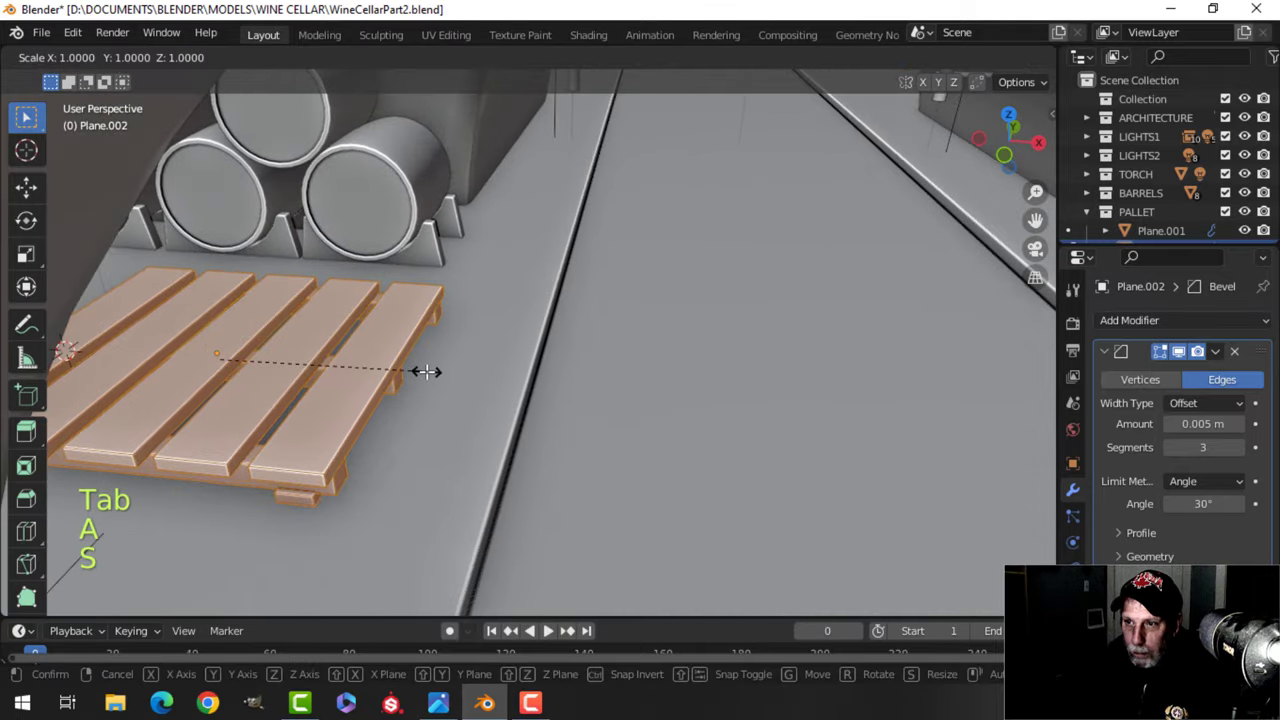
{"action": "key", "text": "x"}
{"action": "left_click", "coordinate": [420, 364]}
{"action": "key", "text": "Tab"}
{"action": "key", "text": "alt+a"}
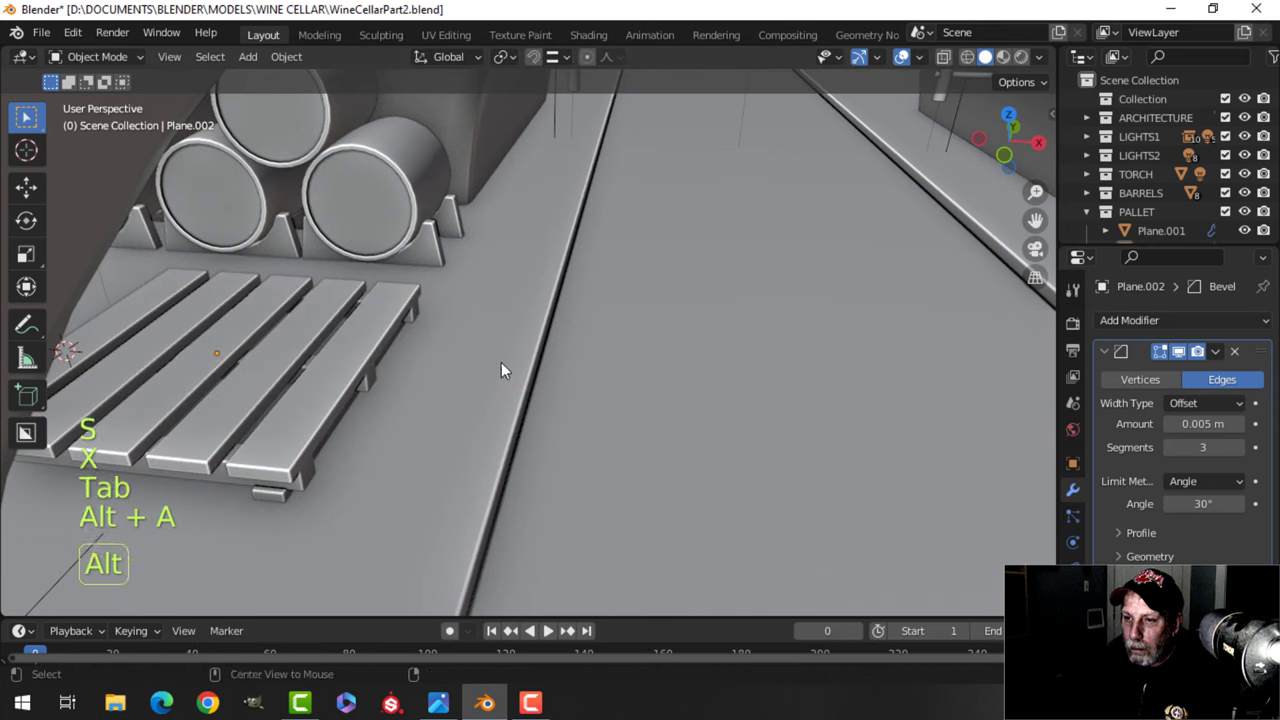
Shift the flat pallet slightly along X in front of its barrel stack and save the file.
{"action": "middle_click_drag", "start_coordinate": [501, 362], "coordinate": [470, 318]}
{"action": "middle_click_drag", "start_coordinate": [470, 318], "coordinate": [294, 338], "text": "shift"}
{"action": "left_click_drag", "start_coordinate": [232, 320], "coordinate": [293, 323]}
{"action": "key", "text": "alt+a"}
{"action": "middle_click_drag", "start_coordinate": [528, 331], "coordinate": [470, 360], "text": "shift"}
{"action": "key", "text": "ctrl+s"}
Duplicate the arch's open front edge loop and place the copy about 1.56 m along negative Y.
{"action": "scroll", "coordinate": [400, 366], "scroll_direction": "down", "scroll_amount": 5}
{"action": "middle_click_drag", "start_coordinate": [470, 360], "coordinate": [430, 338]}
{"action": "key", "text": "Tab"}
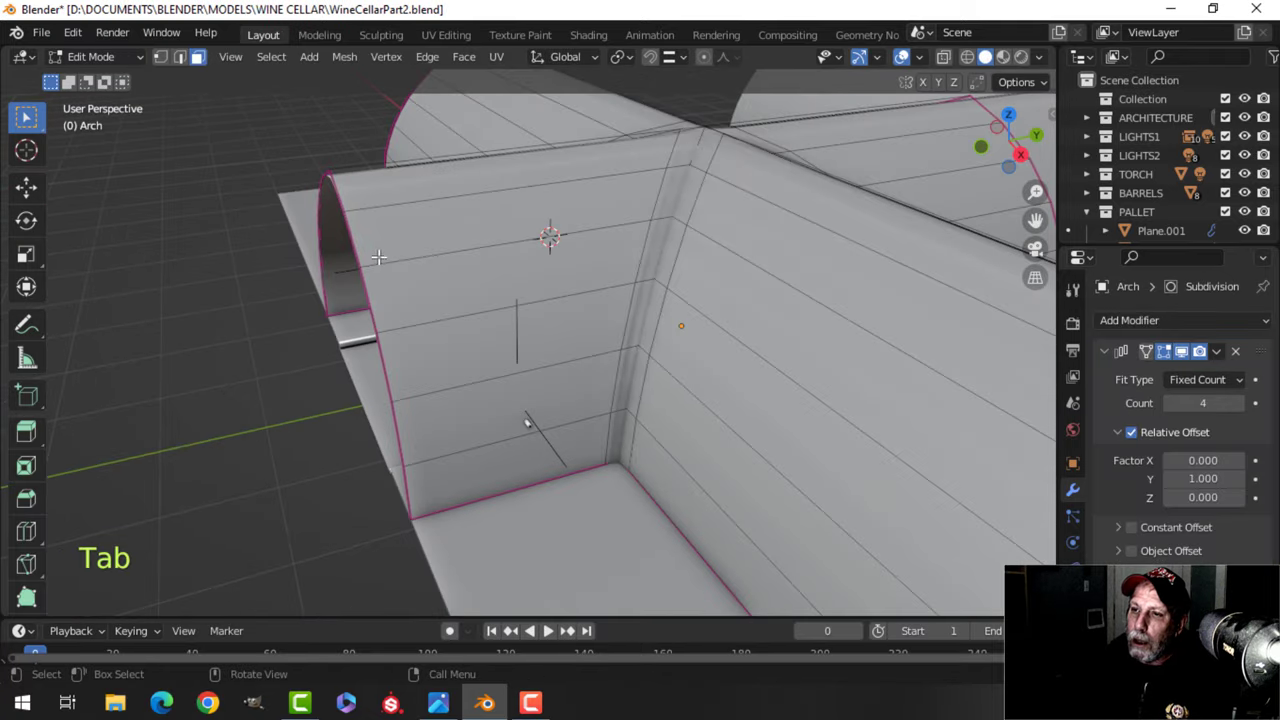
{"action": "key", "text": "alt+a"}
{"action": "middle_click_drag", "start_coordinate": [376, 259], "coordinate": [411, 256], "text": "shift"}
{"action": "key", "text": "2"}
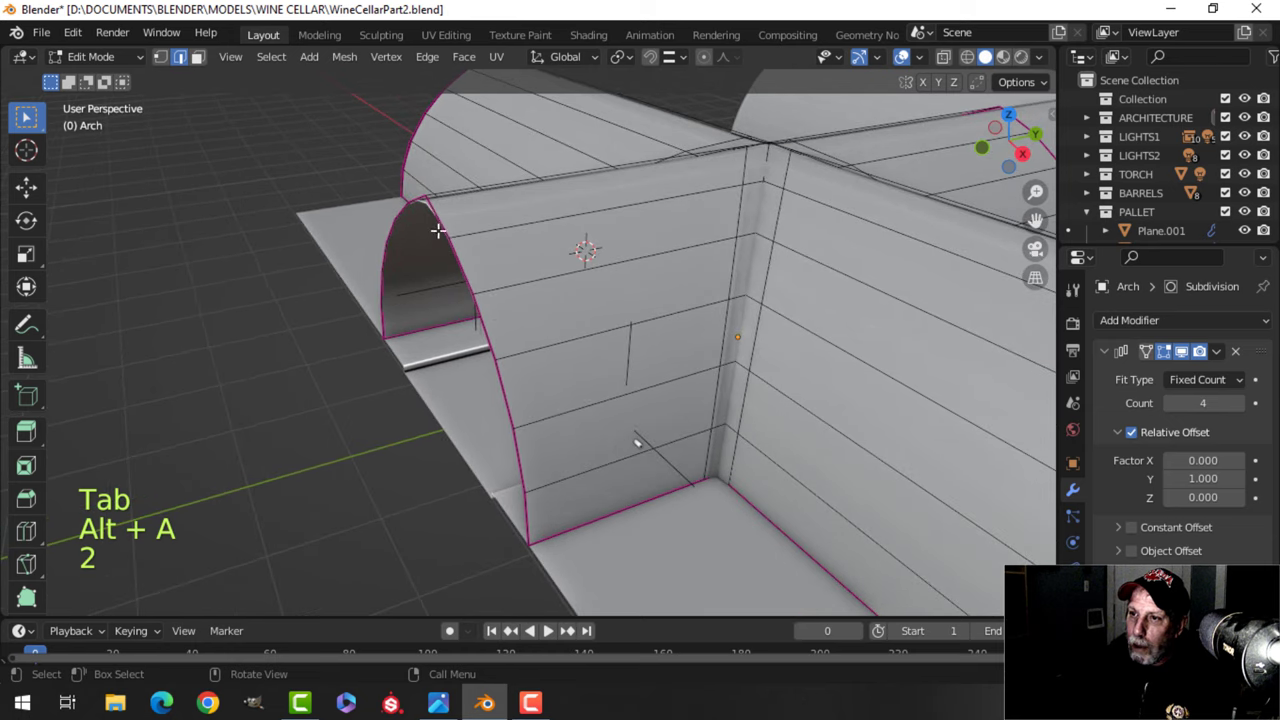
{"action": "left_click", "coordinate": [439, 224], "text": "alt+shift"}
{"action": "middle_click_drag", "start_coordinate": [470, 284], "coordinate": [498, 263], "text": "shift"}
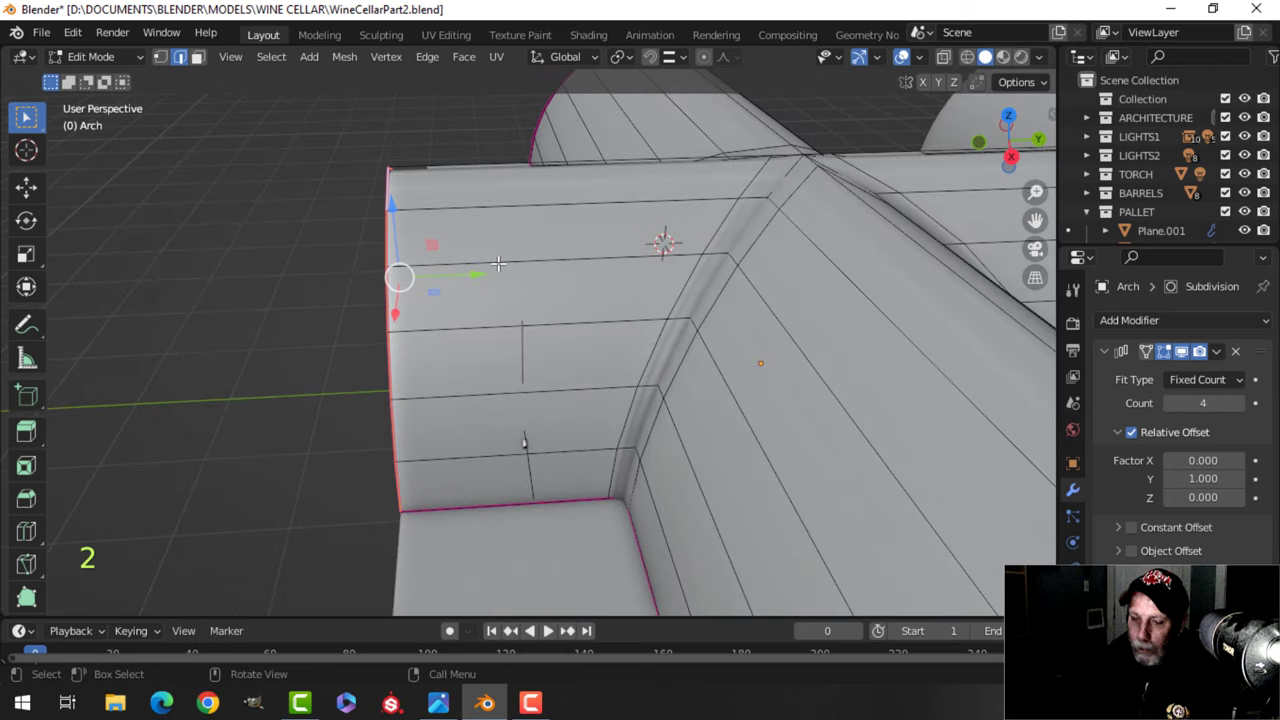
{"action": "key", "text": "shift+d"}
{"action": "left_click", "coordinate": [310, 285]}
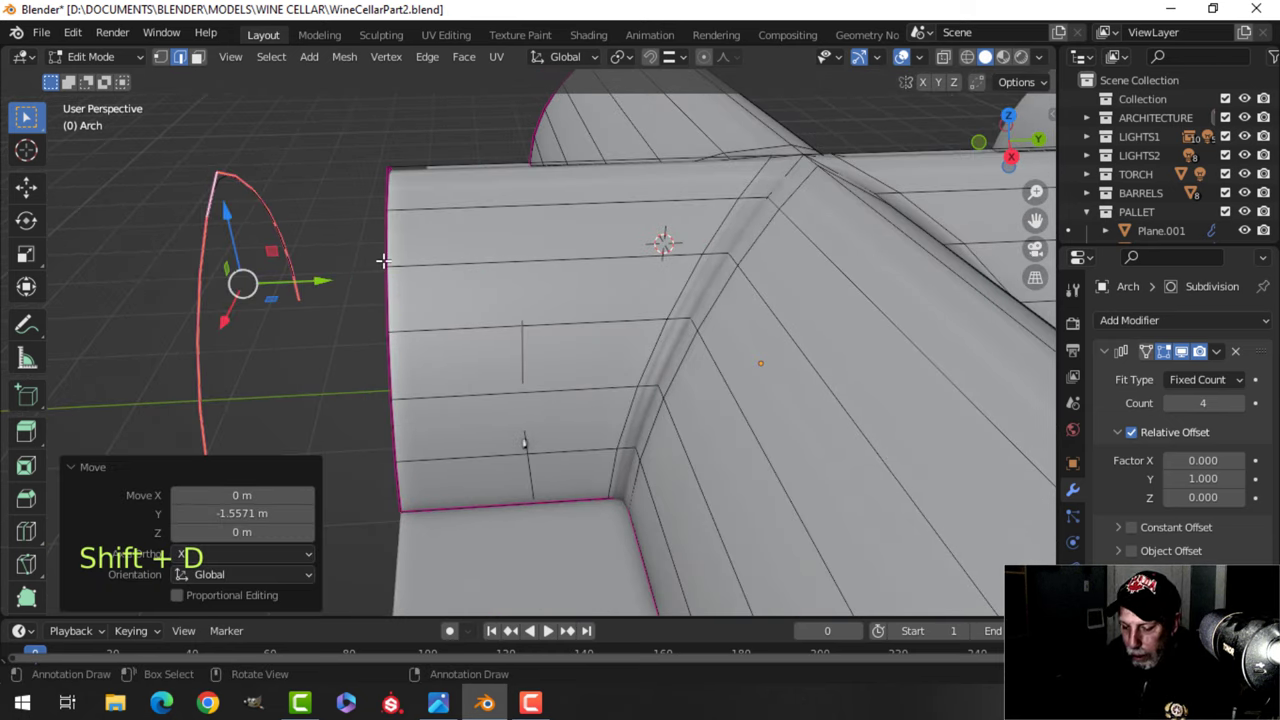
Separate the duplicated edge loop from the arch into its own object.
{"action": "key", "text": "p"}
{"action": "left_click", "coordinate": [388, 261]}
{"action": "key", "text": "Tab"}
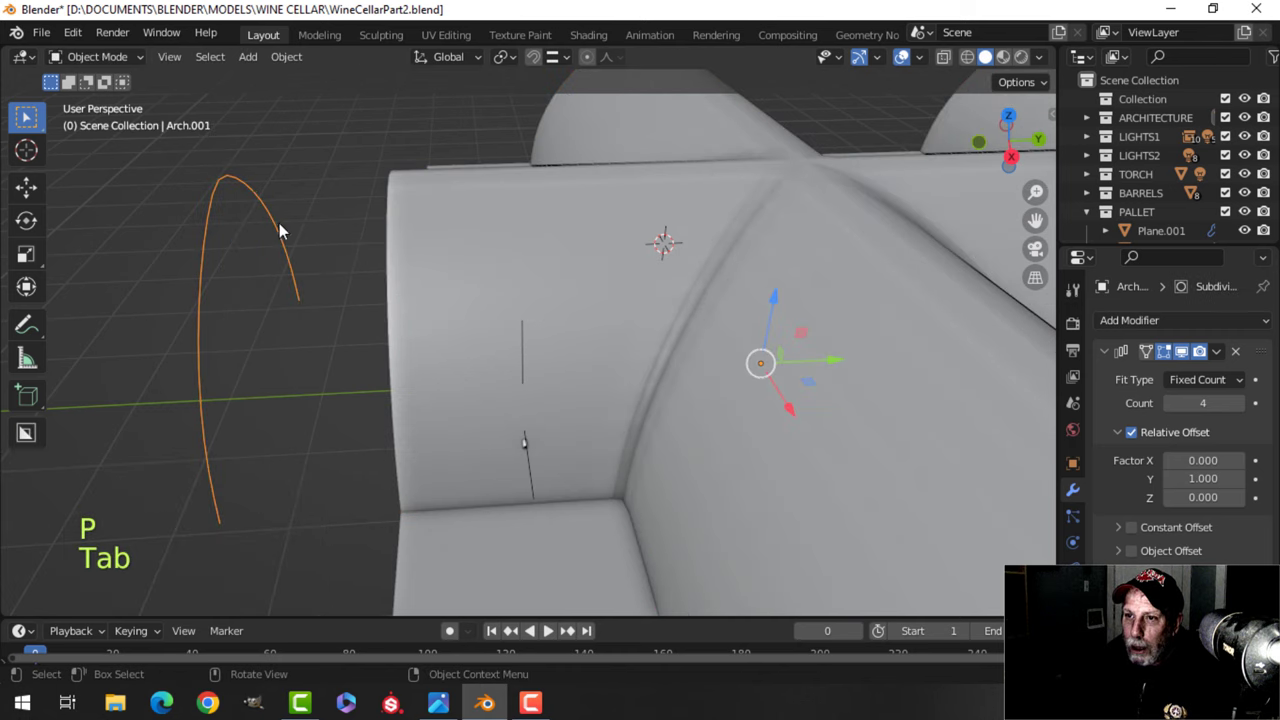
Set the Mean Crease of all edges in the separated arch outline to 0.
{"action": "key", "text": "Tab"}
{"action": "key", "text": "a"}
{"action": "key", "text": "n"}
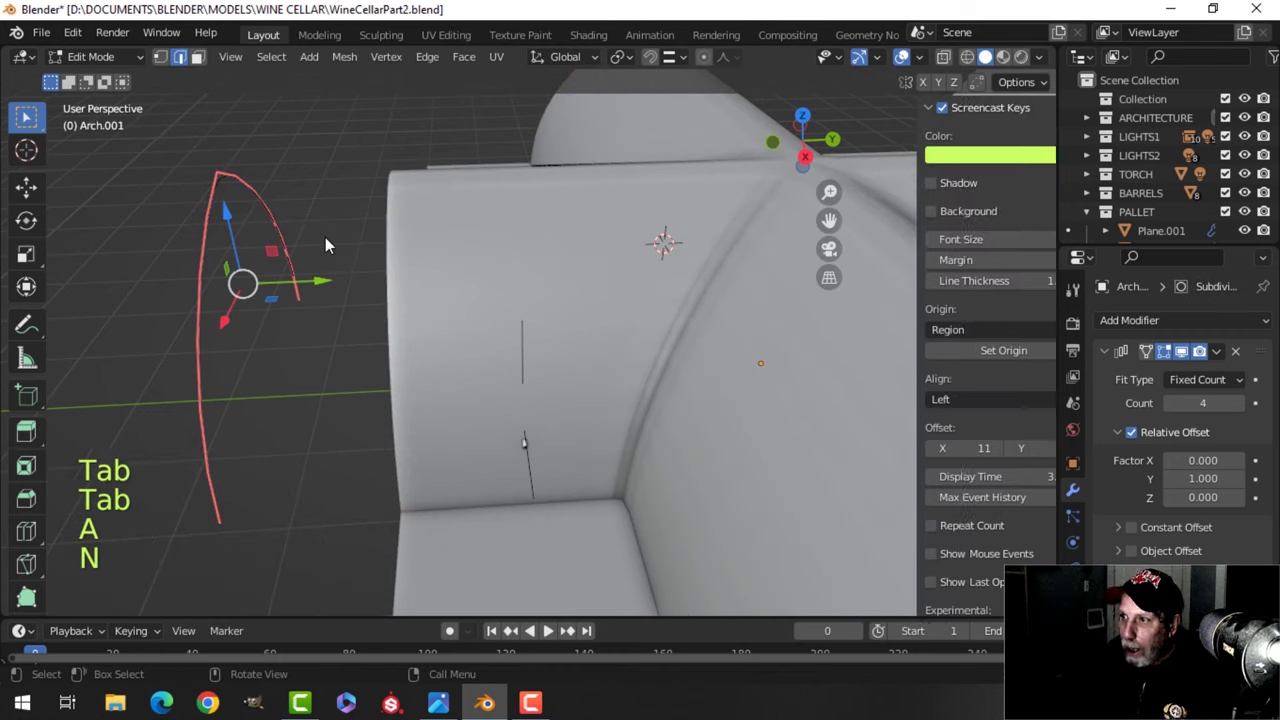
{"action": "left_click", "coordinate": [1043, 122]}
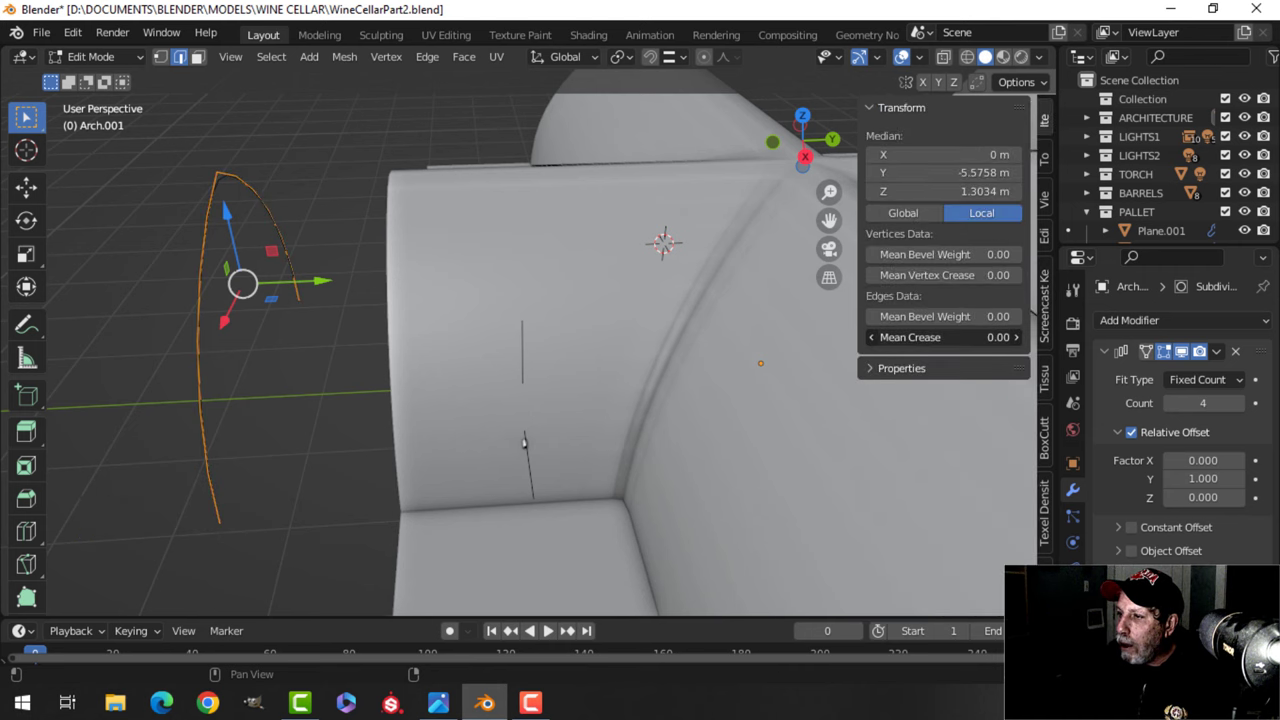
{"action": "key", "text": "n"}
Remove the Array modifier from the arch outline and turn off its Subdivision modifier's viewport display.
{"action": "middle_click_drag", "start_coordinate": [177, 349], "coordinate": [240, 350]}
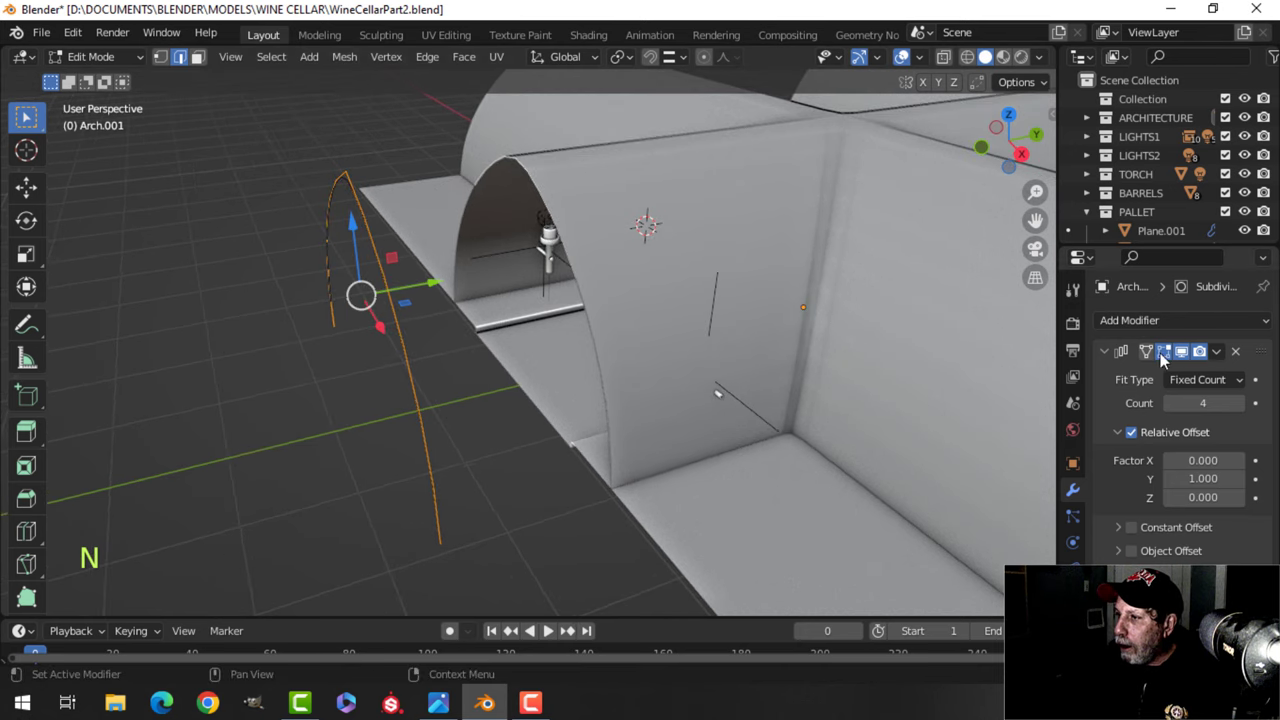
{"action": "left_click", "coordinate": [1234, 353]}
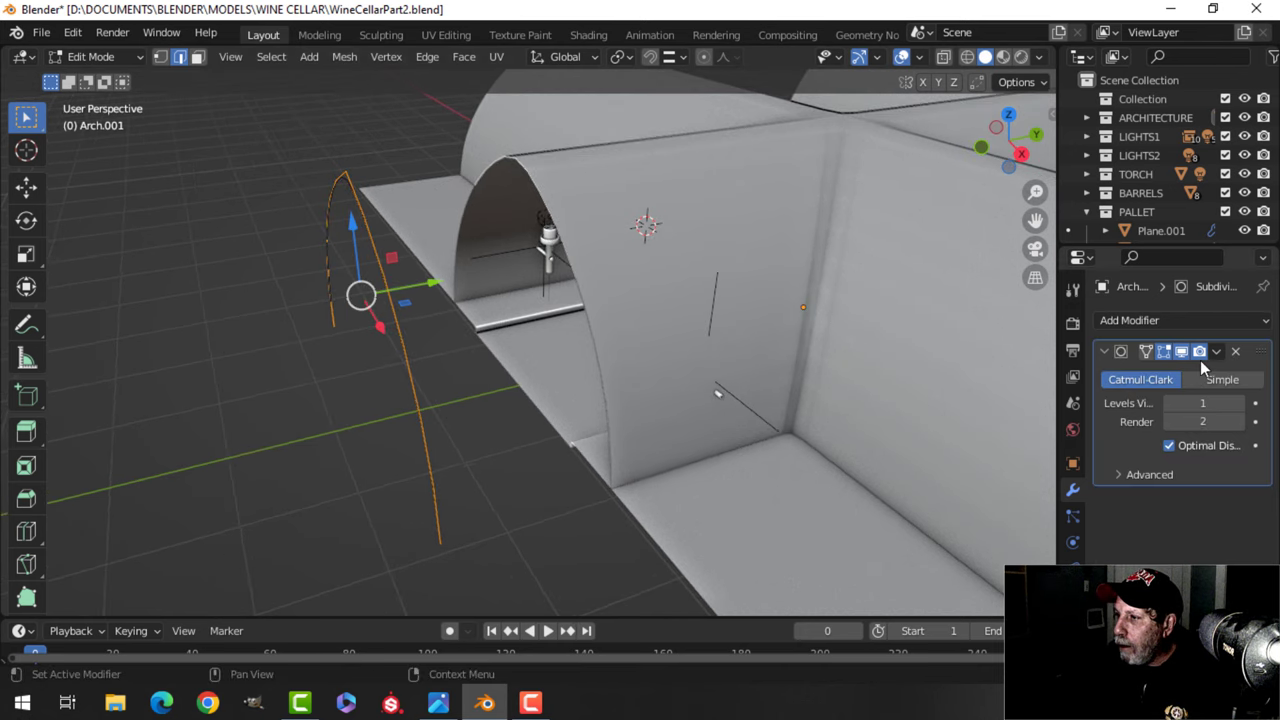
{"action": "middle_click_drag", "start_coordinate": [582, 355], "coordinate": [628, 365]}
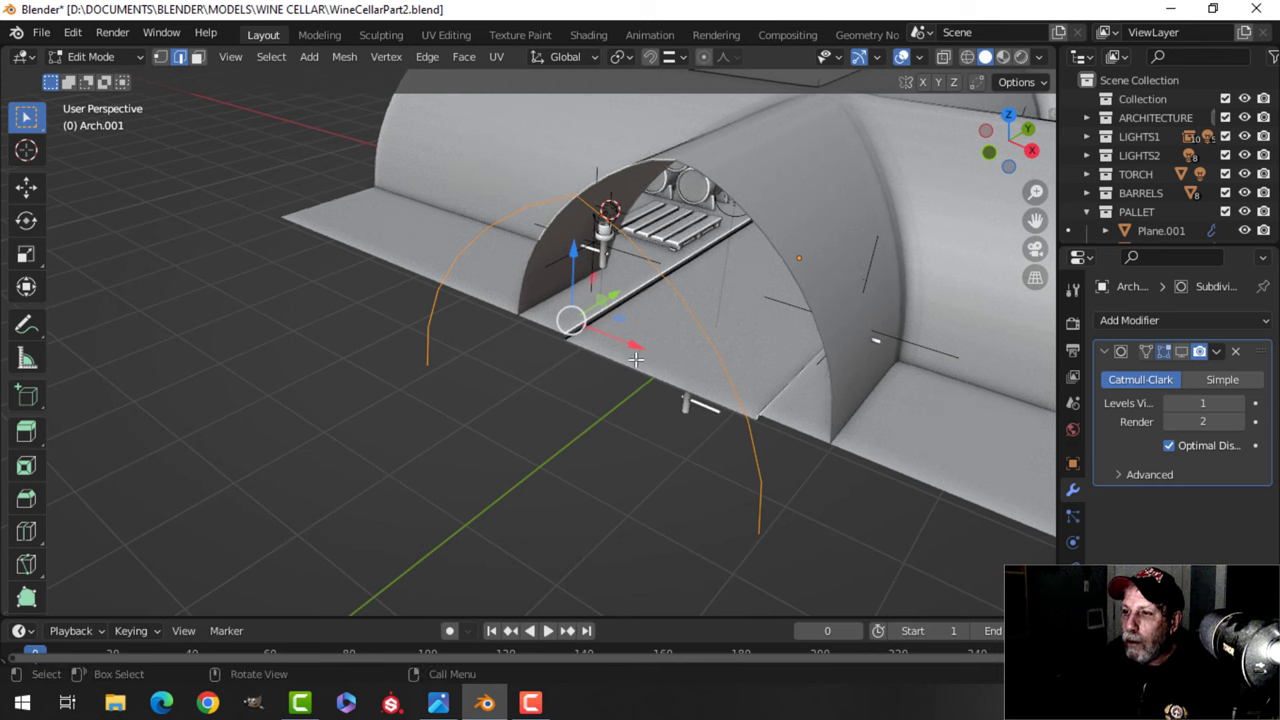
{"action": "key", "text": "Tab"}
{"action": "key", "text": "a"}
{"action": "key", "text": "Tab"}
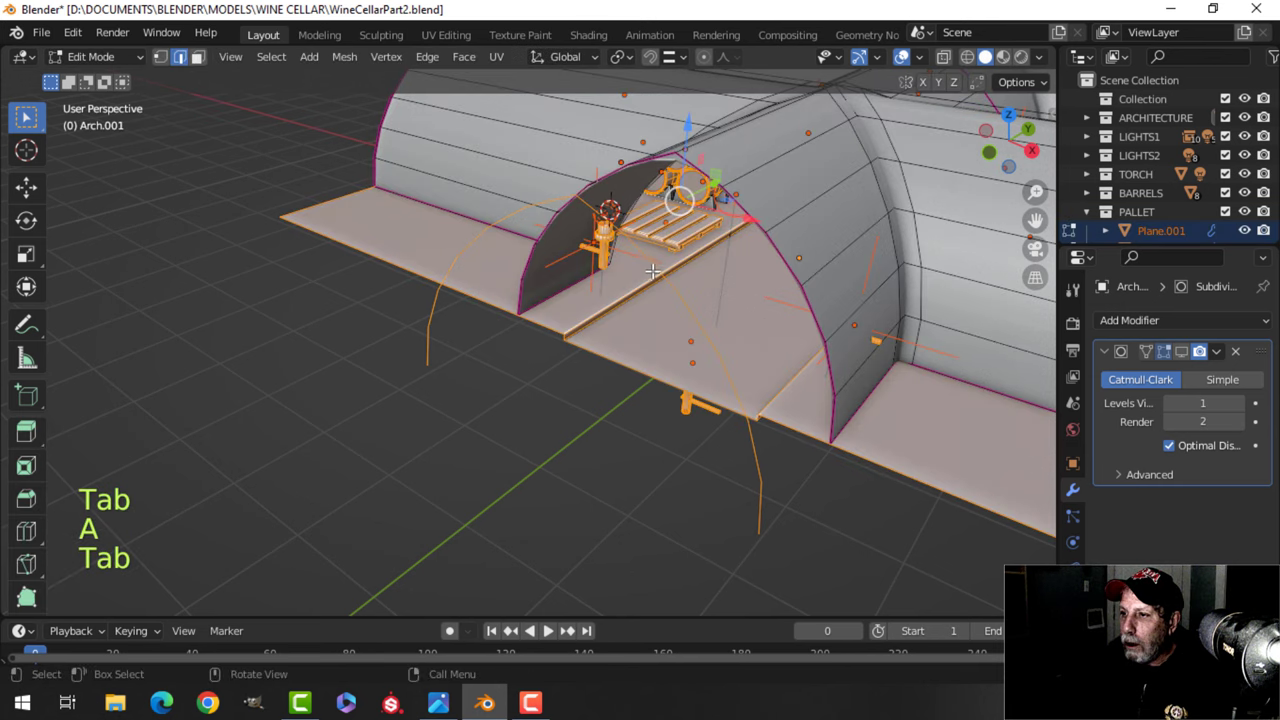
{"action": "key", "text": "Tab"}
{"action": "left_click", "coordinate": [615, 237]}
{"action": "middle_click_drag", "start_coordinate": [689, 281], "coordinate": [491, 244]}
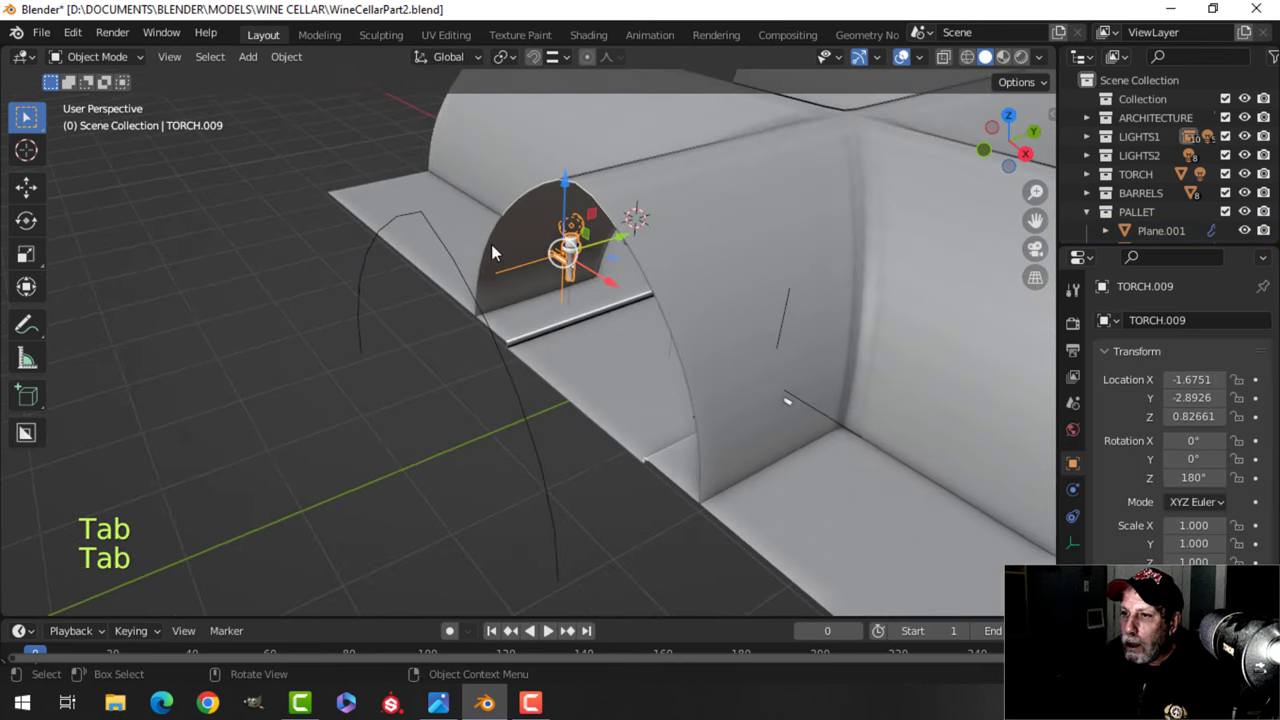
{"action": "left_click", "coordinate": [441, 228]}
{"action": "left_click", "coordinate": [453, 243]}
{"action": "key", "text": "Tab"}
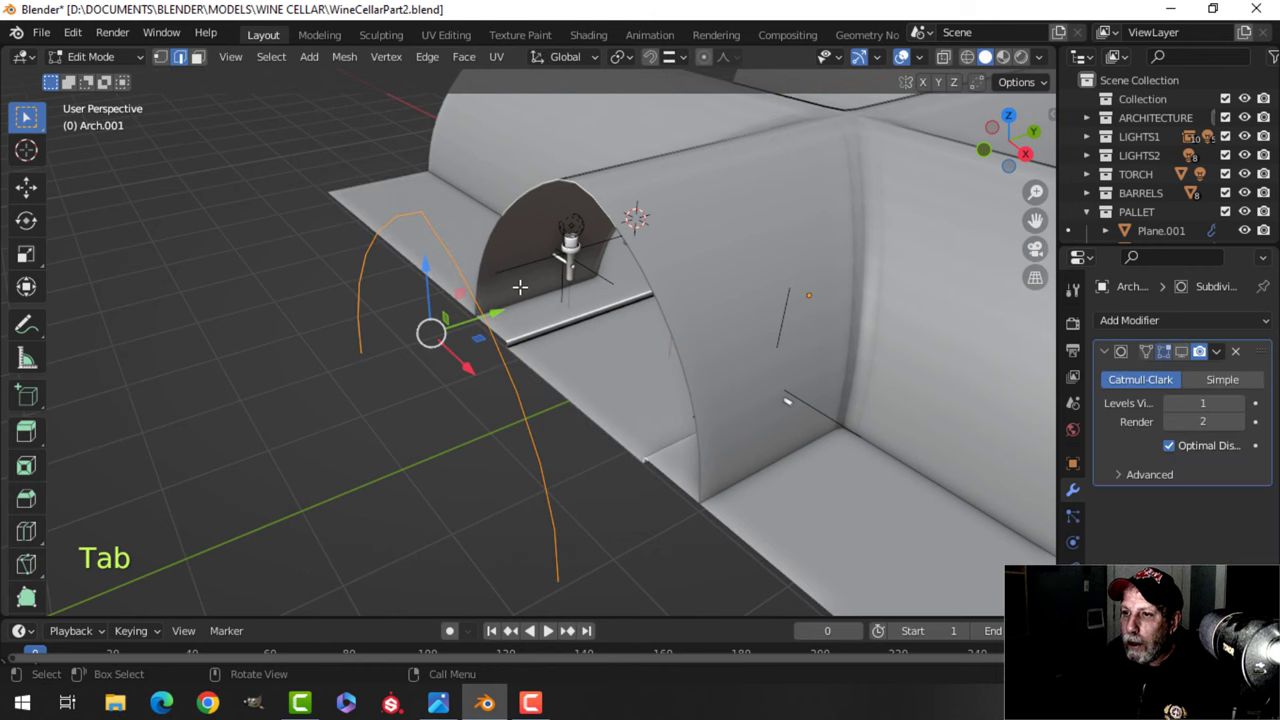
Extrude the arch outline along Y in the right side view to form a flat strip, and select the whole strip.
{"action": "middle_click_drag", "start_coordinate": [498, 330], "coordinate": [511, 322], "text": "shift"}
{"action": "middle_click_drag", "start_coordinate": [511, 322], "coordinate": [494, 290]}
{"action": "key", "text": "1"}
{"action": "middle_click_drag", "start_coordinate": [494, 290], "coordinate": [599, 427], "text": "shift"}
{"action": "key", "text": "KP_3"}
{"action": "key", "text": "e"}
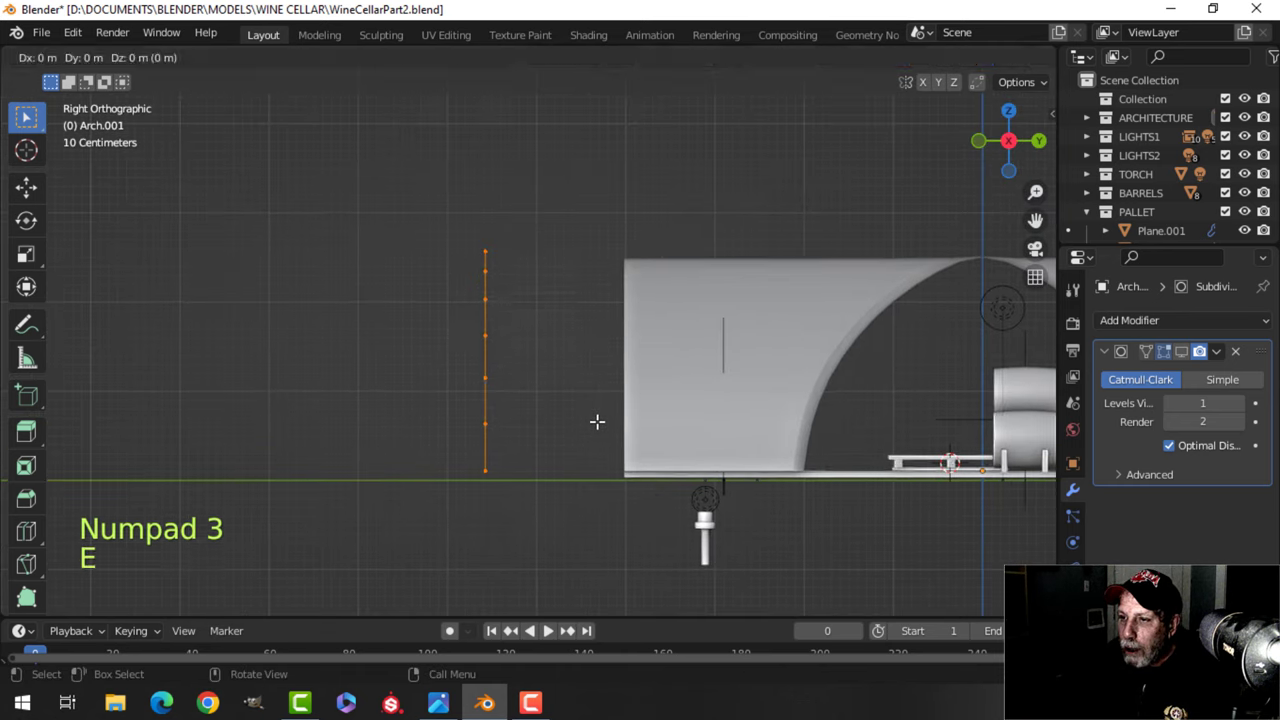
{"action": "right_click", "coordinate": [599, 426]}
{"action": "left_click_drag", "start_coordinate": [560, 359], "coordinate": [527, 362]}
{"action": "middle_click_drag", "start_coordinate": [500, 350], "coordinate": [545, 410]}
{"action": "key", "text": "a"}
Check the arch strip's normals with the Face Orientation overlay and turn the overlay back off.
{"action": "middle_click_drag", "start_coordinate": [545, 410], "coordinate": [739, 90]}
{"action": "left_click", "coordinate": [920, 58]}
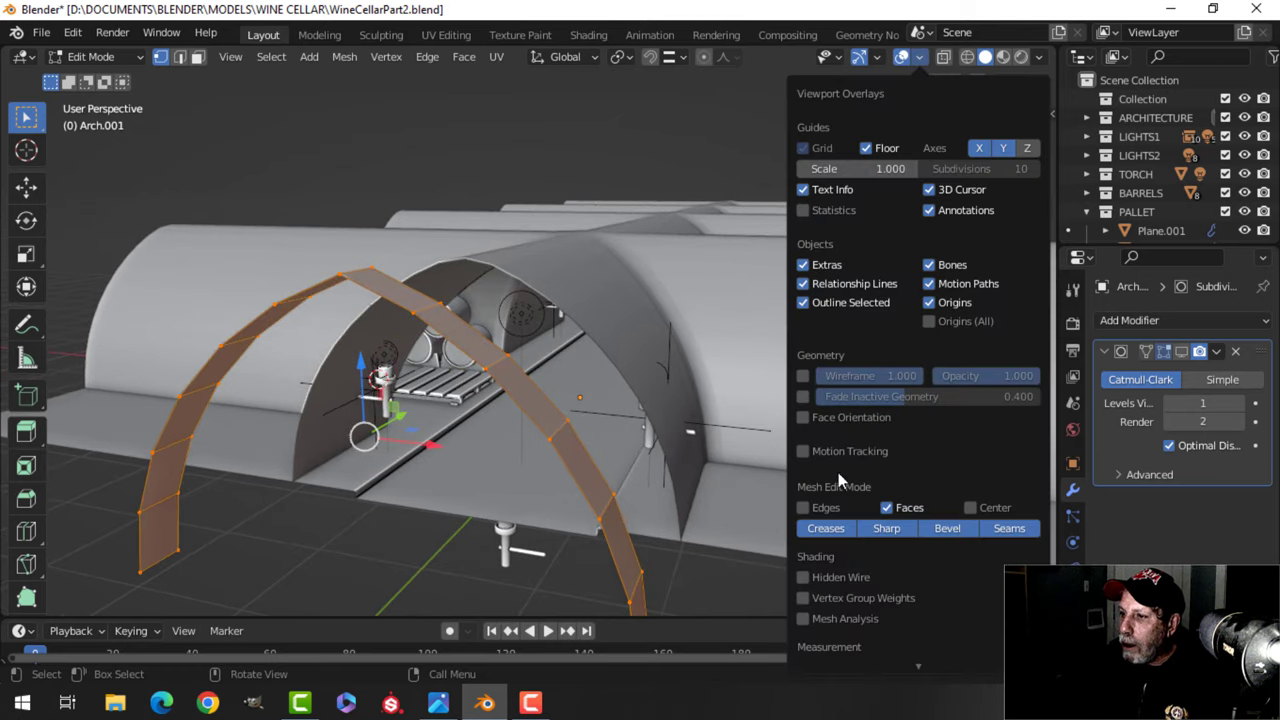
{"action": "left_click", "coordinate": [804, 418]}
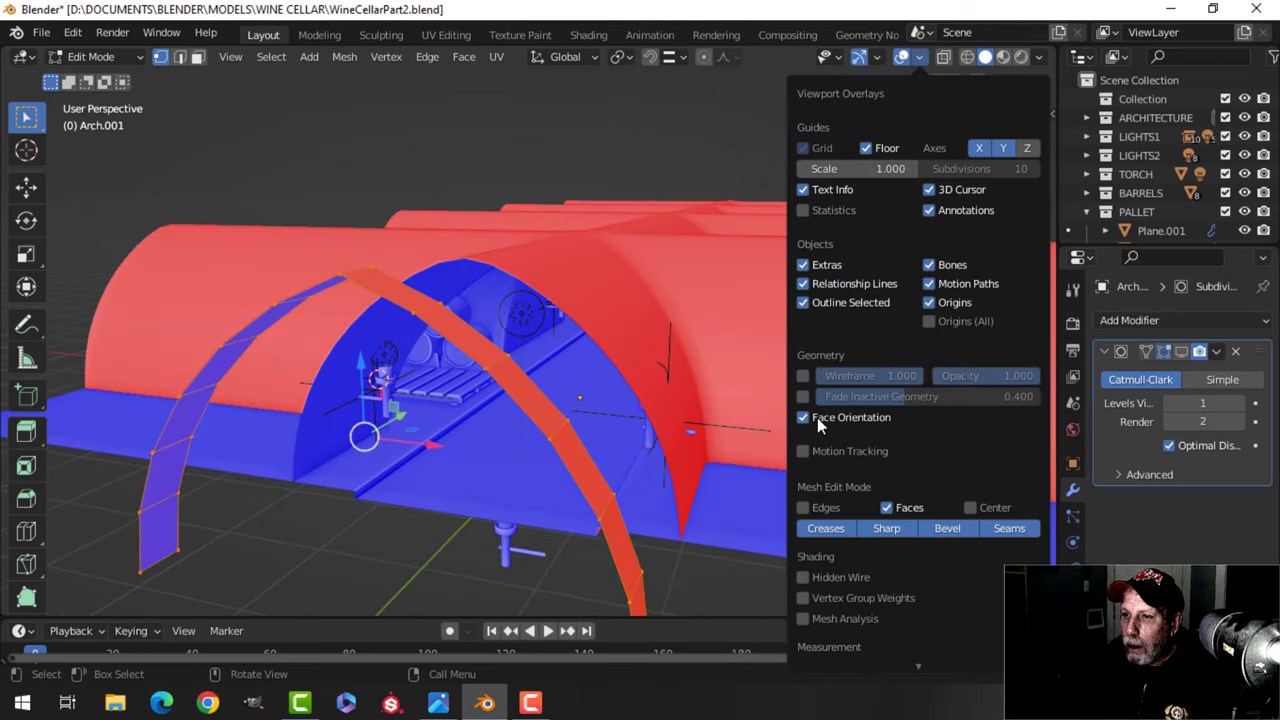
{"action": "left_click", "coordinate": [804, 418]}
Extrude the whole arch strip and offset the new faces along their normals to give it thickness.
{"action": "middle_click_drag", "start_coordinate": [470, 372], "coordinate": [490, 362], "text": "shift"}
{"action": "key", "text": "e"}
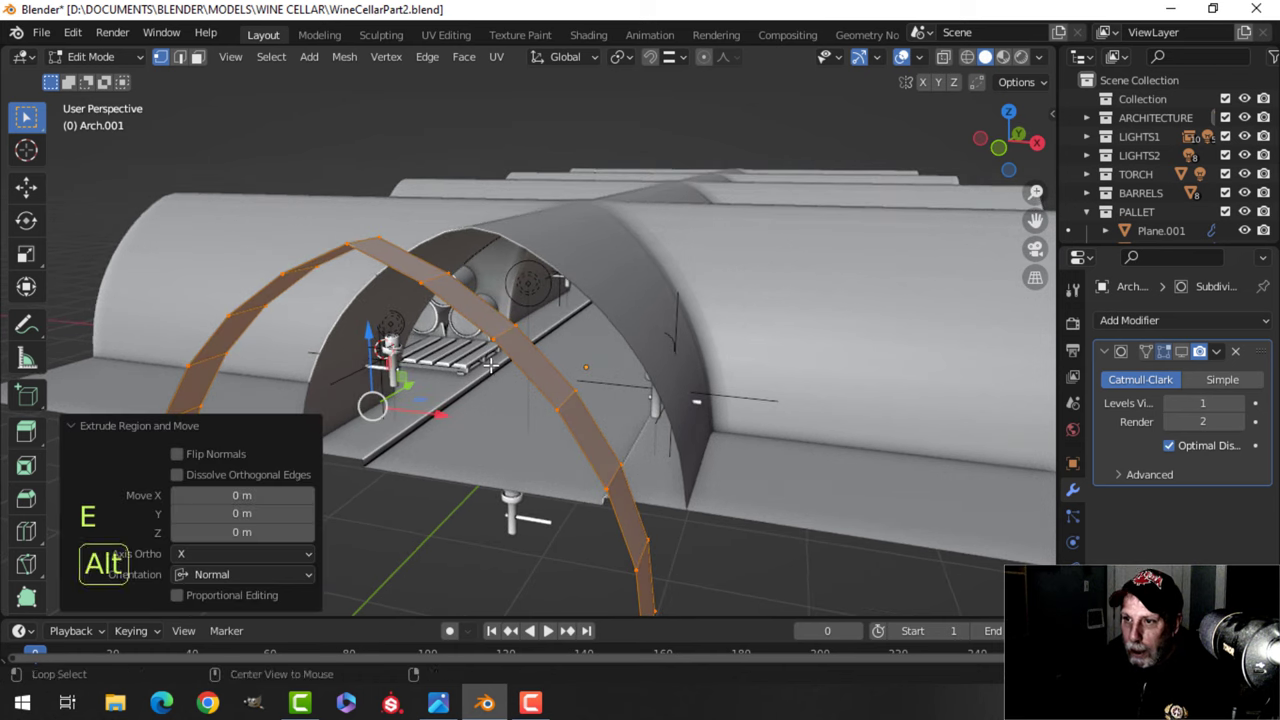
{"action": "key", "text": "alt+s"}
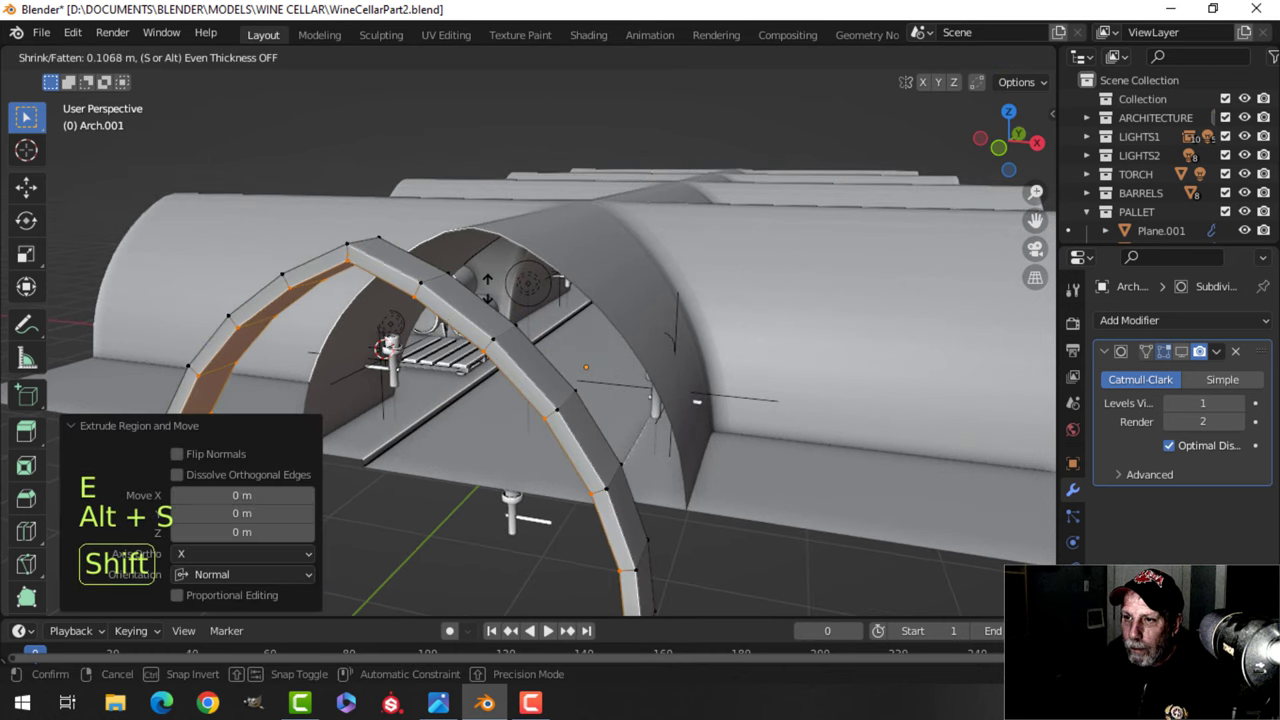
{"action": "left_click", "coordinate": [484, 232]}
{"action": "key", "text": "alt+a"}
Try deleting the two bottom end faces of the thickened arch, and undo the deletion.
{"action": "middle_click_drag", "start_coordinate": [560, 377], "coordinate": [564, 325], "text": "shift"}
{"action": "middle_click_drag", "start_coordinate": [508, 390], "coordinate": [459, 296]}
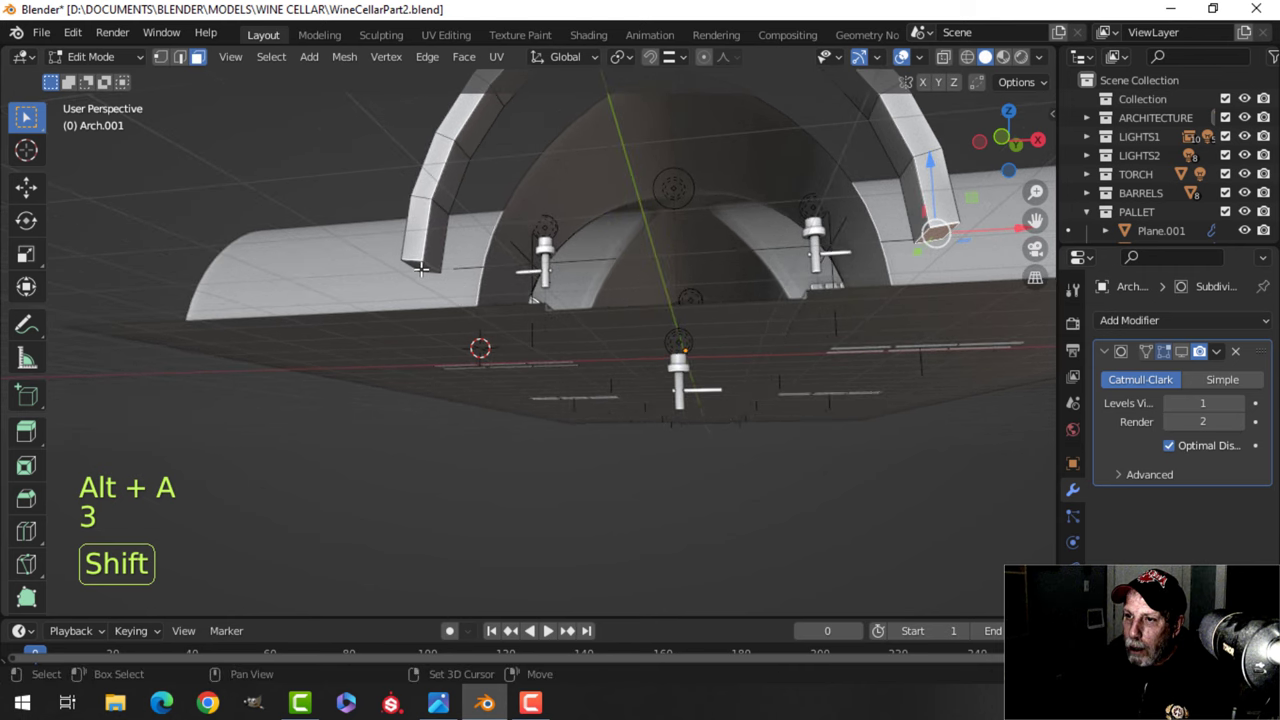
{"action": "key", "text": "x"}
{"action": "left_click", "coordinate": [412, 312]}
{"action": "middle_click_drag", "start_coordinate": [412, 312], "coordinate": [378, 299]}
{"action": "key", "text": "ctrl+z"}
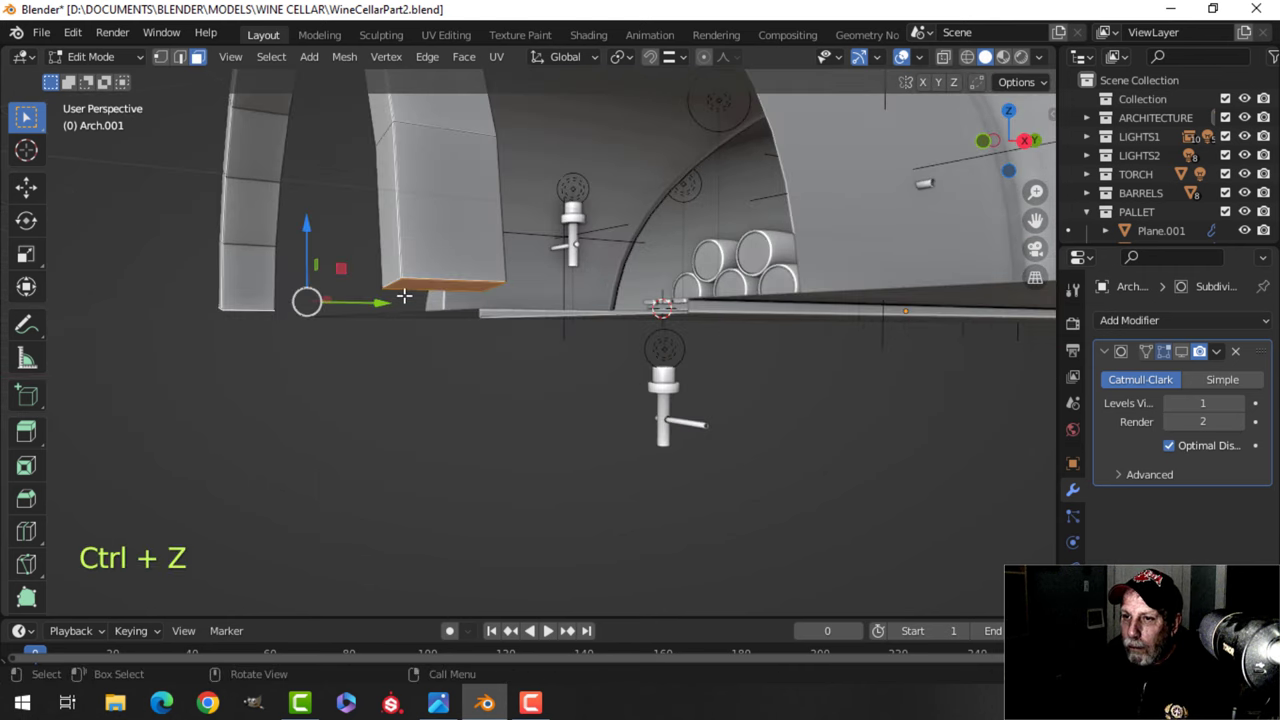
Bevel the arch's long edge loops with 2 segments, about 0.027 m wide.
{"action": "middle_click_drag", "start_coordinate": [508, 287], "coordinate": [451, 321], "text": "shift"}
{"action": "key", "text": "alt+a"}
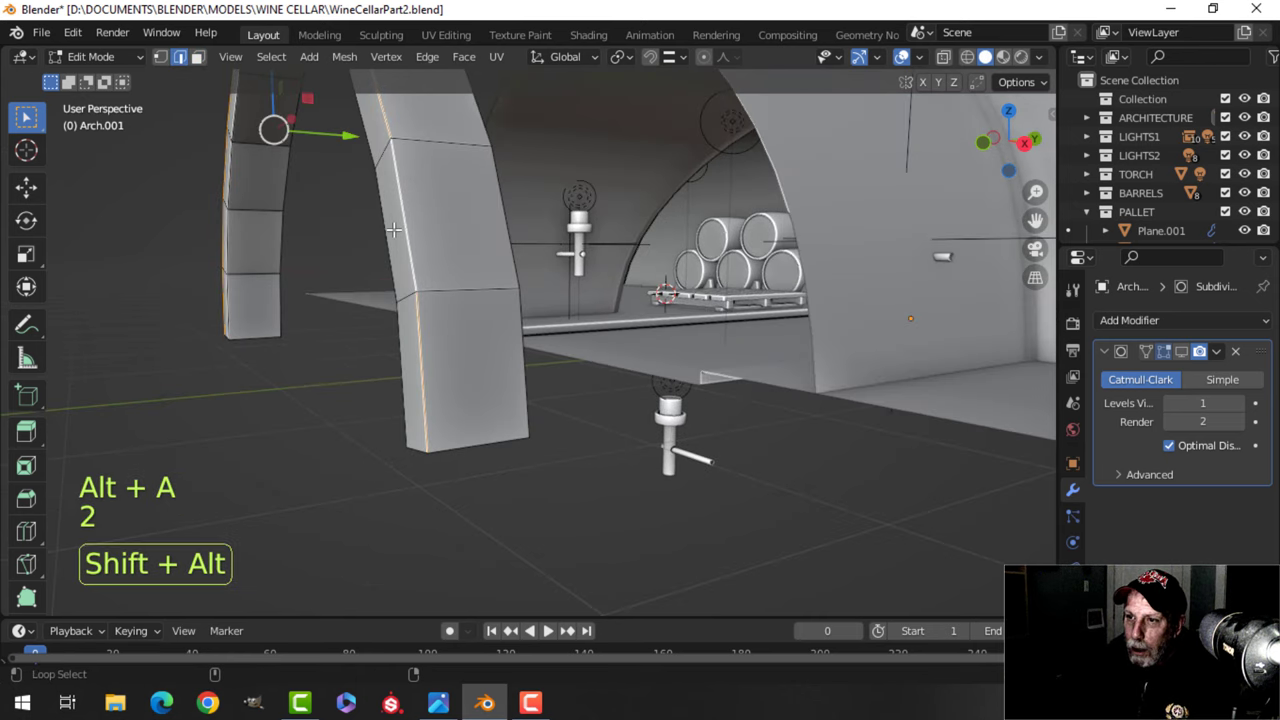
{"action": "left_click", "coordinate": [284, 201], "text": "alt+shift"}
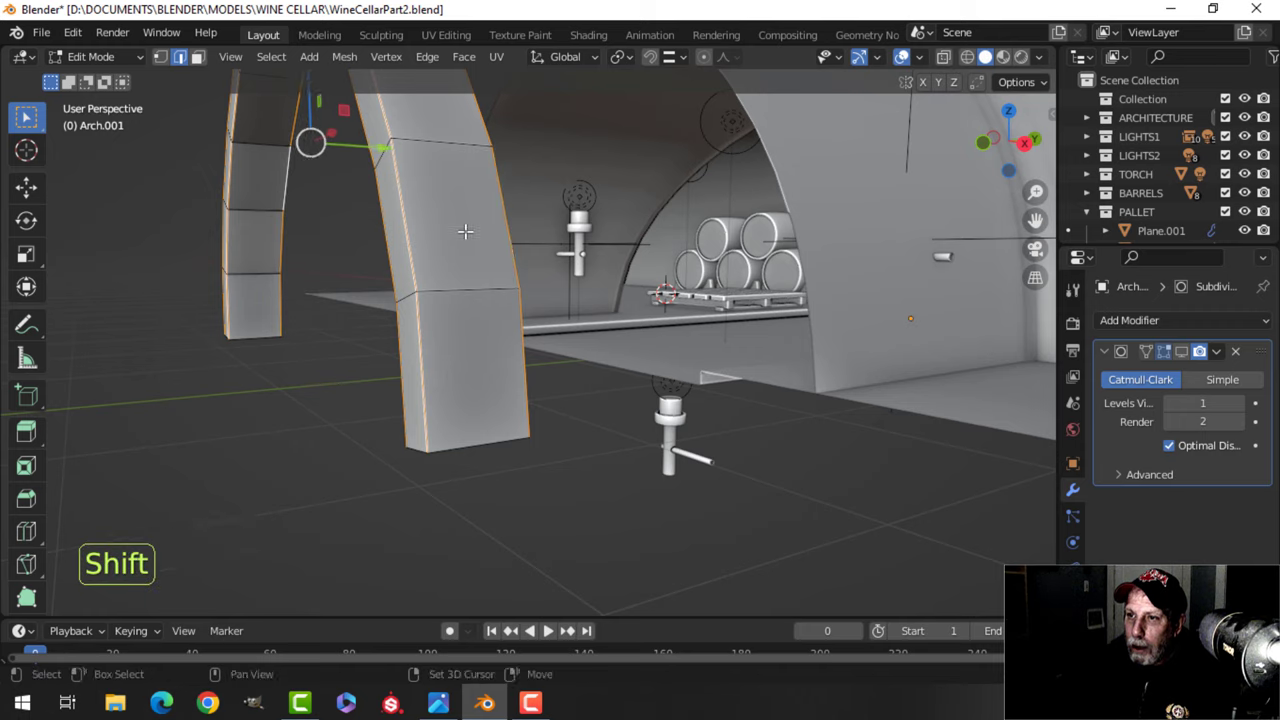
{"action": "middle_click_drag", "start_coordinate": [466, 229], "coordinate": [446, 392], "text": "shift"}
{"action": "middle_click_drag", "start_coordinate": [400, 250], "coordinate": [420, 292]}
{"action": "middle_click_drag", "start_coordinate": [420, 292], "coordinate": [517, 287], "text": "shift"}
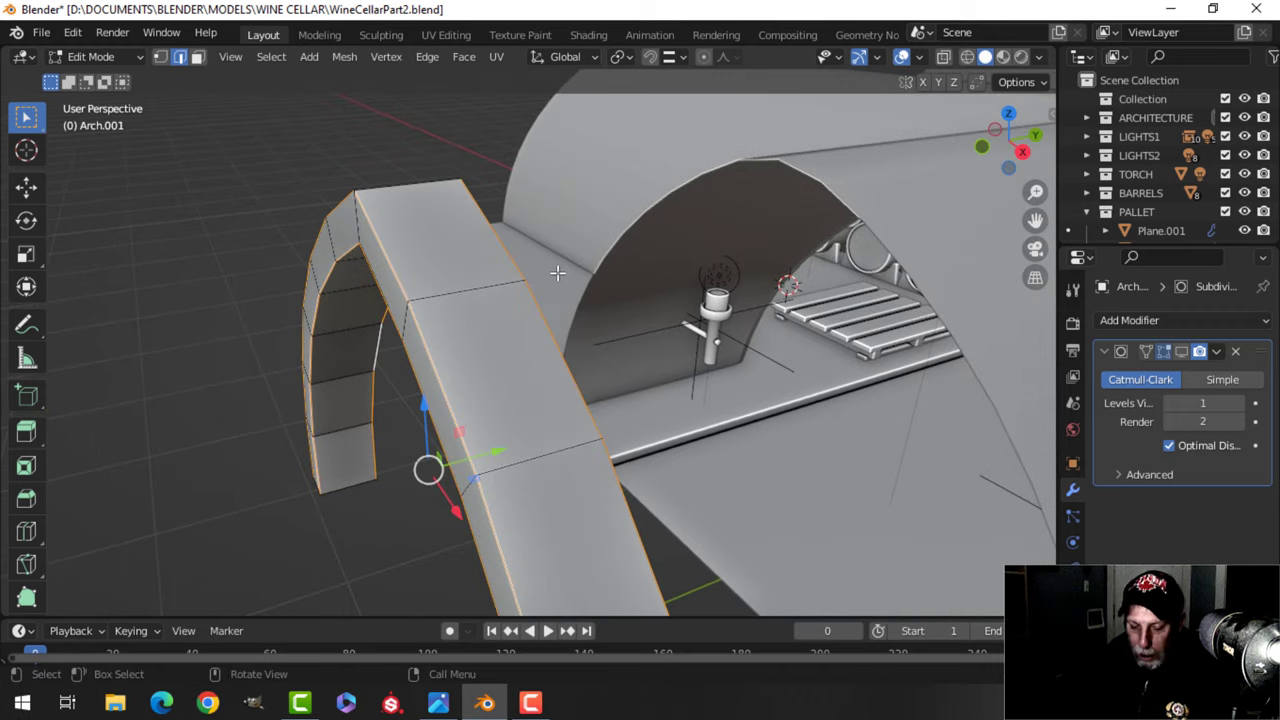
{"action": "key", "text": "ctrl+b"}
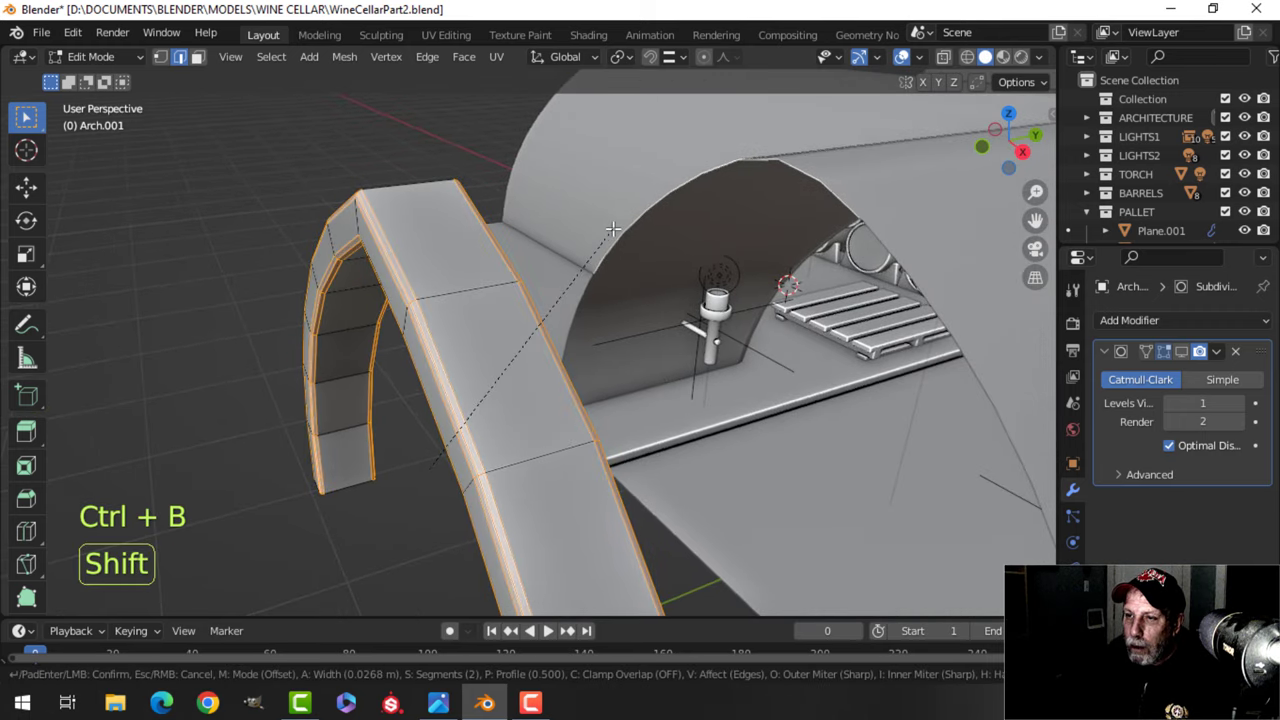
{"action": "left_click", "coordinate": [614, 228]}
{"action": "key", "text": "Tab"}
Delete the end face at the foot of the beveled arch.
{"action": "middle_click_drag", "start_coordinate": [493, 337], "coordinate": [677, 352]}
{"action": "key", "text": "Tab"}
{"action": "key", "text": "alt+a"}
{"action": "left_click", "coordinate": [493, 218]}
{"action": "key", "text": "x"}
{"action": "left_click", "coordinate": [497, 217]}
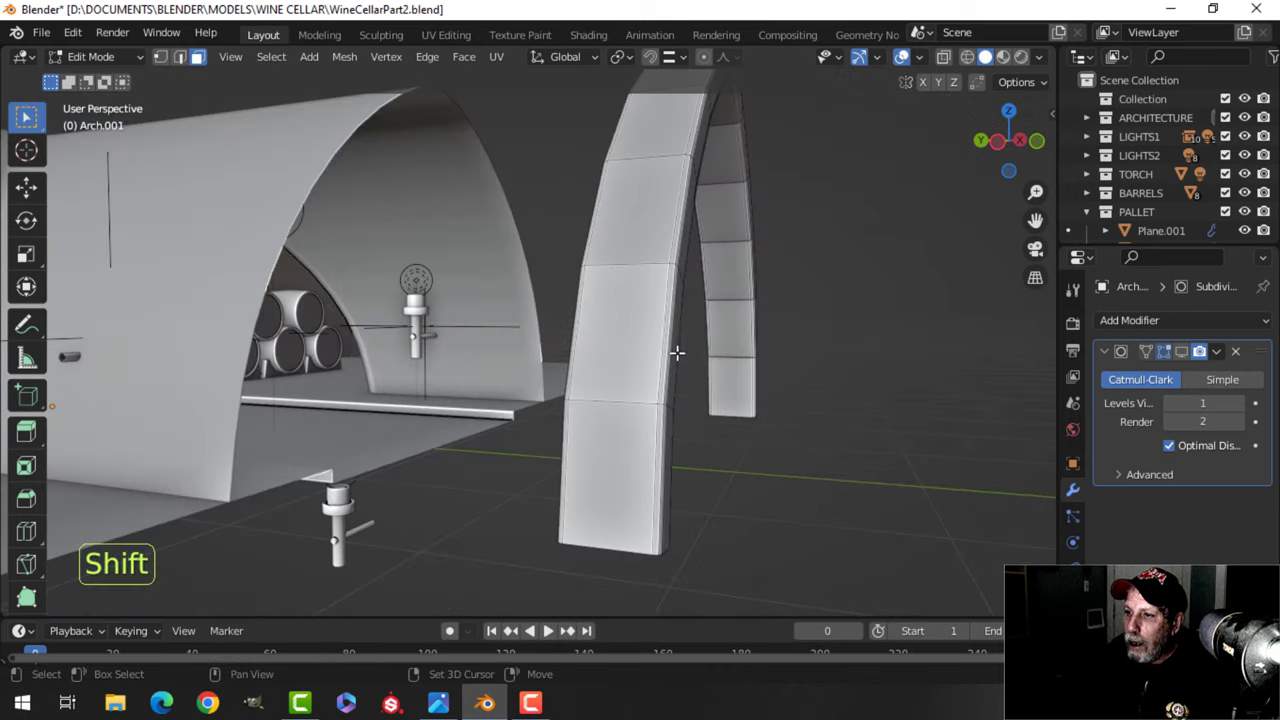
Select the face loop on the arch's outer side, which backs onto the tunnel wall, and delete it.
{"action": "left_click", "coordinate": [604, 396], "text": "alt+shift"}
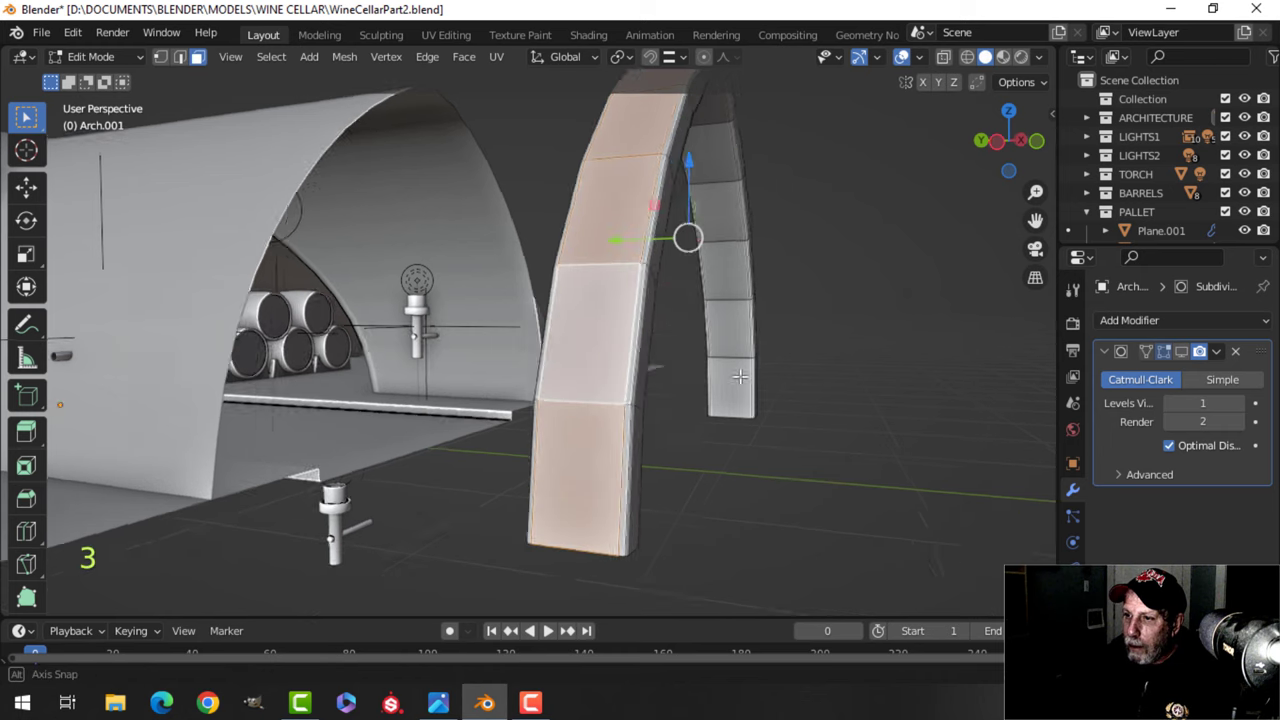
{"action": "middle_click_drag", "start_coordinate": [604, 396], "coordinate": [420, 382]}
{"action": "scroll", "coordinate": [420, 382], "scroll_direction": "up", "scroll_amount": 2}
{"action": "middle_click_drag", "start_coordinate": [420, 382], "coordinate": [689, 388], "text": "shift"}
{"action": "key", "text": "alt+a"}
{"action": "left_click", "coordinate": [451, 330], "text": "alt+shift"}
{"action": "middle_click_drag", "start_coordinate": [506, 170], "coordinate": [515, 358]}
{"action": "key", "text": "x"}
{"action": "left_click", "coordinate": [737, 394]}
Display the arch's Subdivision modifier in the viewport at level 2 and shade the arch smooth.
{"action": "key", "text": "Tab"}
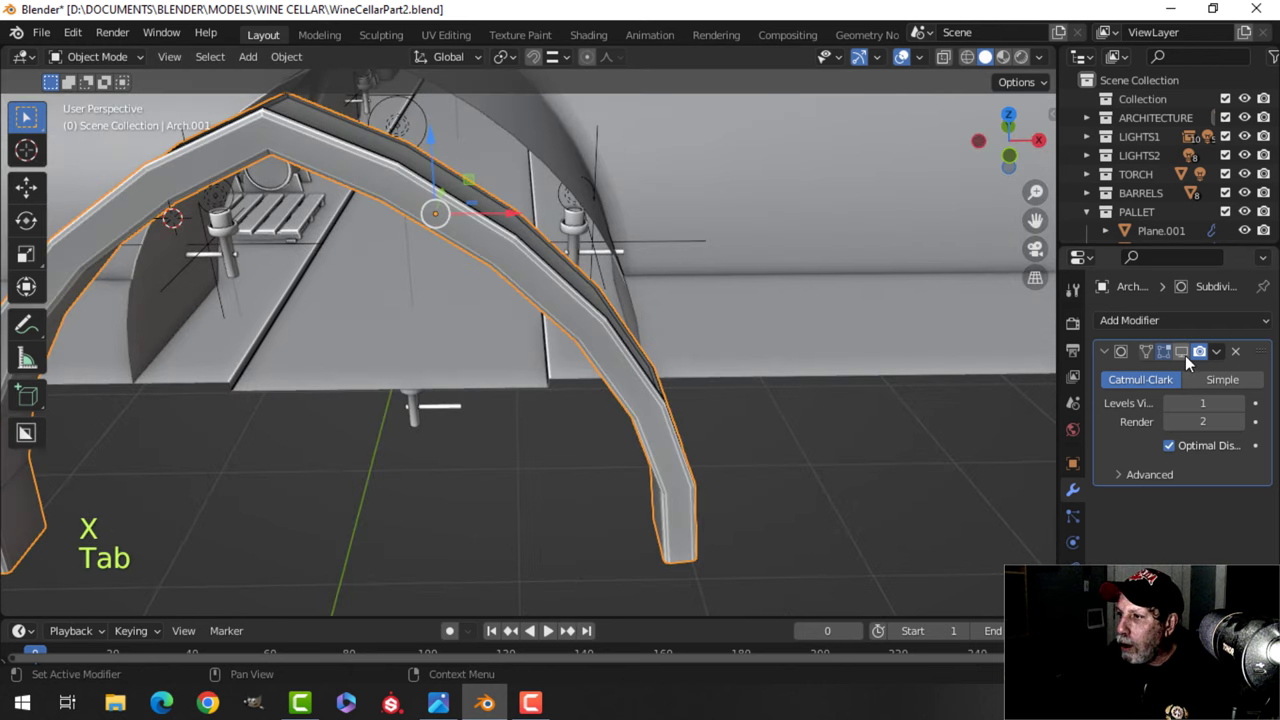
{"action": "left_click", "coordinate": [1182, 352]}
{"action": "key", "text": "alt+a"}
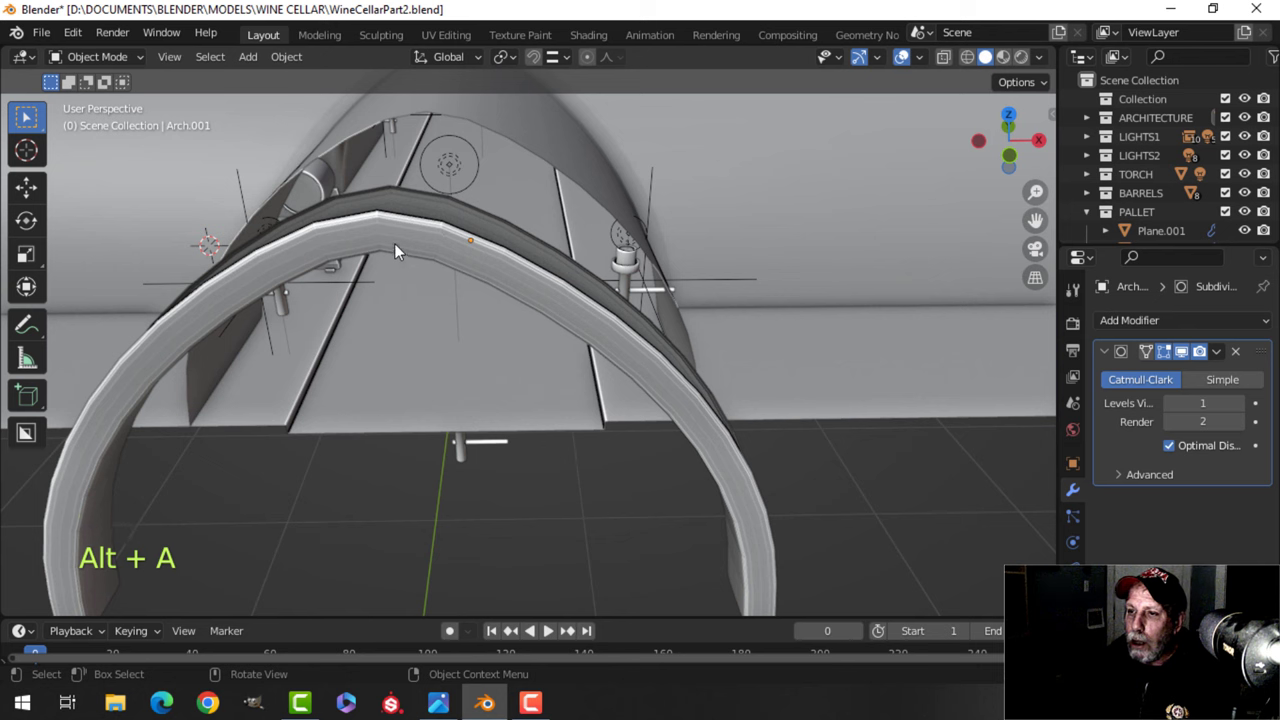
{"action": "left_click", "coordinate": [394, 243]}
{"action": "left_click", "coordinate": [1240, 403]}
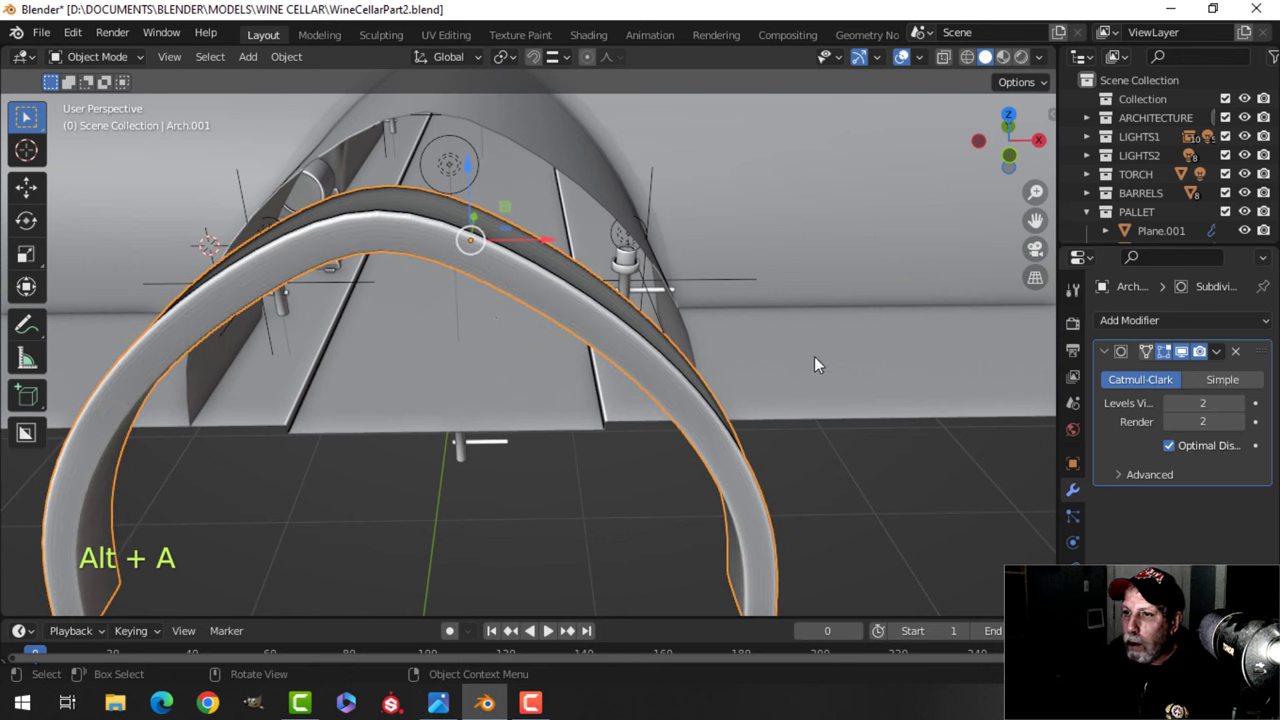
{"action": "right_click", "coordinate": [431, 245]}
{"action": "left_click", "coordinate": [386, 178]}
{"action": "key", "text": "alt+a"}
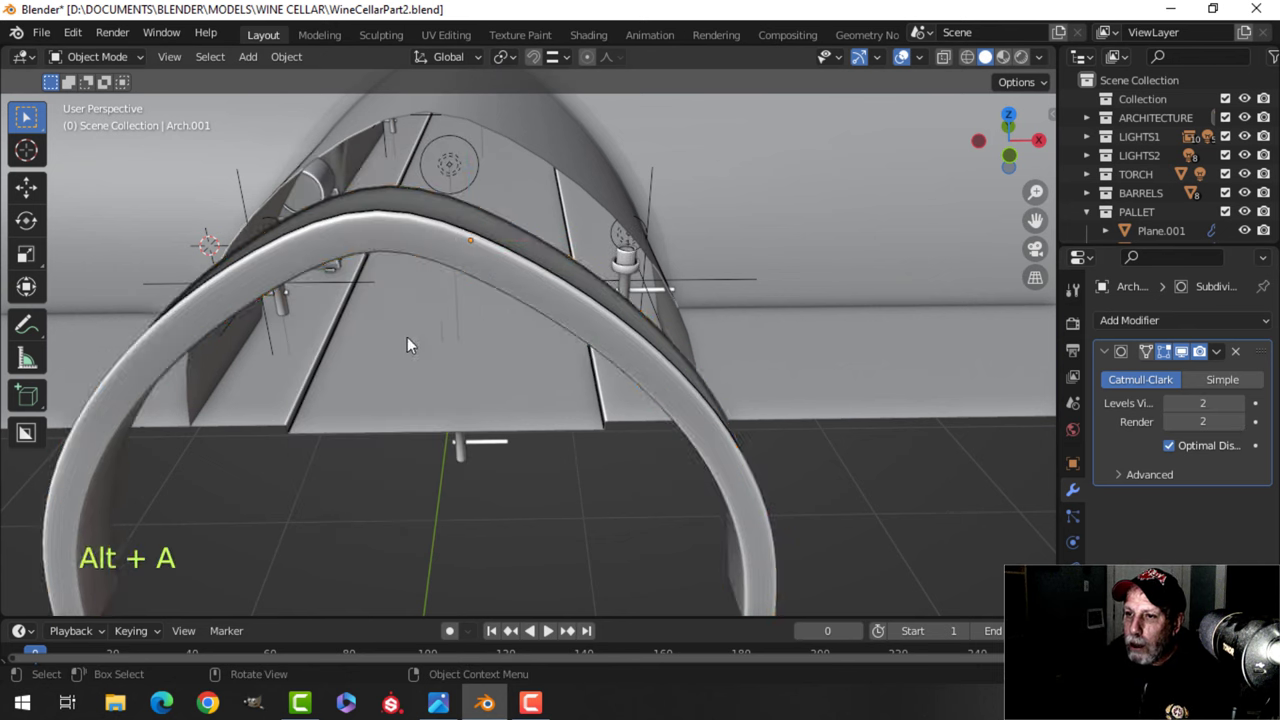
Examine the feet and the open outer side of the subdivided arch.
{"action": "middle_click_drag", "start_coordinate": [407, 337], "coordinate": [486, 275]}
{"action": "middle_click_drag", "start_coordinate": [404, 384], "coordinate": [404, 325]}
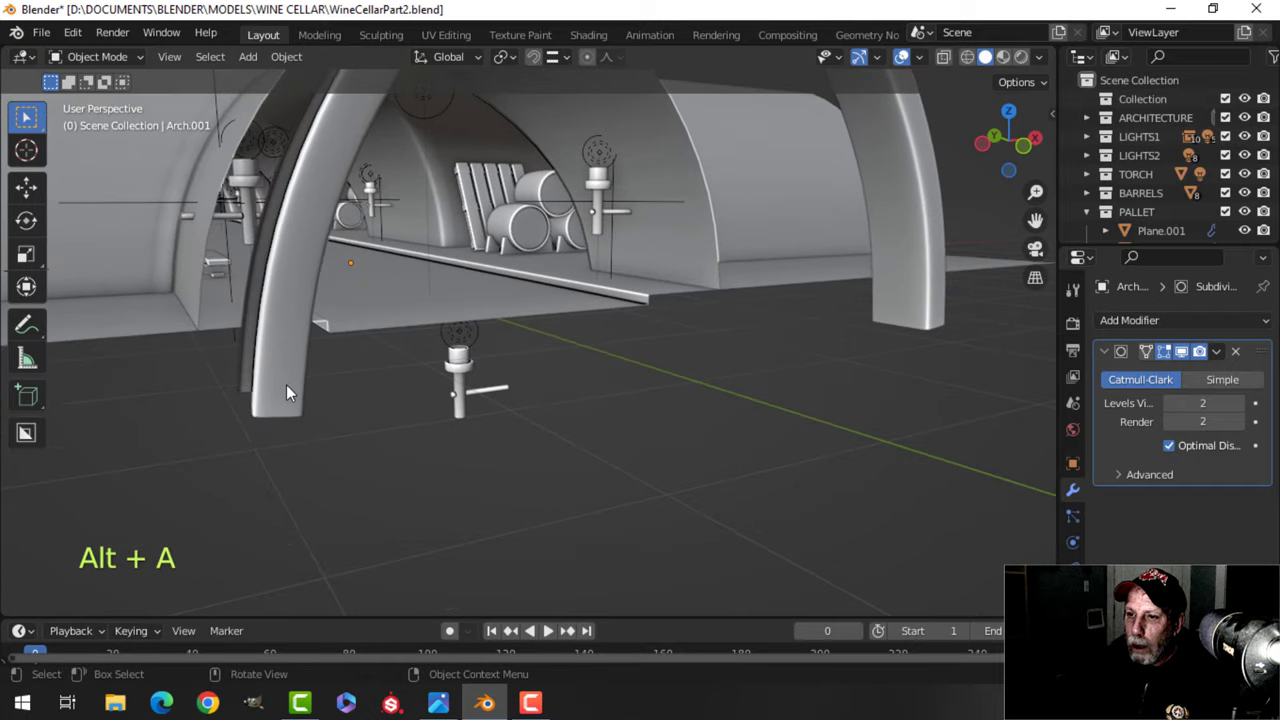
{"action": "key", "text": "Tab"}
{"action": "middle_click_drag", "start_coordinate": [320, 403], "coordinate": [528, 420]}
{"action": "key", "text": "Tab"}
{"action": "key", "text": "alt+a"}
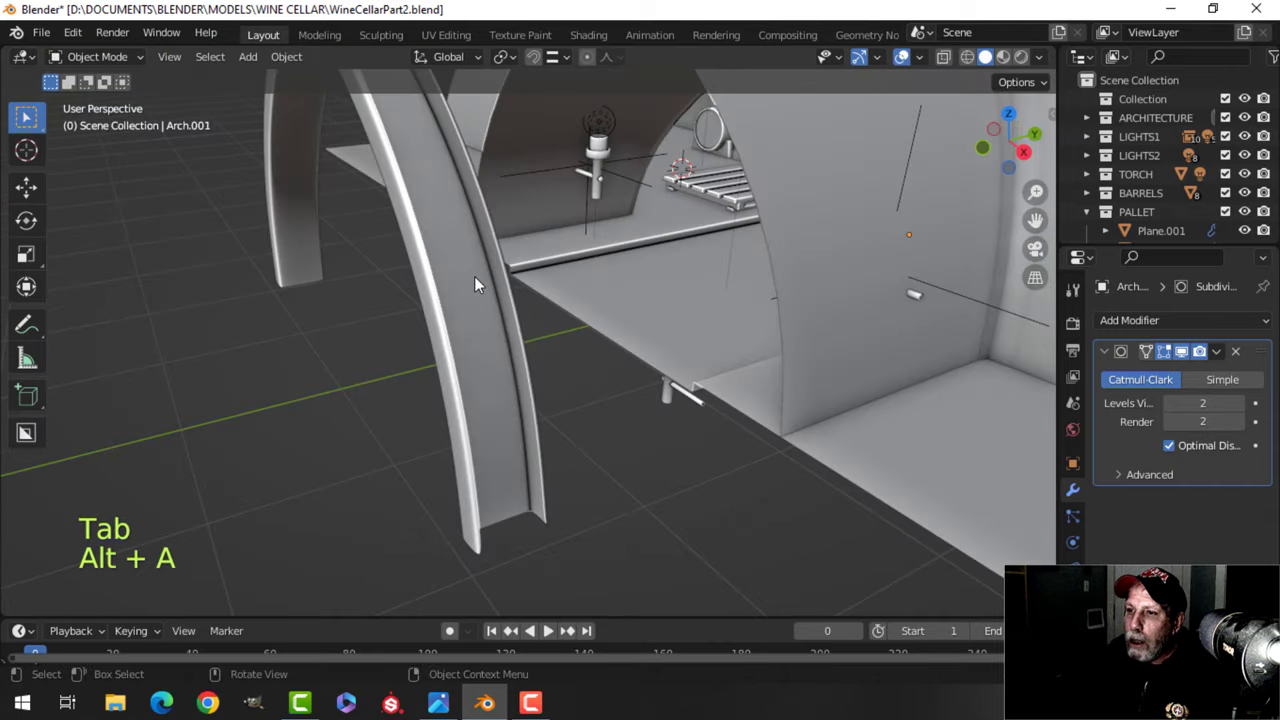
Move the whole arch mesh about 3.56 m along Y in top view, into the tunnel near the crossing.
{"action": "left_click", "coordinate": [474, 278]}
{"action": "middle_click_drag", "start_coordinate": [466, 364], "coordinate": [418, 413], "text": "shift"}
{"action": "scroll", "coordinate": [391, 406], "scroll_direction": "down", "scroll_amount": 3}
{"action": "scroll", "coordinate": [474, 428], "scroll_direction": "down", "scroll_amount": 1}
{"action": "key", "text": "Tab"}
{"action": "key", "text": "a"}
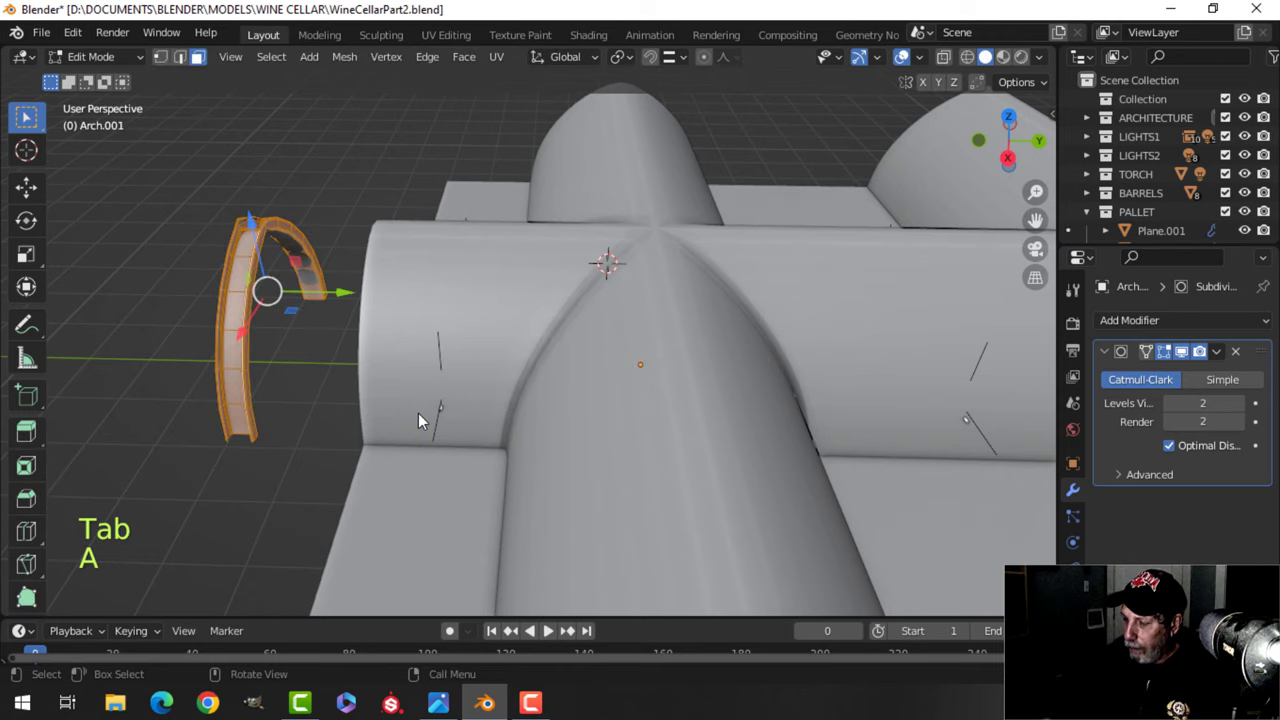
{"action": "key", "text": "KP_7"}
{"action": "key", "text": "g"}
{"action": "key", "text": "y"}
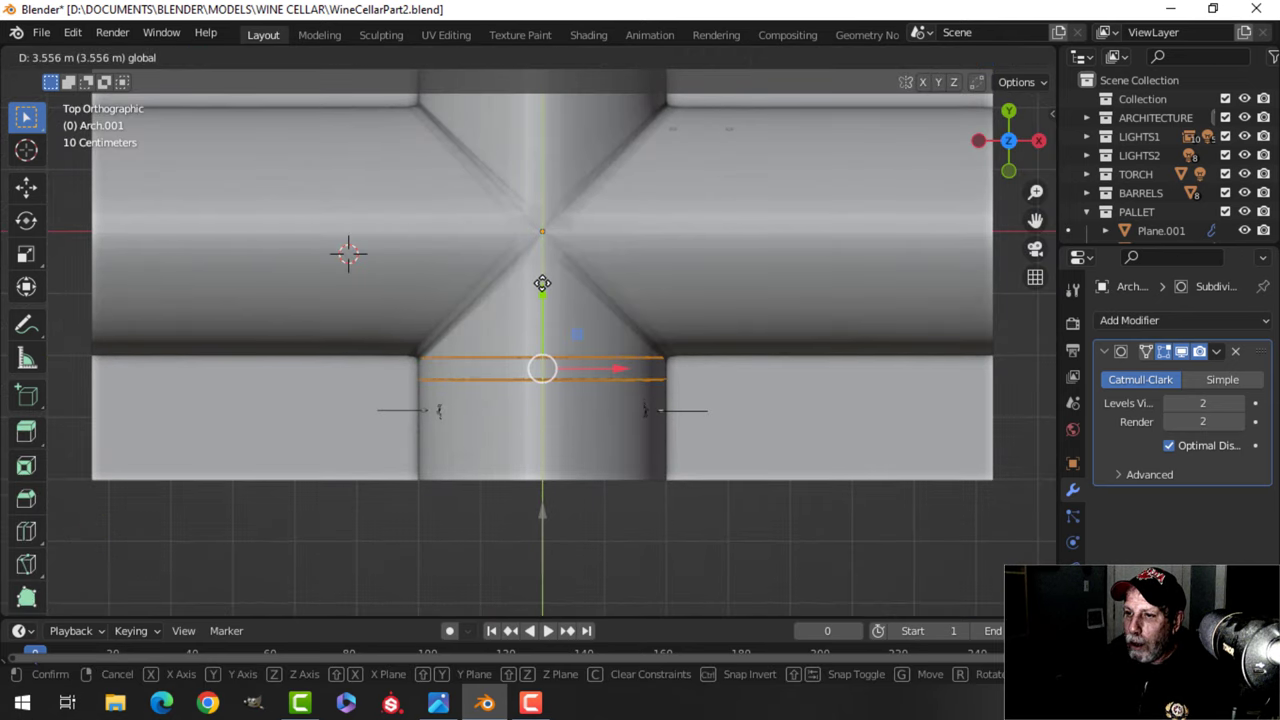
{"action": "left_click", "coordinate": [542, 283]}
{"action": "middle_click_drag", "start_coordinate": [545, 285], "coordinate": [500, 351]}
{"action": "key", "text": "Tab"}
Shift the whole arch mesh back about 0.1 m along negative Y, away from the side tunnel's corner.
{"action": "scroll", "coordinate": [554, 290], "scroll_direction": "up", "scroll_amount": 3}
{"action": "key", "text": "alt+a"}
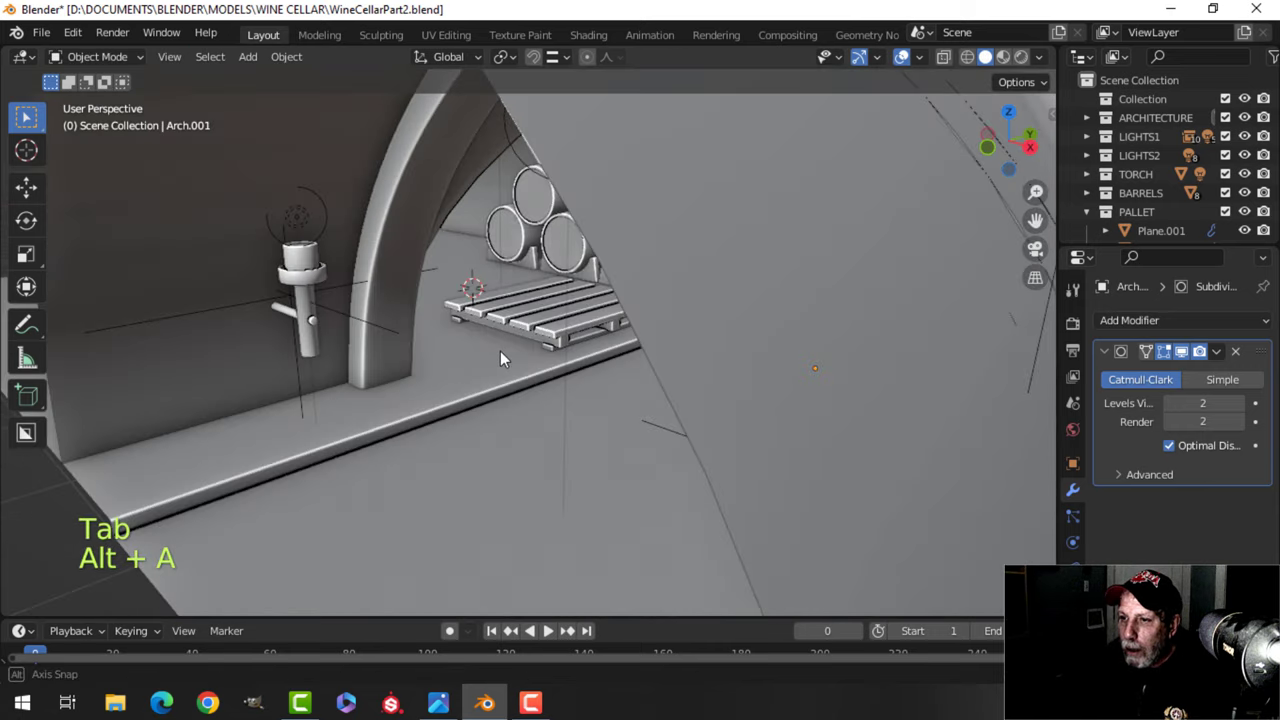
{"action": "key", "text": "Tab"}
{"action": "key", "text": "a"}
{"action": "middle_click_drag", "start_coordinate": [478, 303], "coordinate": [531, 445]}
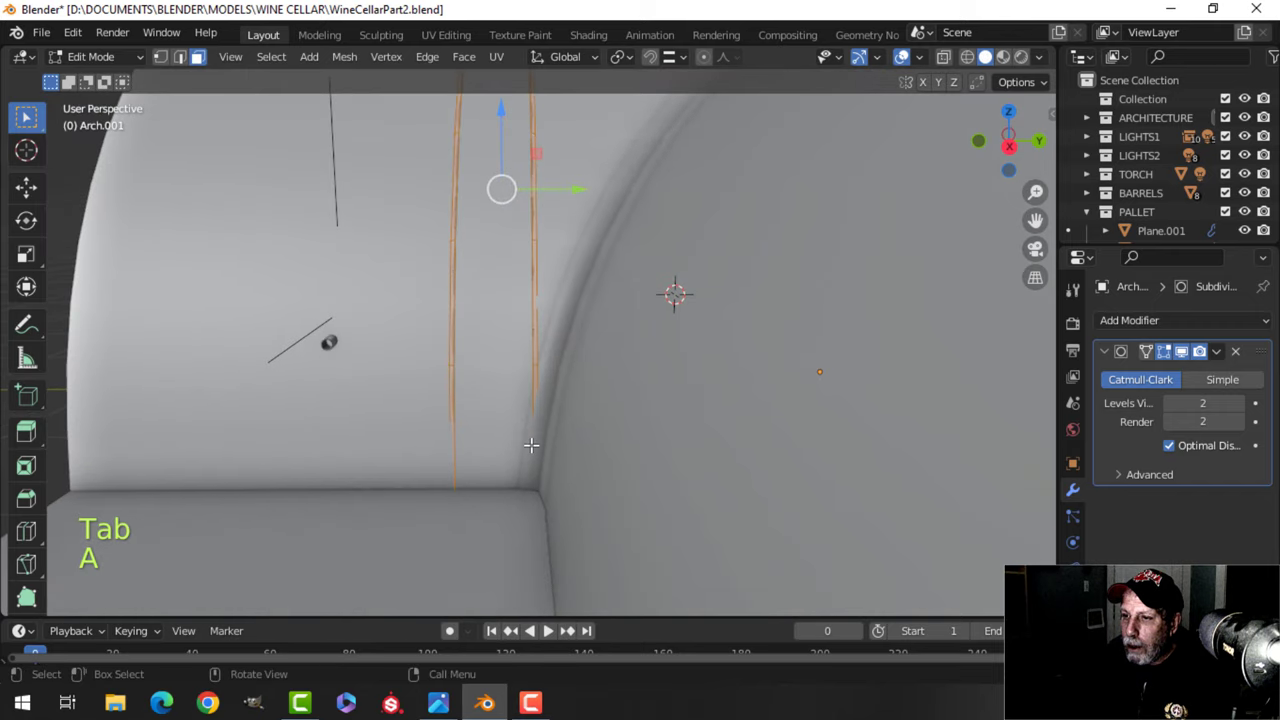
{"action": "left_click_drag", "start_coordinate": [583, 199], "coordinate": [562, 197]}
{"action": "scroll", "coordinate": [711, 354], "scroll_direction": "down", "scroll_amount": 8}
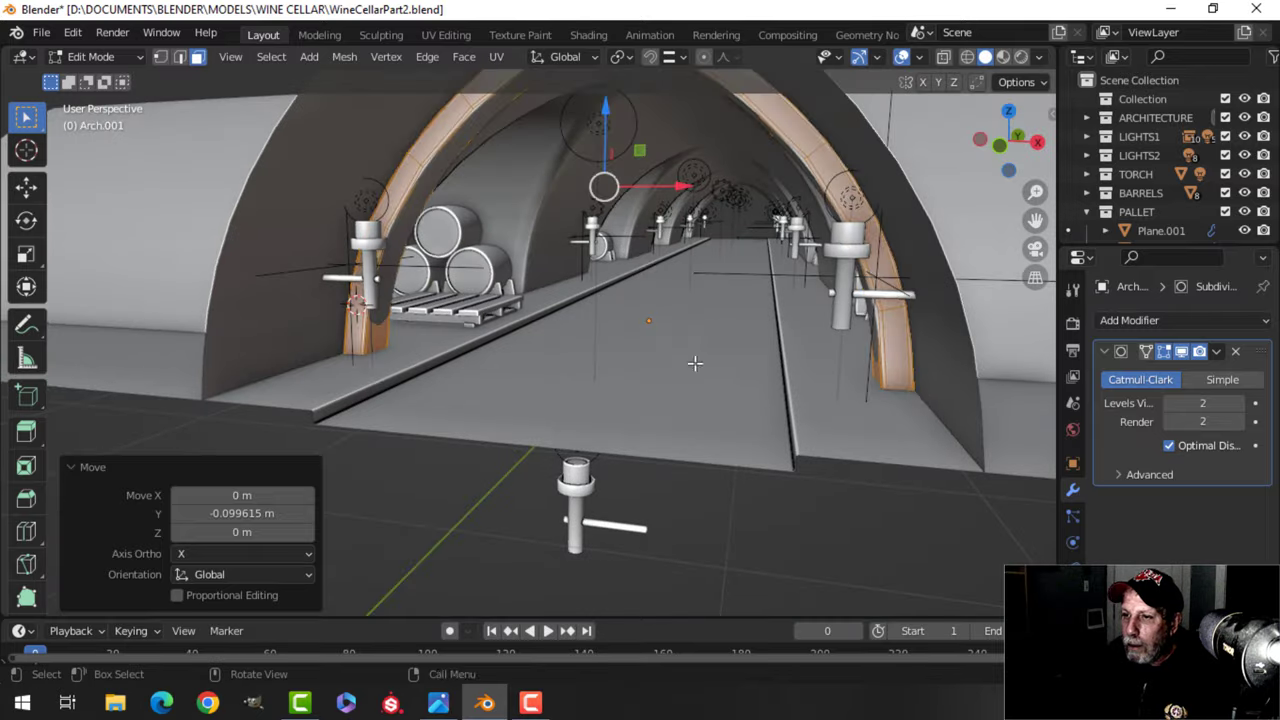
{"action": "key", "text": "Tab"}
Fatten the entire arch mesh along its normals by about 0.034 m.
{"action": "scroll", "coordinate": [640, 363], "scroll_direction": "up", "scroll_amount": 2}
{"action": "key", "text": "alt+a"}
{"action": "scroll", "coordinate": [600, 323], "scroll_direction": "up", "scroll_amount": 2}
{"action": "middle_click_drag", "start_coordinate": [538, 359], "coordinate": [540, 374]}
{"action": "middle_click_drag", "start_coordinate": [528, 325], "coordinate": [529, 376], "text": "shift"}
{"action": "middle_click_drag", "start_coordinate": [529, 376], "coordinate": [561, 371]}
{"action": "middle_click_drag", "start_coordinate": [383, 170], "coordinate": [448, 240]}
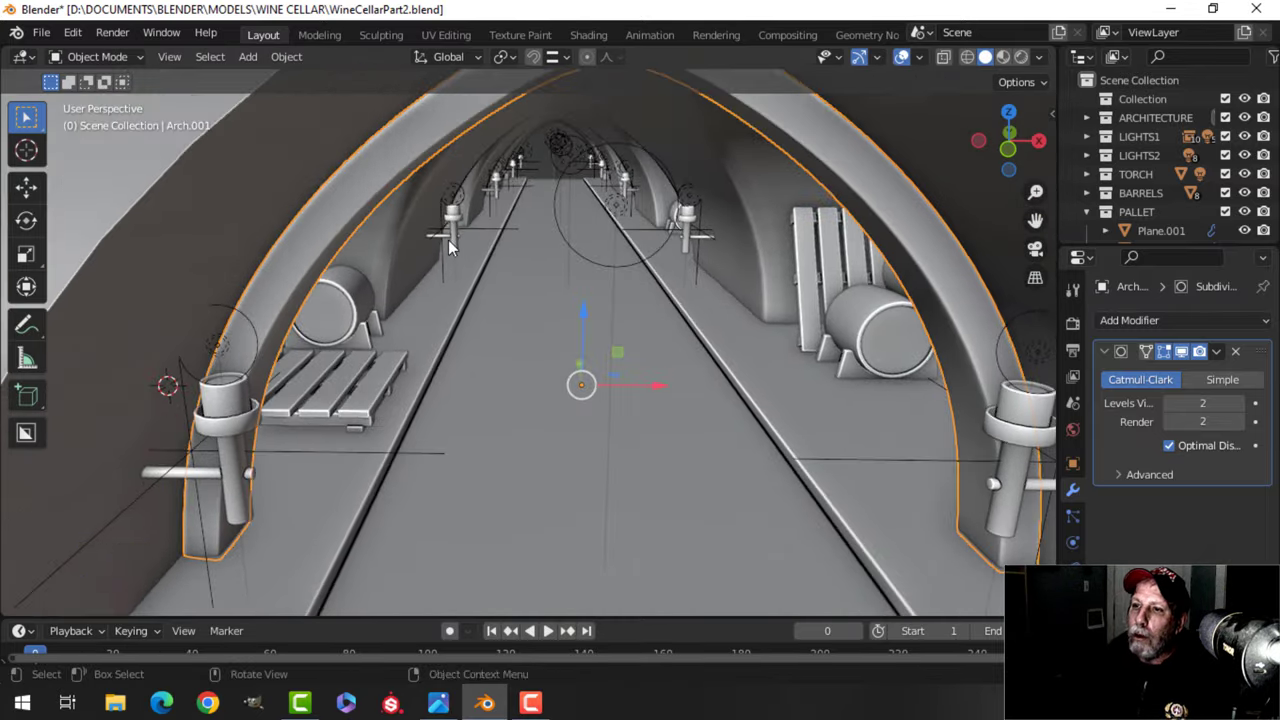
{"action": "key", "text": "Tab"}
{"action": "key", "text": "a"}
{"action": "middle_click_drag", "start_coordinate": [610, 246], "coordinate": [672, 283], "text": "shift"}
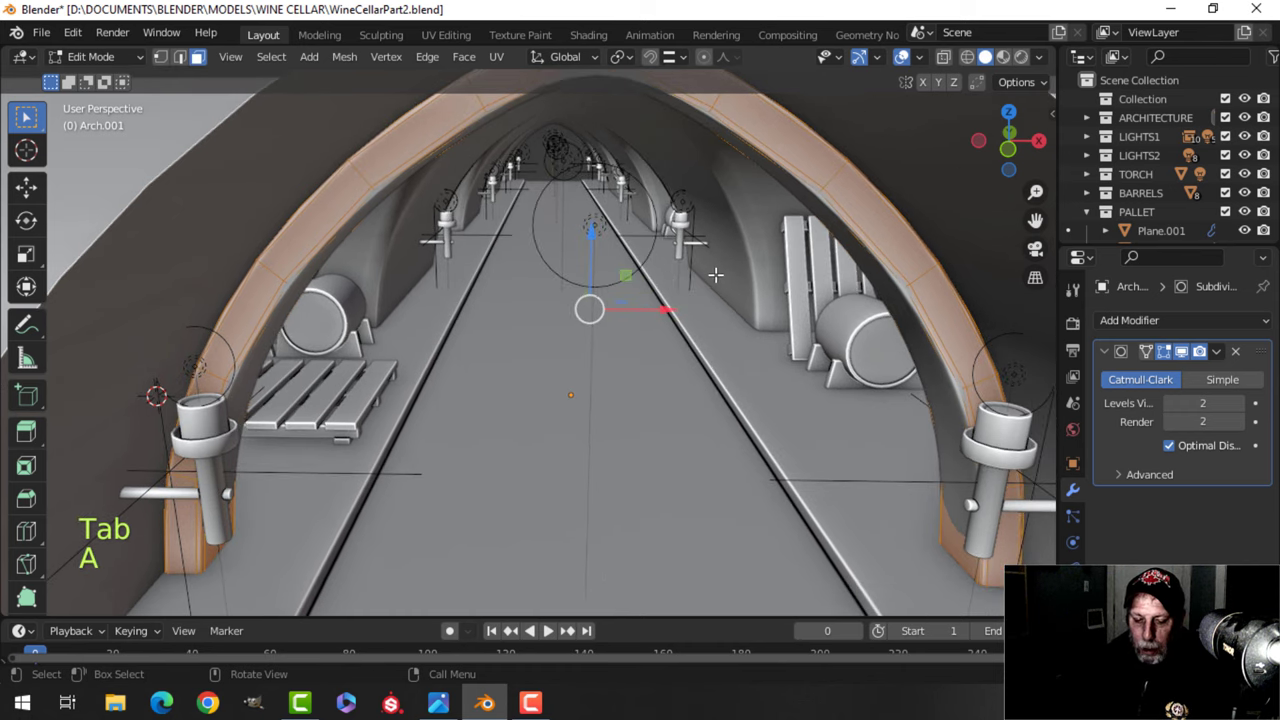
{"action": "key", "text": "alt+s"}
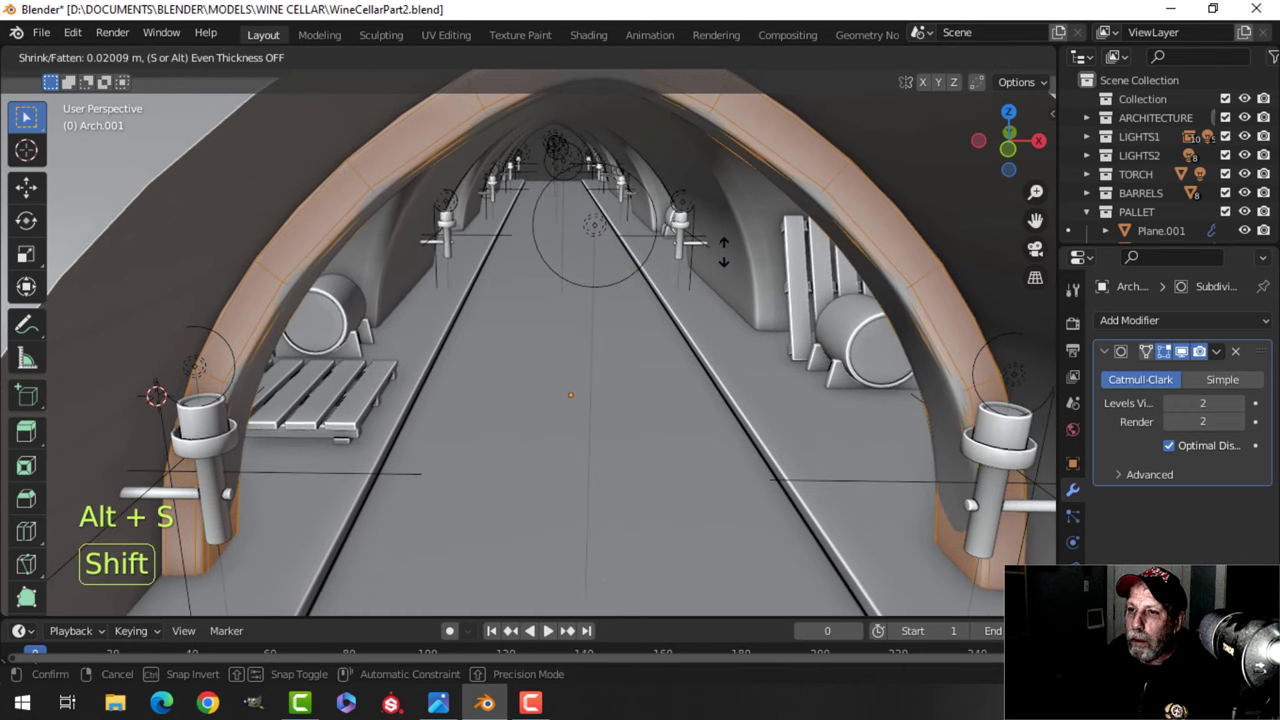
{"action": "left_click", "coordinate": [730, 232]}
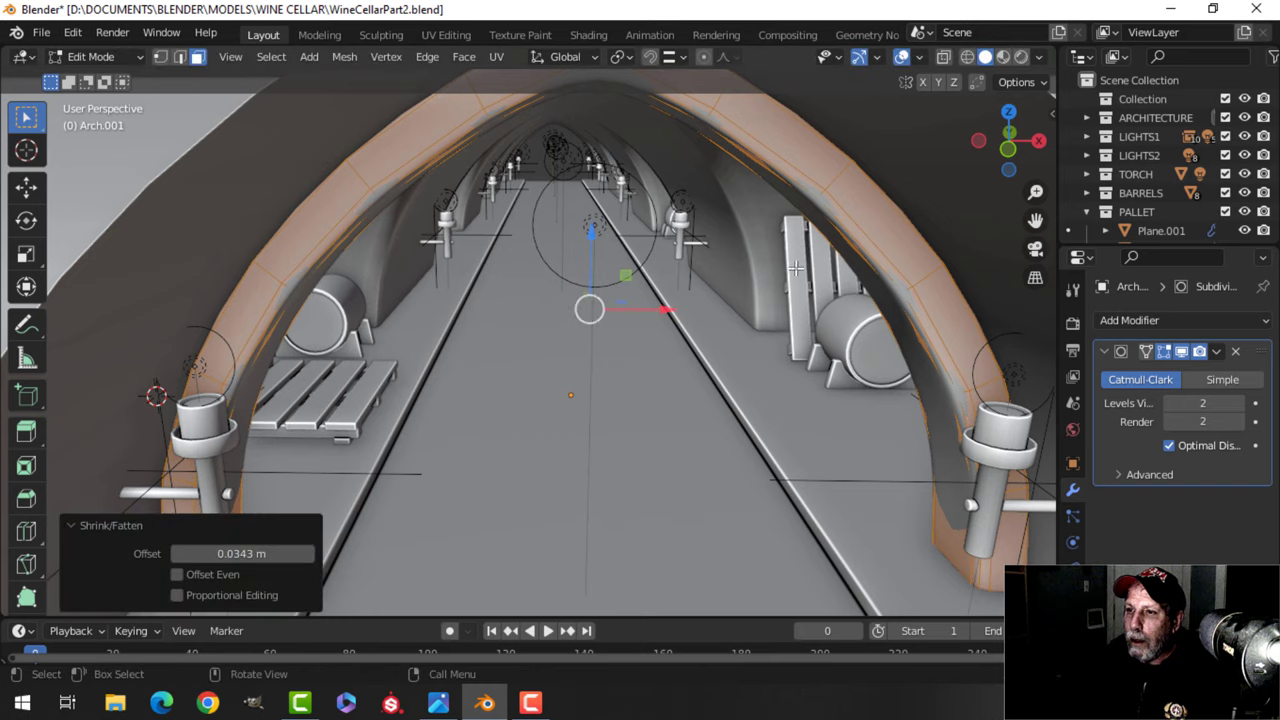
{"action": "key", "text": "Tab"}
{"action": "key", "text": "alt+a"}
{"action": "middle_click_drag", "start_coordinate": [730, 232], "coordinate": [760, 246]}
Reopen the arch mesh for editing and hide its Subdivision modifier in the viewport.
{"action": "key", "text": "Tab"}
{"action": "key", "text": "alt+a"}
{"action": "scroll", "coordinate": [861, 314], "scroll_direction": "up", "scroll_amount": 2}
{"action": "scroll", "coordinate": [853, 322], "scroll_direction": "down", "scroll_amount": 2}
{"action": "middle_click_drag", "start_coordinate": [851, 323], "coordinate": [838, 312]}
{"action": "left_click", "coordinate": [1181, 353]}
{"action": "middle_click_drag", "start_coordinate": [838, 380], "coordinate": [812, 390], "text": "shift"}
{"action": "scroll", "coordinate": [812, 390], "scroll_direction": "up", "scroll_amount": 3}
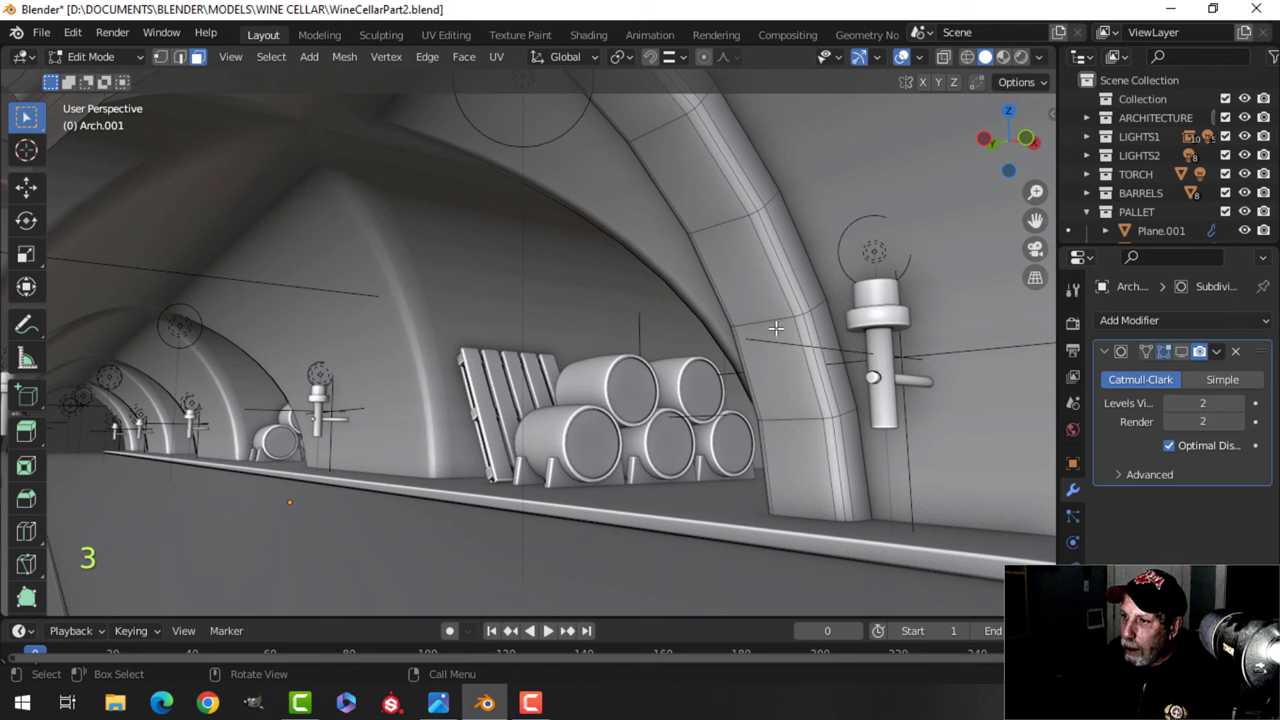
{"action": "left_click", "coordinate": [775, 328], "text": "alt"}
{"action": "key", "text": "ctrl+KP_Add"}
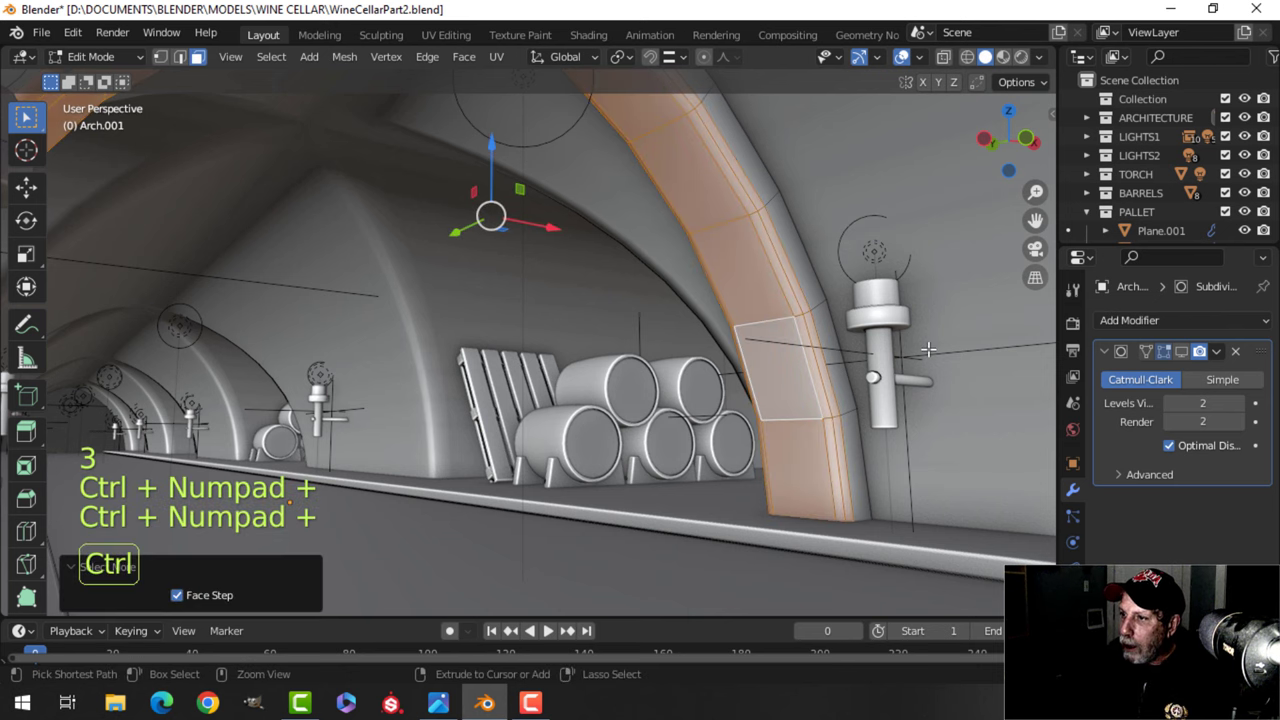
{"action": "middle_click_drag", "start_coordinate": [915, 362], "coordinate": [655, 382]}
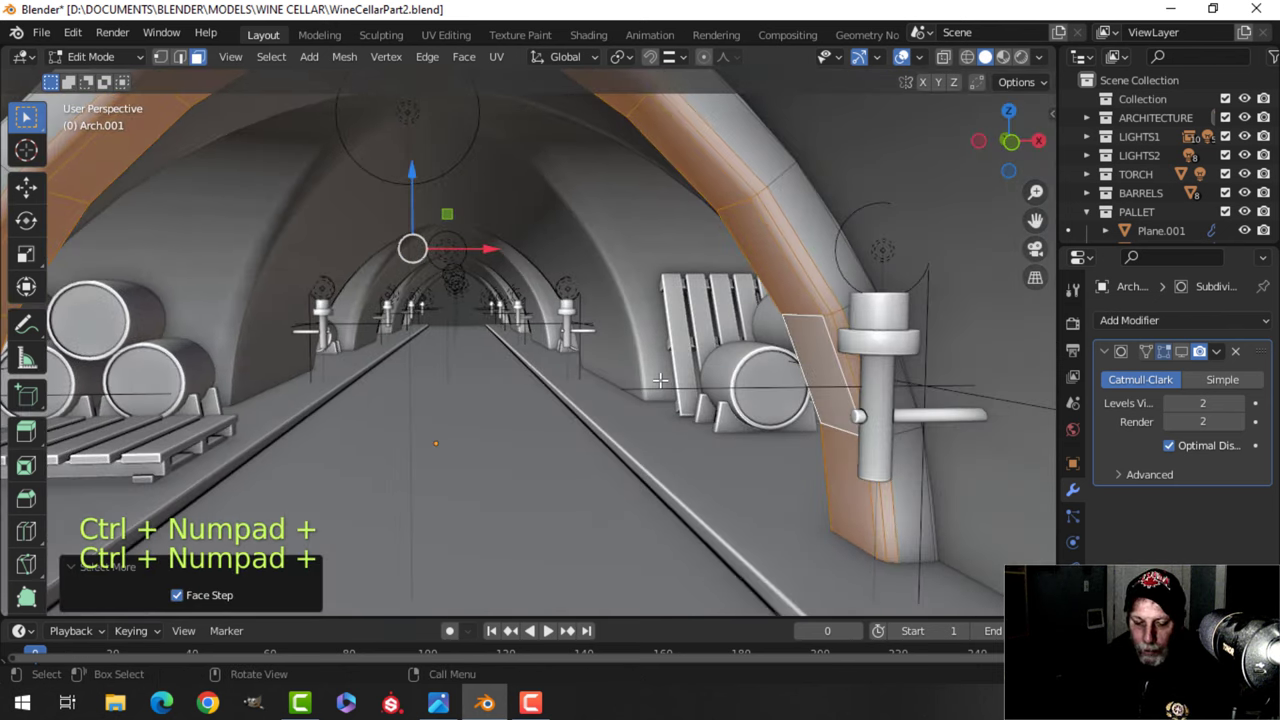
{"action": "key", "text": "alt+s"}
{"action": "key", "text": "shift"}
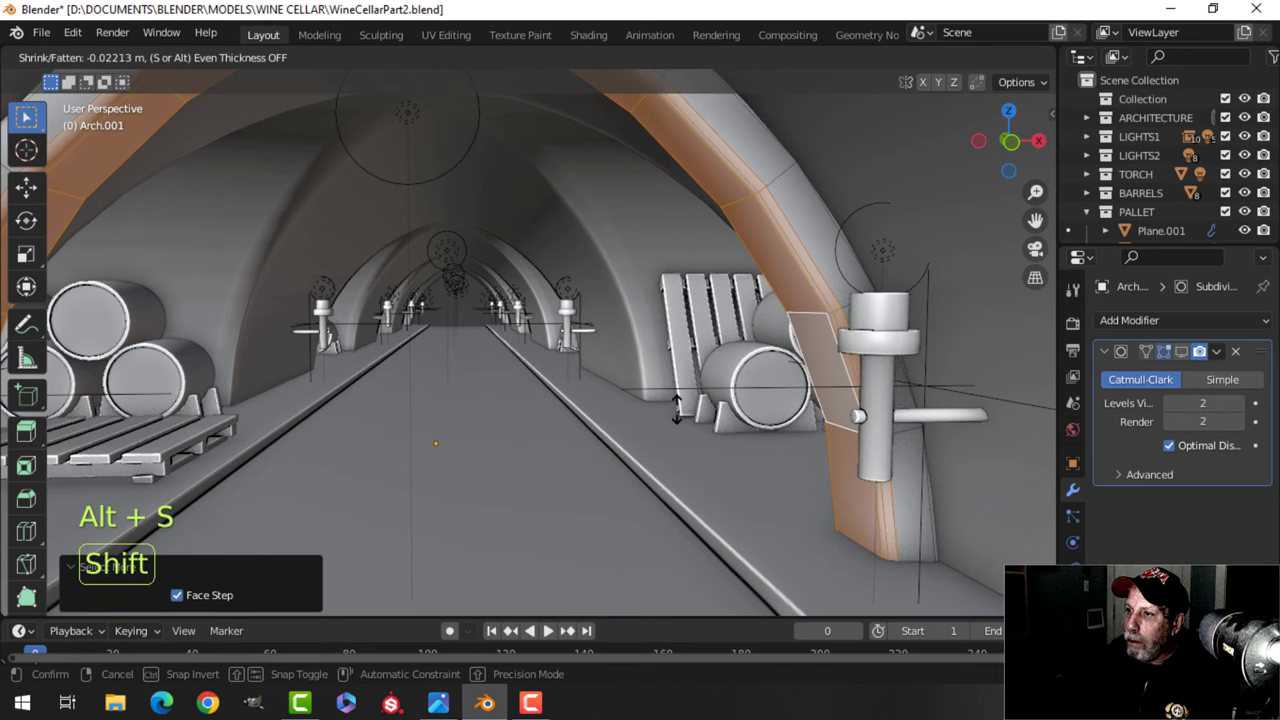
{"action": "key", "text": "Escape"}
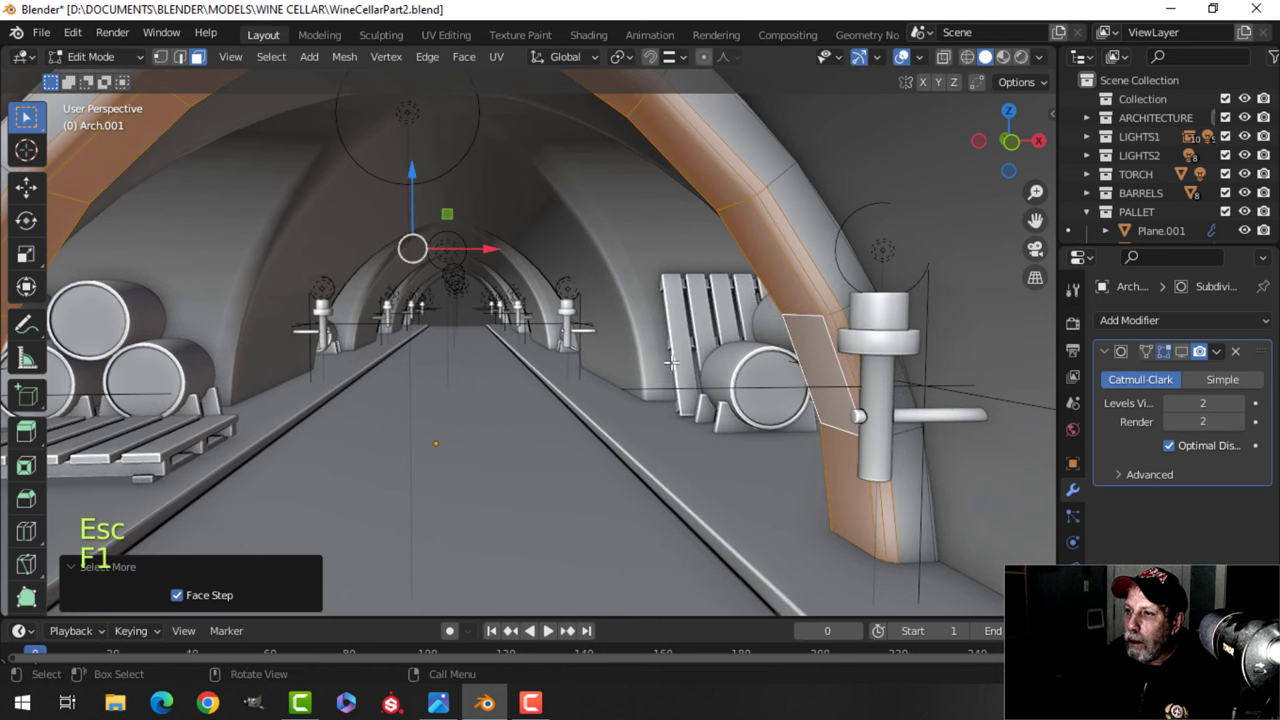
{"action": "key", "text": "alt+a"}
Raise the whole arch mesh about 0.035 m along Z and scale it to 1.016 along X.
{"action": "middle_click_drag", "start_coordinate": [672, 363], "coordinate": [641, 369]}
{"action": "key", "text": "a"}
{"action": "scroll", "coordinate": [648, 362], "scroll_direction": "down", "scroll_amount": 2}
{"action": "left_click_drag", "start_coordinate": [444, 193], "coordinate": [444, 186]}
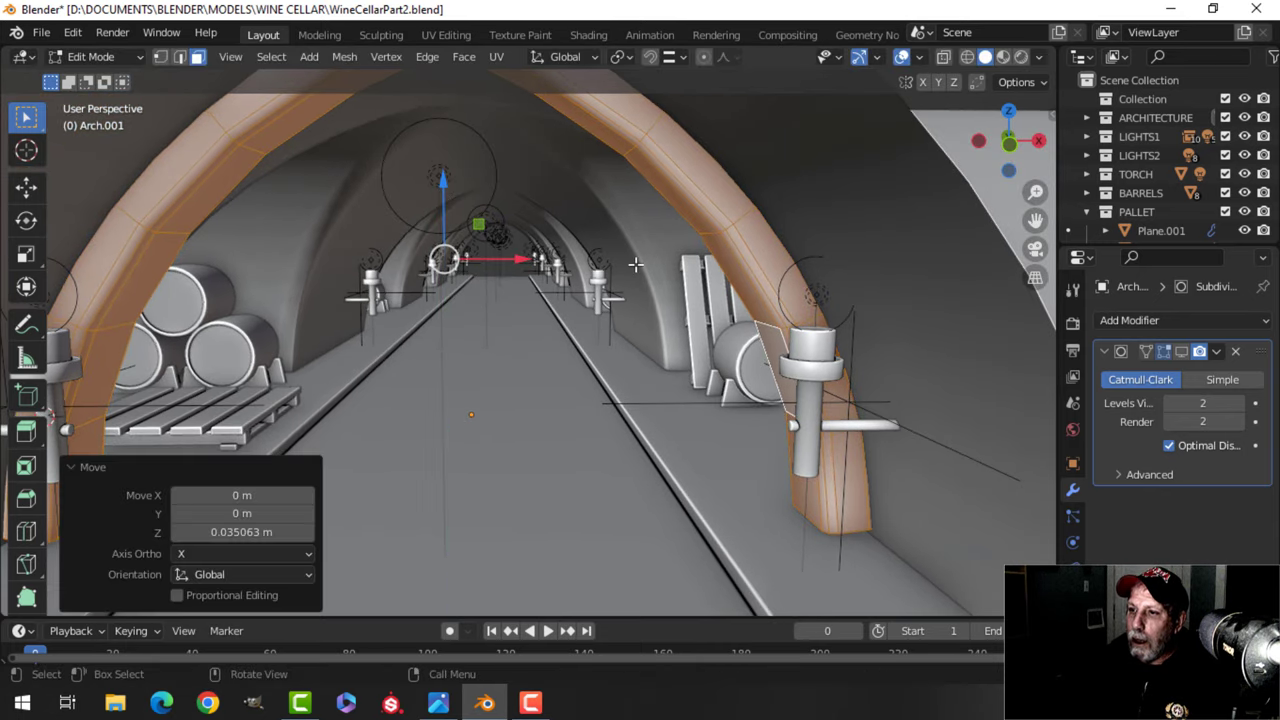
{"action": "key", "text": "s"}
{"action": "key", "text": "x"}
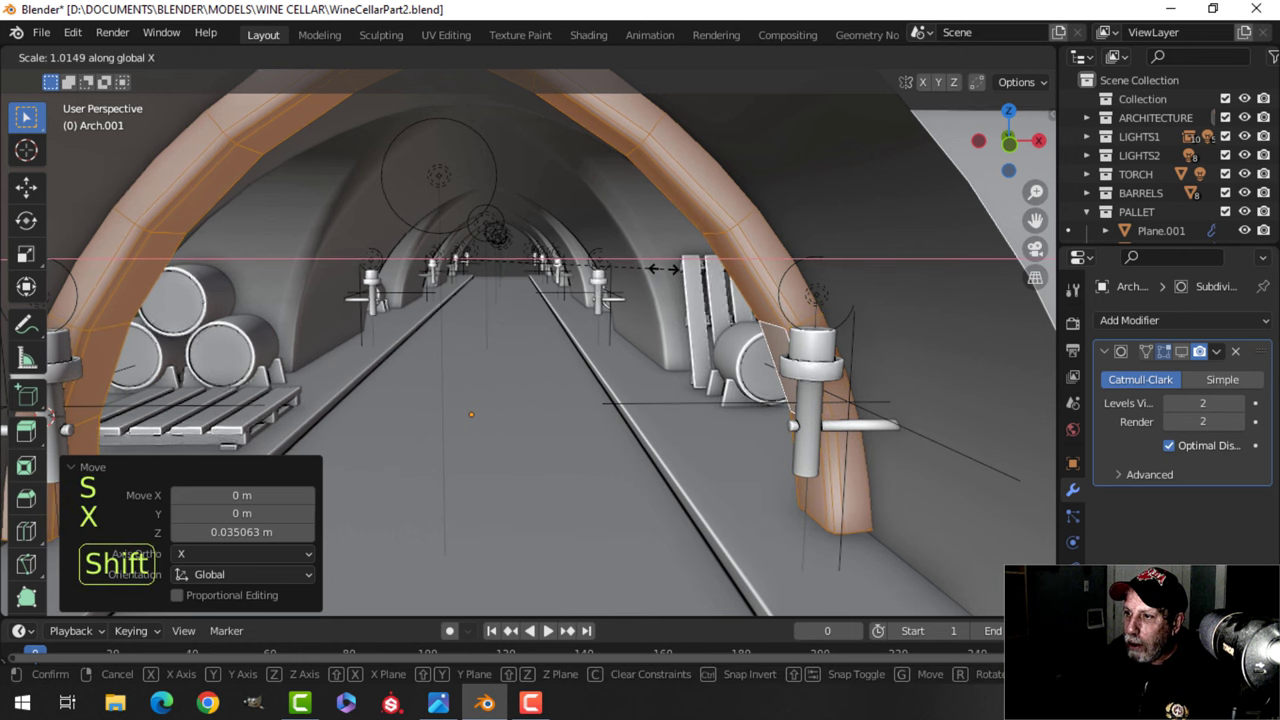
{"action": "left_click", "coordinate": [667, 268]}
{"action": "scroll", "coordinate": [626, 347], "scroll_direction": "down", "scroll_amount": 5}
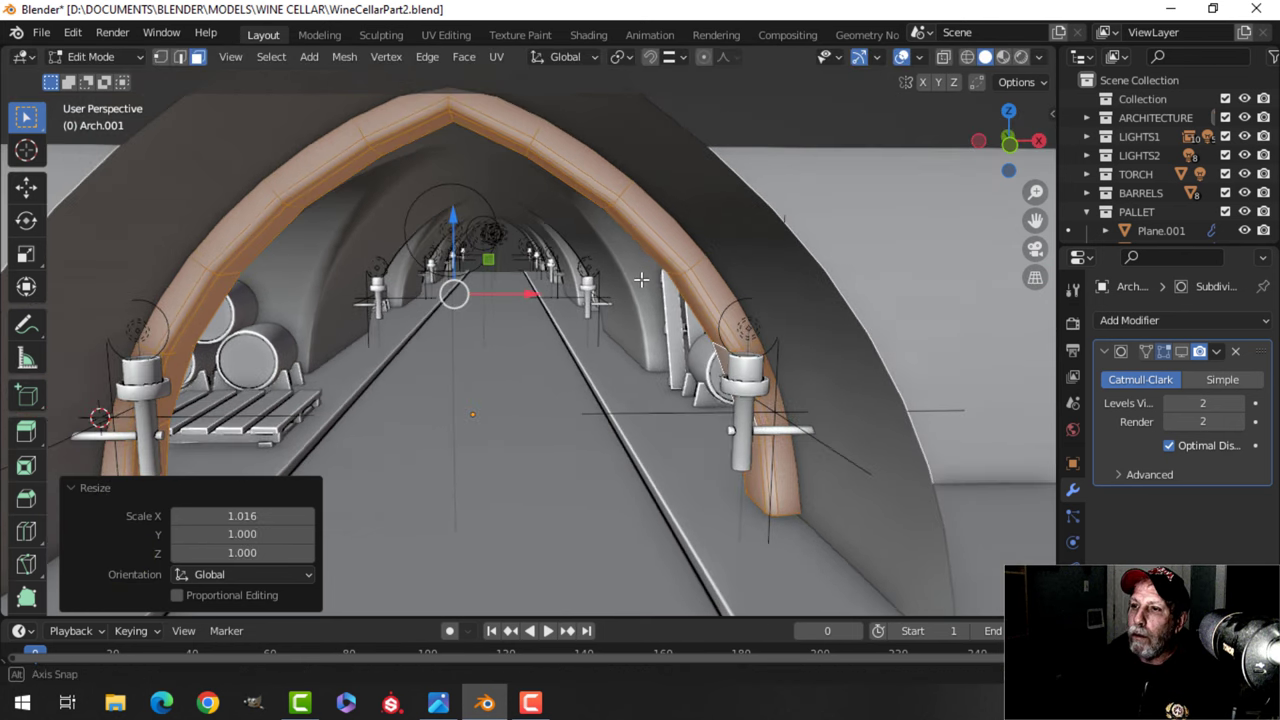
Select the bottom edge loop of the arch's right foot and lower it about 0.12 m into the raised floor.
{"action": "key", "text": "alt+a"}
{"action": "scroll", "coordinate": [614, 326], "scroll_direction": "up", "scroll_amount": 2}
{"action": "middle_click_drag", "start_coordinate": [762, 465], "coordinate": [668, 320], "text": "shift"}
{"action": "scroll", "coordinate": [700, 377], "scroll_direction": "up", "scroll_amount": 2}
{"action": "key", "text": "alt+a"}
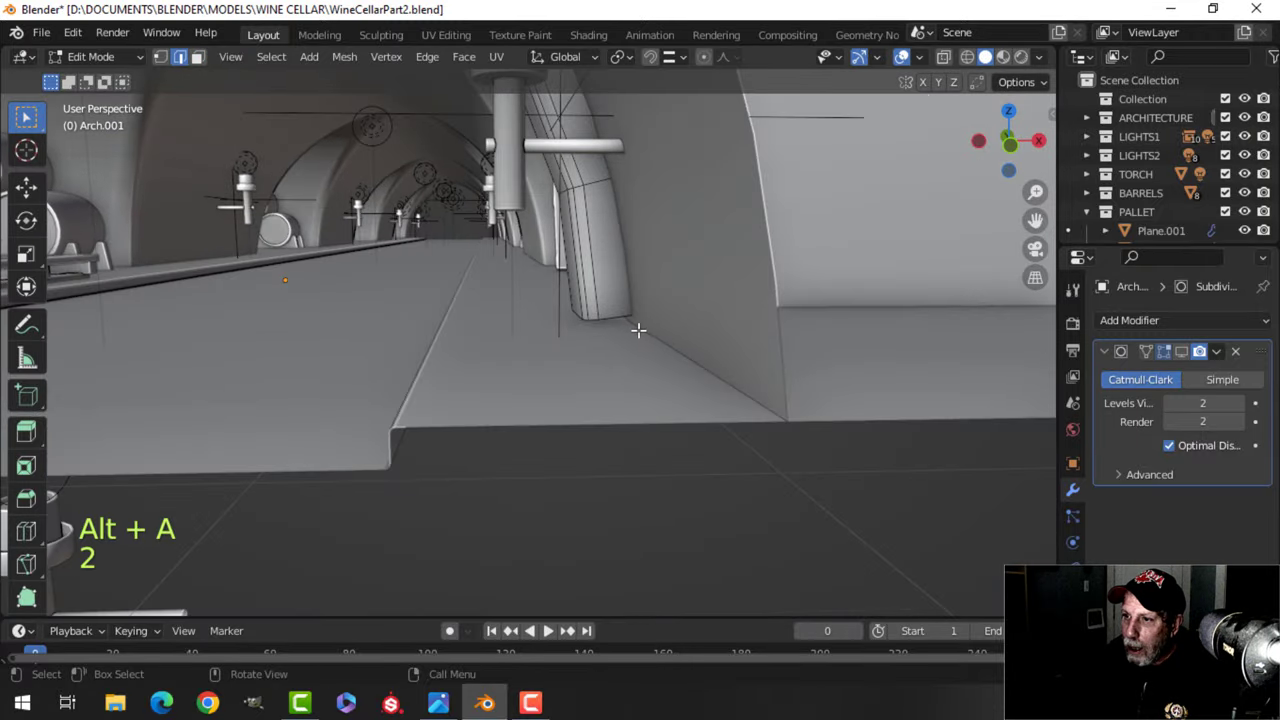
{"action": "left_click", "coordinate": [614, 322], "text": "alt+shift"}
{"action": "left_click_drag", "start_coordinate": [612, 248], "coordinate": [607, 275]}
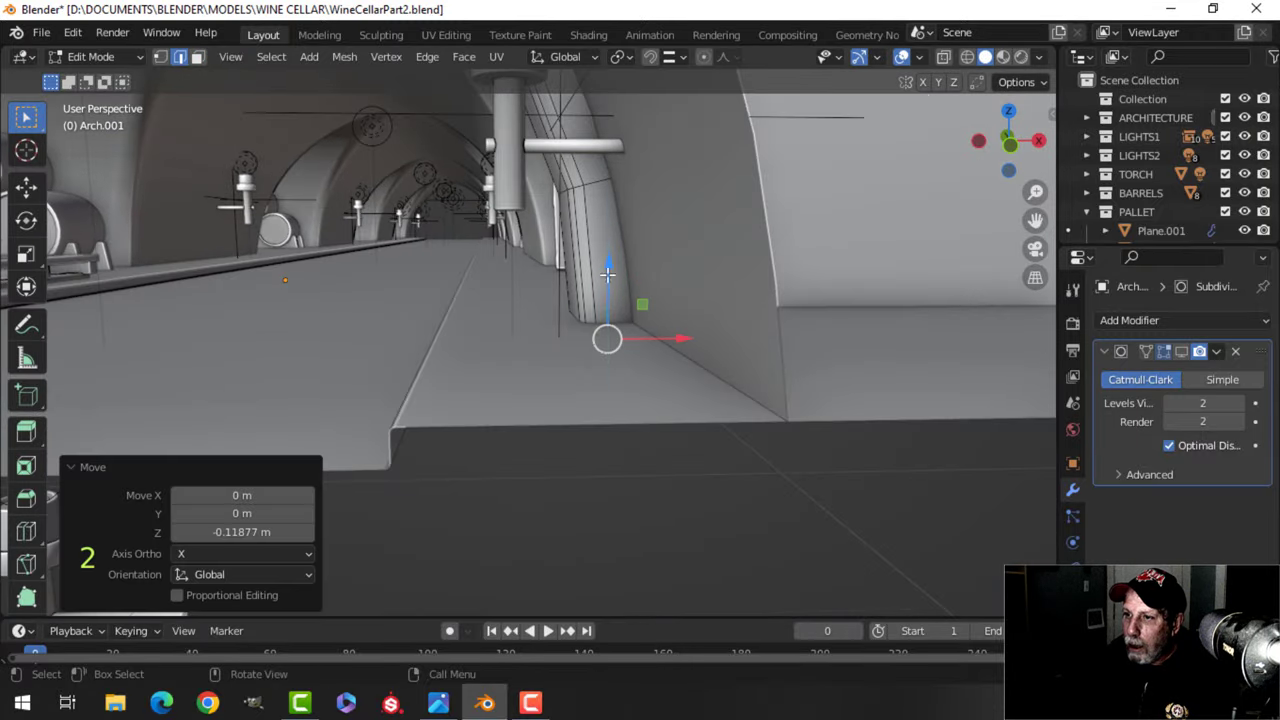
Lower the bottom edge loop of the arch's left foot into the floor and return to Object Mode.
{"action": "scroll", "coordinate": [607, 275], "scroll_direction": "down", "scroll_amount": 4}
{"action": "middle_click_drag", "start_coordinate": [311, 320], "coordinate": [676, 311], "text": "shift"}
{"action": "key", "text": "alt+a"}
{"action": "left_click", "coordinate": [304, 322], "text": "alt+shift"}
{"action": "left_click_drag", "start_coordinate": [308, 252], "coordinate": [303, 272]}
{"action": "key", "text": "Tab"}
{"action": "middle_click_drag", "start_coordinate": [646, 312], "coordinate": [576, 322]}
{"action": "key", "text": "alt+a"}
{"action": "scroll", "coordinate": [632, 307], "scroll_direction": "down", "scroll_amount": 2}
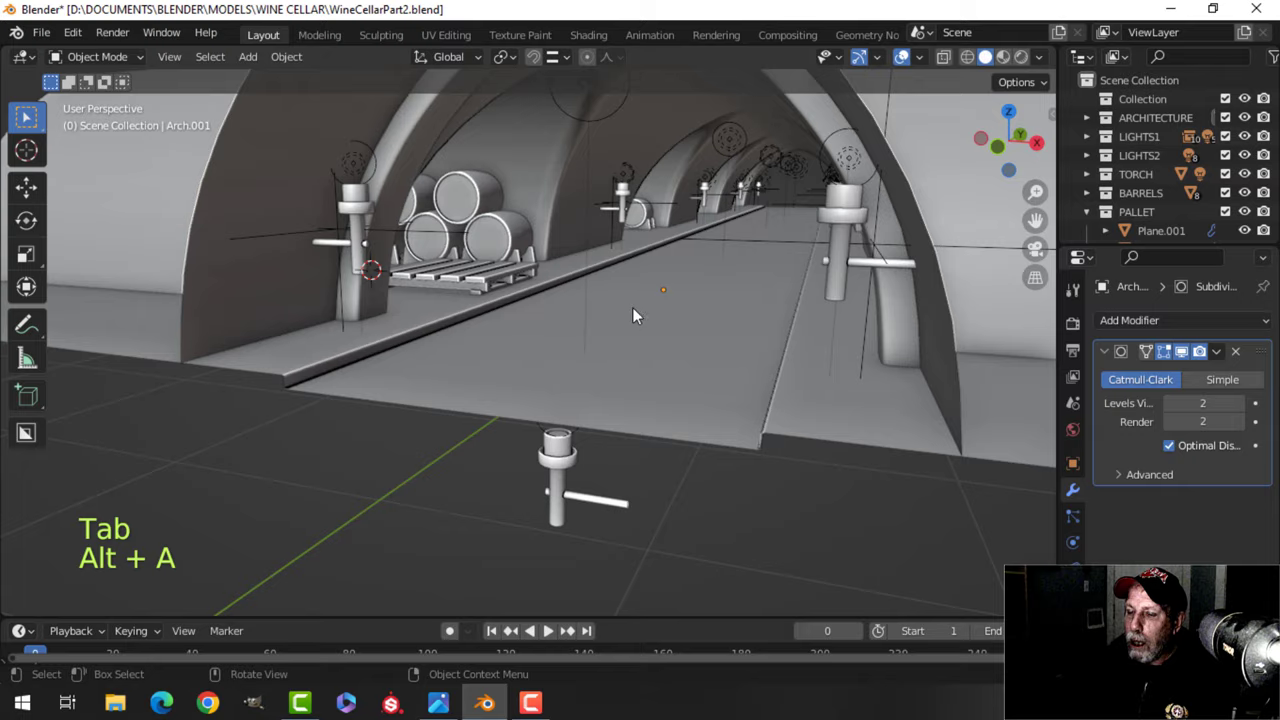
Check the arch's normals in the tunnel with the Face Orientation overlay and turn the overlay back off.
{"action": "key", "text": "alt+a"}
{"action": "middle_click_drag", "start_coordinate": [632, 307], "coordinate": [508, 363]}
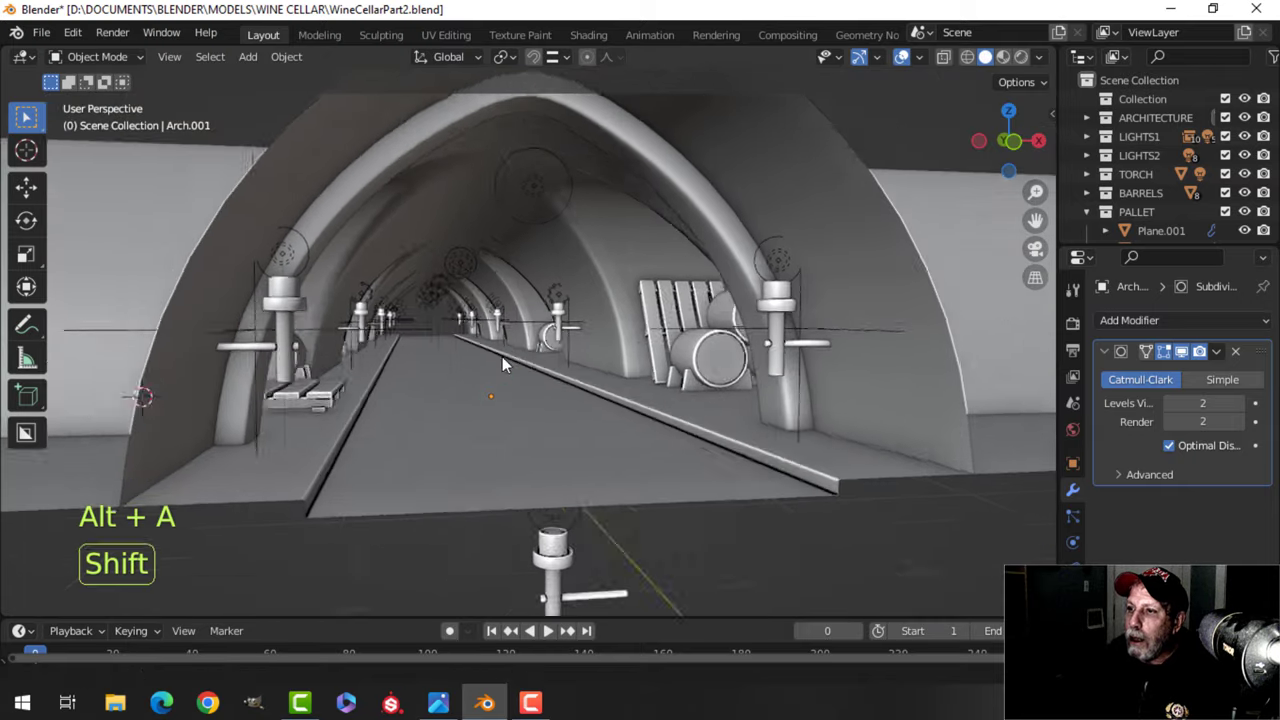
{"action": "left_click", "coordinate": [918, 58]}
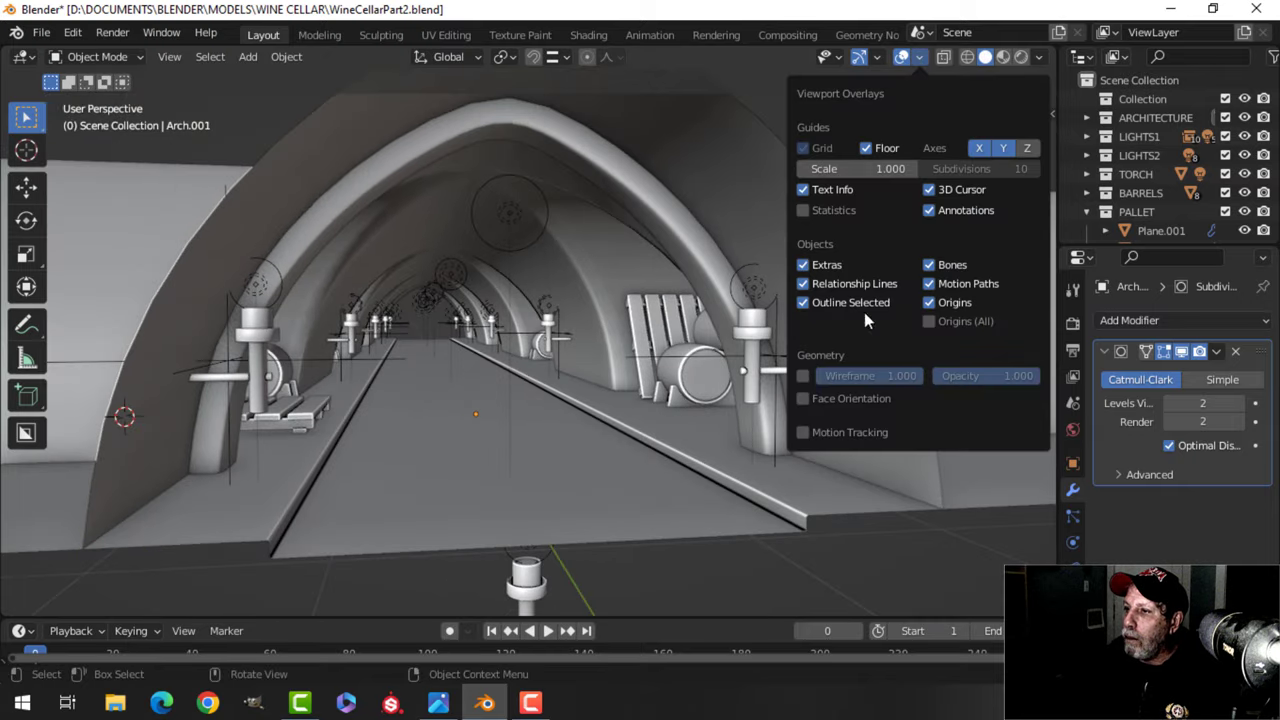
{"action": "left_click", "coordinate": [852, 397]}
{"action": "left_click", "coordinate": [852, 397]}
Try beveling the edge loop at the arch's peak with 4 segments and a width of about 0.07 m.
{"action": "middle_click_drag", "start_coordinate": [852, 397], "coordinate": [527, 257], "text": "shift"}
{"action": "key", "text": "Tab"}
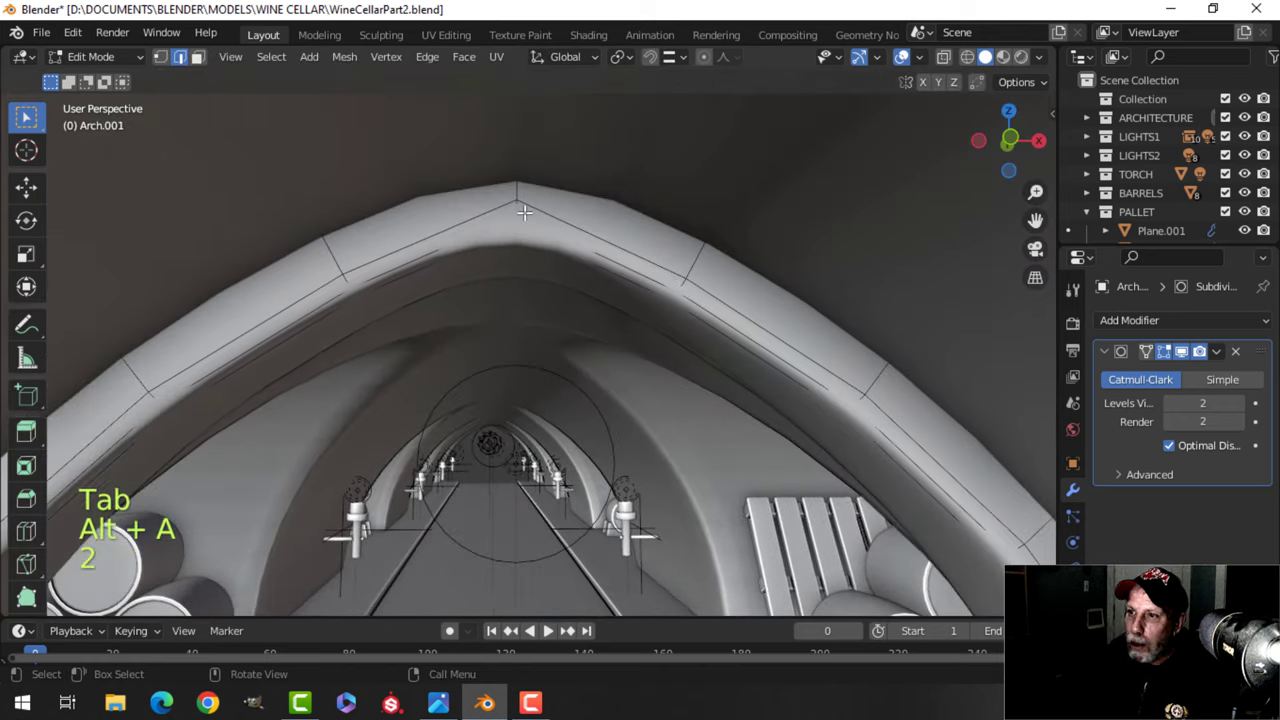
{"action": "left_click", "coordinate": [522, 210], "text": "alt+shift"}
{"action": "key", "text": "ctrl+b"}
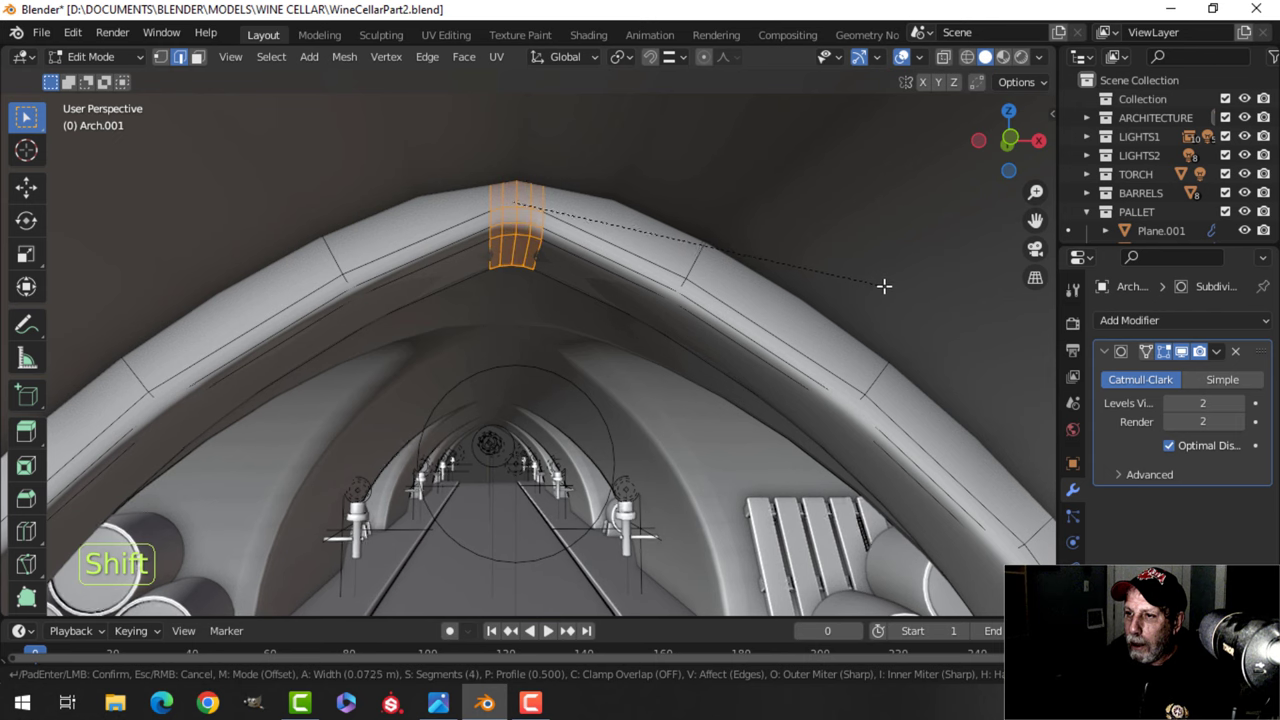
{"action": "left_click", "coordinate": [894, 289]}
{"action": "key", "text": "Tab"}
{"action": "scroll", "coordinate": [704, 276], "scroll_direction": "up", "scroll_amount": 2}
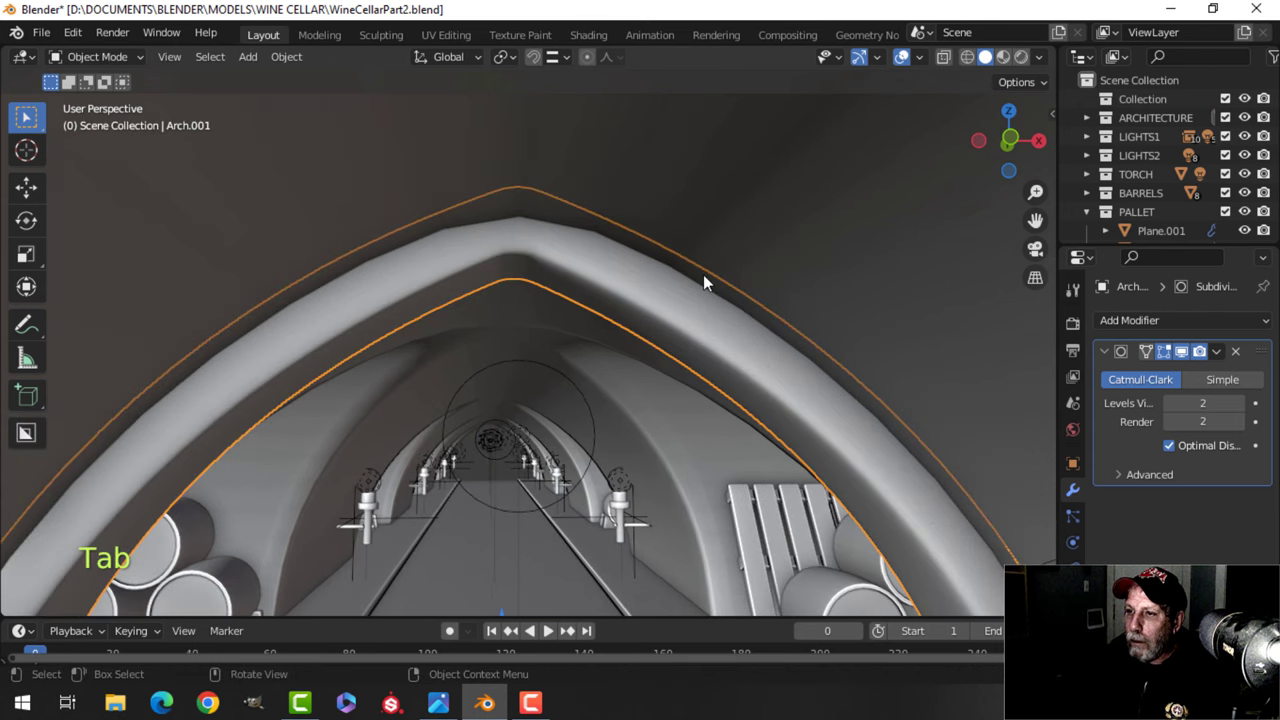
Undo the bevel at the arch's peak, clear the selection and return to Object Mode.
{"action": "key", "text": "ctrl+z"}
{"action": "key", "text": "ctrl+z"}
{"action": "key", "text": "alt+a"}
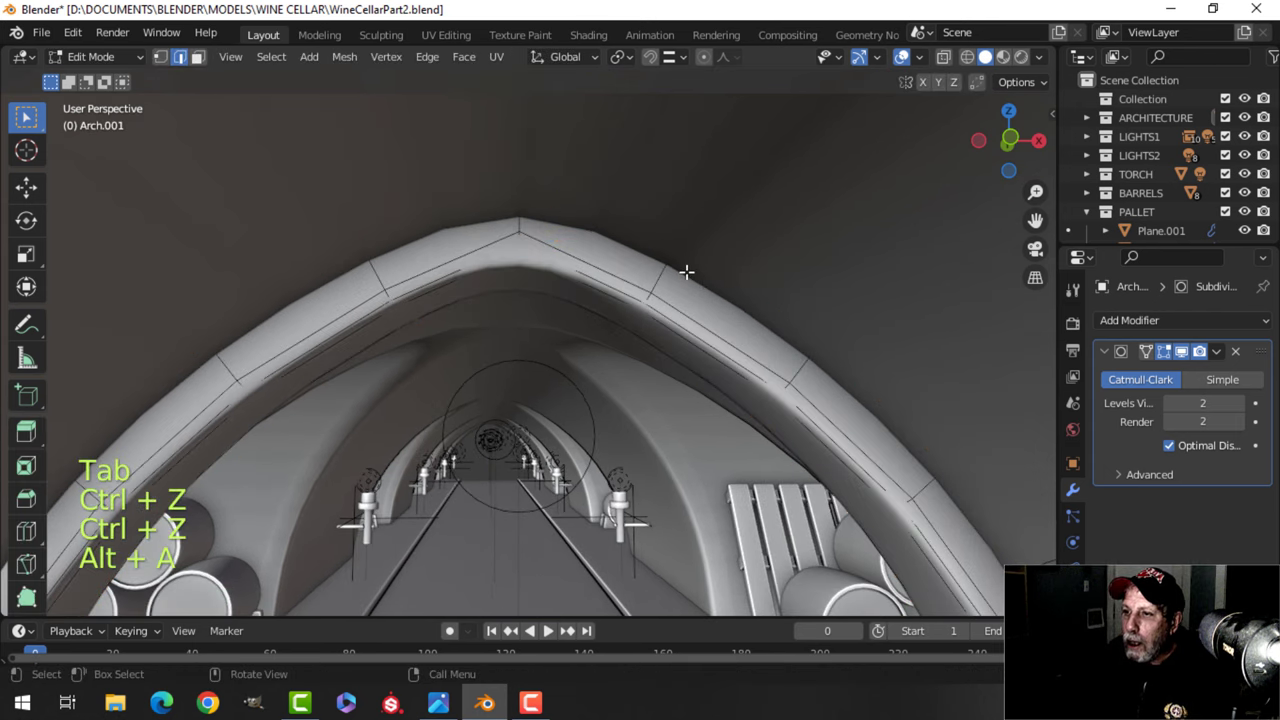
{"action": "key", "text": "Tab"}
{"action": "key", "text": "alt+a"}
Duplicate the whole arch mesh in Edit Mode and move the copy along Y across the crossing, working from the top view.
{"action": "middle_click_drag", "start_coordinate": [686, 281], "coordinate": [455, 219]}
{"action": "scroll", "coordinate": [590, 235], "scroll_direction": "down", "scroll_amount": 4}
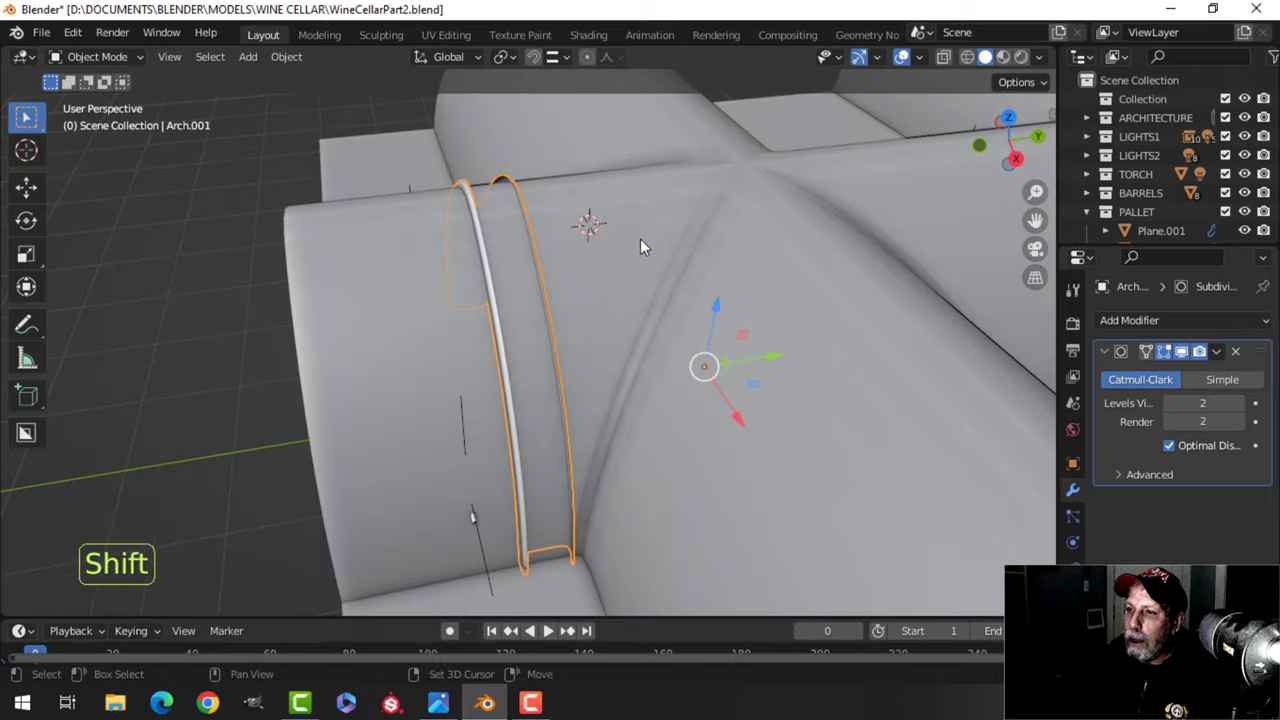
{"action": "middle_click_drag", "start_coordinate": [640, 239], "coordinate": [596, 371], "text": "shift"}
{"action": "key", "text": "KP_7"}
{"action": "scroll", "coordinate": [578, 248], "scroll_direction": "down", "scroll_amount": 3}
{"action": "key", "text": "Tab"}
{"action": "key", "text": "a"}
{"action": "scroll", "coordinate": [602, 314], "scroll_direction": "down", "scroll_amount": 2}
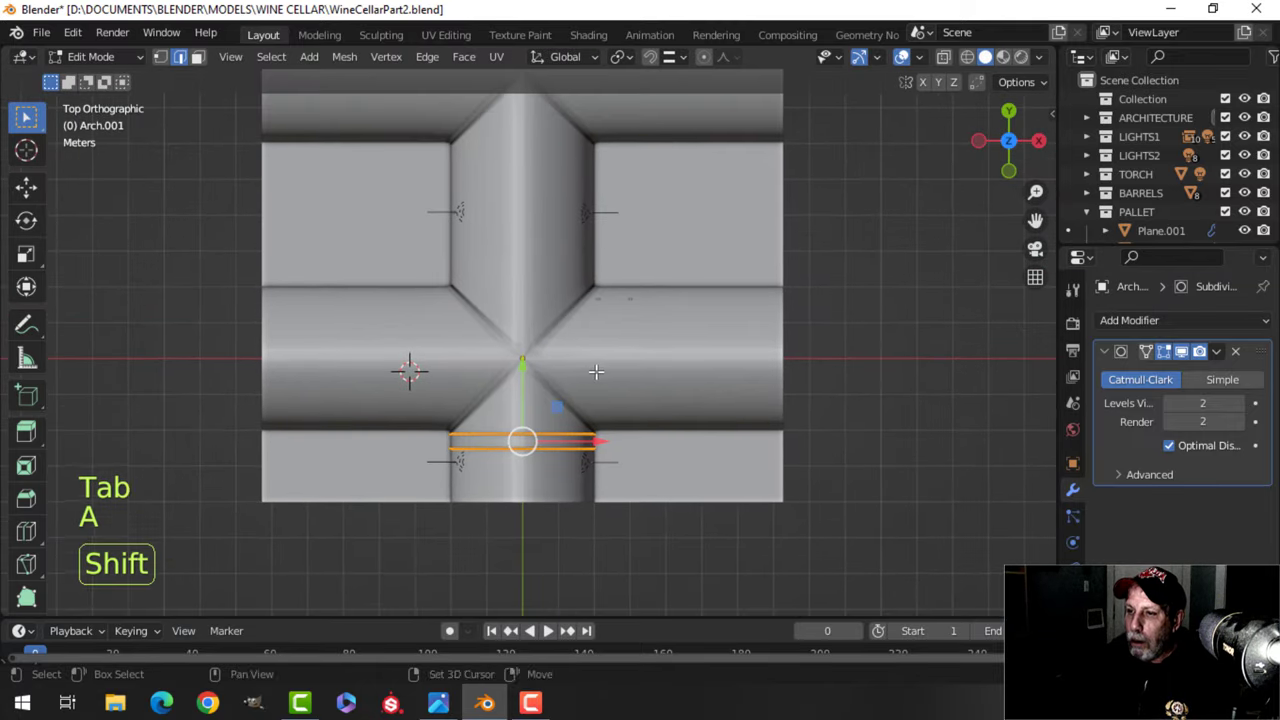
{"action": "key", "text": "shift+d"}
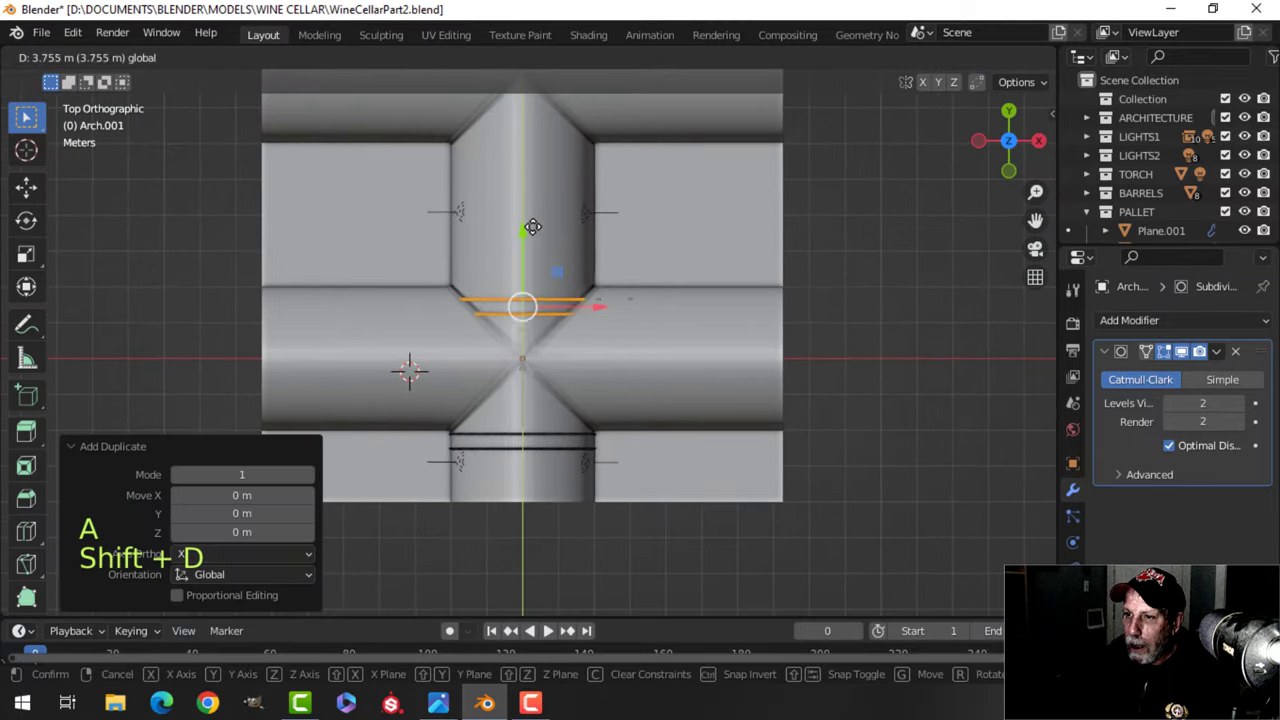
Place the duplicated arch rib just past the first vault crossing, 4.7269 m along Y.
{"action": "left_click", "coordinate": [531, 195]}
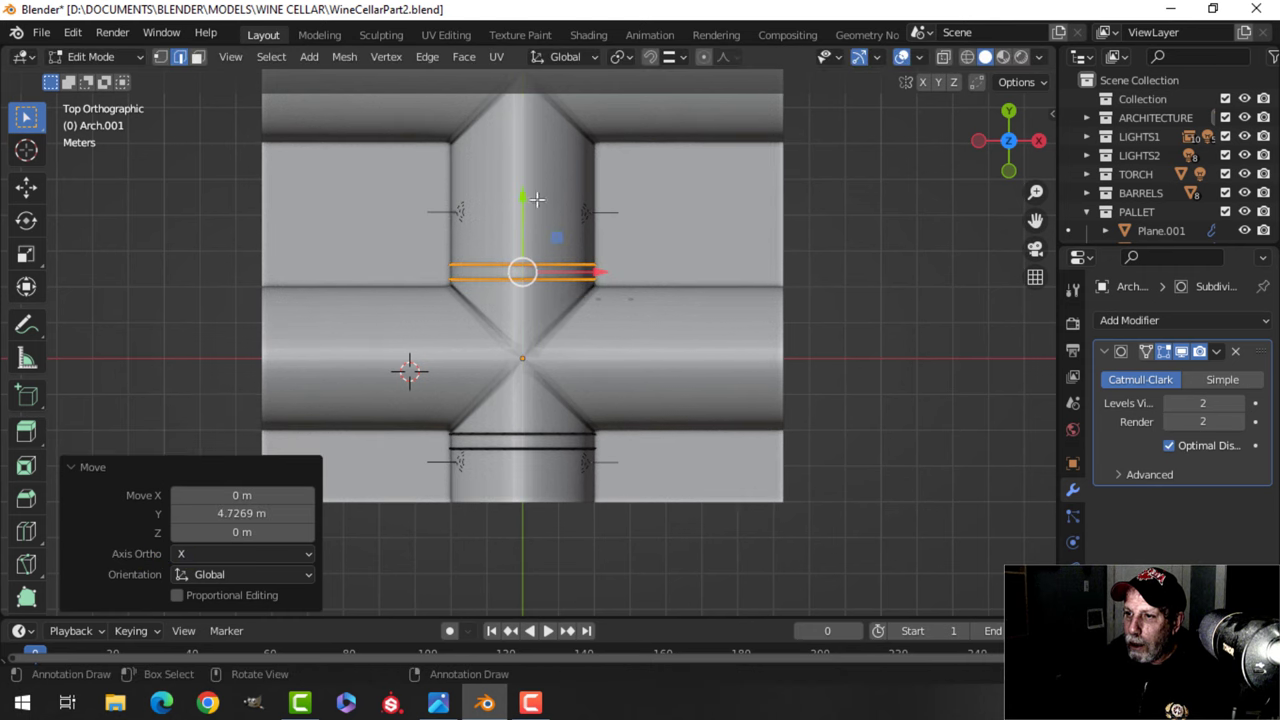
{"action": "scroll", "coordinate": [594, 210], "scroll_direction": "up", "scroll_amount": 2}
{"action": "scroll", "coordinate": [538, 280], "scroll_direction": "down", "scroll_amount": 2}
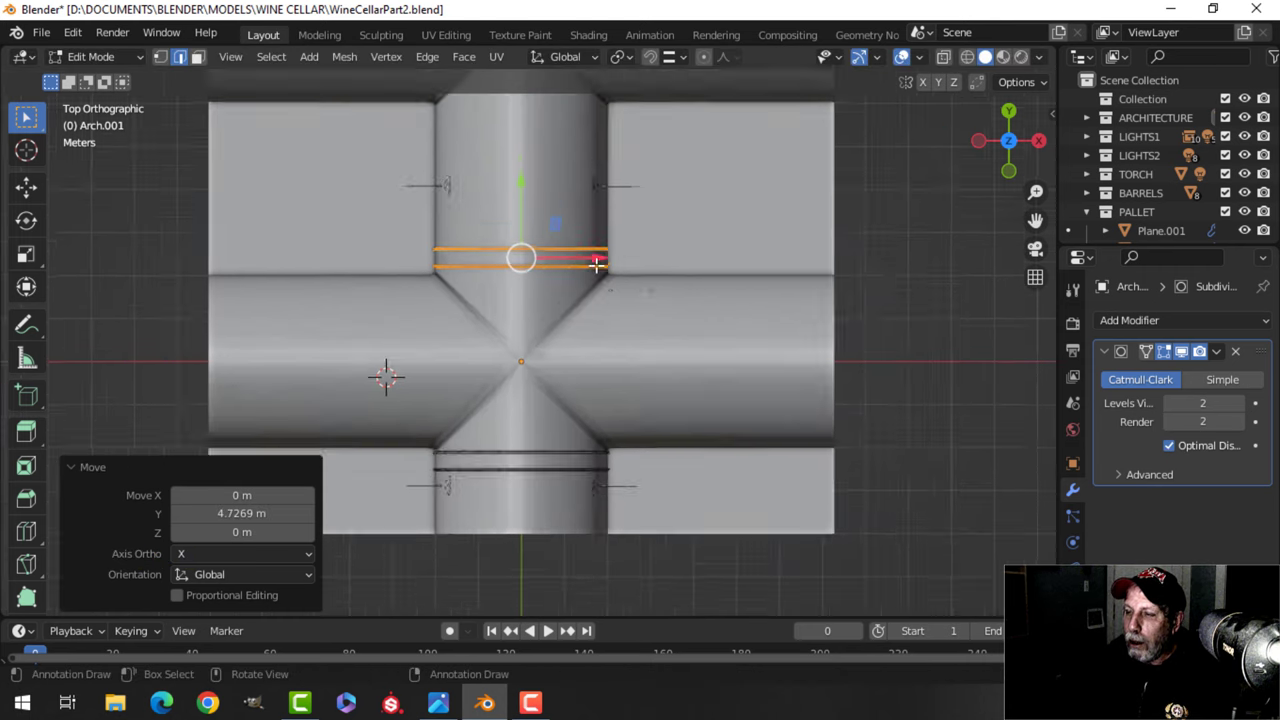
Select all arch ribs and duplicate the pair about 8 m along Y around the second vault crossing.
{"action": "middle_click_drag", "start_coordinate": [575, 253], "coordinate": [600, 381], "text": "shift"}
{"action": "key", "text": "a"}
{"action": "key", "text": "shift+d"}
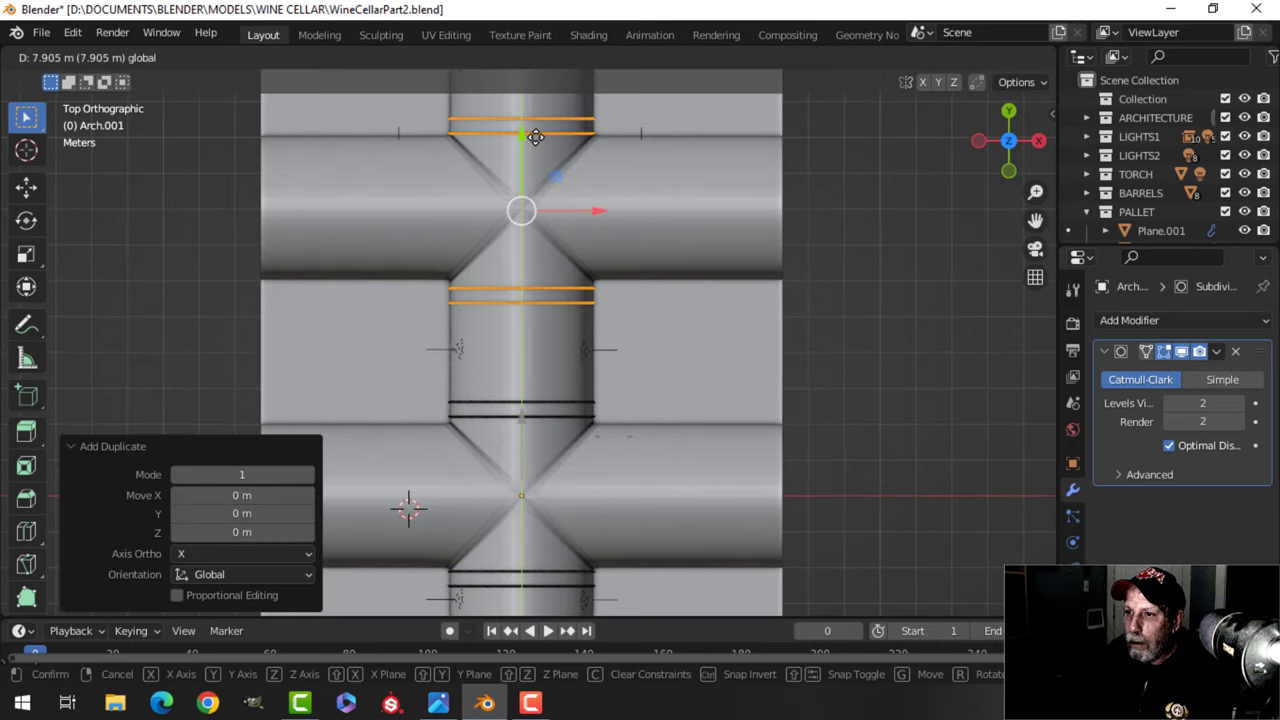
{"action": "left_click", "coordinate": [536, 133]}
Duplicate the arch rib pair 8.0988 m along Y around the third vault crossing.
{"action": "scroll", "coordinate": [560, 240], "scroll_direction": "down", "scroll_amount": 1}
{"action": "middle_click_drag", "start_coordinate": [536, 133], "coordinate": [587, 431], "text": "shift"}
{"action": "key", "text": "shift+d"}
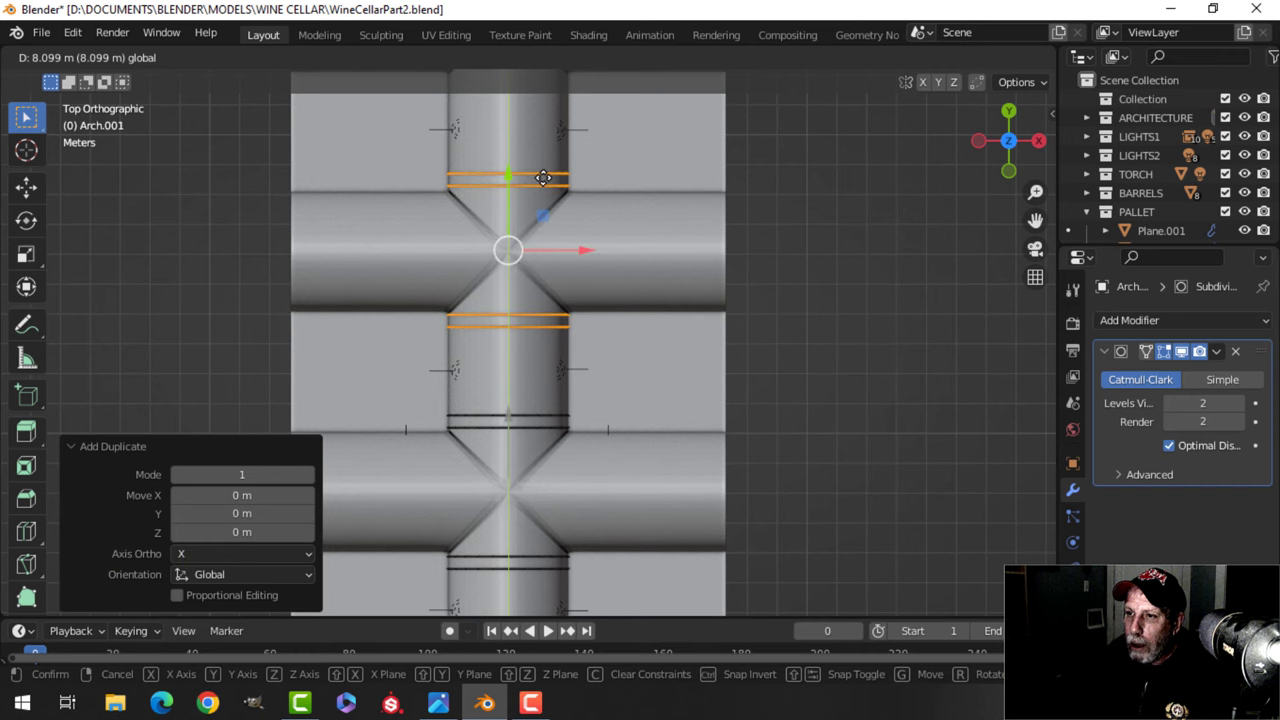
{"action": "left_click", "coordinate": [543, 177]}
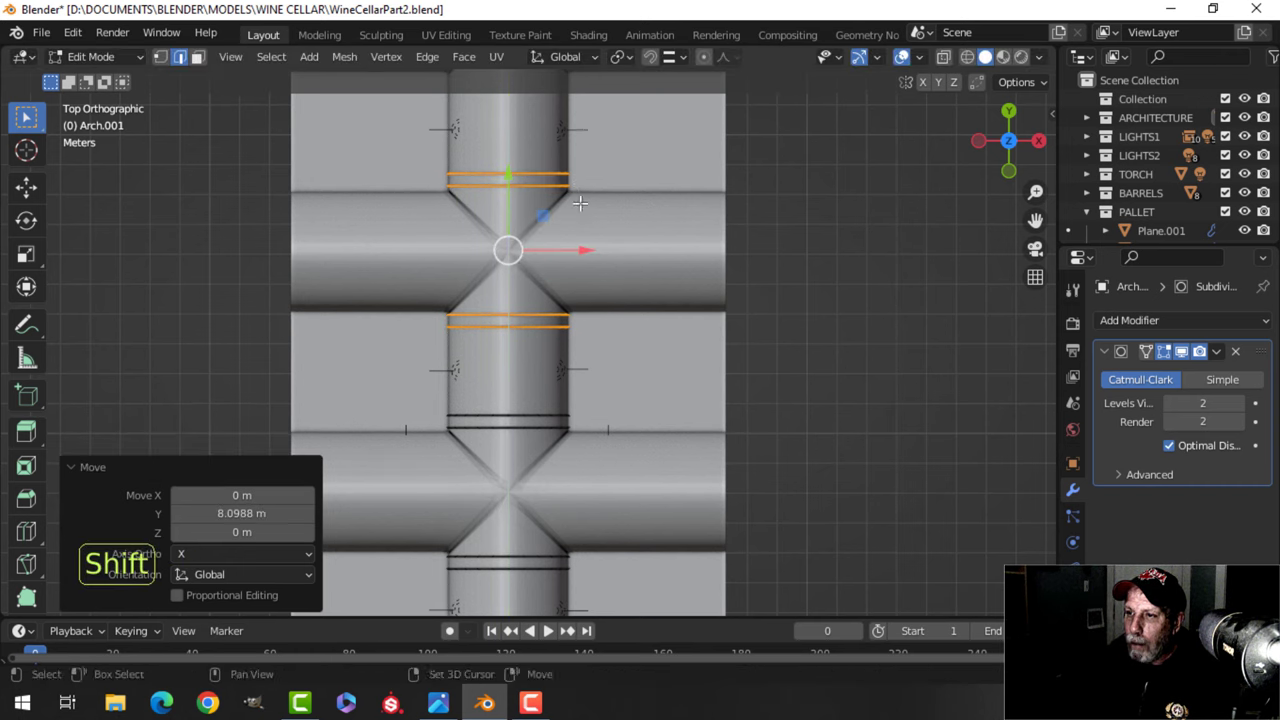
Duplicate the rib pair about 8 m along Y around the fourth vault crossing and clear the selection.
{"action": "middle_click_drag", "start_coordinate": [580, 200], "coordinate": [573, 397], "text": "shift"}
{"action": "scroll", "coordinate": [571, 363], "scroll_direction": "down", "scroll_amount": 1}
{"action": "key", "text": "shift+d"}
{"action": "right_click", "coordinate": [496, 383]}
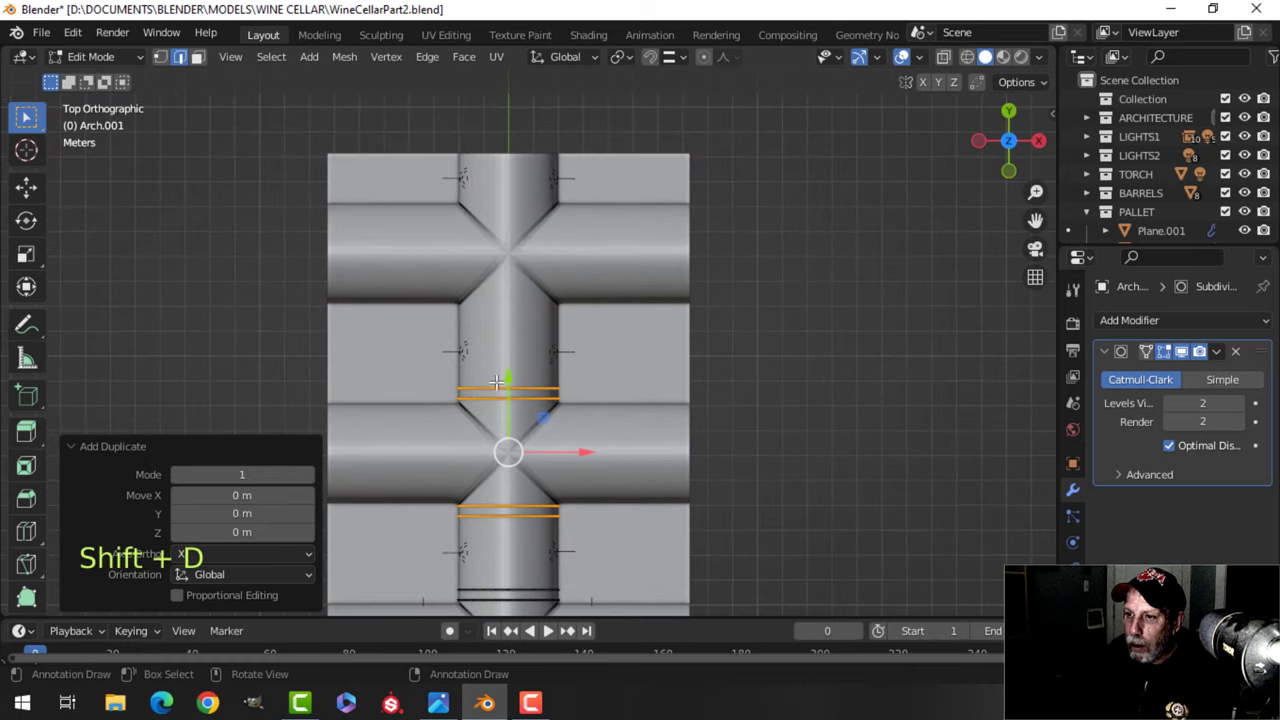
{"action": "key", "text": "shift+d"}
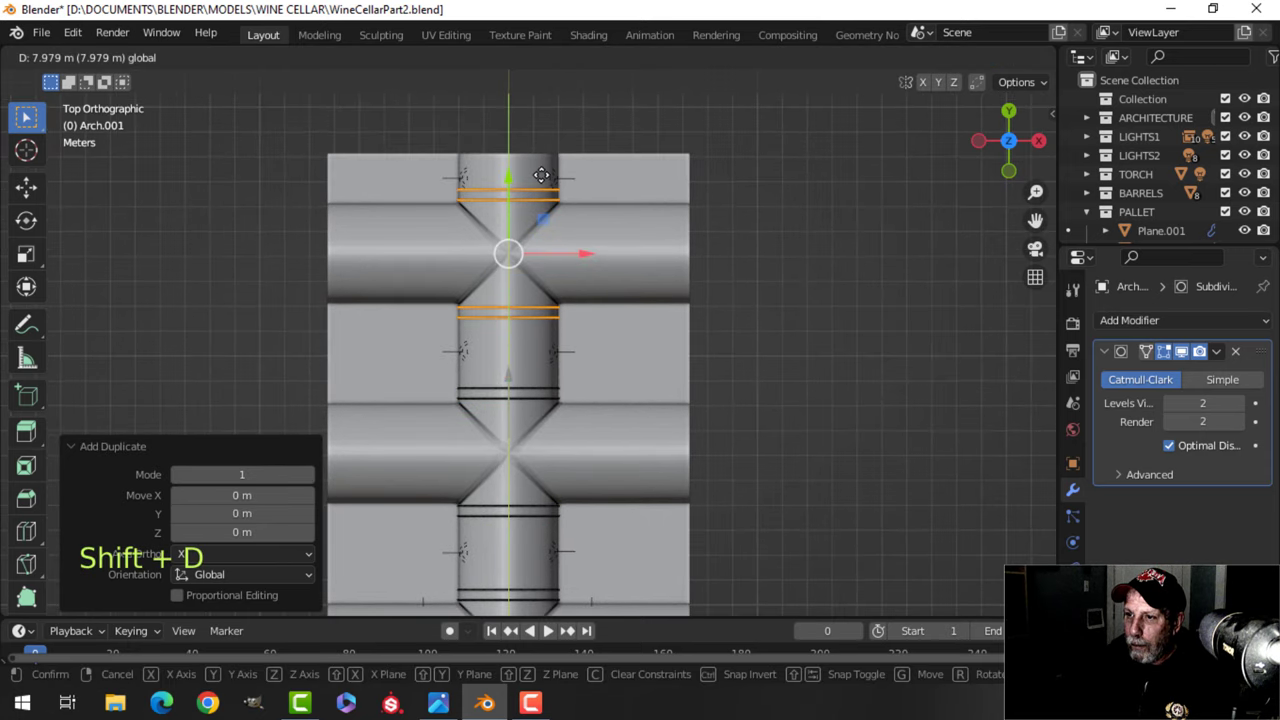
{"action": "left_click", "coordinate": [542, 173]}
{"action": "key", "text": "alt+a"}
Leave mesh editing and examine how the repeated arch ribs fit the main vault at each crossing.
{"action": "middle_click_drag", "start_coordinate": [542, 173], "coordinate": [585, 279]}
{"action": "key", "text": "Tab"}
{"action": "key", "text": "alt+a"}
{"action": "scroll", "coordinate": [606, 539], "scroll_direction": "up", "scroll_amount": 3}
{"action": "middle_click_drag", "start_coordinate": [580, 375], "coordinate": [549, 352]}
{"action": "scroll", "coordinate": [565, 358], "scroll_direction": "down", "scroll_amount": 3}
{"action": "scroll", "coordinate": [566, 351], "scroll_direction": "down", "scroll_amount": 3}
{"action": "scroll", "coordinate": [555, 338], "scroll_direction": "up", "scroll_amount": 4}
{"action": "scroll", "coordinate": [556, 350], "scroll_direction": "down", "scroll_amount": 4}
{"action": "scroll", "coordinate": [556, 339], "scroll_direction": "down", "scroll_amount": 3}
{"action": "scroll", "coordinate": [549, 352], "scroll_direction": "up", "scroll_amount": 3}
{"action": "middle_click_drag", "start_coordinate": [549, 352], "coordinate": [546, 300]}
{"action": "scroll", "coordinate": [546, 310], "scroll_direction": "up", "scroll_amount": 1}
{"action": "middle_click_drag", "start_coordinate": [546, 325], "coordinate": [544, 350]}
{"action": "middle_click_drag", "start_coordinate": [544, 350], "coordinate": [479, 494], "text": "shift"}
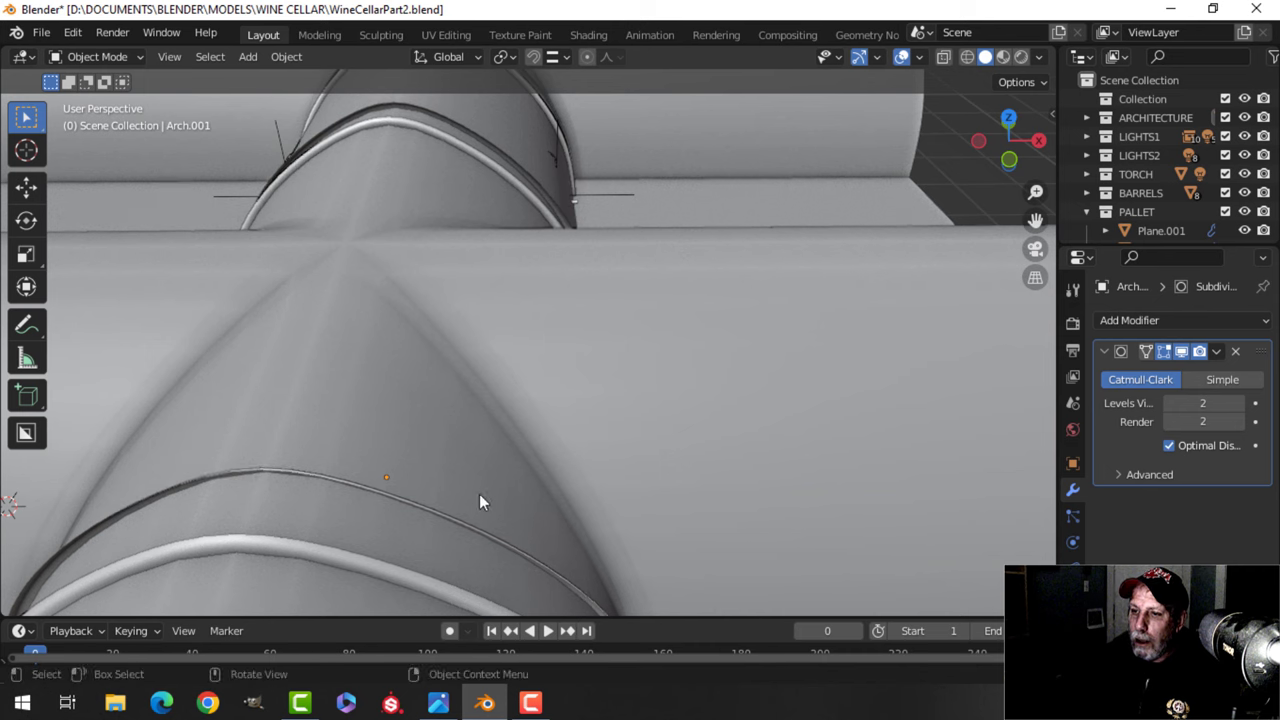
Select the arch object and open its mesh for editing with nothing selected.
{"action": "left_click", "coordinate": [470, 595]}
{"action": "scroll", "coordinate": [490, 550], "scroll_direction": "down", "scroll_amount": 5}
{"action": "middle_click_drag", "start_coordinate": [503, 540], "coordinate": [530, 450]}
{"action": "key", "text": "Tab"}
{"action": "key", "text": "a"}
{"action": "key", "text": "alt+a"}
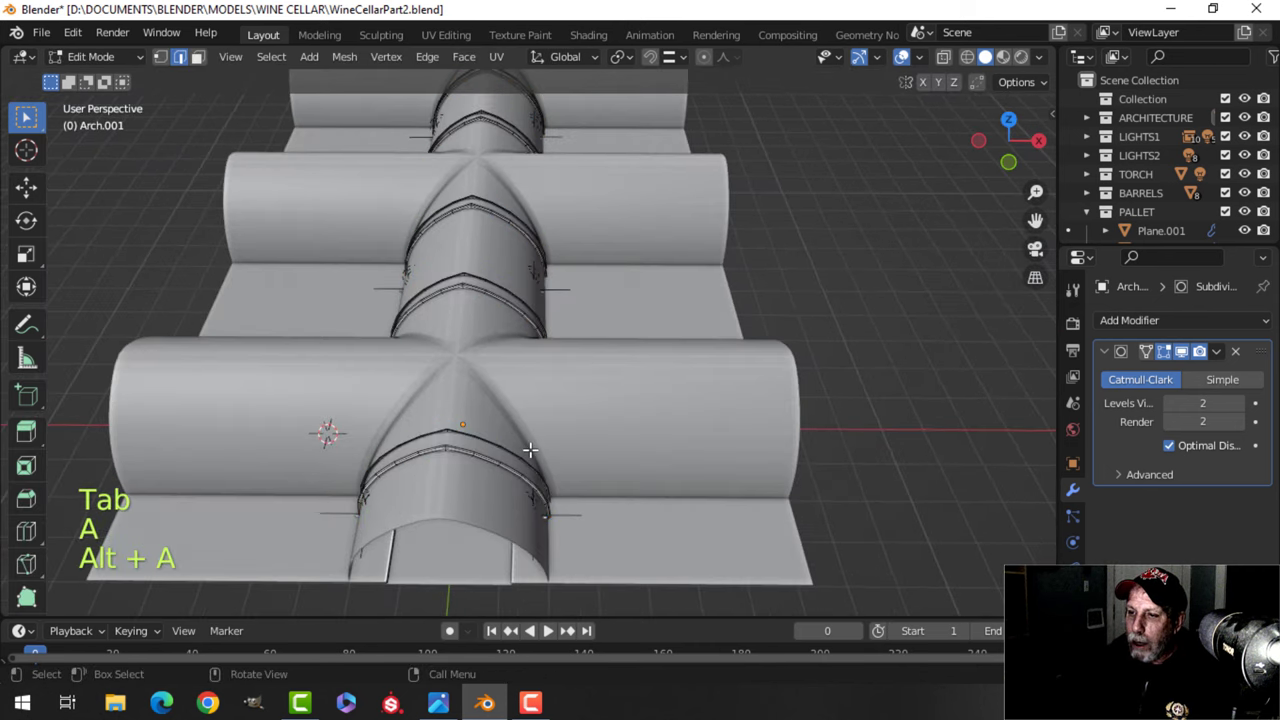
{"action": "key", "text": "b"}
{"action": "left_click_drag", "start_coordinate": [418, 410], "coordinate": [484, 485]}
{"action": "key", "text": "b"}
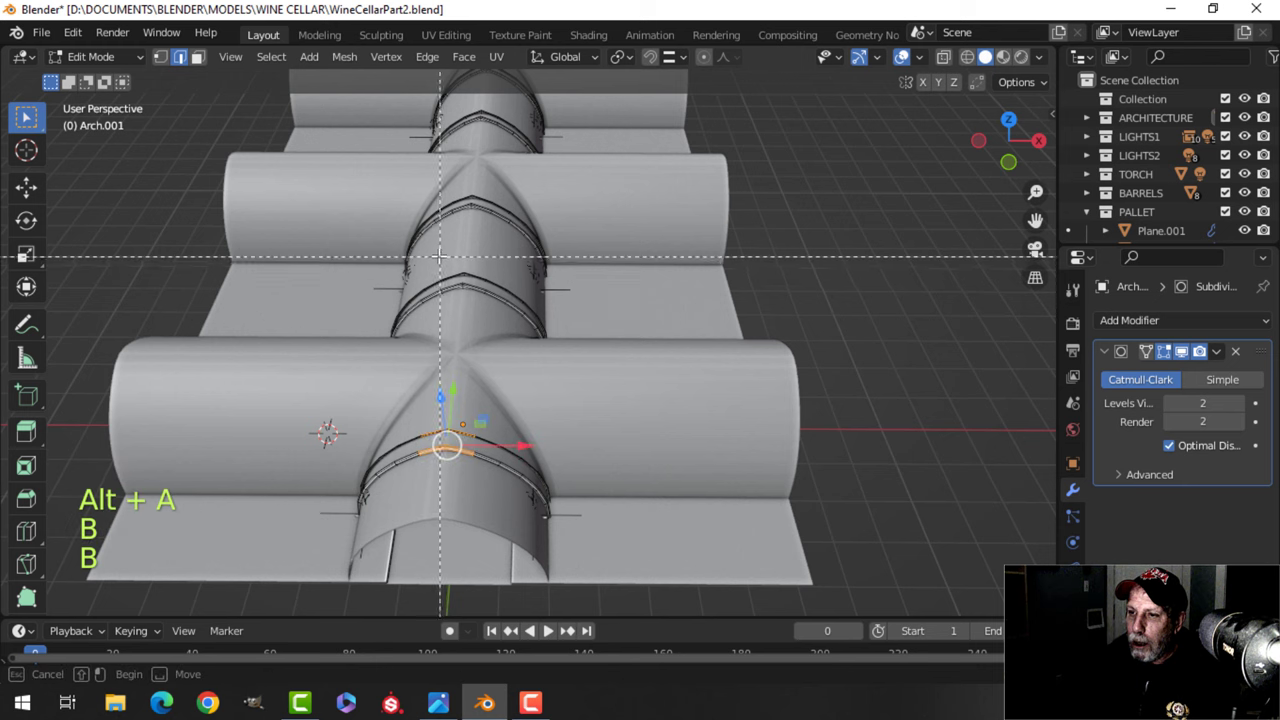
{"action": "key", "text": "ctrl+l"}
{"action": "middle_click_drag", "start_coordinate": [553, 313], "coordinate": [526, 316]}
{"action": "key", "text": "alt+a"}
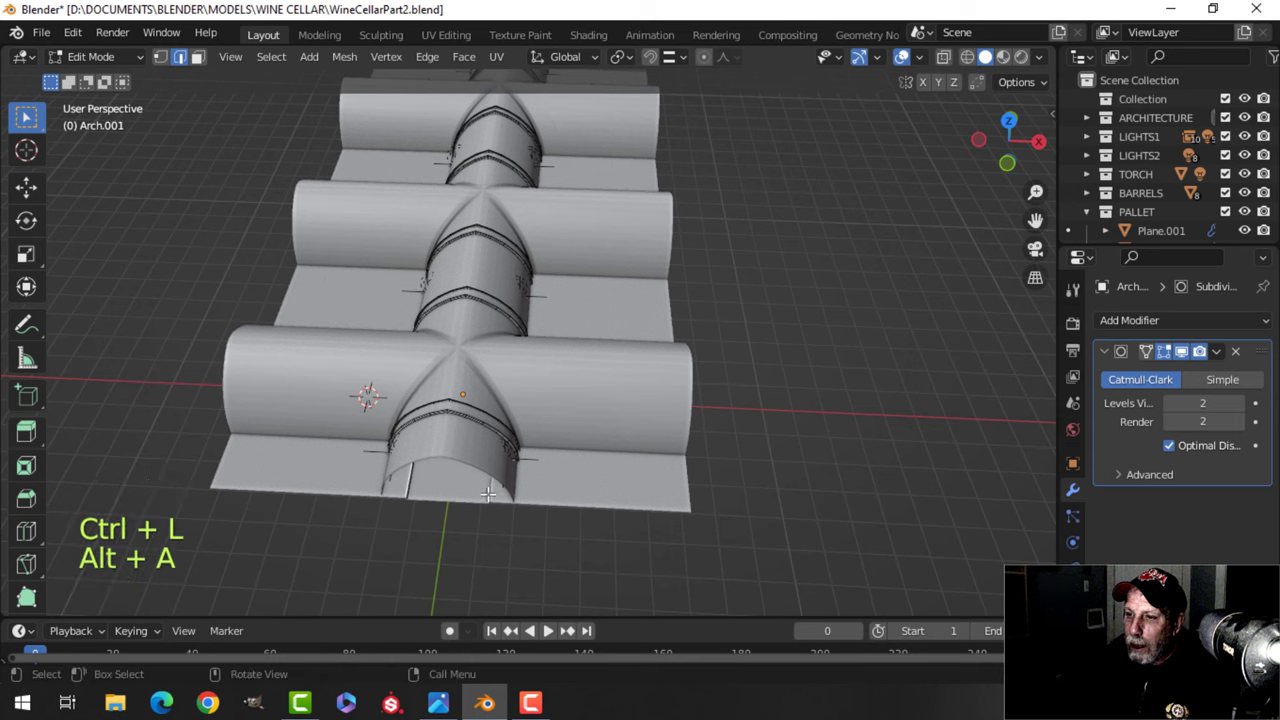
Select the whole front arch rib, duplicate it in top view and rotate the copy 90° about Z.
{"action": "key", "text": "b"}
{"action": "key", "text": "ctrl+l"}
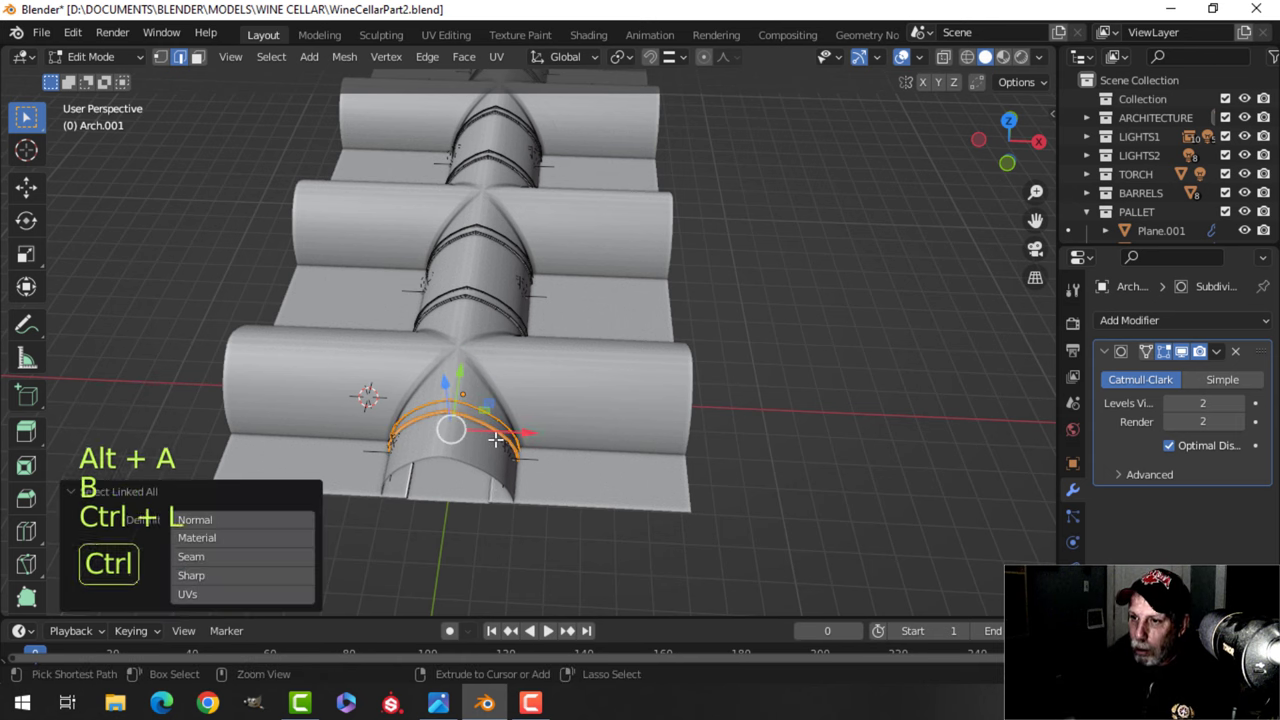
{"action": "key", "text": "KP_7"}
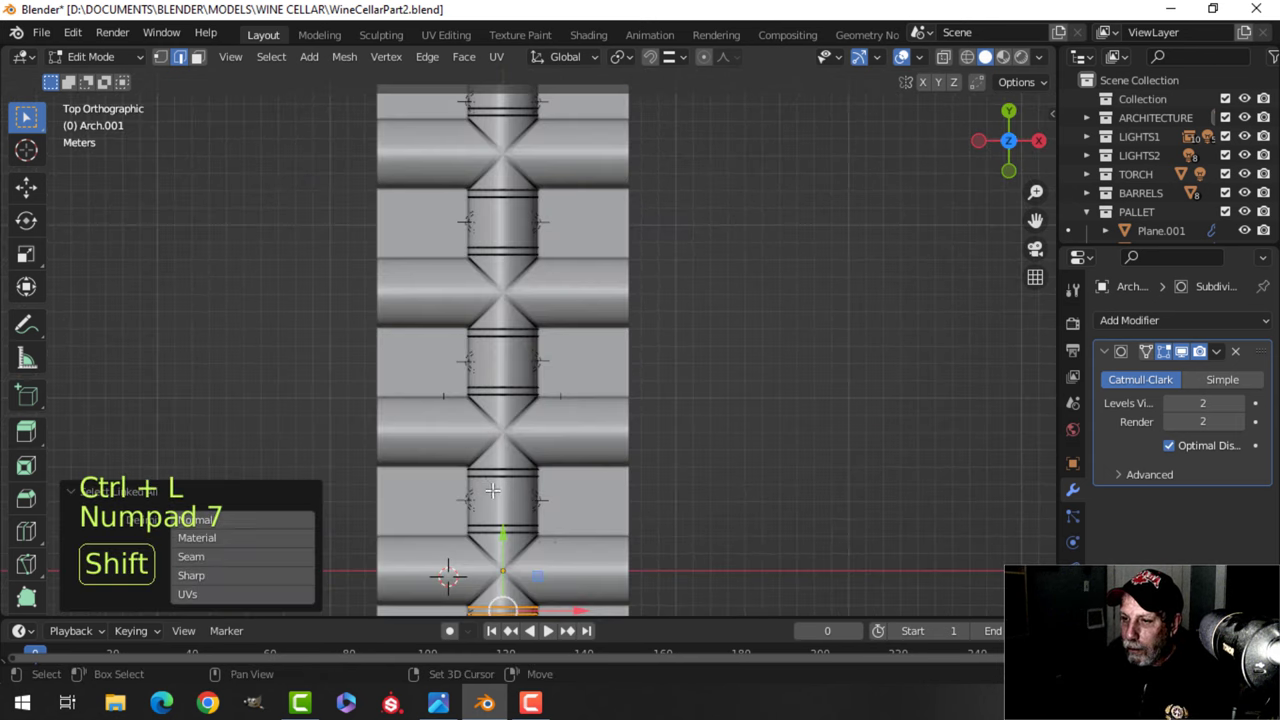
{"action": "middle_click_drag", "start_coordinate": [570, 577], "coordinate": [552, 355], "text": "shift"}
{"action": "scroll", "coordinate": [552, 355], "scroll_direction": "up", "scroll_amount": 1}
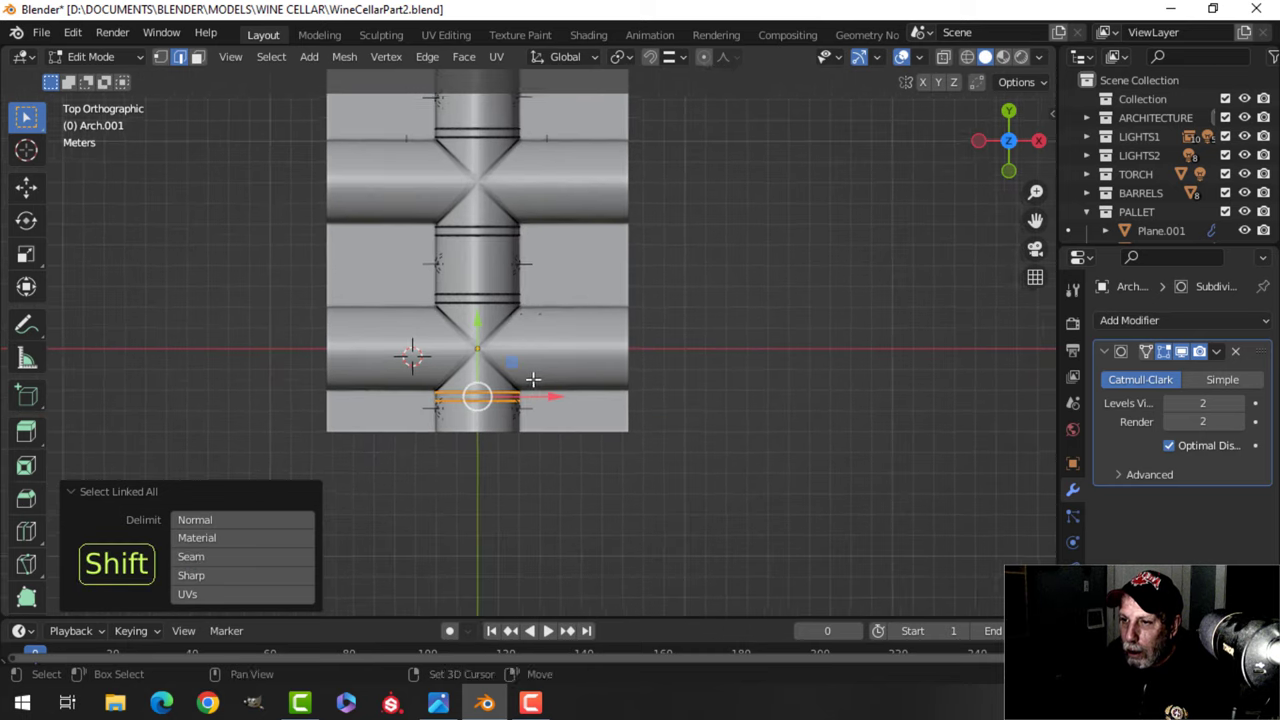
{"action": "key", "text": "shift+d"}
{"action": "left_click", "coordinate": [558, 357]}
{"action": "key", "text": "r"}
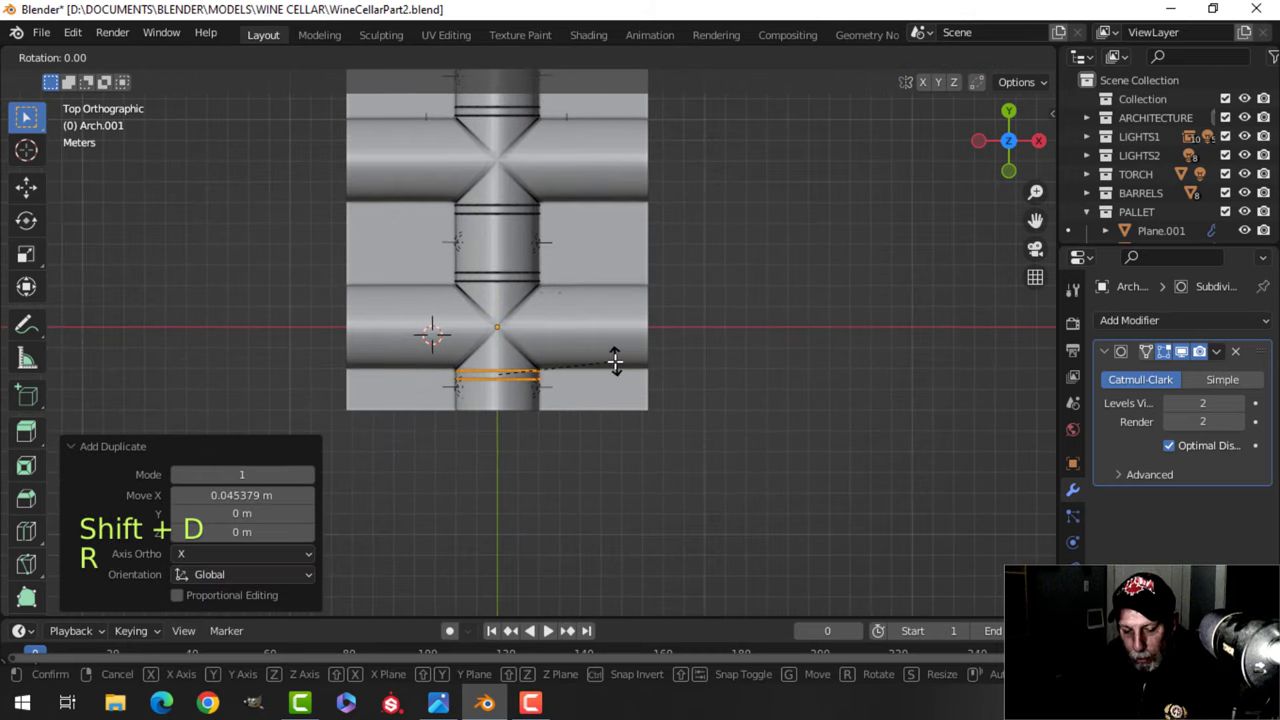
{"action": "key", "text": "z"}
{"action": "key", "text": "0"}
{"action": "left_click", "coordinate": [614, 362]}
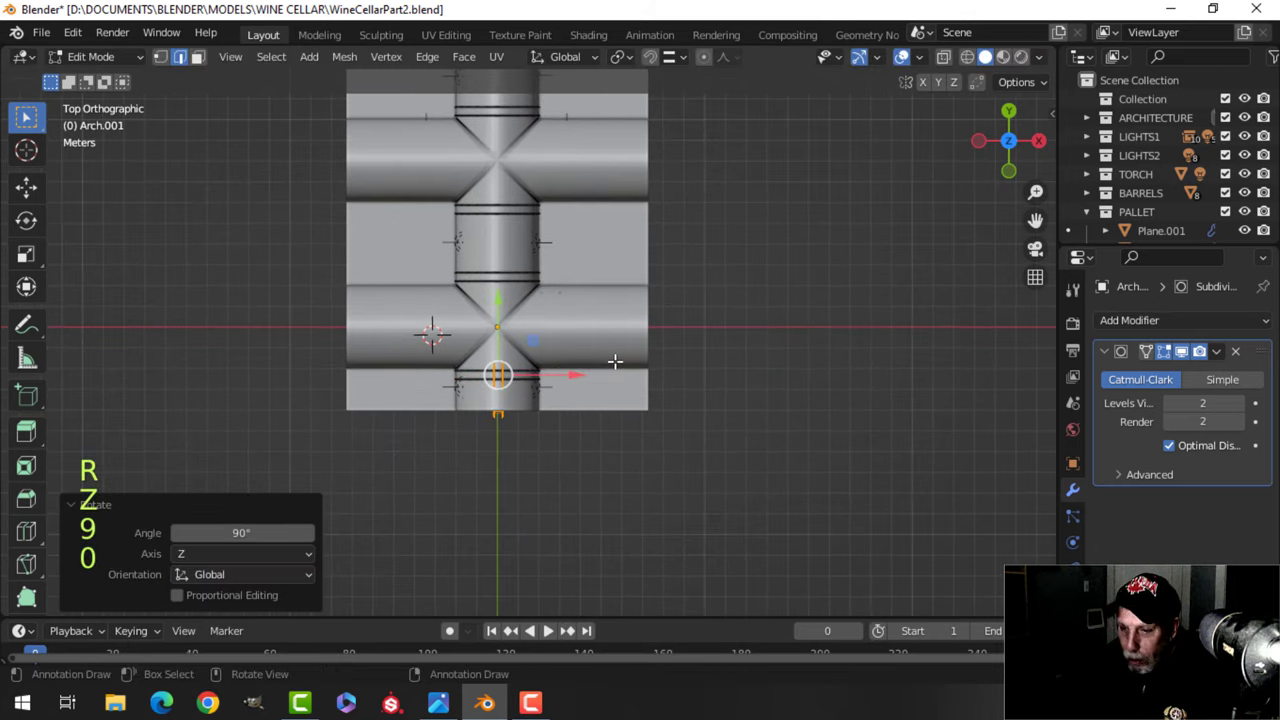
Move the rotated rib -2.5866 m in X and 2.3597 m in Y onto the side vault, then nudge it 0.045592 m along X.
{"action": "key", "text": "g"}
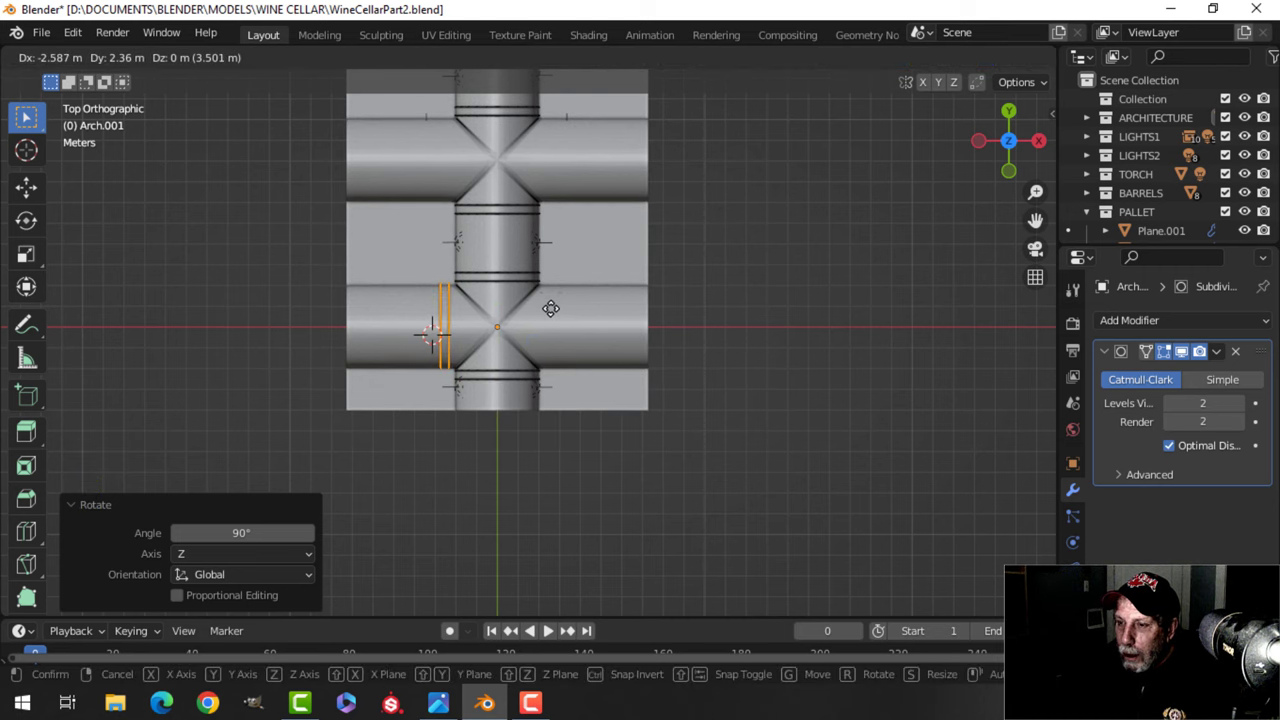
{"action": "left_click", "coordinate": [551, 308]}
{"action": "scroll", "coordinate": [593, 322], "scroll_direction": "up", "scroll_amount": 4}
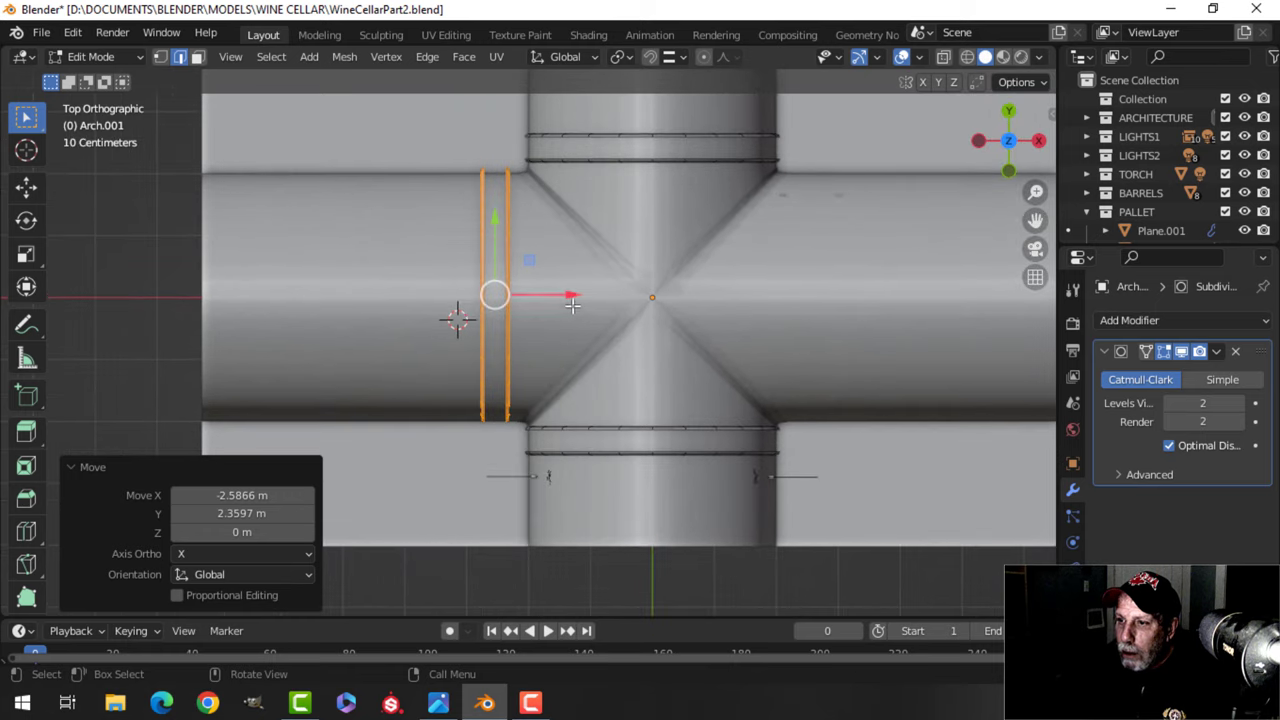
{"action": "left_click_drag", "start_coordinate": [573, 298], "coordinate": [578, 296]}
Examine the rotated rib's fit beside the barrels from inside the cellar, leaving mesh editing with nothing selected.
{"action": "middle_click_drag", "start_coordinate": [578, 296], "coordinate": [647, 236]}
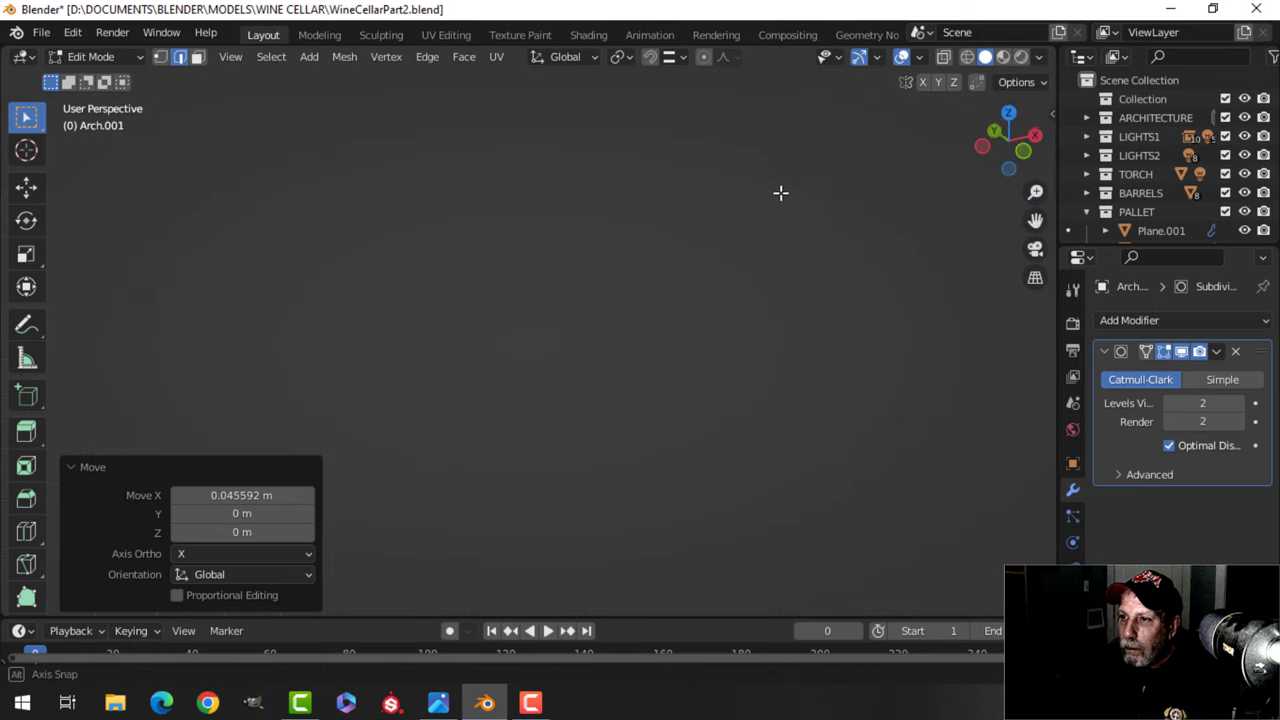
{"action": "scroll", "coordinate": [690, 248], "scroll_direction": "down", "scroll_amount": 7}
{"action": "middle_click_drag", "start_coordinate": [671, 260], "coordinate": [648, 400]}
{"action": "middle_click_drag", "start_coordinate": [648, 400], "coordinate": [706, 370]}
{"action": "middle_click_drag", "start_coordinate": [706, 370], "coordinate": [620, 243]}
{"action": "scroll", "coordinate": [638, 338], "scroll_direction": "up", "scroll_amount": 3}
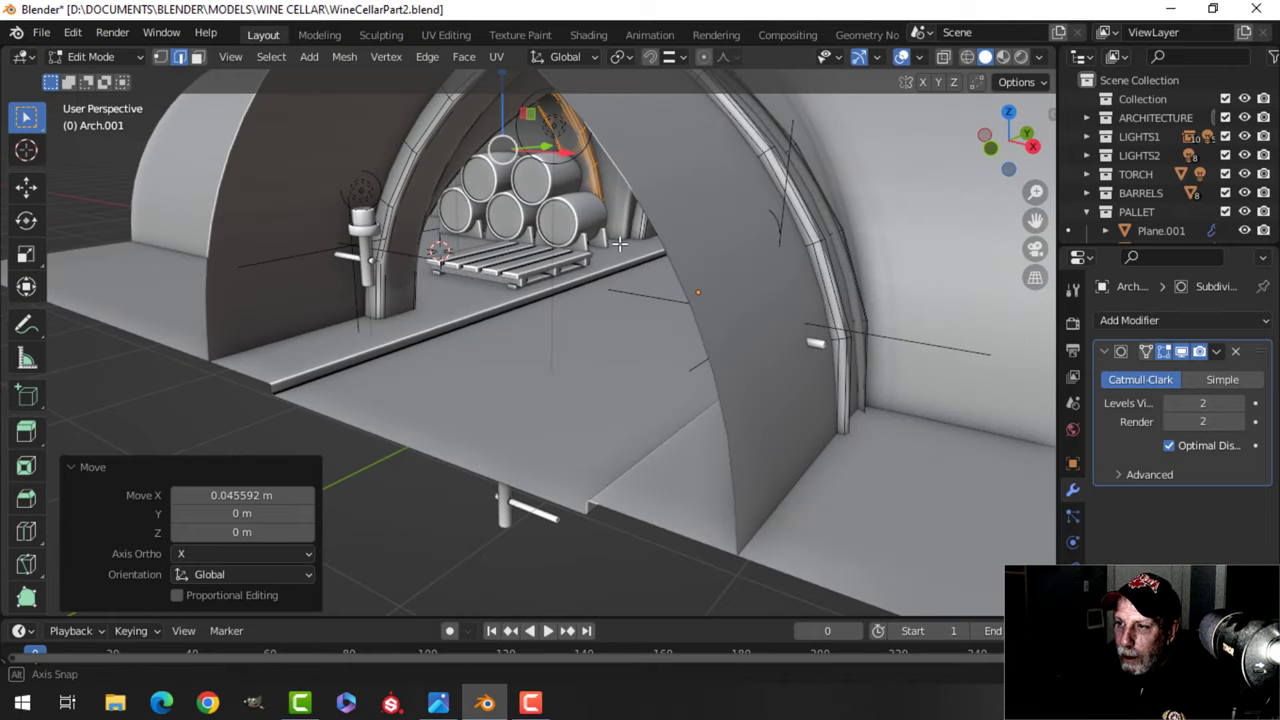
{"action": "scroll", "coordinate": [620, 243], "scroll_direction": "up", "scroll_amount": 4}
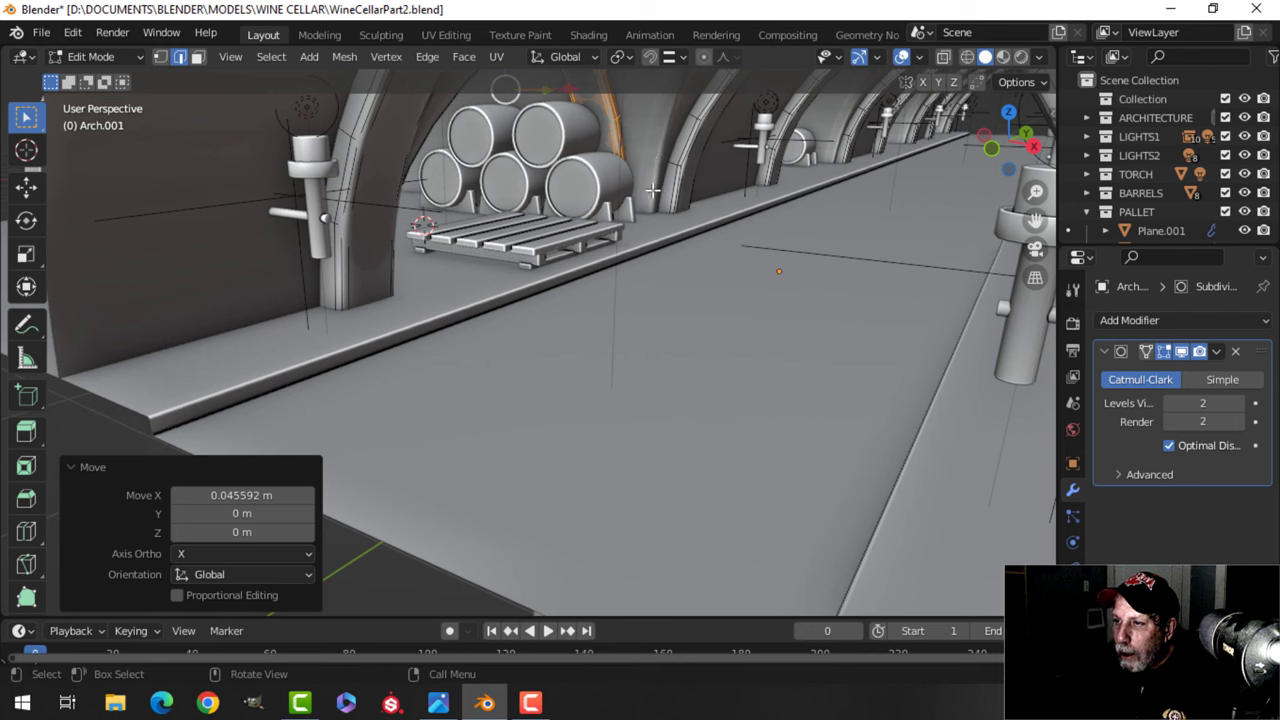
{"action": "middle_click_drag", "start_coordinate": [659, 231], "coordinate": [575, 298]}
{"action": "middle_click_drag", "start_coordinate": [575, 298], "coordinate": [625, 330]}
{"action": "middle_click_drag", "start_coordinate": [455, 362], "coordinate": [640, 346], "text": "shift"}
{"action": "left_click_drag", "start_coordinate": [633, 447], "coordinate": [645, 443]}
{"action": "middle_click_drag", "start_coordinate": [645, 443], "coordinate": [654, 311]}
{"action": "scroll", "coordinate": [759, 217], "scroll_direction": "up", "scroll_amount": 3}
{"action": "key", "text": "Tab"}
{"action": "key", "text": "alt+a"}
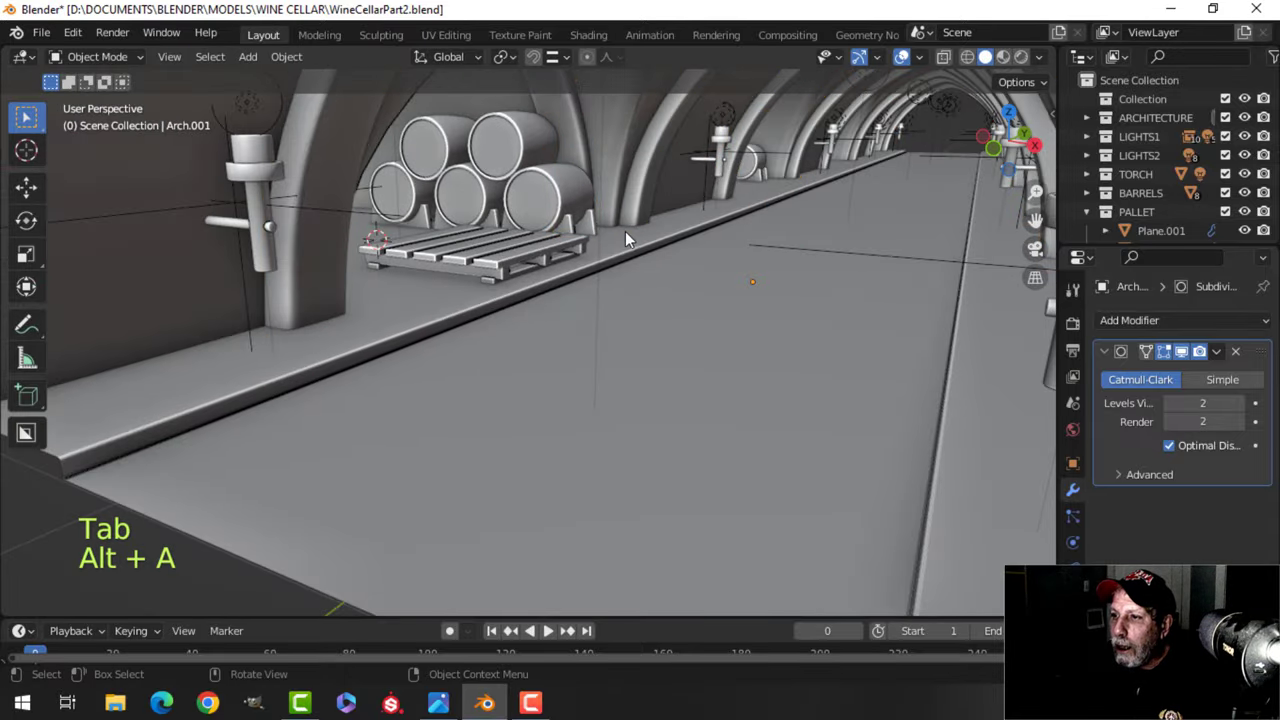
{"action": "middle_click_drag", "start_coordinate": [625, 231], "coordinate": [531, 273]}
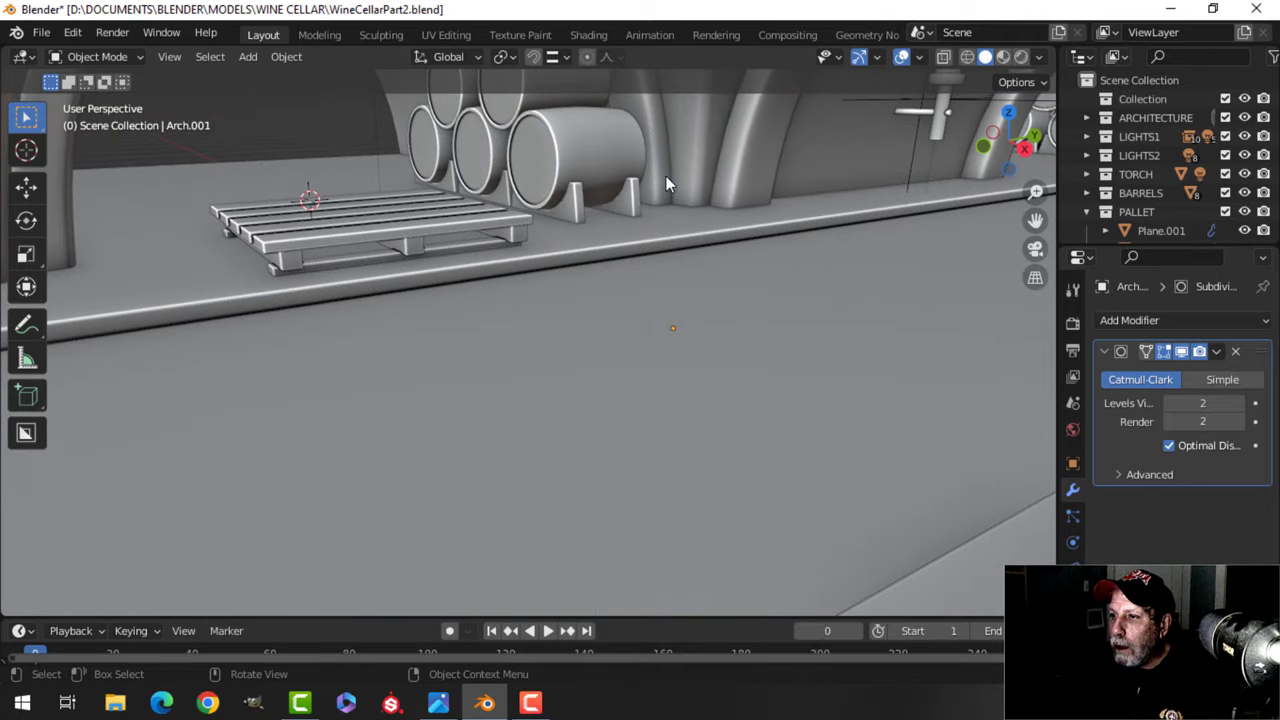
Edit the arch mesh again, shift the side rib about 0.064 m along X and return to object mode with nothing selected.
{"action": "left_click", "coordinate": [665, 175]}
{"action": "key", "text": "Tab"}
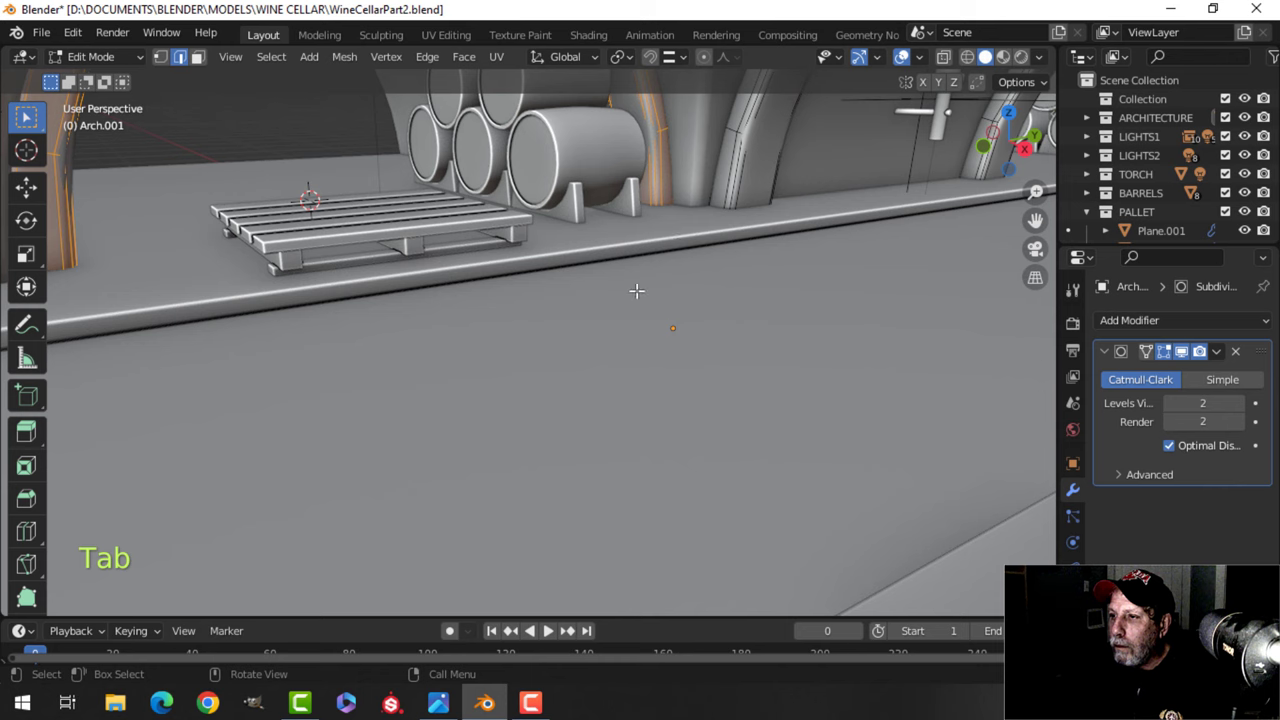
{"action": "middle_click_drag", "start_coordinate": [657, 284], "coordinate": [630, 289]}
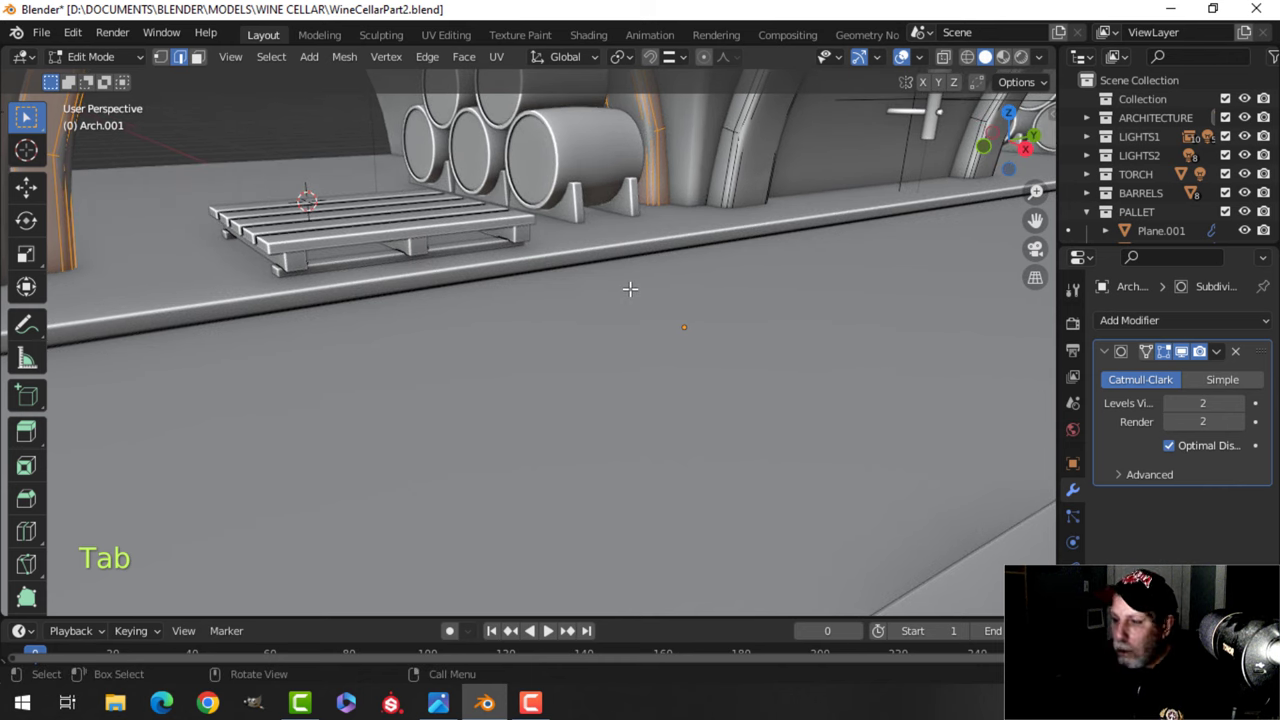
{"action": "key", "text": "g"}
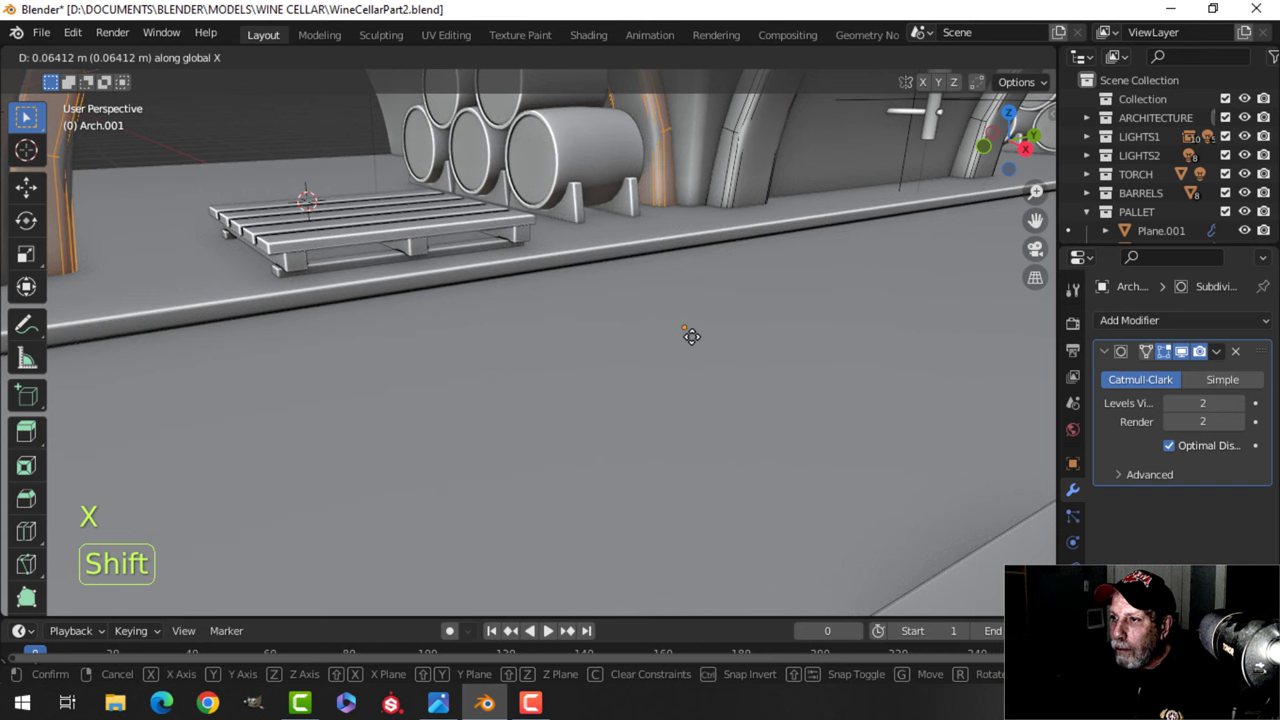
{"action": "left_click", "coordinate": [690, 336]}
{"action": "key", "text": "Tab"}
{"action": "scroll", "coordinate": [575, 298], "scroll_direction": "down", "scroll_amount": 1}
{"action": "key", "text": "alt+a"}
Separate the selected side rib from the arch mesh into its own object and clear the selection.
{"action": "middle_click_drag", "start_coordinate": [575, 298], "coordinate": [551, 395]}
{"action": "scroll", "coordinate": [553, 274], "scroll_direction": "up", "scroll_amount": 2}
{"action": "middle_click_drag", "start_coordinate": [555, 274], "coordinate": [588, 305]}
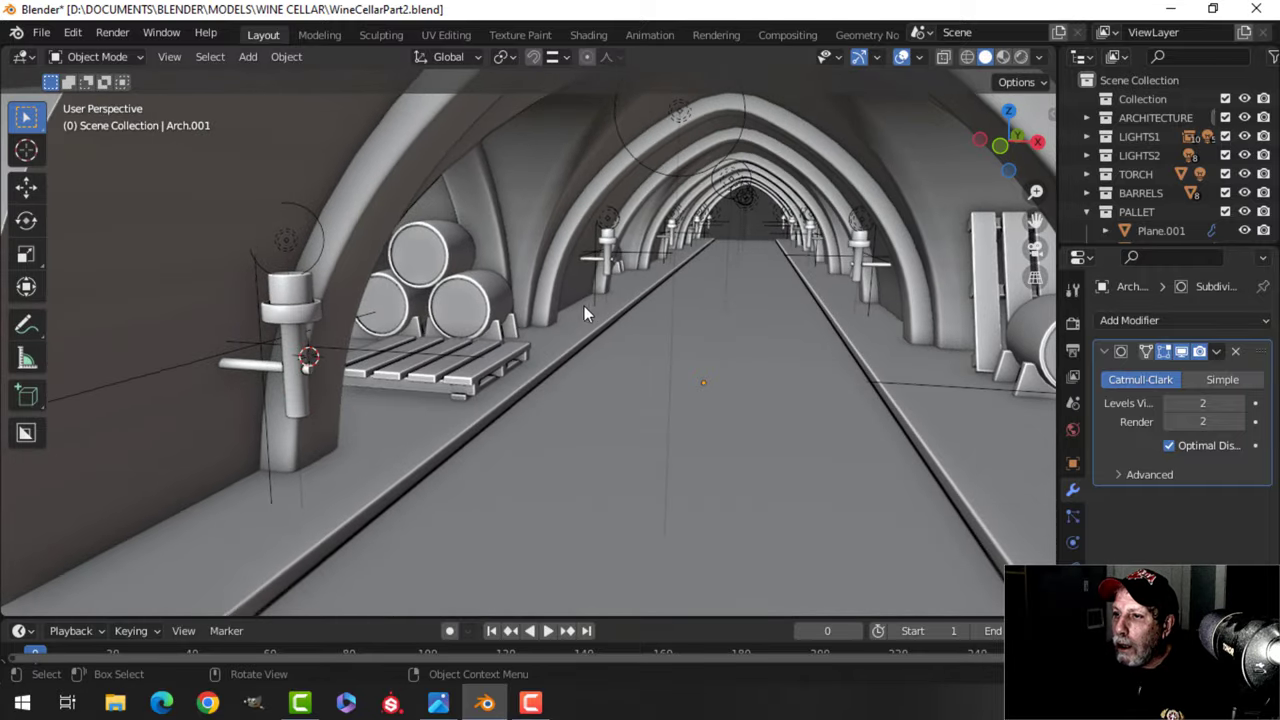
{"action": "scroll", "coordinate": [541, 253], "scroll_direction": "down", "scroll_amount": 4}
{"action": "middle_click_drag", "start_coordinate": [541, 253], "coordinate": [531, 277]}
{"action": "key", "text": "Tab"}
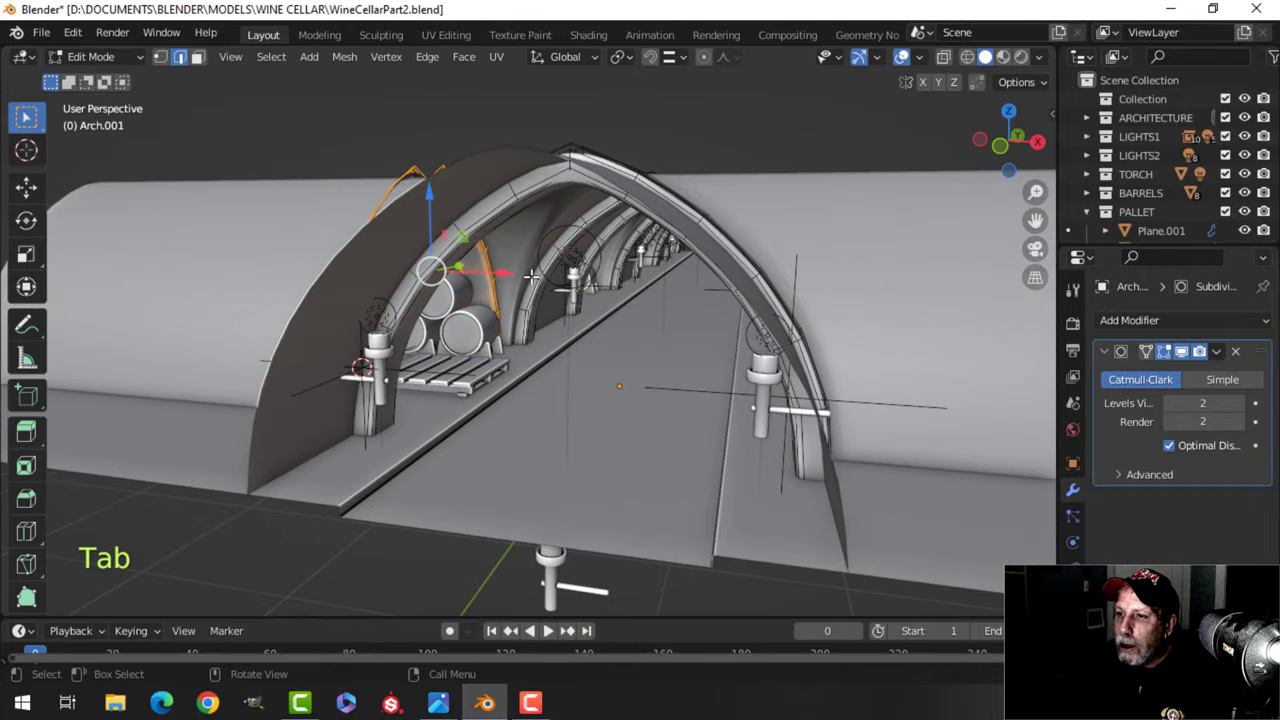
{"action": "key", "text": "p"}
{"action": "left_click", "coordinate": [531, 277]}
{"action": "key", "text": "Tab"}
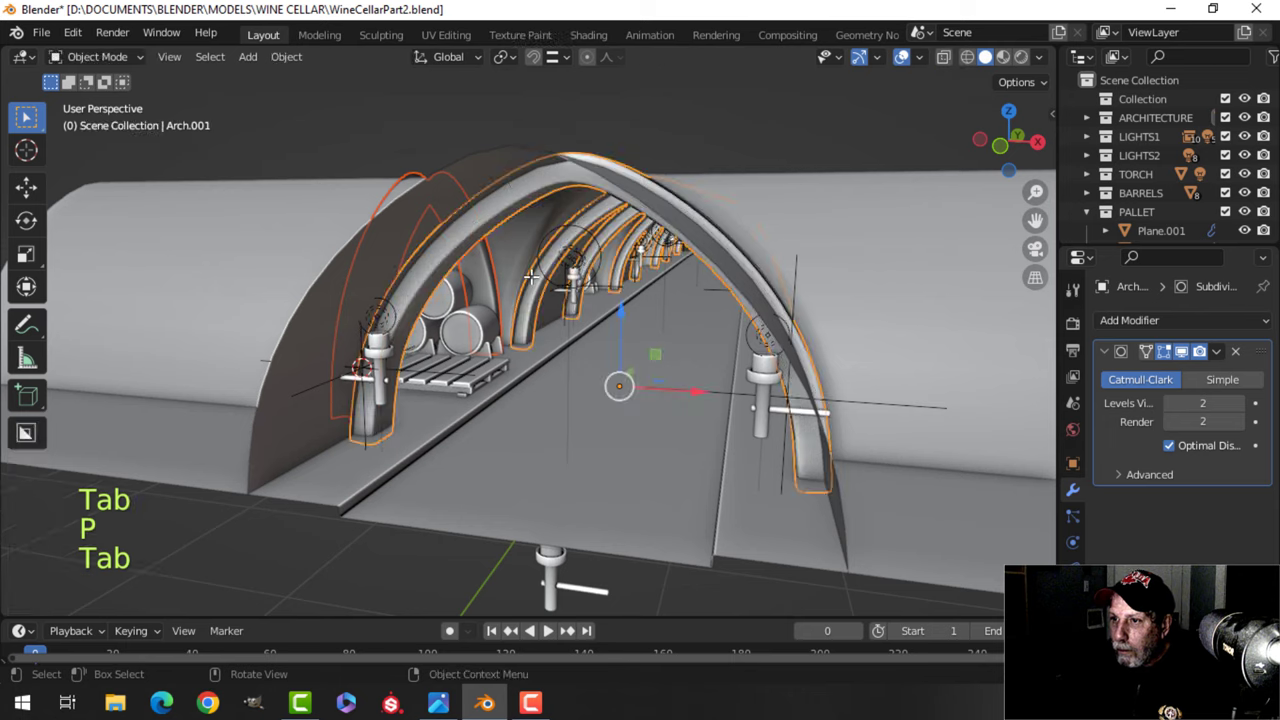
{"action": "key", "text": "alt+a"}
Duplicate the separated side rib 4.7461 m along X onto the opposite side vault.
{"action": "middle_click_drag", "start_coordinate": [527, 290], "coordinate": [576, 259]}
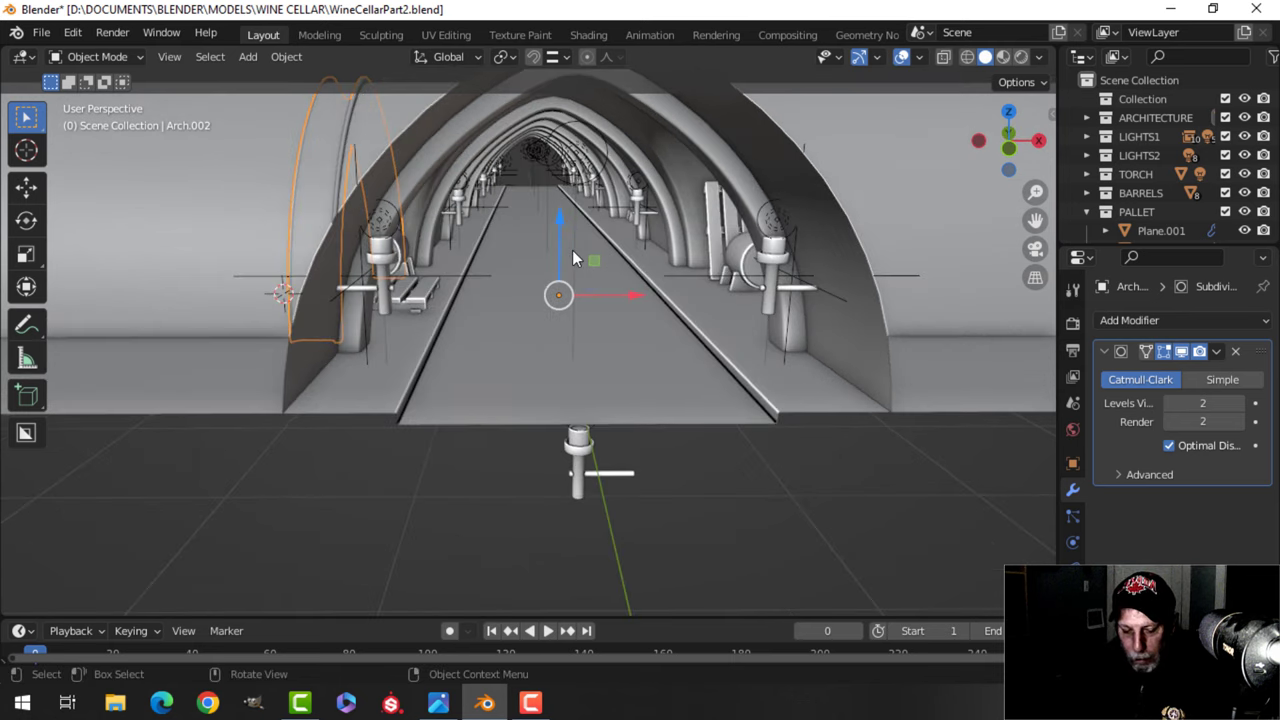
{"action": "key", "text": "shift+d"}
{"action": "right_click", "coordinate": [577, 260]}
{"action": "key", "text": "shift+d"}
{"action": "key", "text": "x"}
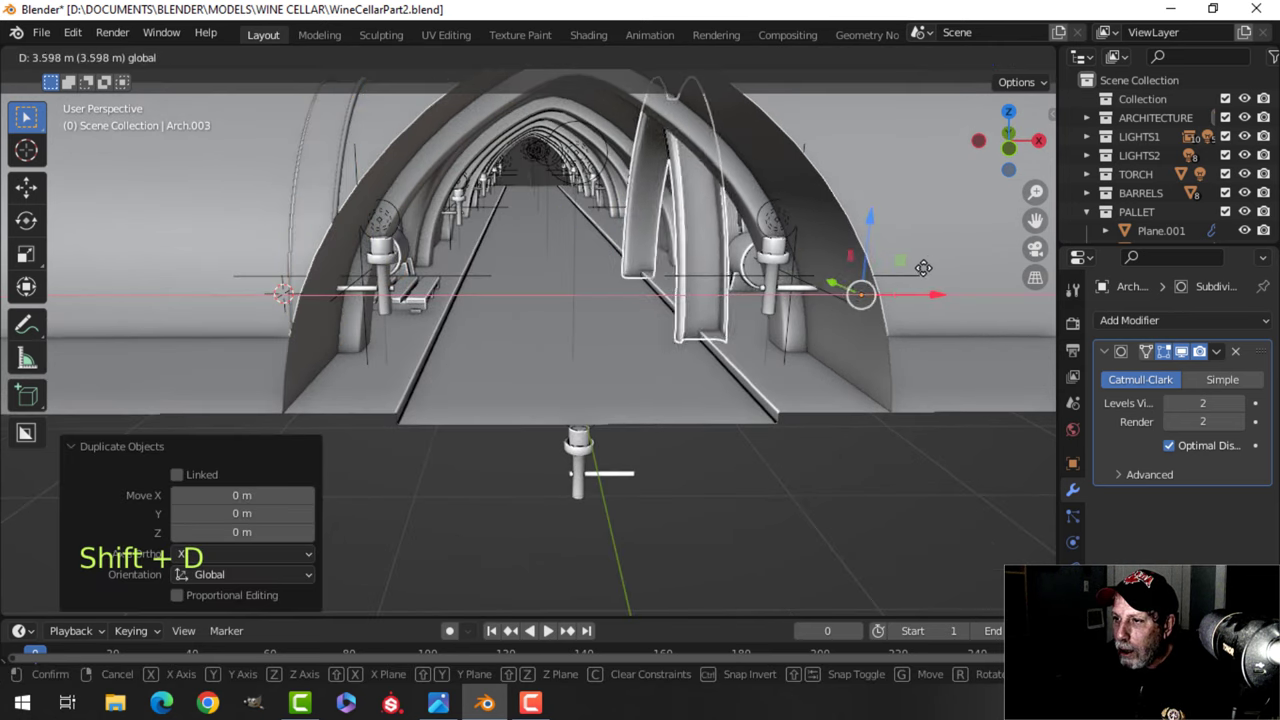
{"action": "left_click", "coordinate": [1016, 252]}
Nudge the copied side rib about -0.01 m along X behind the leaning pallet and clear the selection.
{"action": "scroll", "coordinate": [796, 261], "scroll_direction": "up", "scroll_amount": 4}
{"action": "middle_click_drag", "start_coordinate": [796, 261], "coordinate": [569, 343], "text": "shift"}
{"action": "scroll", "coordinate": [601, 320], "scroll_direction": "up", "scroll_amount": 2}
{"action": "scroll", "coordinate": [544, 348], "scroll_direction": "up", "scroll_amount": 2}
{"action": "key", "text": "g"}
{"action": "key", "text": "x"}
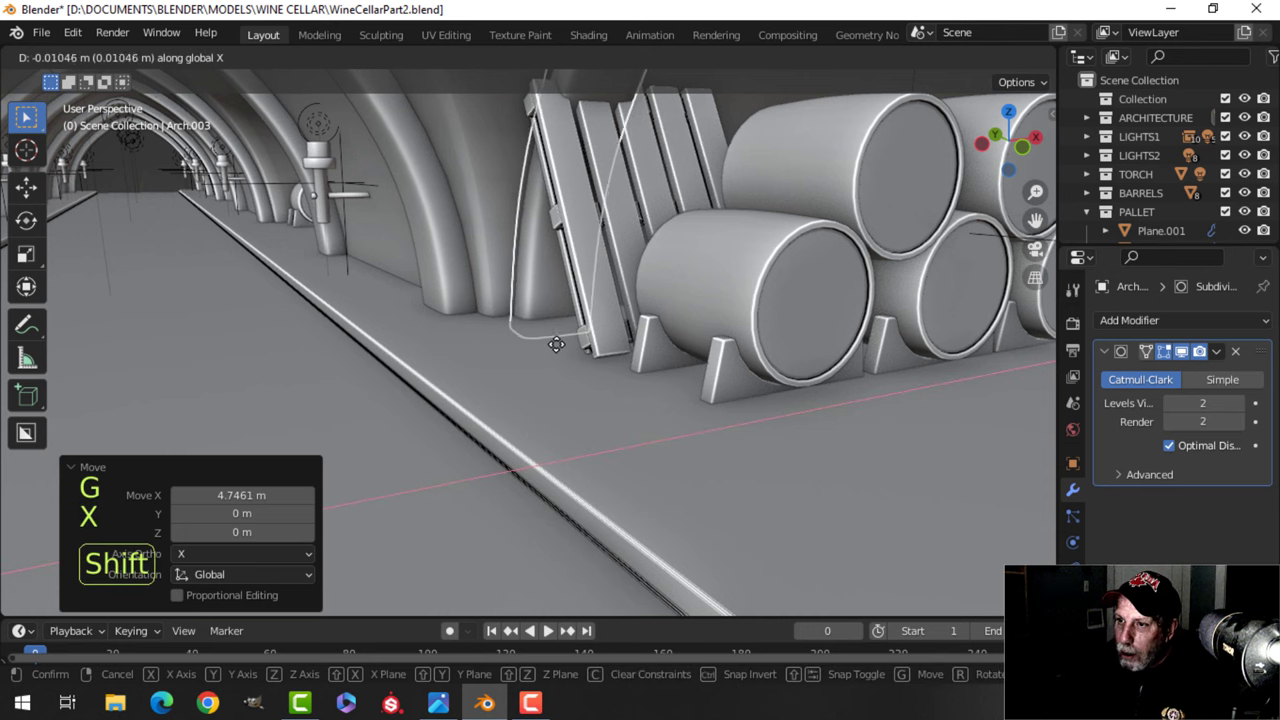
{"action": "left_click", "coordinate": [553, 341]}
{"action": "key", "text": "alt+a"}
Select both side ribs of the first crossing and duplicate them along Y onto the second crossing's side vaults in top view.
{"action": "scroll", "coordinate": [554, 344], "scroll_direction": "down", "scroll_amount": 3}
{"action": "mouse_move", "coordinate": [554, 344]}
{"action": "middle_mouse_down"}
{"action": "mouse_move", "coordinate": [541, 330]}
{"action": "mouse_move", "coordinate": [565, 336]}
{"action": "middle_mouse_up"}
{"action": "middle_click_drag", "start_coordinate": [547, 251], "coordinate": [546, 309]}
{"action": "middle_click_drag", "start_coordinate": [546, 309], "coordinate": [411, 352]}
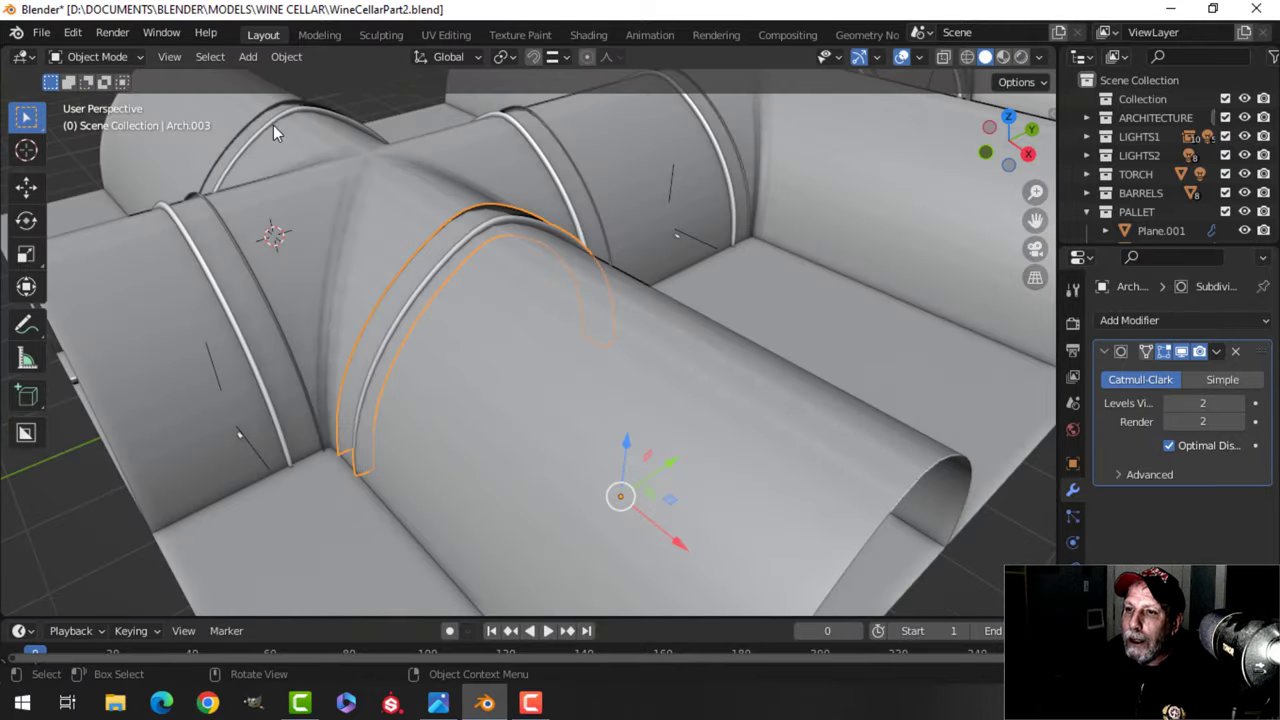
{"action": "middle_click_drag", "start_coordinate": [273, 125], "coordinate": [302, 198], "text": "shift"}
{"action": "scroll", "coordinate": [308, 207], "scroll_direction": "up", "scroll_amount": 3}
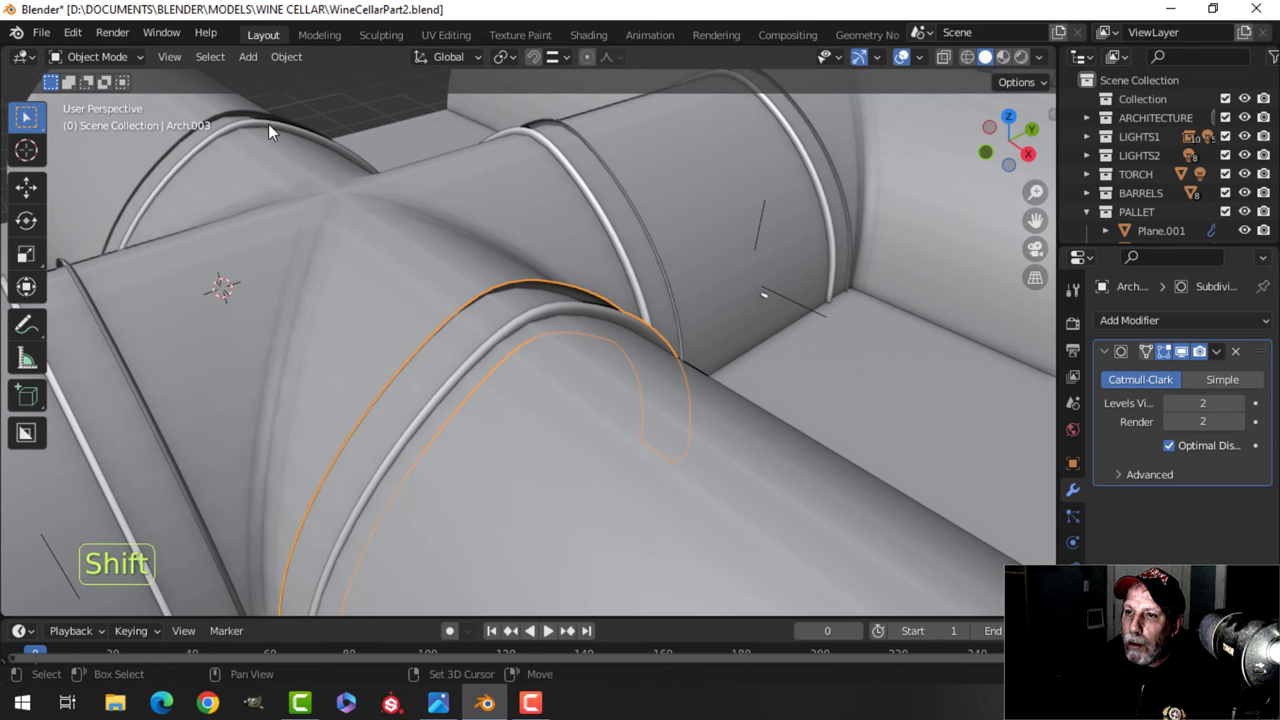
{"action": "left_click", "coordinate": [295, 125], "text": "shift"}
{"action": "key", "text": "ctrl+z"}
{"action": "middle_click_drag", "start_coordinate": [250, 119], "coordinate": [414, 306]}
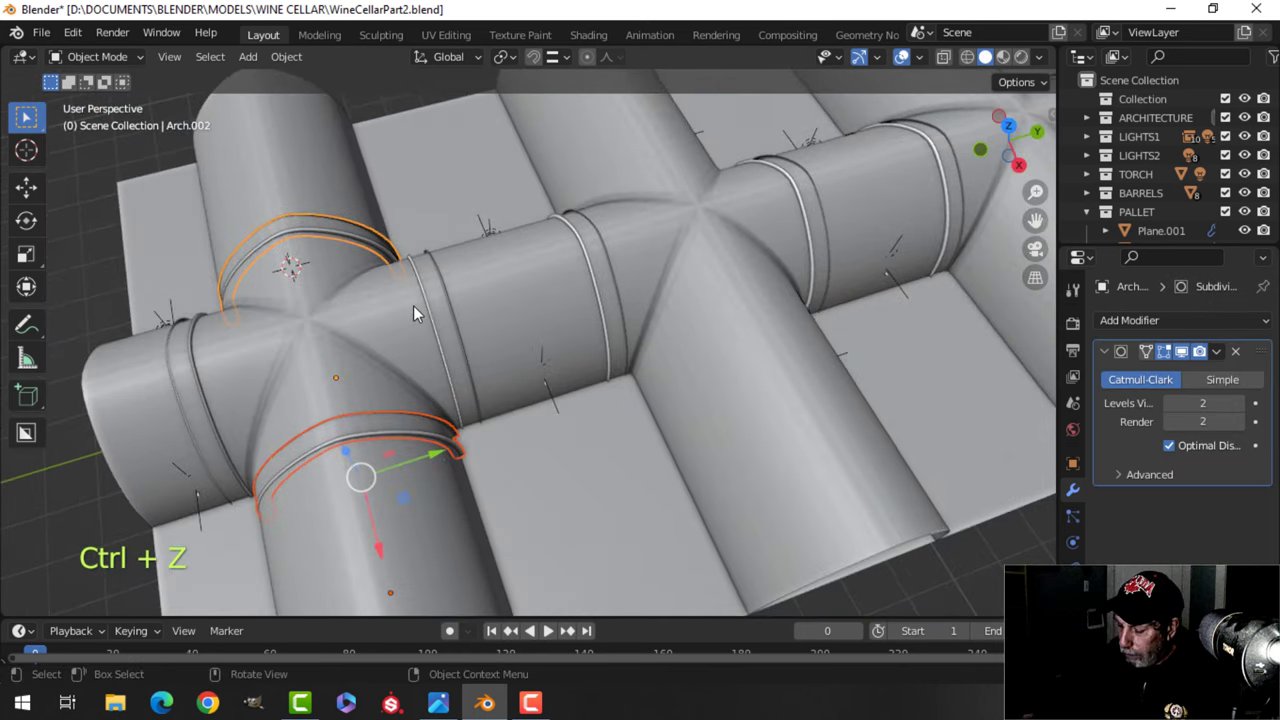
{"action": "key", "text": "KP_7"}
{"action": "scroll", "coordinate": [421, 315], "scroll_direction": "down", "scroll_amount": 3}
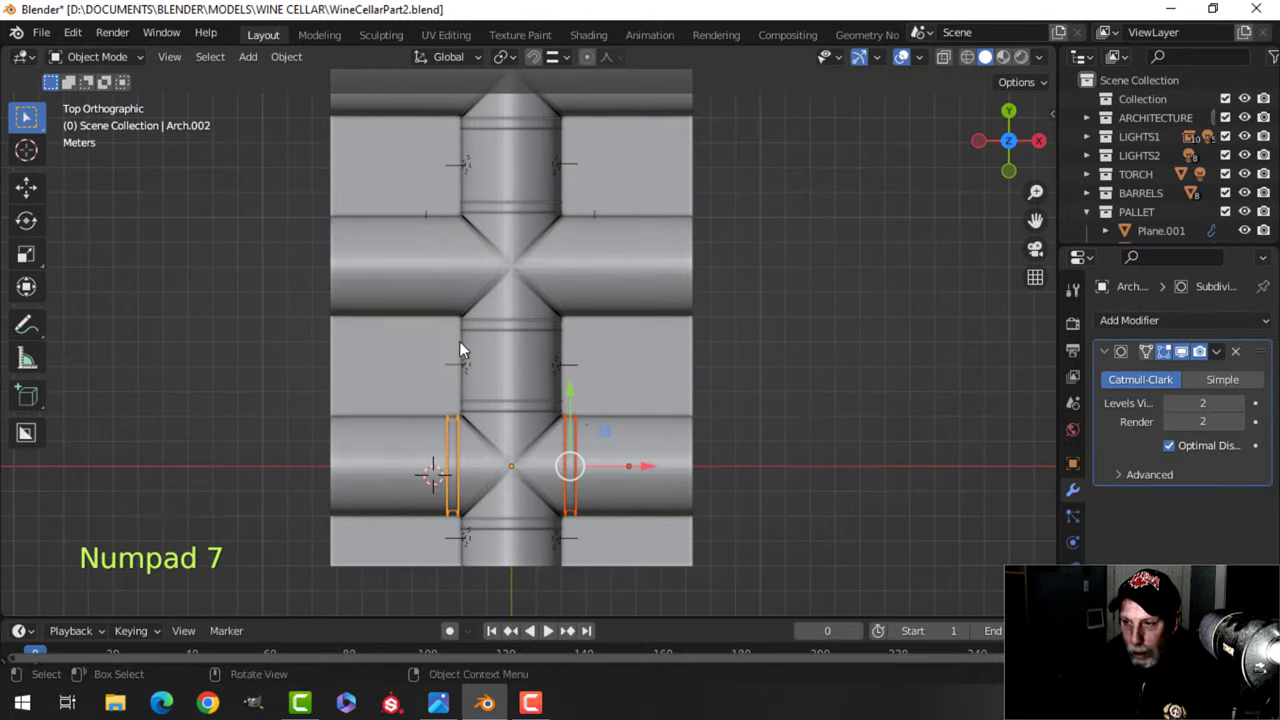
{"action": "key", "text": "shift+d"}
{"action": "right_click", "coordinate": [513, 375]}
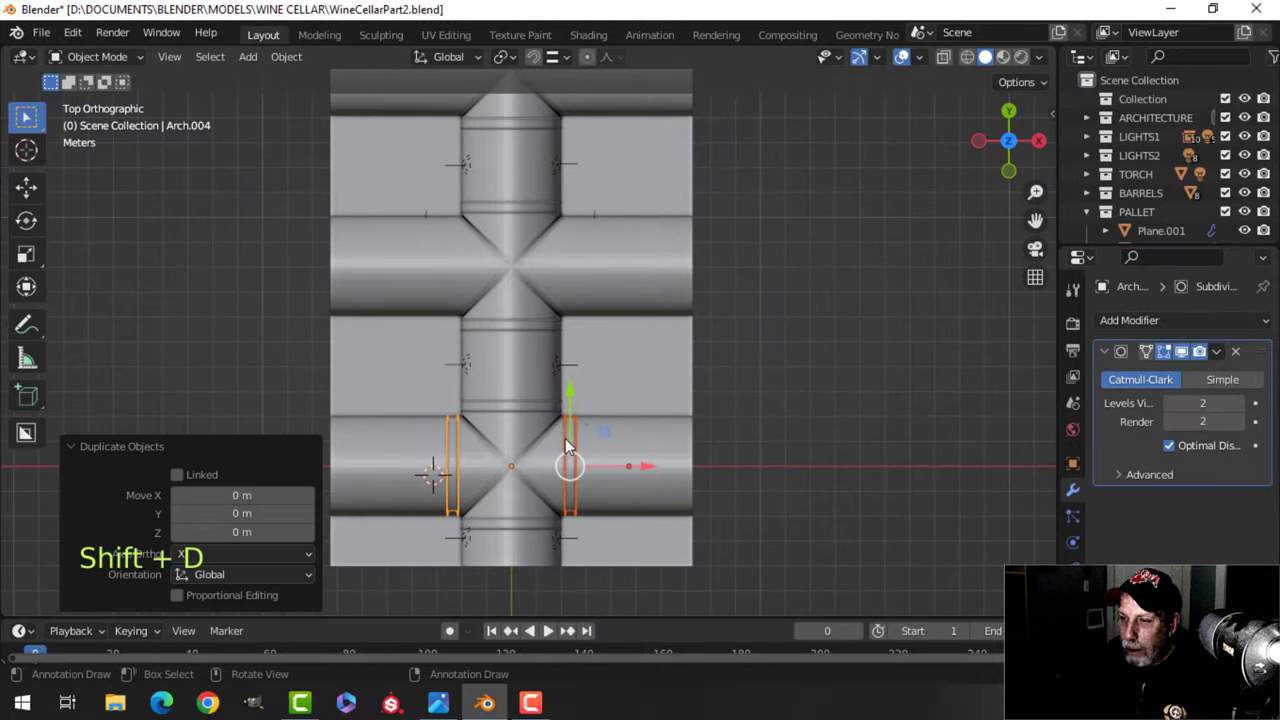
{"action": "key", "text": "g"}
{"action": "key", "text": "x"}
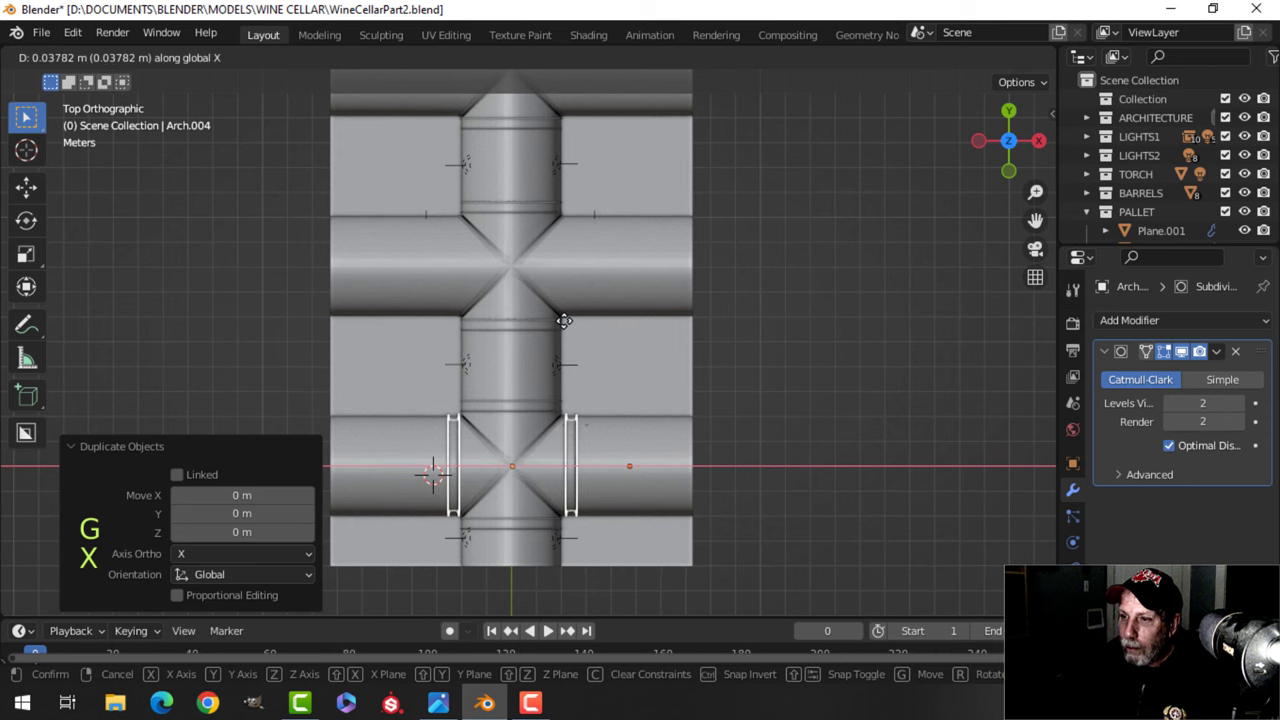
{"action": "key", "text": "Escape"}
{"action": "key", "text": "g"}
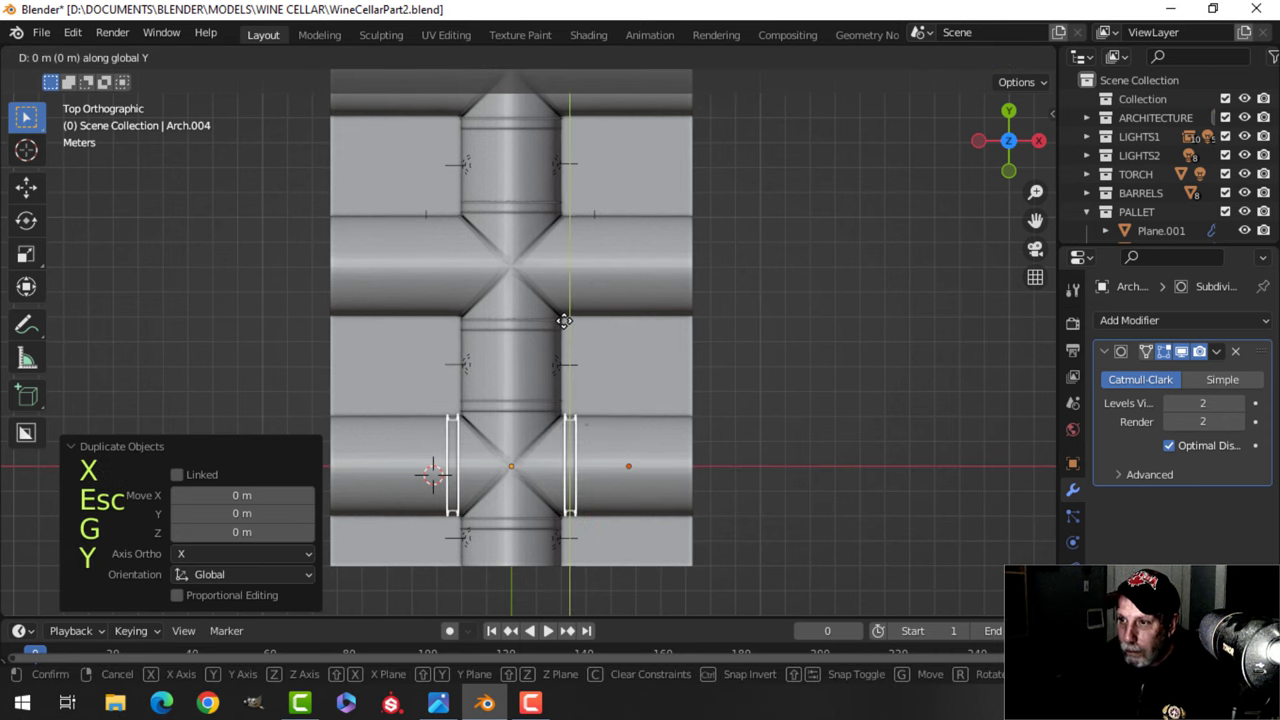
{"action": "left_click", "coordinate": [554, 118]}
Fine-tune the copied rib pair's position along Y to fit the second crossing's side vaults.
{"action": "middle_click_drag", "start_coordinate": [648, 158], "coordinate": [483, 278]}
{"action": "scroll", "coordinate": [504, 210], "scroll_direction": "up", "scroll_amount": 4}
{"action": "scroll", "coordinate": [552, 262], "scroll_direction": "up", "scroll_amount": 3}
{"action": "left_click_drag", "start_coordinate": [529, 303], "coordinate": [504, 294]}
{"action": "middle_click_drag", "start_coordinate": [504, 294], "coordinate": [455, 319]}
Duplicate the rib pair along Y onto the third crossing's side vaults and align it with the vault opening.
{"action": "scroll", "coordinate": [458, 319], "scroll_direction": "down", "scroll_amount": 4}
{"action": "middle_click_drag", "start_coordinate": [592, 318], "coordinate": [322, 331], "text": "shift"}
{"action": "key", "text": "shift+d"}
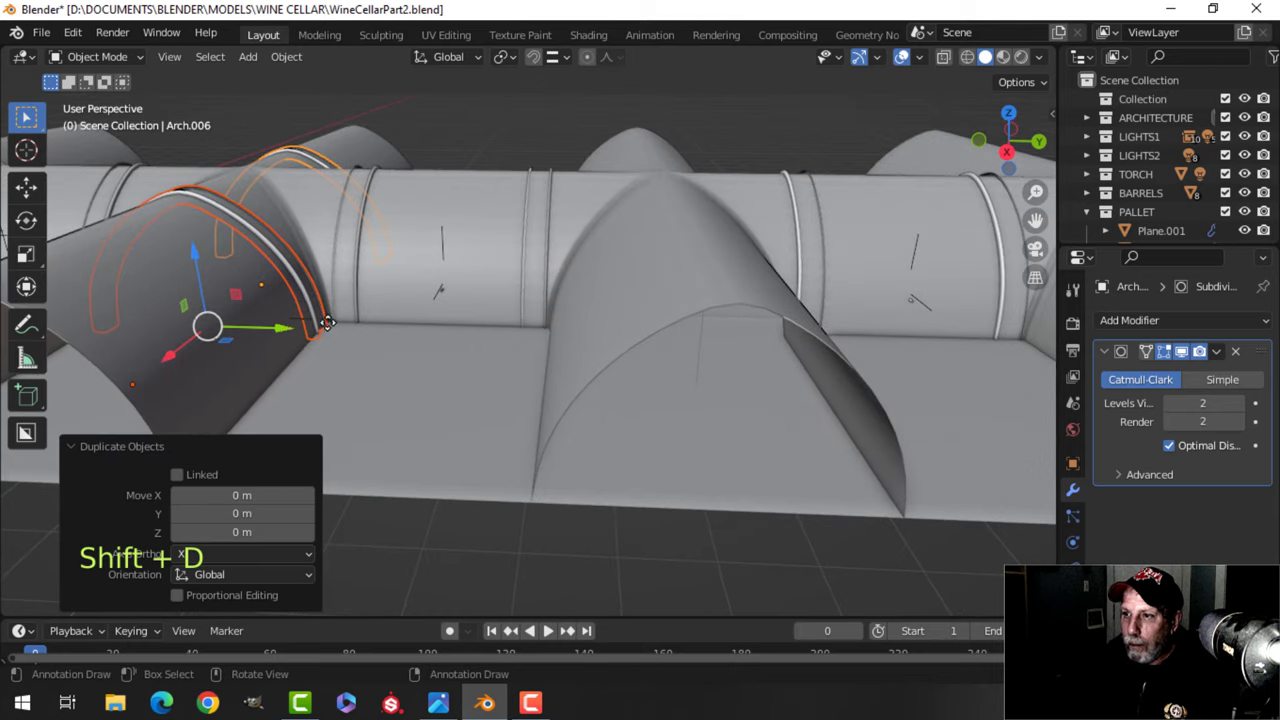
{"action": "left_click", "coordinate": [742, 292]}
{"action": "middle_click_drag", "start_coordinate": [742, 292], "coordinate": [700, 350]}
{"action": "scroll", "coordinate": [740, 314], "scroll_direction": "up", "scroll_amount": 2}
{"action": "left_click_drag", "start_coordinate": [765, 349], "coordinate": [762, 341]}
{"action": "middle_click_drag", "start_coordinate": [762, 341], "coordinate": [488, 327]}
Duplicate the rib pair 8.3121 m along Y onto the next crossing, then fine-tune its position and clear the selection.
{"action": "key", "text": "shift+d"}
{"action": "right_click", "coordinate": [486, 326]}
{"action": "left_click_drag", "start_coordinate": [233, 362], "coordinate": [629, 362]}
{"action": "scroll", "coordinate": [643, 320], "scroll_direction": "up", "scroll_amount": 3}
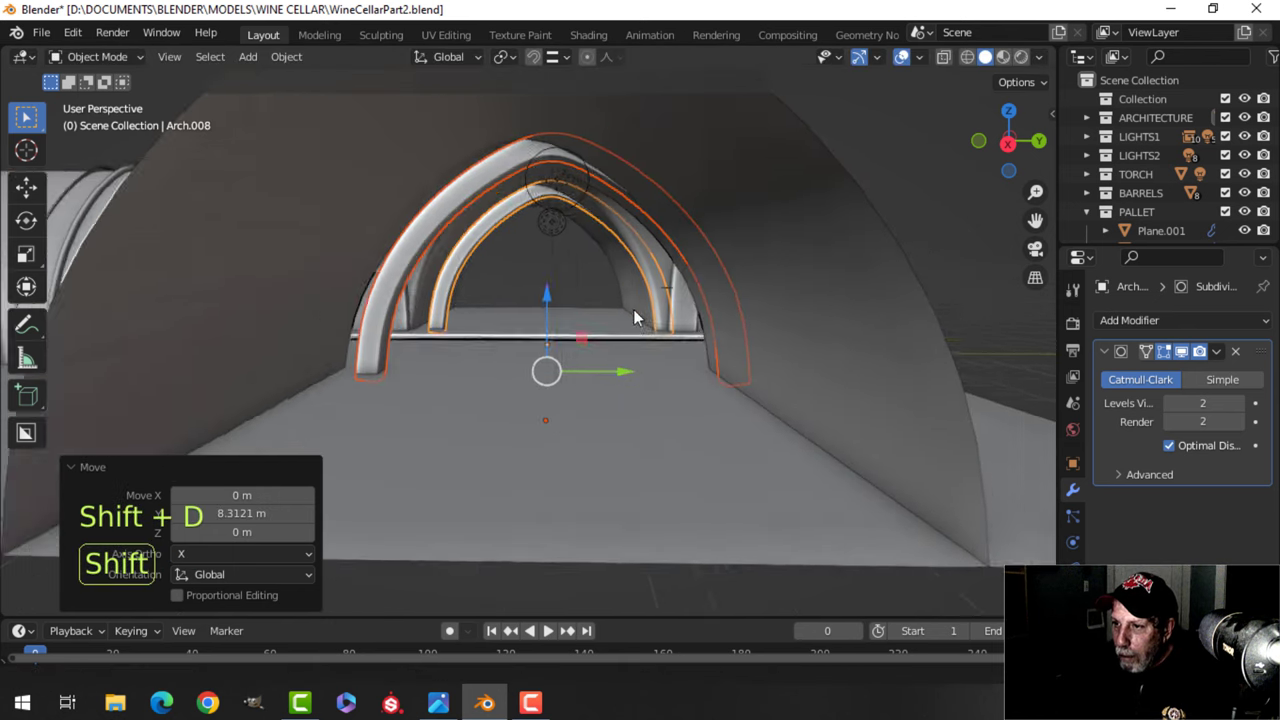
{"action": "scroll", "coordinate": [630, 317], "scroll_direction": "up", "scroll_amount": 2}
{"action": "left_click_drag", "start_coordinate": [572, 320], "coordinate": [523, 317]}
{"action": "middle_click_drag", "start_coordinate": [523, 317], "coordinate": [575, 281]}
{"action": "key", "text": "alt+a"}
Save the scene and check the corridor in material preview shading, returning to solid shading.
{"action": "scroll", "coordinate": [546, 334], "scroll_direction": "up", "scroll_amount": 3}
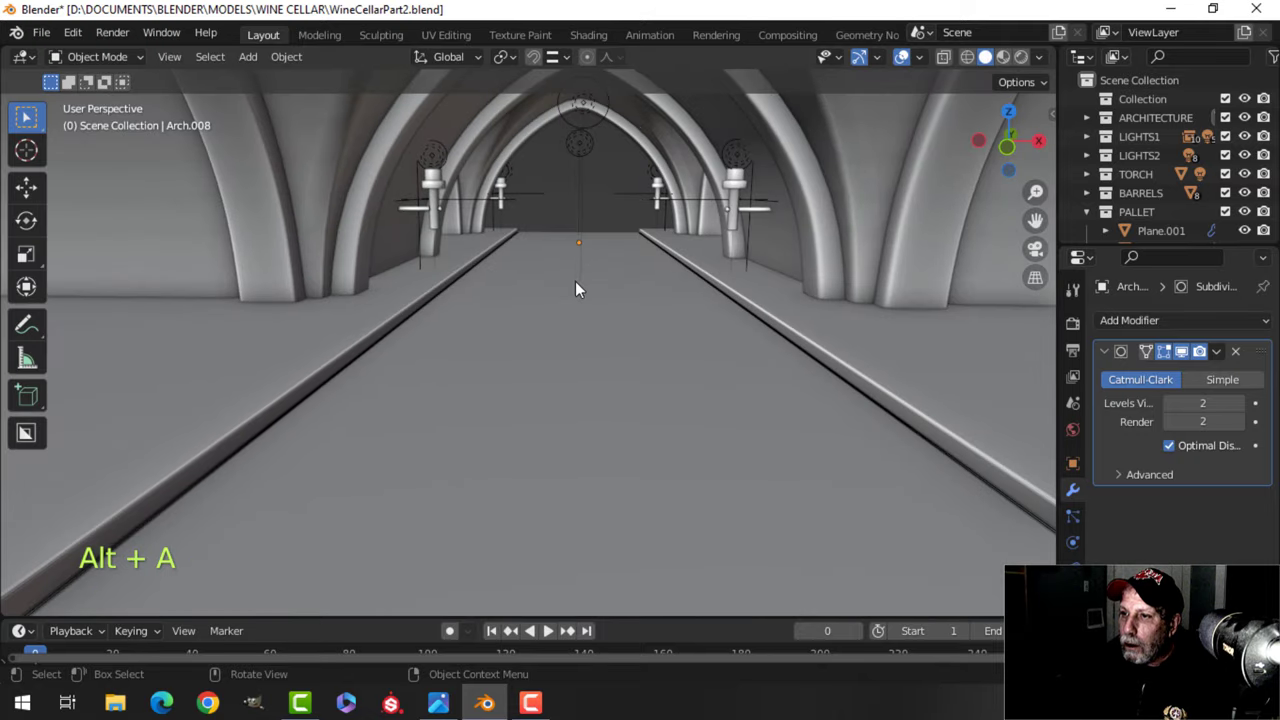
{"action": "scroll", "coordinate": [575, 283], "scroll_direction": "down", "scroll_amount": 3}
{"action": "middle_click_drag", "start_coordinate": [568, 326], "coordinate": [528, 280], "text": "shift"}
{"action": "scroll", "coordinate": [559, 301], "scroll_direction": "down", "scroll_amount": 3}
{"action": "key", "text": "ctrl+s"}
{"action": "middle_click_drag", "start_coordinate": [541, 323], "coordinate": [538, 297], "text": "shift"}
{"action": "scroll", "coordinate": [537, 309], "scroll_direction": "down", "scroll_amount": 2}
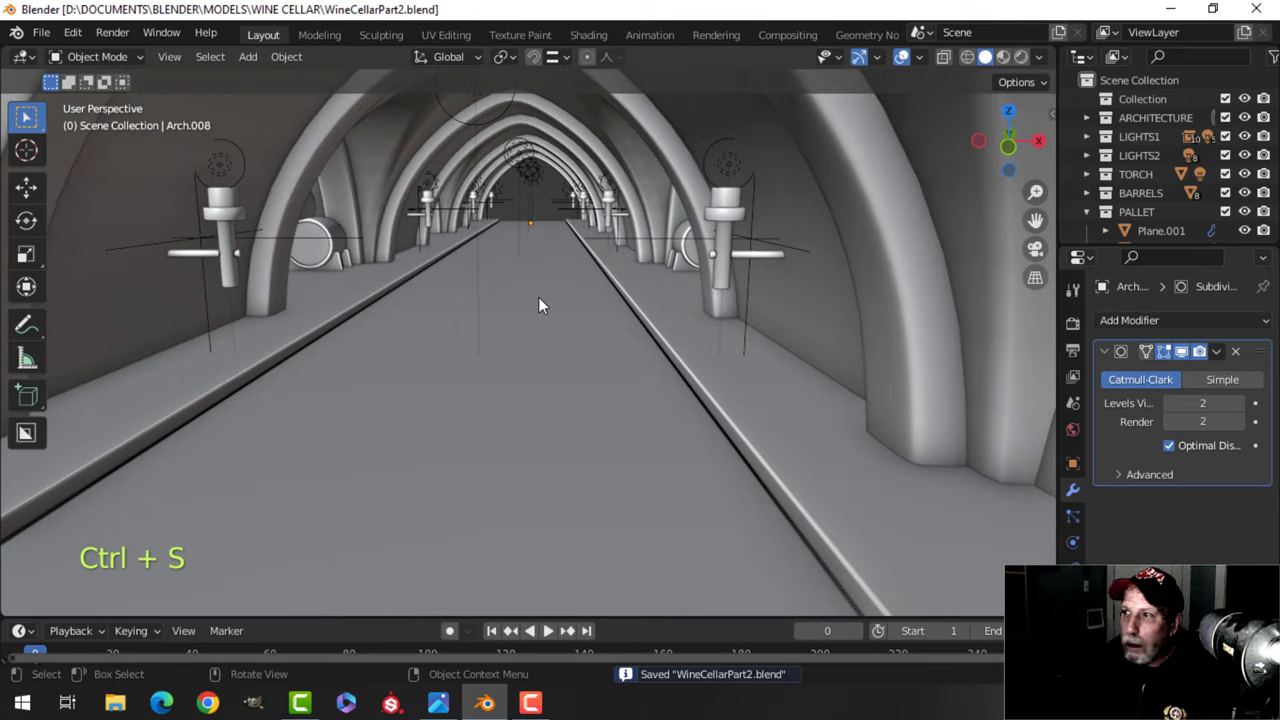
{"action": "left_click", "coordinate": [1003, 58]}
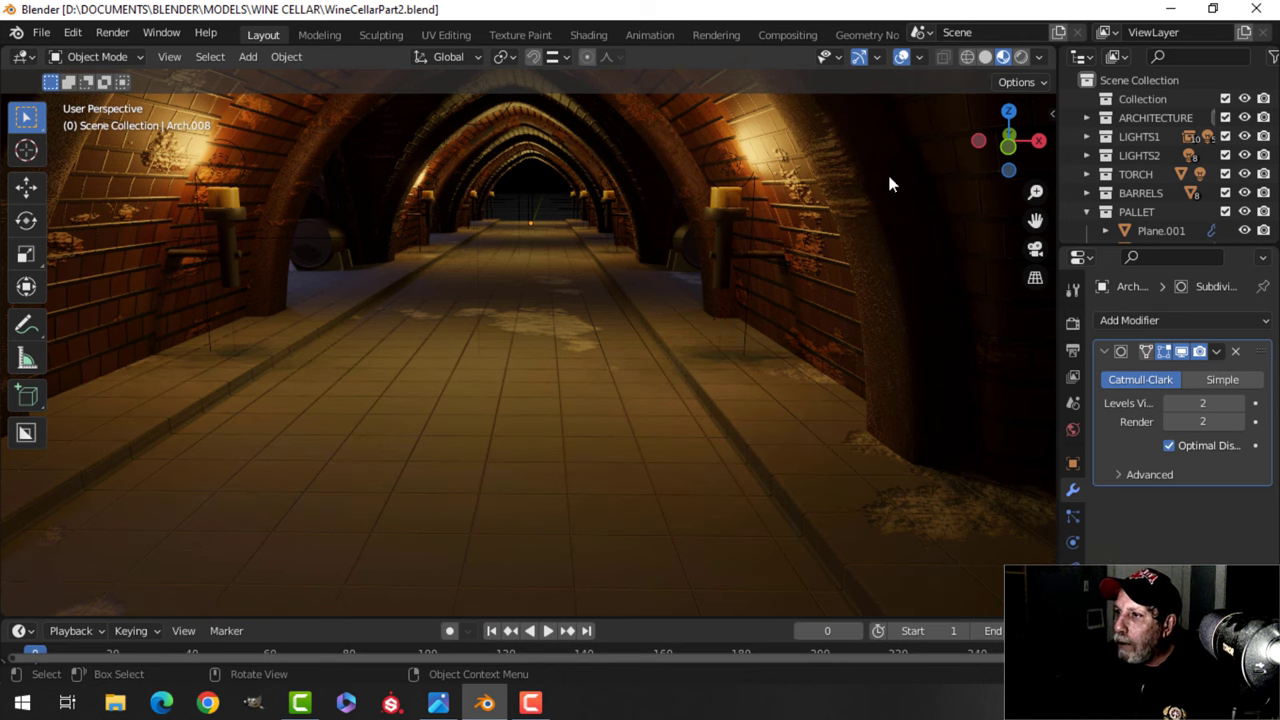
{"action": "left_click", "coordinate": [985, 57]}
Remove the BlenderBricks material from the corridor arches and clear the selection.
{"action": "left_click", "coordinate": [925, 266]}
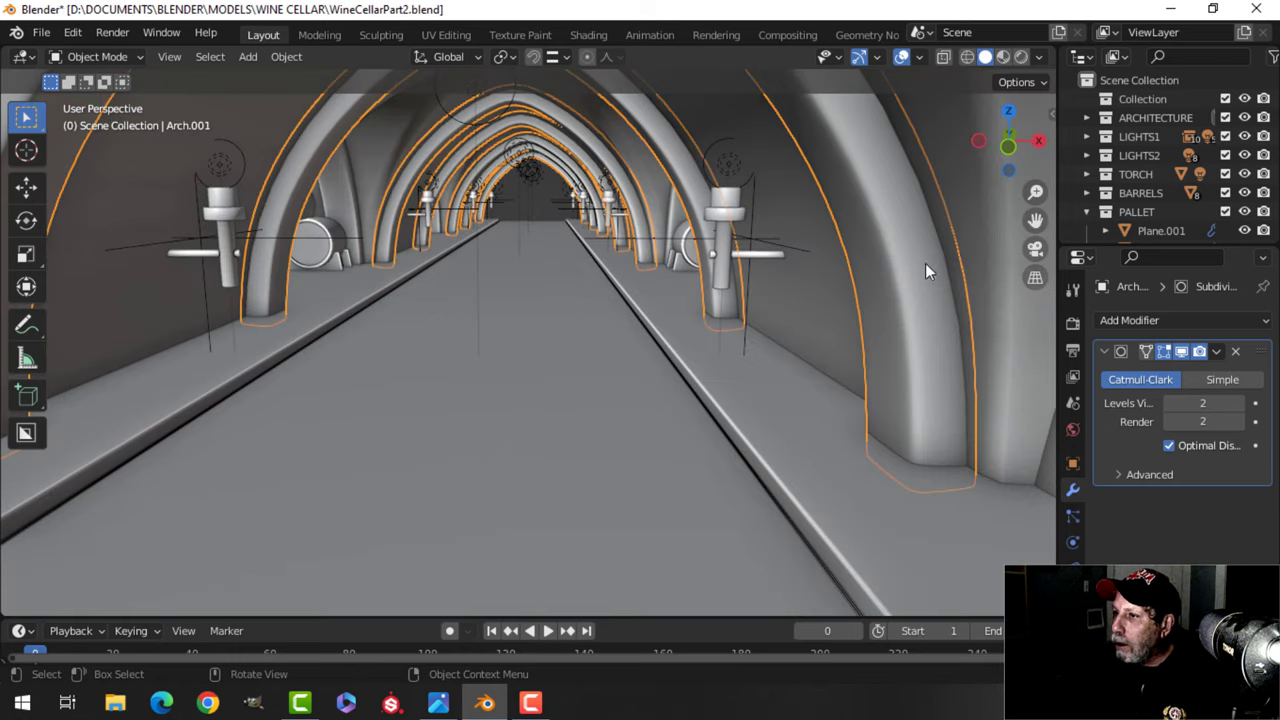
{"action": "left_click", "coordinate": [1073, 622]}
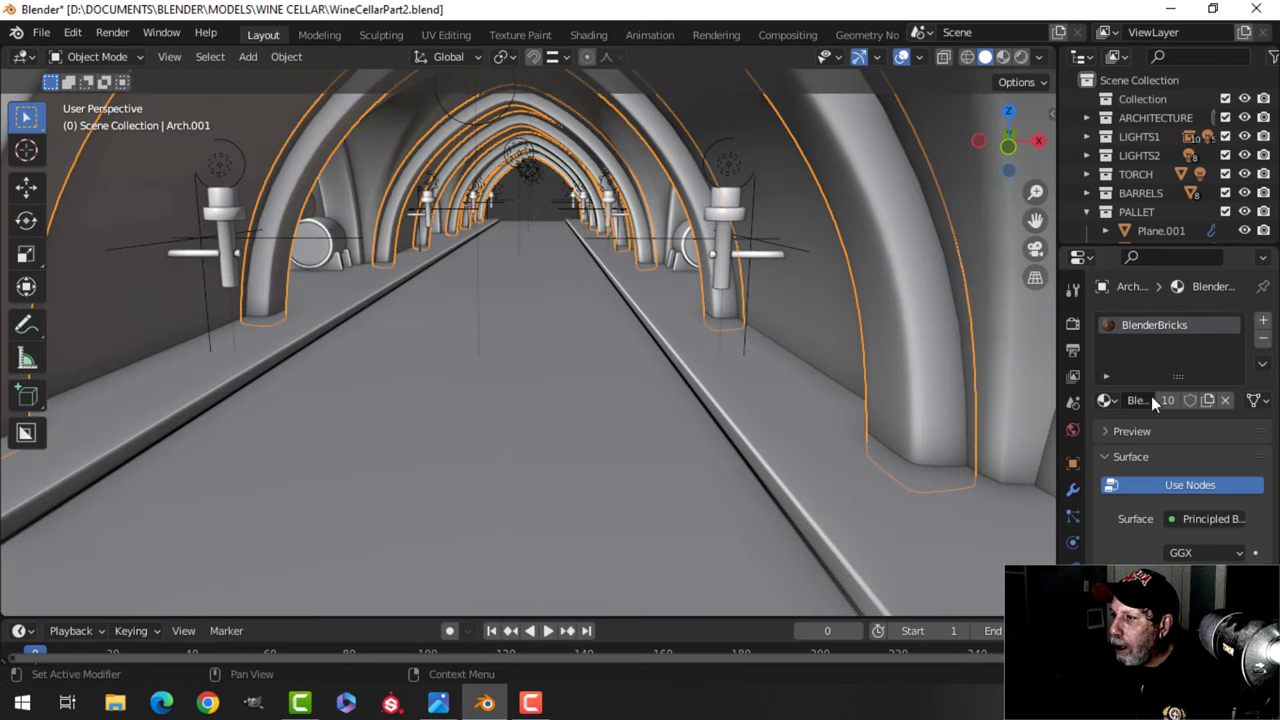
{"action": "left_click", "coordinate": [1264, 340]}
{"action": "key", "text": "alt+a"}
{"action": "middle_click_drag", "start_coordinate": [576, 272], "coordinate": [615, 302], "text": "shift"}
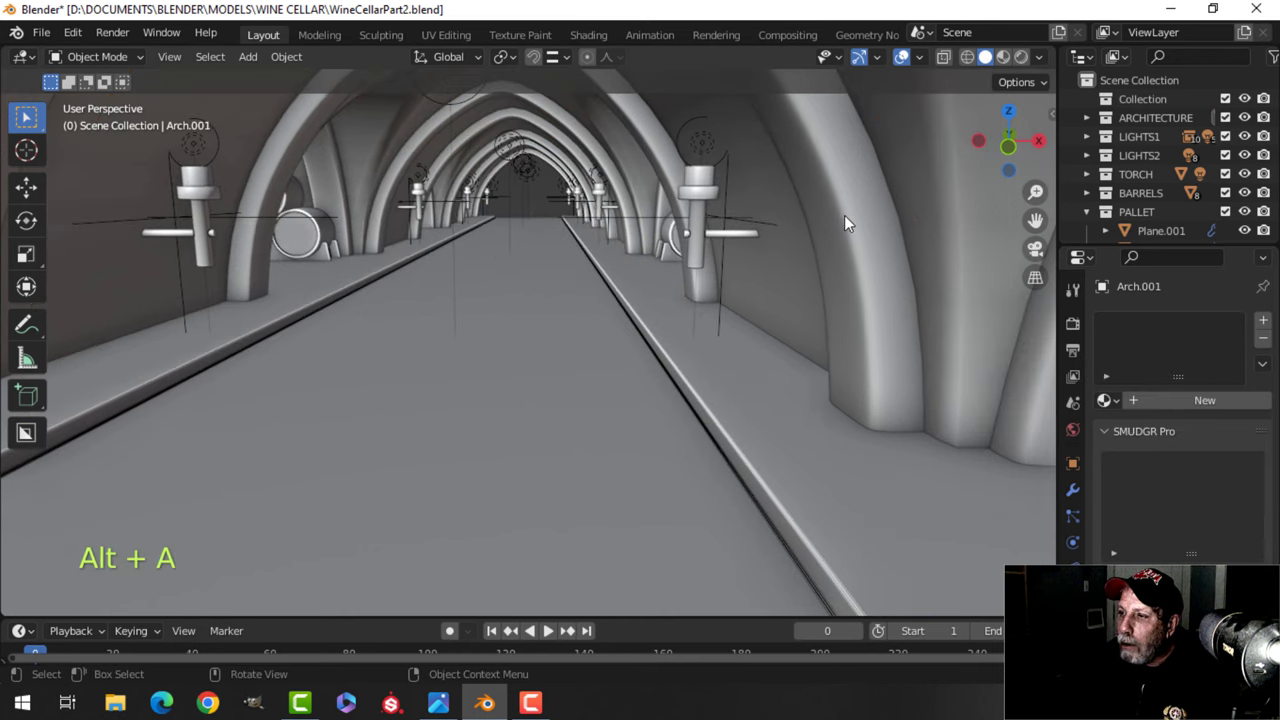
Examine the mesh of the corridor arches in edit mode, then return to object mode with nothing selected.
{"action": "left_click", "coordinate": [874, 246]}
{"action": "key", "text": "Tab"}
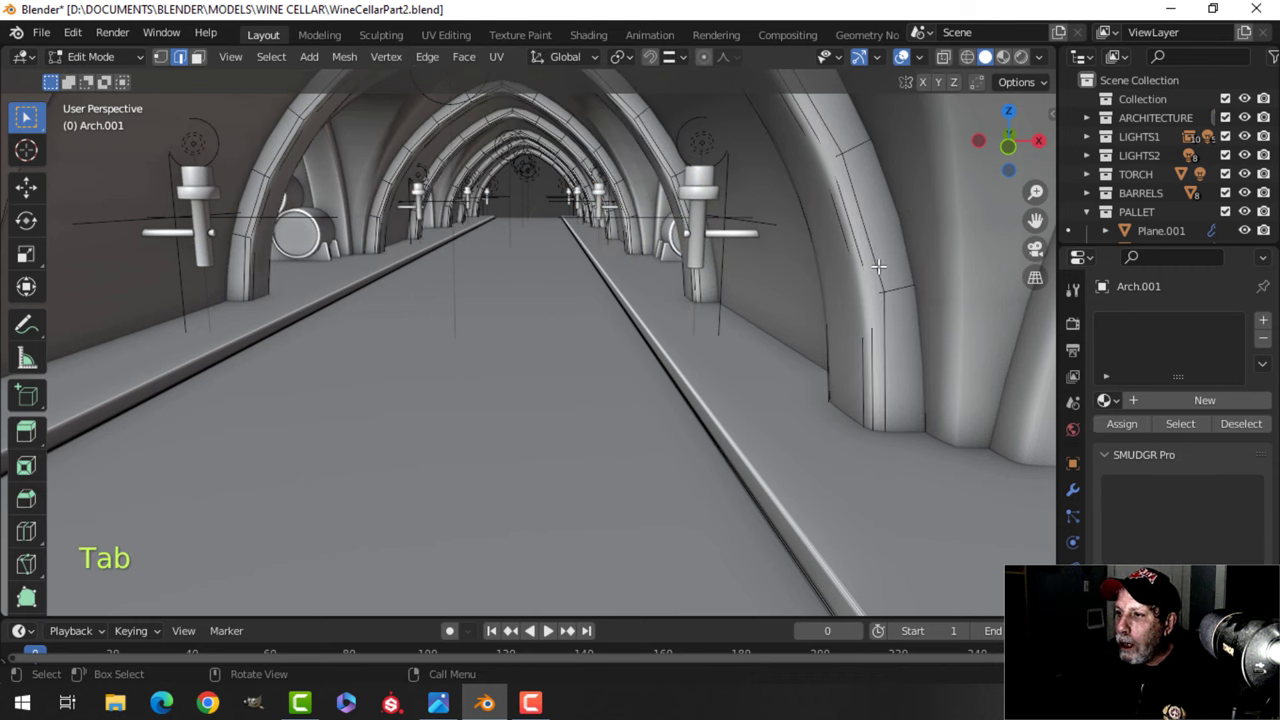
{"action": "key", "text": "Tab"}
{"action": "scroll", "coordinate": [858, 267], "scroll_direction": "down", "scroll_amount": 3}
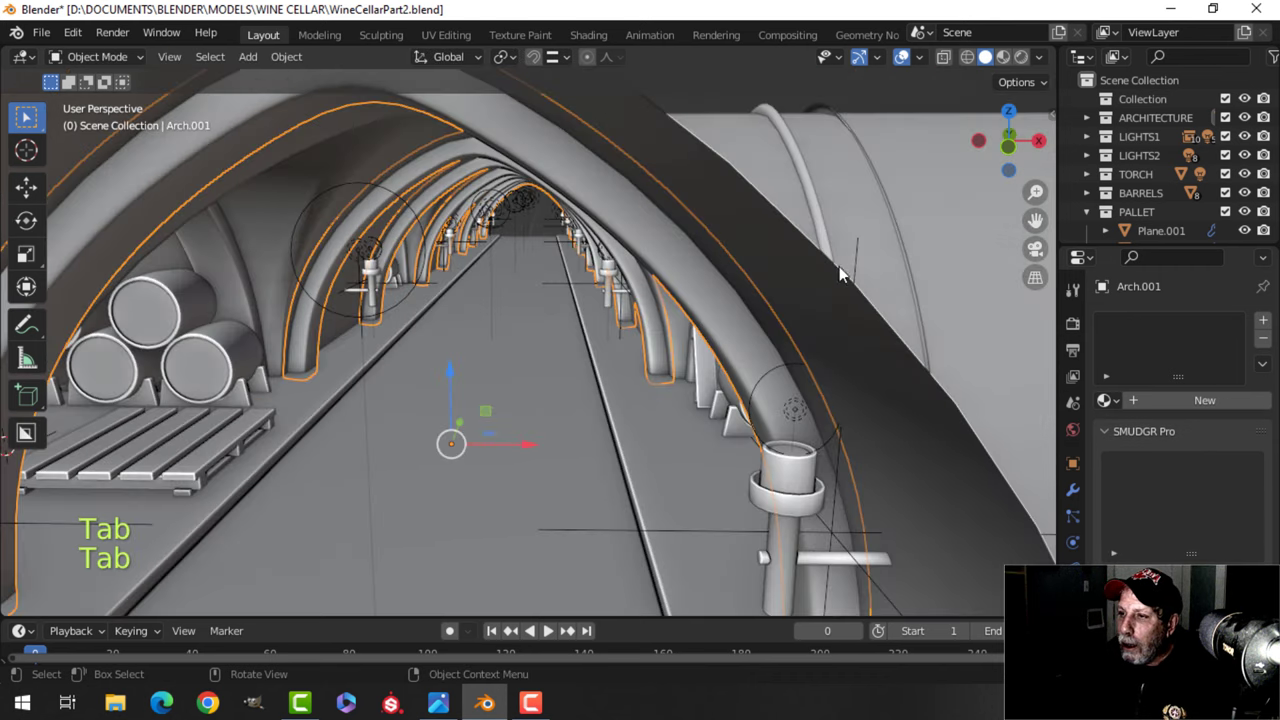
{"action": "key", "text": "alt+a"}
{"action": "scroll", "coordinate": [700, 277], "scroll_direction": "up", "scroll_amount": 2}
{"action": "key", "text": "Tab"}
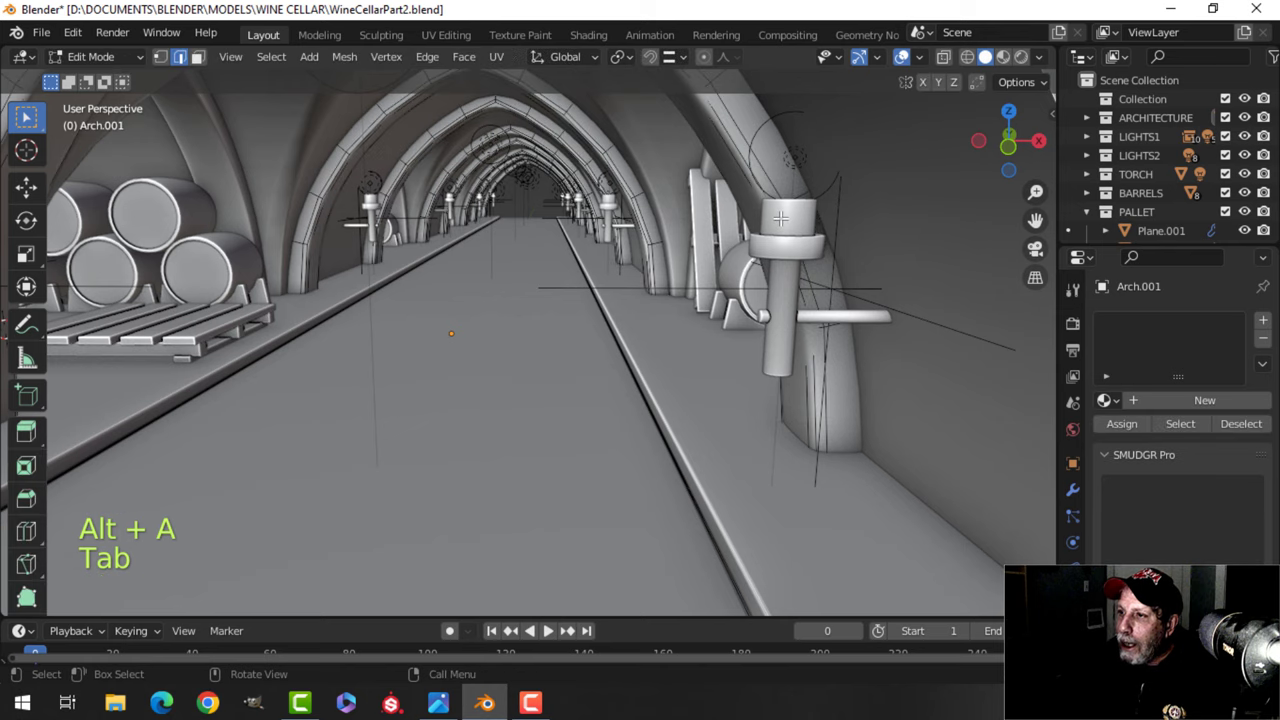
{"action": "scroll", "coordinate": [784, 208], "scroll_direction": "up", "scroll_amount": 2}
{"action": "middle_click_drag", "start_coordinate": [784, 207], "coordinate": [765, 219], "text": "shift"}
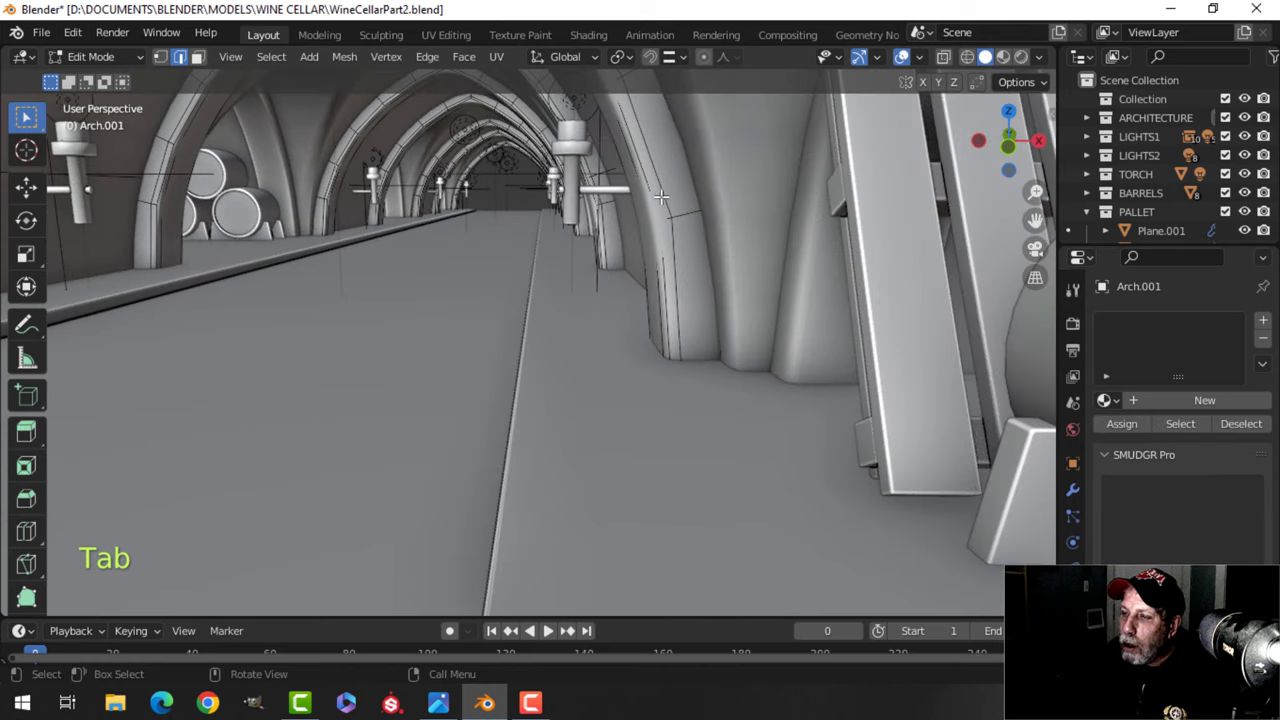
{"action": "middle_click_drag", "start_coordinate": [661, 197], "coordinate": [655, 220]}
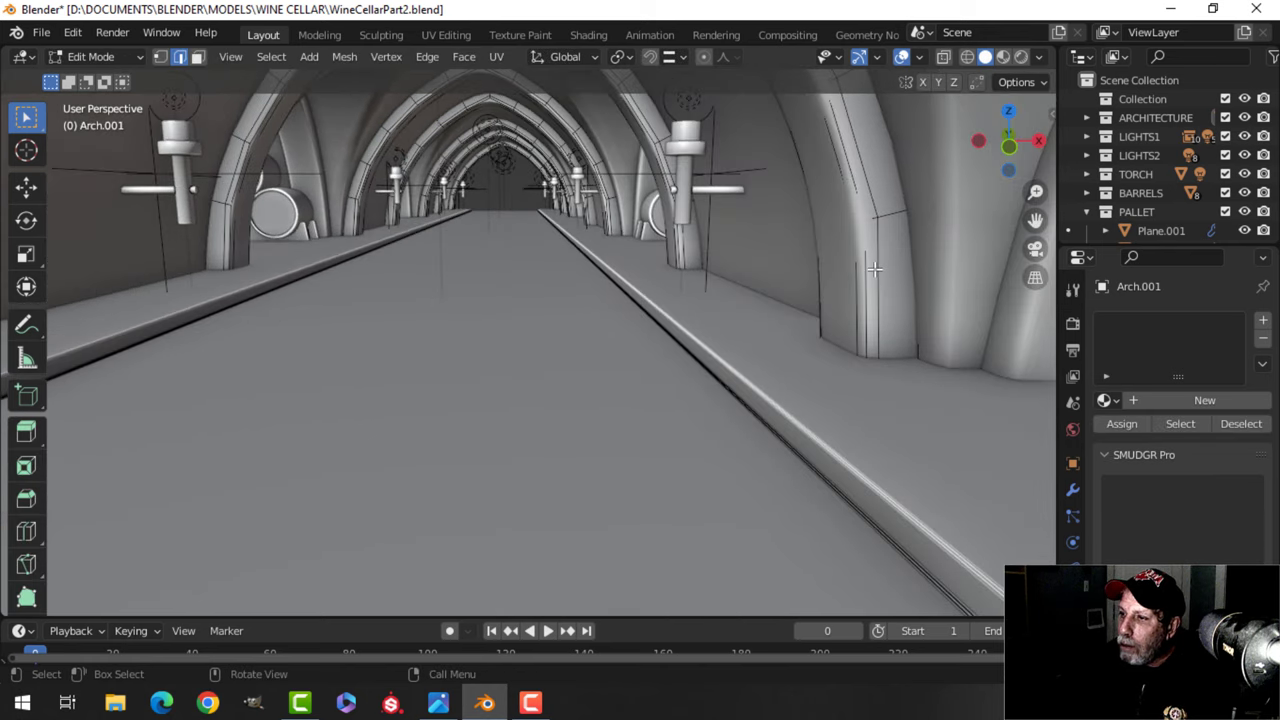
{"action": "key", "text": "Tab"}
{"action": "scroll", "coordinate": [592, 257], "scroll_direction": "down", "scroll_amount": 6}
{"action": "key", "text": "alt+a"}
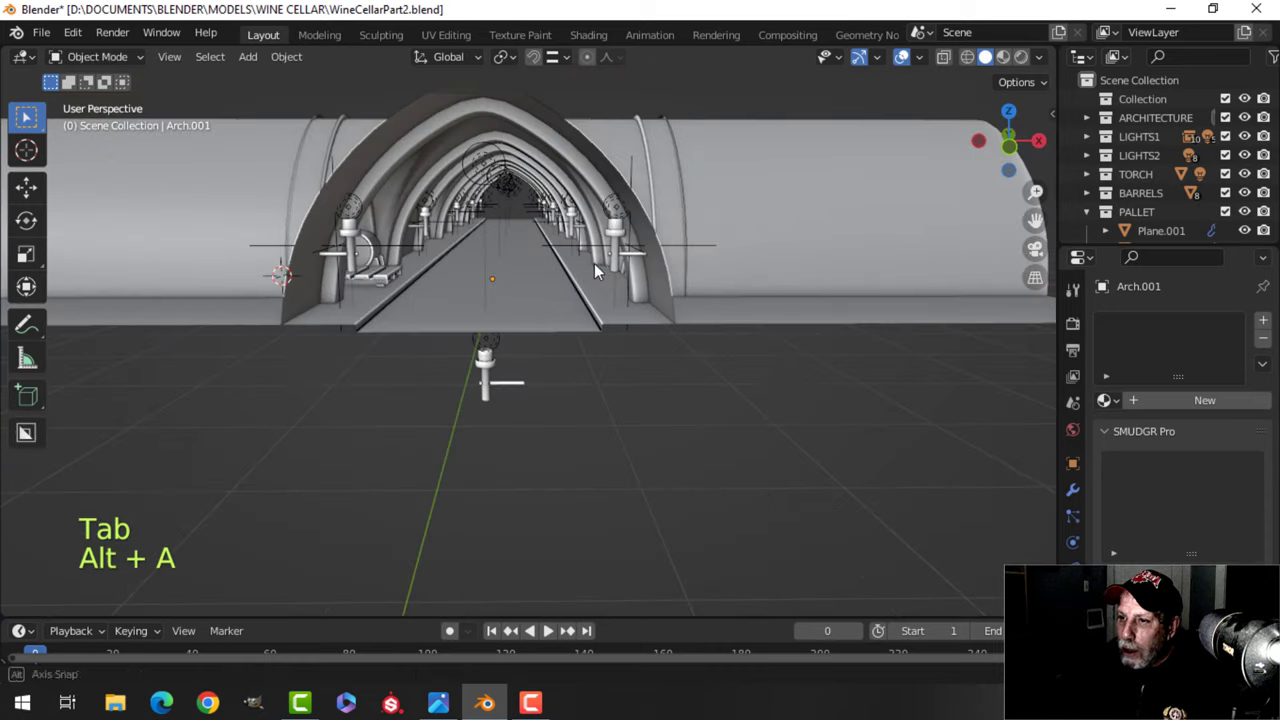
Shift the flat pallet slightly across the floor in front of the barrels and clear the selection.
{"action": "scroll", "coordinate": [596, 265], "scroll_direction": "up", "scroll_amount": 4}
{"action": "middle_click_drag", "start_coordinate": [554, 252], "coordinate": [575, 286], "text": "shift"}
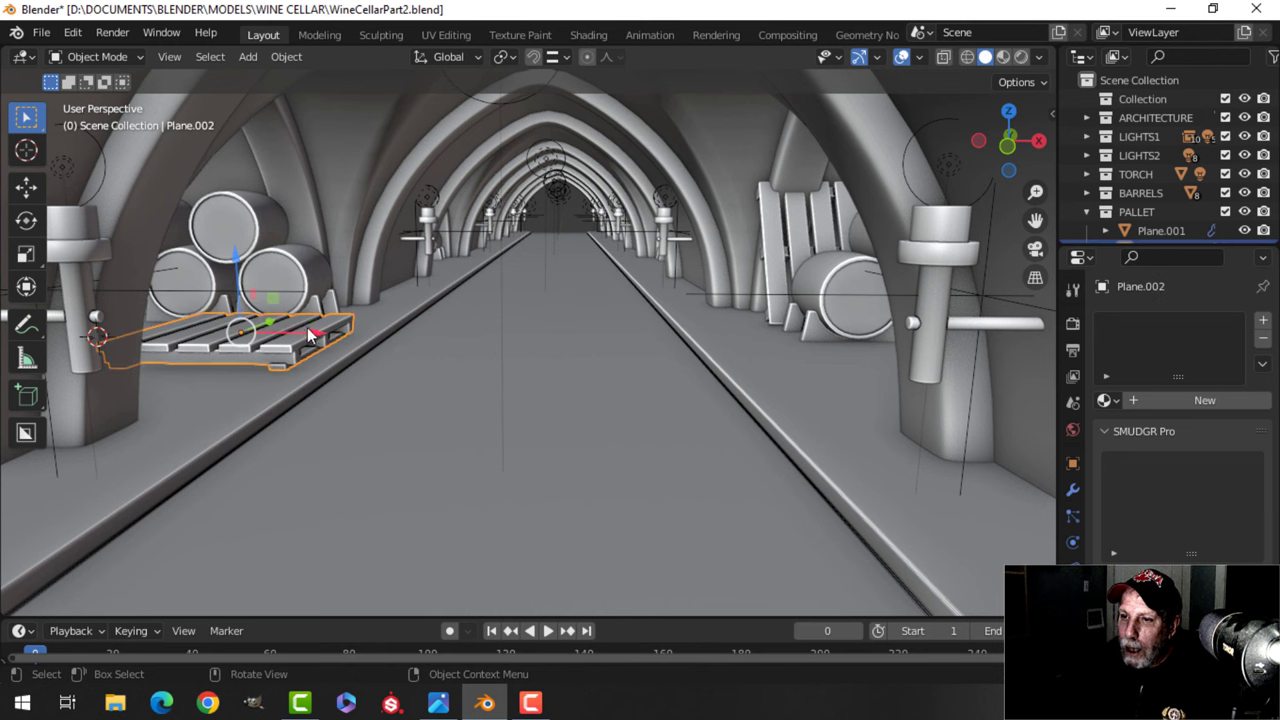
{"action": "left_click_drag", "start_coordinate": [268, 330], "coordinate": [256, 335]}
{"action": "key", "text": "alt+a"}
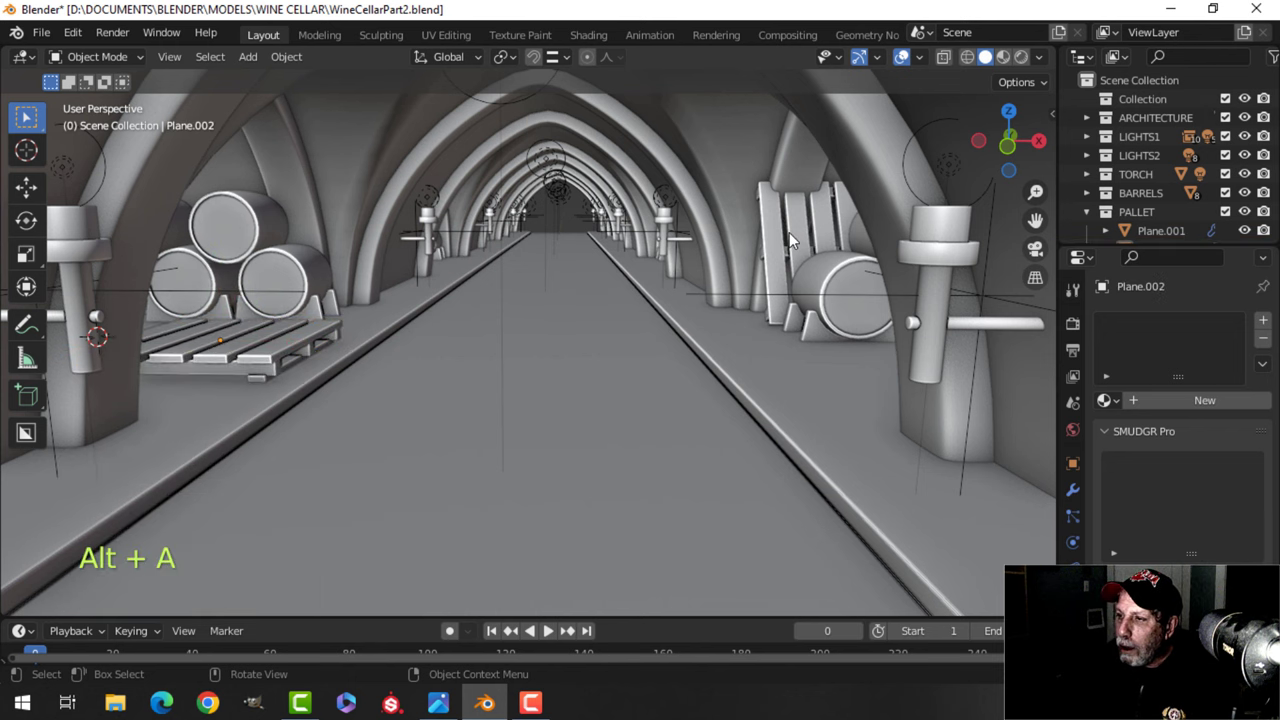
Move the leaning pallet along X deeper into its side vault and clear the selection.
{"action": "left_click", "coordinate": [800, 256], "text": "shift"}
{"action": "middle_click_drag", "start_coordinate": [800, 256], "coordinate": [800, 256]}
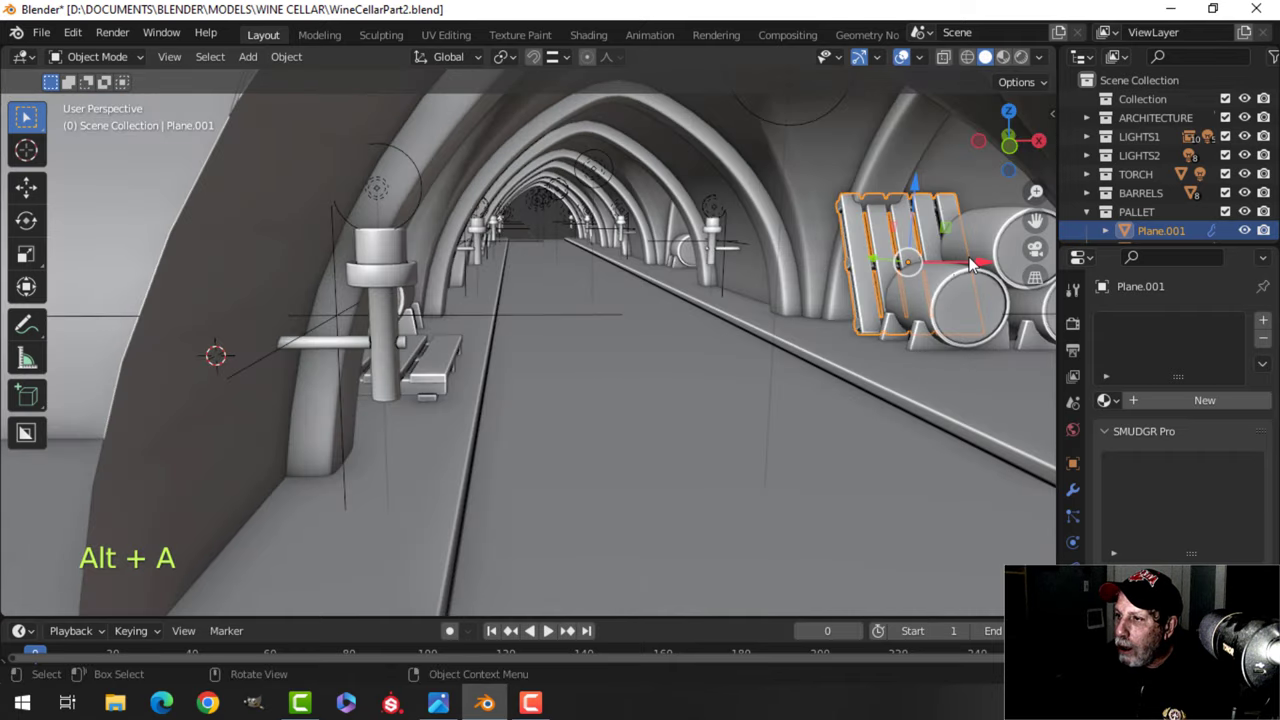
{"action": "left_click_drag", "start_coordinate": [970, 263], "coordinate": [1042, 244]}
{"action": "key", "text": "alt+a"}
Review the pallet and barrel placement along the corridor and save the file.
{"action": "middle_click_drag", "start_coordinate": [867, 267], "coordinate": [811, 265], "text": "shift"}
{"action": "middle_click_drag", "start_coordinate": [584, 258], "coordinate": [400, 284], "text": "shift"}
{"action": "scroll", "coordinate": [330, 285], "scroll_direction": "down", "scroll_amount": 5}
{"action": "scroll", "coordinate": [418, 303], "scroll_direction": "up", "scroll_amount": 4}
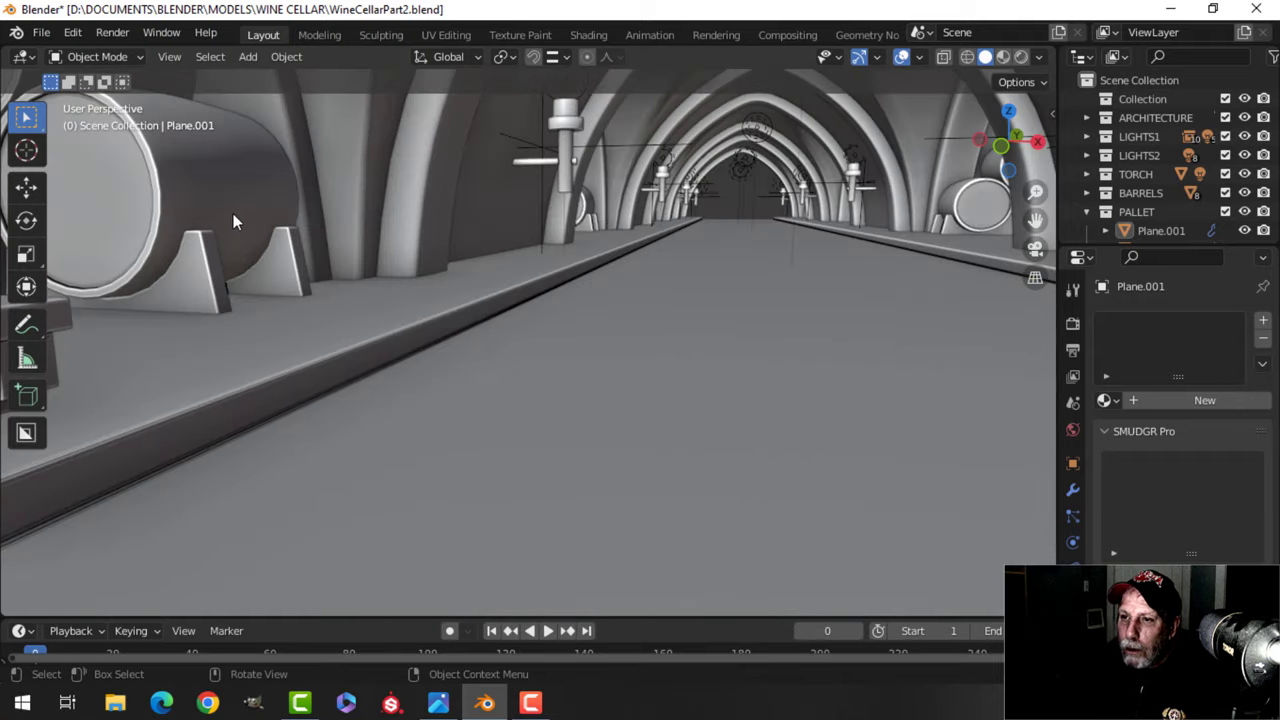
{"action": "scroll", "coordinate": [231, 223], "scroll_direction": "down", "scroll_amount": 6}
{"action": "scroll", "coordinate": [446, 245], "scroll_direction": "up", "scroll_amount": 5}
{"action": "scroll", "coordinate": [444, 243], "scroll_direction": "down", "scroll_amount": 5}
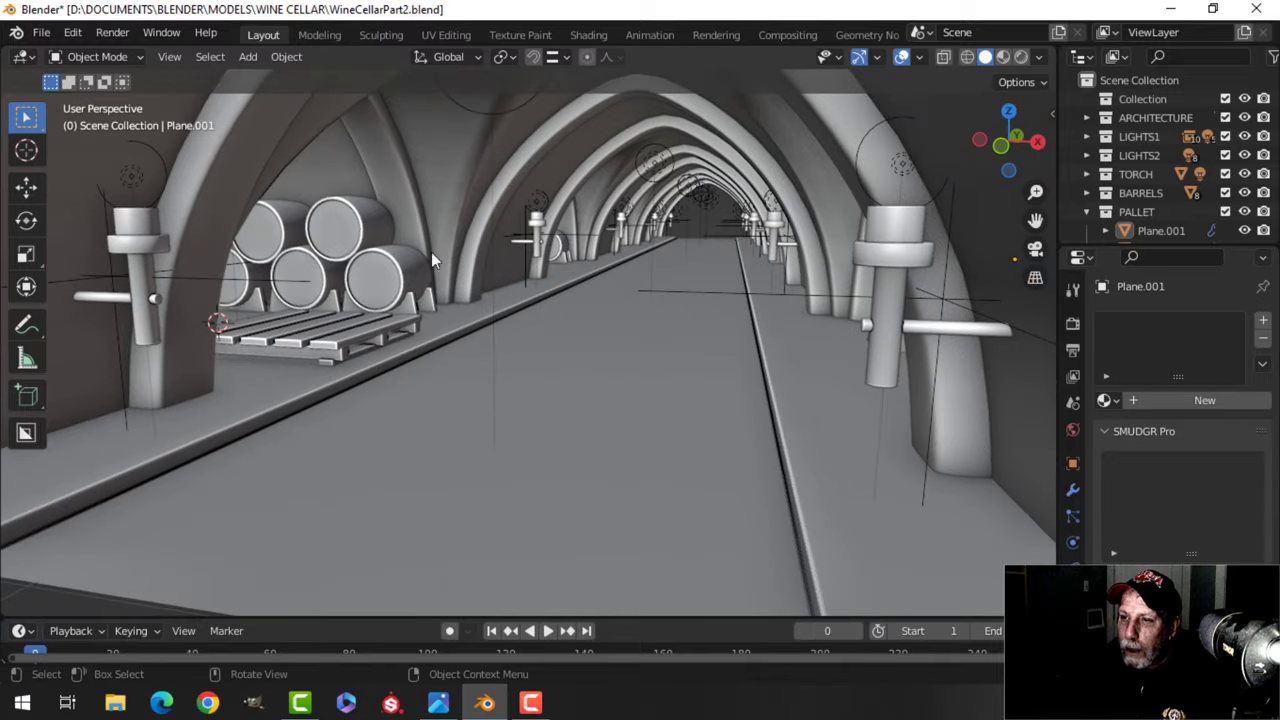
{"action": "middle_click_drag", "start_coordinate": [443, 271], "coordinate": [483, 260], "text": "shift"}
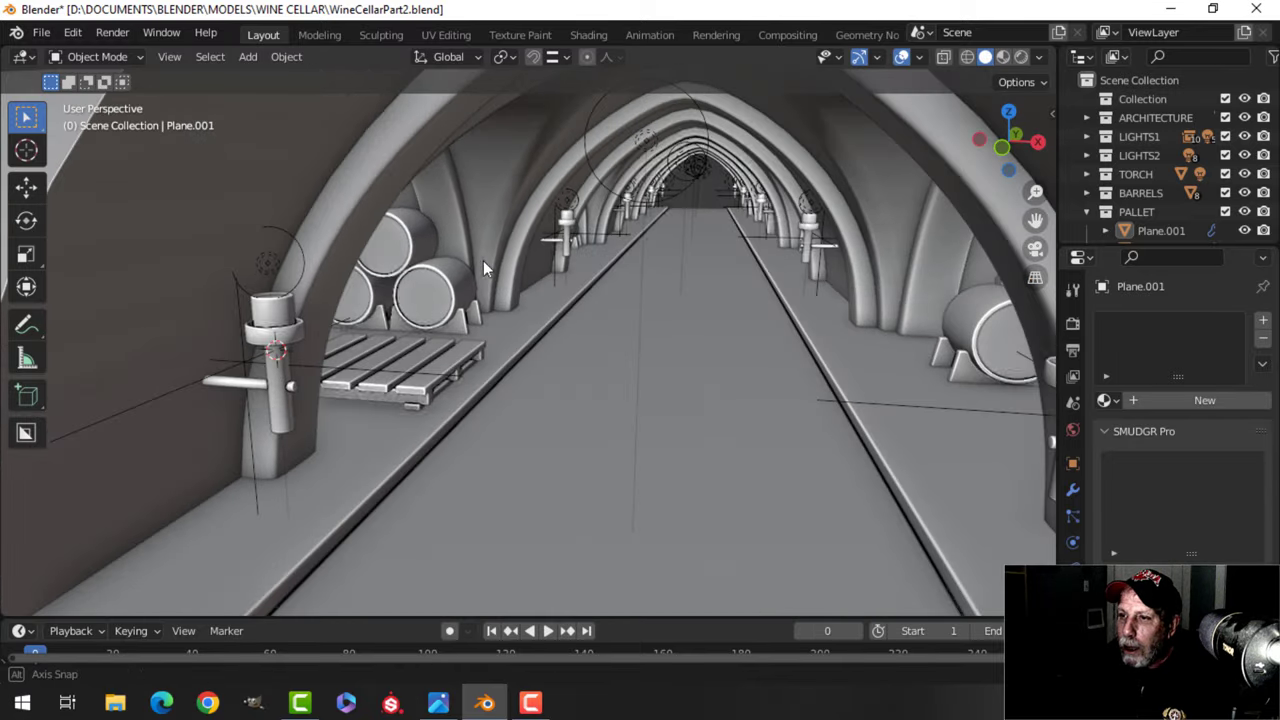
{"action": "key", "text": "ctrl+s"}
{"action": "middle_click_drag", "start_coordinate": [591, 300], "coordinate": [596, 270], "text": "shift"}
Duplicate the corridor floor face, raise it along Z above the torches and separate it into its own object.
{"action": "scroll", "coordinate": [596, 270], "scroll_direction": "down", "scroll_amount": 6}
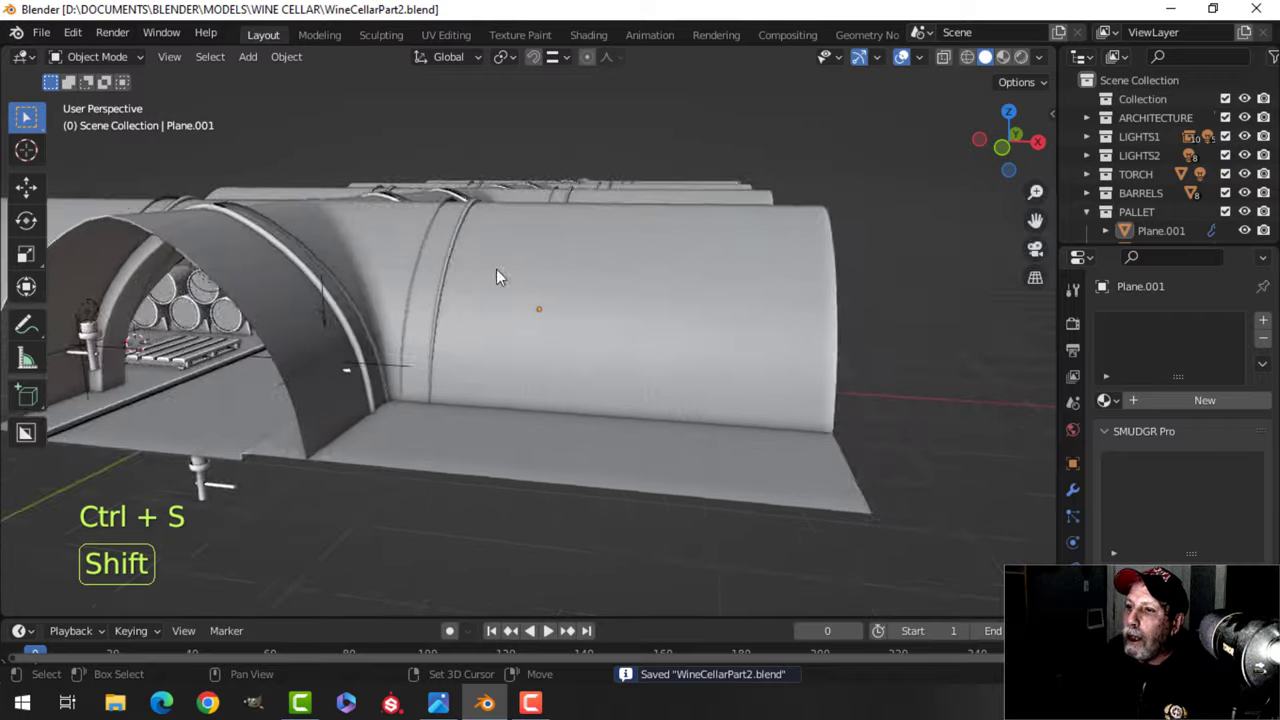
{"action": "middle_click_drag", "start_coordinate": [496, 269], "coordinate": [543, 287], "text": "shift"}
{"action": "key", "text": "Tab"}
{"action": "key", "text": "alt+a"}
{"action": "key", "text": "3"}
{"action": "left_click", "coordinate": [532, 283], "text": "shift"}
{"action": "key", "text": "shift+d"}
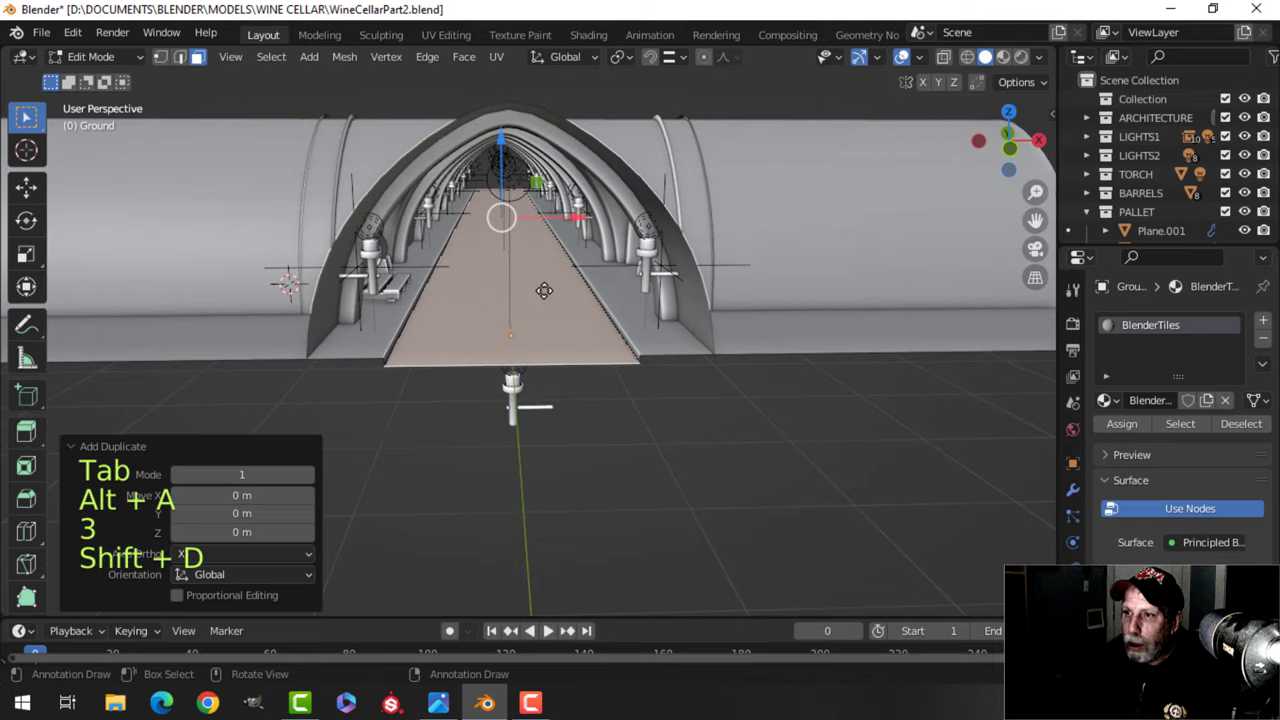
{"action": "left_click", "coordinate": [486, 110]}
{"action": "key", "text": "p"}
{"action": "left_click", "coordinate": [686, 217]}
{"action": "key", "text": "Tab"}
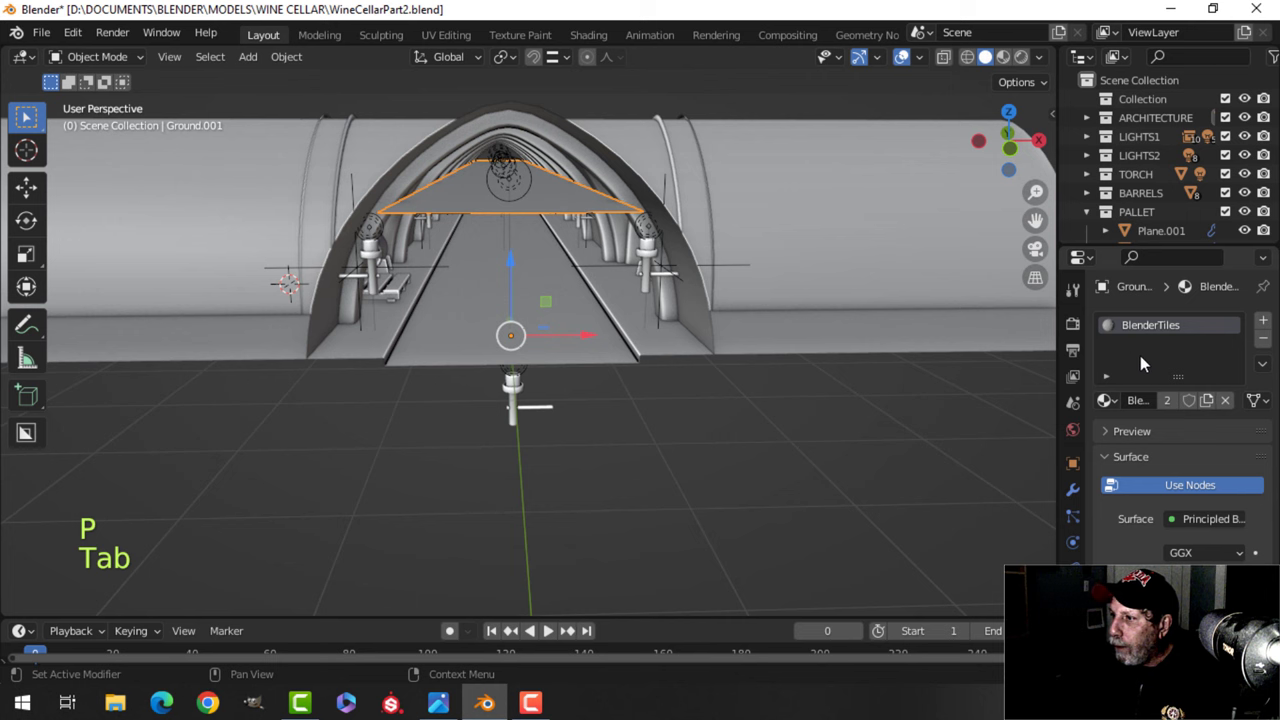
Remove the BlenderTiles material from the separated plane and scale its whole mesh to 0.136 along X.
{"action": "left_click", "coordinate": [1263, 340]}
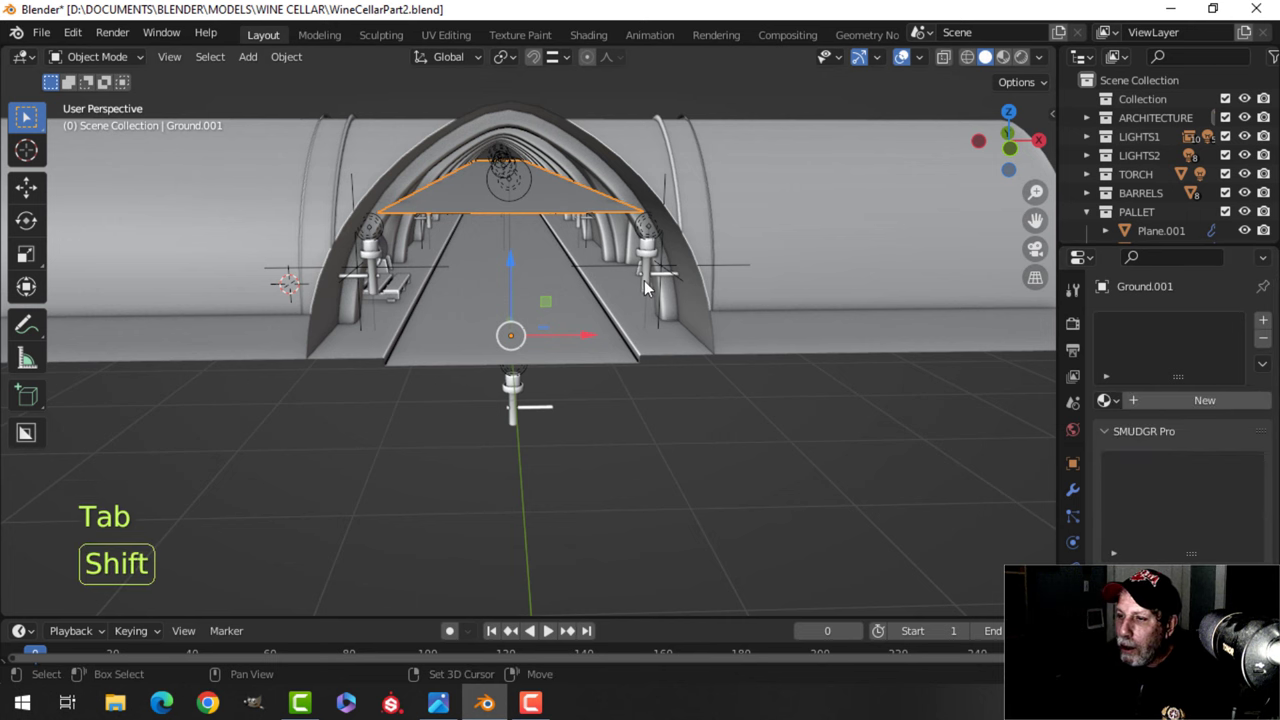
{"action": "middle_click_drag", "start_coordinate": [645, 288], "coordinate": [580, 349]}
{"action": "key", "text": "Tab"}
{"action": "key", "text": "a"}
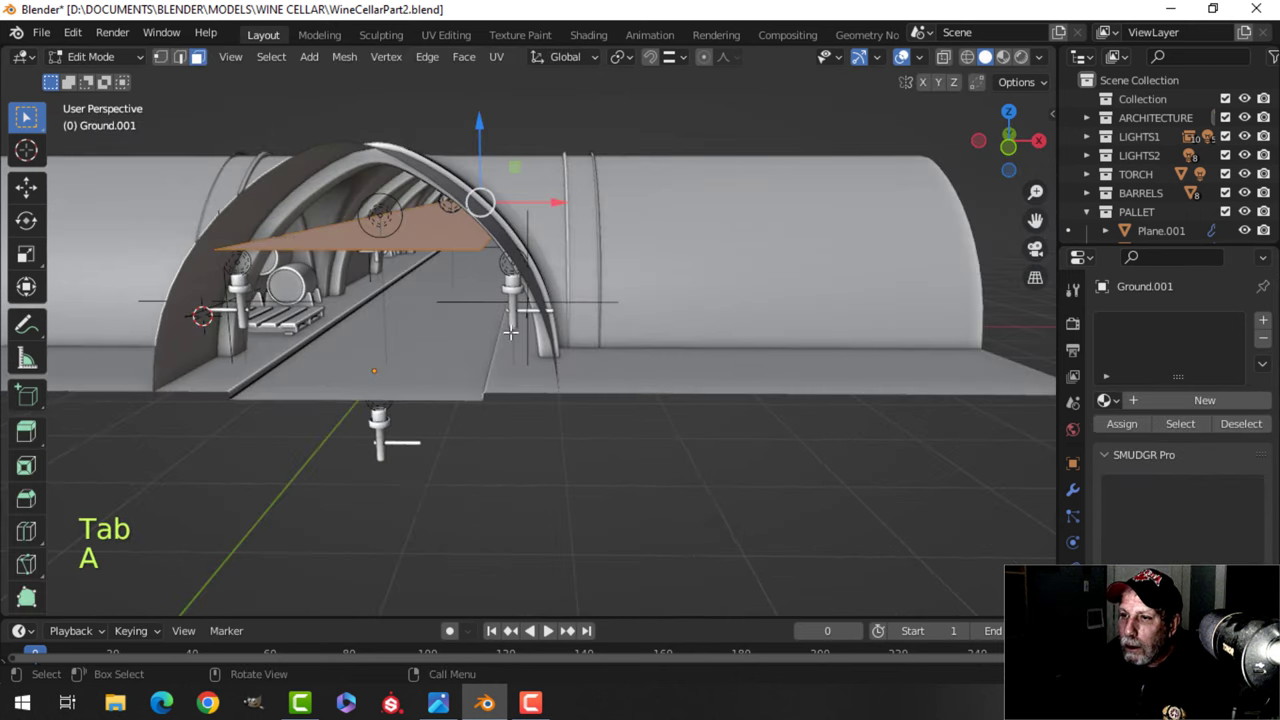
{"action": "scroll", "coordinate": [510, 333], "scroll_direction": "up", "scroll_amount": 2}
{"action": "key", "text": "s"}
{"action": "key", "text": "x"}
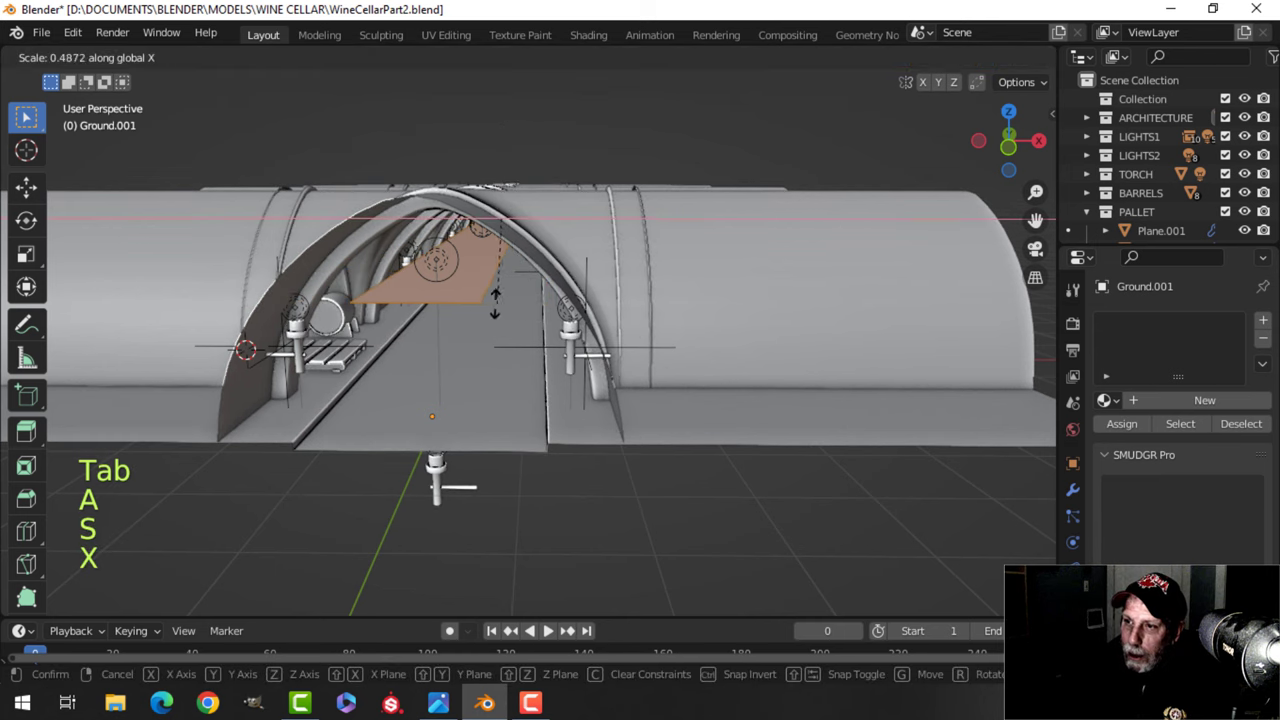
{"action": "left_click", "coordinate": [485, 238]}
Extrude the narrow ceiling plane upward about 0.19 m into a beam and delete its top face.
{"action": "middle_click_drag", "start_coordinate": [489, 257], "coordinate": [522, 289]}
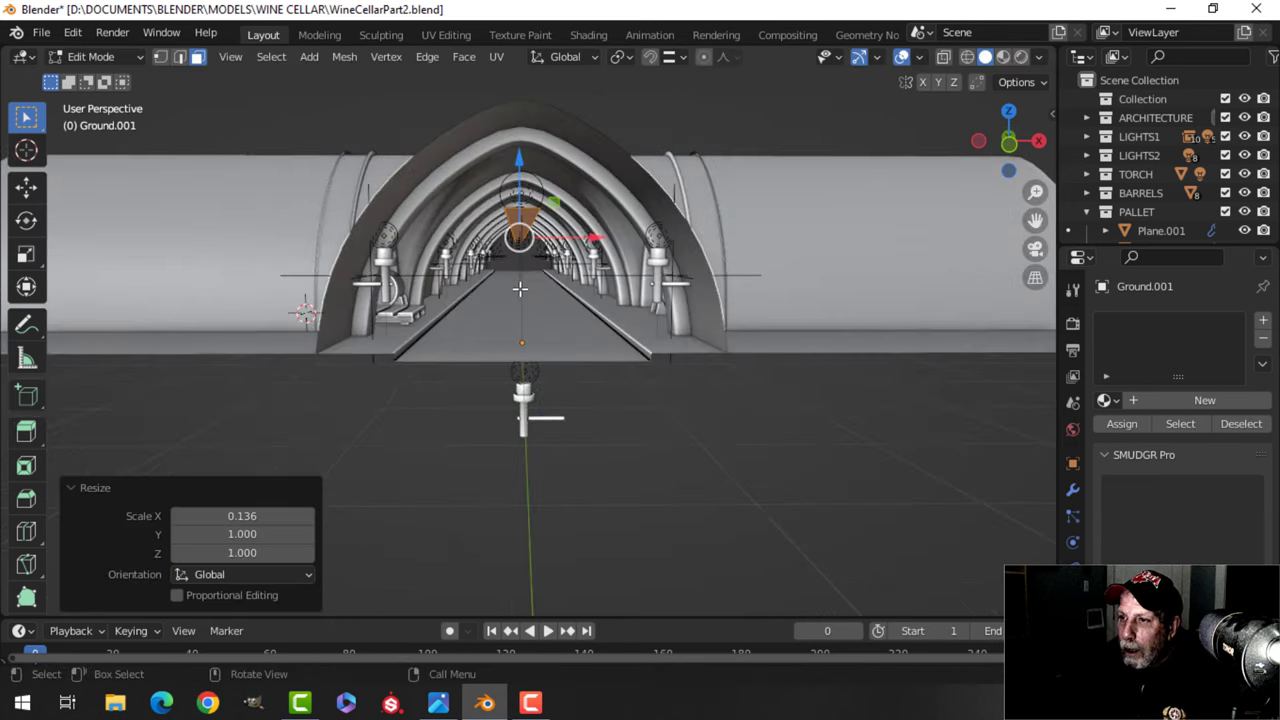
{"action": "key", "text": "e"}
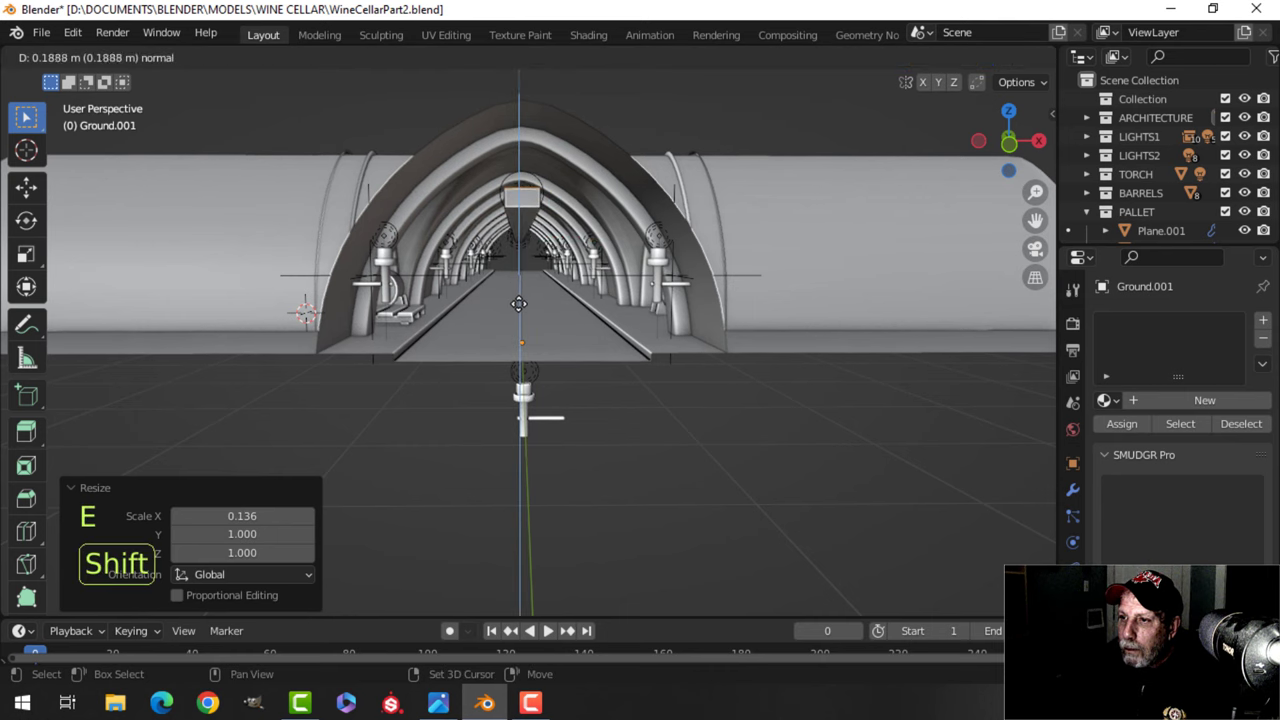
{"action": "left_click", "coordinate": [519, 305]}
{"action": "key", "text": "x"}
{"action": "left_click", "coordinate": [505, 310]}
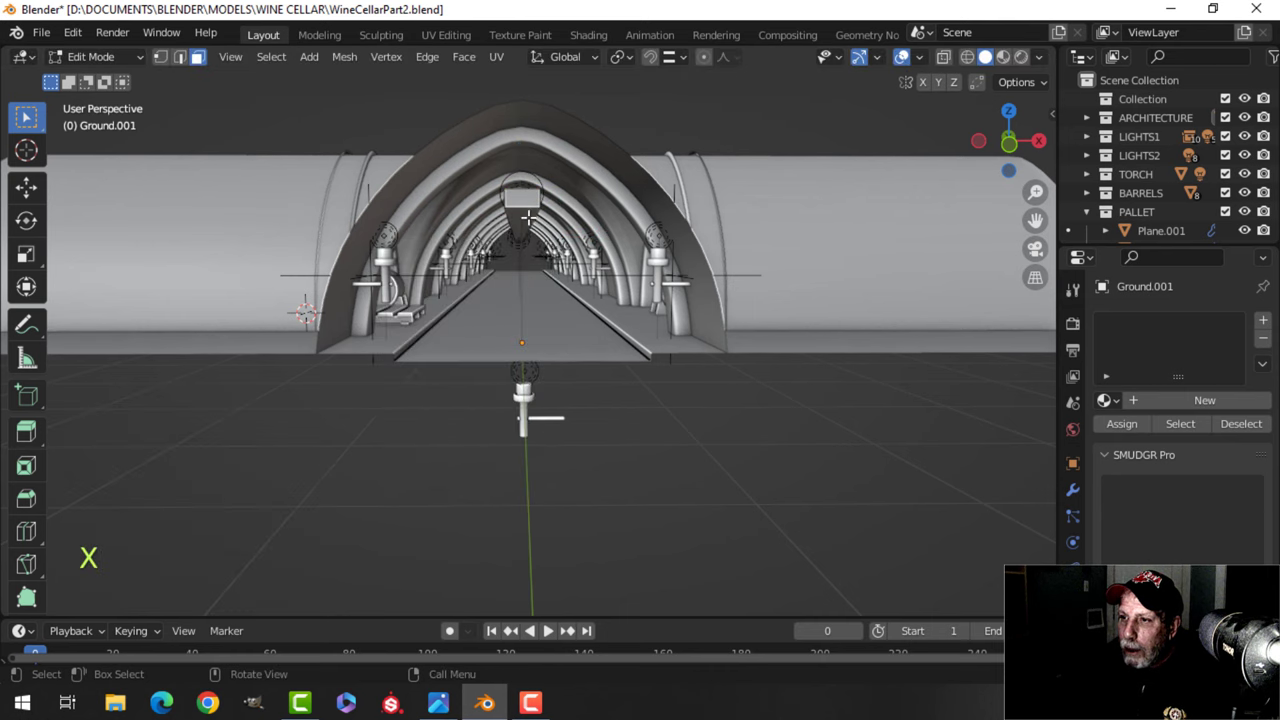
Select the whole beam mesh and raise it 0.72642 m along Z toward the arch crowns.
{"action": "middle_click_drag", "start_coordinate": [548, 250], "coordinate": [548, 320], "text": "shift"}
{"action": "key", "text": "g"}
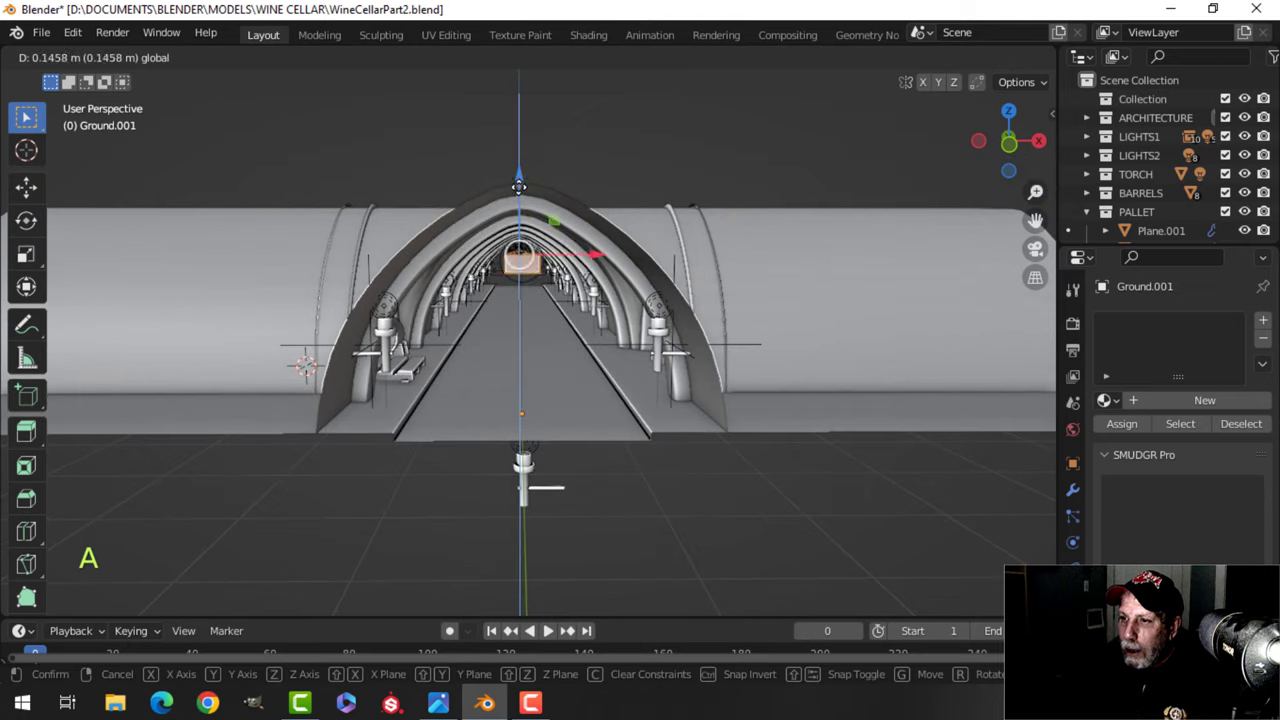
{"action": "left_click", "coordinate": [517, 177]}
Nudge the beam up another 0.035344 m along Z so it sits into the arch ribs, checking it from the front.
{"action": "middle_click_drag", "start_coordinate": [517, 177], "coordinate": [506, 298]}
{"action": "key", "text": "KP_1"}
{"action": "scroll", "coordinate": [508, 230], "scroll_direction": "up", "scroll_amount": 3}
{"action": "key", "text": "KP_3"}
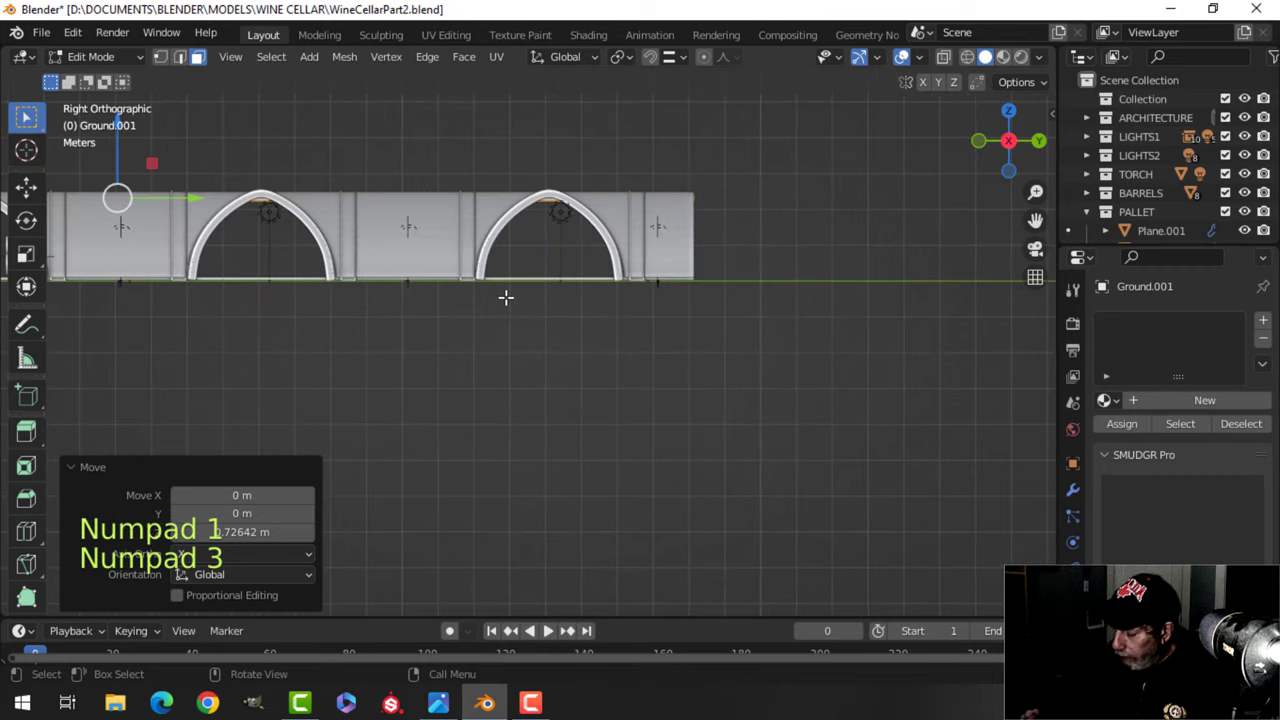
{"action": "key", "text": "KP_1"}
{"action": "scroll", "coordinate": [506, 298], "scroll_direction": "up", "scroll_amount": 5}
{"action": "middle_click_drag", "start_coordinate": [506, 298], "coordinate": [486, 501], "text": "shift"}
{"action": "scroll", "coordinate": [517, 303], "scroll_direction": "up", "scroll_amount": 3}
{"action": "middle_click_drag", "start_coordinate": [466, 250], "coordinate": [514, 389], "text": "shift"}
{"action": "scroll", "coordinate": [503, 300], "scroll_direction": "up", "scroll_amount": 2}
{"action": "scroll", "coordinate": [510, 340], "scroll_direction": "up", "scroll_amount": 2, "text": "shift"}
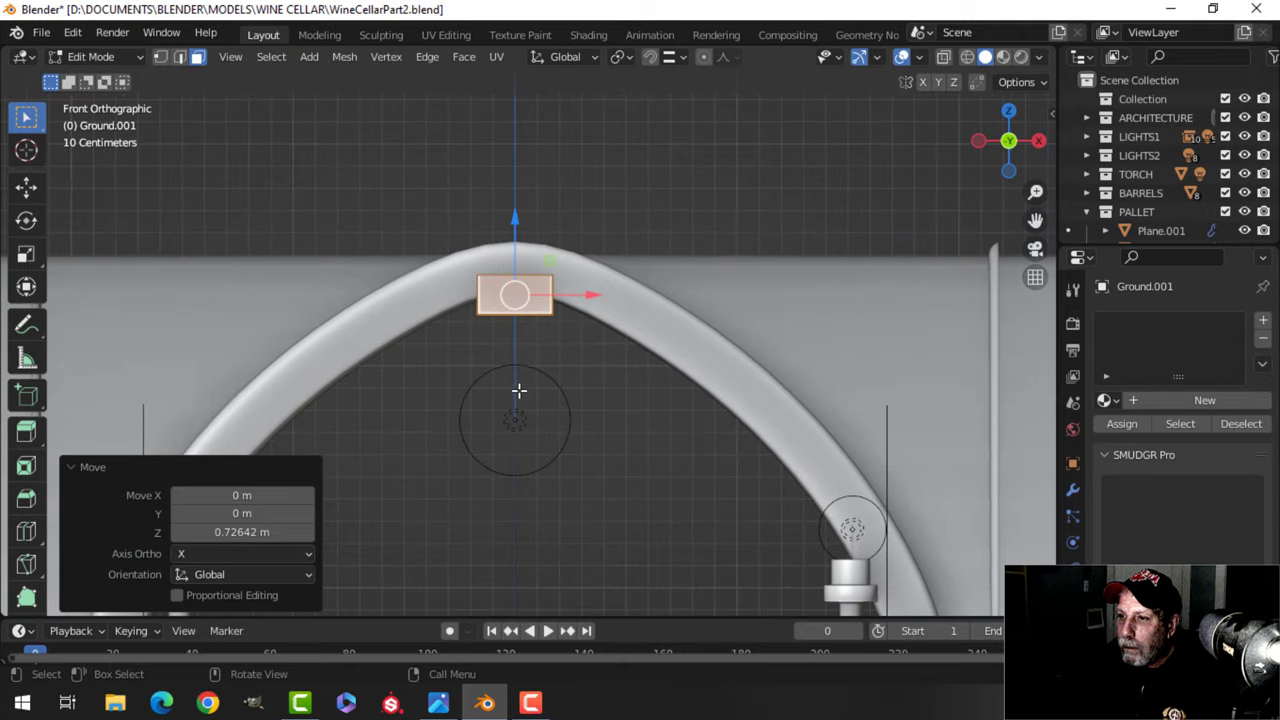
{"action": "scroll", "coordinate": [520, 390], "scroll_direction": "up", "scroll_amount": 3}
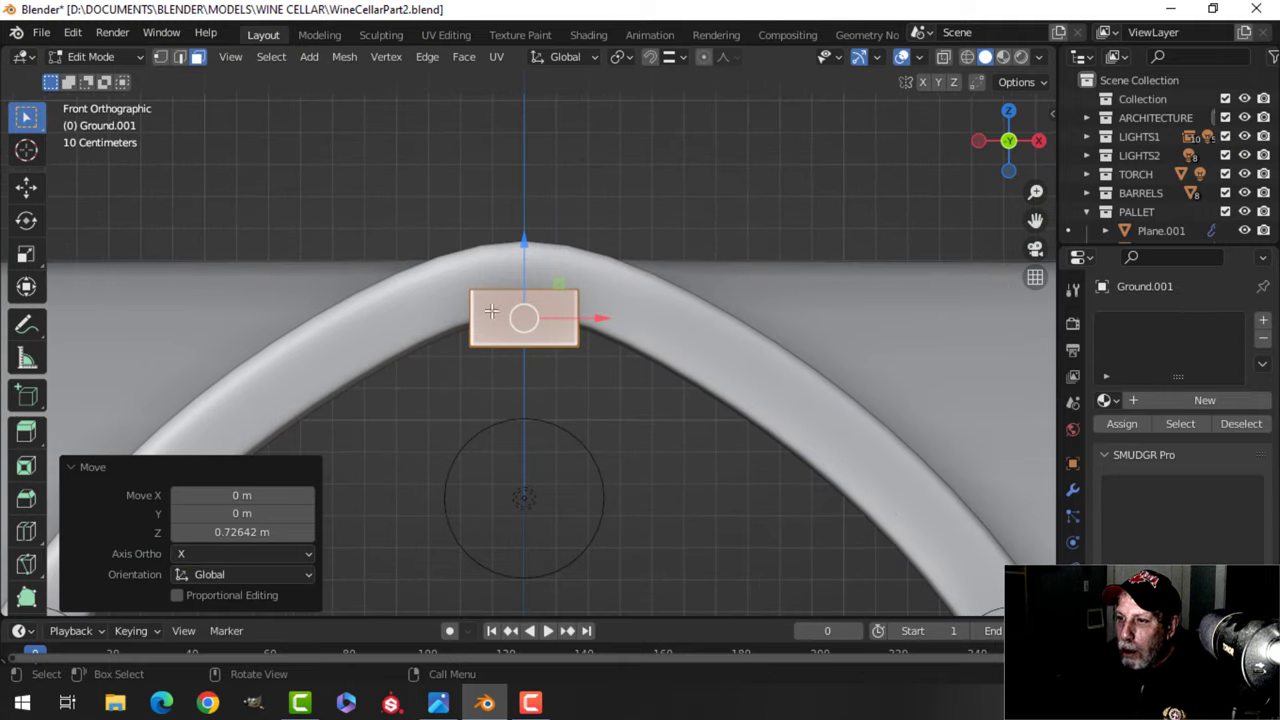
{"action": "left_click_drag", "start_coordinate": [524, 258], "coordinate": [527, 238]}
{"action": "middle_click_drag", "start_coordinate": [500, 323], "coordinate": [520, 320]}
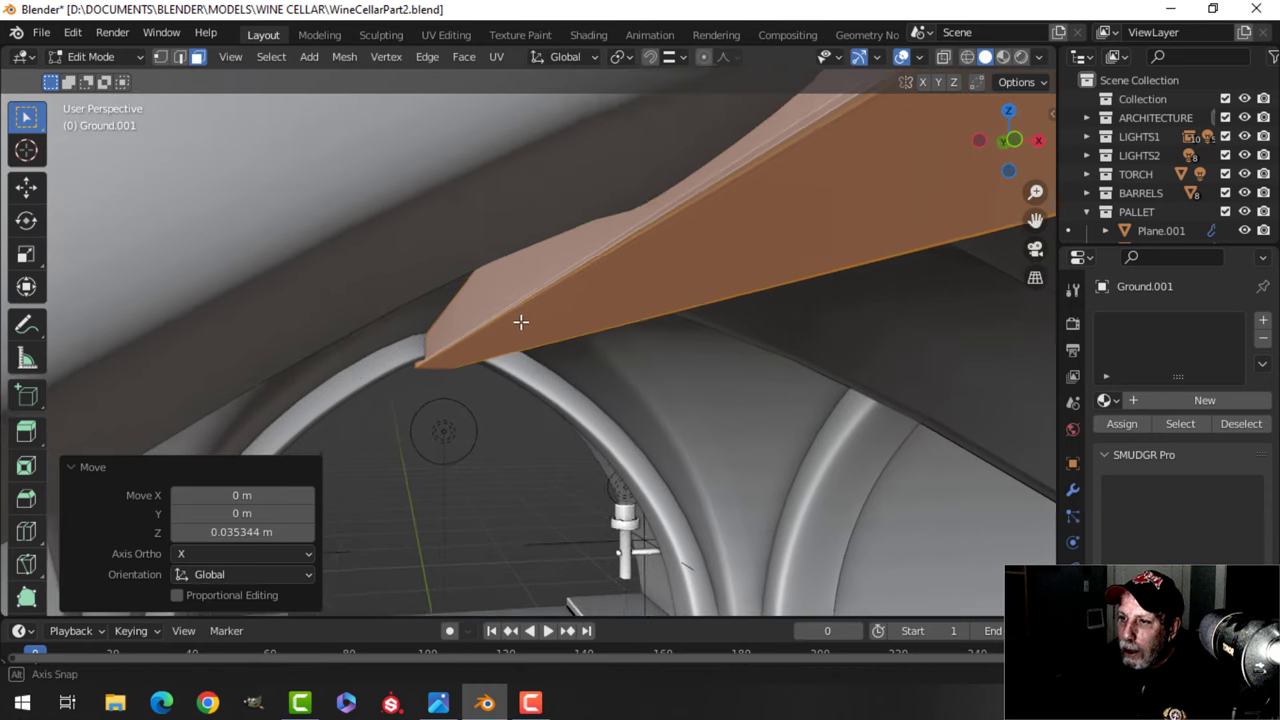
{"action": "middle_click_drag", "start_coordinate": [625, 212], "coordinate": [549, 212]}
{"action": "middle_click_drag", "start_coordinate": [549, 212], "coordinate": [559, 247]}
{"action": "scroll", "coordinate": [559, 249], "scroll_direction": "down", "scroll_amount": 2}
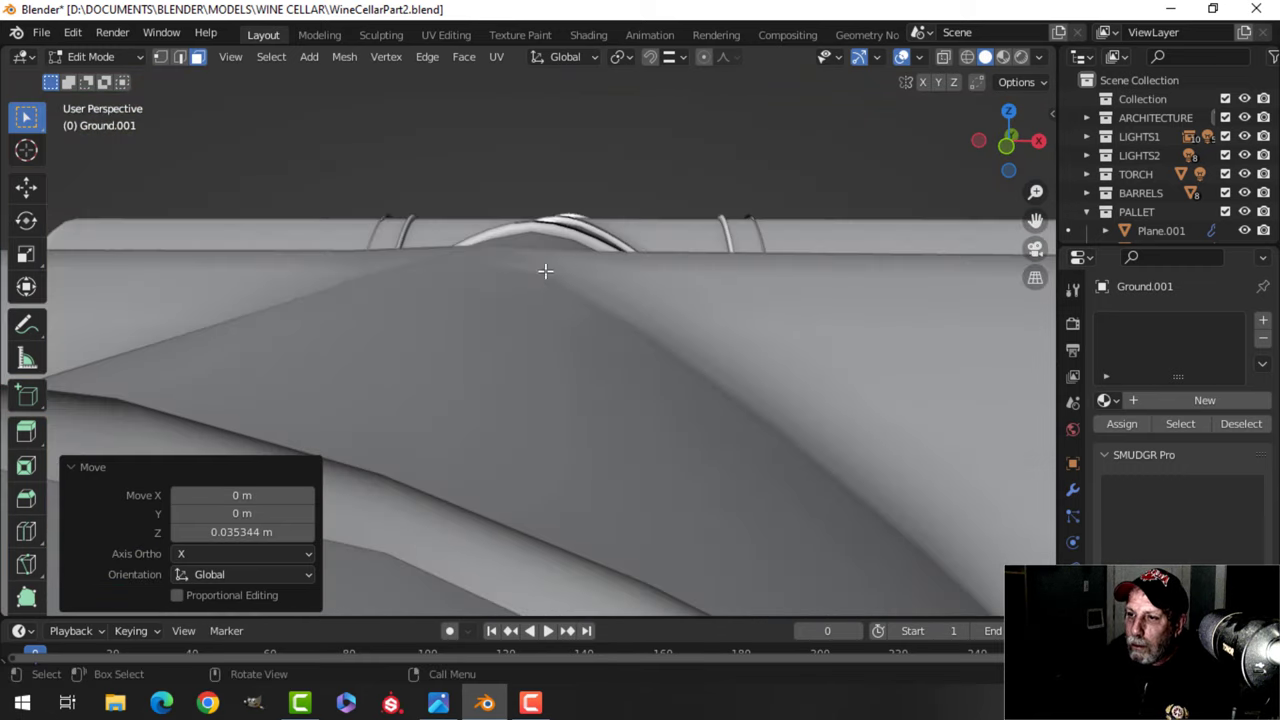
{"action": "key", "text": "alt+a"}
Select the beam's two long top edges, lower them slightly along Z and clear the selection.
{"action": "middle_click_drag", "start_coordinate": [537, 329], "coordinate": [557, 297], "text": "shift"}
{"action": "scroll", "coordinate": [557, 297], "scroll_direction": "down", "scroll_amount": 5}
{"action": "middle_click_drag", "start_coordinate": [520, 432], "coordinate": [549, 357], "text": "shift"}
{"action": "scroll", "coordinate": [549, 357], "scroll_direction": "down", "scroll_amount": 6}
{"action": "scroll", "coordinate": [510, 455], "scroll_direction": "up", "scroll_amount": 3}
{"action": "middle_click_drag", "start_coordinate": [508, 456], "coordinate": [520, 357], "text": "shift"}
{"action": "scroll", "coordinate": [520, 350], "scroll_direction": "up", "scroll_amount": 4}
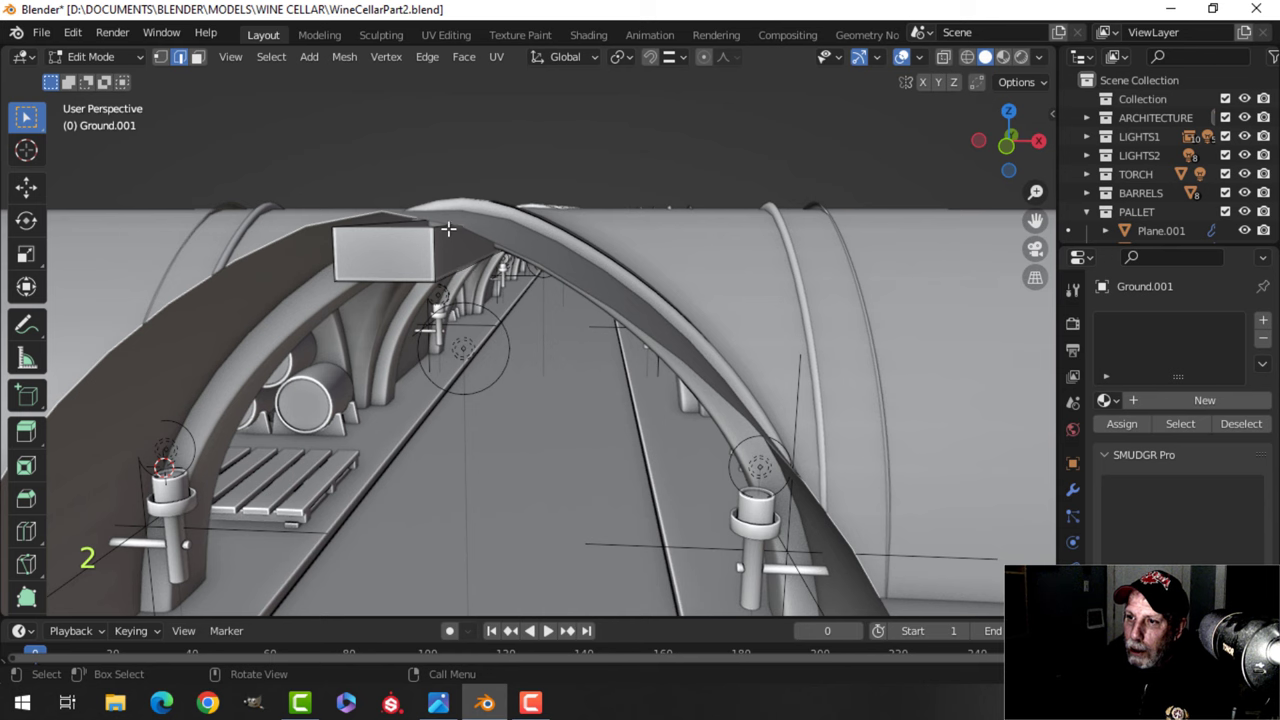
{"action": "left_click", "coordinate": [360, 225], "text": "shift"}
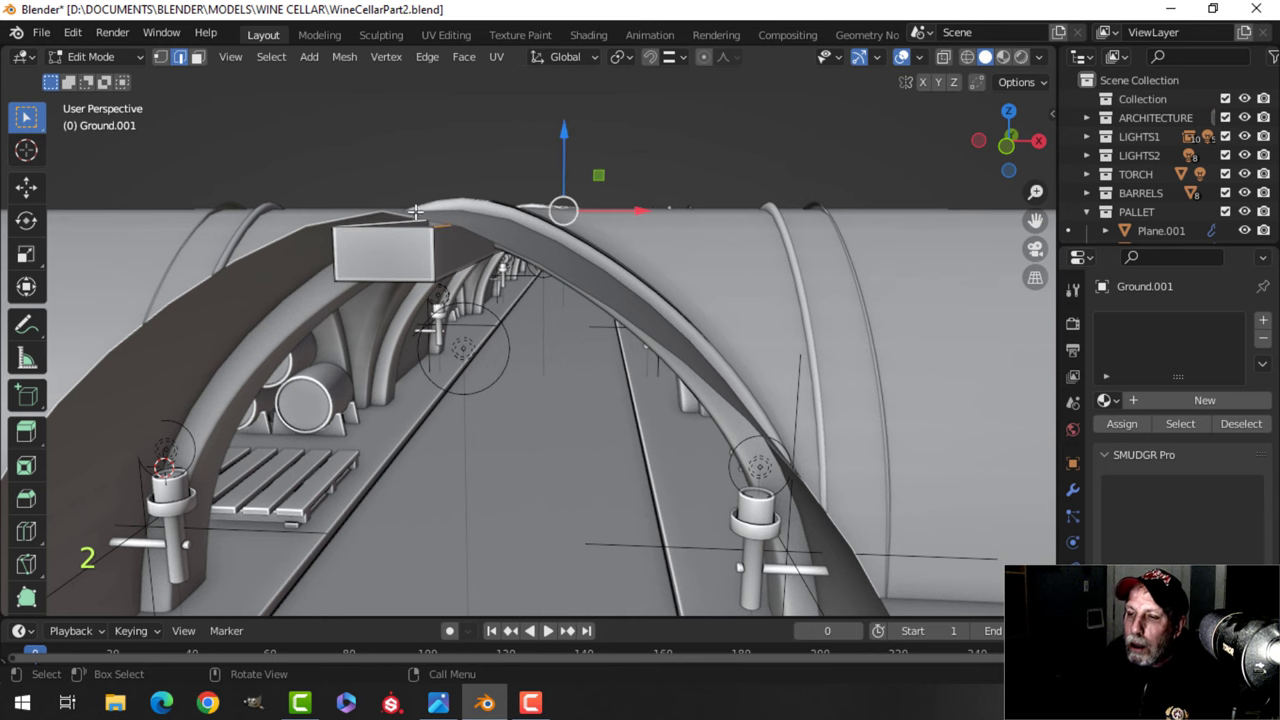
{"action": "middle_click_drag", "start_coordinate": [415, 212], "coordinate": [503, 203]}
{"action": "left_click_drag", "start_coordinate": [586, 149], "coordinate": [574, 178]}
{"action": "key", "text": "alt+a"}
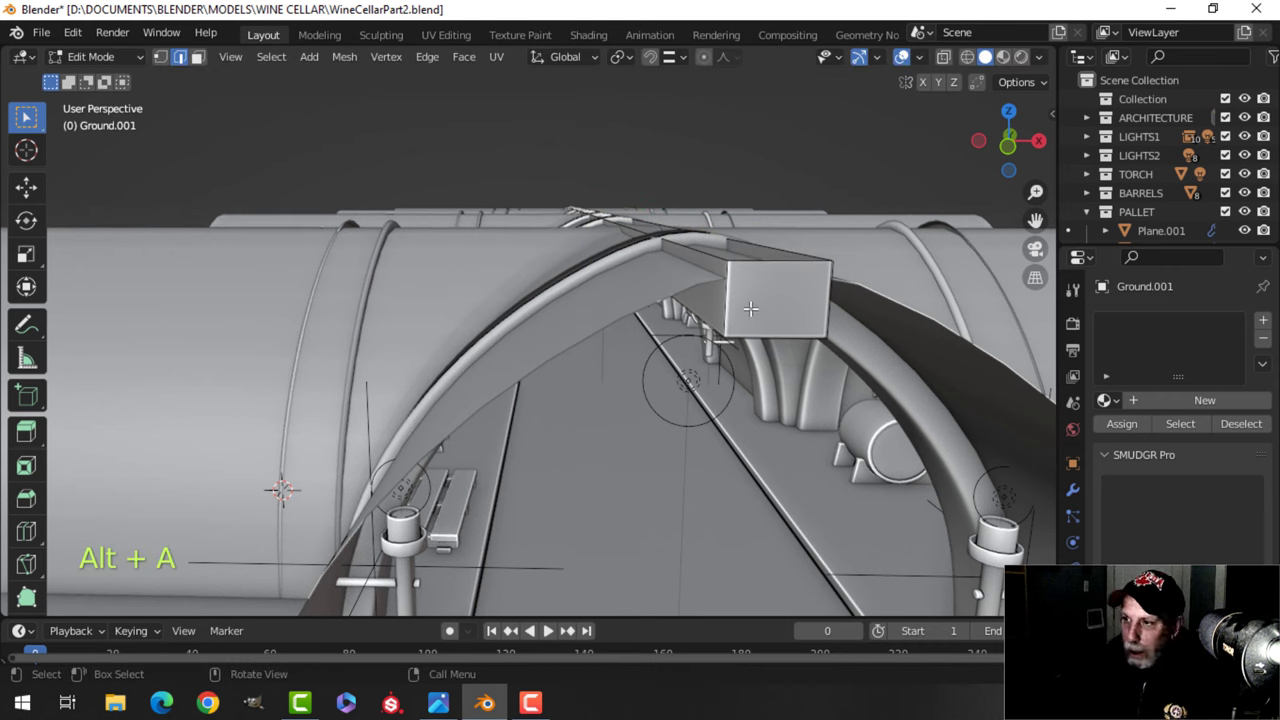
Select the beam's near end face, shift it along Y at the tunnel opening and delete the face.
{"action": "key", "text": "3"}
{"action": "left_click", "coordinate": [765, 319]}
{"action": "left_click", "coordinate": [1072, 491]}
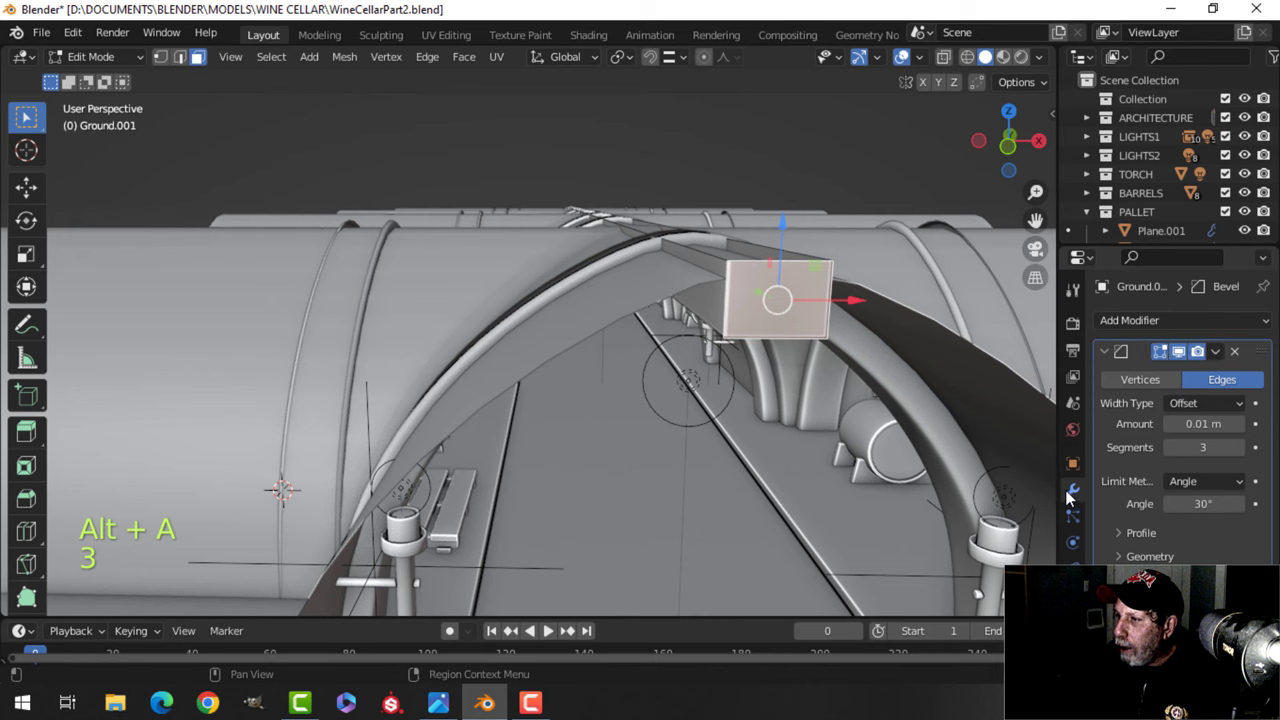
{"action": "middle_click_drag", "start_coordinate": [640, 400], "coordinate": [780, 370]}
{"action": "scroll", "coordinate": [600, 350], "scroll_direction": "down", "scroll_amount": 3}
{"action": "middle_click_drag", "start_coordinate": [780, 370], "coordinate": [466, 353]}
{"action": "scroll", "coordinate": [435, 356], "scroll_direction": "up", "scroll_amount": 3}
{"action": "scroll", "coordinate": [524, 355], "scroll_direction": "down", "scroll_amount": 4}
{"action": "left_click_drag", "start_coordinate": [414, 296], "coordinate": [363, 336]}
{"action": "key", "text": "x"}
{"action": "left_click", "coordinate": [455, 326]}
Align the beam's far end face along Y with the tunnel's end, delete it and return to Object Mode with nothing selected.
{"action": "middle_click_drag", "start_coordinate": [915, 282], "coordinate": [534, 311], "text": "shift"}
{"action": "scroll", "coordinate": [601, 335], "scroll_direction": "up", "scroll_amount": 3}
{"action": "scroll", "coordinate": [534, 311], "scroll_direction": "down", "scroll_amount": 5}
{"action": "middle_click_drag", "start_coordinate": [705, 369], "coordinate": [642, 362], "text": "shift"}
{"action": "left_click", "coordinate": [603, 348]}
{"action": "left_click", "coordinate": [622, 349]}
{"action": "left_click_drag", "start_coordinate": [766, 450], "coordinate": [668, 436], "text": "ctrl"}
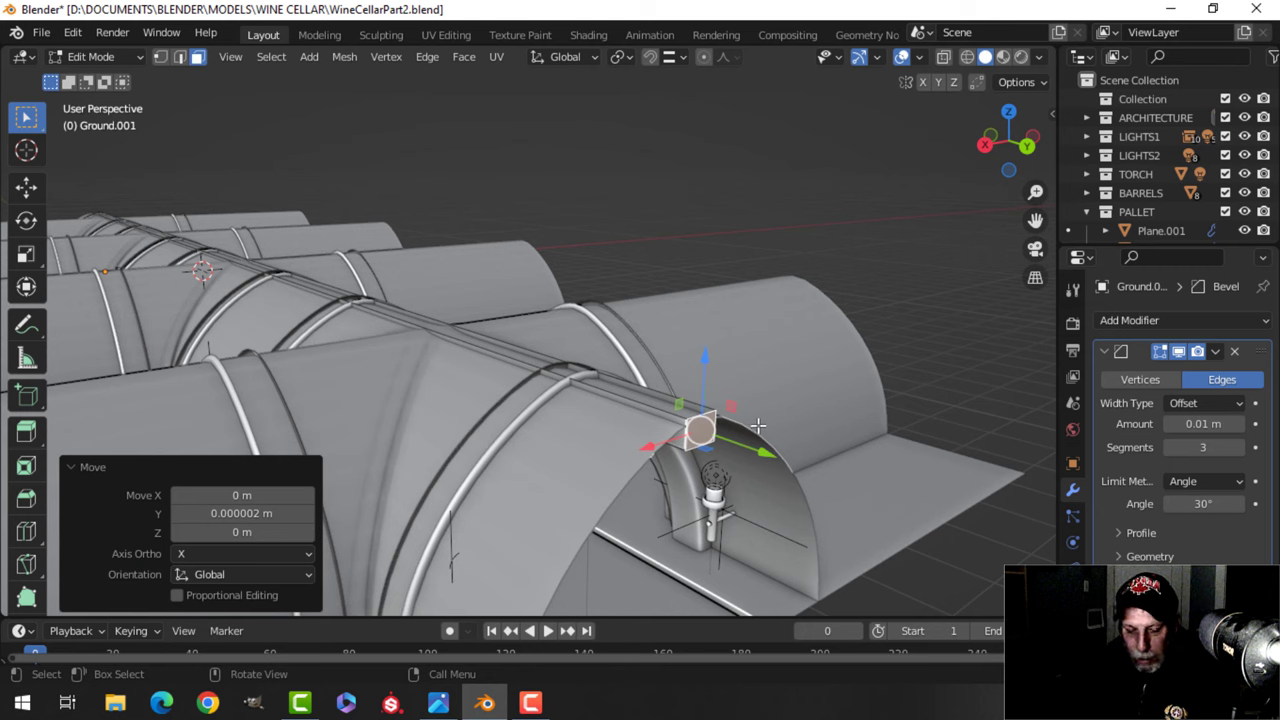
{"action": "key", "text": "x"}
{"action": "left_click", "coordinate": [759, 427]}
{"action": "middle_click_drag", "start_coordinate": [574, 440], "coordinate": [707, 419]}
{"action": "key", "text": "Tab"}
{"action": "scroll", "coordinate": [671, 408], "scroll_direction": "down", "scroll_amount": 5}
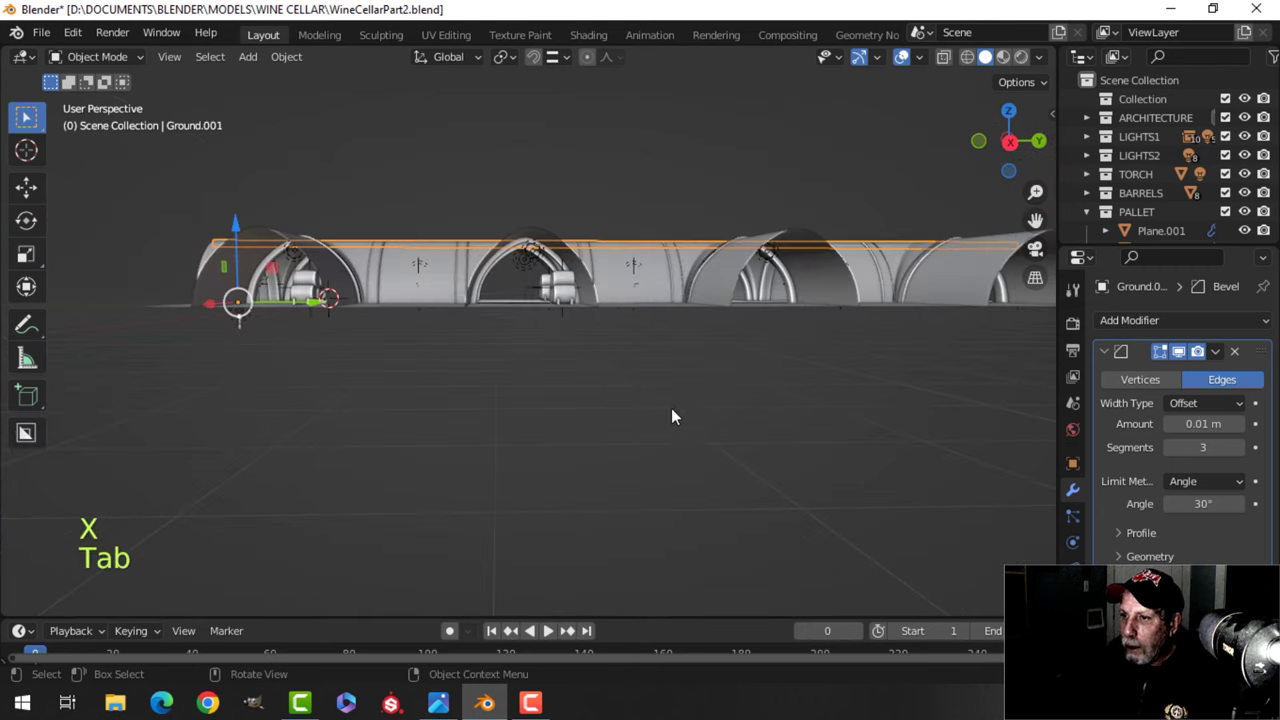
{"action": "key", "text": "alt+a"}
Examine how the ceiling beam runs along the corridor from inside the vault.
{"action": "middle_click_drag", "start_coordinate": [575, 352], "coordinate": [691, 380]}
{"action": "scroll", "coordinate": [700, 378], "scroll_direction": "up", "scroll_amount": 2}
{"action": "middle_click_drag", "start_coordinate": [842, 346], "coordinate": [673, 360], "text": "shift"}
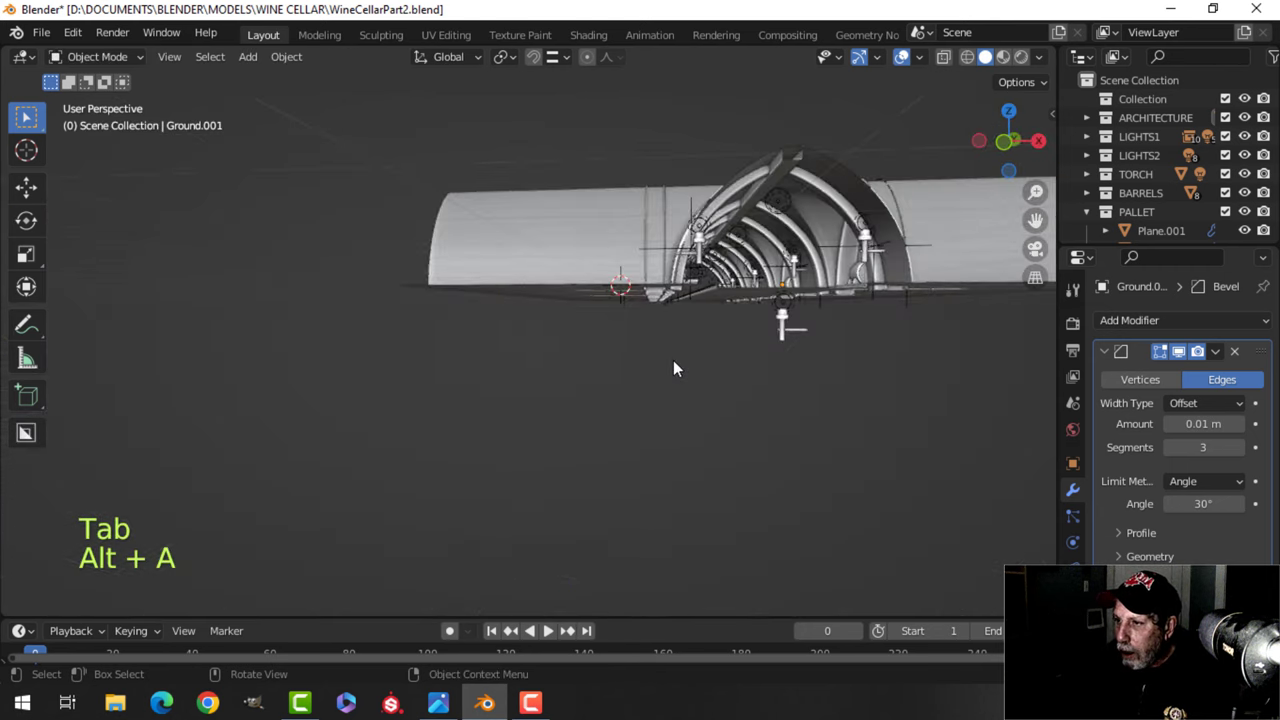
{"action": "scroll", "coordinate": [673, 360], "scroll_direction": "up", "scroll_amount": 3}
{"action": "middle_click_drag", "start_coordinate": [751, 317], "coordinate": [641, 358], "text": "shift"}
{"action": "scroll", "coordinate": [645, 353], "scroll_direction": "up", "scroll_amount": 3}
{"action": "scroll", "coordinate": [645, 348], "scroll_direction": "down", "scroll_amount": 5}
{"action": "scroll", "coordinate": [667, 350], "scroll_direction": "up", "scroll_amount": 4}
{"action": "scroll", "coordinate": [638, 365], "scroll_direction": "up", "scroll_amount": 2}
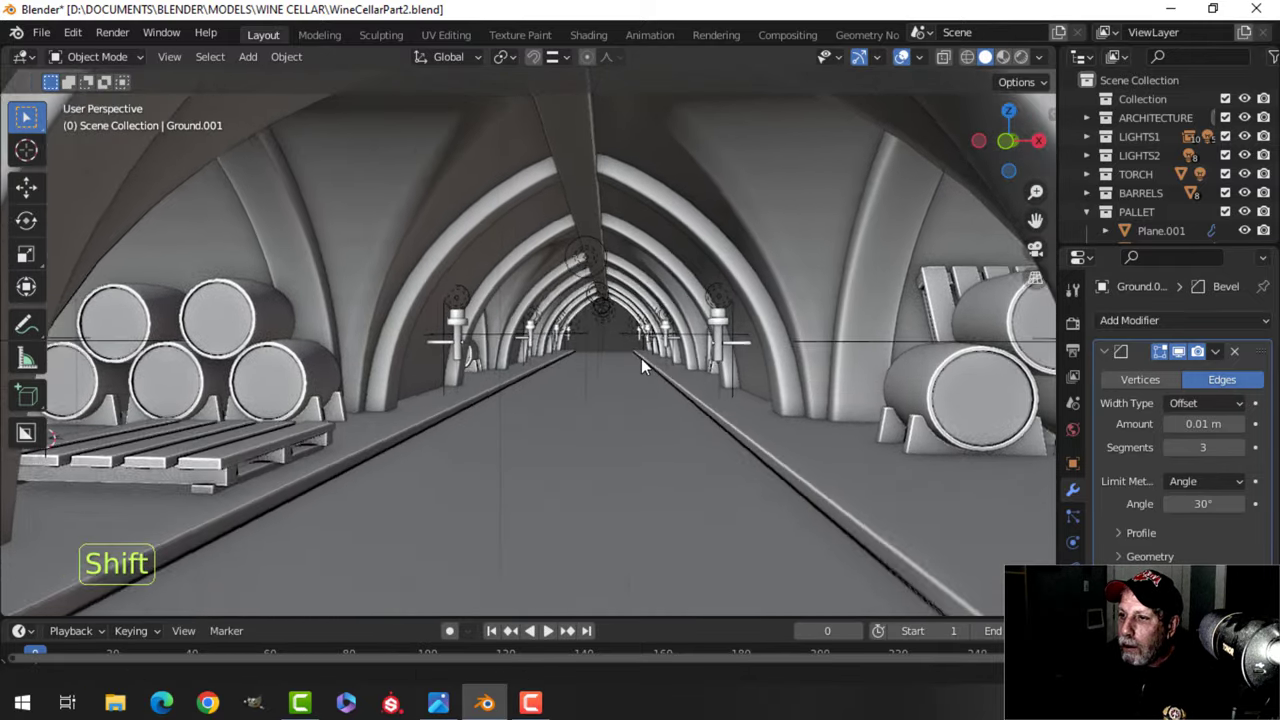
Select the ceiling beam and remove its Bevel modifier.
{"action": "scroll", "coordinate": [597, 276], "scroll_direction": "up", "scroll_amount": 4}
{"action": "middle_click_drag", "start_coordinate": [600, 283], "coordinate": [722, 277]}
{"action": "scroll", "coordinate": [596, 282], "scroll_direction": "down", "scroll_amount": 3}
{"action": "left_click", "coordinate": [722, 277]}
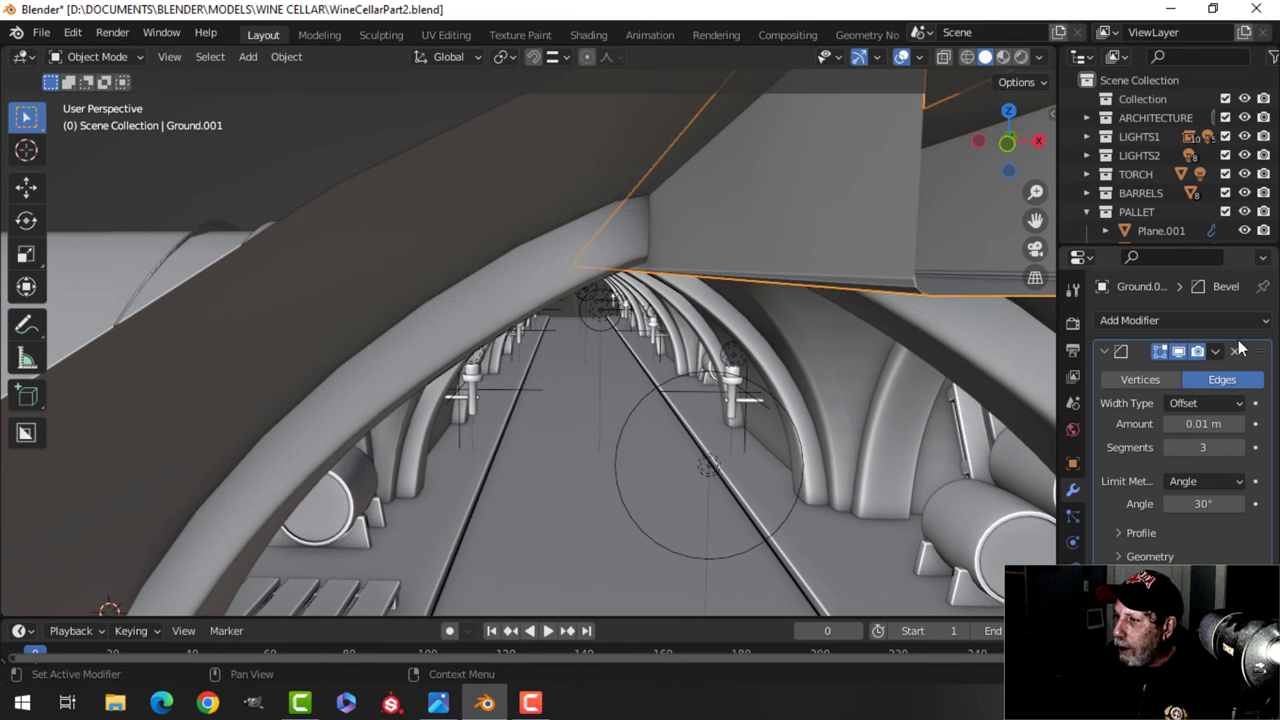
{"action": "left_click", "coordinate": [1234, 351]}
Bevel the beam's two long bottom edges with a width of 0.00722 m and 2 segments.
{"action": "key", "text": "Tab"}
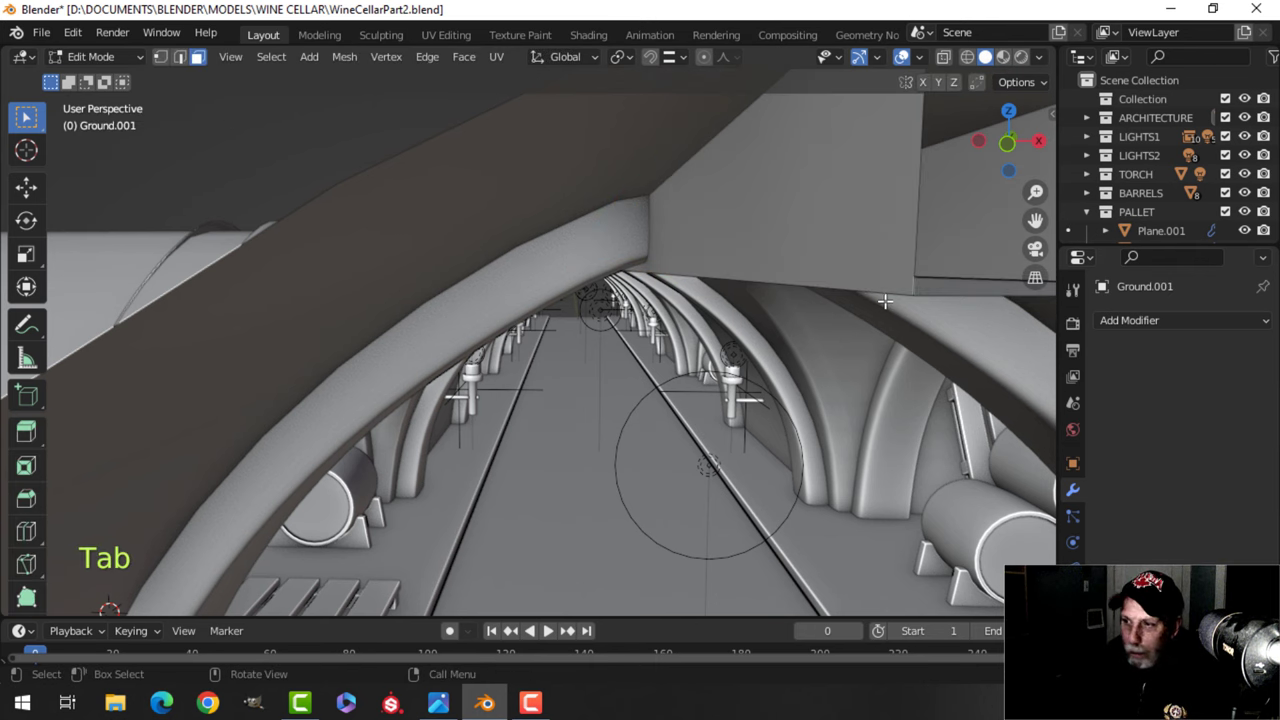
{"action": "key", "text": "2"}
{"action": "scroll", "coordinate": [847, 316], "scroll_direction": "up", "scroll_amount": 5}
{"action": "scroll", "coordinate": [847, 316], "scroll_direction": "down", "scroll_amount": 5}
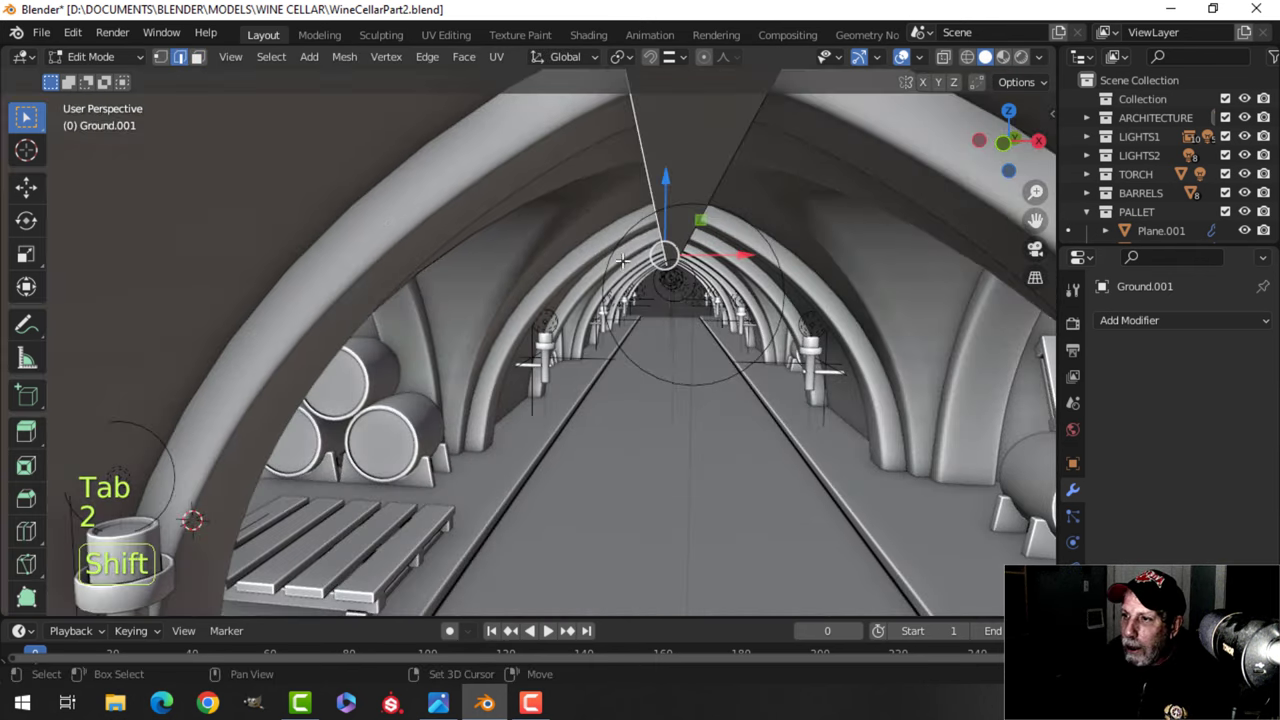
{"action": "left_click", "coordinate": [736, 148], "text": "shift"}
{"action": "middle_click_drag", "start_coordinate": [694, 150], "coordinate": [714, 229], "text": "shift"}
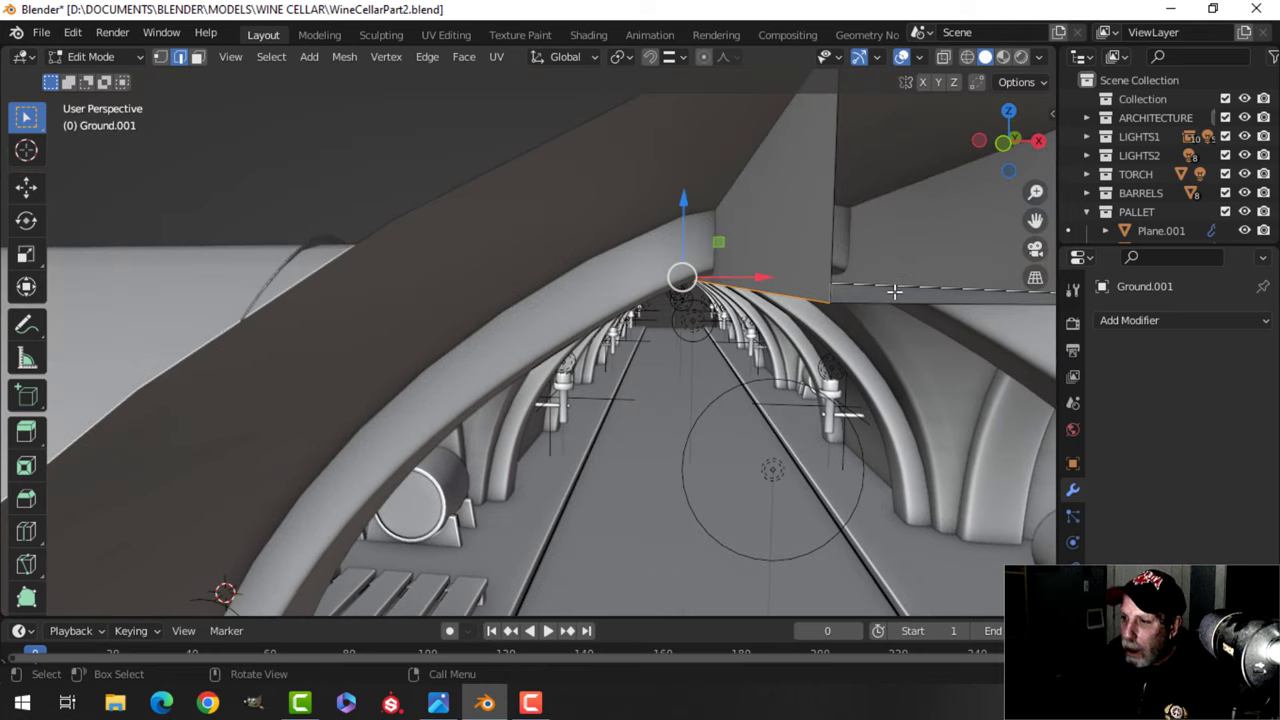
{"action": "key", "text": "ctrl+b"}
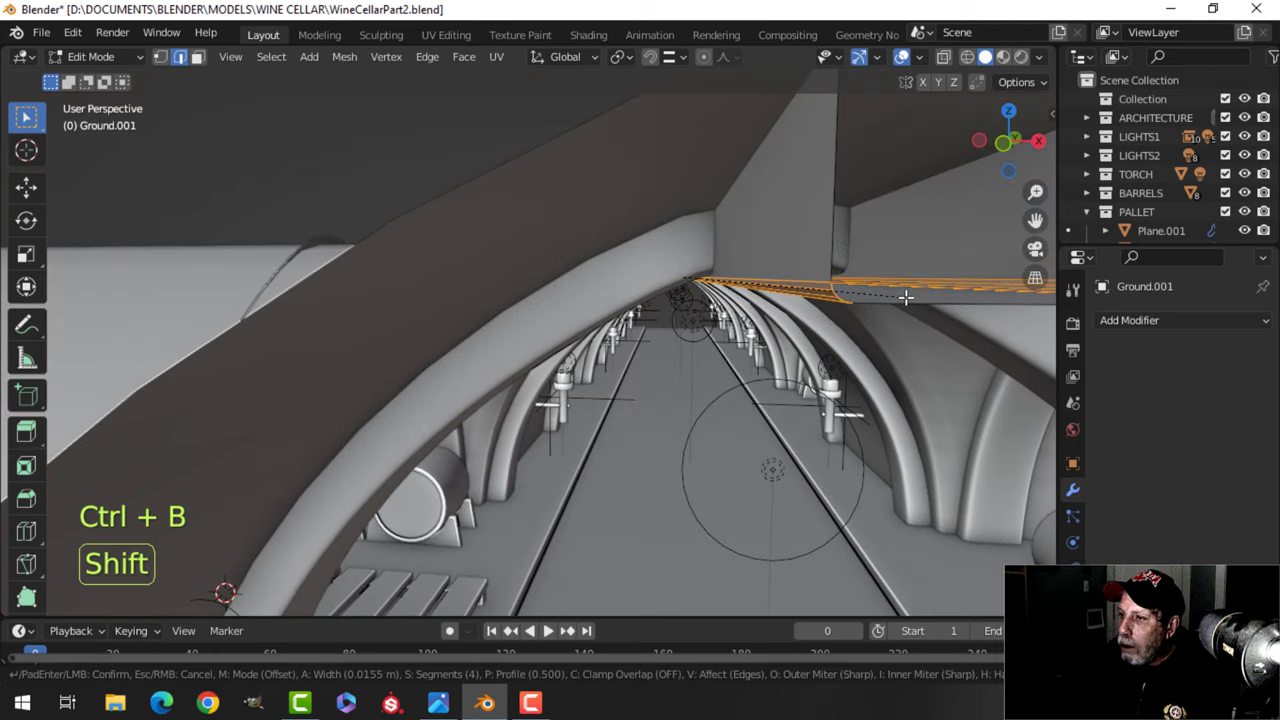
{"action": "scroll", "coordinate": [902, 297], "scroll_direction": "down", "scroll_amount": 3}
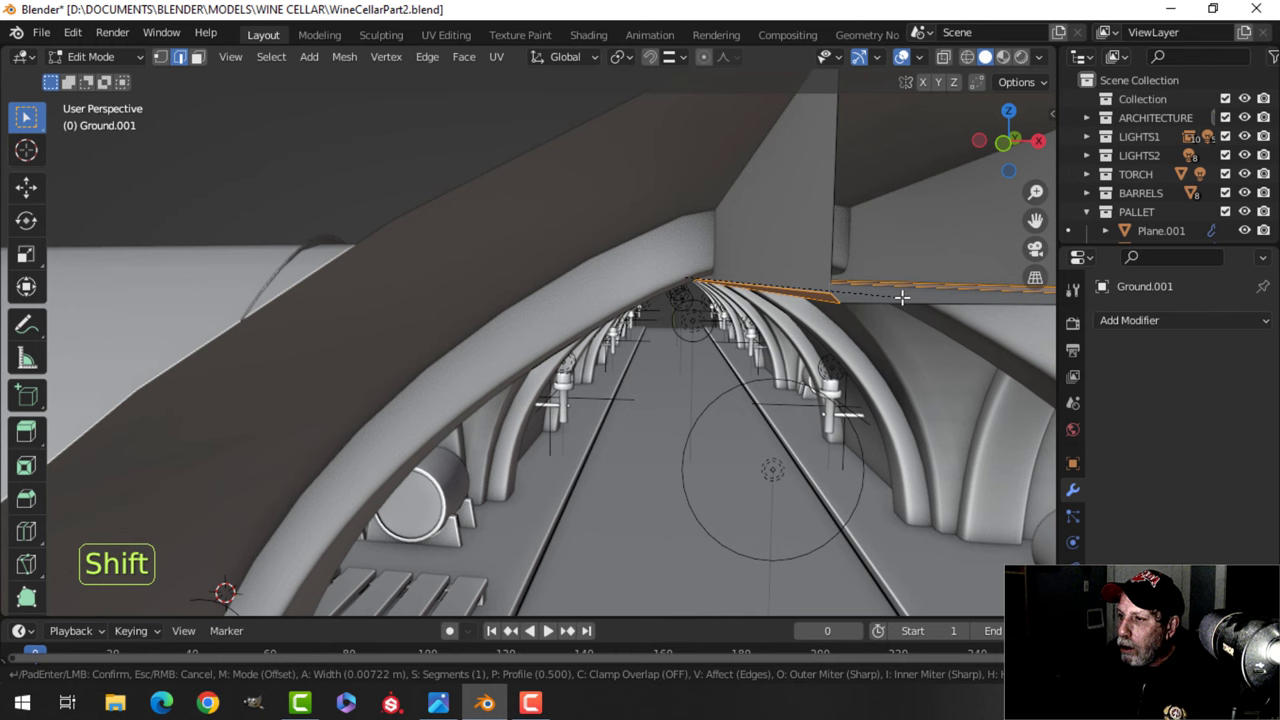
{"action": "left_click", "coordinate": [902, 297]}
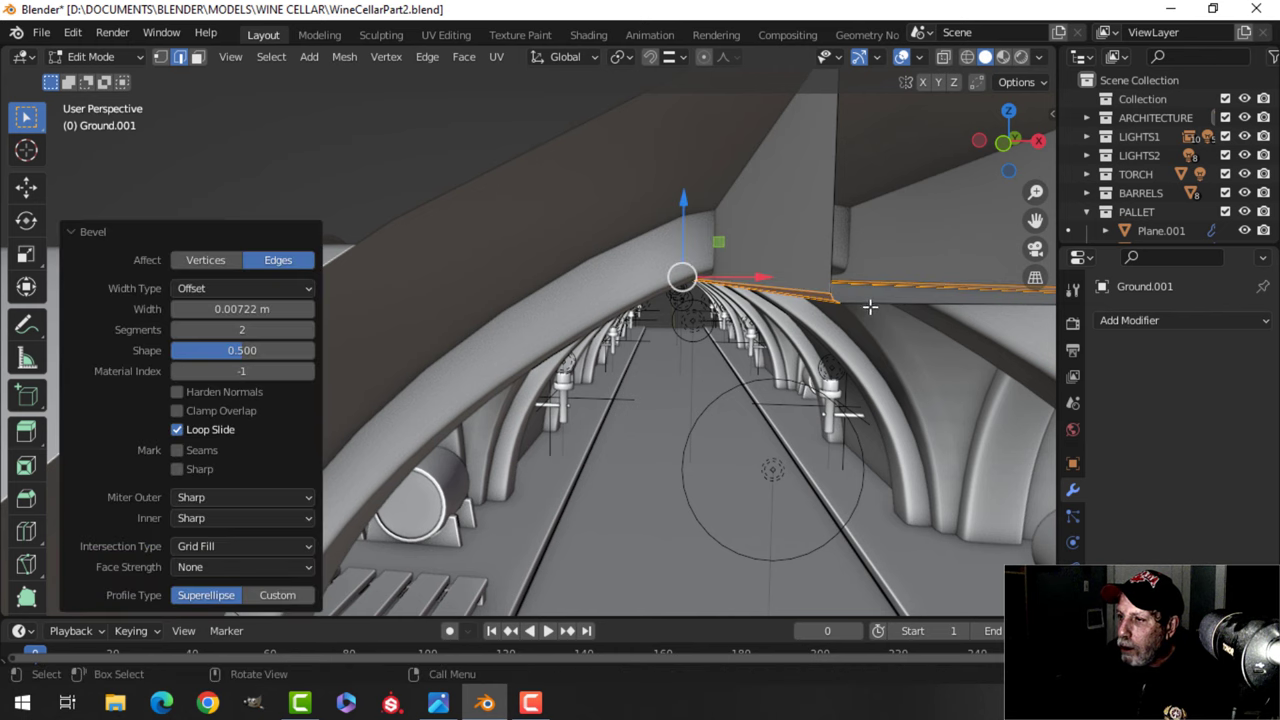
{"action": "key", "text": "alt+a"}
Shade the ceiling beam smooth in Object Mode, clear the selection and save the file.
{"action": "middle_click_drag", "start_coordinate": [846, 320], "coordinate": [815, 312]}
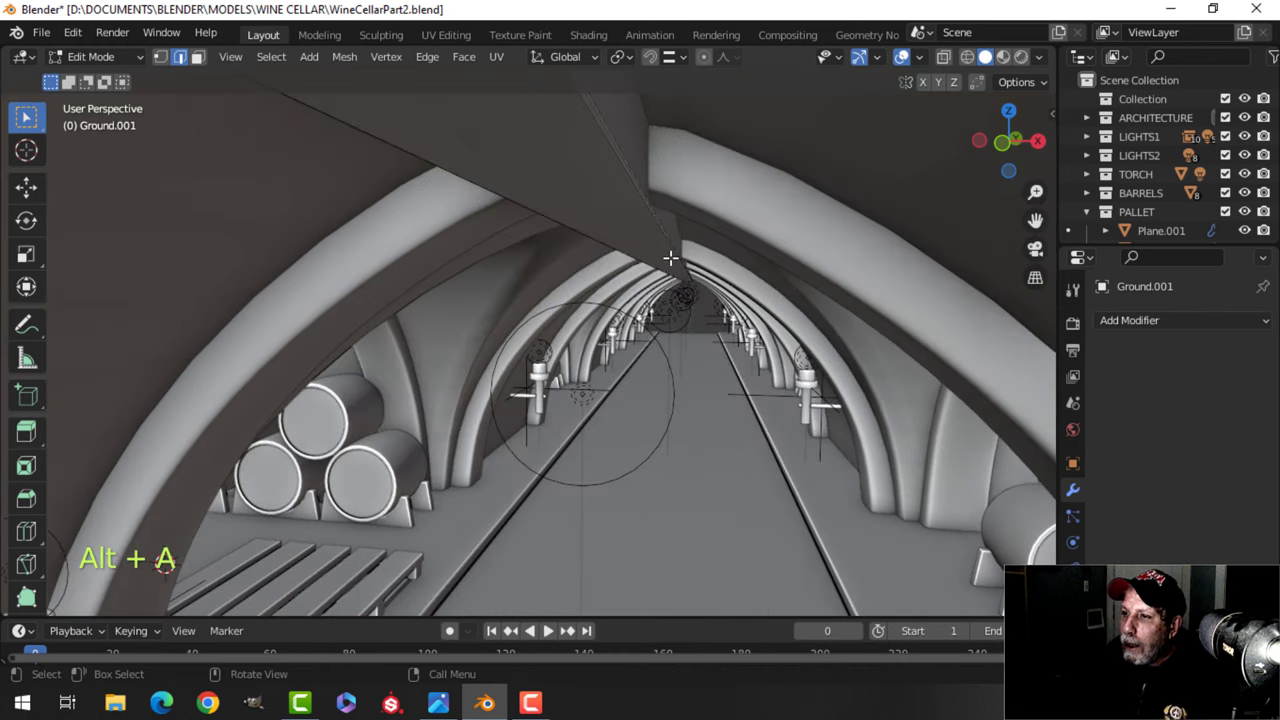
{"action": "key", "text": "Tab"}
{"action": "key", "text": "alt+a"}
{"action": "left_click", "coordinate": [590, 153]}
{"action": "right_click", "coordinate": [590, 153]}
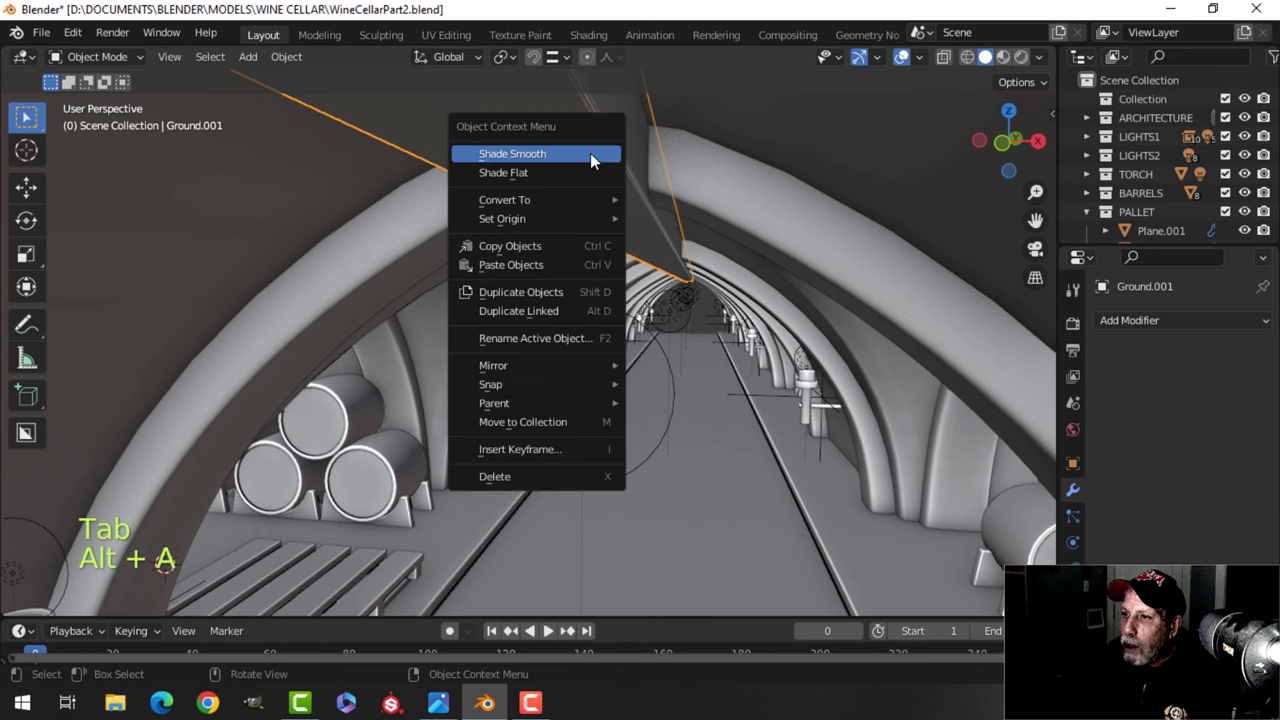
{"action": "left_click", "coordinate": [590, 153]}
{"action": "key", "text": "alt+a"}
{"action": "middle_click_drag", "start_coordinate": [623, 206], "coordinate": [595, 247]}
{"action": "scroll", "coordinate": [619, 222], "scroll_direction": "up", "scroll_amount": 4}
{"action": "key", "text": "ctrl+s"}
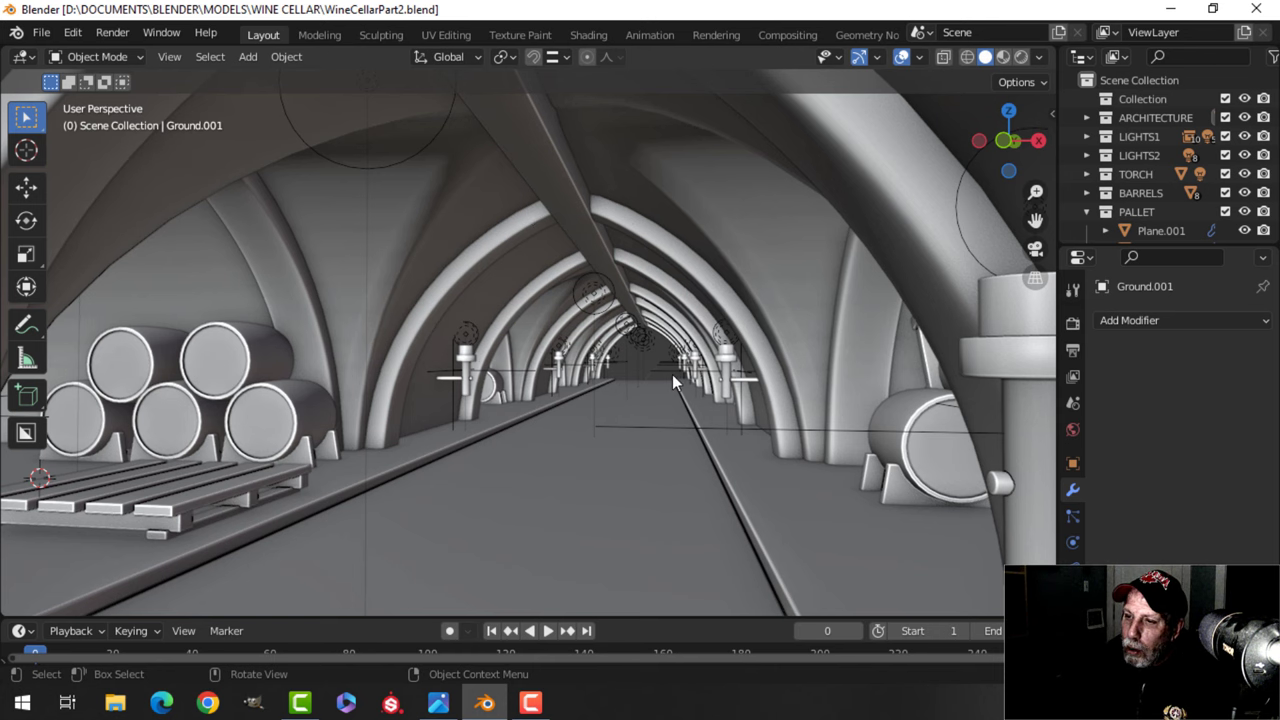
Delete the Ground object's central corridor floor face together with its adjoining curb faces.
{"action": "scroll", "coordinate": [673, 382], "scroll_direction": "down", "scroll_amount": 5}
{"action": "middle_click_drag", "start_coordinate": [673, 382], "coordinate": [517, 388], "text": "shift"}
{"action": "left_click", "coordinate": [560, 416]}
{"action": "key", "text": "Tab"}
{"action": "key", "text": "alt+a"}
{"action": "key", "text": "3"}
{"action": "left_click", "coordinate": [514, 380]}
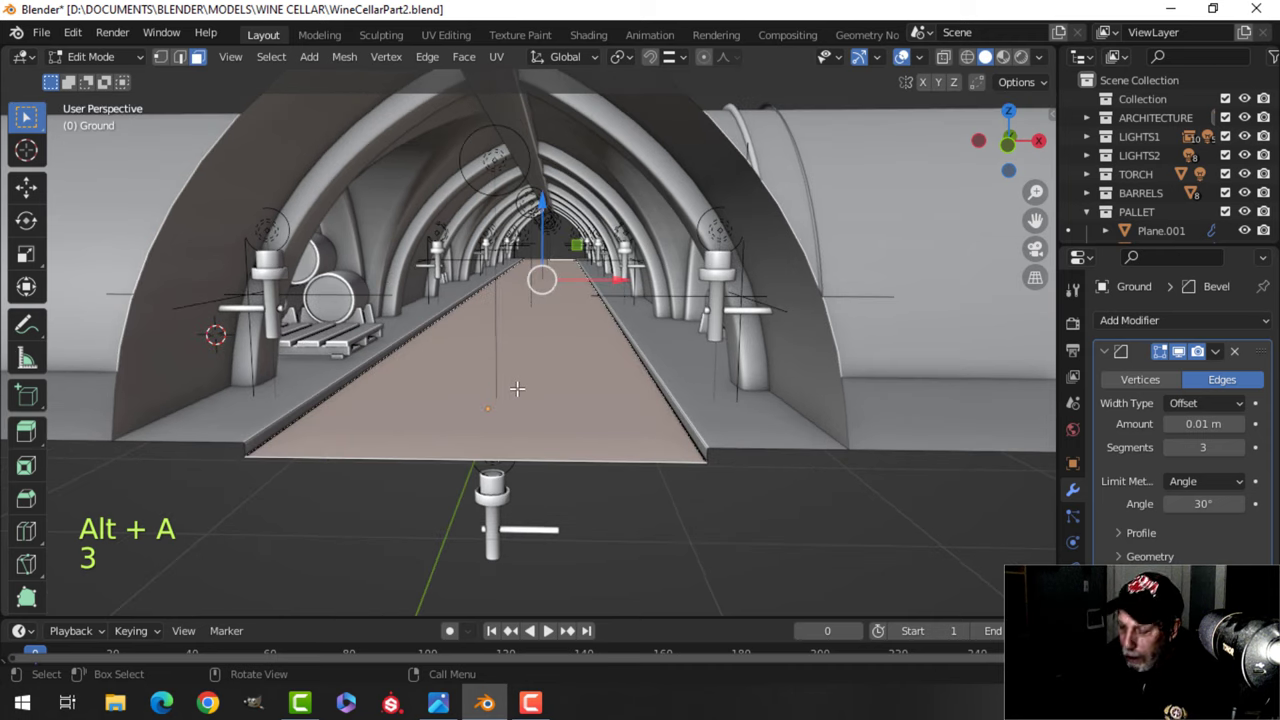
{"action": "key", "text": "ctrl+KP_Add"}
{"action": "key", "text": "x"}
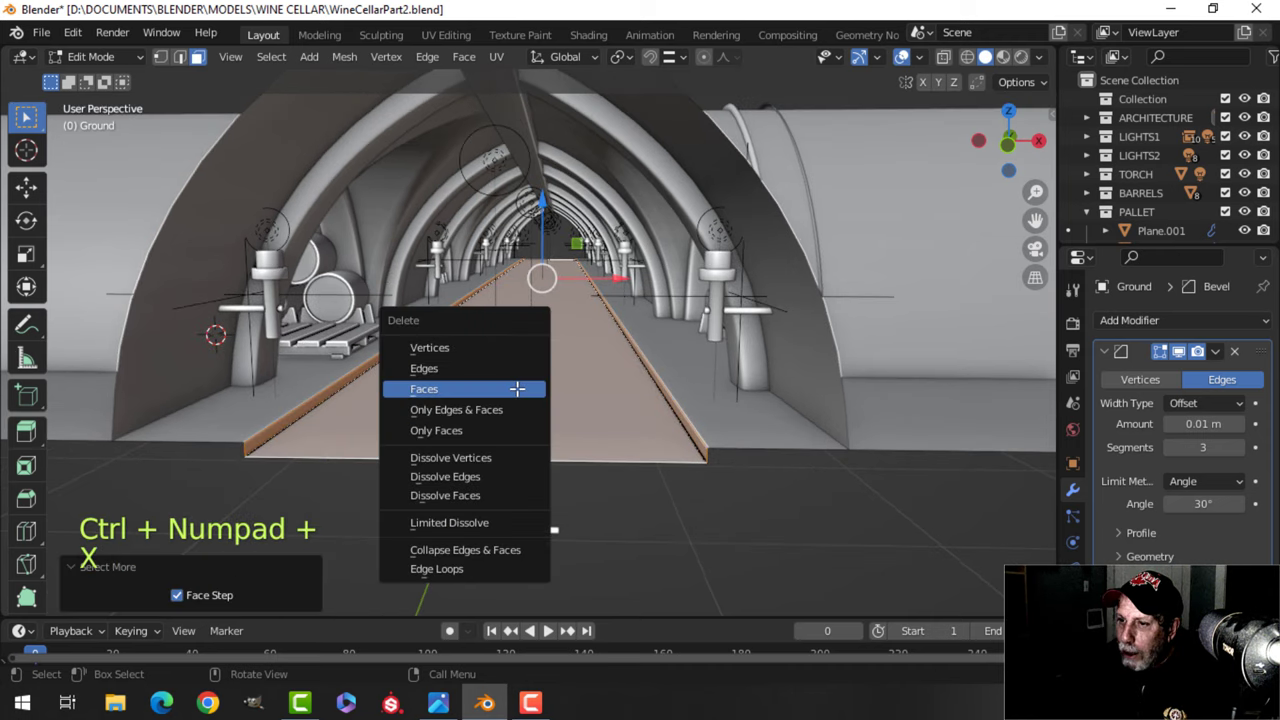
{"action": "left_click", "coordinate": [442, 394]}
Fill the gap between the two side floors' inner long edges with a new face.
{"action": "key", "text": "2"}
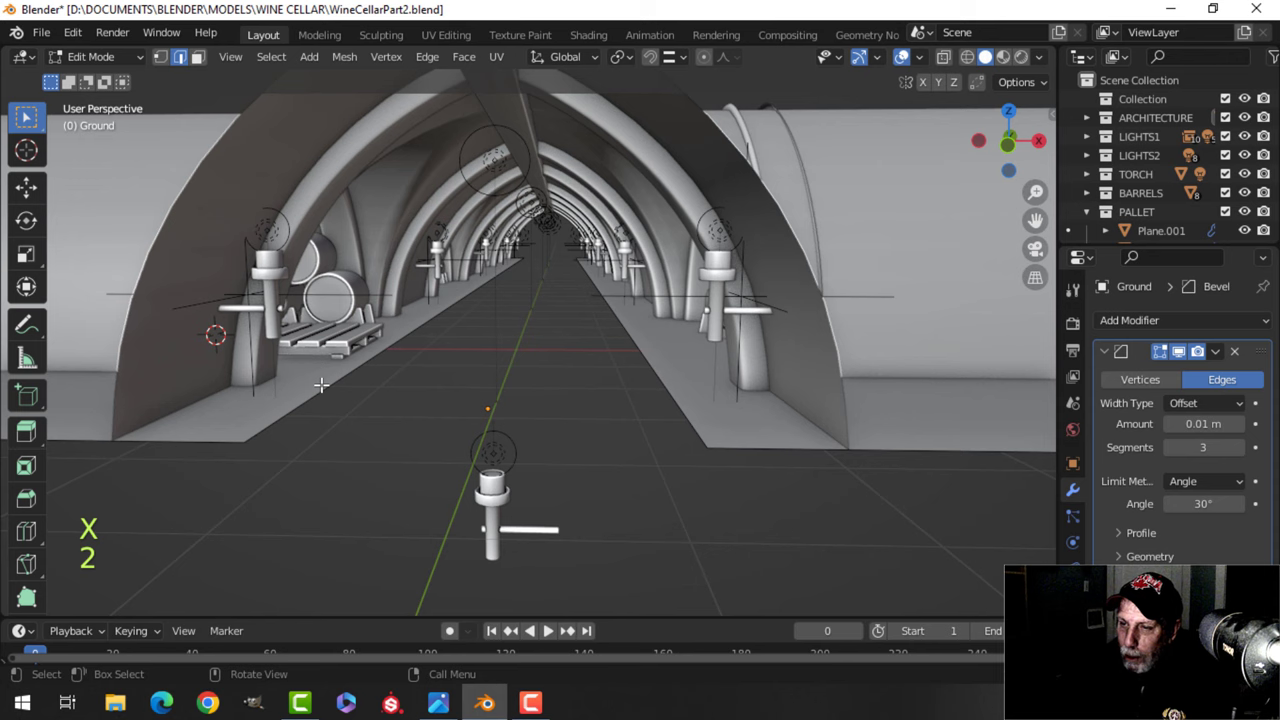
{"action": "left_click", "coordinate": [614, 387], "text": "alt+shift"}
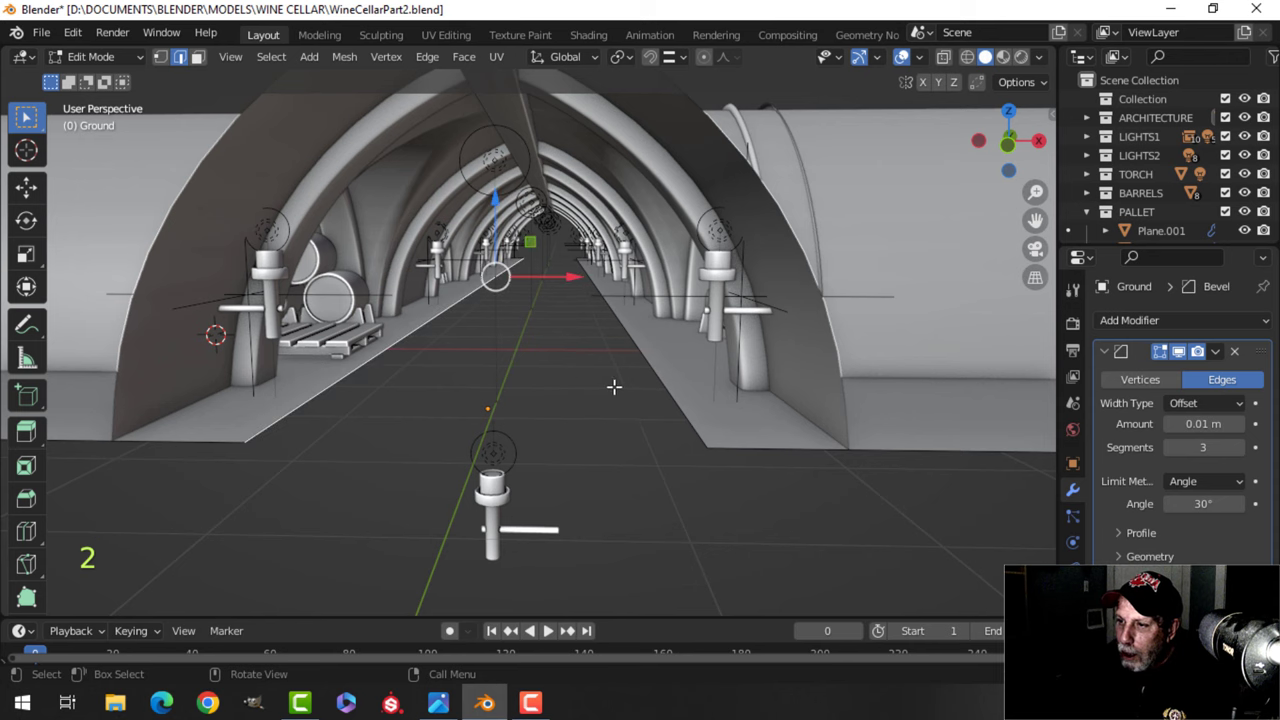
{"action": "left_click", "coordinate": [660, 357], "text": "alt+shift"}
{"action": "key", "text": "f"}
{"action": "key", "text": "alt+a"}
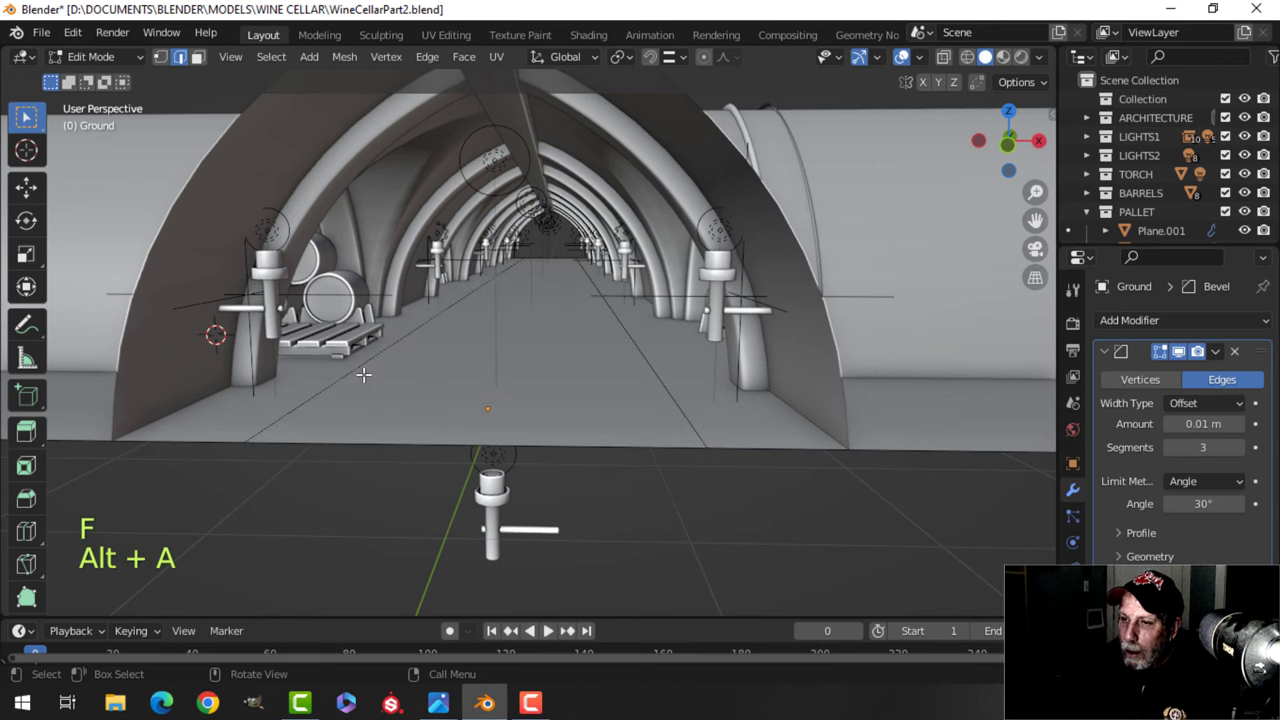
Dissolve the two long seam edges in the corridor floor and return to Object Mode with nothing selected.
{"action": "left_click", "coordinate": [362, 374], "text": "alt"}
{"action": "left_click", "coordinate": [648, 350], "text": "alt+shift"}
{"action": "key", "text": "x"}
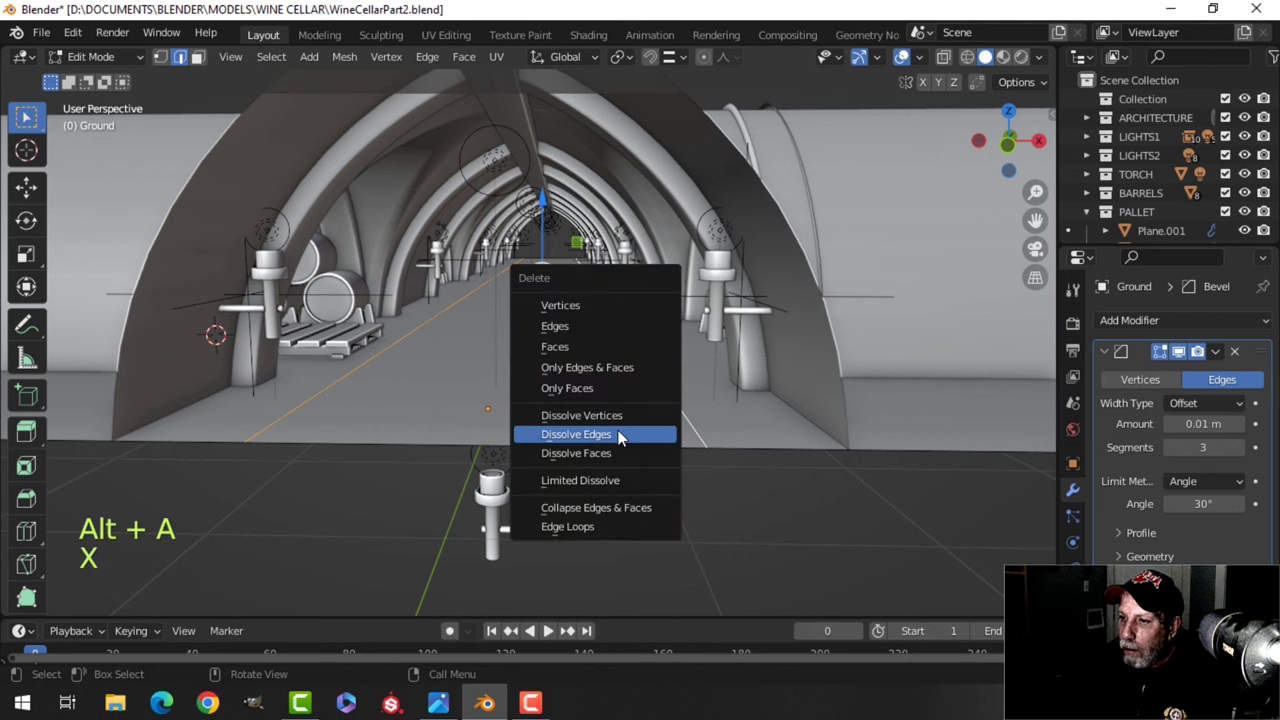
{"action": "left_click", "coordinate": [620, 434]}
{"action": "key", "text": "Tab"}
{"action": "key", "text": "alt+a"}
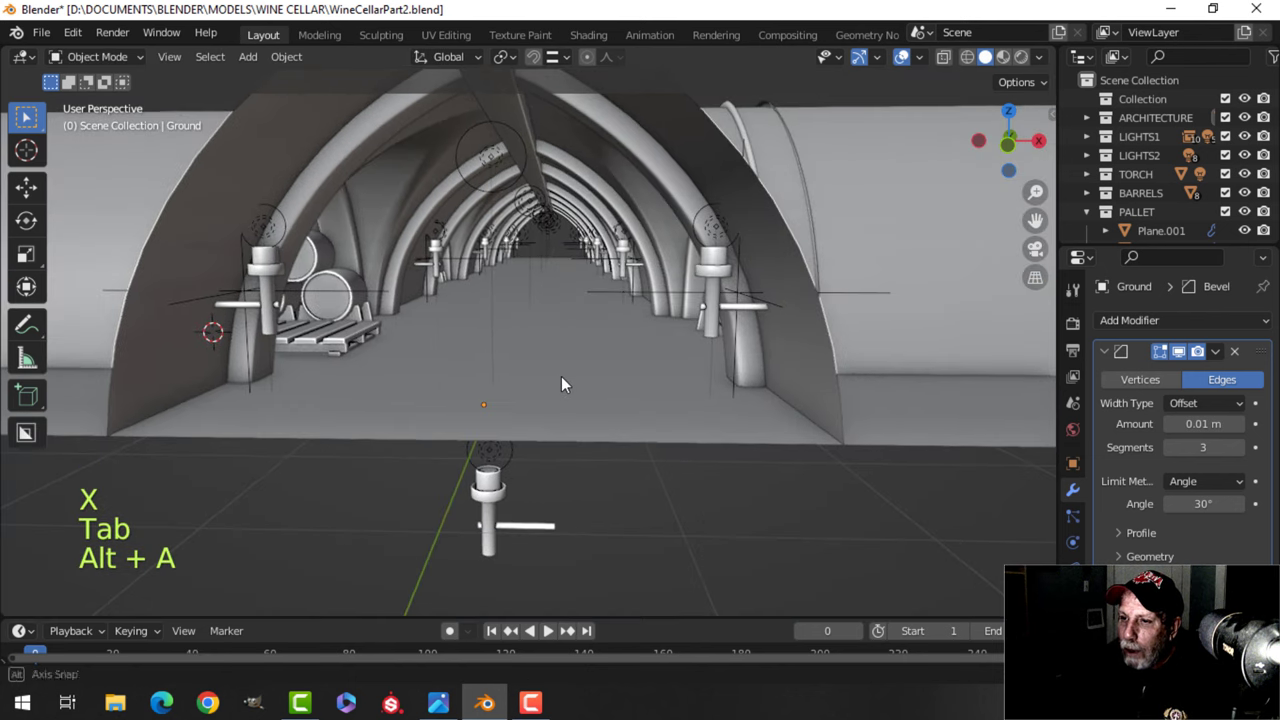
{"action": "scroll", "coordinate": [561, 376], "scroll_direction": "down", "scroll_amount": 1, "text": "shift"}
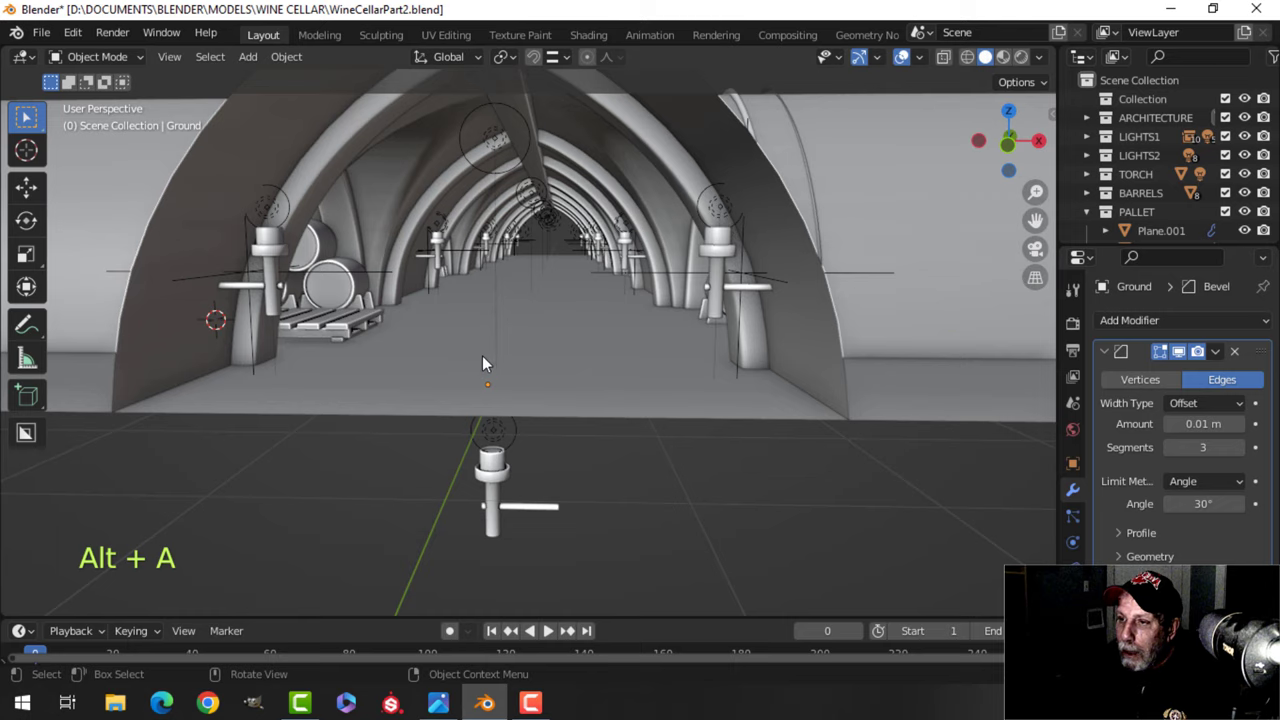
Check the face orientation of the cellar corridor and its new floor, and turn the Face Orientation overlay back off.
{"action": "scroll", "coordinate": [482, 354], "scroll_direction": "down", "scroll_amount": 3}
{"action": "scroll", "coordinate": [482, 352], "scroll_direction": "up", "scroll_amount": 3}
{"action": "middle_click_drag", "start_coordinate": [482, 352], "coordinate": [442, 397], "text": "shift"}
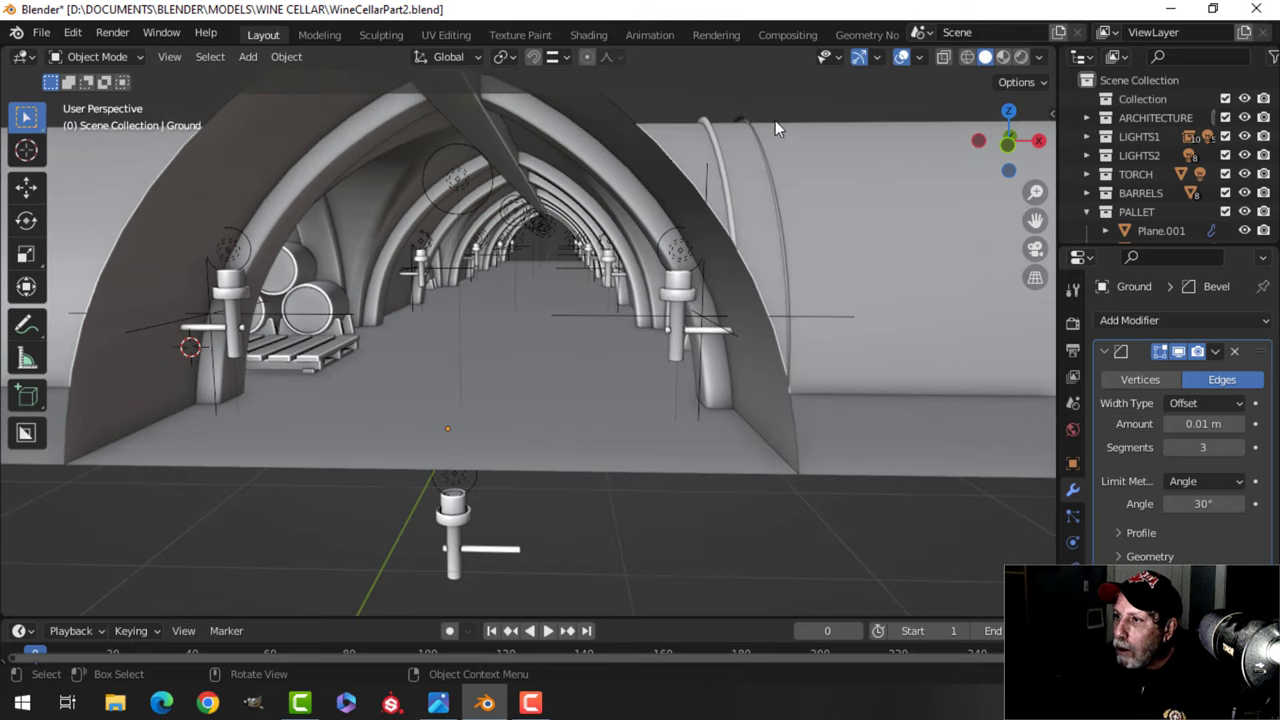
{"action": "left_click", "coordinate": [917, 60]}
{"action": "left_click", "coordinate": [835, 400]}
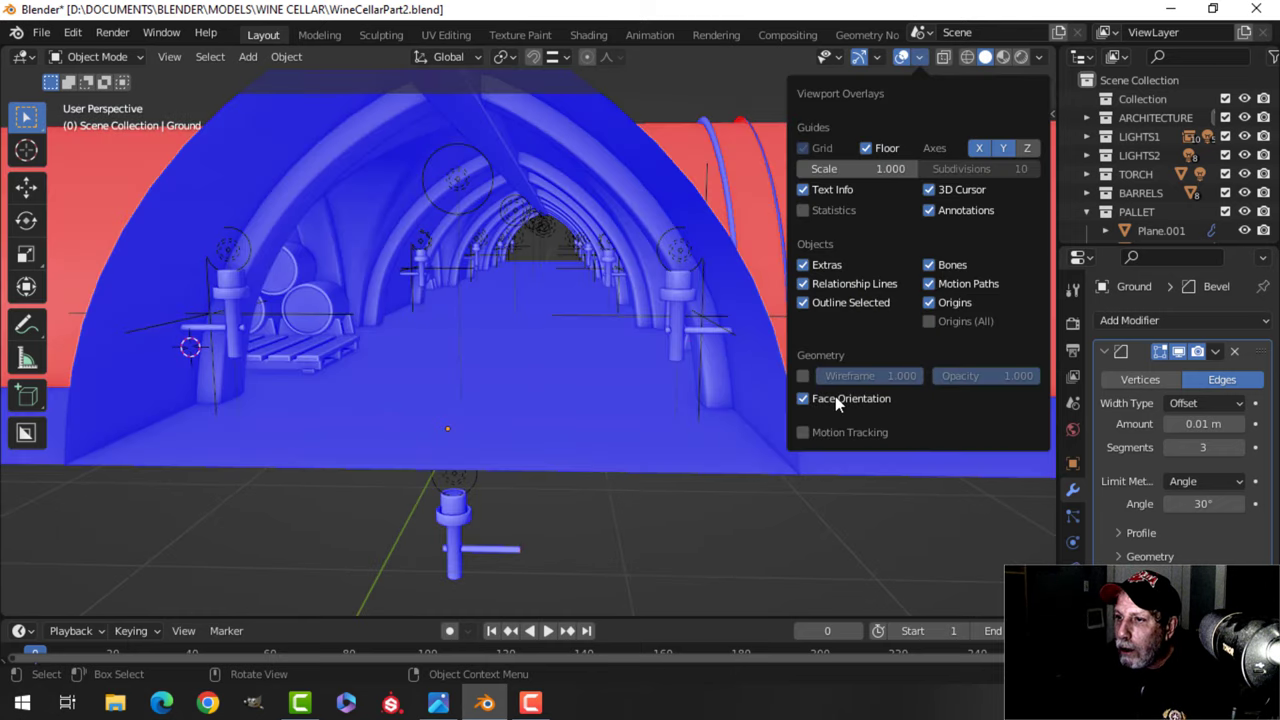
{"action": "left_click", "coordinate": [835, 398]}
{"action": "scroll", "coordinate": [576, 352], "scroll_direction": "up", "scroll_amount": 5}
{"action": "scroll", "coordinate": [583, 350], "scroll_direction": "up", "scroll_amount": 2, "text": "shift"}
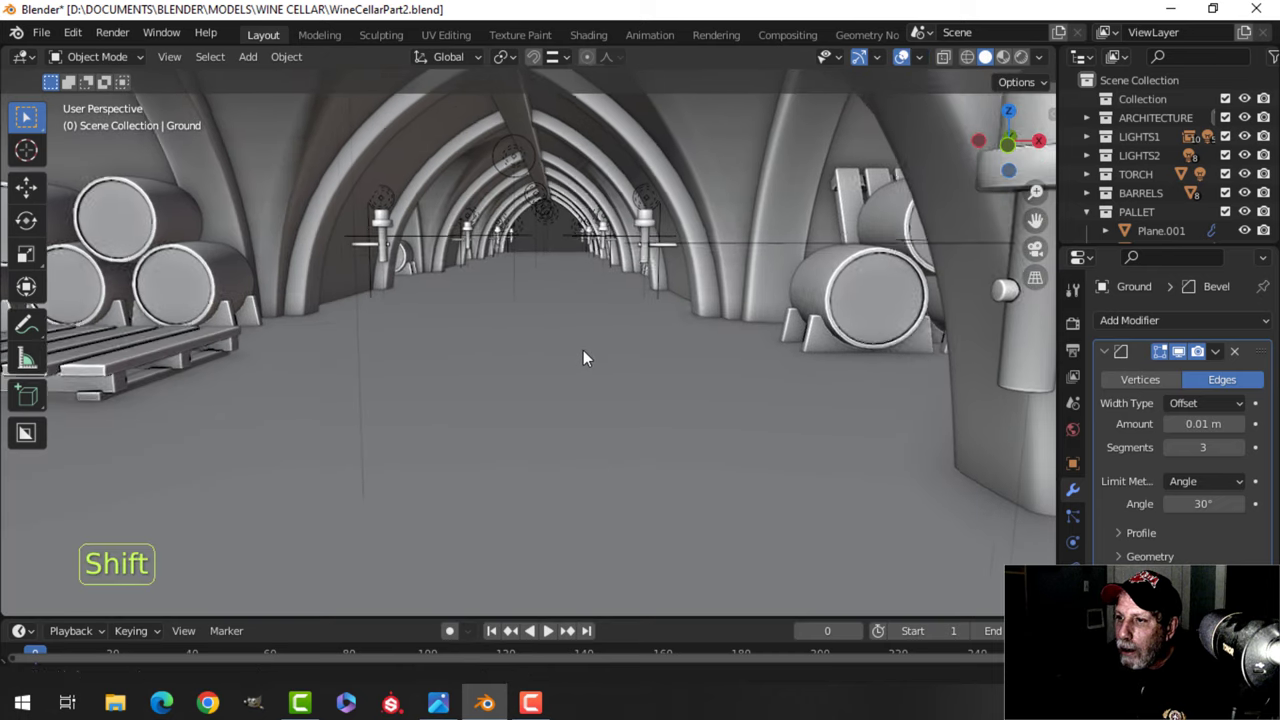
{"action": "scroll", "coordinate": [582, 349], "scroll_direction": "down", "scroll_amount": 5}
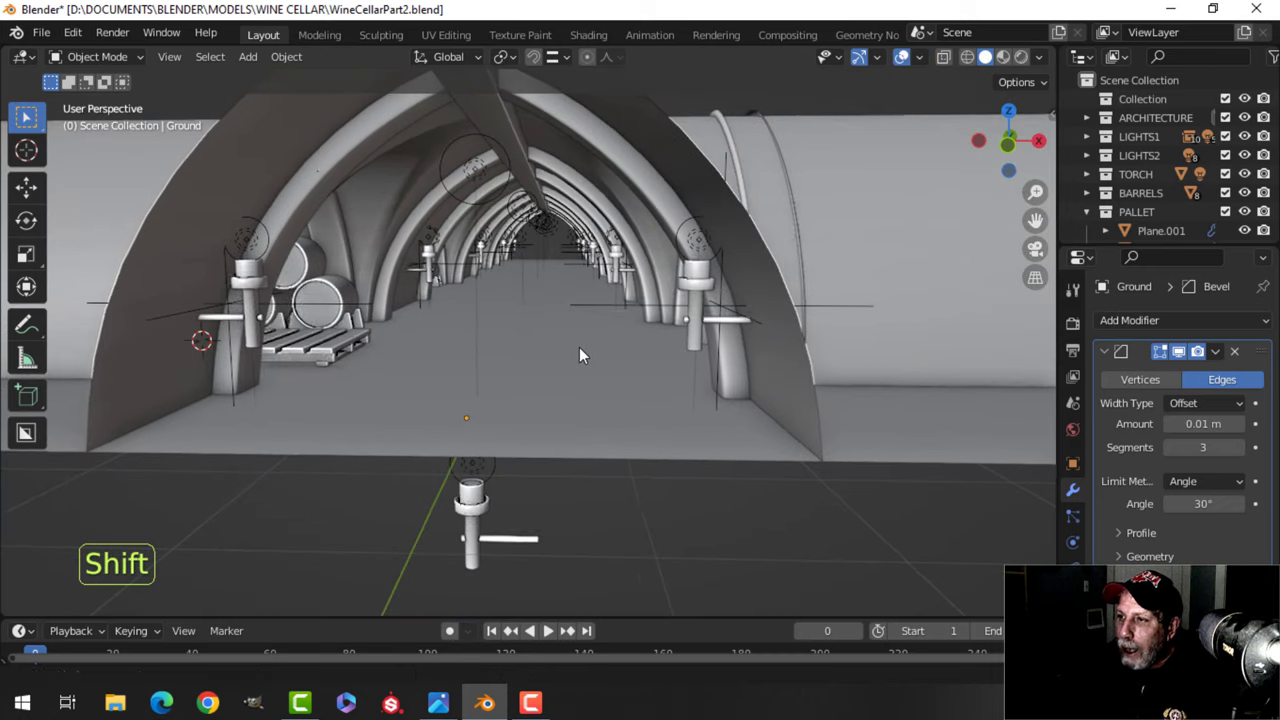
Switch the viewport to Material Preview and examine the tiled floor, barrels and arches along the corridor.
{"action": "left_click", "coordinate": [1003, 56]}
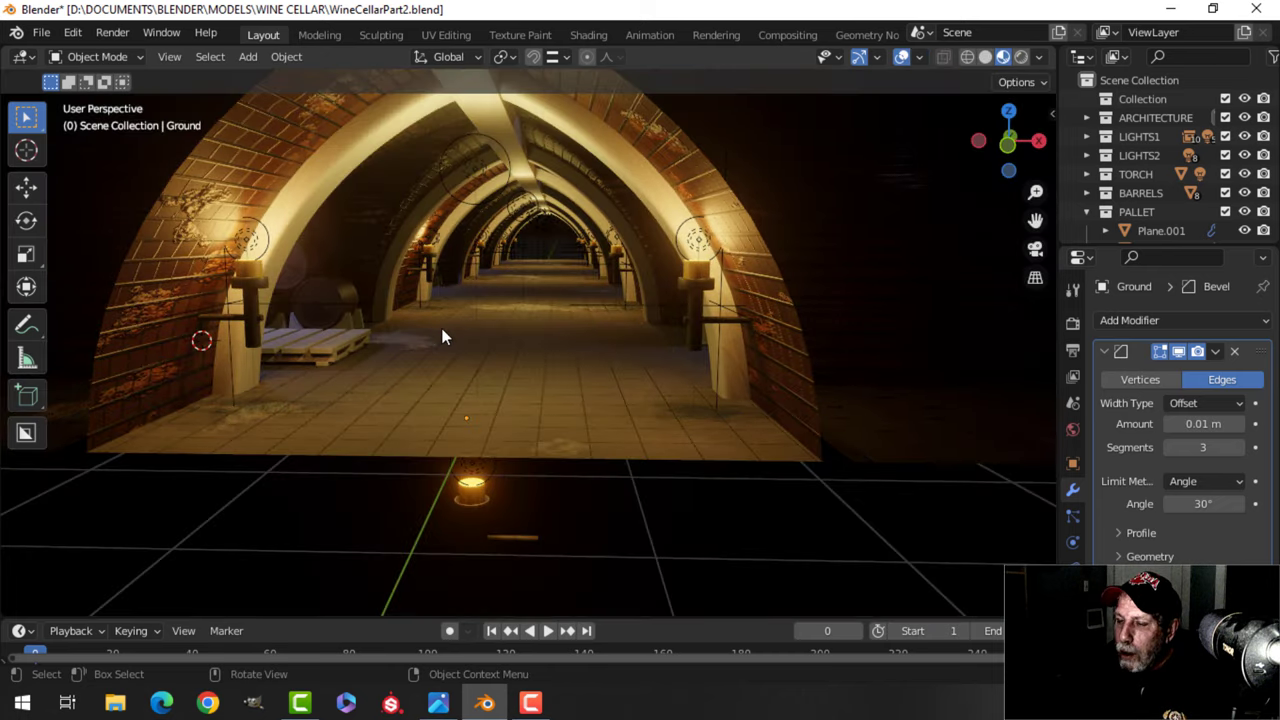
{"action": "scroll", "coordinate": [456, 334], "scroll_direction": "up", "scroll_amount": 4}
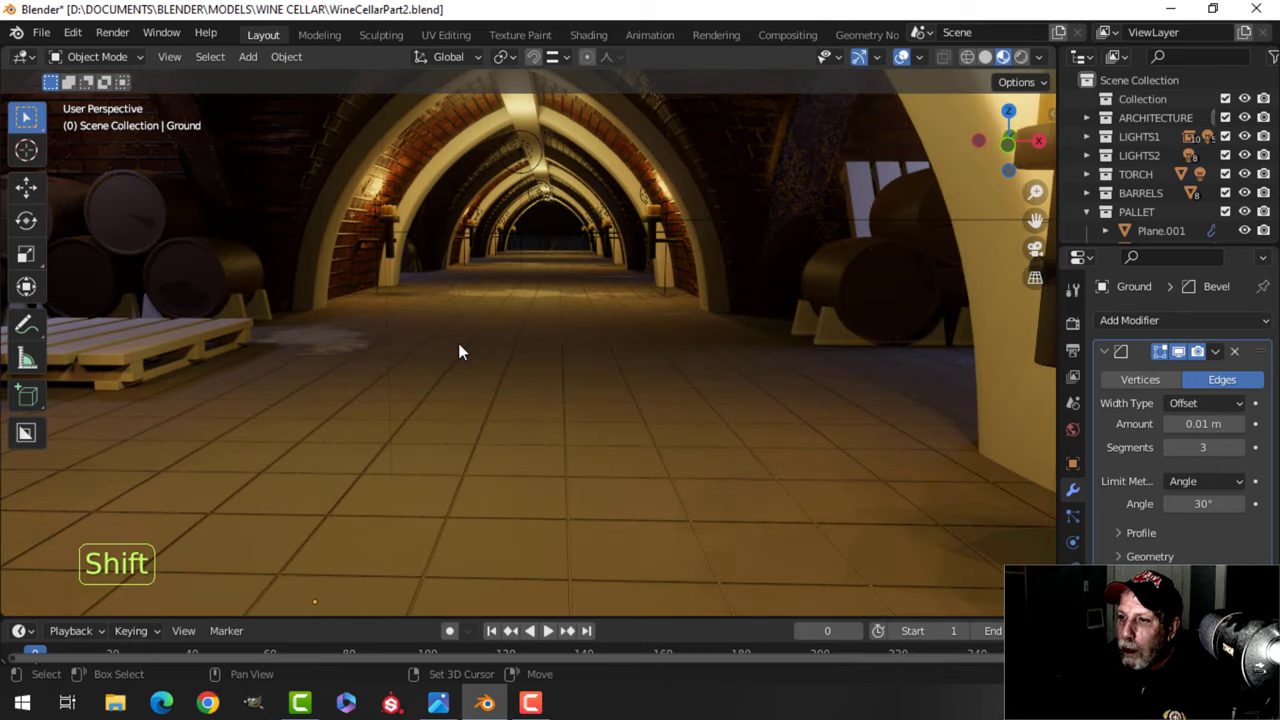
{"action": "scroll", "coordinate": [460, 346], "scroll_direction": "up", "scroll_amount": 2, "text": "shift"}
{"action": "scroll", "coordinate": [463, 350], "scroll_direction": "up", "scroll_amount": 3, "text": "shift"}
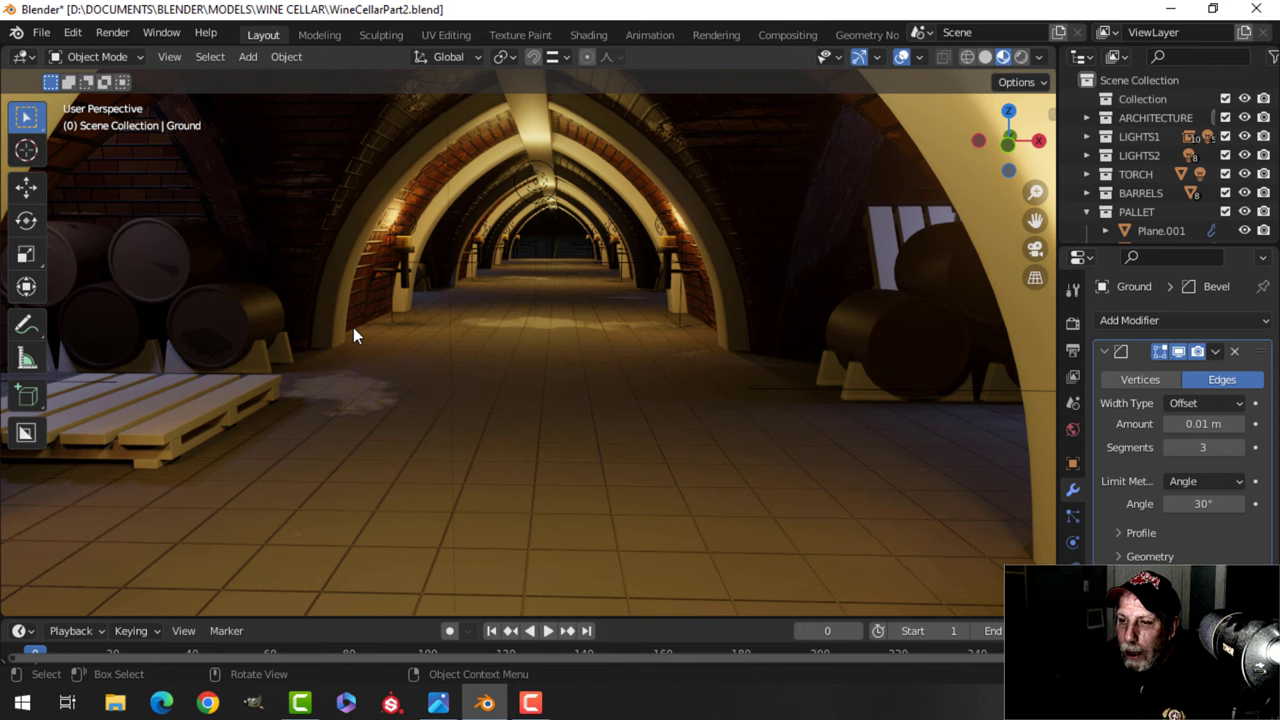
{"action": "middle_click_drag", "start_coordinate": [468, 356], "coordinate": [518, 347]}
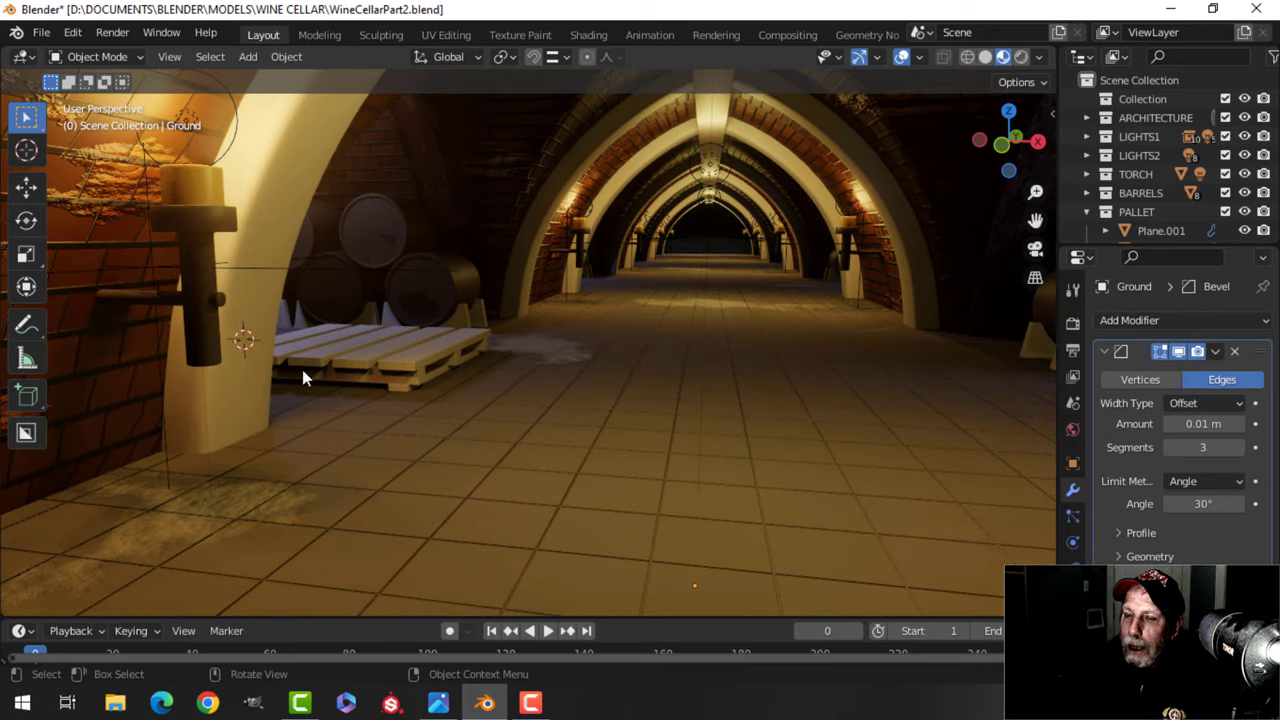
{"action": "middle_click_drag", "start_coordinate": [650, 328], "coordinate": [553, 352], "text": "shift"}
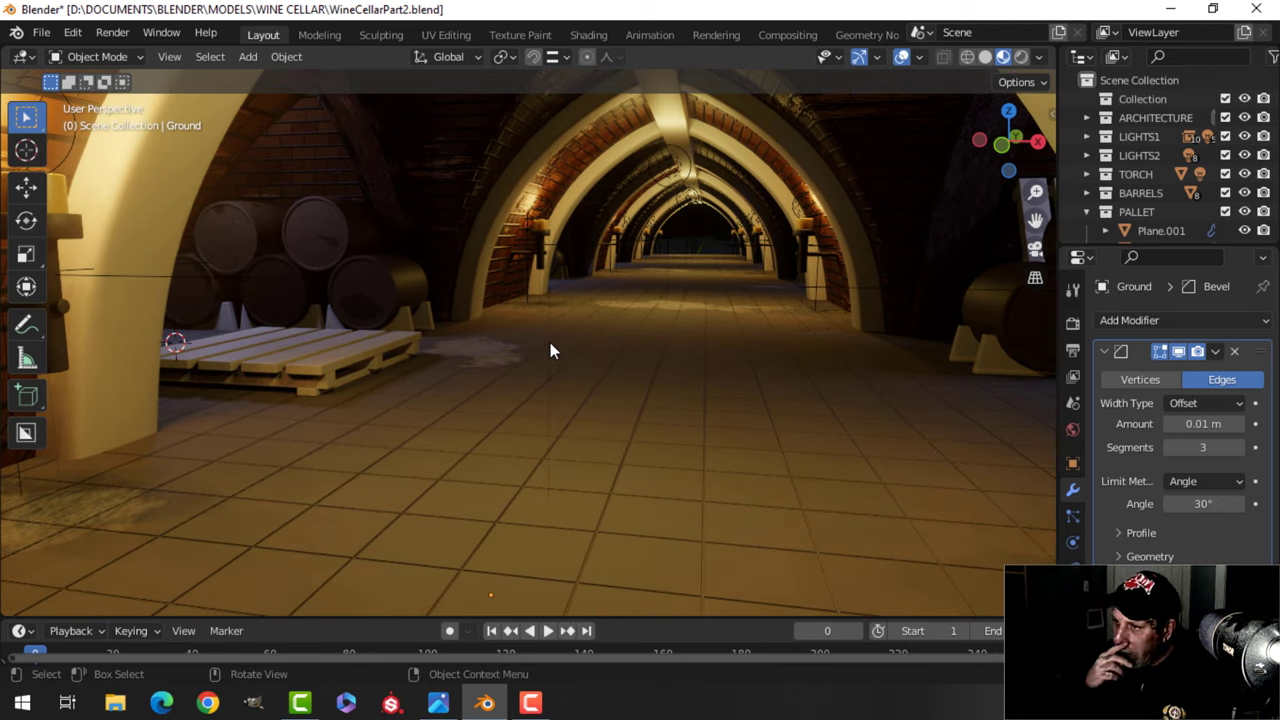
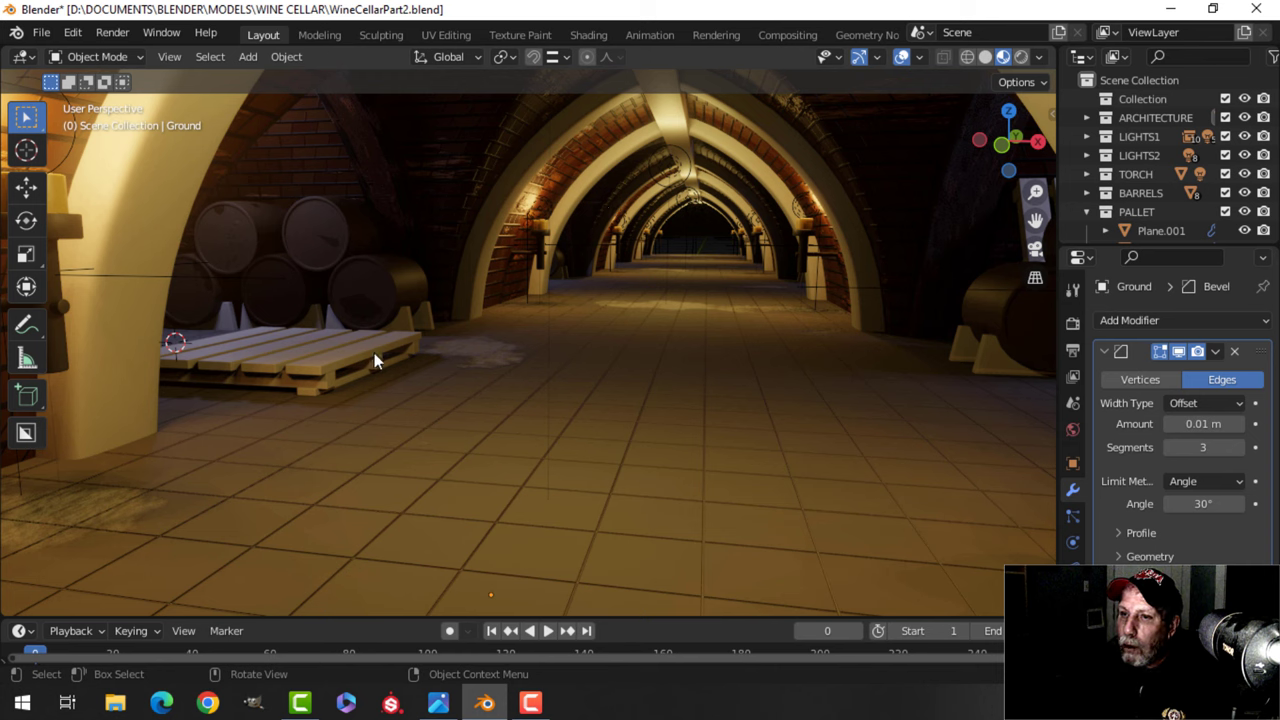
Return the viewport to solid shading and select the Ground object.
{"action": "left_click", "coordinate": [985, 58]}
{"action": "scroll", "coordinate": [640, 340], "scroll_direction": "down", "scroll_amount": 5}
{"action": "middle_click_drag", "start_coordinate": [540, 400], "coordinate": [480, 340], "text": "shift"}
{"action": "scroll", "coordinate": [400, 350], "scroll_direction": "up", "scroll_amount": 3}
{"action": "mouse_move", "coordinate": [300, 380]}
{"action": "middle_mouse_down", "text": "shift"}
{"action": "mouse_move", "coordinate": [341, 329]}
{"action": "mouse_move", "coordinate": [303, 377]}
{"action": "middle_mouse_up", "text": "shift"}
{"action": "left_click", "coordinate": [303, 377]}
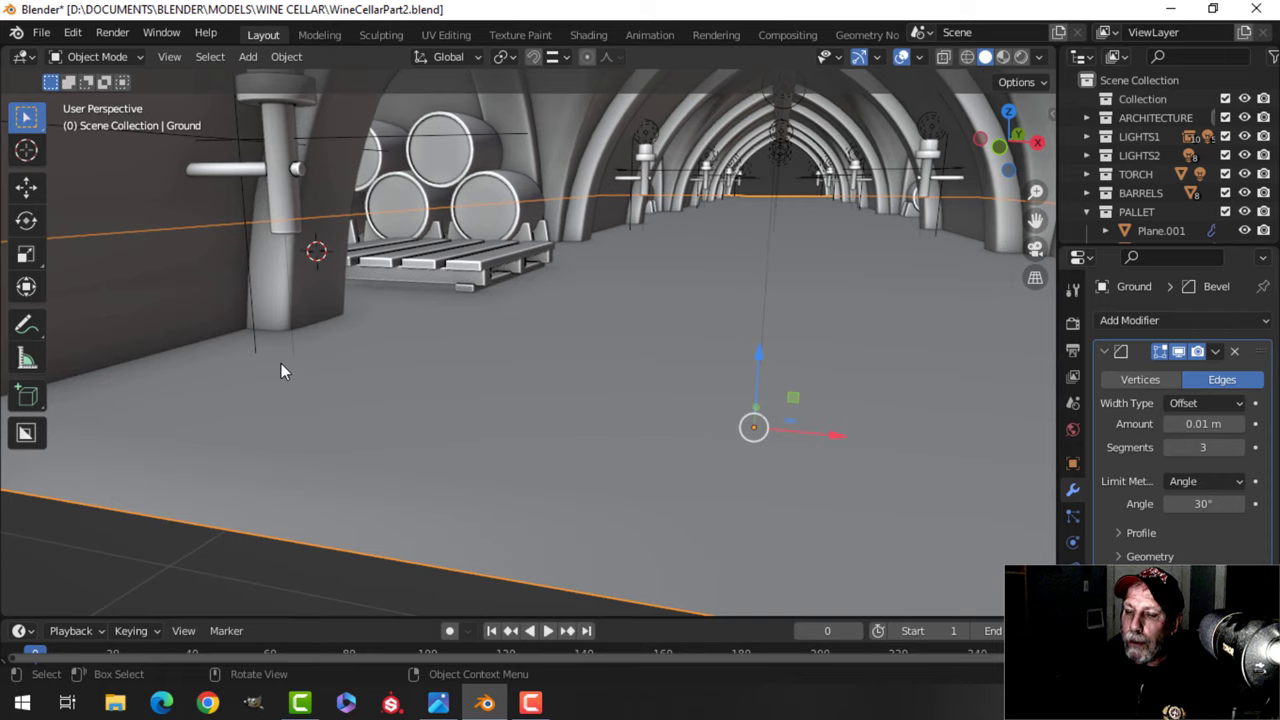
{"action": "scroll", "coordinate": [281, 363], "scroll_direction": "down", "scroll_amount": 5}
{"action": "middle_click_drag", "start_coordinate": [388, 369], "coordinate": [353, 366], "text": "shift"}
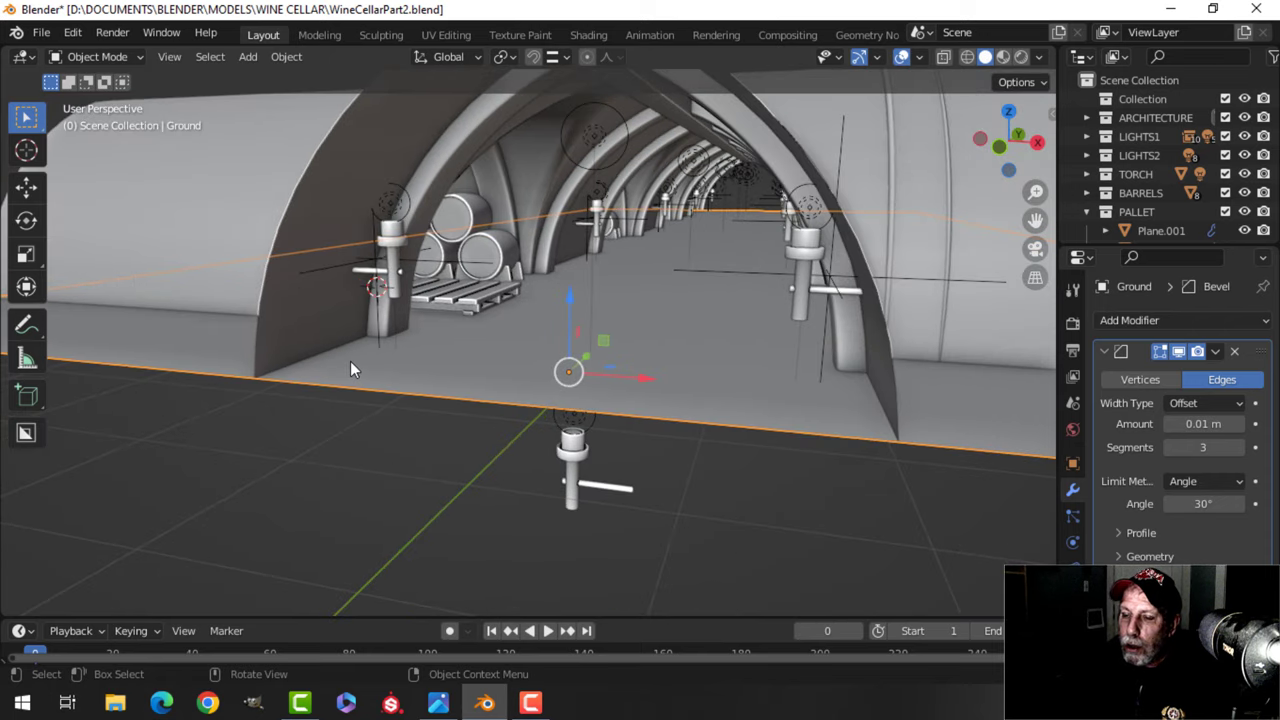
Try duplicating the Ground's front edge, raising the copy about 0.39 m and scaling it to 0.188.
{"action": "key", "text": "Tab"}
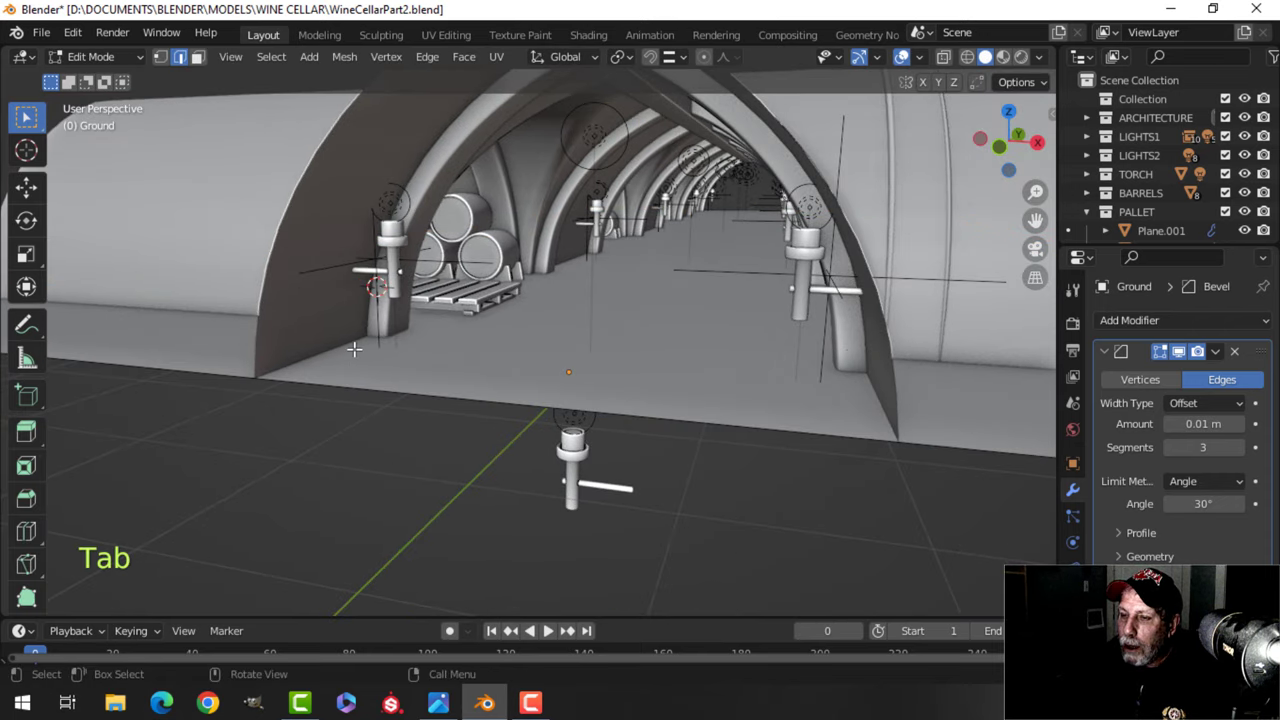
{"action": "key", "text": "Tab"}
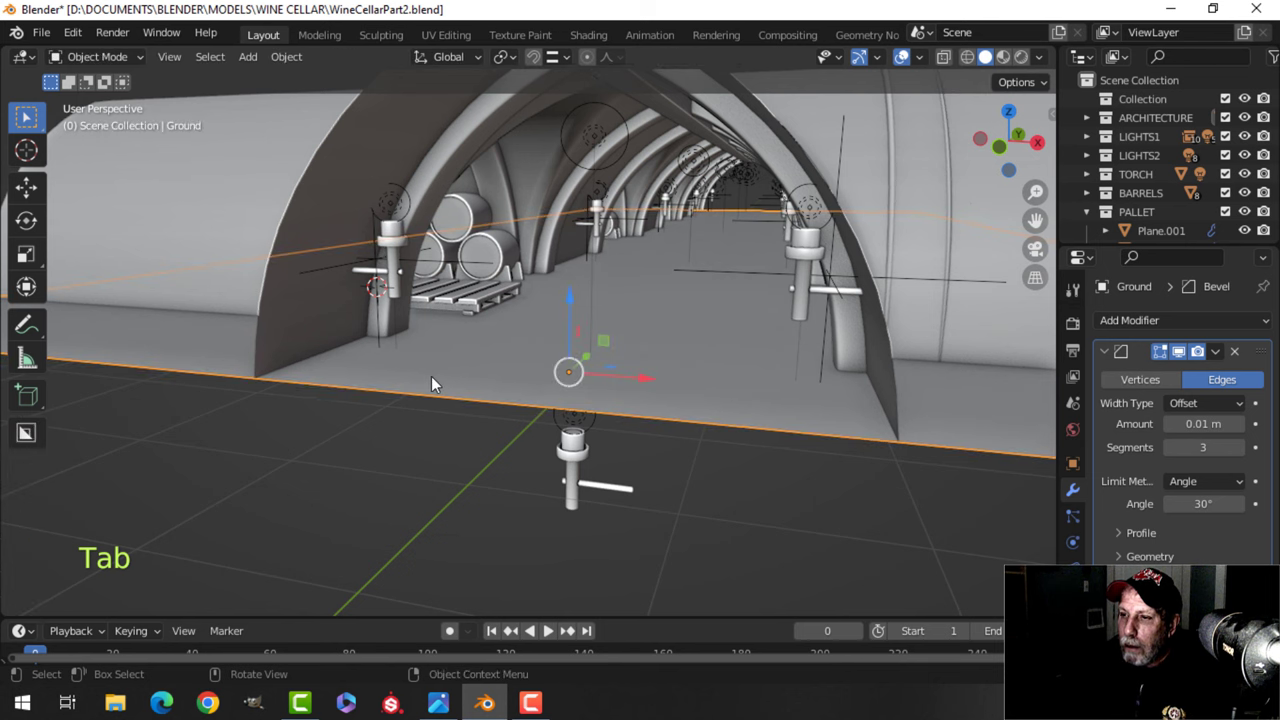
{"action": "key", "text": "Tab"}
{"action": "scroll", "coordinate": [478, 382], "scroll_direction": "down", "scroll_amount": 5}
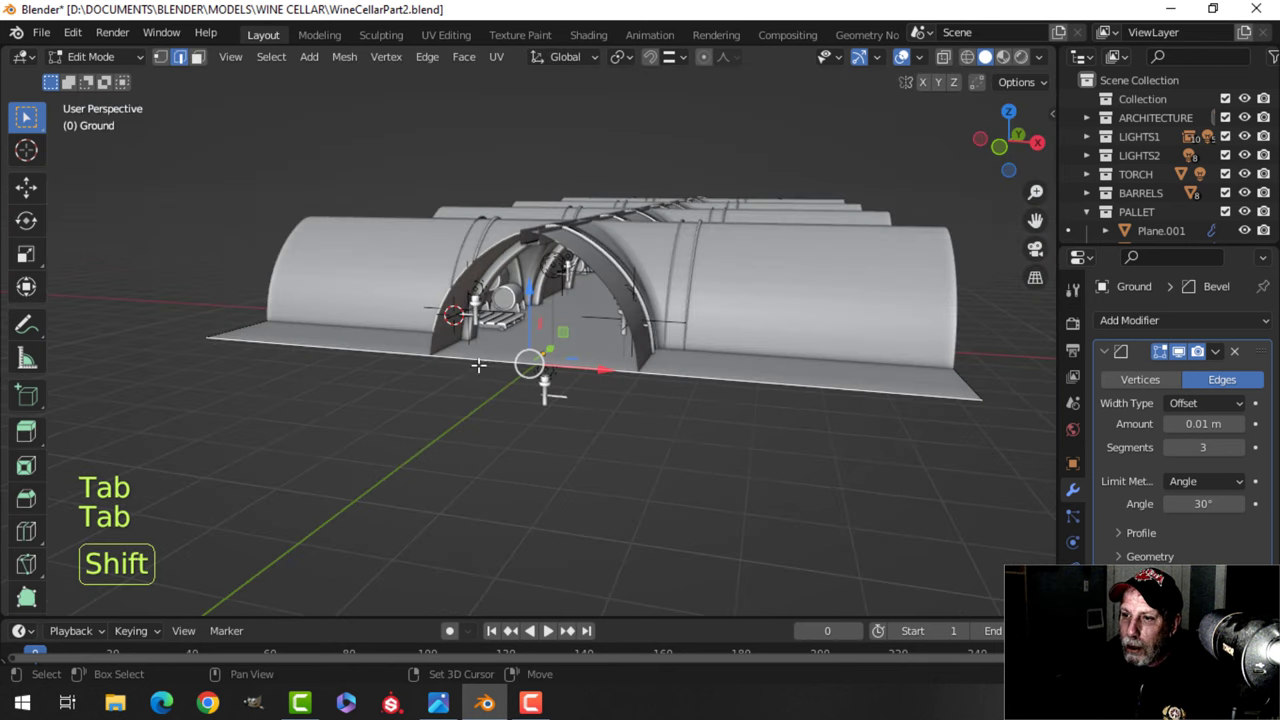
{"action": "middle_click_drag", "start_coordinate": [550, 372], "coordinate": [477, 370], "text": "shift"}
{"action": "mouse_move", "coordinate": [477, 370]}
{"action": "middle_mouse_down"}
{"action": "mouse_move", "coordinate": [478, 394]}
{"action": "mouse_move", "coordinate": [479, 368]}
{"action": "middle_mouse_up"}
{"action": "key", "text": "shift+d"}
{"action": "right_click", "coordinate": [479, 367]}
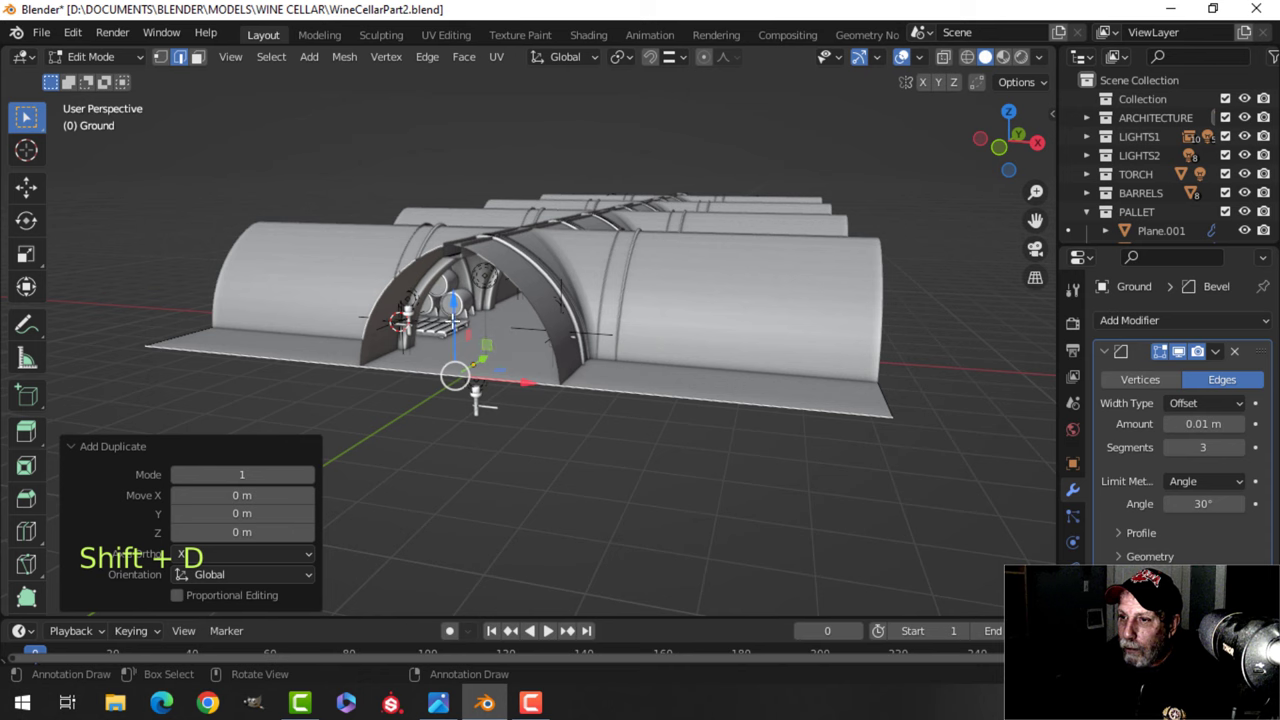
{"action": "left_click_drag", "start_coordinate": [454, 321], "coordinate": [454, 299]}
{"action": "key", "text": "s"}
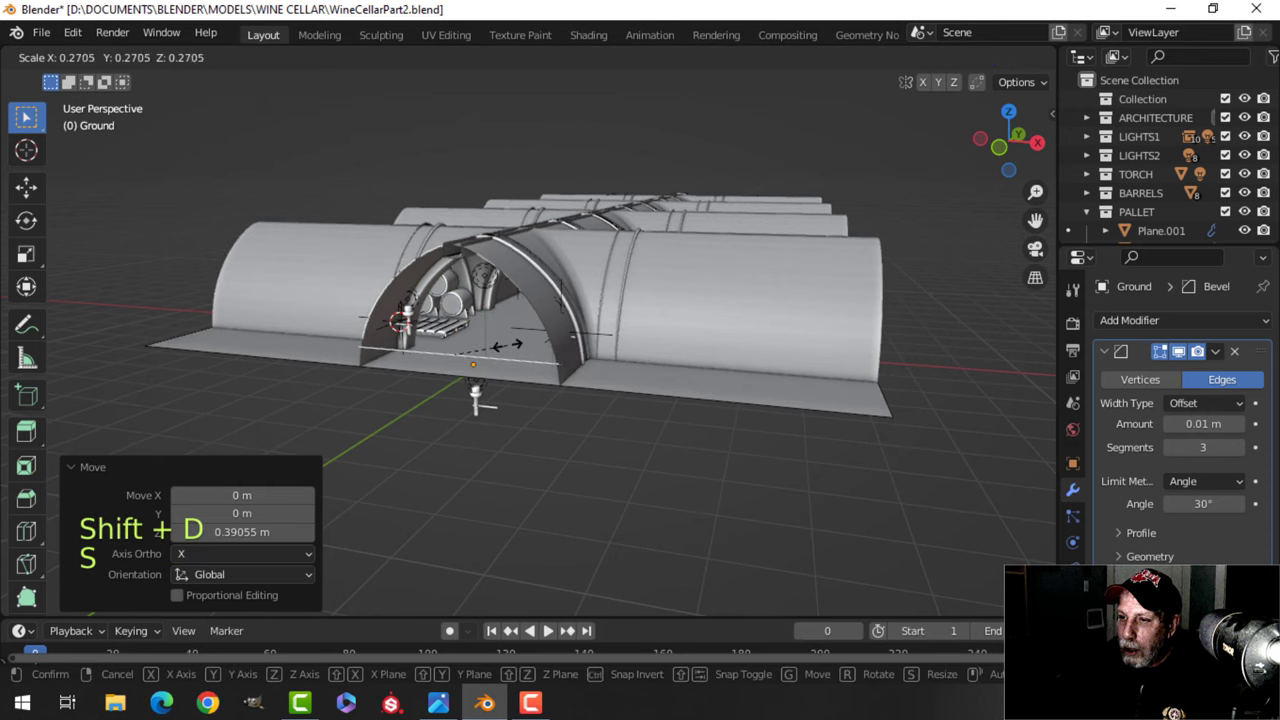
{"action": "left_click", "coordinate": [554, 334]}
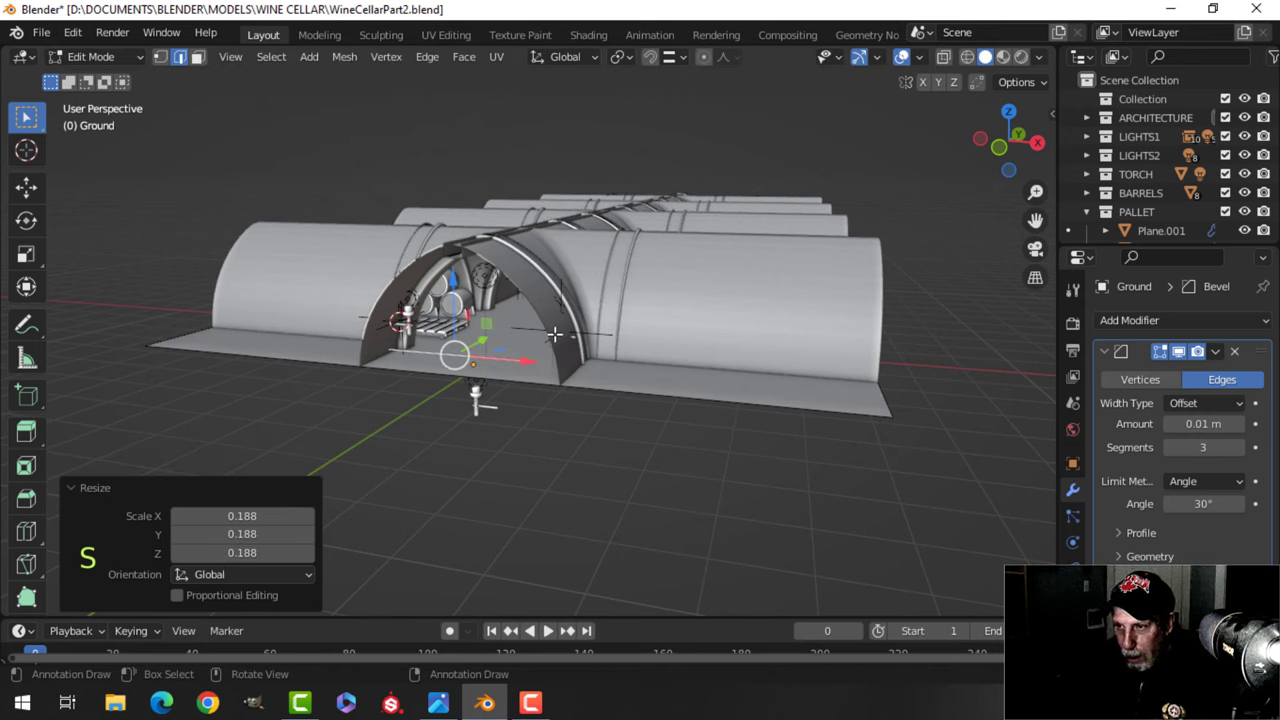
Delete the vertices of the duplicated edge and return to Object Mode with nothing selected.
{"action": "key", "text": "Tab"}
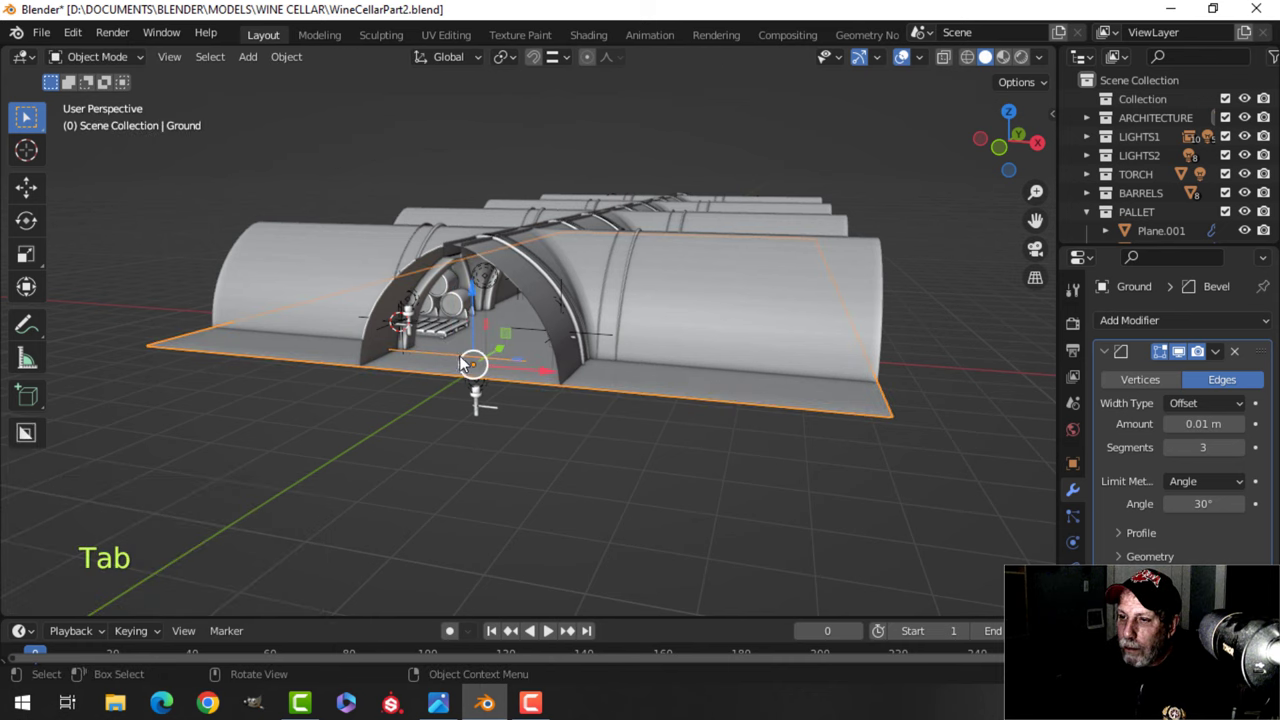
{"action": "key", "text": "Tab"}
{"action": "key", "text": "x"}
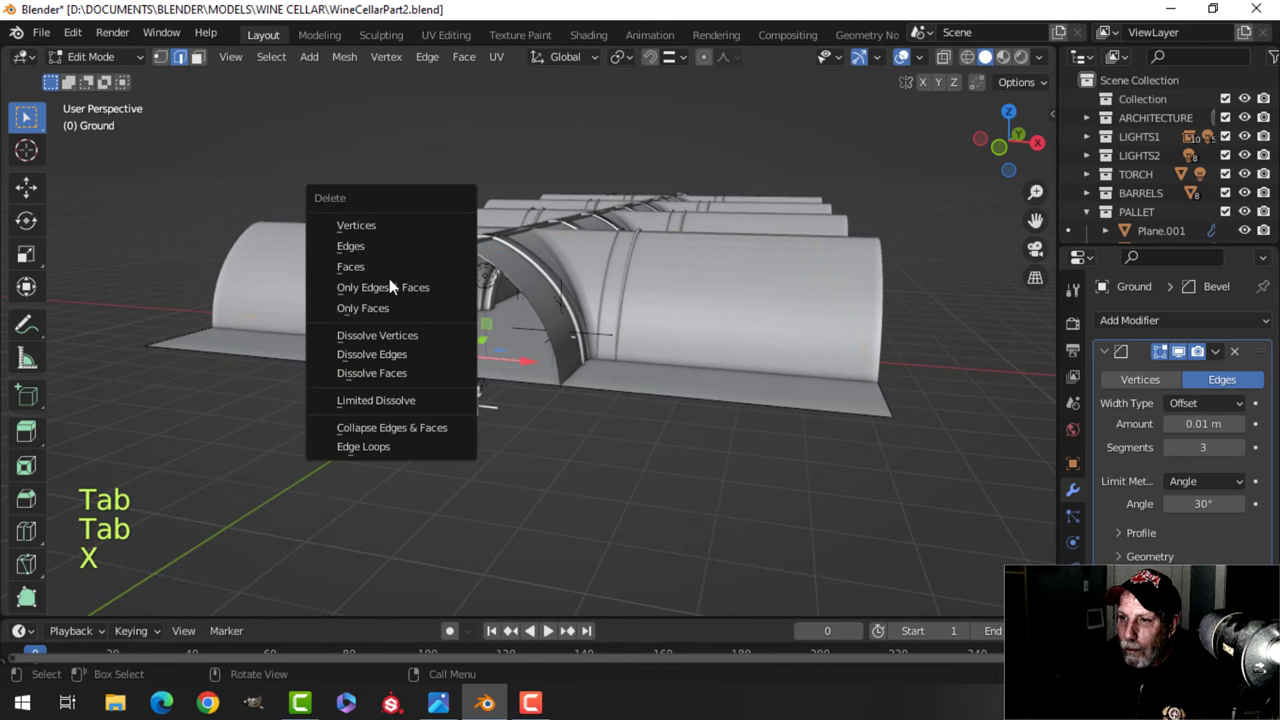
{"action": "left_click", "coordinate": [385, 224]}
{"action": "key", "text": "Tab"}
{"action": "scroll", "coordinate": [414, 326], "scroll_direction": "up", "scroll_amount": 8}
{"action": "key", "text": "alt+a"}
{"action": "scroll", "coordinate": [283, 370], "scroll_direction": "up", "scroll_amount": 2}
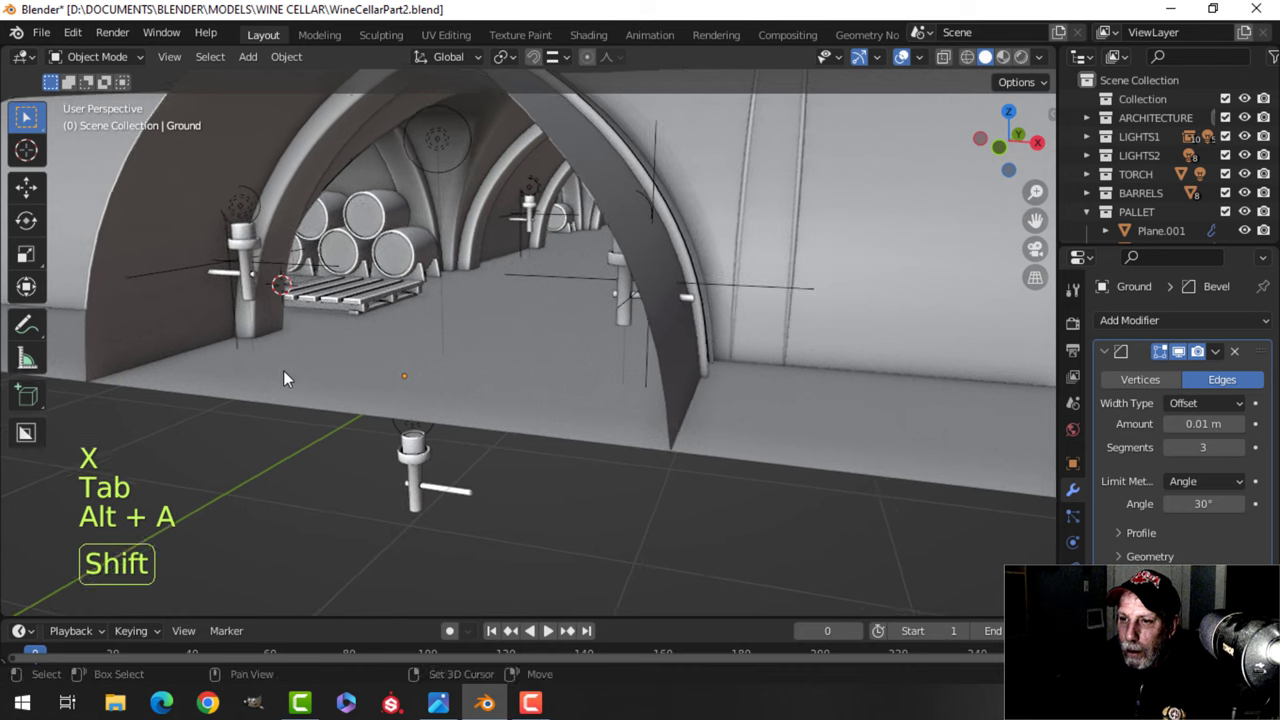
Snap the 3D cursor to the base of the arch leg beside the front pallet, and return to Object Mode.
{"action": "middle_click_drag", "start_coordinate": [249, 328], "coordinate": [248, 348], "text": "shift"}
{"action": "left_click", "coordinate": [255, 332]}
{"action": "key", "text": "Tab"}
{"action": "scroll", "coordinate": [252, 348], "scroll_direction": "up", "scroll_amount": 2}
{"action": "key", "text": "alt+a"}
{"action": "scroll", "coordinate": [208, 347], "scroll_direction": "down", "scroll_amount": 2}
{"action": "key", "text": "2"}
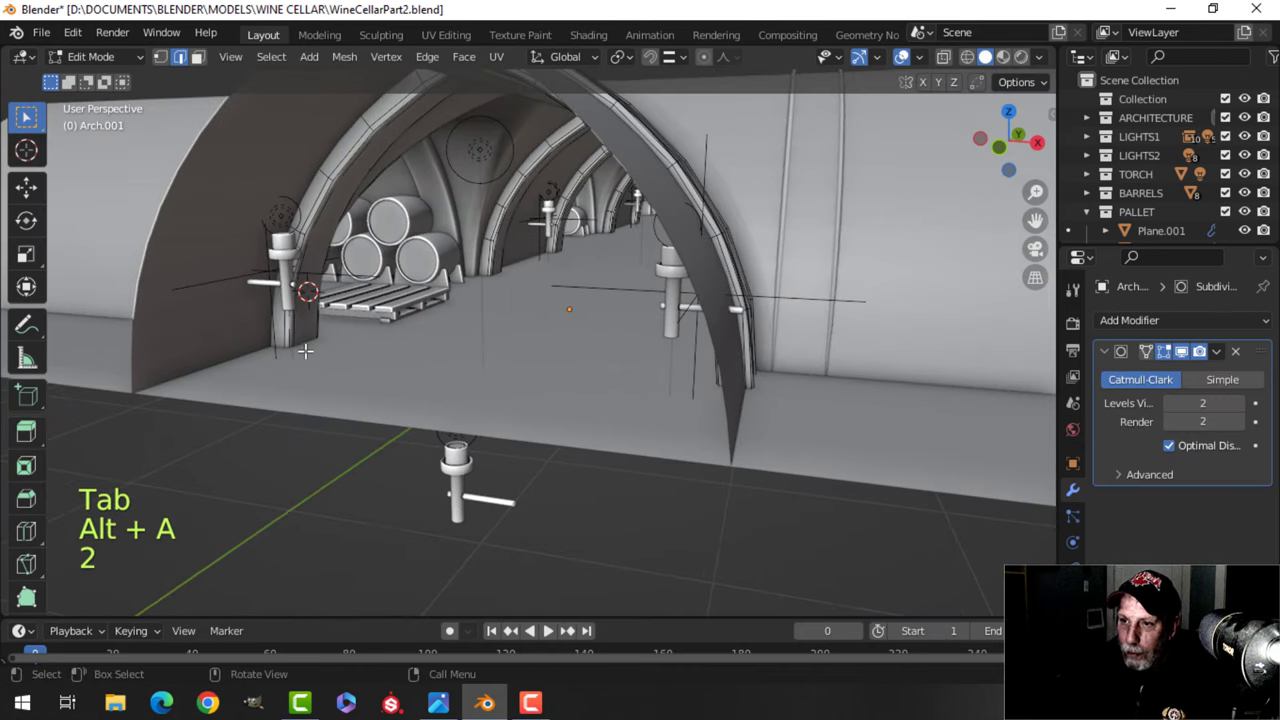
{"action": "left_click", "coordinate": [290, 348], "text": "alt+shift"}
{"action": "key", "text": "shift+s"}
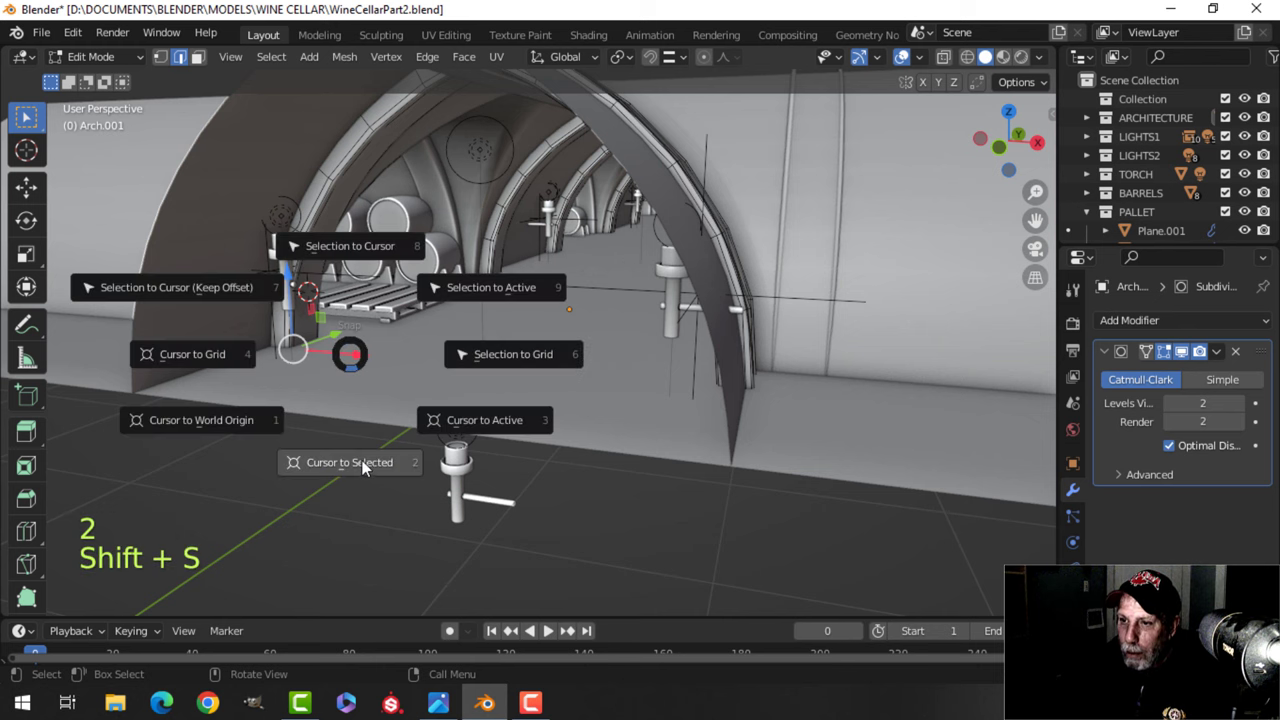
{"action": "left_click", "coordinate": [363, 467]}
{"action": "key", "text": "Tab"}
Add a torus mesh at the 3D cursor with 24 major segments.
{"action": "middle_click_drag", "start_coordinate": [374, 404], "coordinate": [370, 392], "text": "shift"}
{"action": "key", "text": "shift+a"}
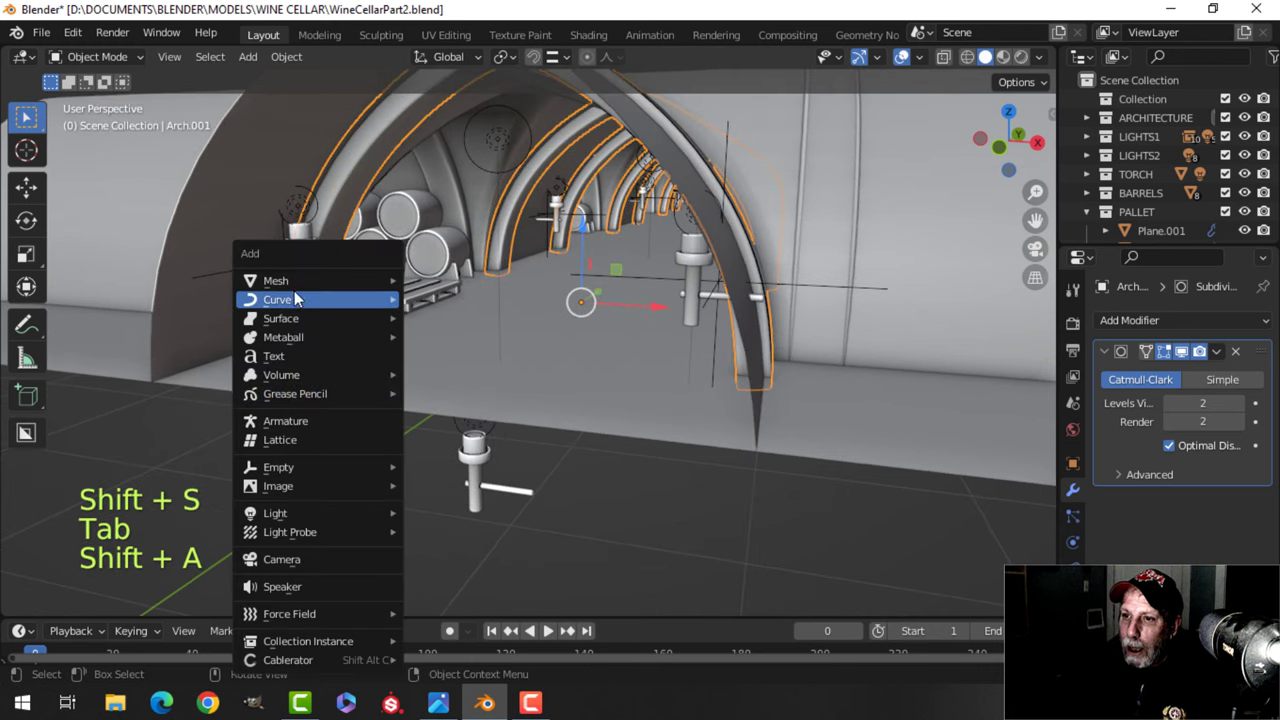
{"action": "mouse_move", "coordinate": [325, 285]}
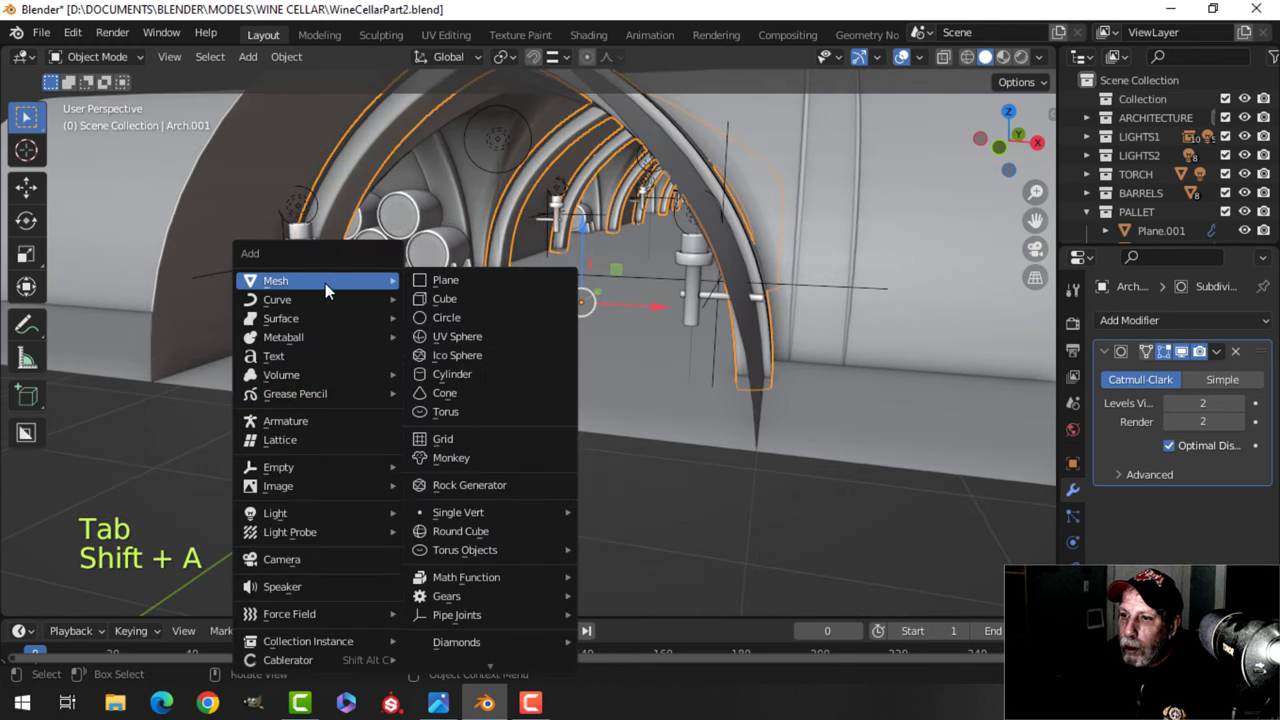
{"action": "left_click", "coordinate": [450, 411]}
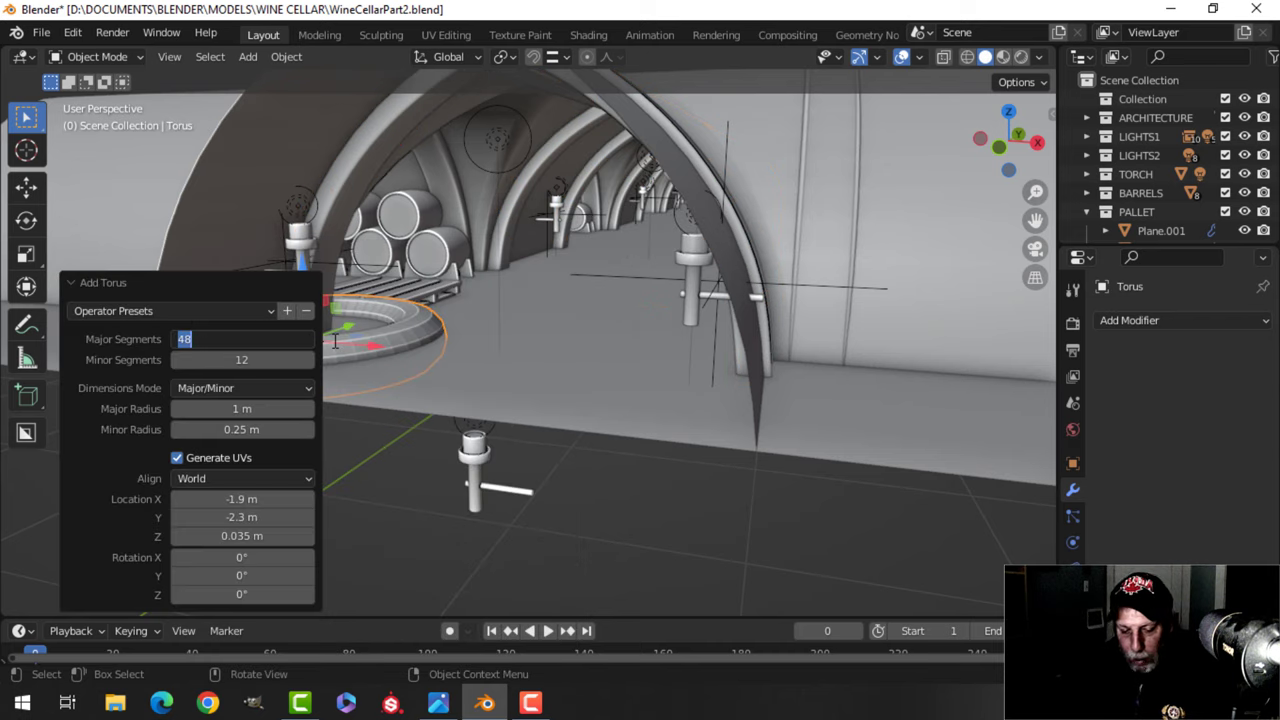
{"action": "scroll", "coordinate": [340, 341], "scroll_direction": "down", "scroll_amount": 6}
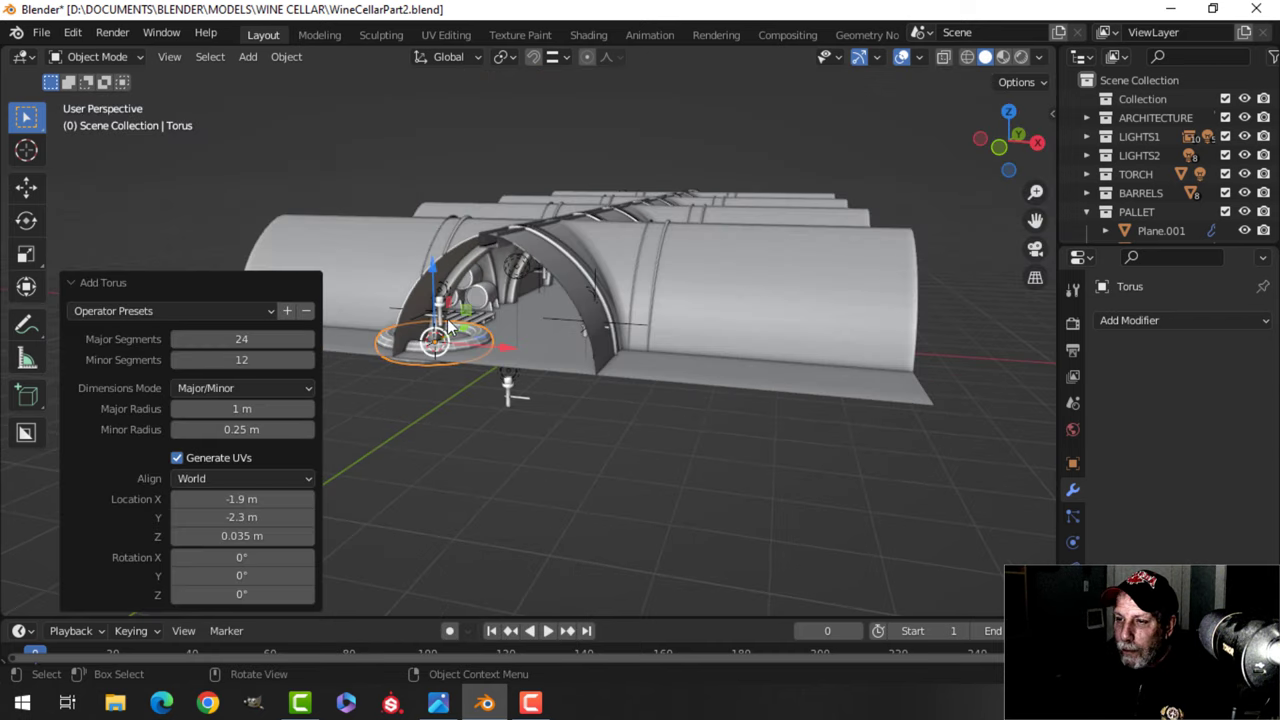
Raise the torus about 0.33 m and move it about -3.2 m along Y, out in front of the cellar.
{"action": "left_click_drag", "start_coordinate": [431, 286], "coordinate": [432, 271]}
{"action": "middle_click_drag", "start_coordinate": [470, 322], "coordinate": [405, 370]}
{"action": "middle_click_drag", "start_coordinate": [405, 370], "coordinate": [433, 328], "text": "shift"}
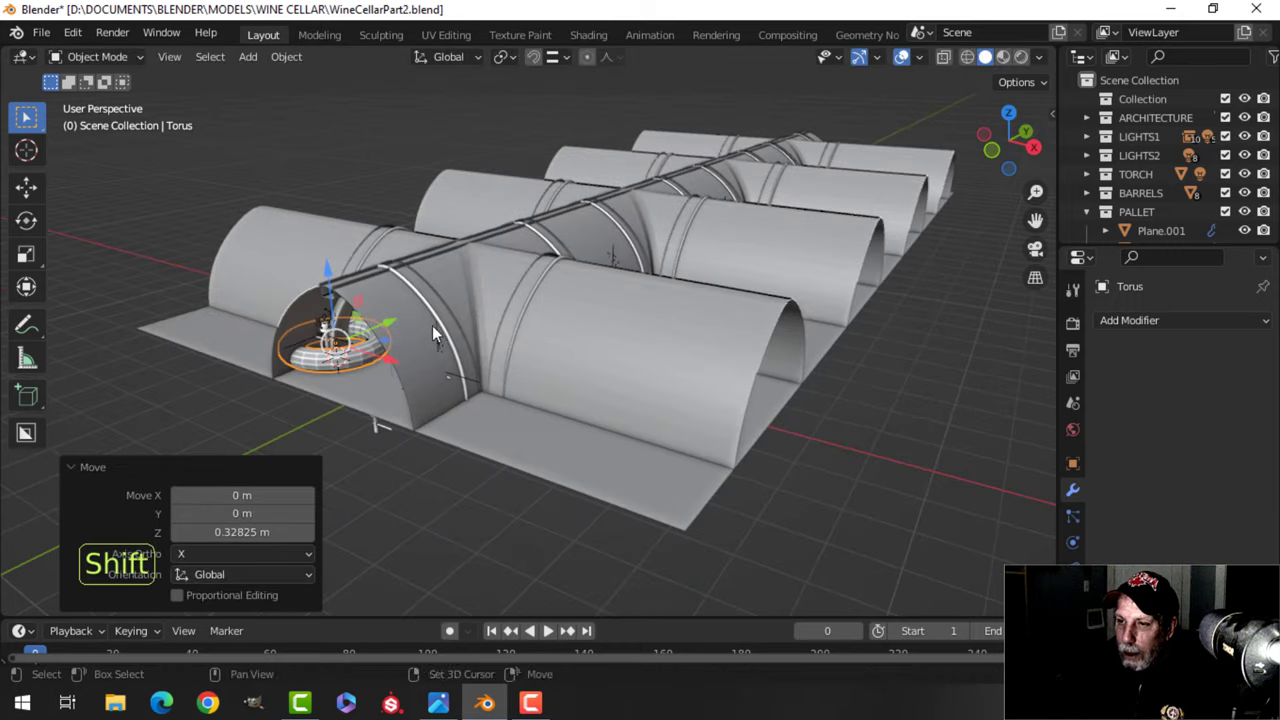
{"action": "left_click_drag", "start_coordinate": [364, 331], "coordinate": [233, 373]}
{"action": "middle_click_drag", "start_coordinate": [376, 352], "coordinate": [442, 337]}
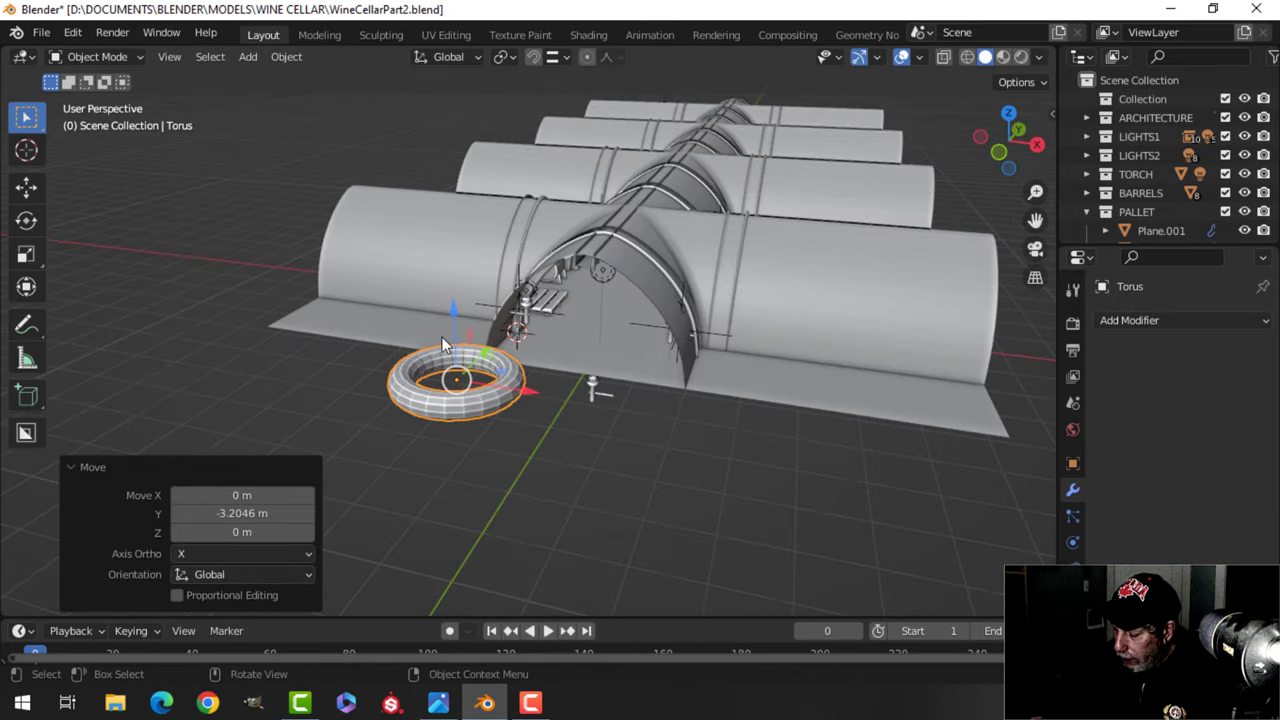
Show the torus in a framed top view as a wireframe, in vertex Edit Mode with nothing selected.
{"action": "key", "text": "KP_7"}
{"action": "middle_click_drag", "start_coordinate": [695, 405], "coordinate": [603, 285], "text": "shift"}
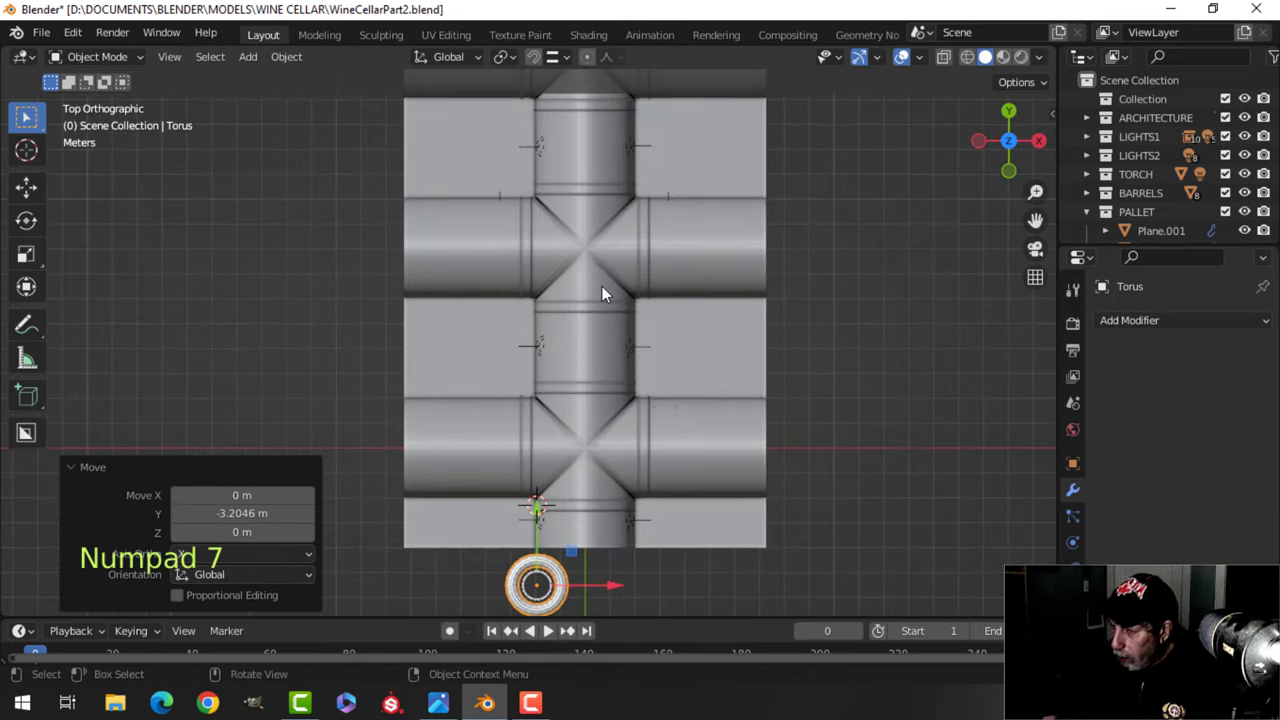
{"action": "key", "text": "KP_Decimal"}
{"action": "key", "text": "Tab"}
{"action": "key", "text": "alt+a"}
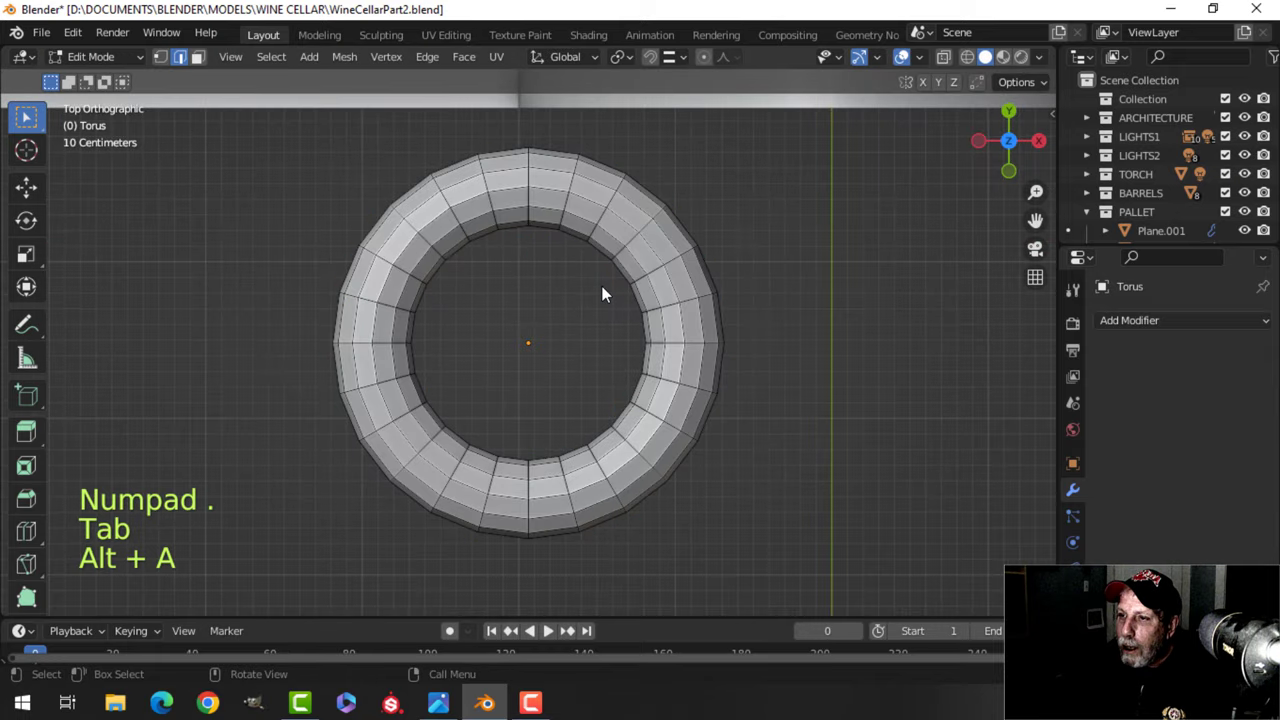
{"action": "key", "text": "z"}
{"action": "left_click", "coordinate": [425, 303]}
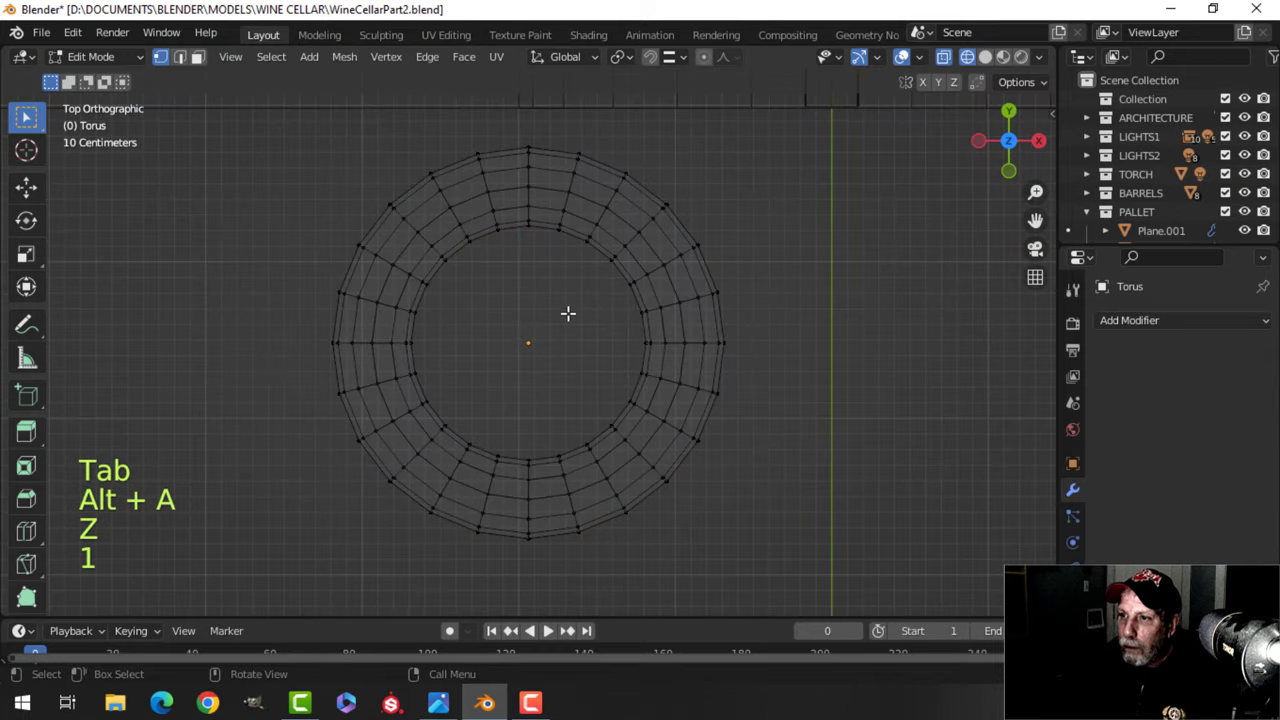
Delete the vertices of the torus's left half and of the remaining lower half, keeping only the upper-right quarter ring.
{"action": "scroll", "coordinate": [595, 308], "scroll_direction": "down", "scroll_amount": 1}
{"action": "key", "text": "b"}
{"action": "left_click_drag", "start_coordinate": [300, 134], "coordinate": [540, 544]}
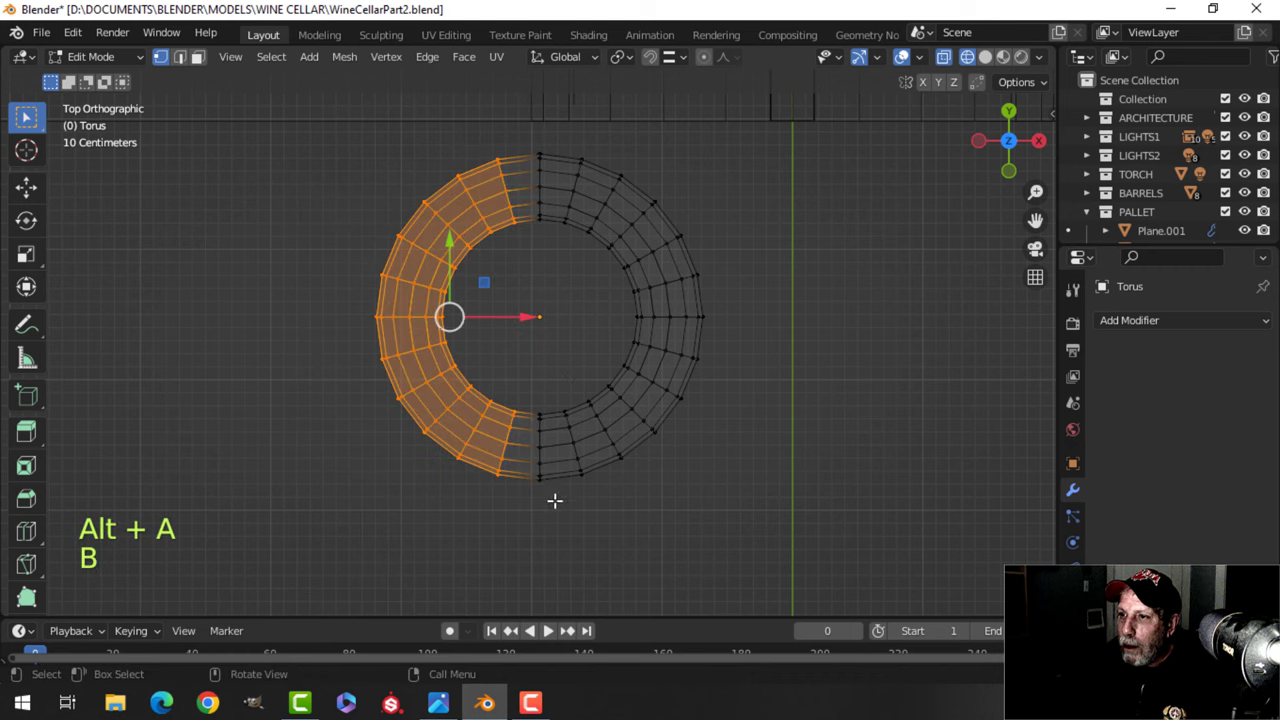
{"action": "key", "text": "x"}
{"action": "left_click", "coordinate": [578, 437]}
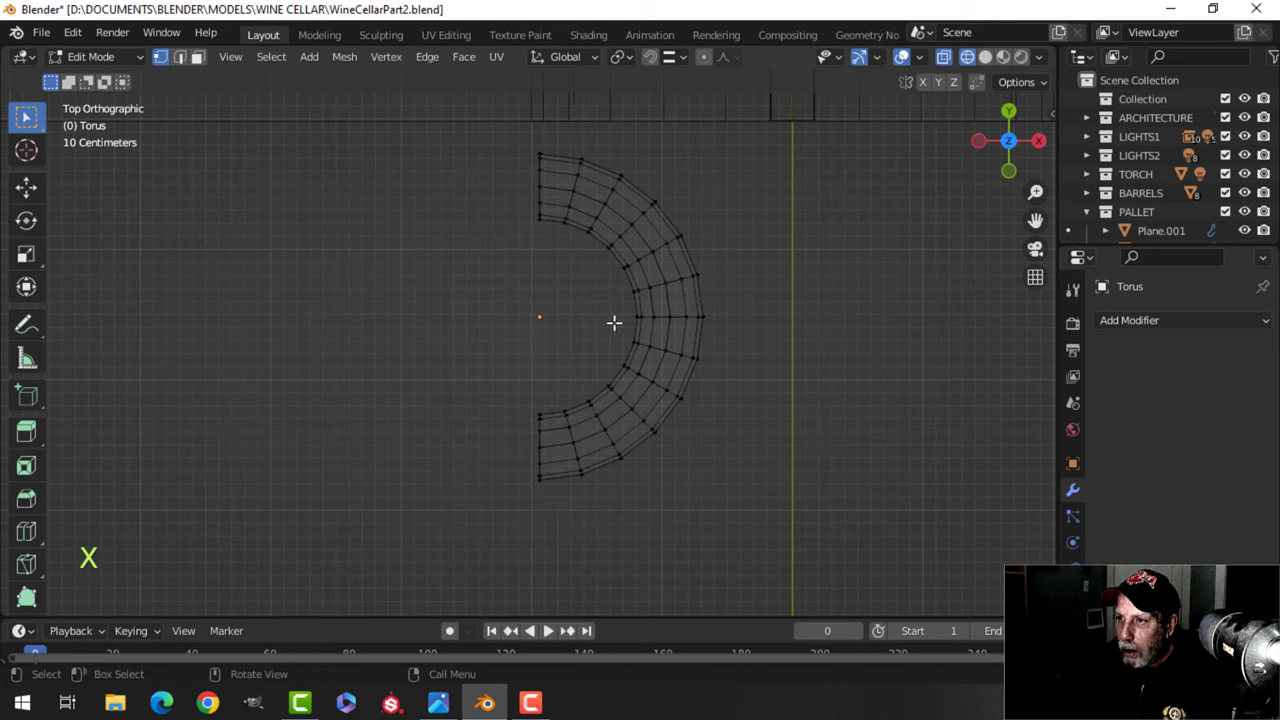
{"action": "key", "text": "b"}
{"action": "left_click_drag", "start_coordinate": [741, 591], "coordinate": [514, 334]}
{"action": "key", "text": "x"}
{"action": "left_click", "coordinate": [515, 332]}
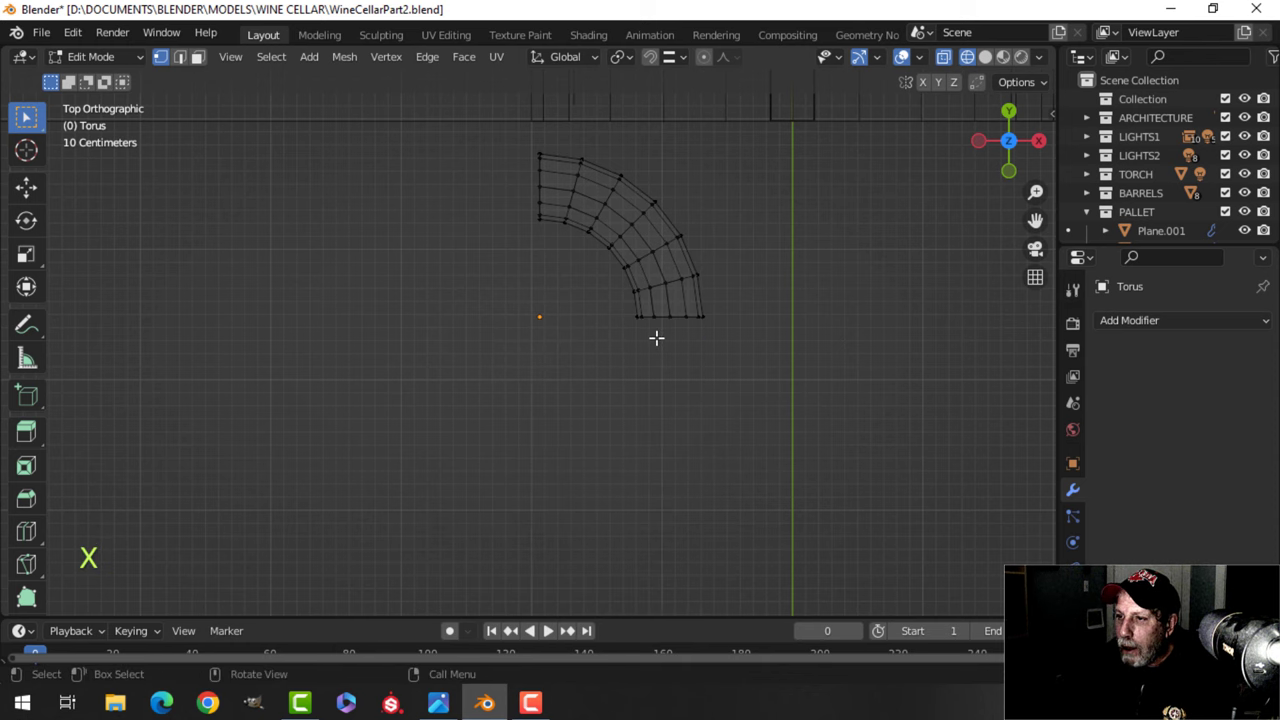
Show the quarter torus in solid shading and scale its whole mesh down uniformly.
{"action": "mouse_move", "coordinate": [626, 346]}
{"action": "middle_mouse_down", "text": "shift"}
{"action": "mouse_move", "coordinate": [549, 337]}
{"action": "mouse_move", "coordinate": [474, 237]}
{"action": "mouse_move", "coordinate": [586, 309]}
{"action": "middle_mouse_up", "text": "shift"}
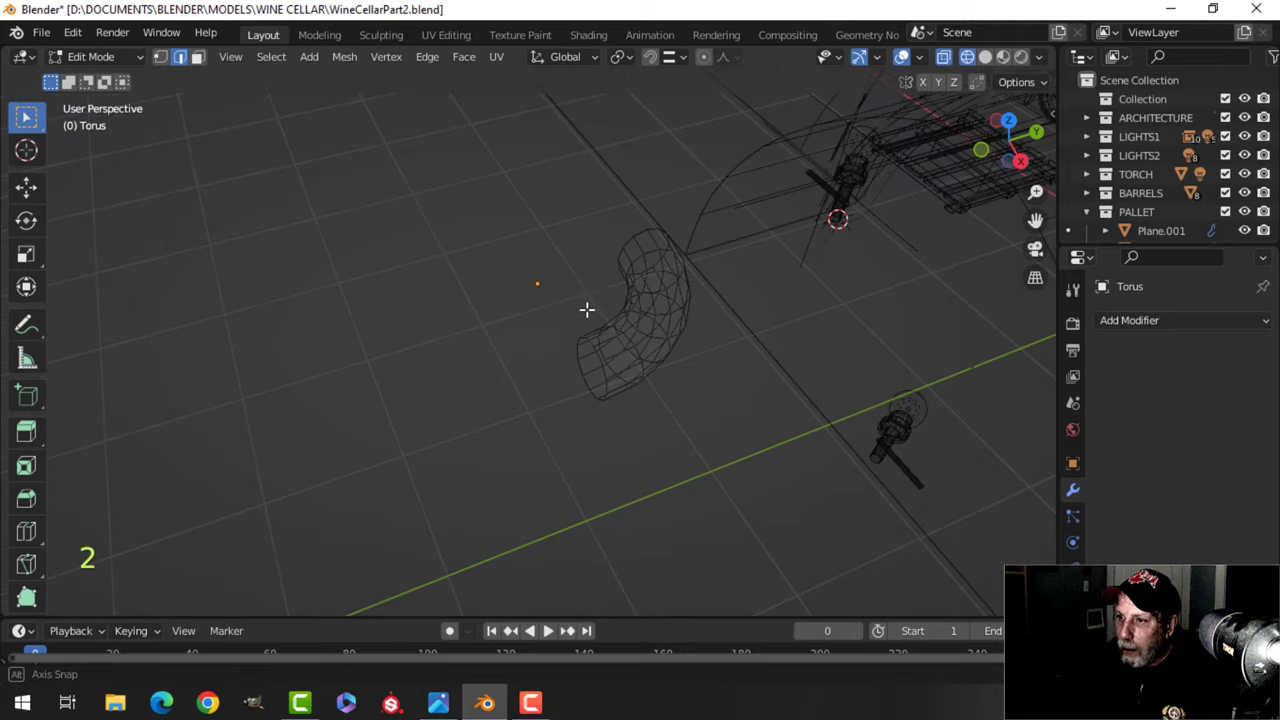
{"action": "key", "text": "z"}
{"action": "left_click", "coordinate": [694, 329]}
{"action": "mouse_move", "coordinate": [694, 329]}
{"action": "middle_mouse_down"}
{"action": "mouse_move", "coordinate": [568, 298]}
{"action": "mouse_move", "coordinate": [594, 331]}
{"action": "mouse_move", "coordinate": [714, 317]}
{"action": "mouse_move", "coordinate": [719, 297]}
{"action": "mouse_move", "coordinate": [629, 343]}
{"action": "mouse_move", "coordinate": [629, 303]}
{"action": "middle_mouse_up"}
{"action": "key", "text": "a"}
{"action": "middle_click_drag", "start_coordinate": [720, 300], "coordinate": [744, 253]}
{"action": "key", "text": "s"}
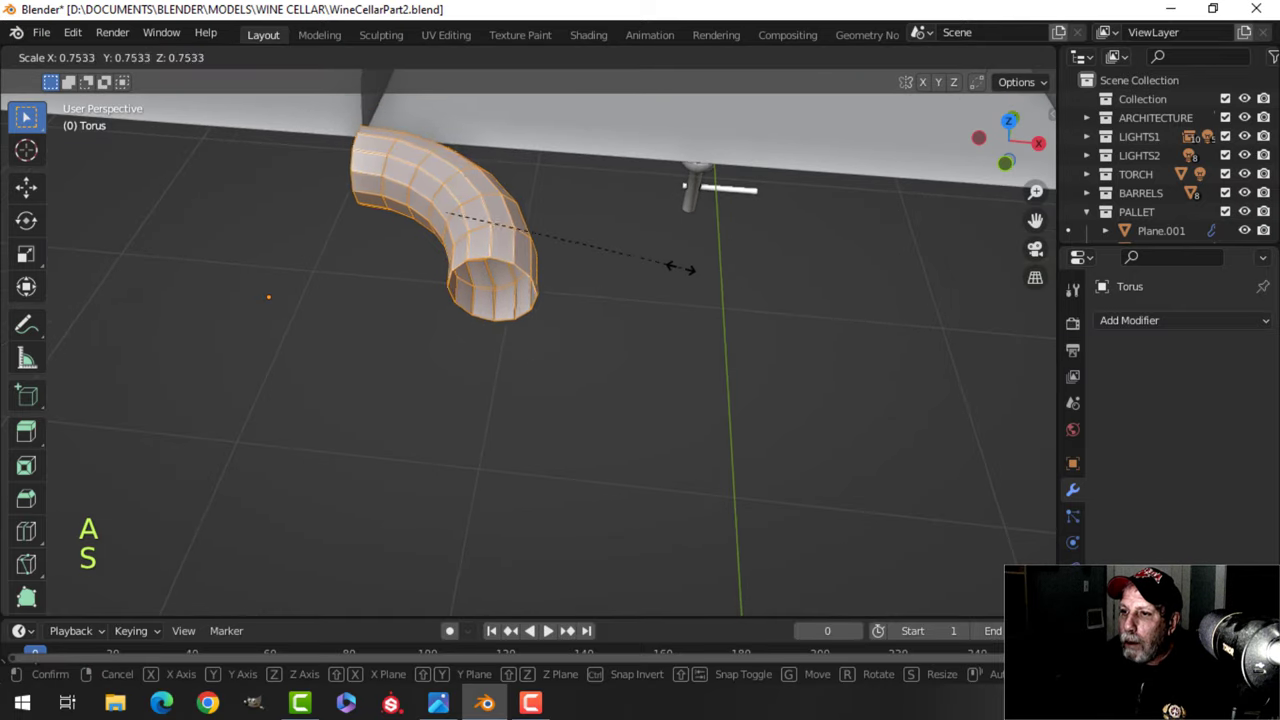
{"action": "left_click", "coordinate": [526, 254]}
Extrude both open end loops of the elbow and scale them outward by about 1.2 around their individual origins.
{"action": "middle_click_drag", "start_coordinate": [526, 254], "coordinate": [521, 354]}
{"action": "scroll", "coordinate": [517, 340], "scroll_direction": "up", "scroll_amount": 2}
{"action": "key", "text": "alt+a"}
{"action": "key", "text": "2"}
{"action": "scroll", "coordinate": [509, 328], "scroll_direction": "up", "scroll_amount": 2}
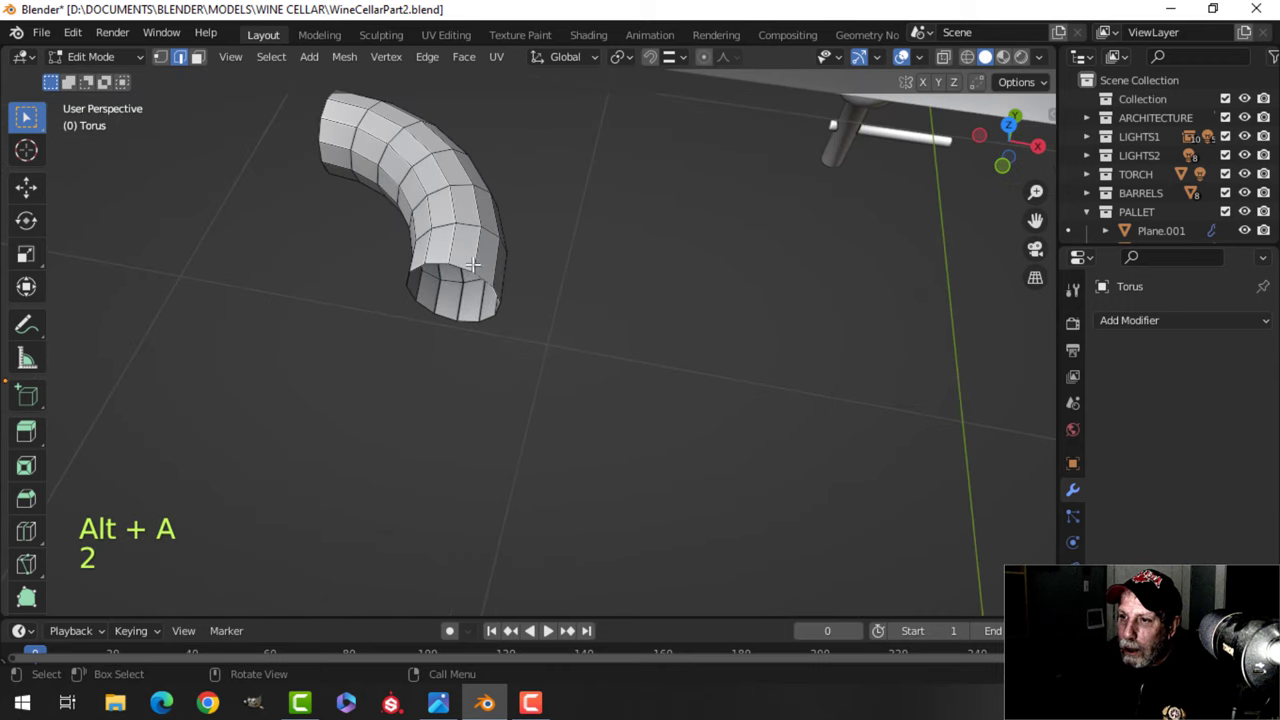
{"action": "left_click", "coordinate": [467, 266], "text": "alt+shift"}
{"action": "middle_click_drag", "start_coordinate": [467, 266], "coordinate": [539, 364], "text": "shift"}
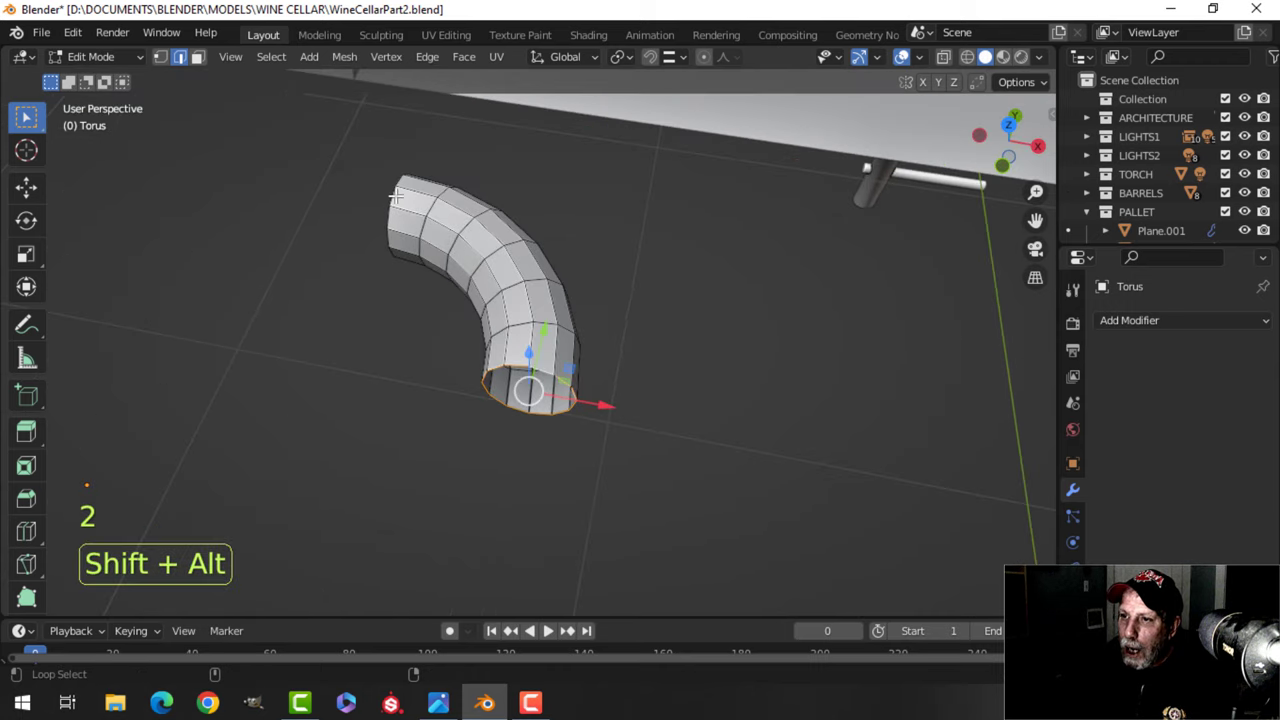
{"action": "left_click", "coordinate": [622, 57]}
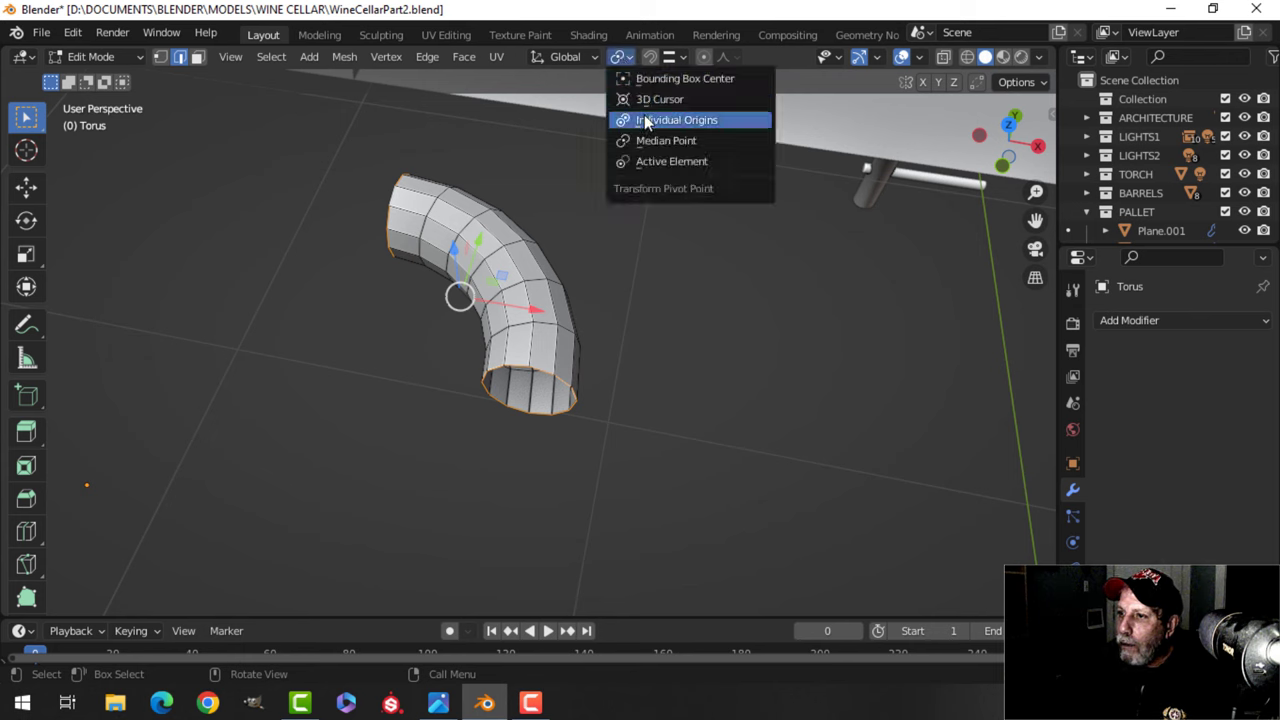
{"action": "left_click", "coordinate": [650, 118]}
{"action": "key", "text": "s"}
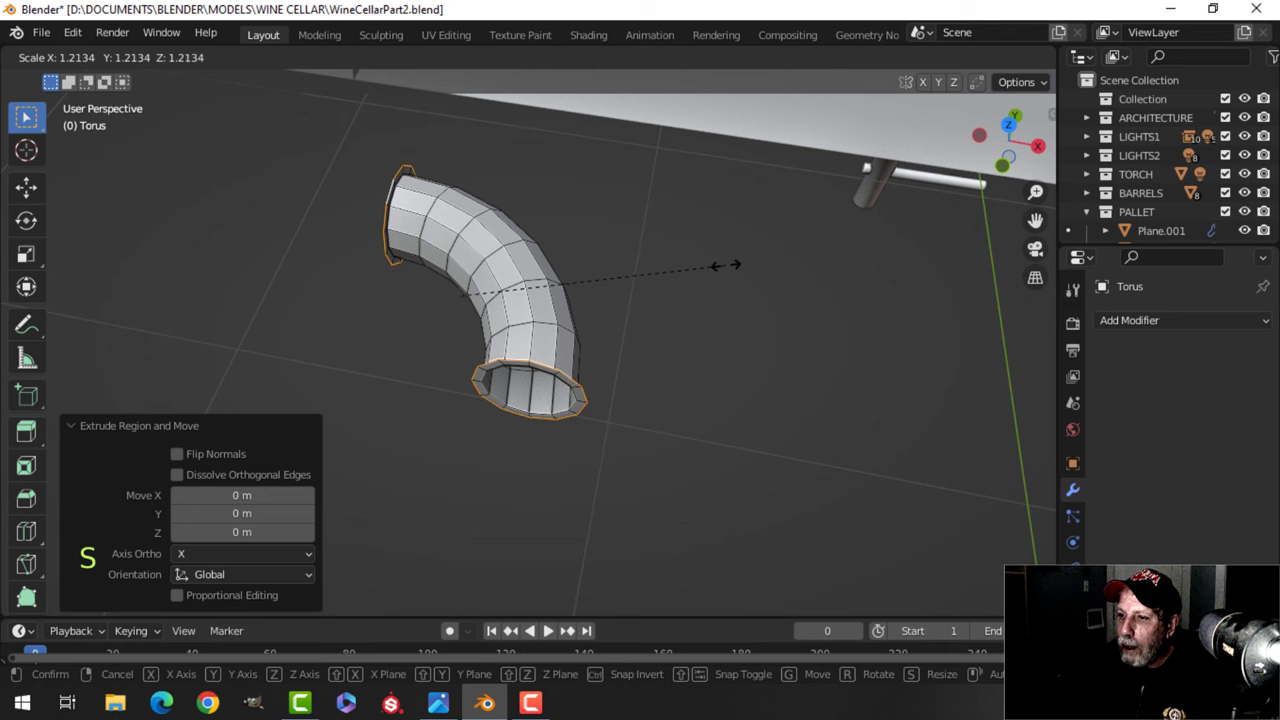
{"action": "left_click", "coordinate": [722, 263]}
Restore the Median Point pivot and extrude the rim loop of the elbow's Y-facing end along Y to give the flange thickness.
{"action": "middle_click_drag", "start_coordinate": [651, 226], "coordinate": [547, 236]}
{"action": "left_click", "coordinate": [620, 57]}
{"action": "left_click", "coordinate": [648, 141]}
{"action": "key", "text": "alt+a"}
{"action": "key", "text": "e"}
{"action": "key", "text": "w"}
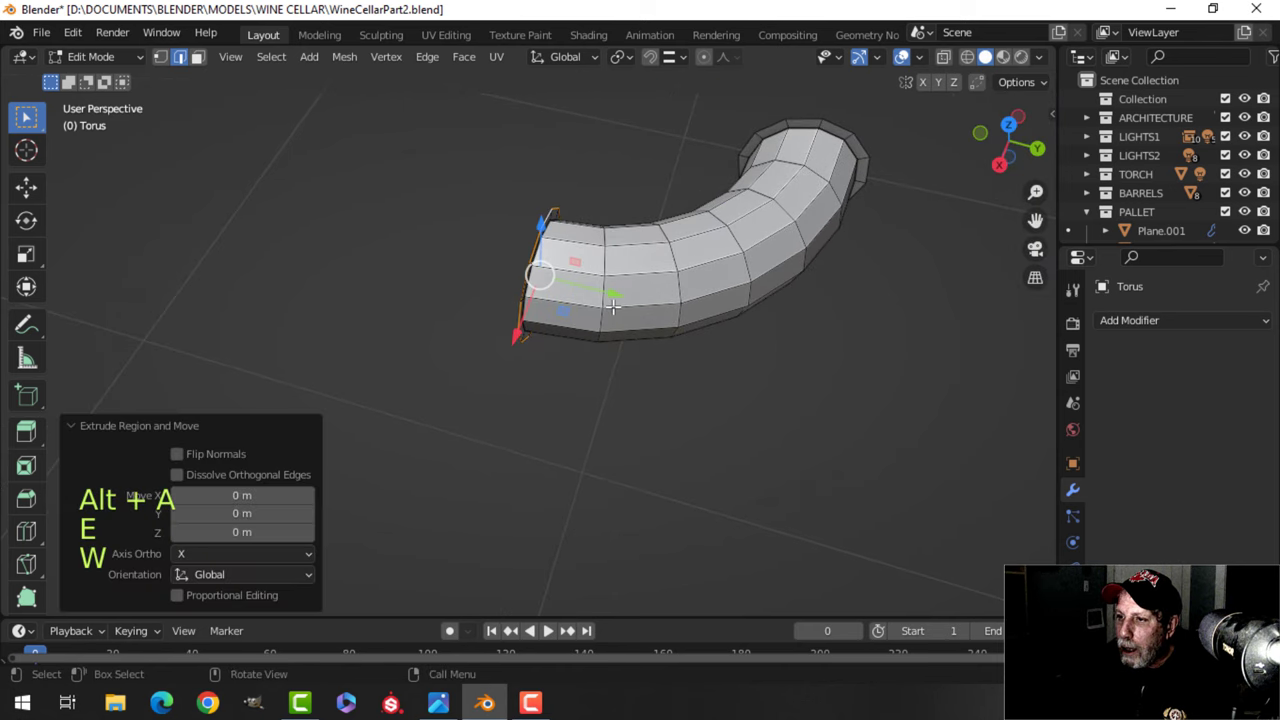
{"action": "key", "text": "e"}
{"action": "left_click_drag", "start_coordinate": [582, 291], "coordinate": [581, 291]}
Extrude that flange's outer loop in place and scale it inward to a little over half size, leaving a central hole.
{"action": "middle_click_drag", "start_coordinate": [602, 288], "coordinate": [773, 221]}
{"action": "key", "text": "e"}
{"action": "right_click", "coordinate": [660, 266]}
{"action": "key", "text": "s"}
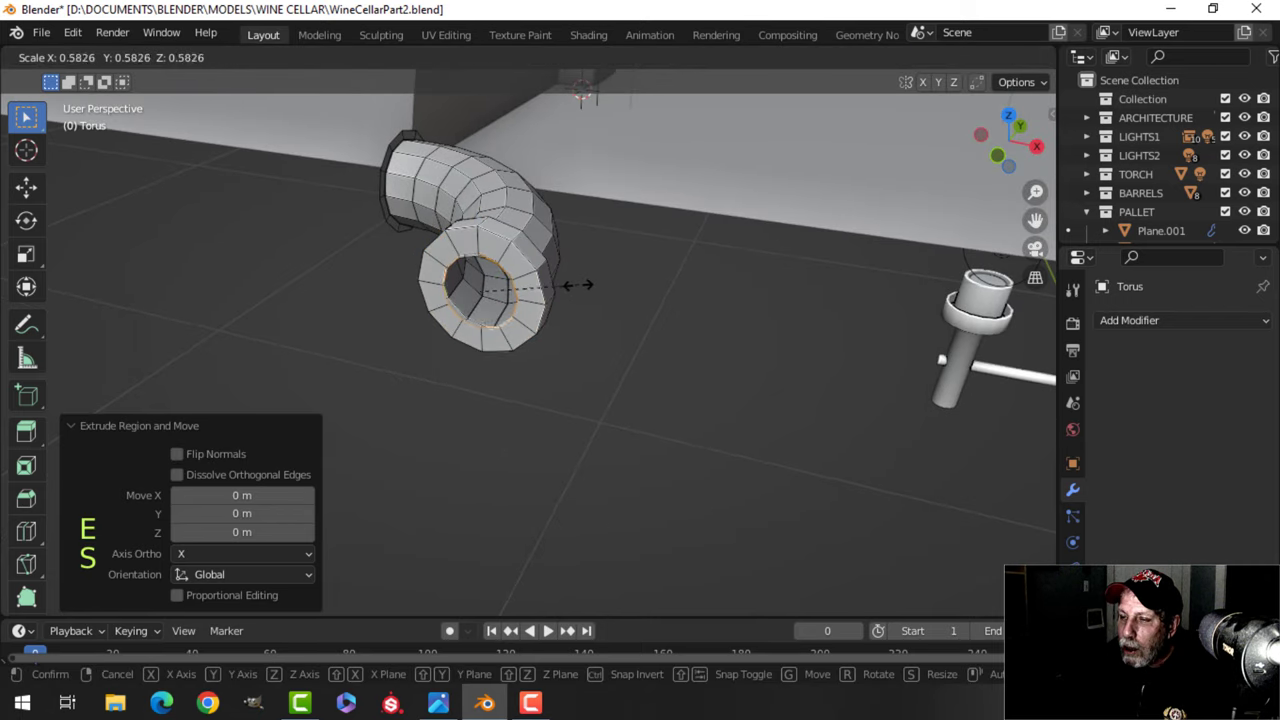
{"action": "left_click", "coordinate": [557, 286]}
Extrude the rim loop at the elbow's other end about 0.04 m along negative X to thicken its flange.
{"action": "middle_click_drag", "start_coordinate": [625, 225], "coordinate": [745, 285]}
{"action": "key", "text": "alt+a"}
{"action": "middle_click_drag", "start_coordinate": [300, 340], "coordinate": [523, 300]}
{"action": "left_click", "coordinate": [417, 252], "text": "alt"}
{"action": "key", "text": "e"}
{"action": "right_click", "coordinate": [609, 258]}
{"action": "key", "text": "g"}
{"action": "key", "text": "x"}
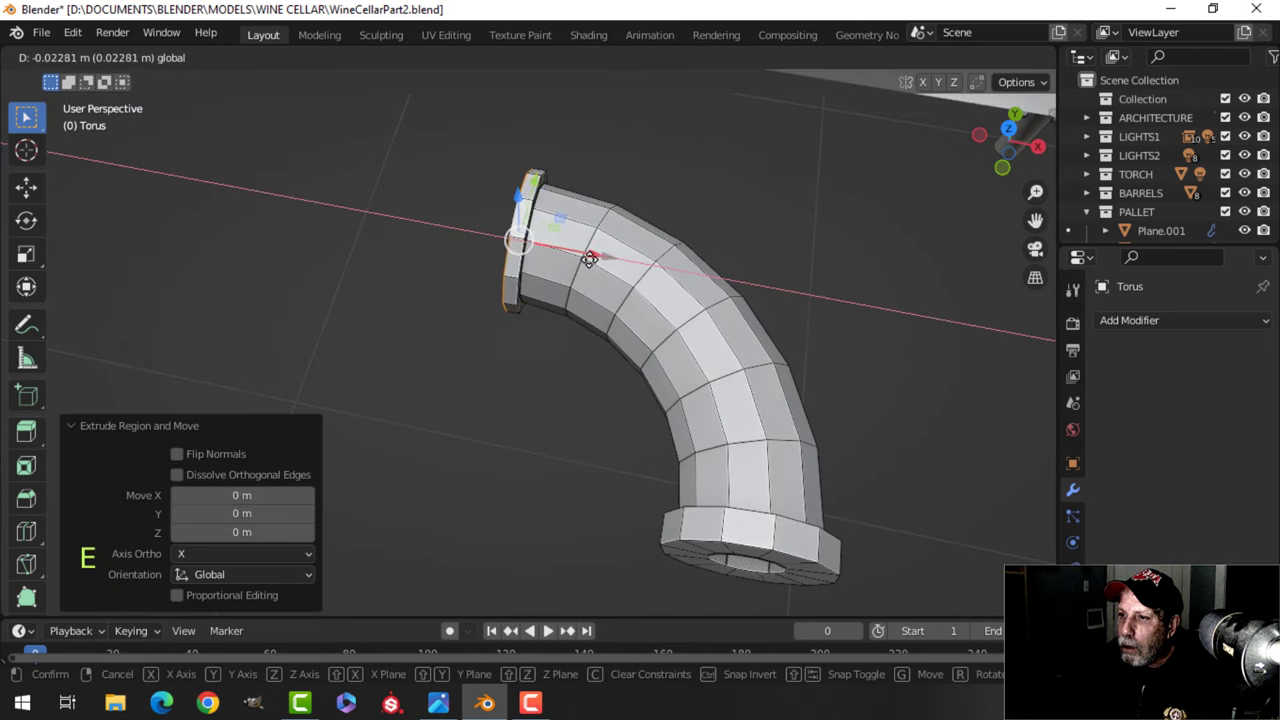
{"action": "left_click", "coordinate": [581, 260]}
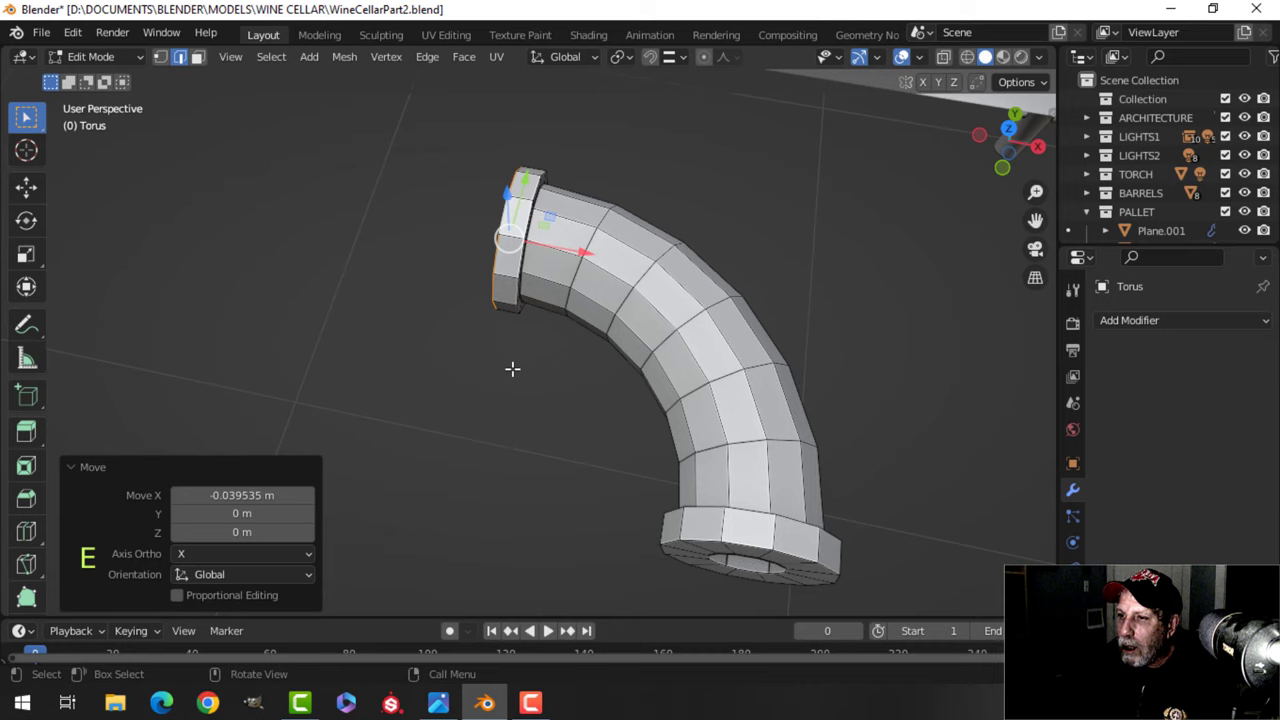
{"action": "middle_click_drag", "start_coordinate": [512, 369], "coordinate": [595, 326]}
{"action": "left_click_drag", "start_coordinate": [520, 233], "coordinate": [526, 231]}
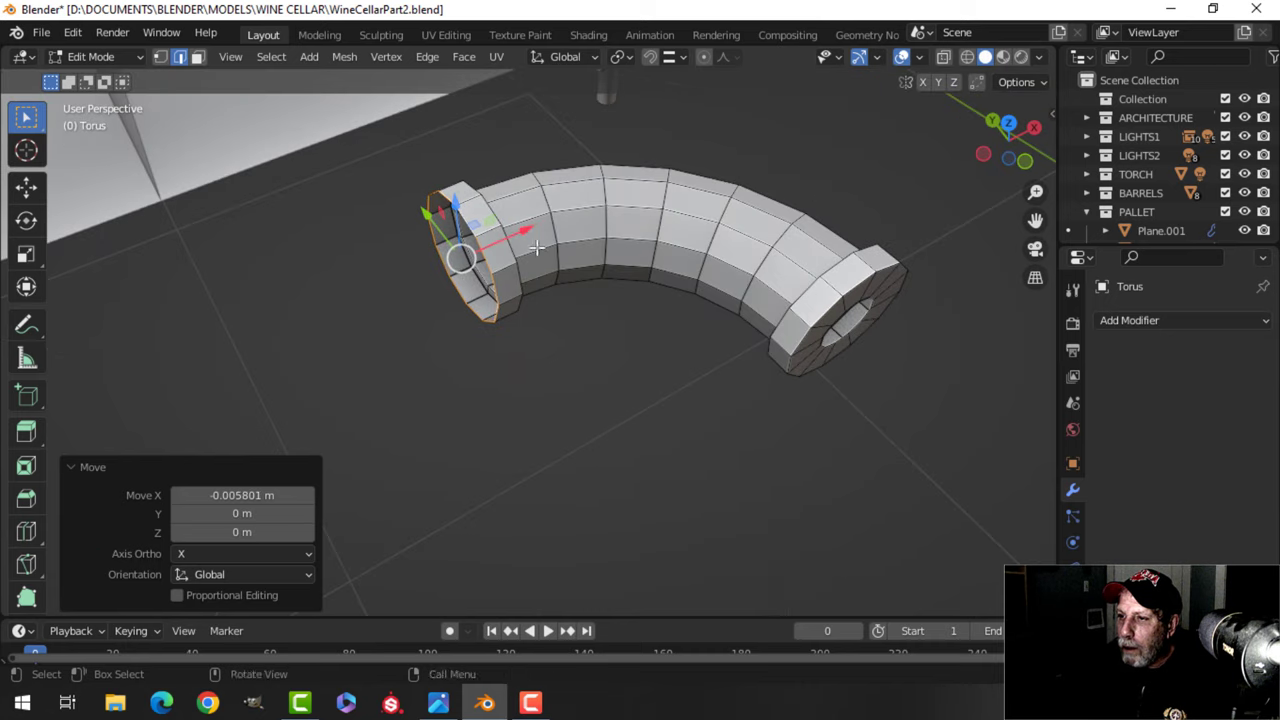
Extrude the second flange's outer loop in place and scale it inward to form an end face with a central hole.
{"action": "middle_click_drag", "start_coordinate": [537, 325], "coordinate": [535, 378]}
{"action": "key", "text": "e"}
{"action": "right_click", "coordinate": [584, 318]}
{"action": "key", "text": "s"}
{"action": "left_click", "coordinate": [592, 337]}
{"action": "key", "text": "Tab"}
{"action": "middle_click_drag", "start_coordinate": [535, 378], "coordinate": [545, 322]}
{"action": "scroll", "coordinate": [557, 346], "scroll_direction": "down", "scroll_amount": 2}
{"action": "key", "text": "Tab"}
Duplicate the outer edge loop of the Y-facing flange, move the copy away along negative Y, and separate it into its own object.
{"action": "scroll", "coordinate": [581, 405], "scroll_direction": "up", "scroll_amount": 3}
{"action": "key", "text": "alt+a"}
{"action": "middle_click_drag", "start_coordinate": [562, 400], "coordinate": [557, 336], "text": "shift"}
{"action": "middle_click_drag", "start_coordinate": [557, 336], "coordinate": [544, 332]}
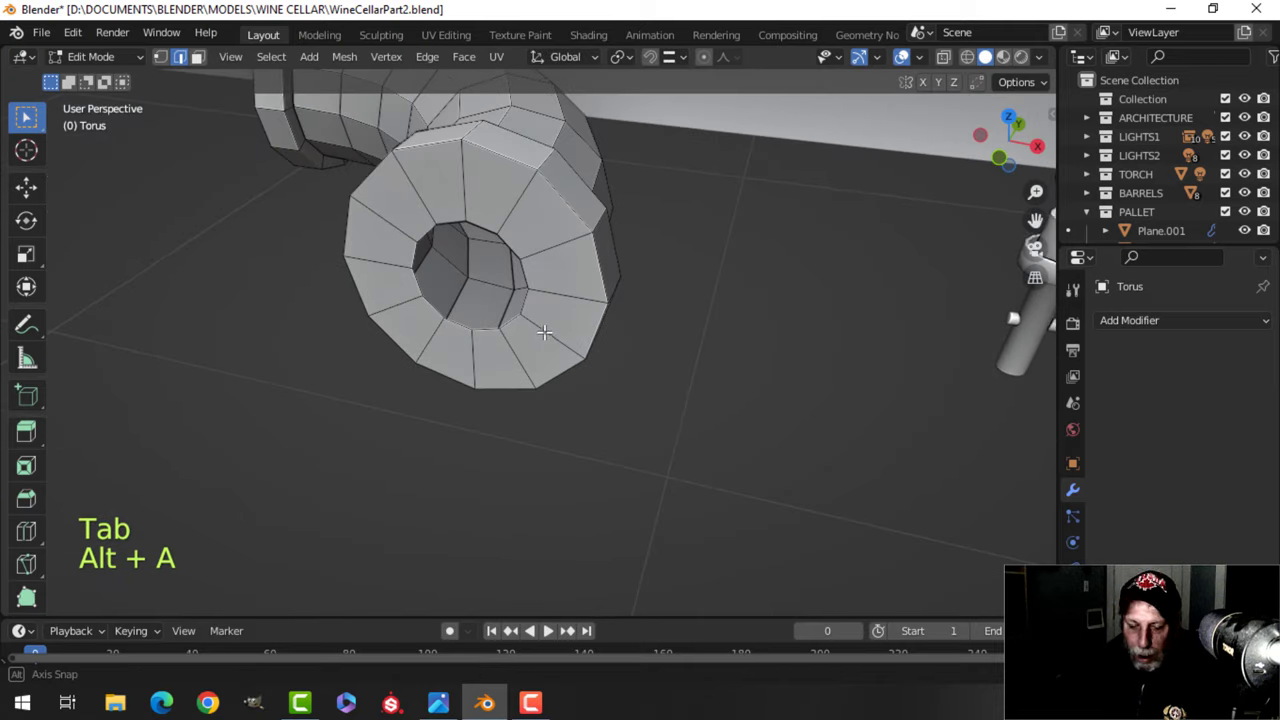
{"action": "middle_click_drag", "start_coordinate": [515, 200], "coordinate": [442, 240]}
{"action": "scroll", "coordinate": [485, 229], "scroll_direction": "down", "scroll_amount": 3}
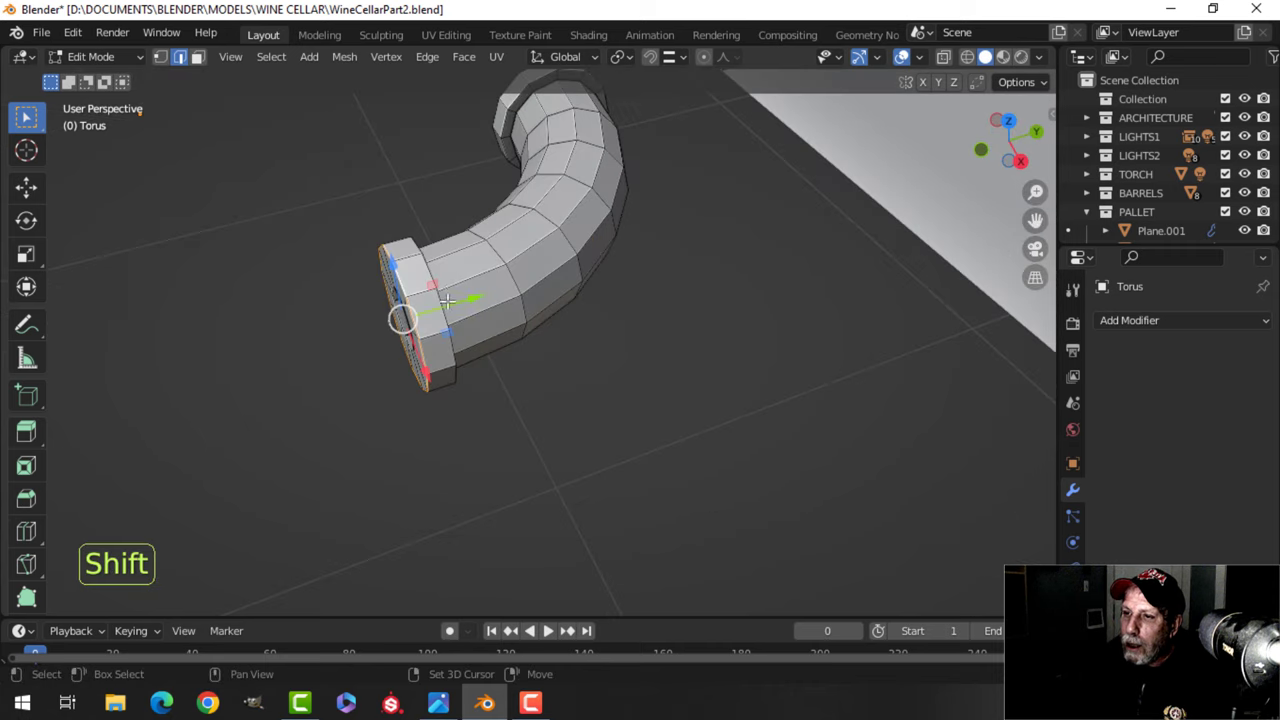
{"action": "middle_click_drag", "start_coordinate": [442, 300], "coordinate": [478, 294], "text": "shift"}
{"action": "middle_click_drag", "start_coordinate": [478, 294], "coordinate": [491, 290]}
{"action": "key", "text": "shift+d"}
{"action": "right_click", "coordinate": [491, 290]}
{"action": "left_click_drag", "start_coordinate": [525, 291], "coordinate": [441, 302]}
{"action": "key", "text": "p"}
{"action": "left_click", "coordinate": [576, 291]}
{"action": "key", "text": "Tab"}
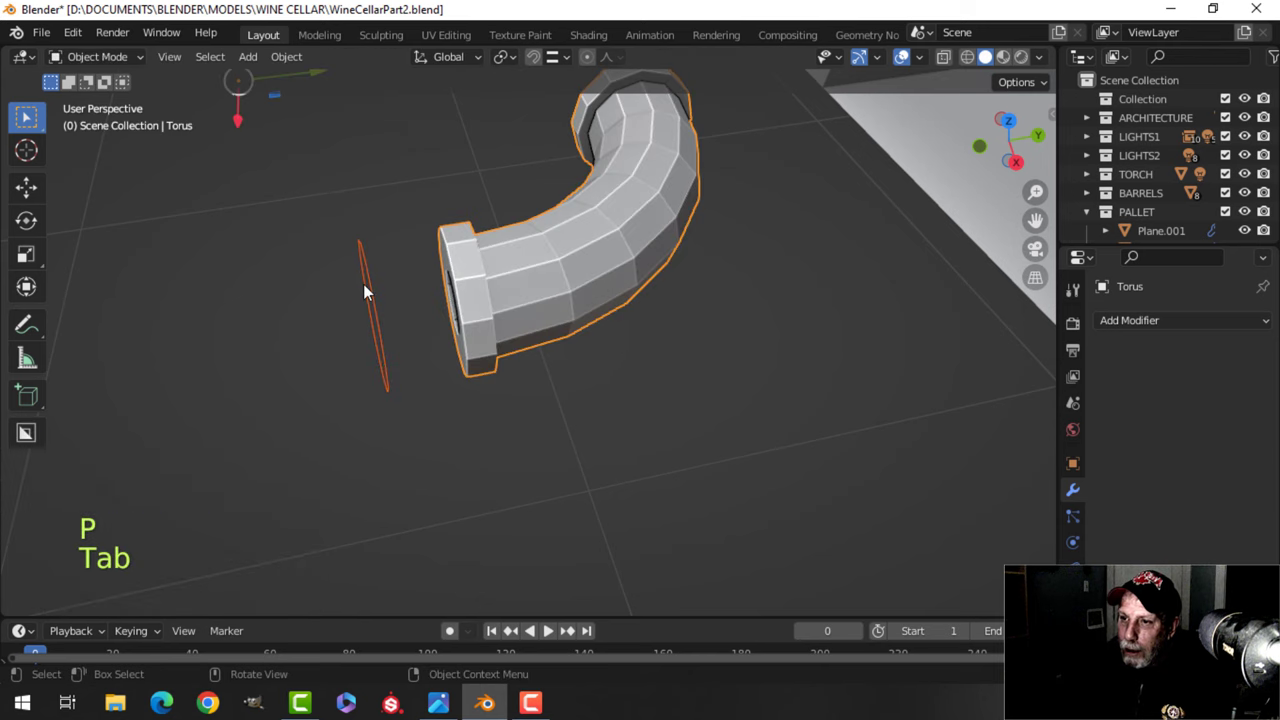
Scale the separated ring down to pipe size and move it about 0.12 m along Y against the flange face.
{"action": "left_click", "coordinate": [363, 284]}
{"action": "key", "text": "Tab"}
{"action": "key", "text": "a"}
{"action": "key", "text": "s"}
{"action": "middle_click_drag", "start_coordinate": [443, 297], "coordinate": [515, 306]}
{"action": "left_click", "coordinate": [528, 298]}
{"action": "left_click_drag", "start_coordinate": [448, 304], "coordinate": [525, 283]}
{"action": "middle_click_drag", "start_coordinate": [525, 283], "coordinate": [695, 282], "text": "shift"}
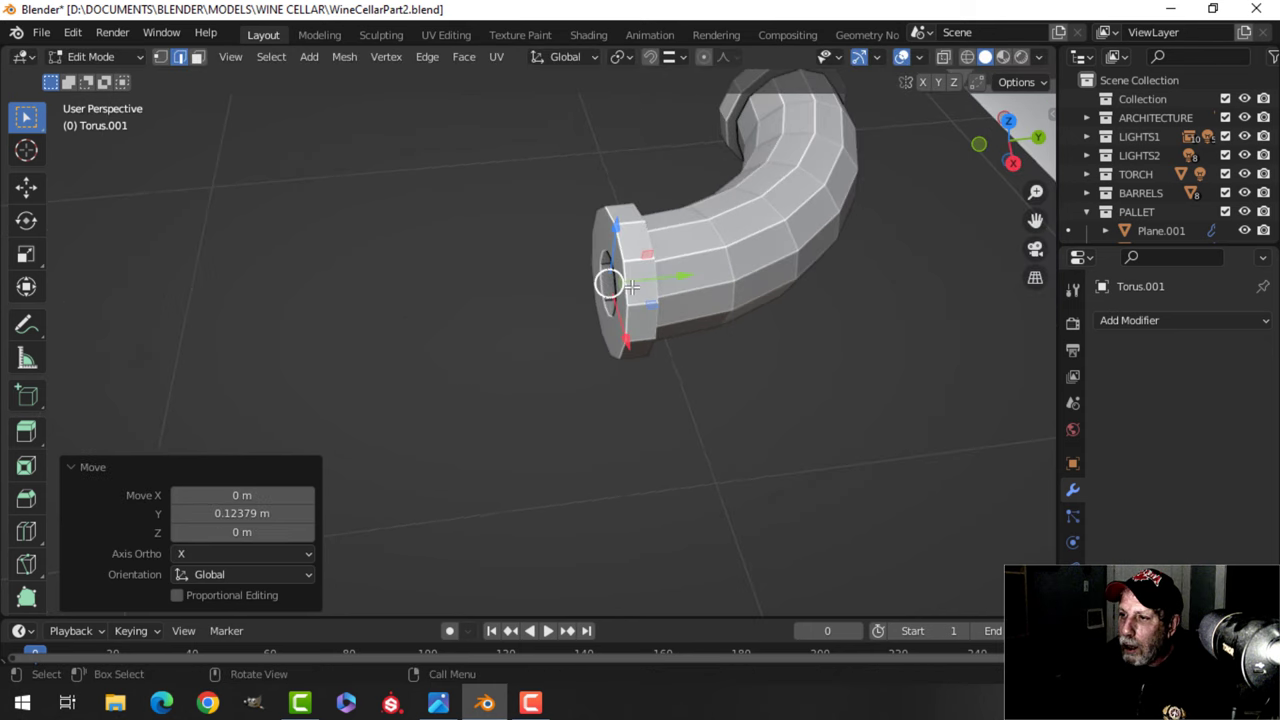
Extrude the ring along negative Y into a straight pipe over 0.5 m long and return to Object Mode.
{"action": "key", "text": "e"}
{"action": "left_click", "coordinate": [372, 331]}
{"action": "middle_click_drag", "start_coordinate": [386, 337], "coordinate": [398, 318]}
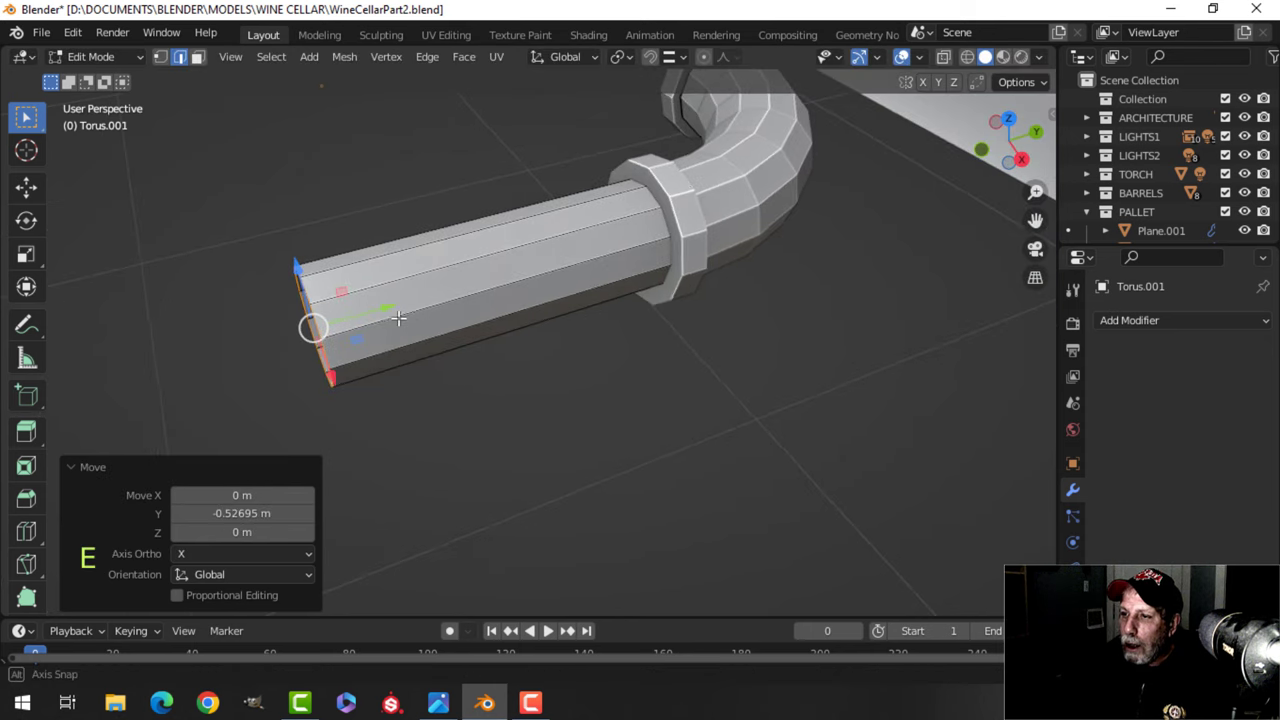
{"action": "key", "text": "Tab"}
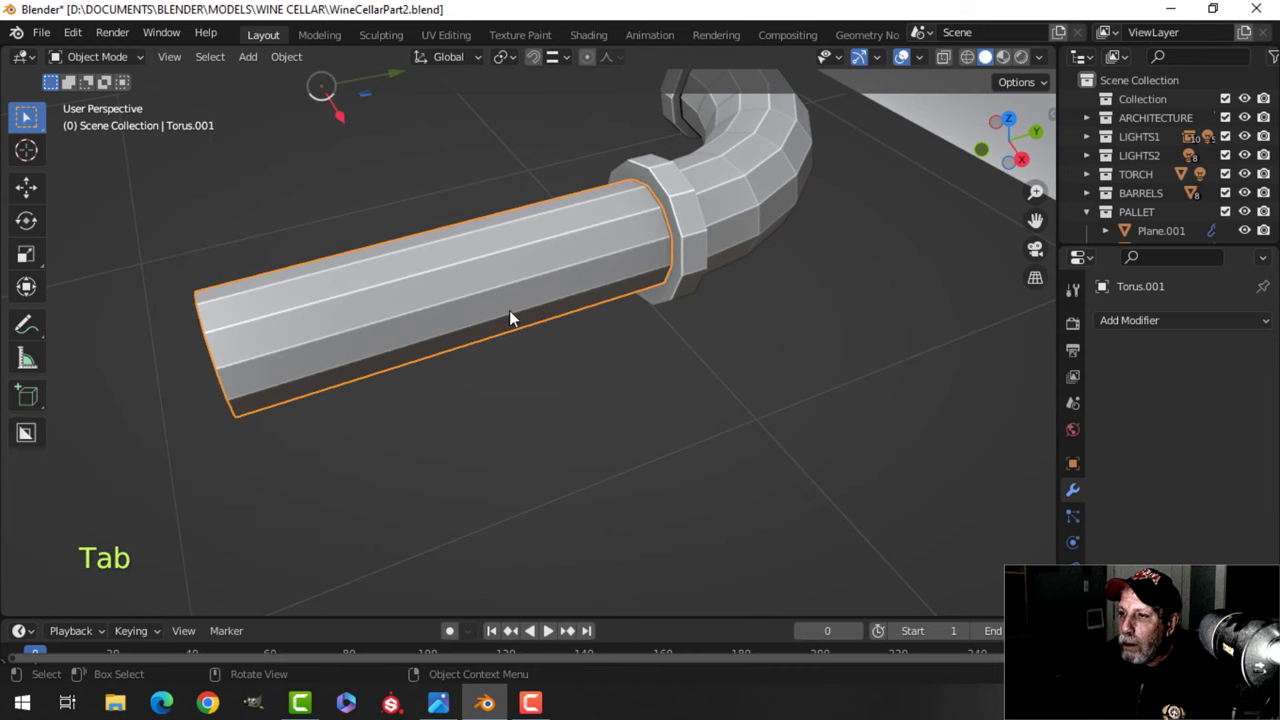
Try smooth shading on the straight pipe and undo it.
{"action": "right_click_drag", "start_coordinate": [531, 289], "coordinate": [482, 287], "text": "shift"}
{"action": "right_click", "coordinate": [474, 273]}
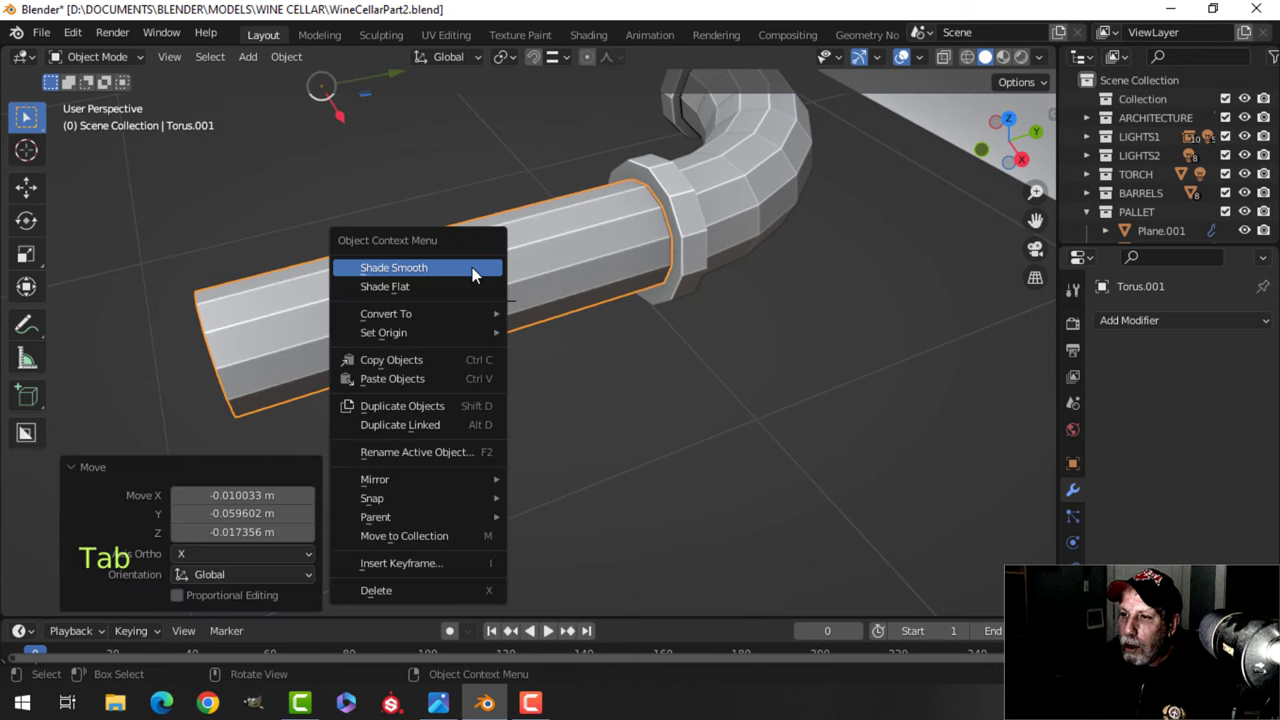
{"action": "left_click", "coordinate": [472, 271]}
{"action": "key", "text": "alt+a"}
{"action": "middle_click_drag", "start_coordinate": [691, 314], "coordinate": [576, 314]}
{"action": "key", "text": "ctrl+z"}
{"action": "key", "text": "ctrl+z"}
{"action": "key", "text": "ctrl+z"}
{"action": "key", "text": "a"}
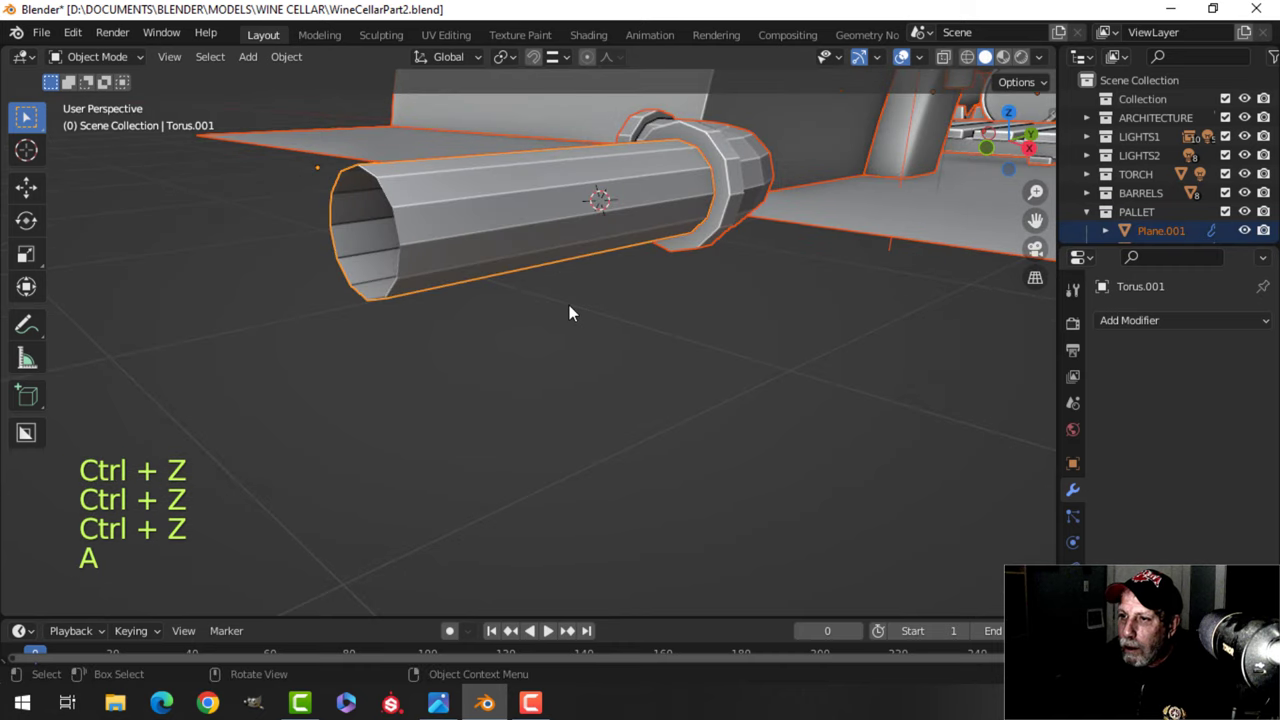
Correct the normals across the whole straight pipe mesh and shade the pipe smooth.
{"action": "left_click", "coordinate": [462, 215]}
{"action": "key", "text": "Tab"}
{"action": "key", "text": "a"}
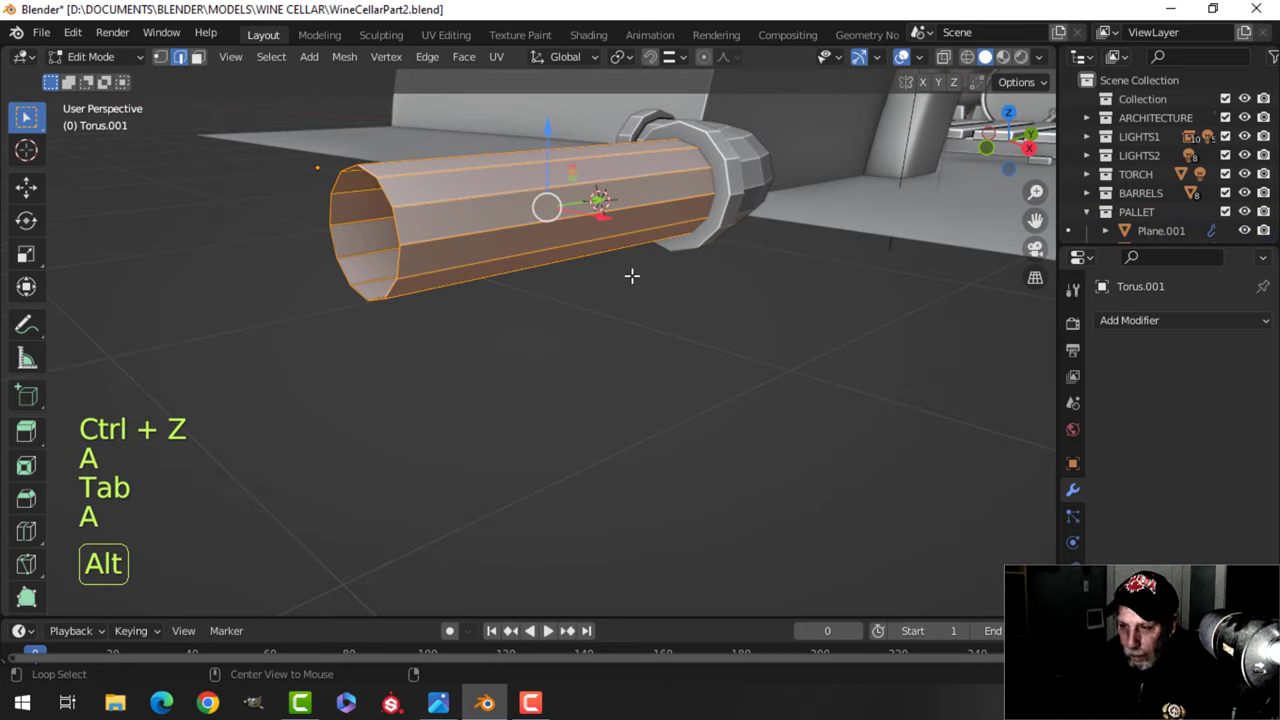
{"action": "key", "text": "alt+n"}
{"action": "left_click", "coordinate": [614, 294]}
{"action": "key", "text": "Tab"}
{"action": "right_click", "coordinate": [542, 194]}
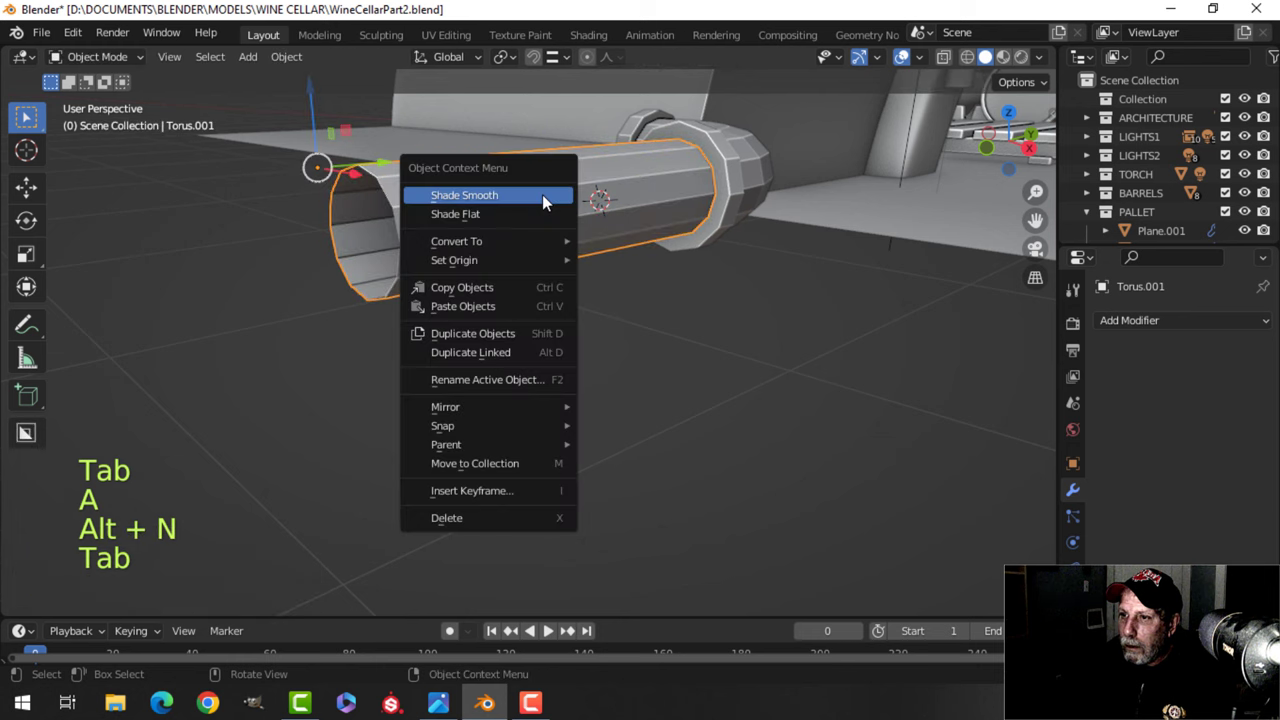
{"action": "left_click", "coordinate": [540, 196]}
{"action": "key", "text": "alt+a"}
{"action": "middle_click_drag", "start_coordinate": [613, 262], "coordinate": [450, 325]}
{"action": "middle_click_drag", "start_coordinate": [500, 318], "coordinate": [530, 314]}
Bevel the outer rim edge loops of both elbow flanges with two segments and a width of about 0.006 m.
{"action": "left_click", "coordinate": [500, 321]}
{"action": "key", "text": "Tab"}
{"action": "scroll", "coordinate": [460, 348], "scroll_direction": "up", "scroll_amount": 3}
{"action": "key", "text": "alt+a"}
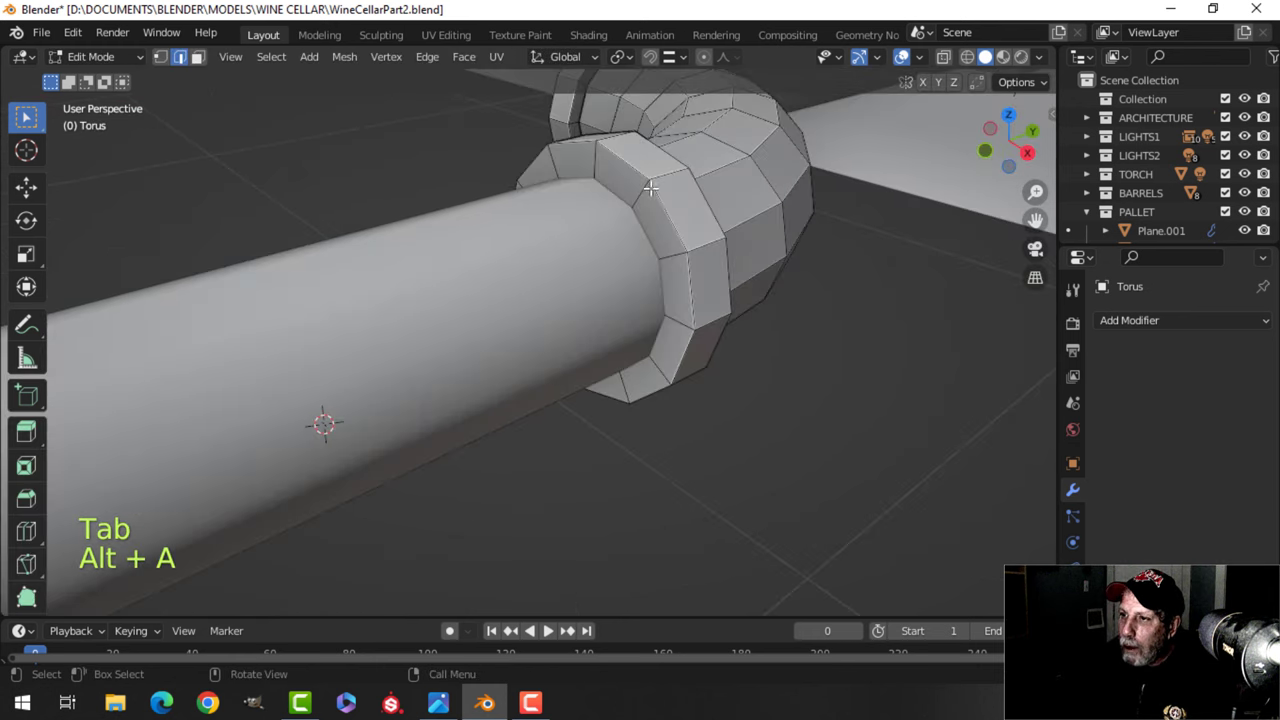
{"action": "left_click", "coordinate": [660, 150], "text": "alt+shift"}
{"action": "middle_click_drag", "start_coordinate": [716, 175], "coordinate": [585, 262]}
{"action": "middle_click_drag", "start_coordinate": [760, 200], "coordinate": [560, 283], "text": "shift"}
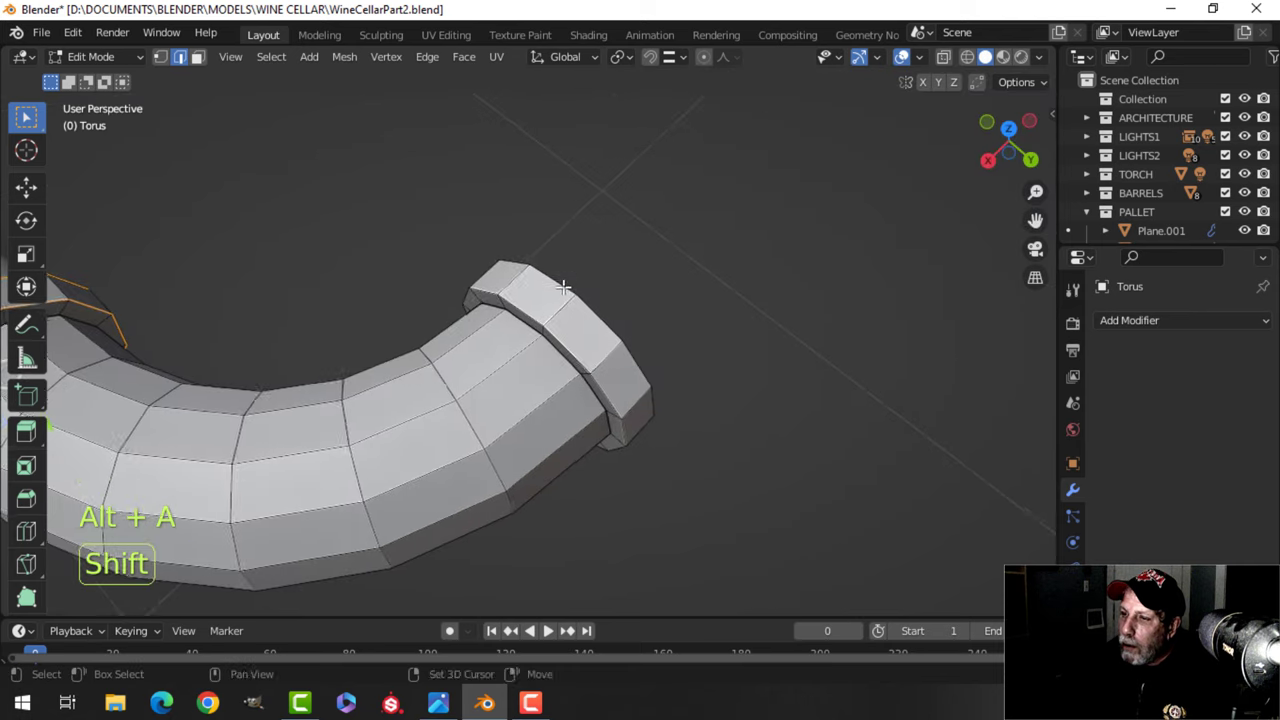
{"action": "scroll", "coordinate": [530, 312], "scroll_direction": "up", "scroll_amount": 2}
{"action": "left_click", "coordinate": [557, 257], "text": "alt+shift"}
{"action": "middle_click_drag", "start_coordinate": [650, 245], "coordinate": [522, 268]}
{"action": "middle_click_drag", "start_coordinate": [522, 268], "coordinate": [557, 295], "text": "shift"}
{"action": "key", "text": "ctrl+b"}
{"action": "key", "text": "shift"}
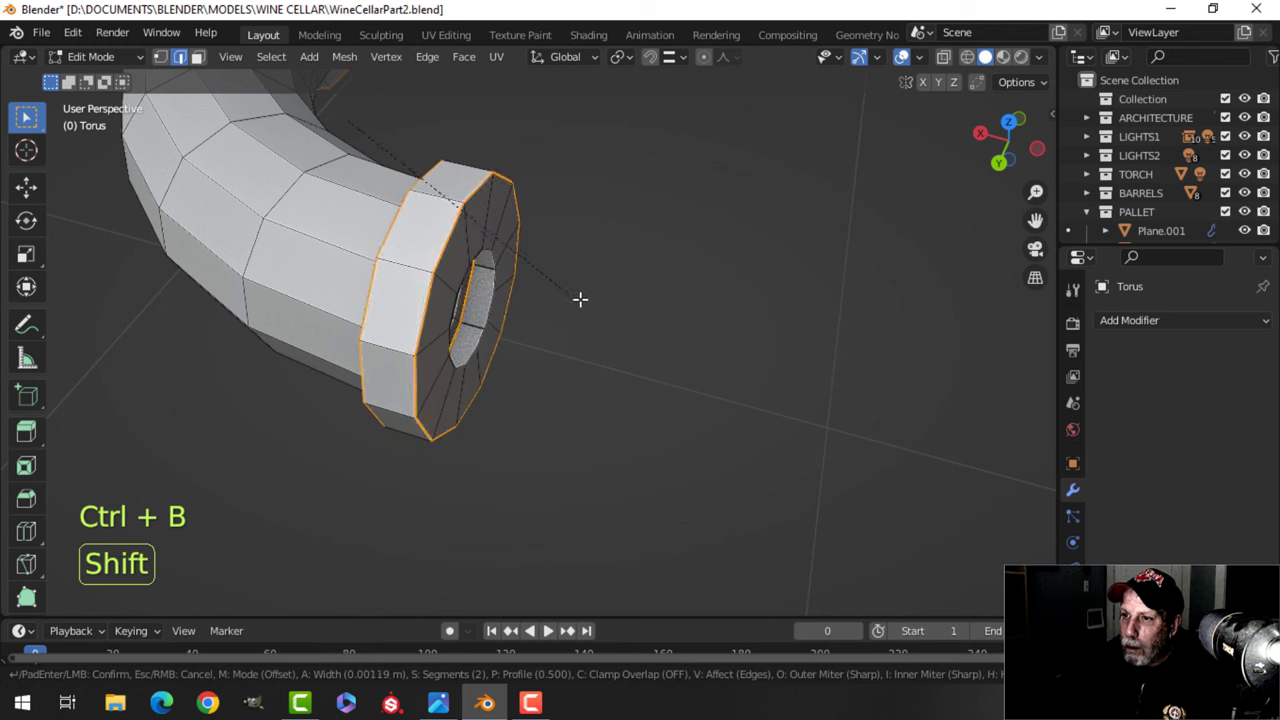
{"action": "left_click", "coordinate": [621, 308]}
{"action": "middle_click_drag", "start_coordinate": [490, 300], "coordinate": [549, 278]}
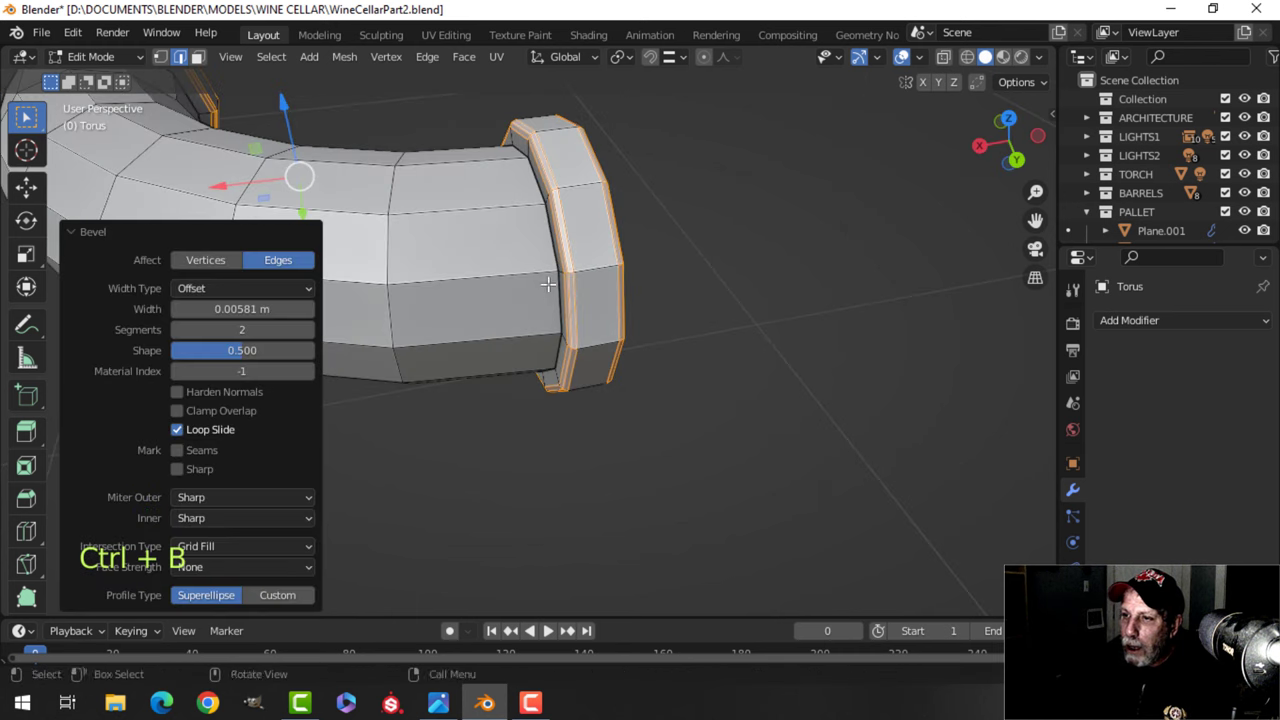
Try a loop cut on the elbow slid tightly against the far flange, and undo it.
{"action": "key", "text": "alt+a"}
{"action": "key", "text": "ctrl+r"}
{"action": "left_click", "coordinate": [506, 217]}
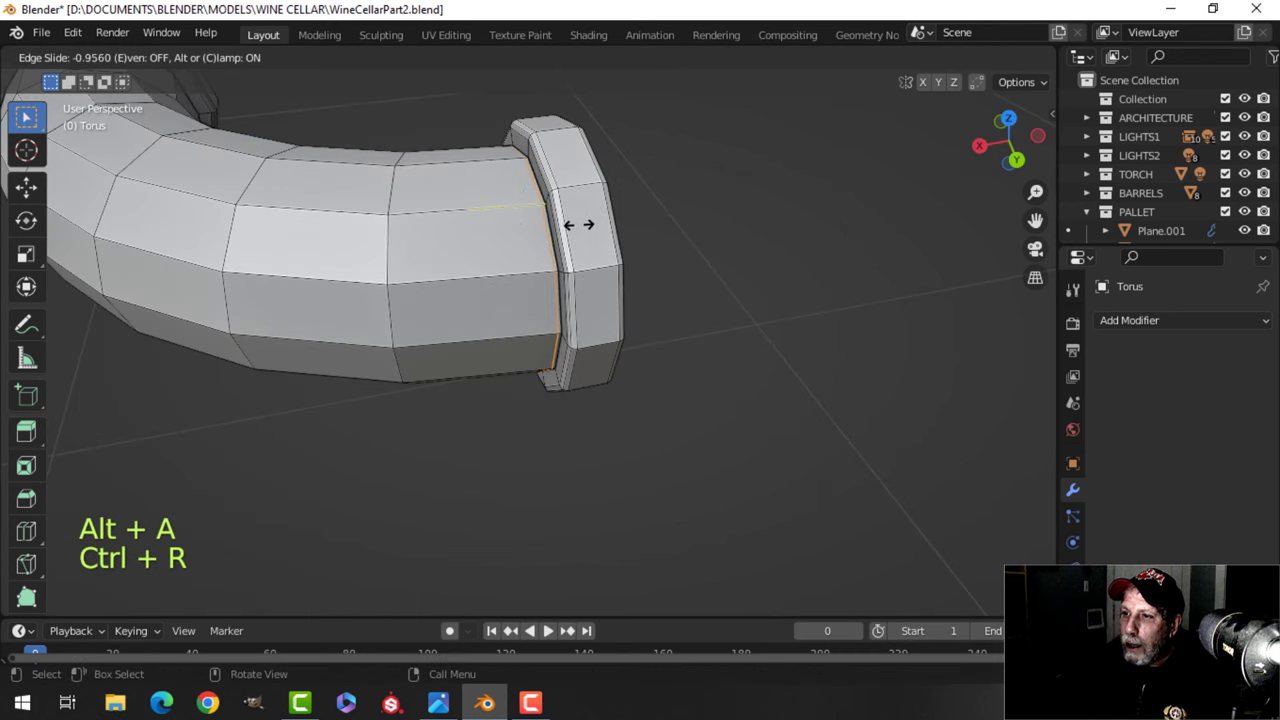
{"action": "left_click", "coordinate": [579, 225]}
{"action": "middle_click_drag", "start_coordinate": [579, 225], "coordinate": [614, 311], "text": "shift"}
{"action": "key", "text": "ctrl+z"}
Bevel the edge loop where the elbow meets the far flange, using two segments.
{"action": "scroll", "coordinate": [649, 251], "scroll_direction": "up", "scroll_amount": 3}
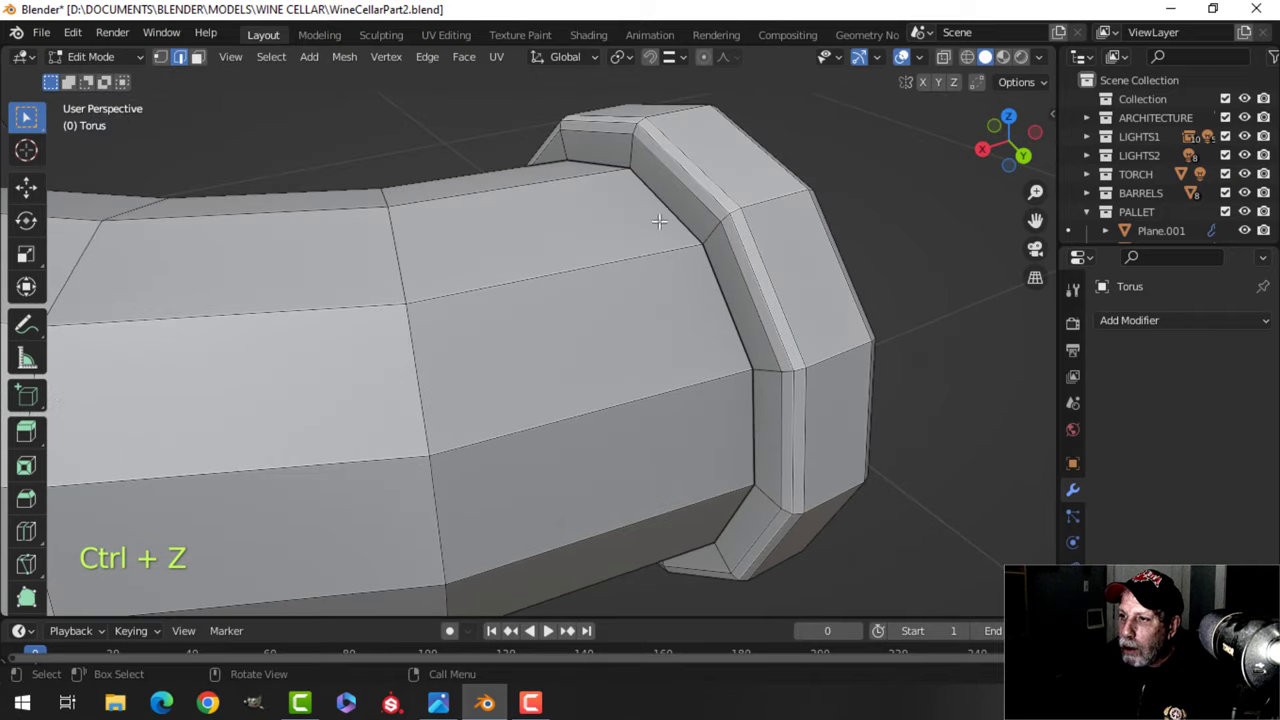
{"action": "key", "text": "ctrl+b"}
{"action": "key", "text": "shift"}
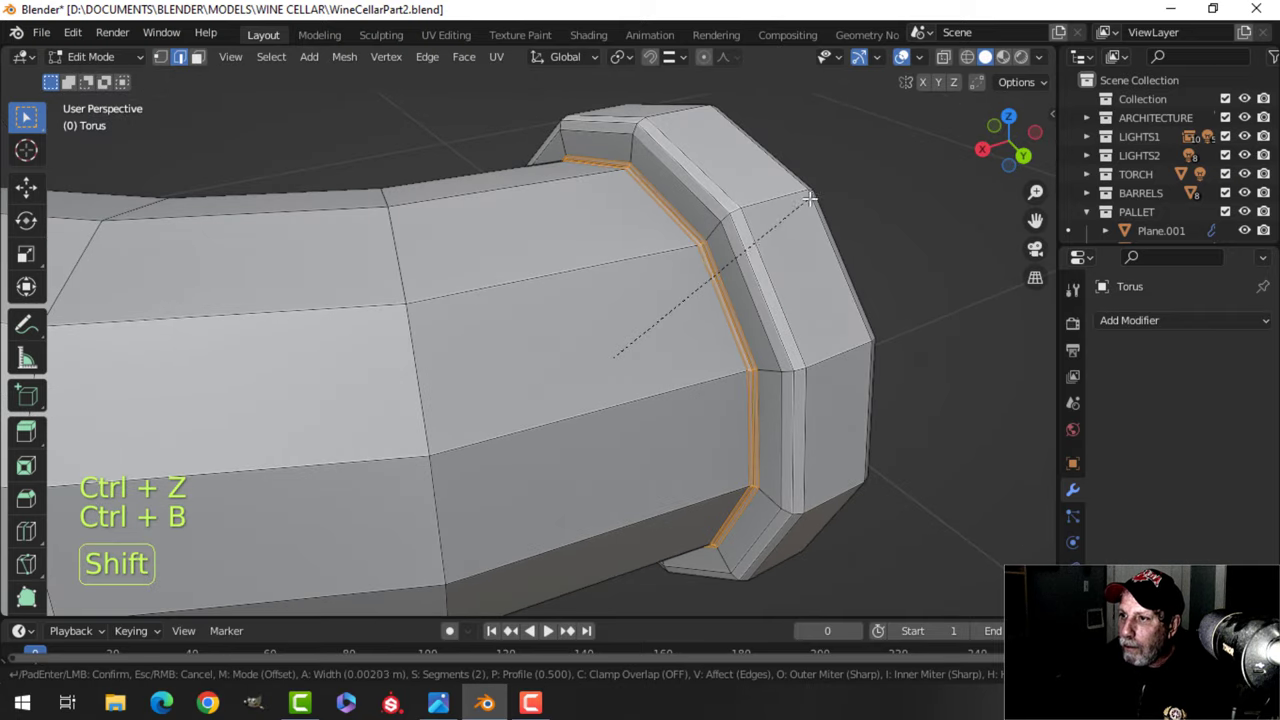
{"action": "left_click", "coordinate": [631, 221]}
Bevel the edge loop where the elbow meets the flange beside the straight pipe, using two segments.
{"action": "scroll", "coordinate": [631, 221], "scroll_direction": "down", "scroll_amount": 5}
{"action": "middle_click_drag", "start_coordinate": [476, 262], "coordinate": [680, 306], "text": "shift"}
{"action": "scroll", "coordinate": [680, 306], "scroll_direction": "up", "scroll_amount": 3}
{"action": "key", "text": "alt+a"}
{"action": "left_click", "coordinate": [608, 246], "text": "alt"}
{"action": "key", "text": "ctrl+b"}
{"action": "key", "text": "shift"}
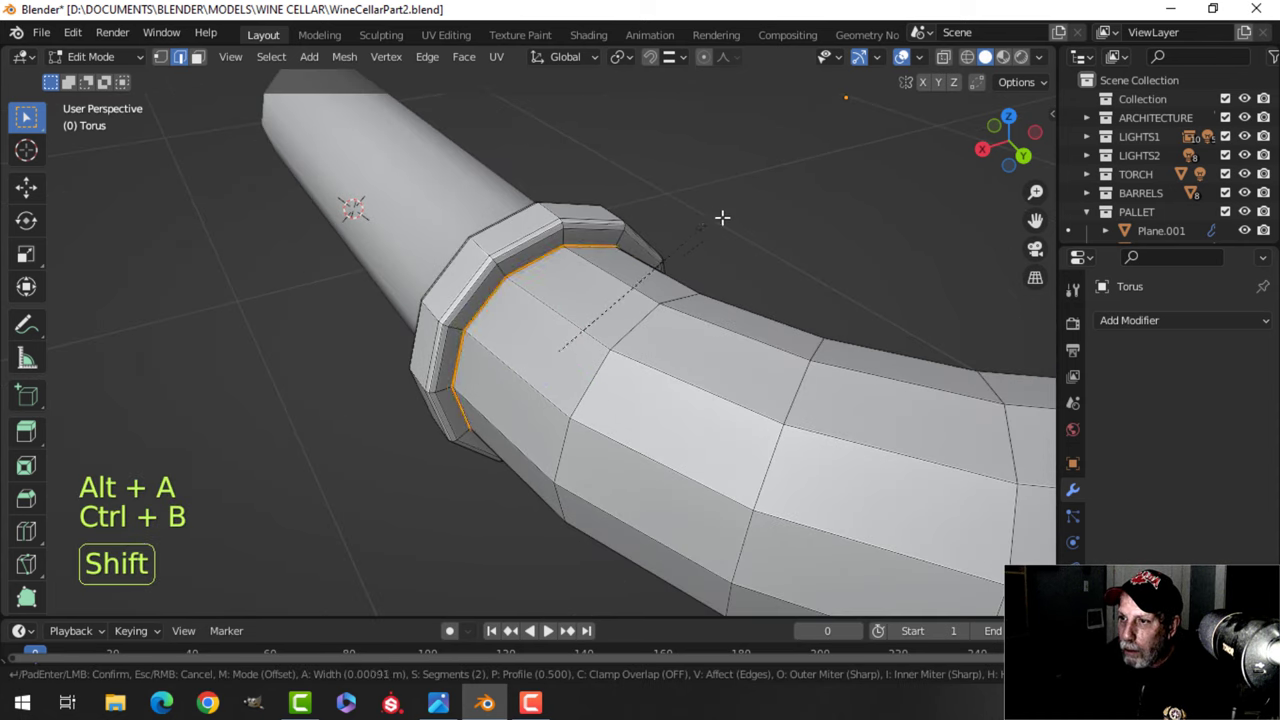
{"action": "left_click", "coordinate": [749, 209]}
Shade the elbow smooth in Object Mode, deselect it, and inspect the joined pipes from several sides.
{"action": "key", "text": "Tab"}
{"action": "right_click", "coordinate": [588, 316]}
{"action": "left_click", "coordinate": [588, 316]}
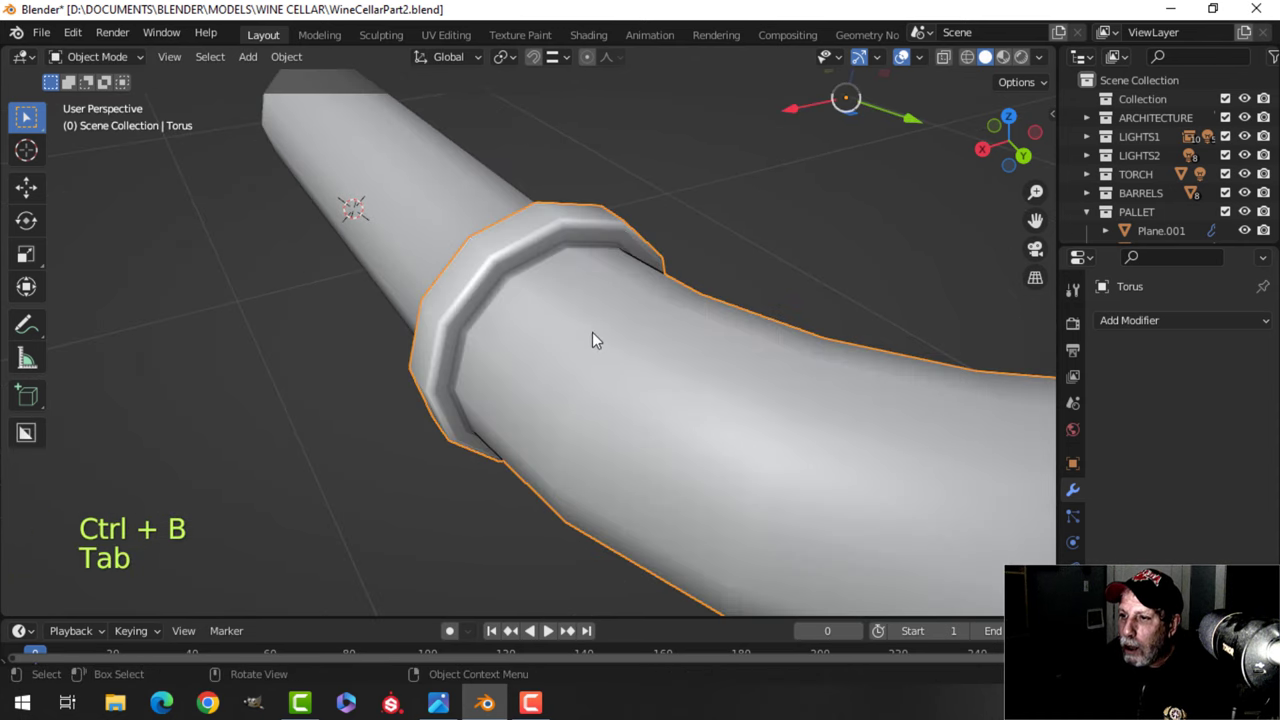
{"action": "scroll", "coordinate": [594, 330], "scroll_direction": "down", "scroll_amount": 4}
{"action": "key", "text": "alt+a"}
{"action": "middle_click_drag", "start_coordinate": [698, 358], "coordinate": [732, 345]}
{"action": "middle_click_drag", "start_coordinate": [732, 345], "coordinate": [614, 368], "text": "shift"}
{"action": "middle_click_drag", "start_coordinate": [614, 368], "coordinate": [835, 383]}
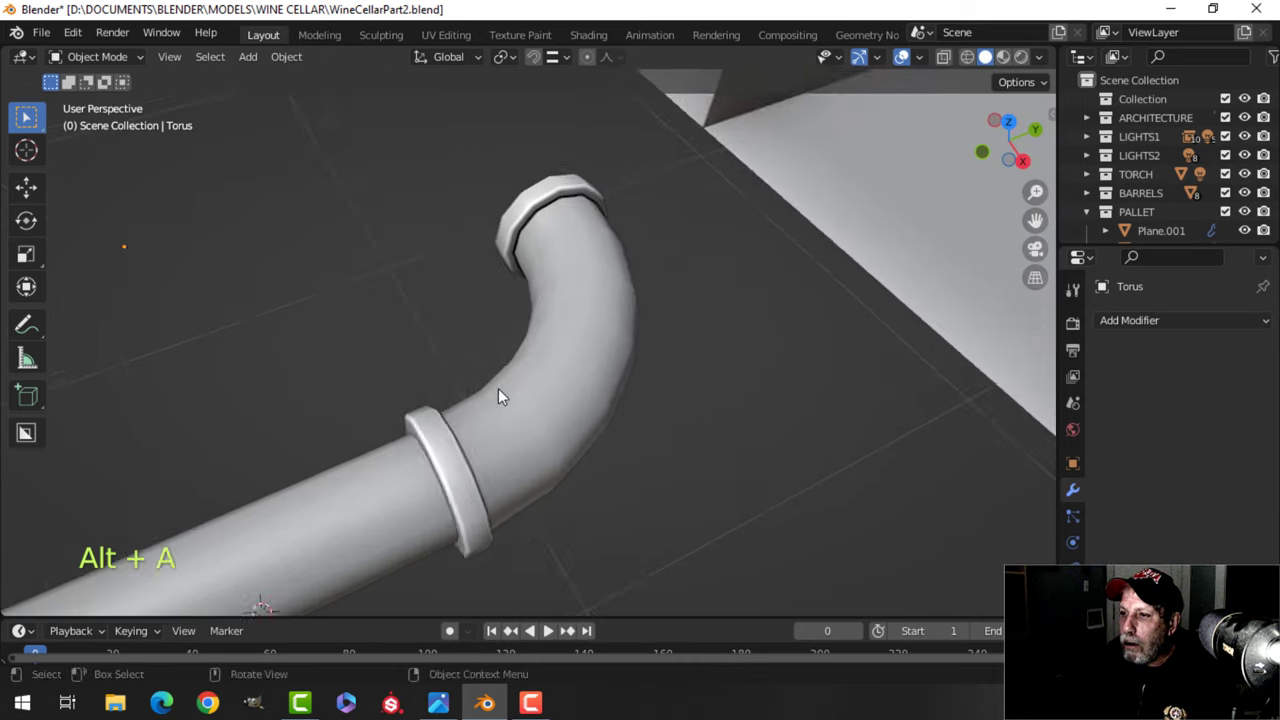
{"action": "middle_click_drag", "start_coordinate": [498, 388], "coordinate": [648, 335]}
{"action": "middle_click_drag", "start_coordinate": [648, 335], "coordinate": [715, 323]}
{"action": "scroll", "coordinate": [753, 364], "scroll_direction": "down", "scroll_amount": 2}
Move the whole straight pipe mesh about 0.01 m along Y, further into the flange.
{"action": "left_click", "coordinate": [728, 353]}
{"action": "middle_click_drag", "start_coordinate": [753, 371], "coordinate": [707, 393], "text": "shift"}
{"action": "key", "text": "Tab"}
{"action": "key", "text": "a"}
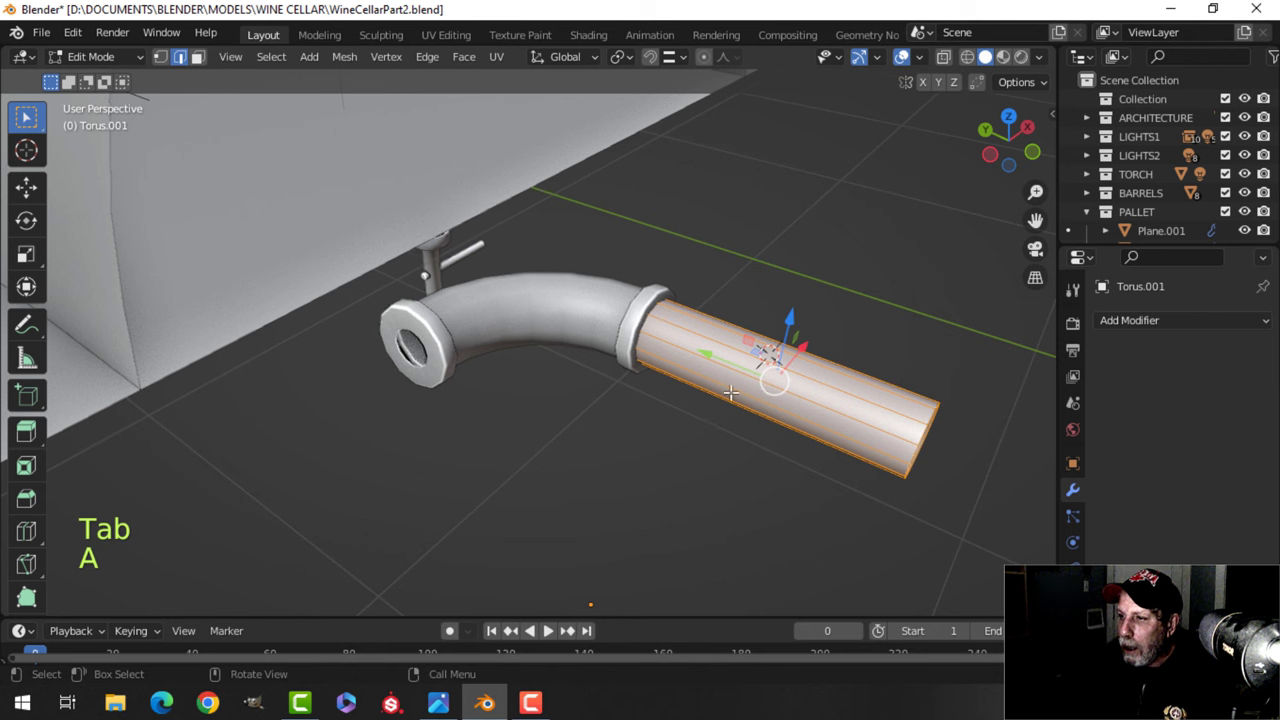
{"action": "left_click_drag", "start_coordinate": [738, 362], "coordinate": [718, 359]}
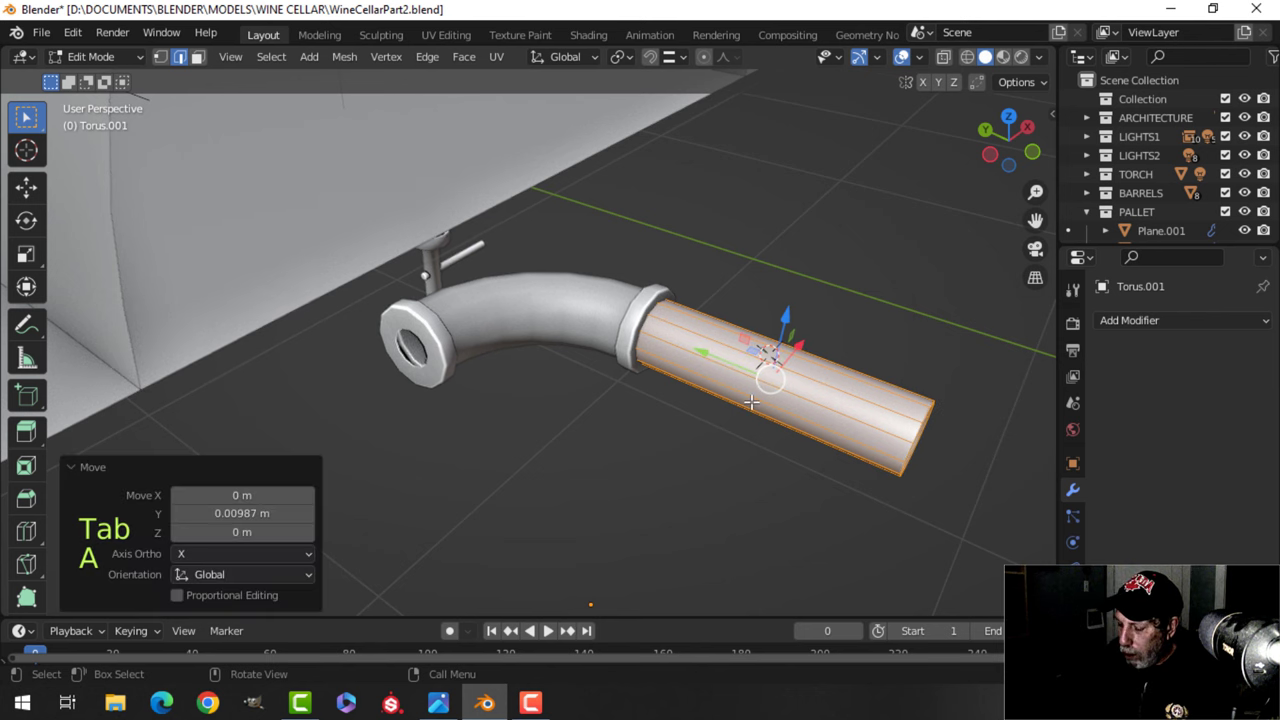
{"action": "middle_click_drag", "start_coordinate": [744, 438], "coordinate": [711, 420]}
Duplicate the straight pipe mesh in top view and rotate the copy 90° around Z.
{"action": "key", "text": "KP_7"}
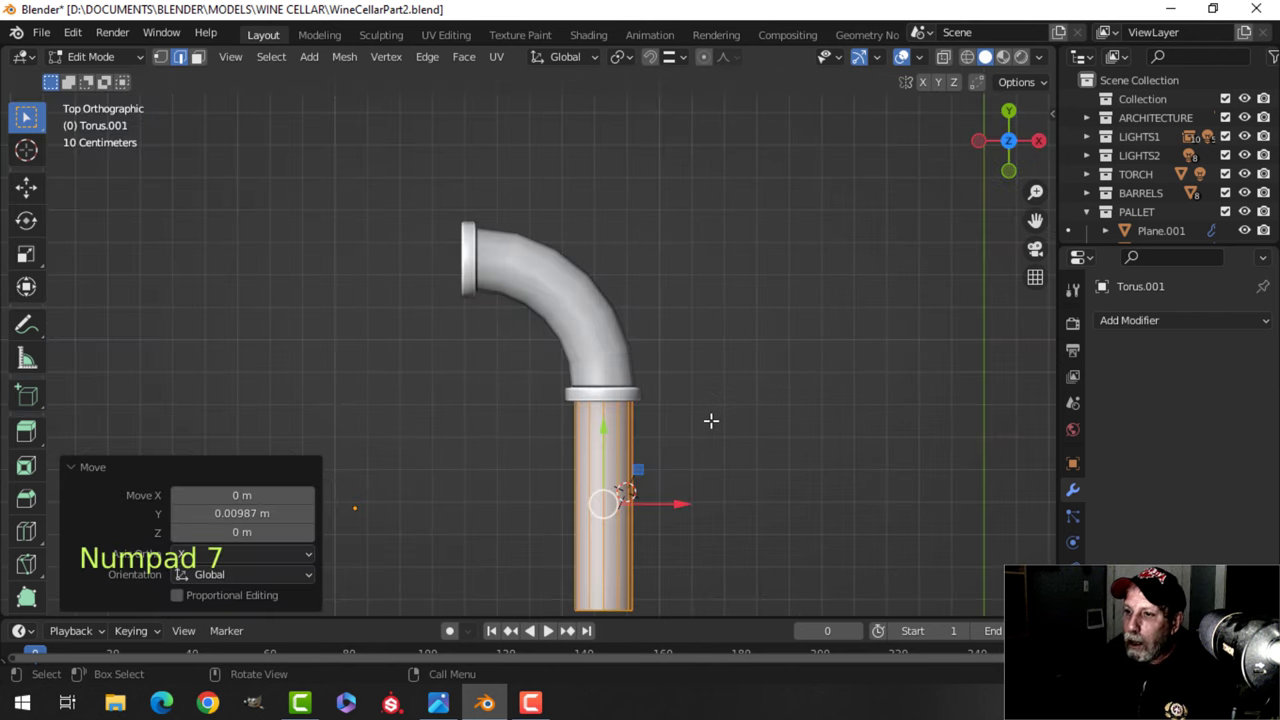
{"action": "key", "text": "shift+d"}
{"action": "type", "text": "rz90"}
{"action": "key", "text": "Return"}
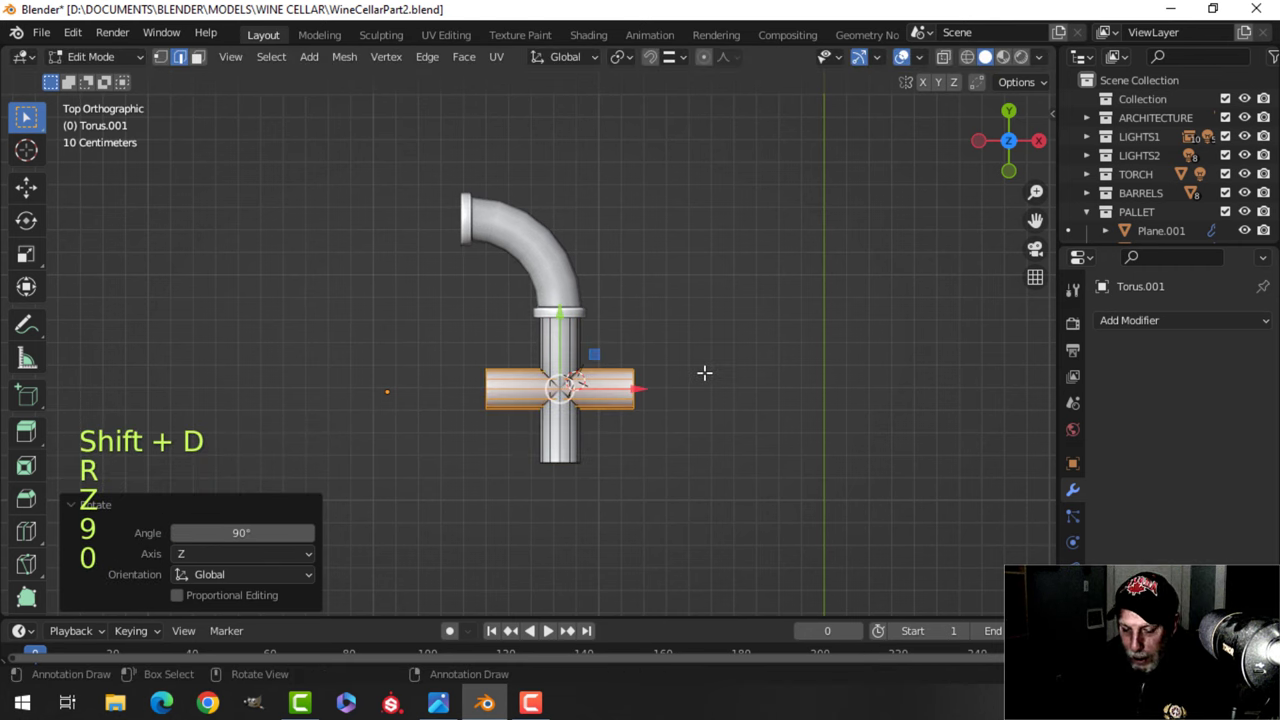
Move the rotated pipe copy about -0.75 m in X and 0.76 m in Y to the elbow's other flange, centring and seating it there.
{"action": "key", "text": "g"}
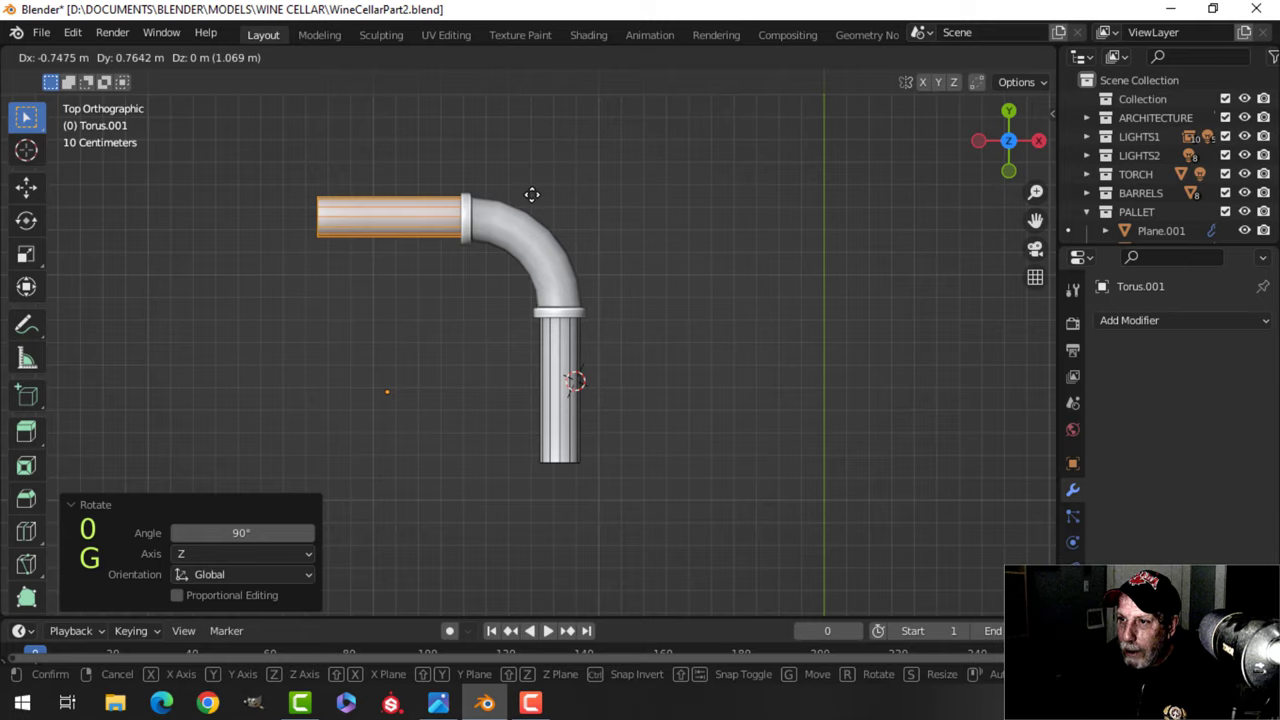
{"action": "left_click", "coordinate": [532, 194]}
{"action": "scroll", "coordinate": [577, 388], "scroll_direction": "up", "scroll_amount": 8}
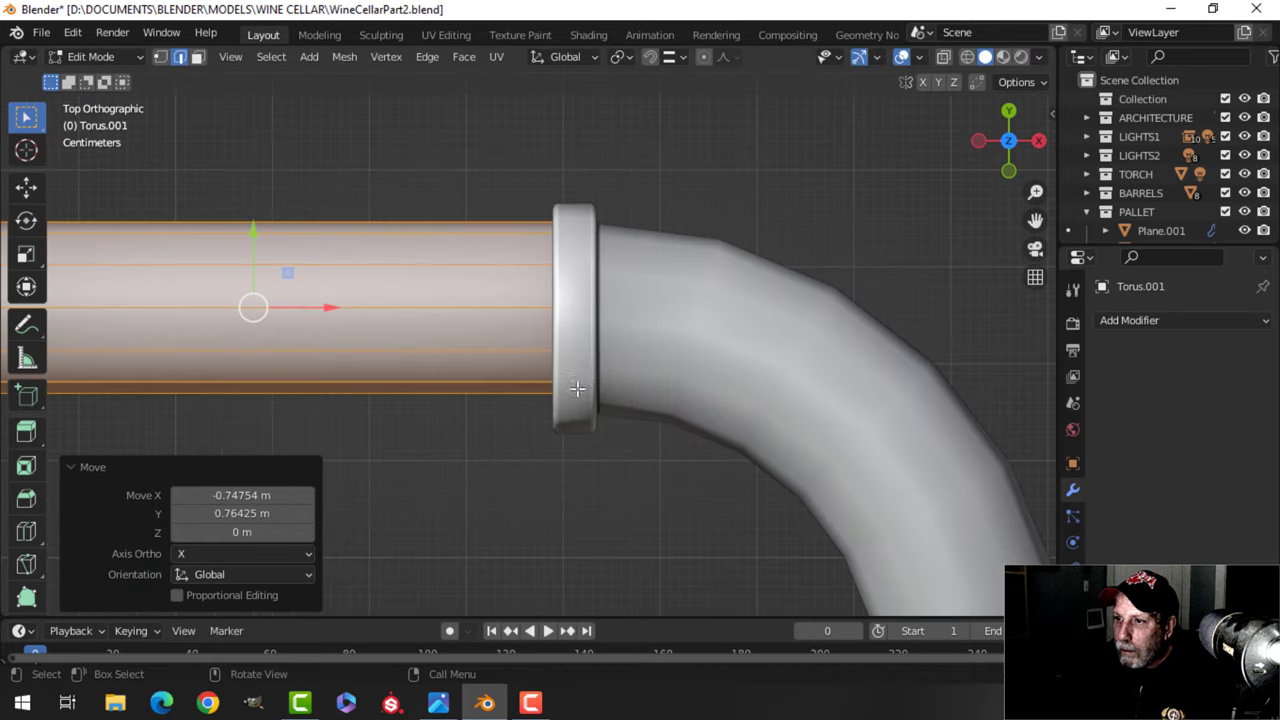
{"action": "key", "text": "g"}
{"action": "key", "text": "y"}
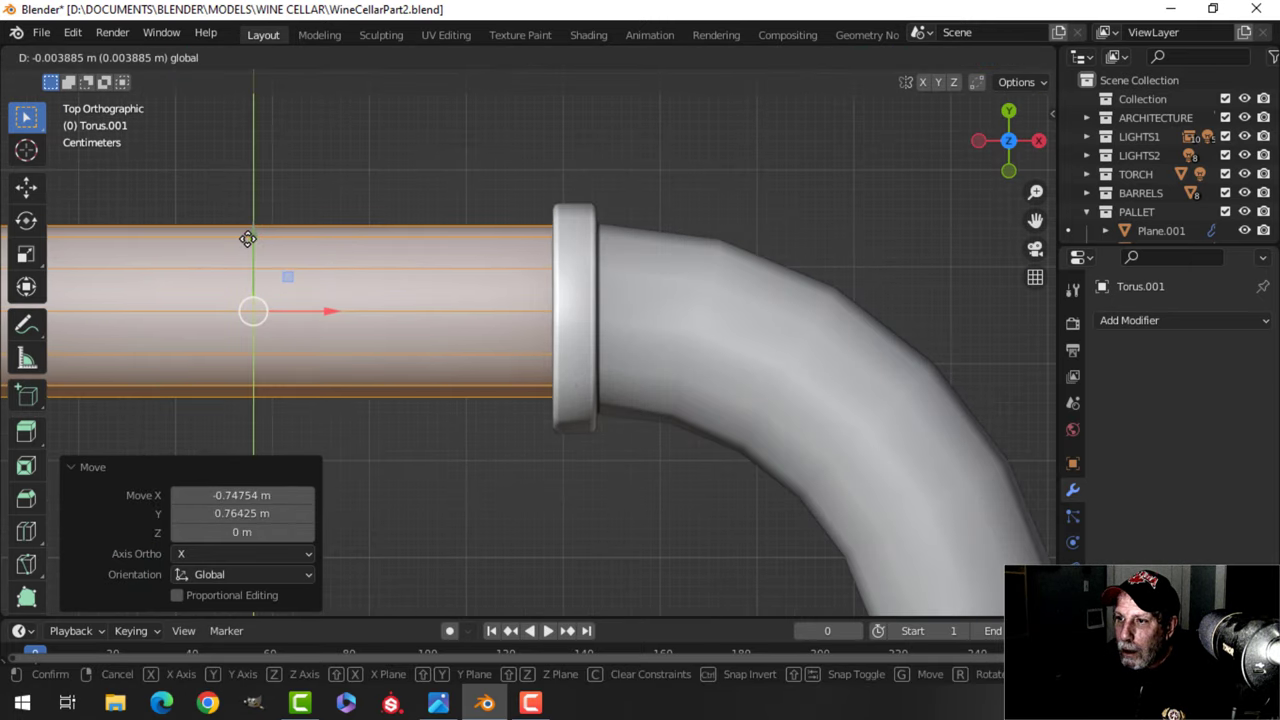
{"action": "left_click", "coordinate": [251, 238]}
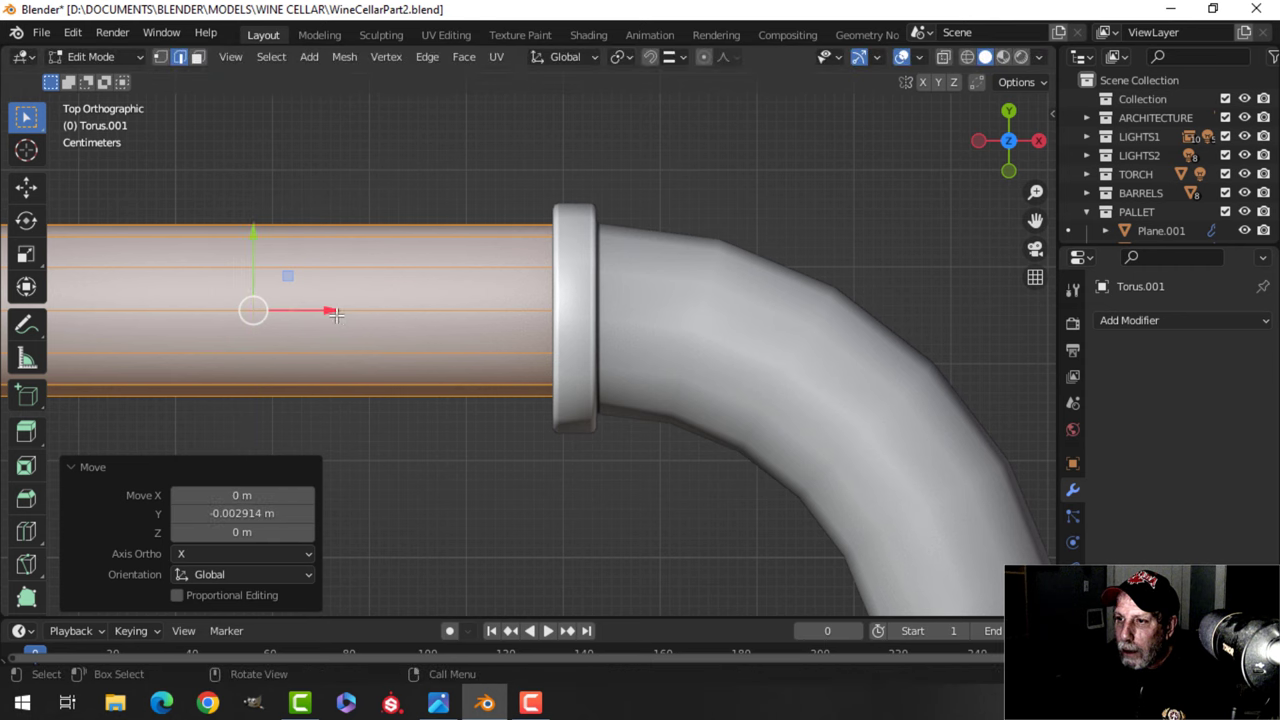
{"action": "left_click_drag", "start_coordinate": [336, 314], "coordinate": [344, 314]}
{"action": "scroll", "coordinate": [414, 329], "scroll_direction": "down", "scroll_amount": 3}
{"action": "key", "text": "alt+a"}
Lengthen the copied pipe by moving its free end loop along negative X, away from the elbow.
{"action": "middle_click_drag", "start_coordinate": [228, 367], "coordinate": [620, 390], "text": "shift"}
{"action": "key", "text": "shift+alt"}
{"action": "scroll", "coordinate": [400, 365], "scroll_direction": "down", "scroll_amount": 3}
{"action": "left_click_drag", "start_coordinate": [645, 348], "coordinate": [366, 348]}
Lengthen the original straight pipe by moving its open end loop along negative Y, away from the elbow.
{"action": "scroll", "coordinate": [620, 411], "scroll_direction": "down", "scroll_amount": 3}
{"action": "middle_click_drag", "start_coordinate": [703, 423], "coordinate": [489, 231], "text": "shift"}
{"action": "scroll", "coordinate": [600, 320], "scroll_direction": "up", "scroll_amount": 3}
{"action": "key", "text": "alt+a"}
{"action": "middle_click_drag", "start_coordinate": [614, 335], "coordinate": [538, 380]}
{"action": "left_click", "coordinate": [555, 355], "text": "alt+shift"}
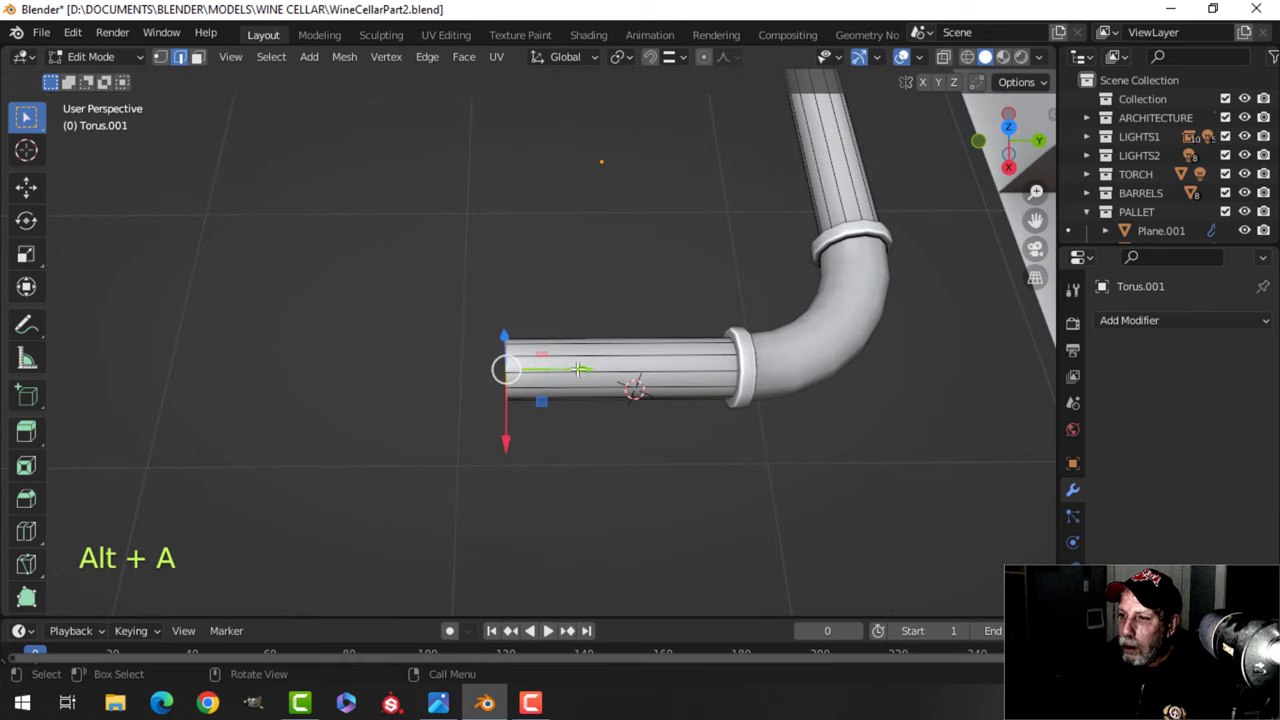
{"action": "left_click_drag", "start_coordinate": [578, 369], "coordinate": [440, 369]}
Join the straight pipes and the flanged elbow into one object in Object Mode.
{"action": "key", "text": "Tab"}
{"action": "scroll", "coordinate": [741, 381], "scroll_direction": "down", "scroll_amount": 3}
{"action": "middle_click_drag", "start_coordinate": [741, 381], "coordinate": [651, 300], "text": "shift"}
{"action": "left_click", "coordinate": [538, 302], "text": "shift"}
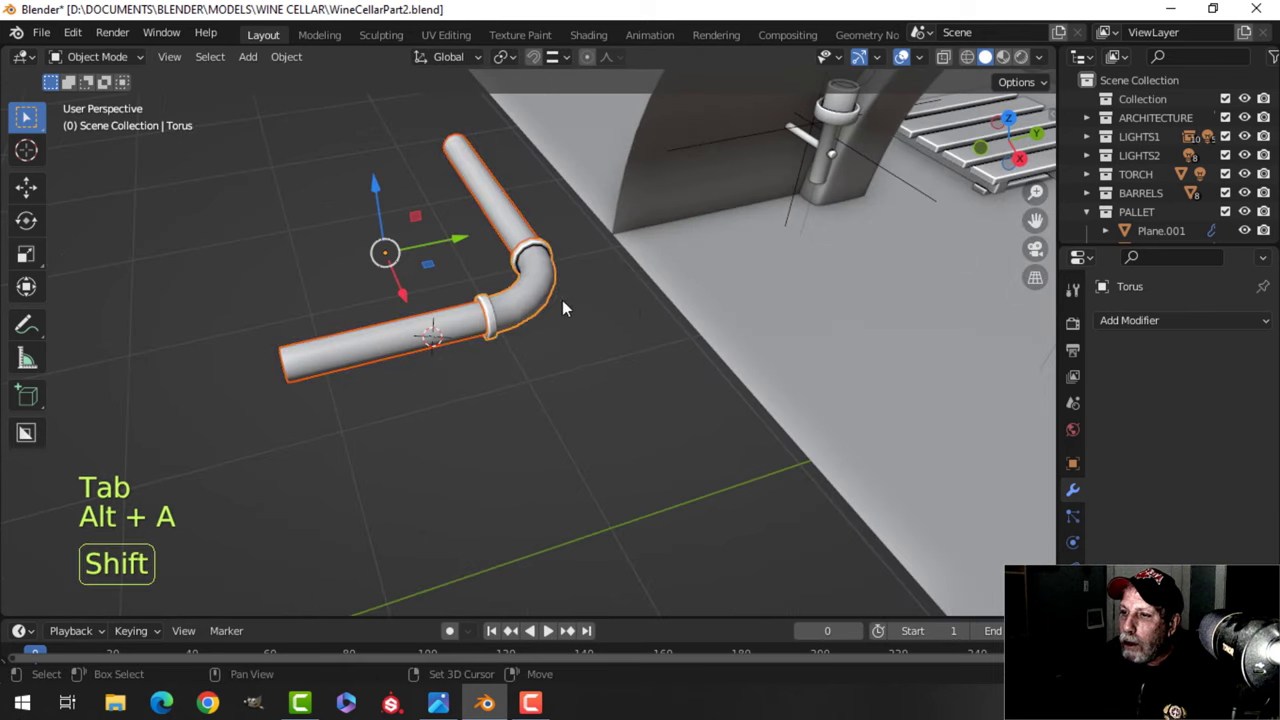
{"action": "key", "text": "ctrl+j"}
Move the whole pipe mesh about 2.55 m along Y and -0.37 m along X into the cellar entrance.
{"action": "middle_click_drag", "start_coordinate": [613, 300], "coordinate": [414, 237], "text": "shift"}
{"action": "key", "text": "Tab"}
{"action": "key", "text": "a"}
{"action": "key", "text": "g"}
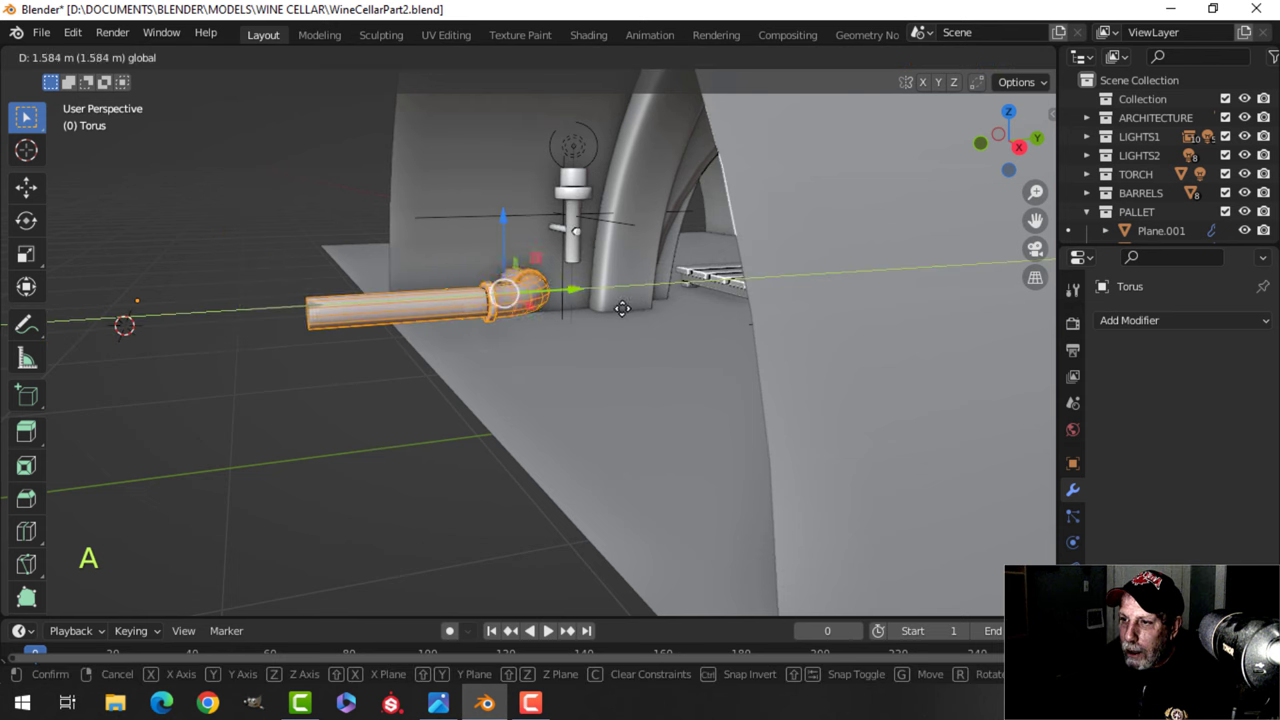
{"action": "left_click", "coordinate": [726, 303]}
{"action": "middle_click_drag", "start_coordinate": [726, 303], "coordinate": [680, 240]}
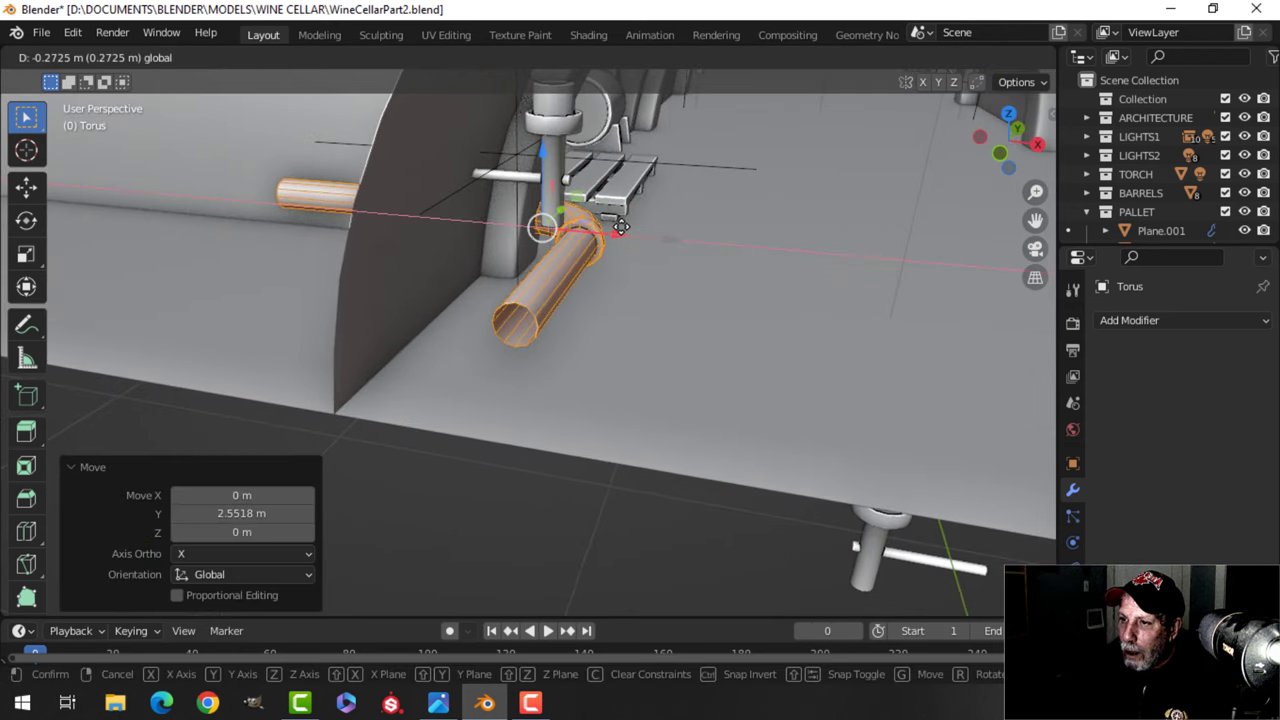
{"action": "left_click_drag", "start_coordinate": [605, 222], "coordinate": [605, 222]}
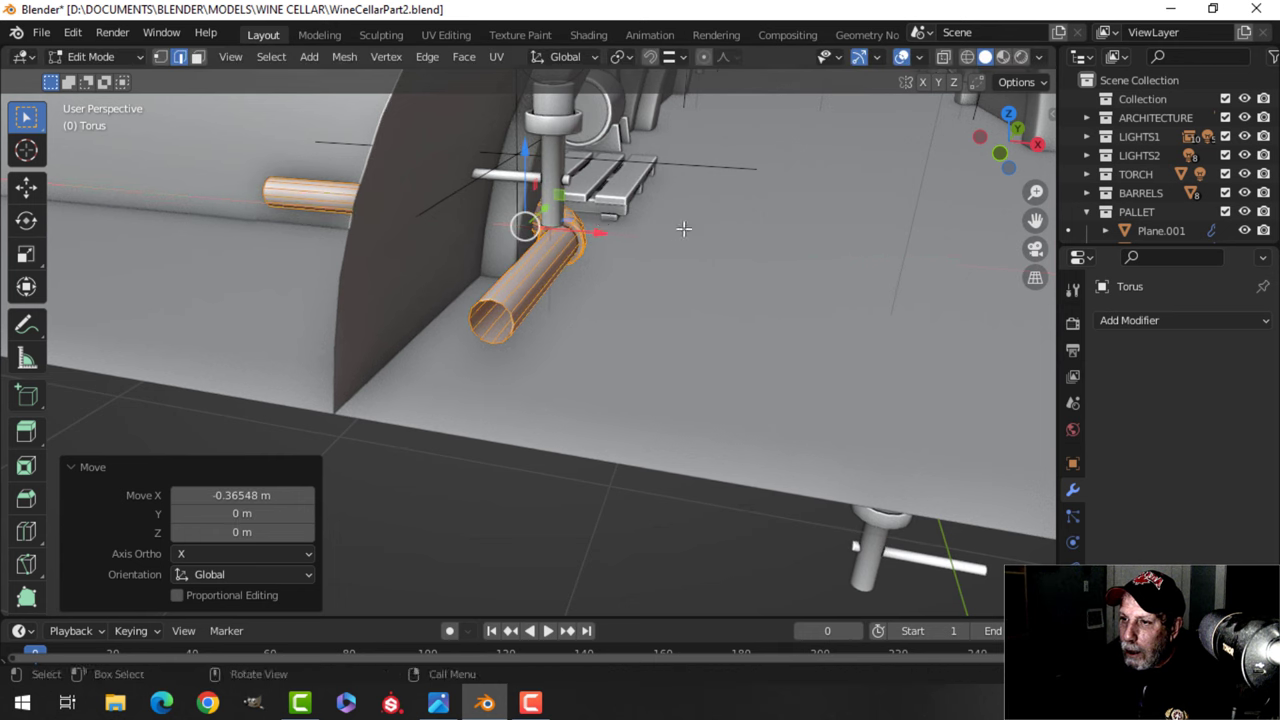
Shift the pipe mesh about 0.55 m further along Y past the arch and lower it along Z towards the floor.
{"action": "middle_click_drag", "start_coordinate": [683, 226], "coordinate": [573, 240]}
{"action": "middle_click_drag", "start_coordinate": [717, 206], "coordinate": [530, 245], "text": "shift"}
{"action": "middle_click_drag", "start_coordinate": [673, 319], "coordinate": [580, 320], "text": "shift"}
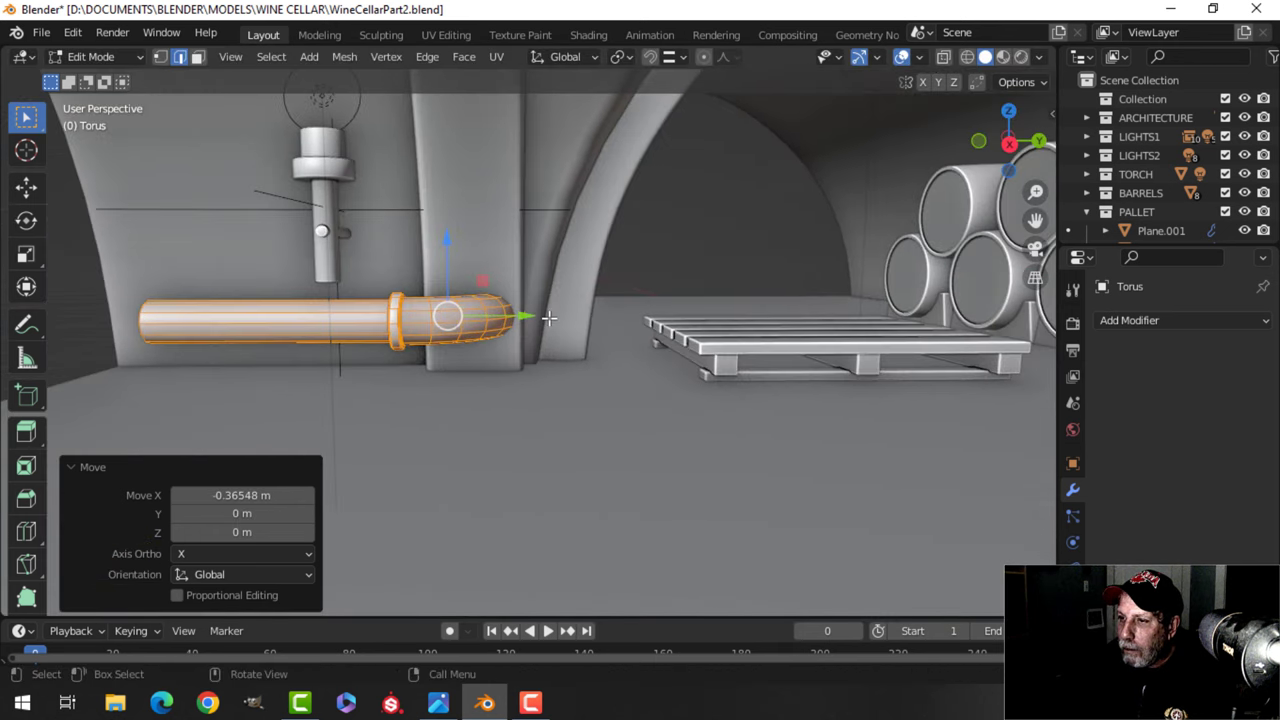
{"action": "key", "text": "g"}
{"action": "key", "text": "y"}
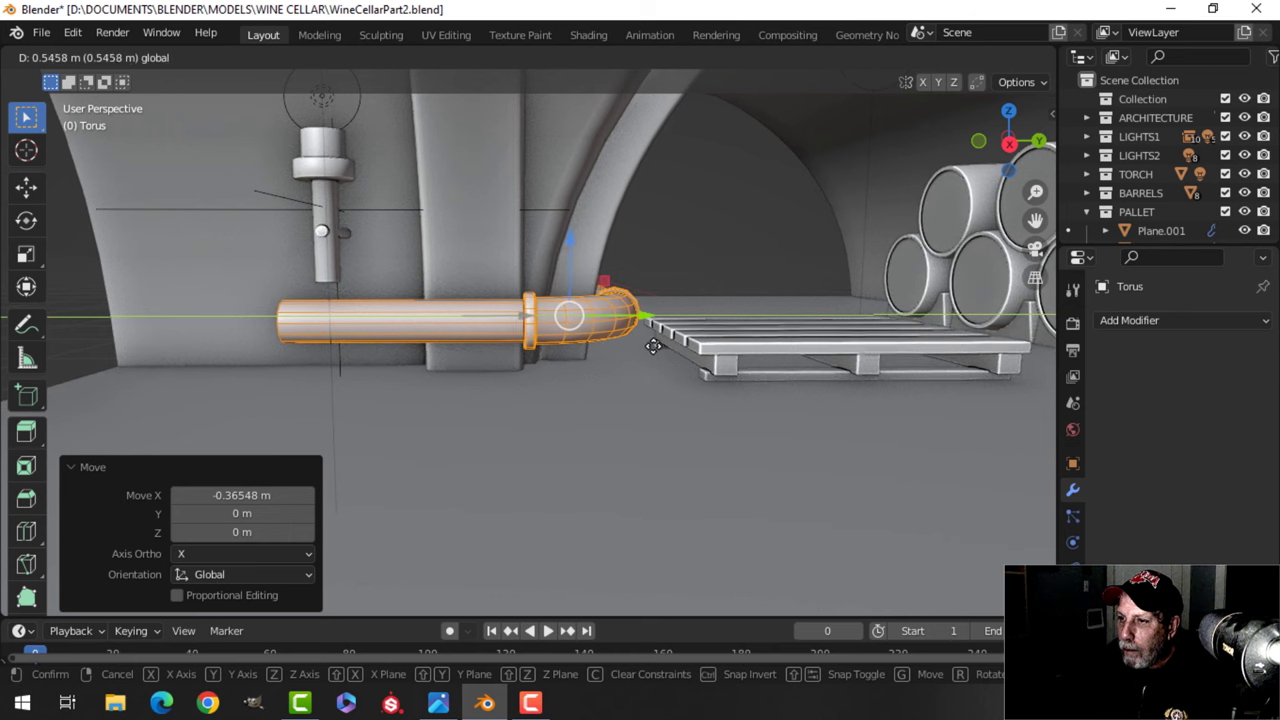
{"action": "left_click_drag", "start_coordinate": [652, 346], "coordinate": [656, 347]}
{"action": "middle_click_drag", "start_coordinate": [625, 357], "coordinate": [593, 270]}
{"action": "left_click_drag", "start_coordinate": [567, 242], "coordinate": [569, 266]}
Extend the front pipe's open end loop along negative Y towards the cellar entrance and deselect it.
{"action": "middle_click_drag", "start_coordinate": [657, 296], "coordinate": [595, 388]}
{"action": "scroll", "coordinate": [530, 426], "scroll_direction": "down", "scroll_amount": 2}
{"action": "scroll", "coordinate": [525, 427], "scroll_direction": "up", "scroll_amount": 3}
{"action": "middle_click_drag", "start_coordinate": [420, 470], "coordinate": [505, 410], "text": "shift"}
{"action": "middle_click_drag", "start_coordinate": [505, 410], "coordinate": [507, 384]}
{"action": "key", "text": "alt+a"}
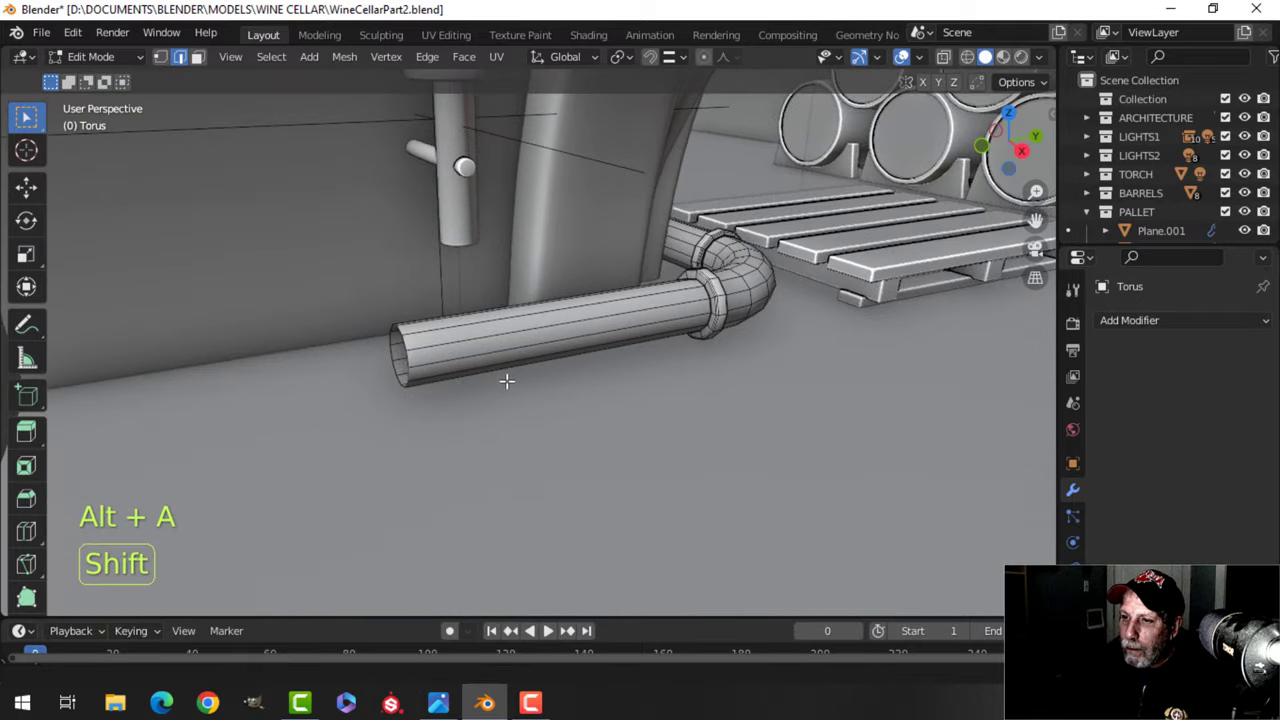
{"action": "left_click", "coordinate": [409, 344], "text": "alt+shift"}
{"action": "scroll", "coordinate": [407, 386], "scroll_direction": "down", "scroll_amount": 2}
{"action": "middle_click_drag", "start_coordinate": [406, 389], "coordinate": [481, 364], "text": "shift"}
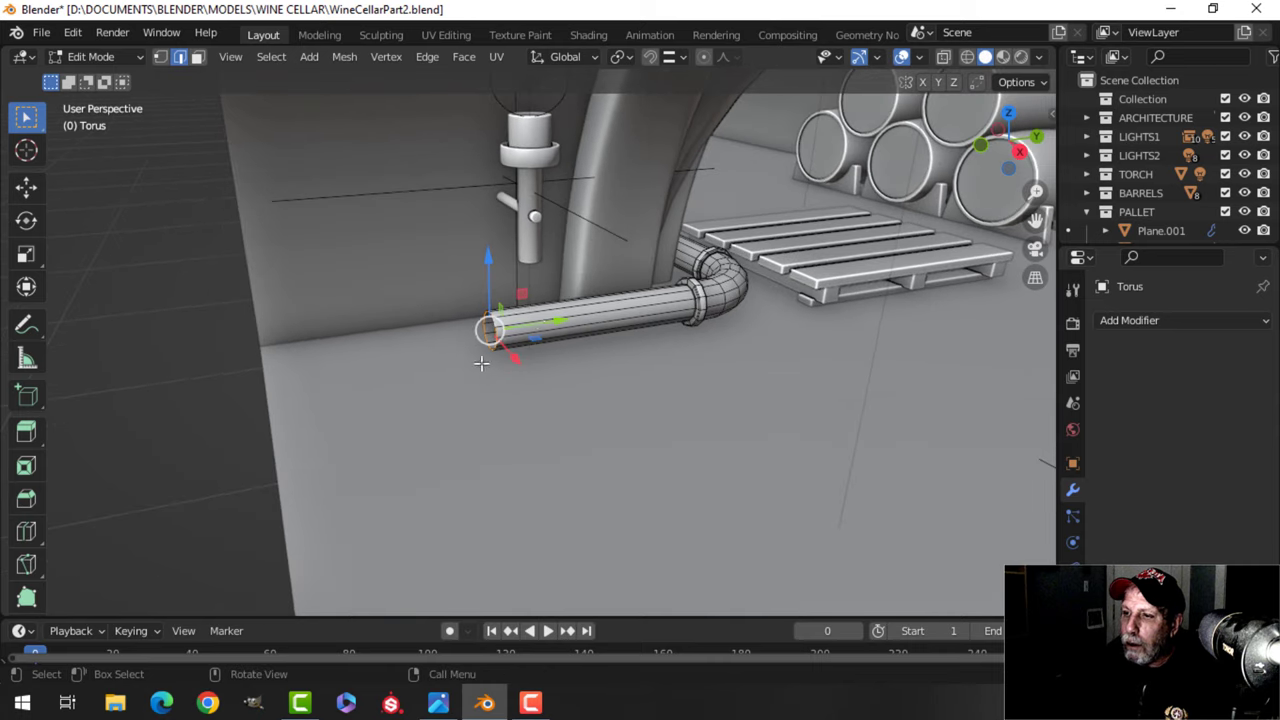
{"action": "left_click_drag", "start_coordinate": [553, 323], "coordinate": [252, 289]}
{"action": "middle_click_drag", "start_coordinate": [400, 390], "coordinate": [715, 424]}
{"action": "key", "text": "alt+a"}
Extend the side pipe's open end loop along negative X behind the pallet and barrels, and return to Object Mode.
{"action": "scroll", "coordinate": [613, 453], "scroll_direction": "down", "scroll_amount": 3}
{"action": "middle_click_drag", "start_coordinate": [715, 424], "coordinate": [774, 391]}
{"action": "scroll", "coordinate": [754, 409], "scroll_direction": "down", "scroll_amount": 3}
{"action": "scroll", "coordinate": [788, 425], "scroll_direction": "up", "scroll_amount": 2}
{"action": "scroll", "coordinate": [786, 357], "scroll_direction": "up", "scroll_amount": 2}
{"action": "scroll", "coordinate": [774, 391], "scroll_direction": "down", "scroll_amount": 1}
{"action": "middle_click_drag", "start_coordinate": [837, 311], "coordinate": [650, 385], "text": "shift"}
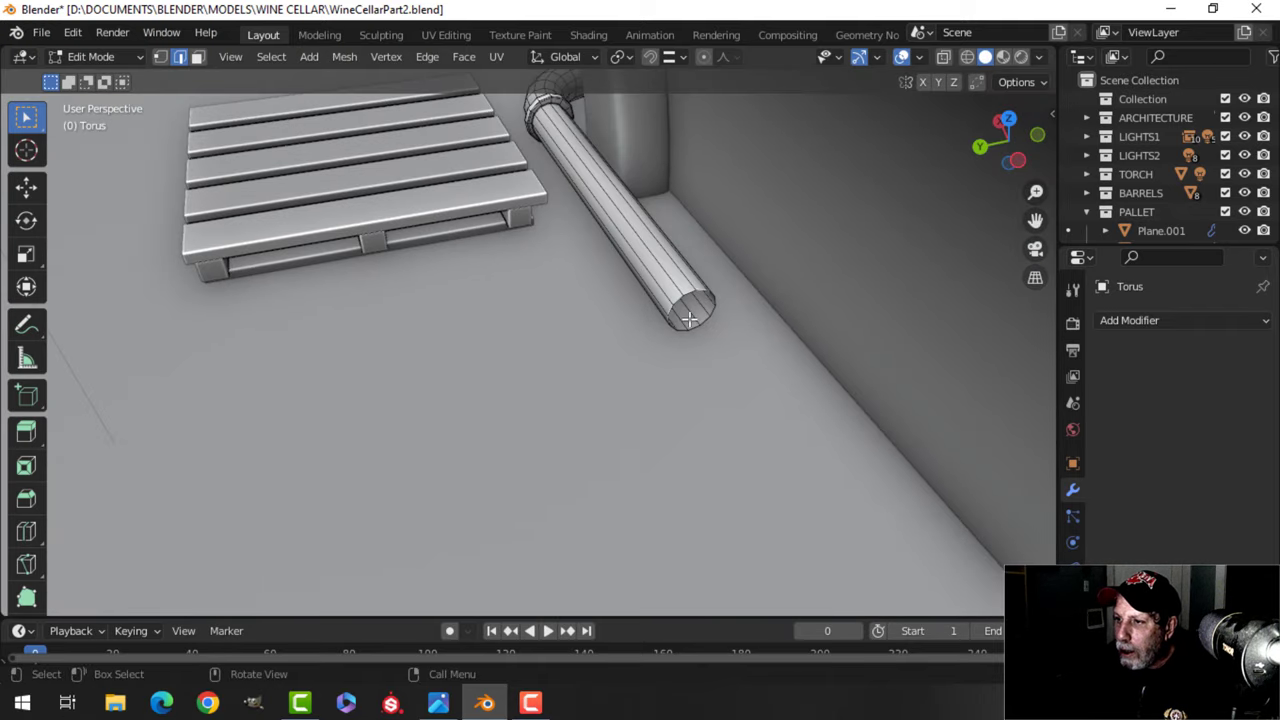
{"action": "left_click", "coordinate": [686, 289], "text": "alt+shift"}
{"action": "scroll", "coordinate": [731, 363], "scroll_direction": "down", "scroll_amount": 3}
{"action": "middle_click_drag", "start_coordinate": [731, 363], "coordinate": [1040, 310]}
{"action": "left_click_drag", "start_coordinate": [443, 304], "coordinate": [661, 204]}
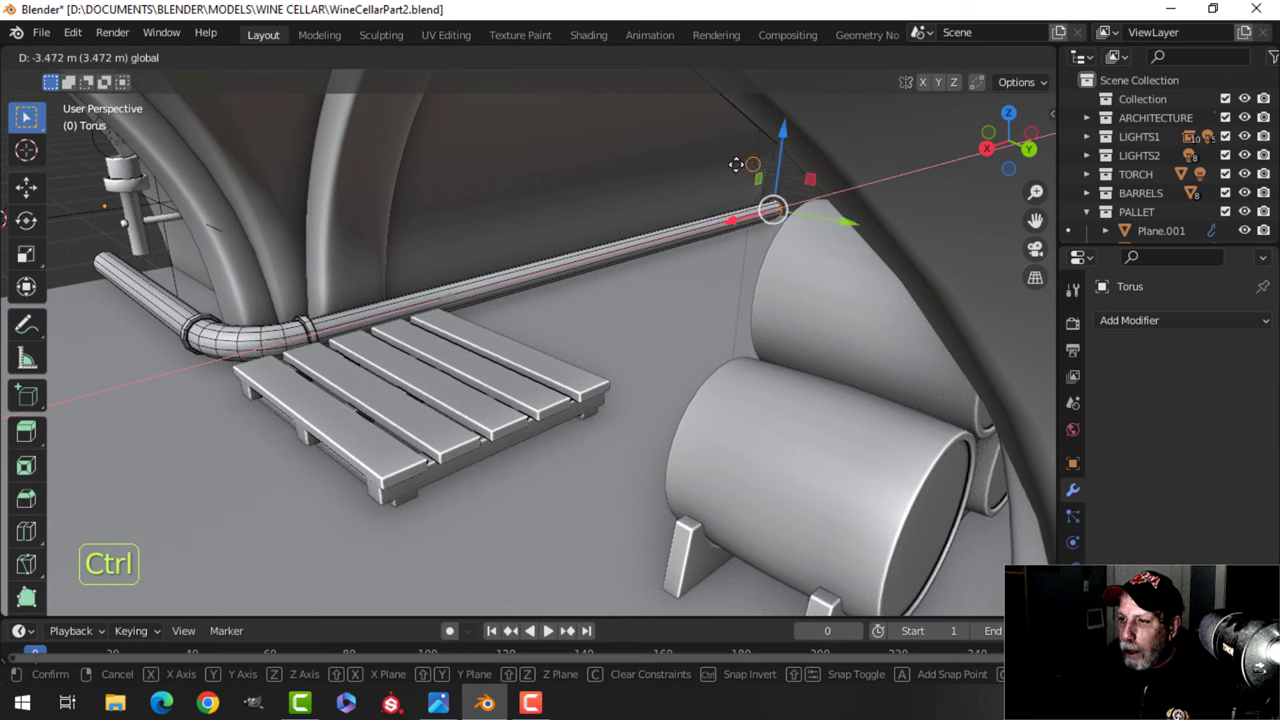
{"action": "left_click_drag", "start_coordinate": [626, 206], "coordinate": [622, 212], "text": "ctrl"}
{"action": "key", "text": "Tab"}
{"action": "scroll", "coordinate": [474, 333], "scroll_direction": "down", "scroll_amount": 3}
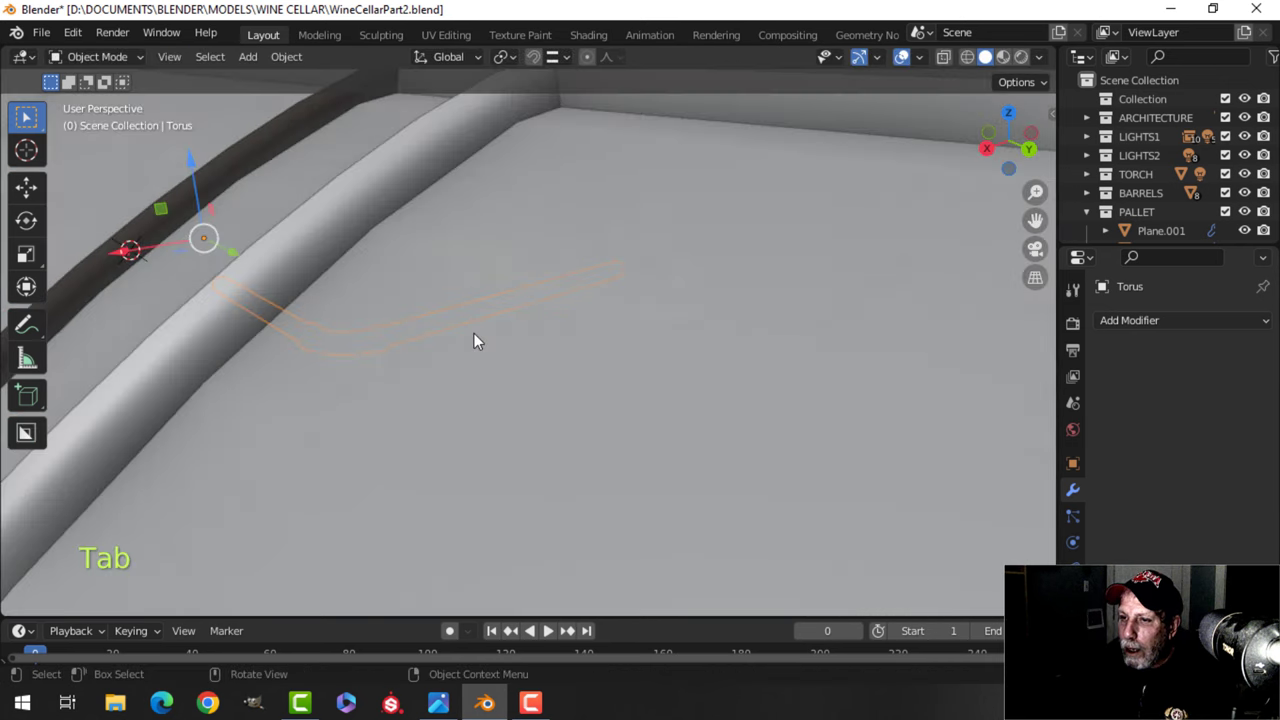
{"action": "key", "text": "alt+a"}
Move the pipe object into a new collection named PIPES and deselect everything.
{"action": "middle_click_drag", "start_coordinate": [474, 333], "coordinate": [508, 328]}
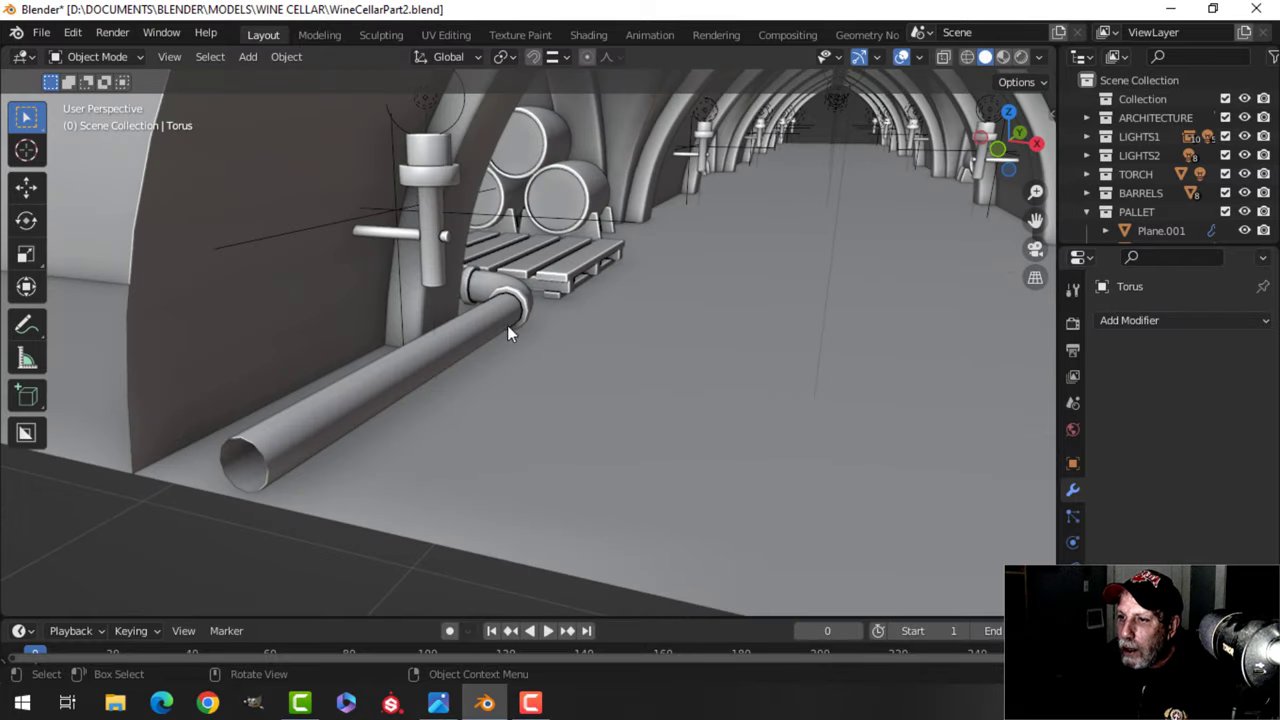
{"action": "key", "text": "m"}
{"action": "left_click", "coordinate": [616, 336]}
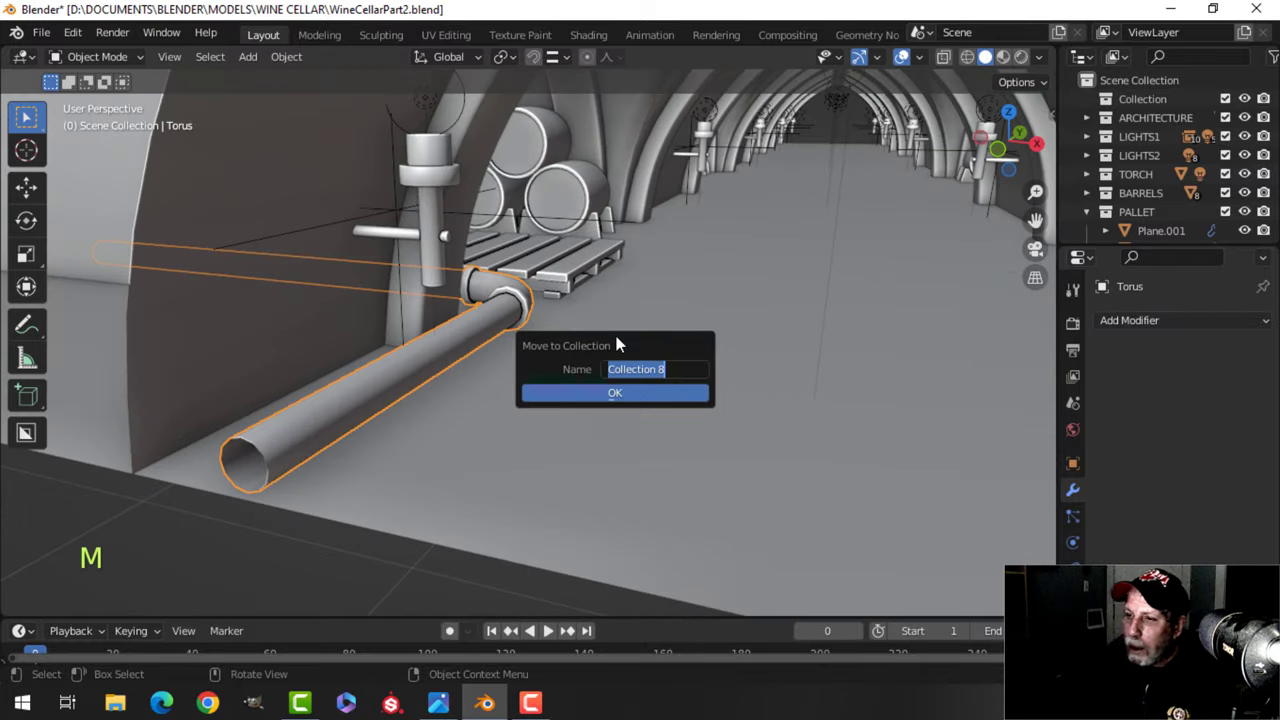
{"action": "type", "text": "PIPES"}
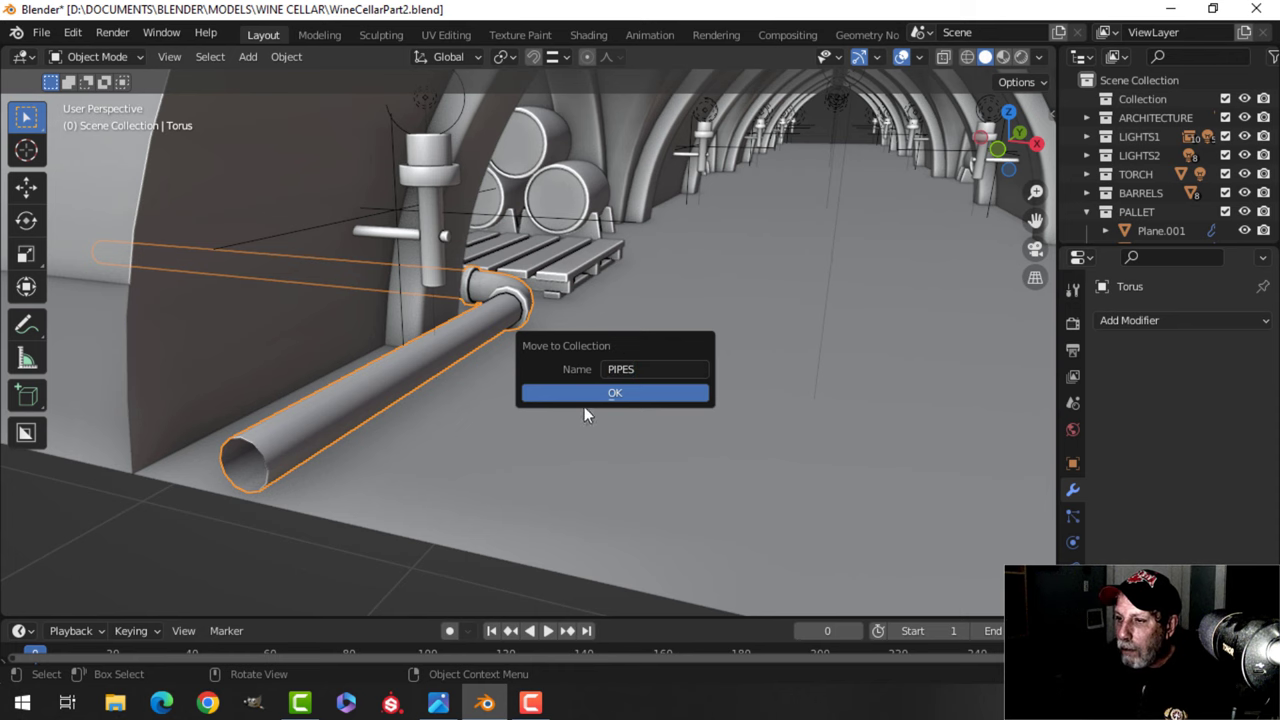
{"action": "left_click", "coordinate": [584, 393]}
{"action": "key", "text": "a"}
{"action": "key", "text": "alt+a"}
Move all the arches of the main tunnel and the side chambers into a new collection named ARCHES.
{"action": "middle_click_drag", "start_coordinate": [505, 391], "coordinate": [446, 368], "text": "shift"}
{"action": "left_click", "coordinate": [382, 231]}
{"action": "scroll", "coordinate": [382, 231], "scroll_direction": "down", "scroll_amount": 5}
{"action": "middle_click_drag", "start_coordinate": [390, 240], "coordinate": [586, 352], "text": "shift"}
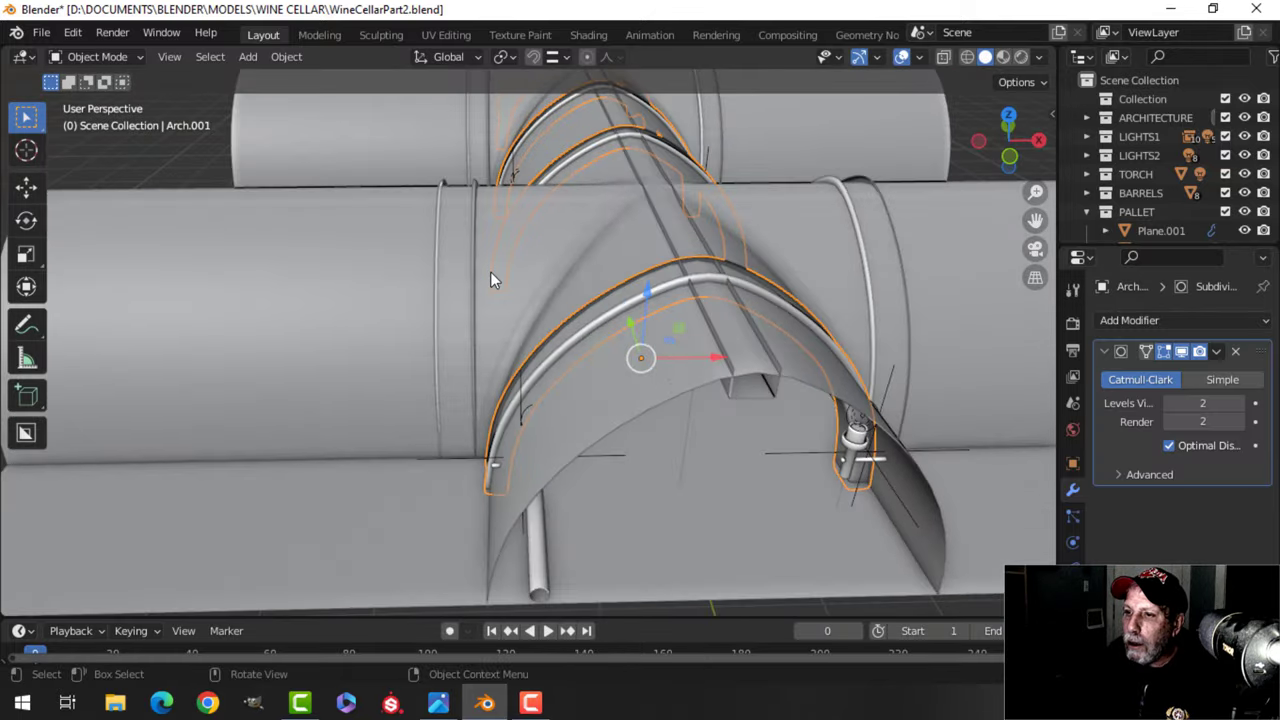
{"action": "scroll", "coordinate": [490, 271], "scroll_direction": "up", "scroll_amount": 2}
{"action": "middle_click_drag", "start_coordinate": [492, 273], "coordinate": [536, 308]}
{"action": "left_click", "coordinate": [412, 183], "text": "shift"}
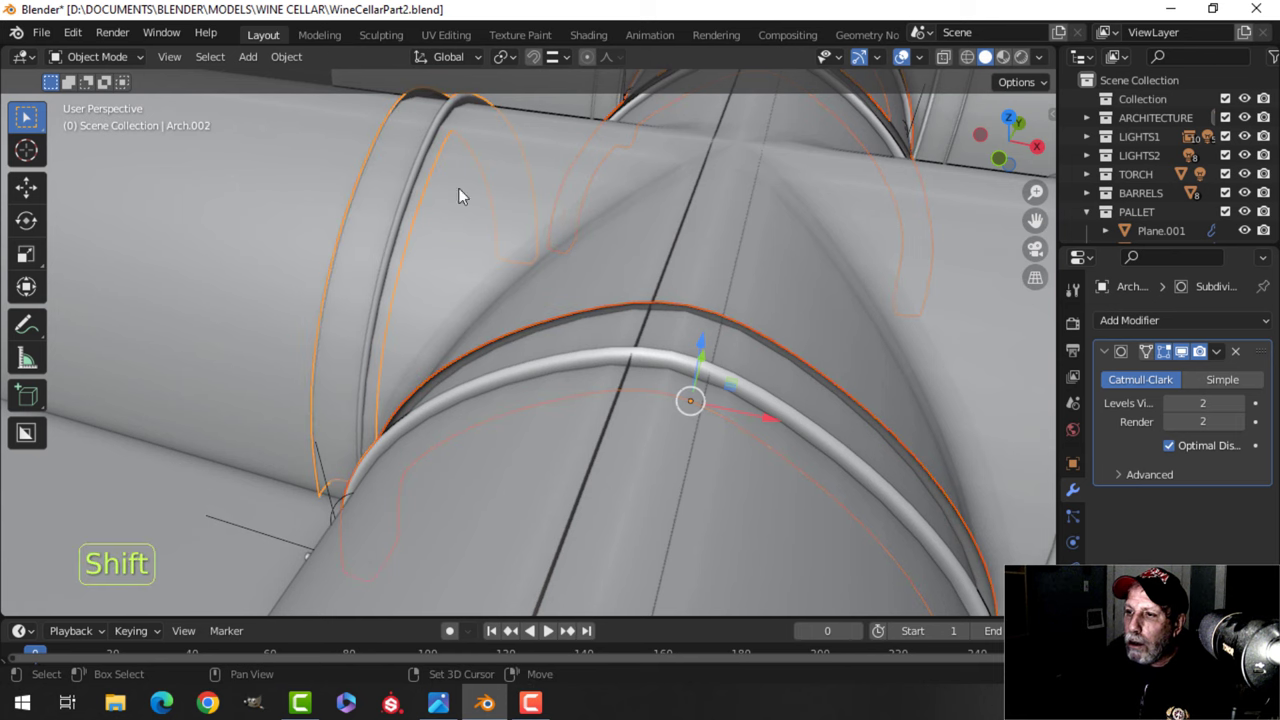
{"action": "middle_click_drag", "start_coordinate": [463, 194], "coordinate": [918, 318]}
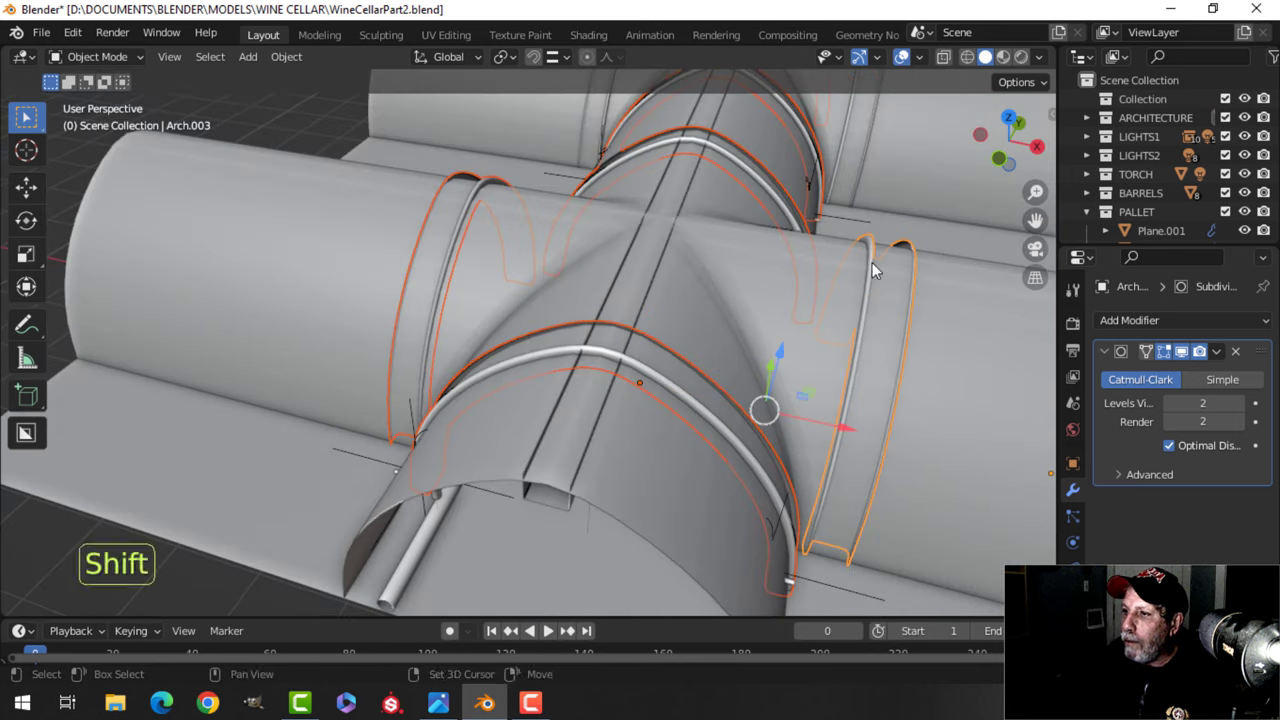
{"action": "scroll", "coordinate": [781, 303], "scroll_direction": "down", "scroll_amount": 4}
{"action": "left_click", "coordinate": [779, 266], "text": "shift"}
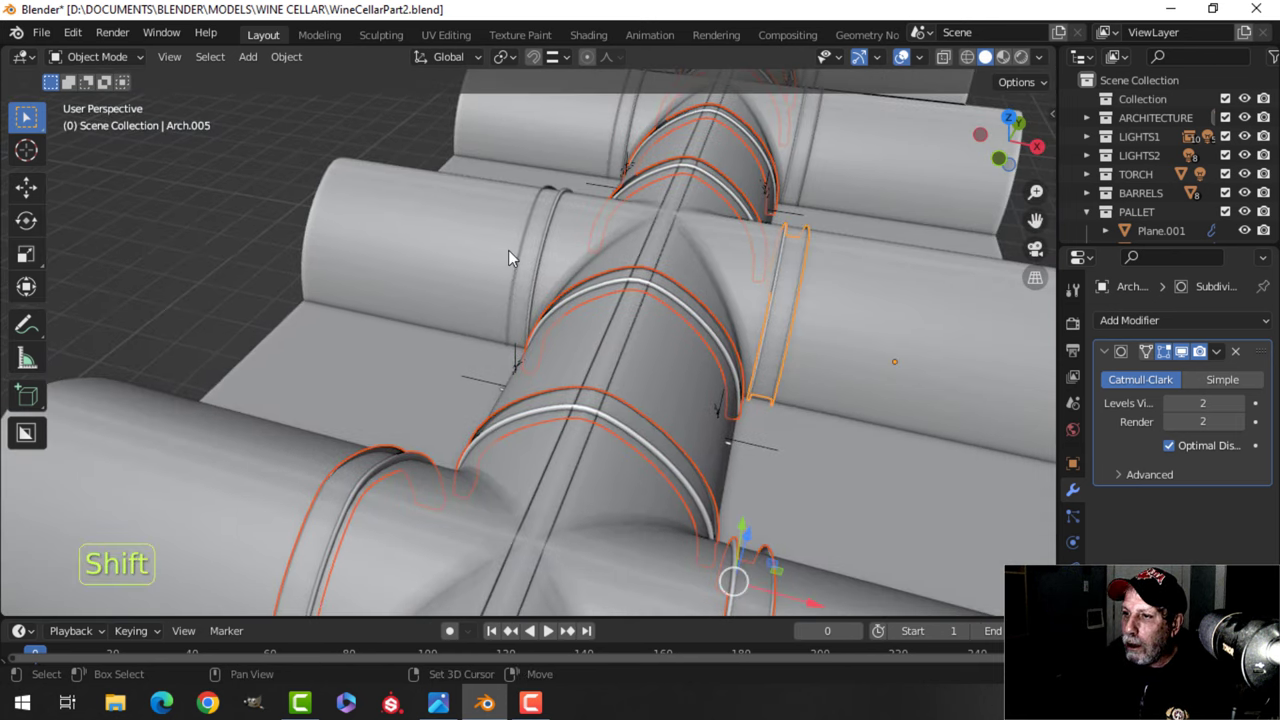
{"action": "left_click", "coordinate": [549, 224], "text": "shift"}
{"action": "scroll", "coordinate": [677, 226], "scroll_direction": "down", "scroll_amount": 3}
{"action": "middle_click_drag", "start_coordinate": [664, 290], "coordinate": [580, 480], "text": "shift"}
{"action": "scroll", "coordinate": [556, 380], "scroll_direction": "up", "scroll_amount": 2}
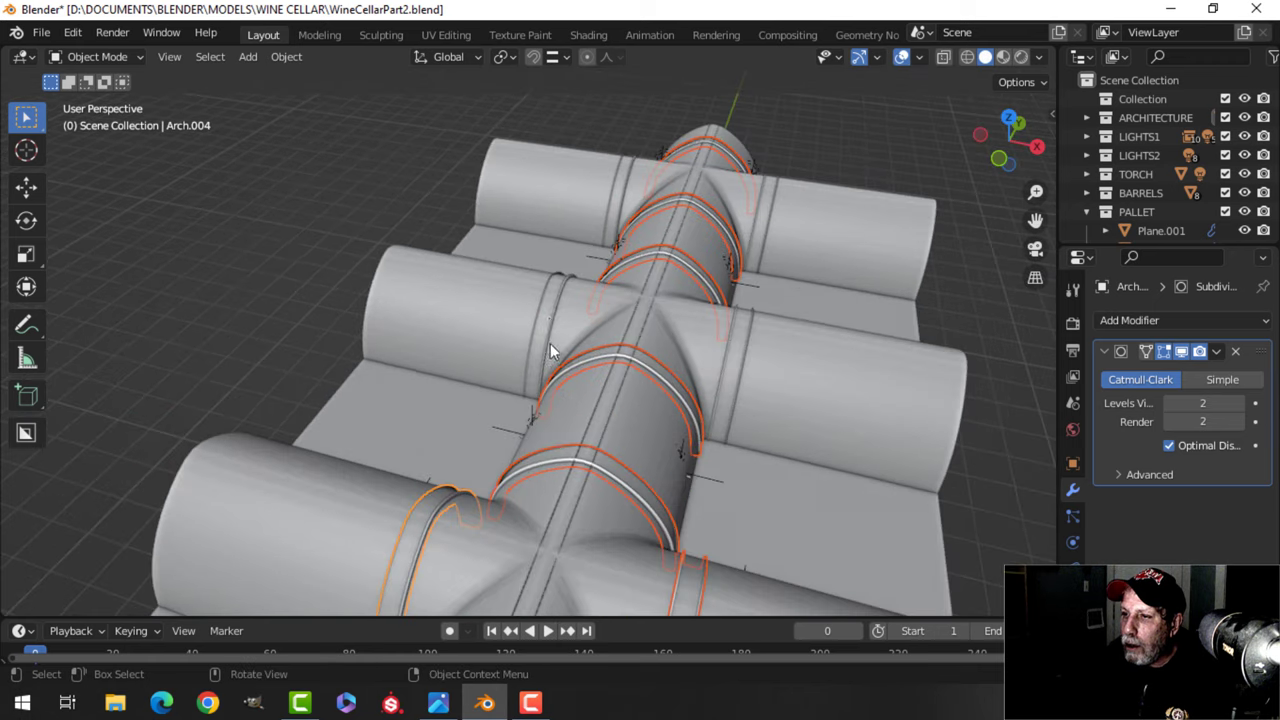
{"action": "left_click", "coordinate": [551, 316], "text": "shift"}
{"action": "left_click", "coordinate": [731, 321], "text": "shift"}
{"action": "middle_click_drag", "start_coordinate": [768, 251], "coordinate": [730, 303], "text": "shift"}
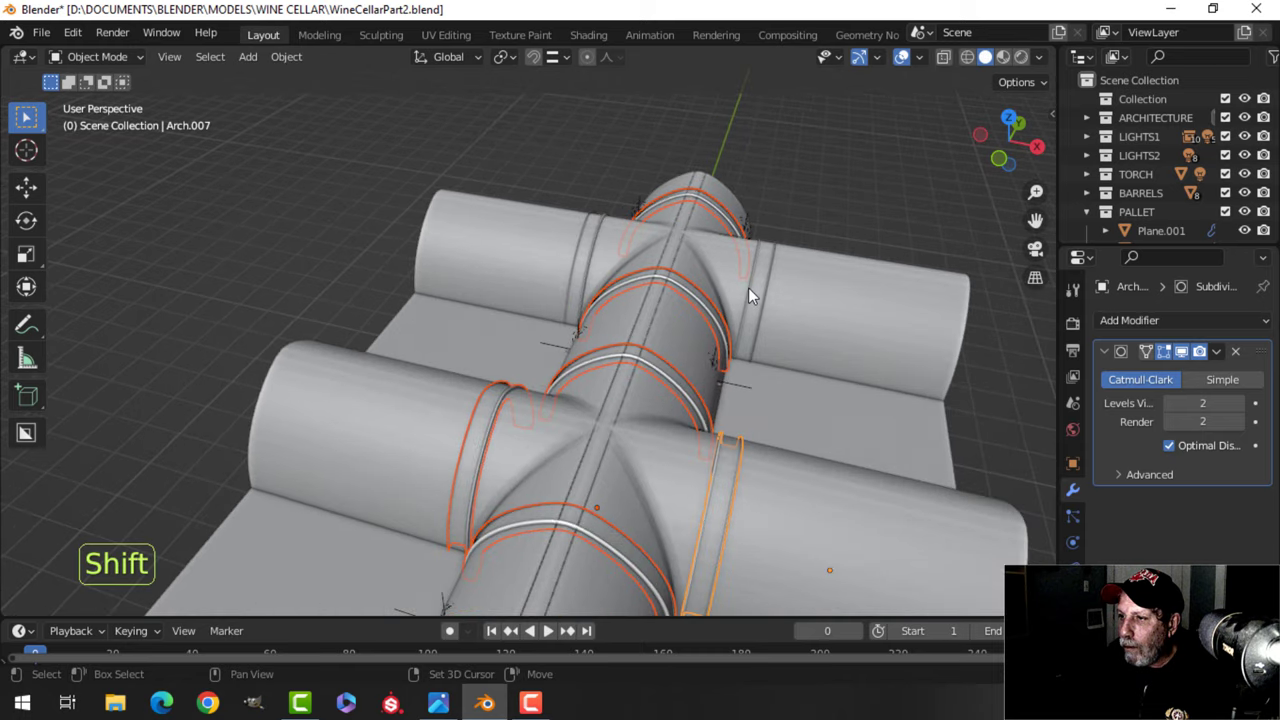
{"action": "left_click", "coordinate": [748, 287], "text": "shift"}
{"action": "left_click", "coordinate": [592, 241], "text": "shift"}
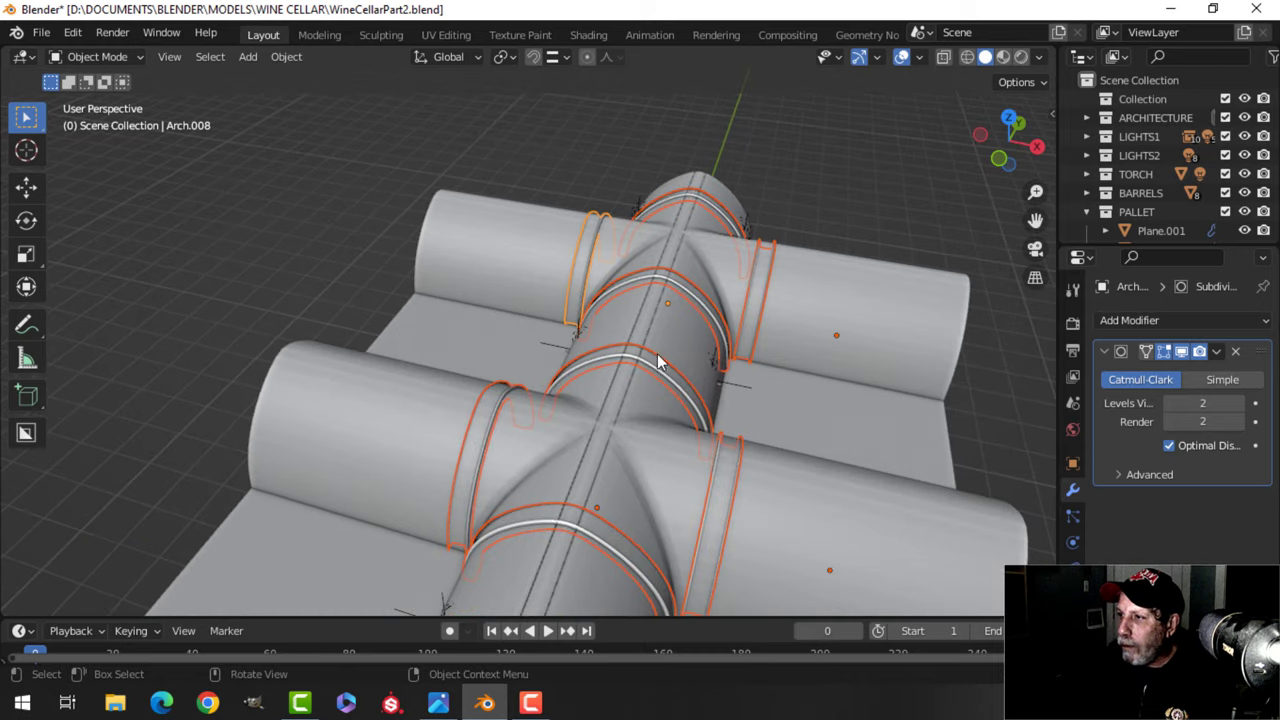
{"action": "scroll", "coordinate": [658, 355], "scroll_direction": "down", "scroll_amount": 1}
{"action": "middle_click_drag", "start_coordinate": [722, 335], "coordinate": [711, 310], "text": "shift"}
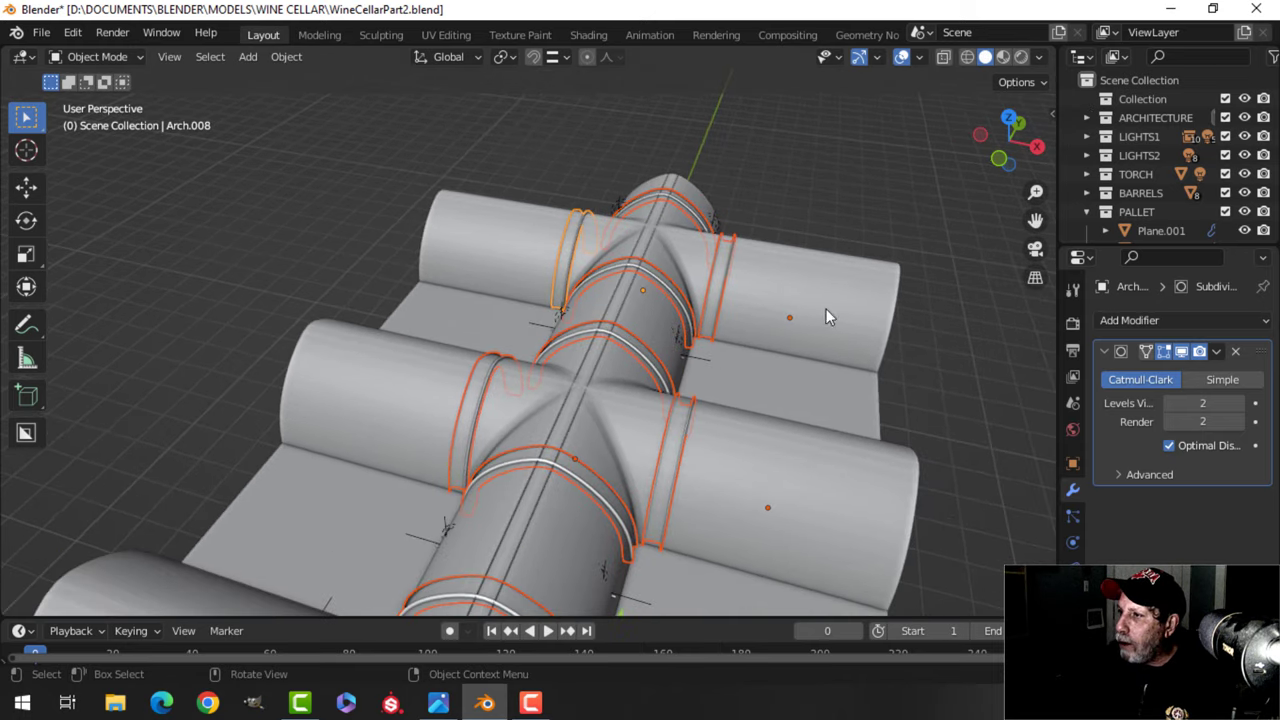
{"action": "left_click", "coordinate": [1088, 115]}
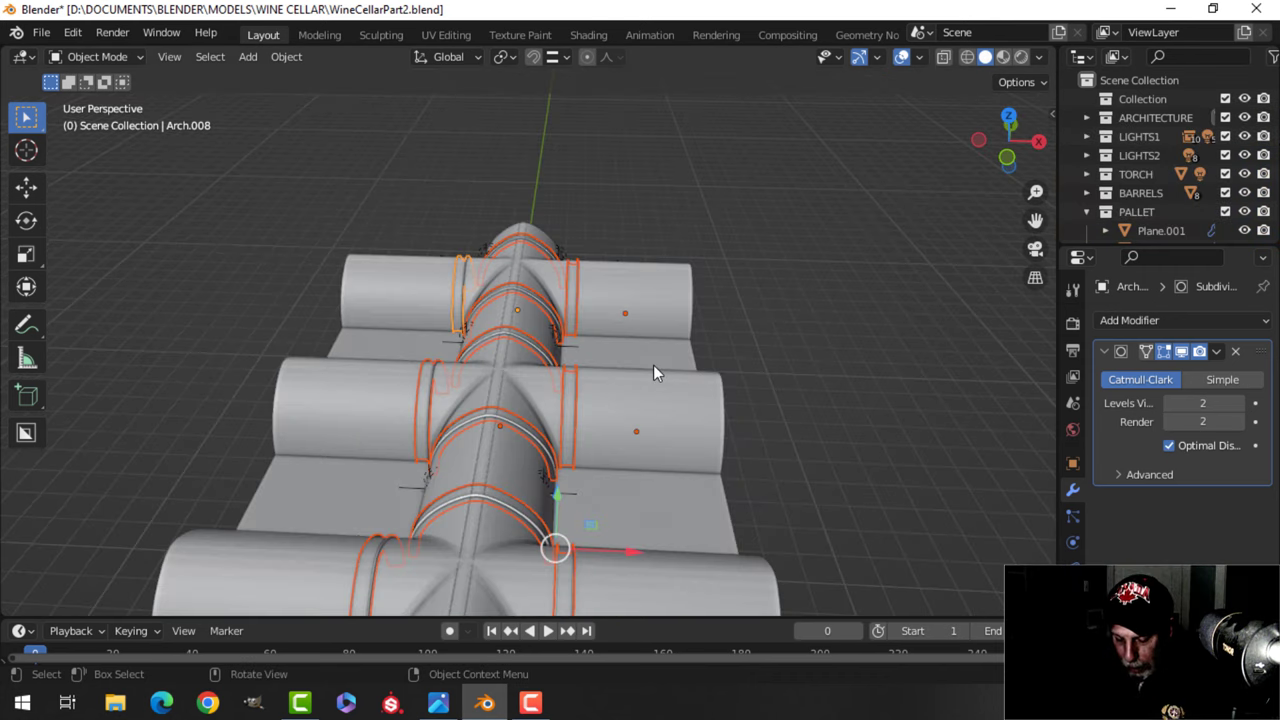
{"action": "key", "text": "m"}
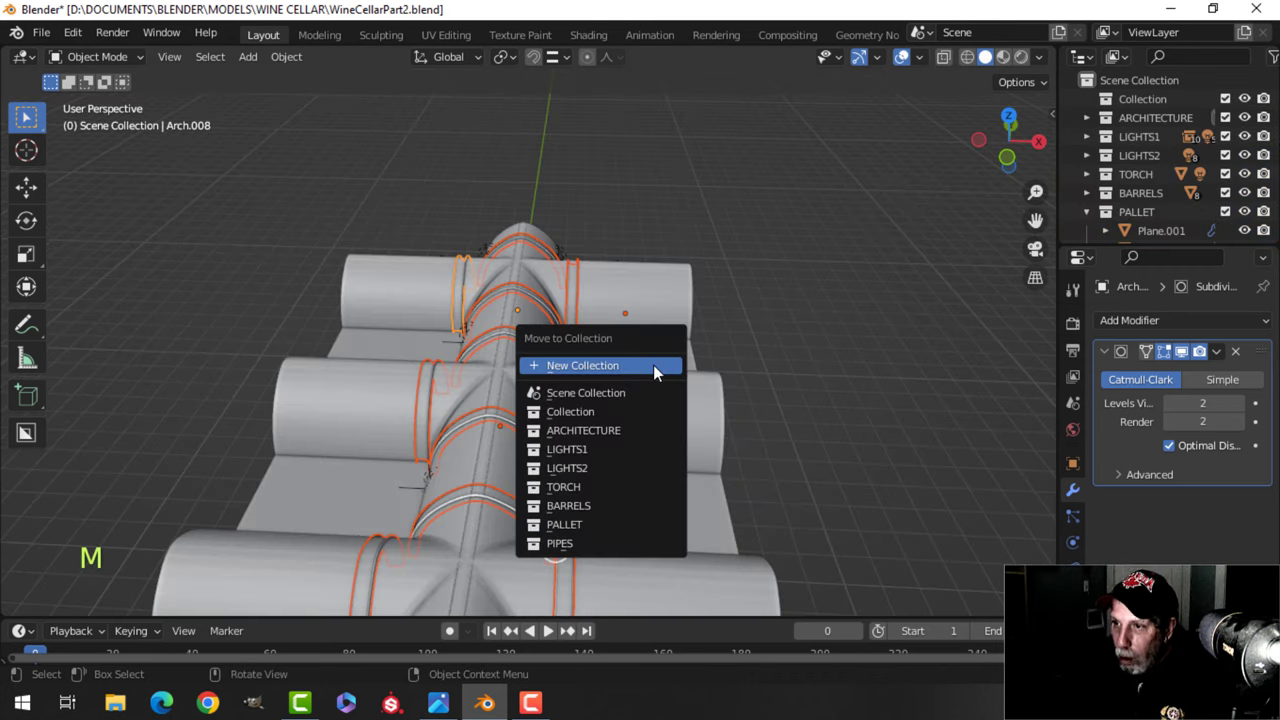
{"action": "left_click", "coordinate": [656, 370]}
{"action": "type", "text": "ARCHES"}
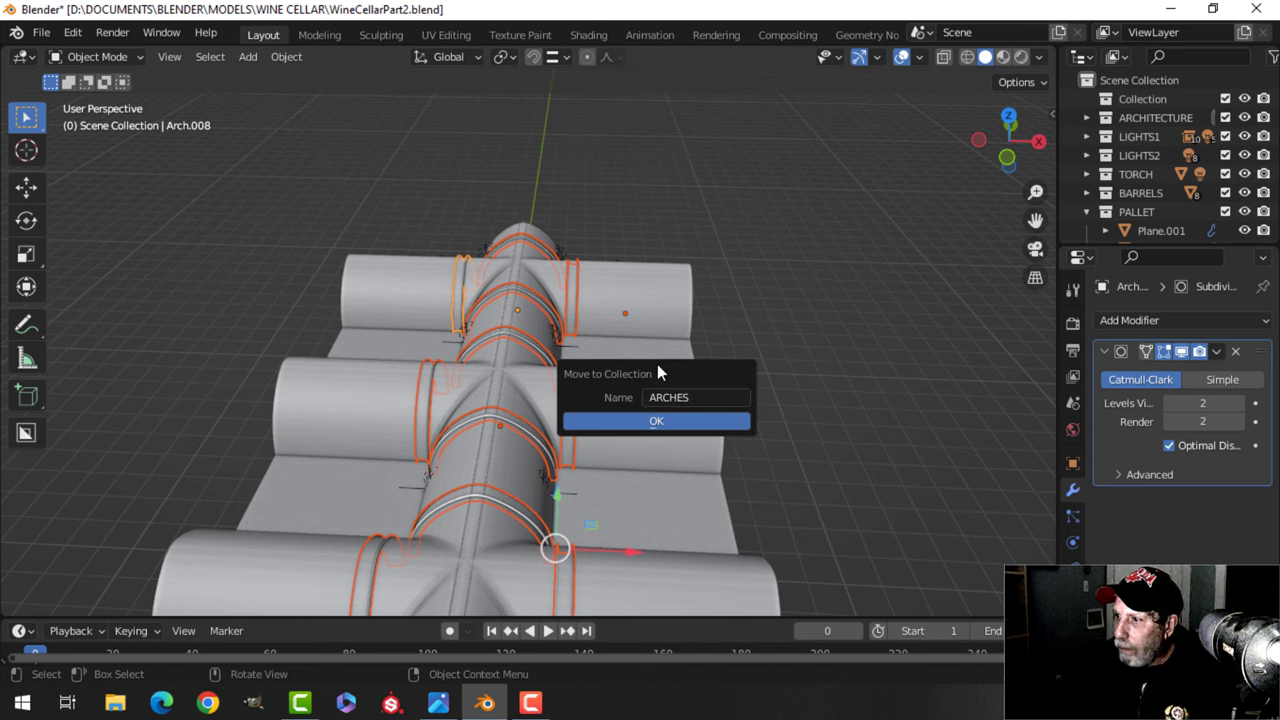
{"action": "left_click", "coordinate": [656, 421]}
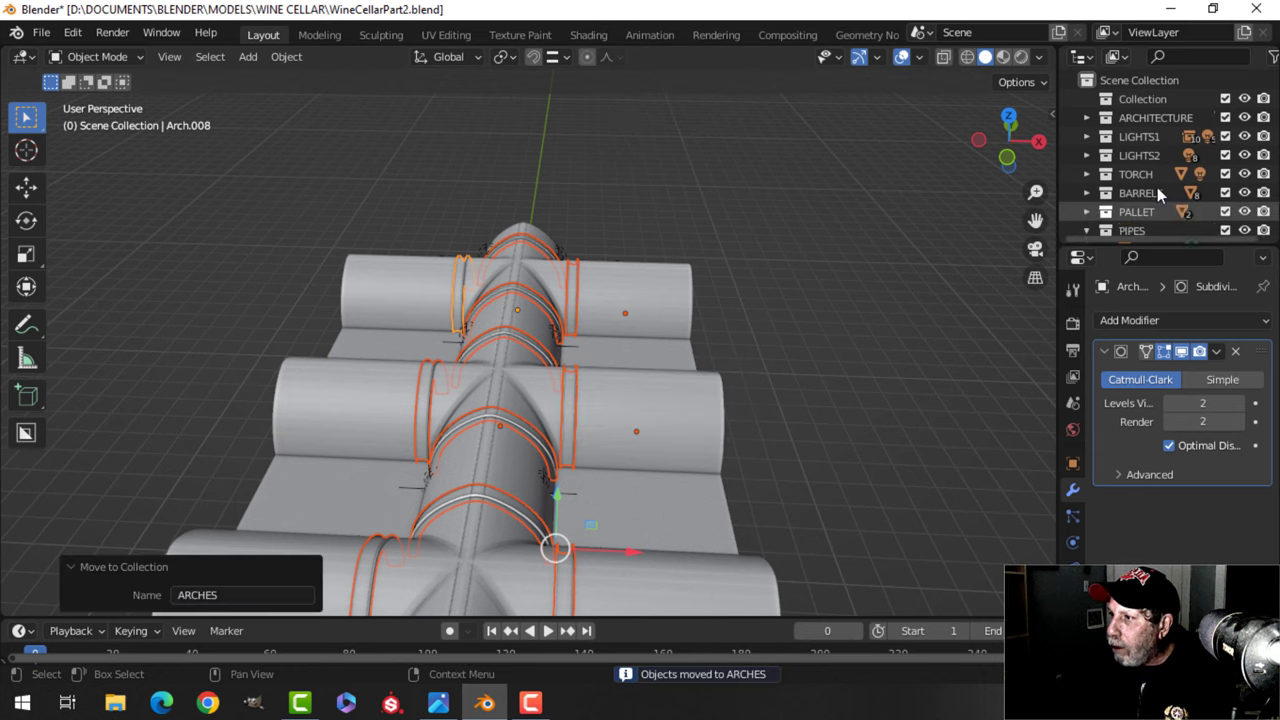
{"action": "scroll", "coordinate": [1140, 208], "scroll_direction": "down", "scroll_amount": 3}
{"action": "left_click", "coordinate": [1085, 155]}
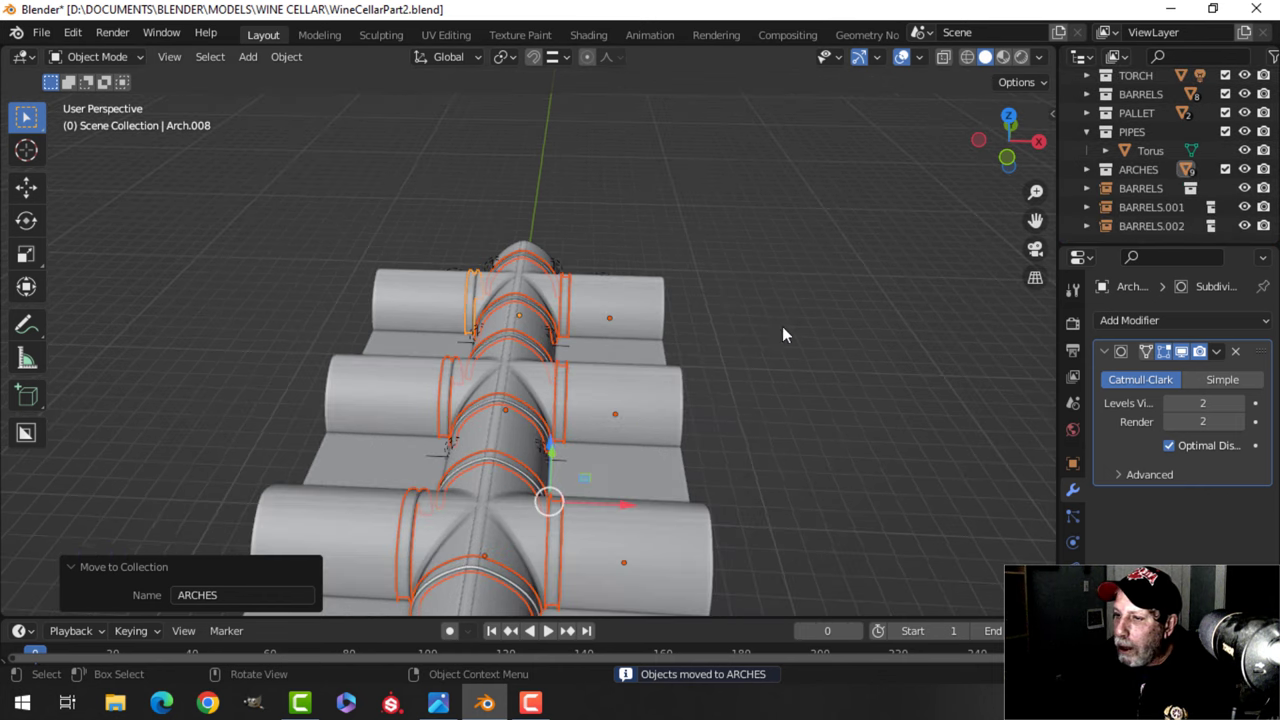
Move the channel-shaped ceiling beam along the main tunnel into the ARCHES collection and deselect it.
{"action": "middle_click_drag", "start_coordinate": [783, 334], "coordinate": [683, 236], "text": "shift"}
{"action": "middle_click_drag", "start_coordinate": [669, 298], "coordinate": [572, 300]}
{"action": "key", "text": "alt+a"}
{"action": "middle_click_drag", "start_coordinate": [365, 270], "coordinate": [486, 303], "text": "shift"}
{"action": "scroll", "coordinate": [450, 308], "scroll_direction": "up", "scroll_amount": 3}
{"action": "middle_click_drag", "start_coordinate": [486, 303], "coordinate": [477, 293]}
{"action": "left_click", "coordinate": [409, 197]}
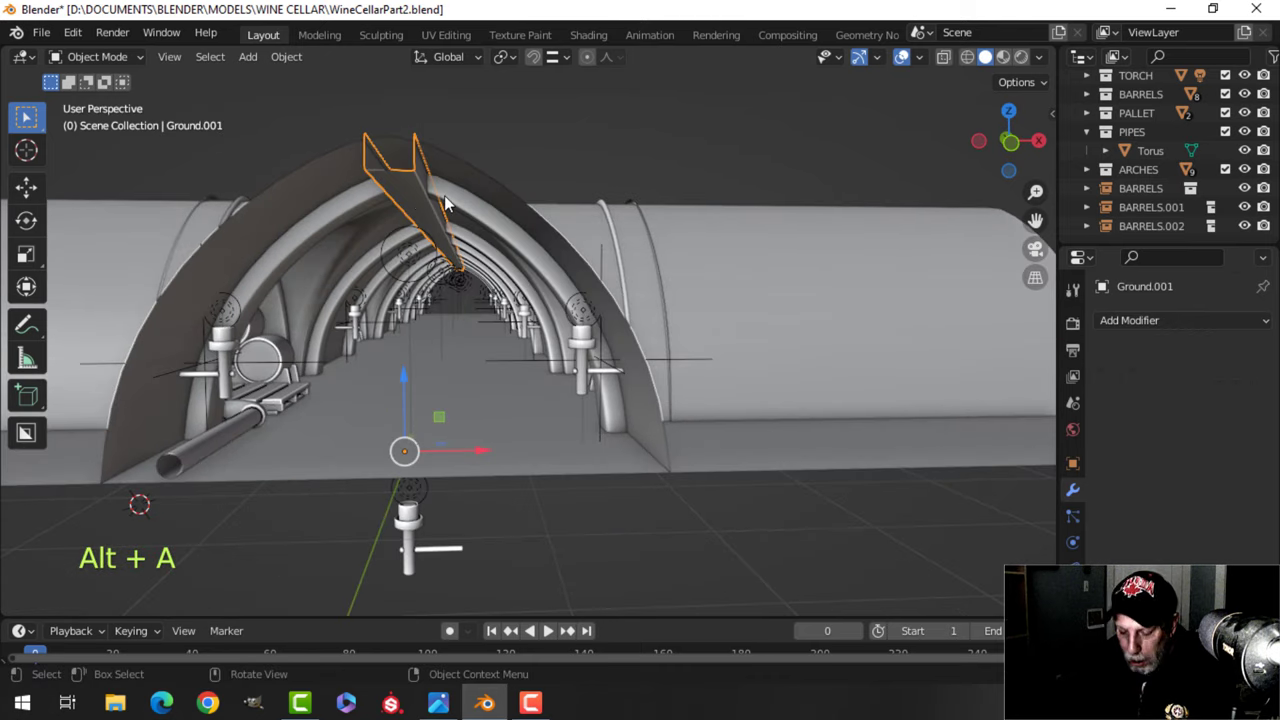
{"action": "key", "text": "m"}
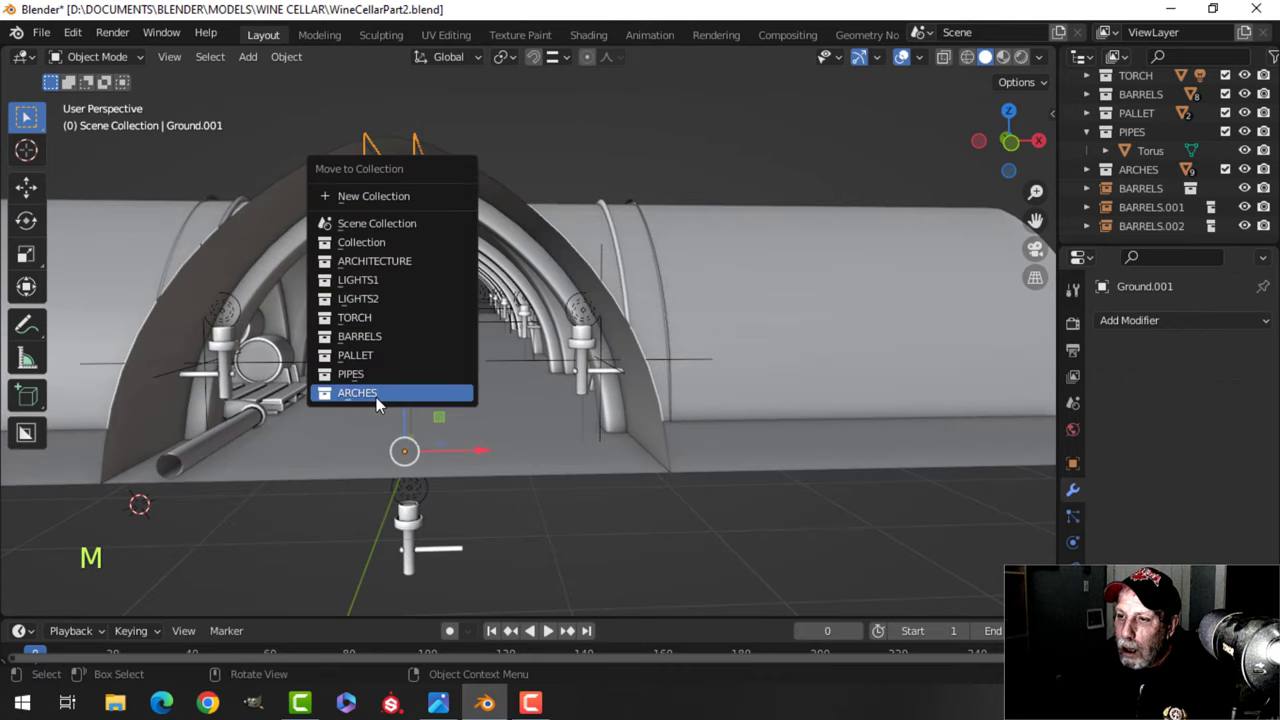
{"action": "left_click", "coordinate": [376, 393]}
{"action": "key", "text": "alt+a"}
Save the wine cellar file and view the floor pipes inside the tunnel.
{"action": "middle_click_drag", "start_coordinate": [461, 292], "coordinate": [447, 316], "text": "shift"}
{"action": "key", "text": "ctrl+s"}
{"action": "scroll", "coordinate": [490, 297], "scroll_direction": "up", "scroll_amount": 3}
{"action": "scroll", "coordinate": [355, 334], "scroll_direction": "down", "scroll_amount": 3}
{"action": "scroll", "coordinate": [407, 254], "scroll_direction": "up", "scroll_amount": 3}
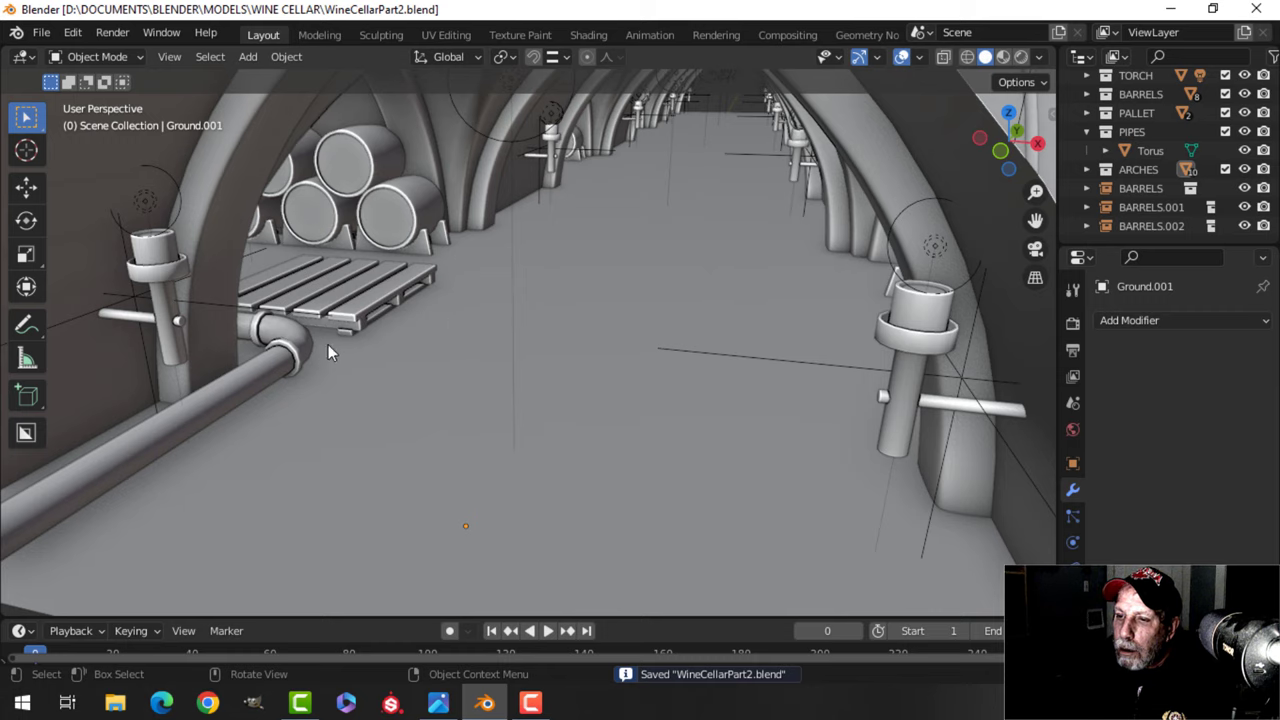
Examine the floor pipe and its elbow at the tunnel entrance from several sides.
{"action": "middle_click_drag", "start_coordinate": [345, 344], "coordinate": [326, 339]}
{"action": "scroll", "coordinate": [154, 367], "scroll_direction": "down", "scroll_amount": 3}
{"action": "middle_click_drag", "start_coordinate": [154, 367], "coordinate": [202, 301], "text": "shift"}
{"action": "scroll", "coordinate": [210, 359], "scroll_direction": "up", "scroll_amount": 4}
{"action": "left_click", "coordinate": [258, 315]}
{"action": "middle_click_drag", "start_coordinate": [168, 238], "coordinate": [327, 340], "text": "shift"}
{"action": "scroll", "coordinate": [183, 306], "scroll_direction": "down", "scroll_amount": 2}
{"action": "scroll", "coordinate": [183, 306], "scroll_direction": "up", "scroll_amount": 5}
{"action": "middle_click_drag", "start_coordinate": [238, 352], "coordinate": [239, 326]}
{"action": "scroll", "coordinate": [364, 340], "scroll_direction": "up", "scroll_amount": 5}
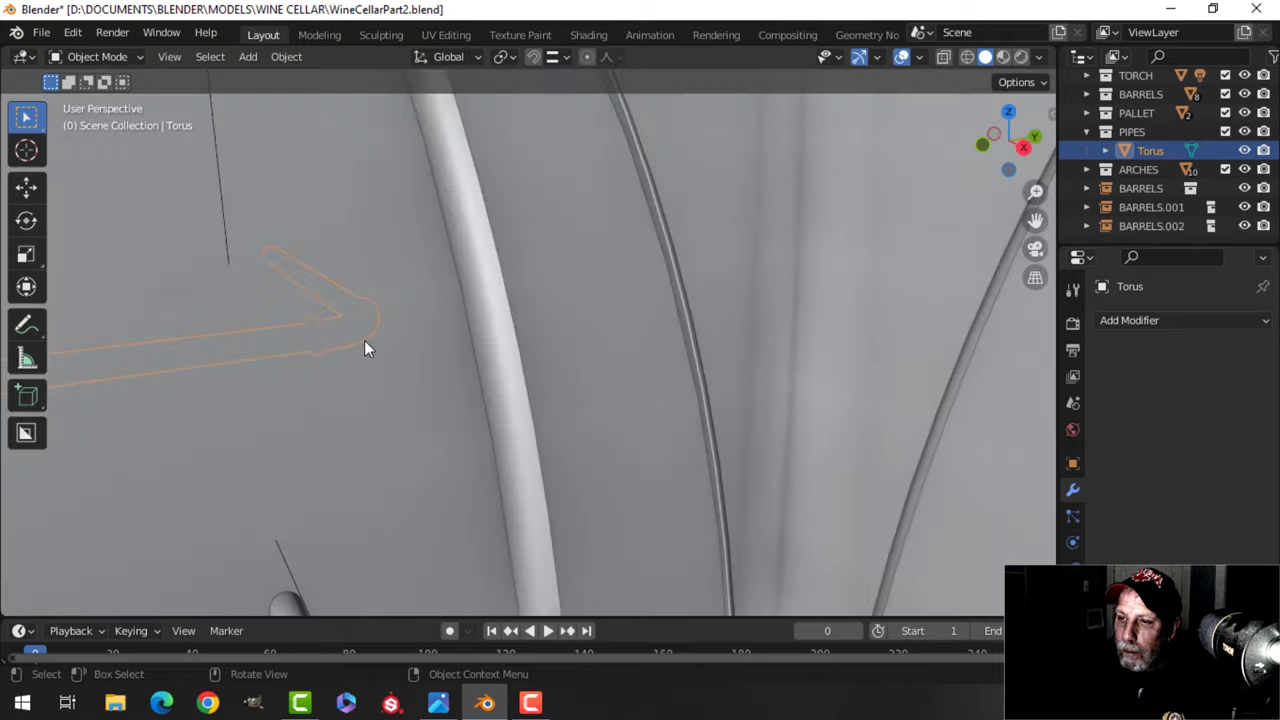
{"action": "middle_click_drag", "start_coordinate": [364, 340], "coordinate": [380, 328]}
{"action": "middle_click_drag", "start_coordinate": [503, 319], "coordinate": [454, 283]}
{"action": "key", "text": "alt+a"}
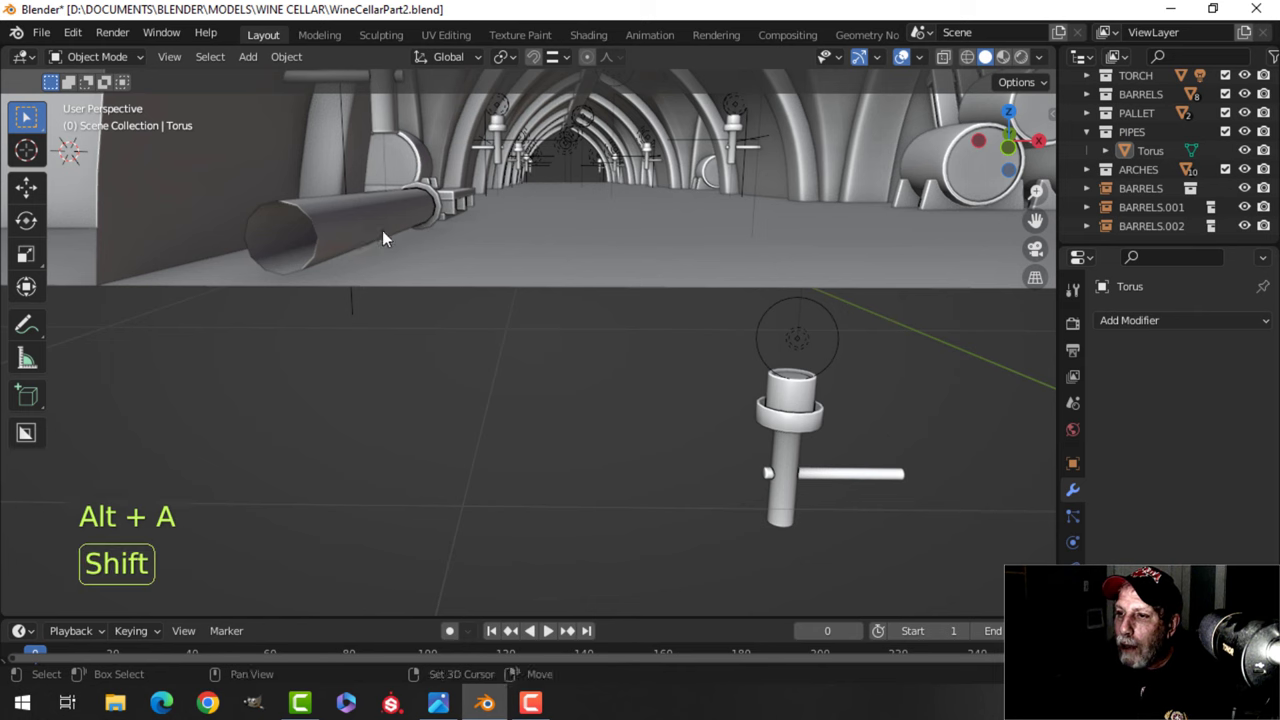
Reset the 3D cursor to the world origin and set the floor pipe's origin to the 3D cursor.
{"action": "middle_click_drag", "start_coordinate": [382, 230], "coordinate": [316, 286], "text": "shift"}
{"action": "left_click", "coordinate": [314, 286]}
{"action": "middle_click_drag", "start_coordinate": [425, 256], "coordinate": [417, 313], "text": "shift"}
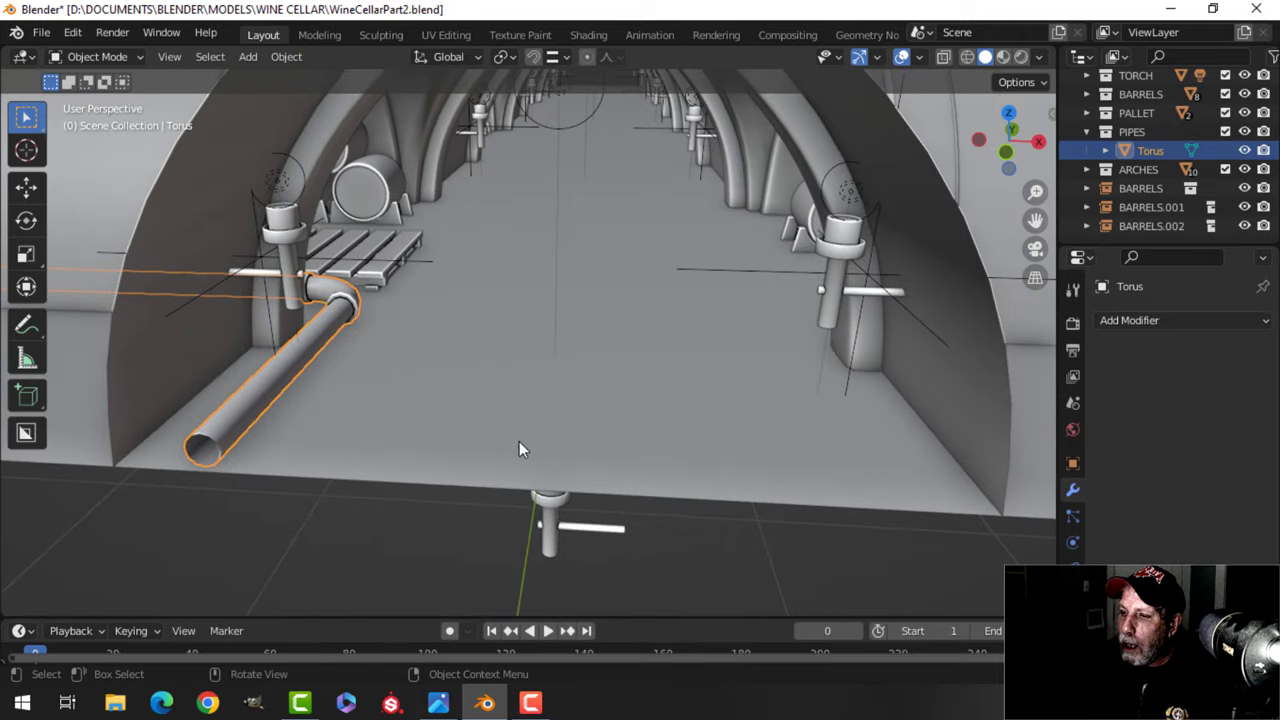
{"action": "scroll", "coordinate": [519, 441], "scroll_direction": "down", "scroll_amount": 2}
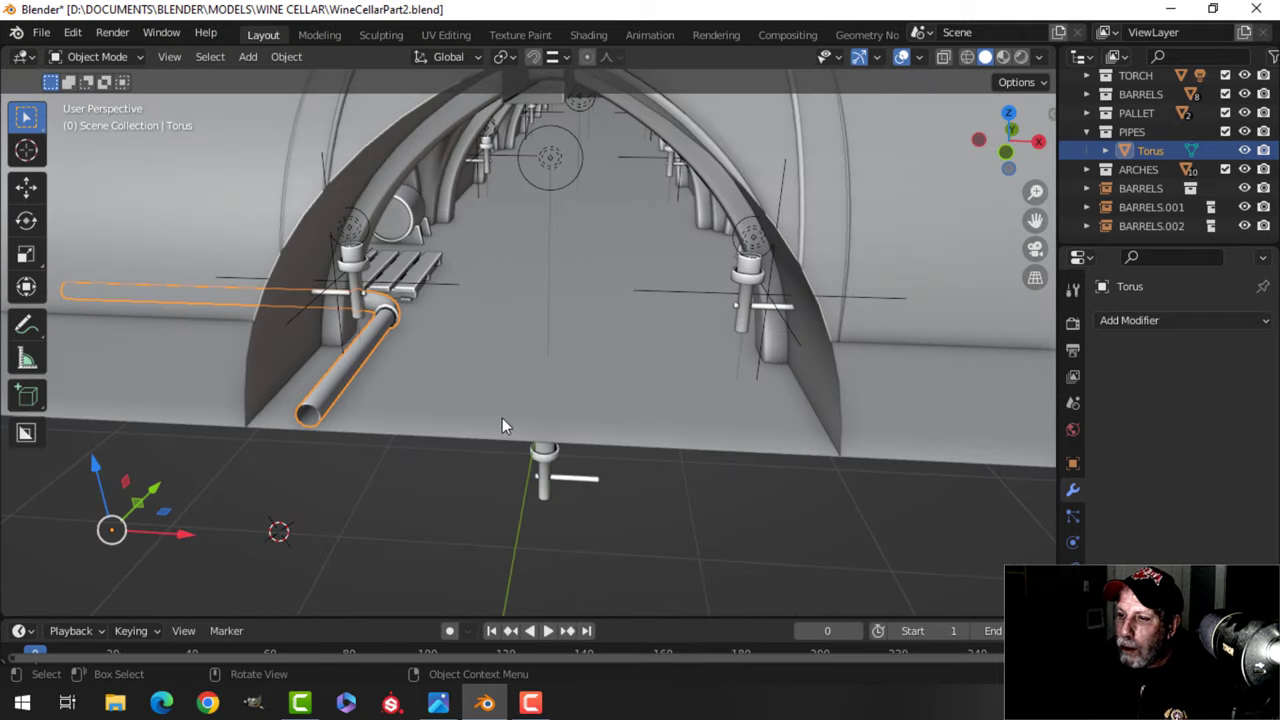
{"action": "key", "text": "shift+c"}
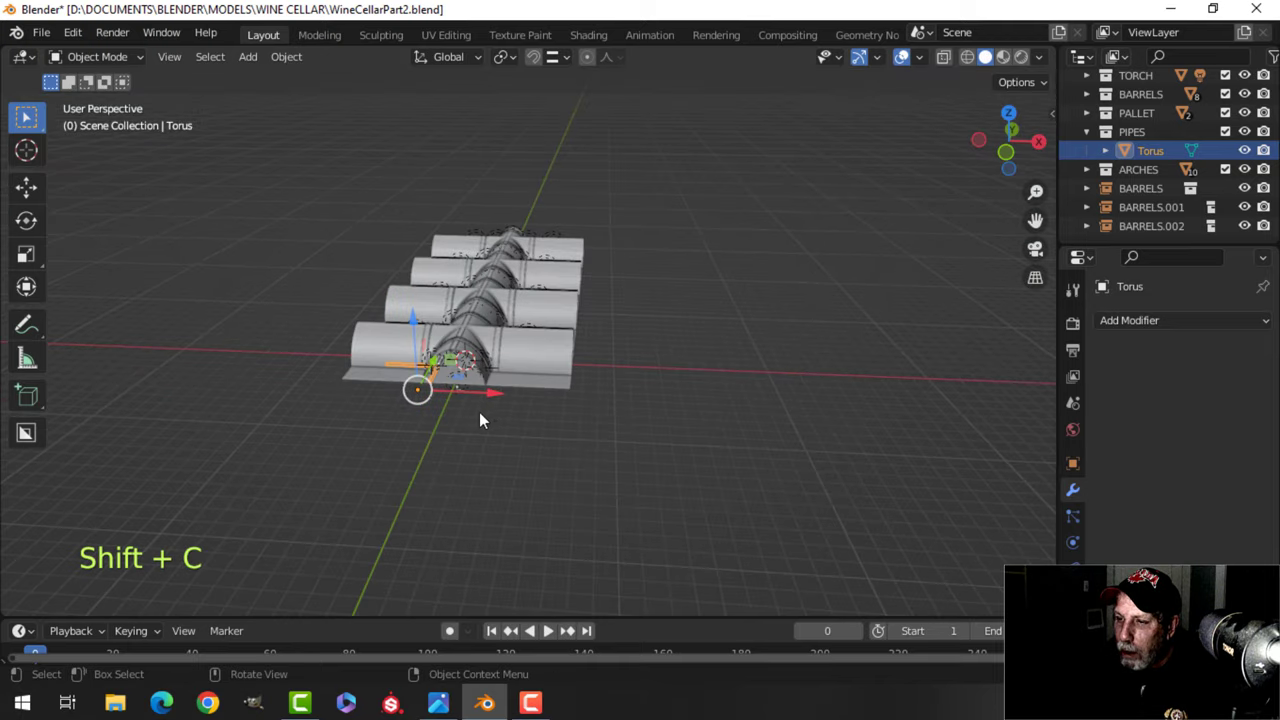
{"action": "scroll", "coordinate": [481, 412], "scroll_direction": "up", "scroll_amount": 3}
{"action": "left_click", "coordinate": [286, 56]}
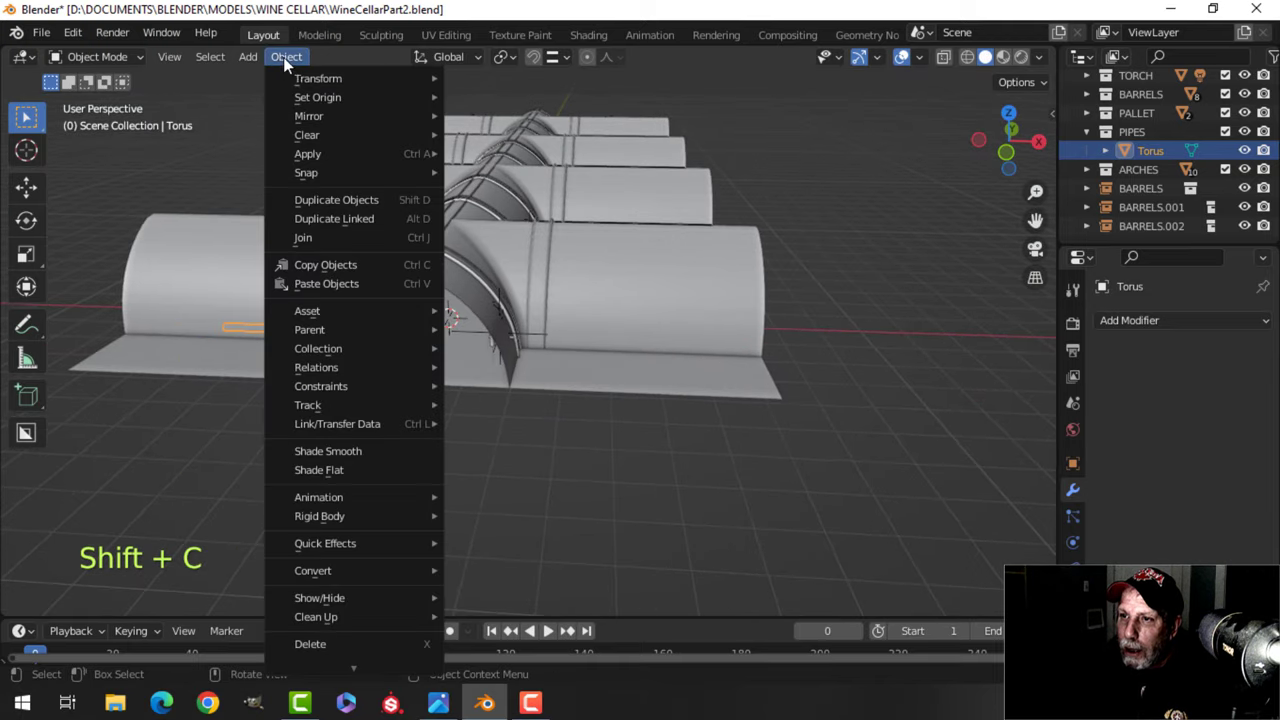
{"action": "mouse_move", "coordinate": [305, 97]}
{"action": "left_click", "coordinate": [488, 137]}
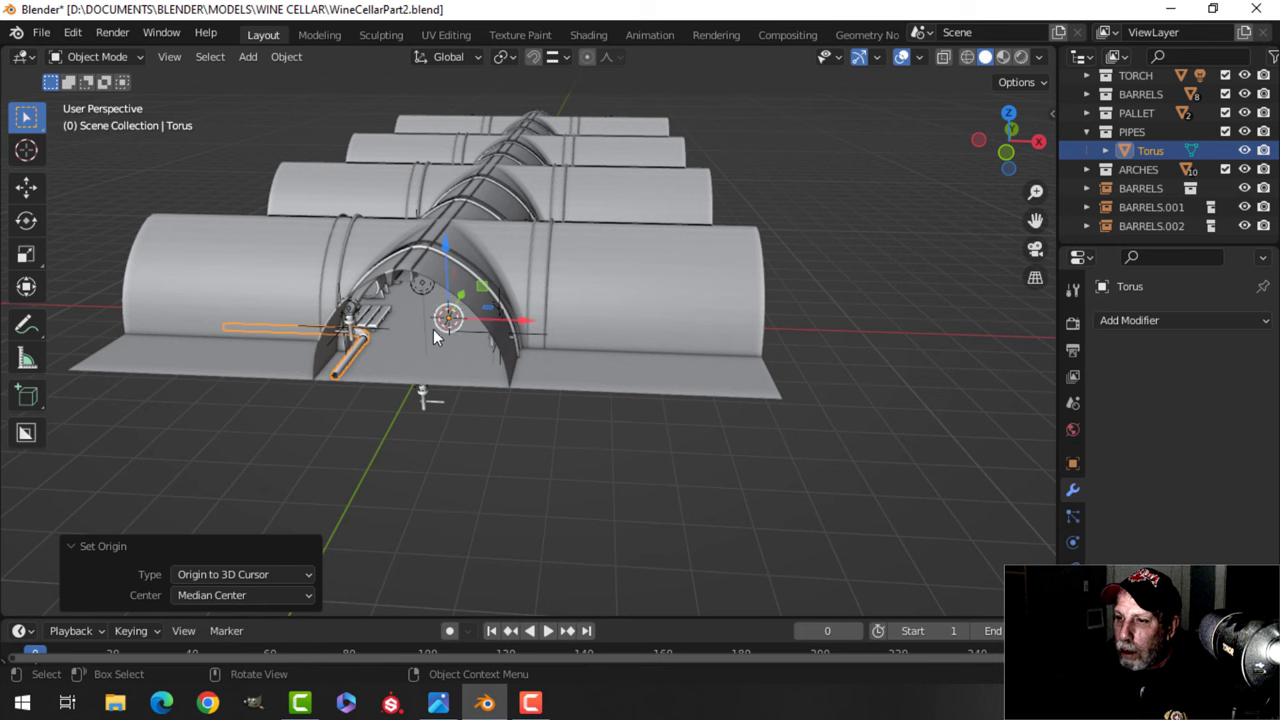
Add a Mirror modifier on the X axis to the floor pipe, then deselect it.
{"action": "left_click", "coordinate": [1130, 320]}
{"action": "left_click", "coordinate": [920, 541]}
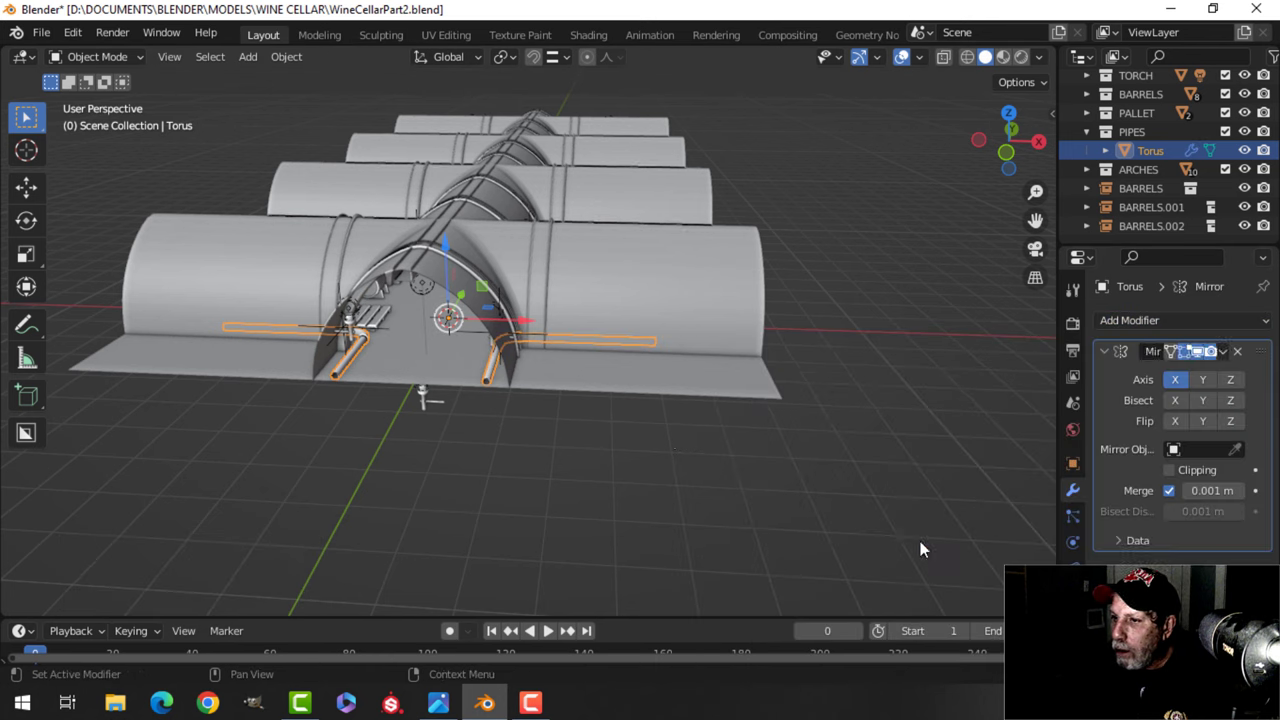
{"action": "scroll", "coordinate": [535, 391], "scroll_direction": "up", "scroll_amount": 8}
{"action": "middle_click_drag", "start_coordinate": [531, 395], "coordinate": [306, 364], "text": "shift"}
{"action": "key", "text": "alt+a"}
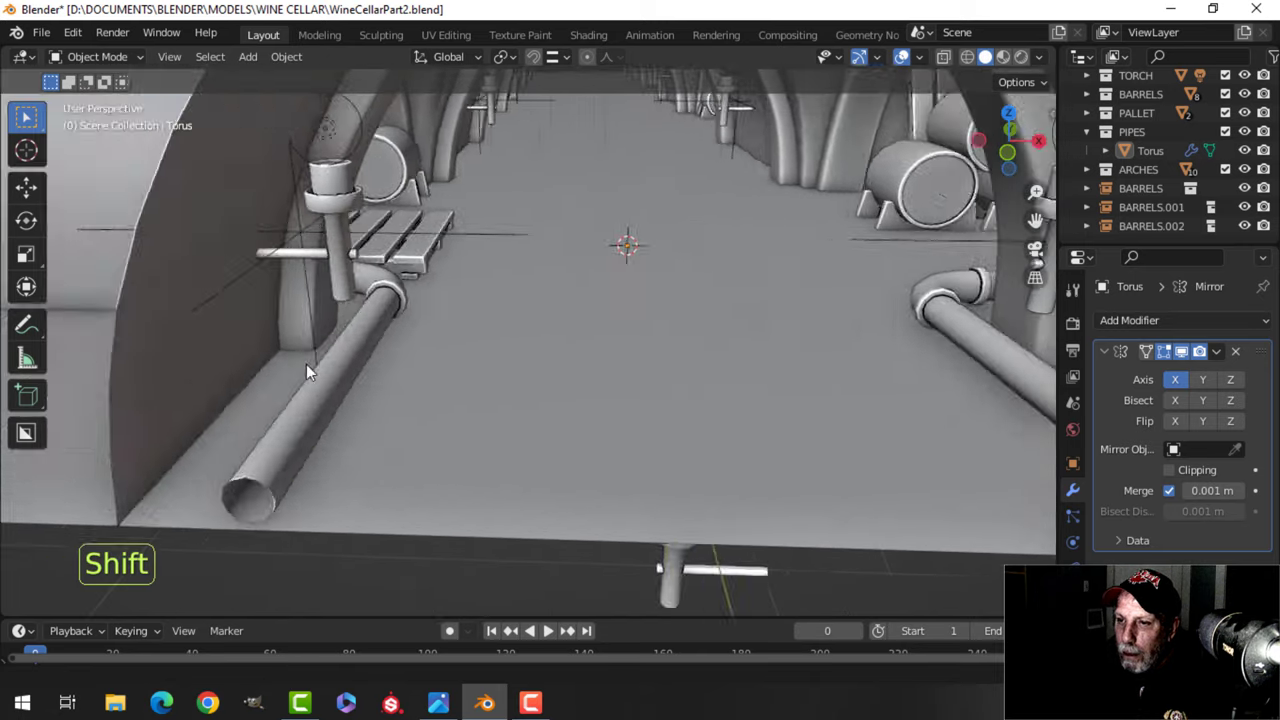
Move the floor pipe's entire mesh about 0.10 m along negative X towards the tunnel wall and return to Object Mode.
{"action": "left_click", "coordinate": [330, 362]}
{"action": "key", "text": "Tab"}
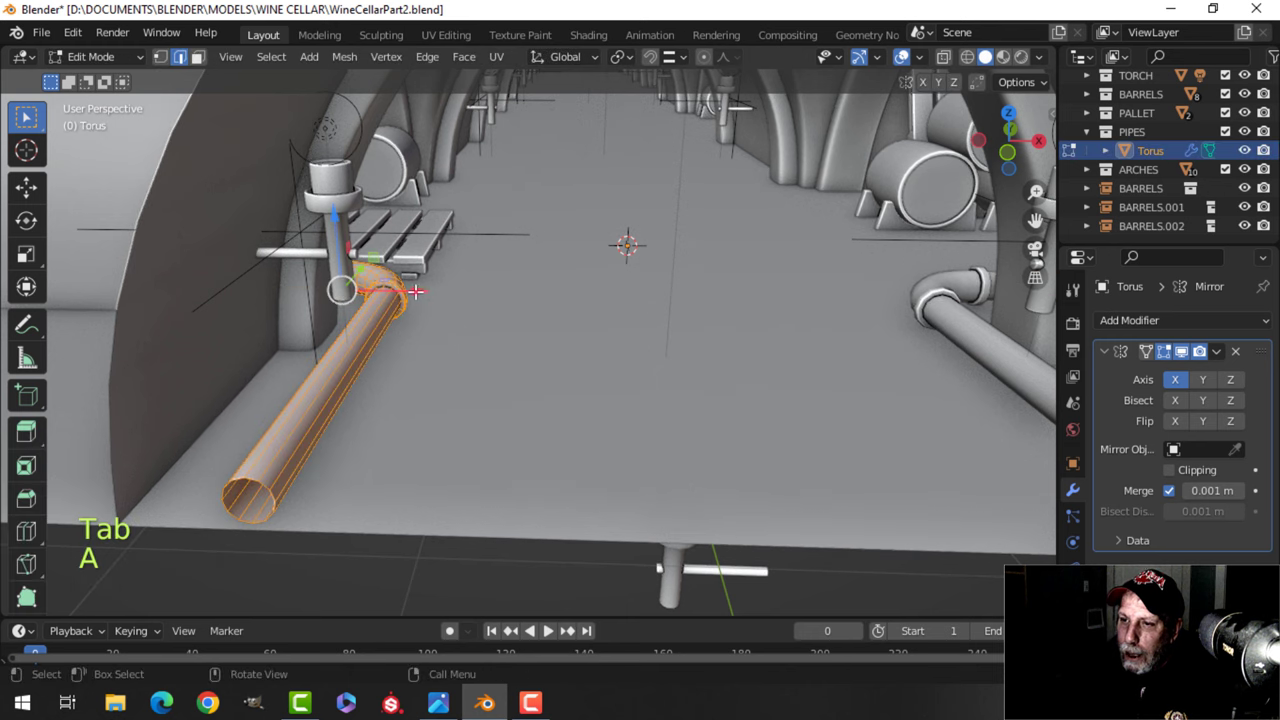
{"action": "key", "text": "g"}
{"action": "key", "text": "x"}
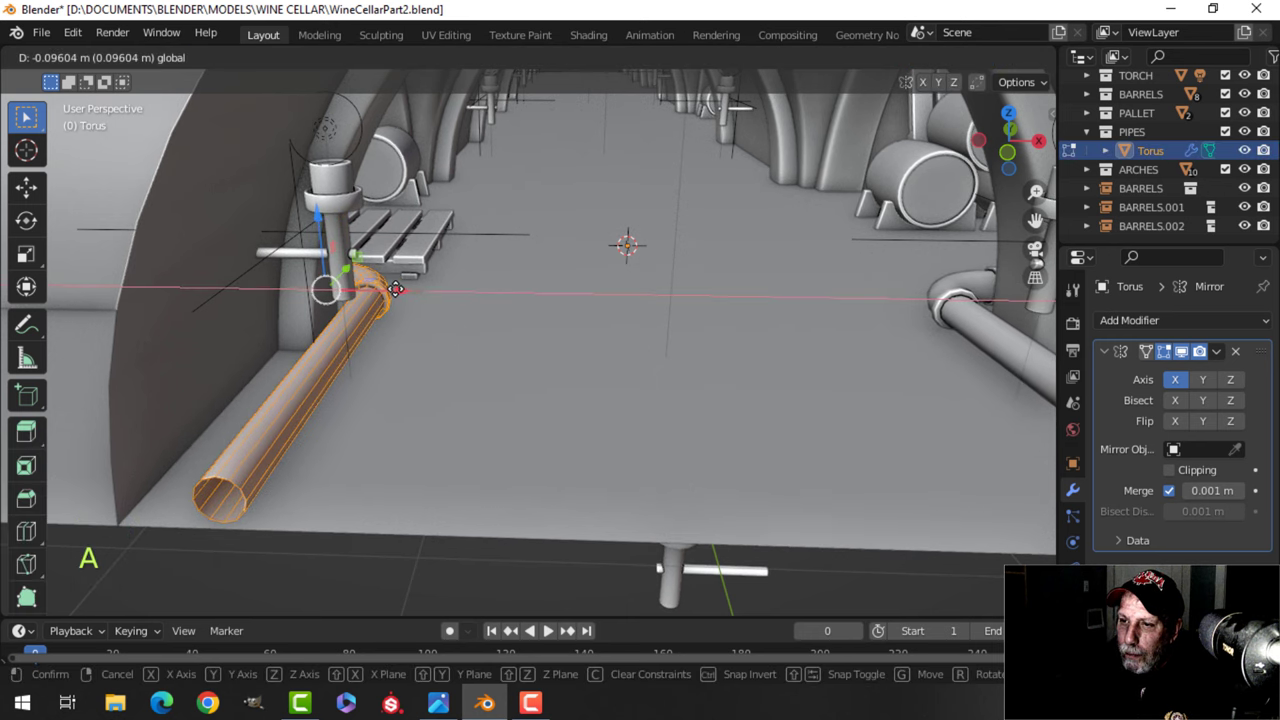
{"action": "left_click", "coordinate": [396, 289]}
{"action": "mouse_move", "coordinate": [457, 302]}
{"action": "middle_mouse_down"}
{"action": "mouse_move", "coordinate": [440, 308]}
{"action": "mouse_move", "coordinate": [466, 311]}
{"action": "middle_mouse_up"}
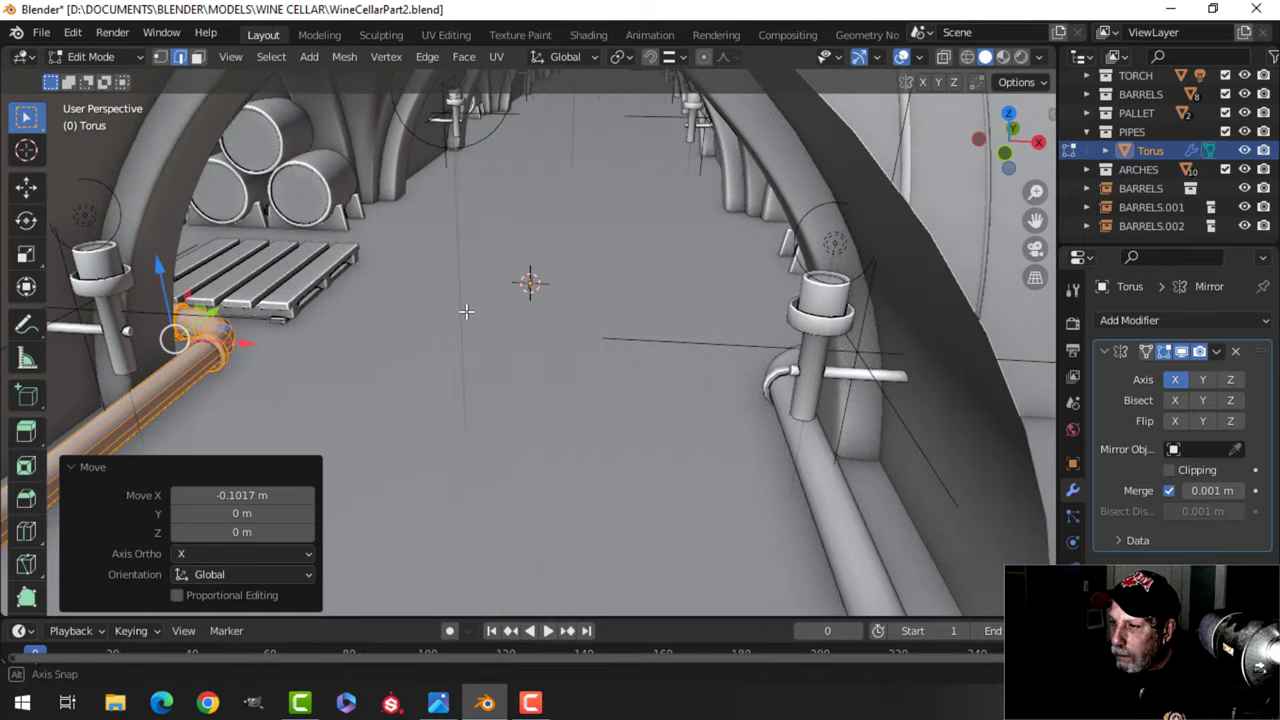
{"action": "middle_click_drag", "start_coordinate": [356, 323], "coordinate": [440, 350]}
{"action": "scroll", "coordinate": [243, 309], "scroll_direction": "up", "scroll_amount": 4}
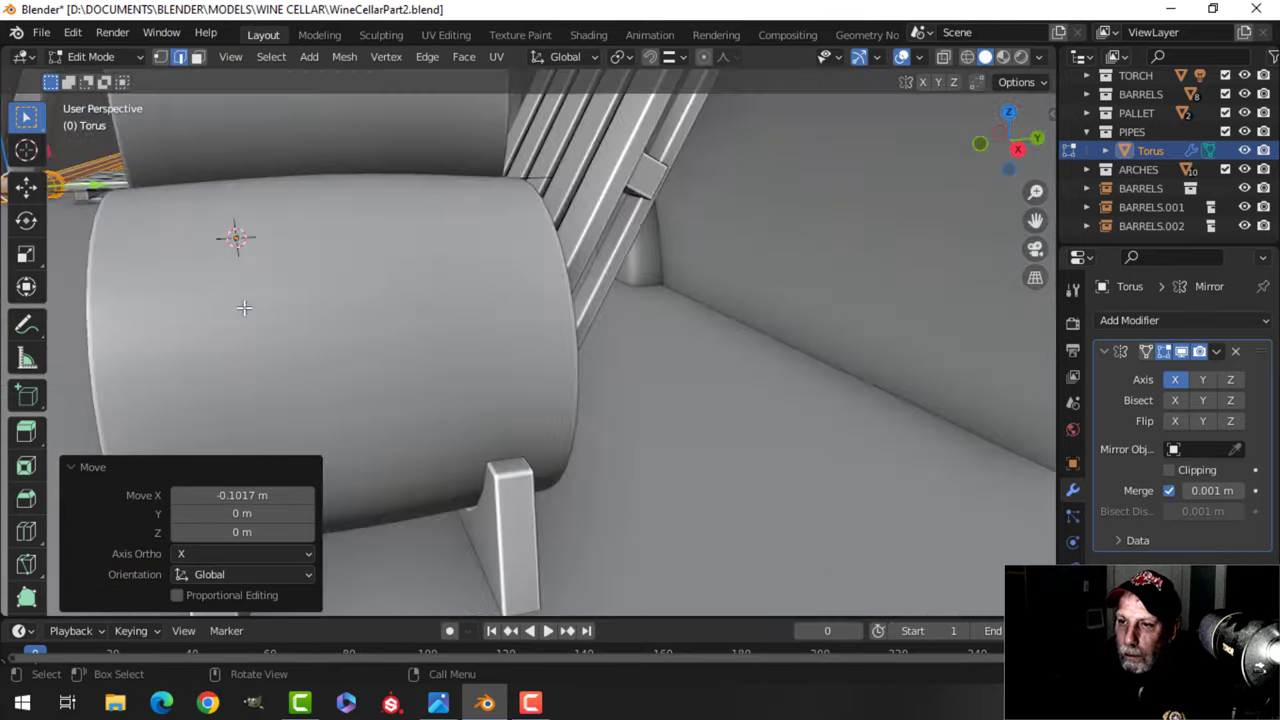
{"action": "middle_click_drag", "start_coordinate": [243, 309], "coordinate": [325, 319]}
{"action": "key", "text": "Tab"}
{"action": "scroll", "coordinate": [264, 309], "scroll_direction": "down", "scroll_amount": 6}
{"action": "key", "text": "alt+a"}
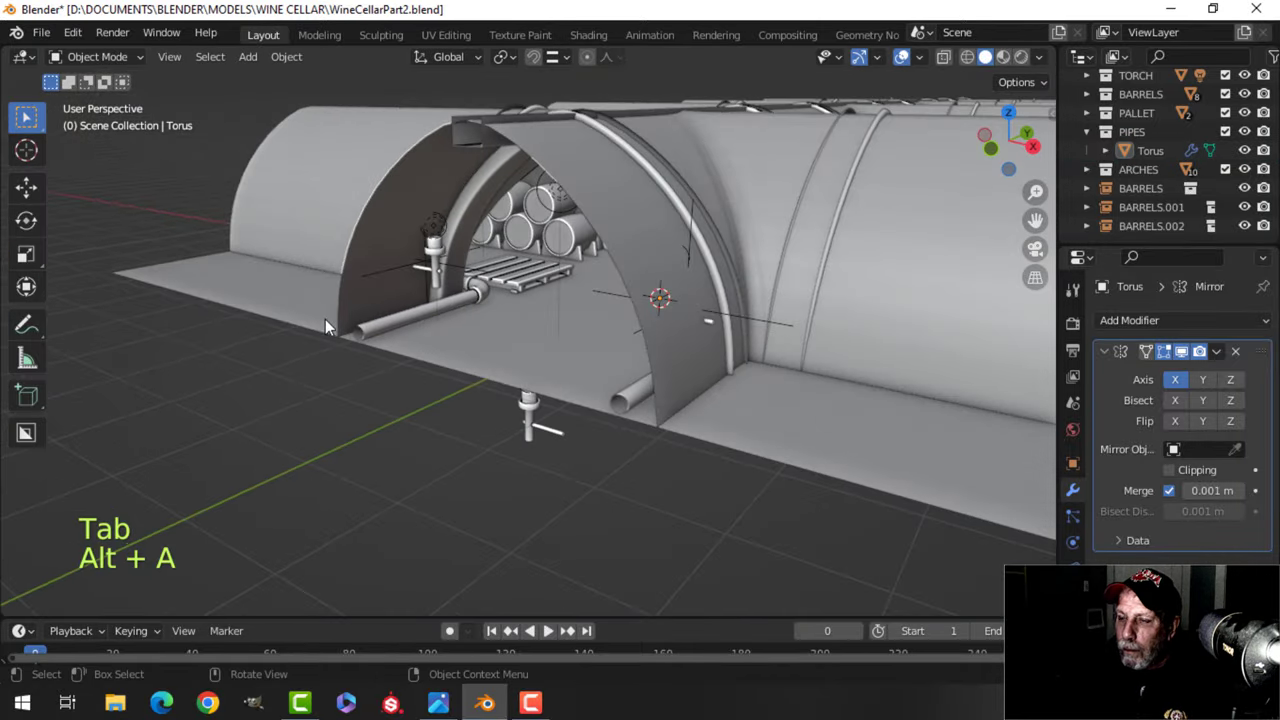
Duplicate the mirrored floor pipe object in place.
{"action": "middle_click_drag", "start_coordinate": [478, 308], "coordinate": [517, 319]}
{"action": "scroll", "coordinate": [740, 297], "scroll_direction": "up", "scroll_amount": 5}
{"action": "middle_click_drag", "start_coordinate": [744, 294], "coordinate": [520, 306], "text": "shift"}
{"action": "scroll", "coordinate": [688, 351], "scroll_direction": "up", "scroll_amount": 2}
{"action": "scroll", "coordinate": [614, 336], "scroll_direction": "down", "scroll_amount": 4}
{"action": "scroll", "coordinate": [578, 326], "scroll_direction": "up", "scroll_amount": 1}
{"action": "left_click", "coordinate": [281, 396]}
{"action": "scroll", "coordinate": [456, 330], "scroll_direction": "up", "scroll_amount": 5}
{"action": "scroll", "coordinate": [520, 306], "scroll_direction": "down", "scroll_amount": 3}
{"action": "middle_click_drag", "start_coordinate": [520, 306], "coordinate": [490, 308], "text": "shift"}
{"action": "middle_click_drag", "start_coordinate": [490, 308], "coordinate": [464, 318], "text": "shift"}
{"action": "key", "text": "shift+d"}
{"action": "right_click", "coordinate": [469, 319]}
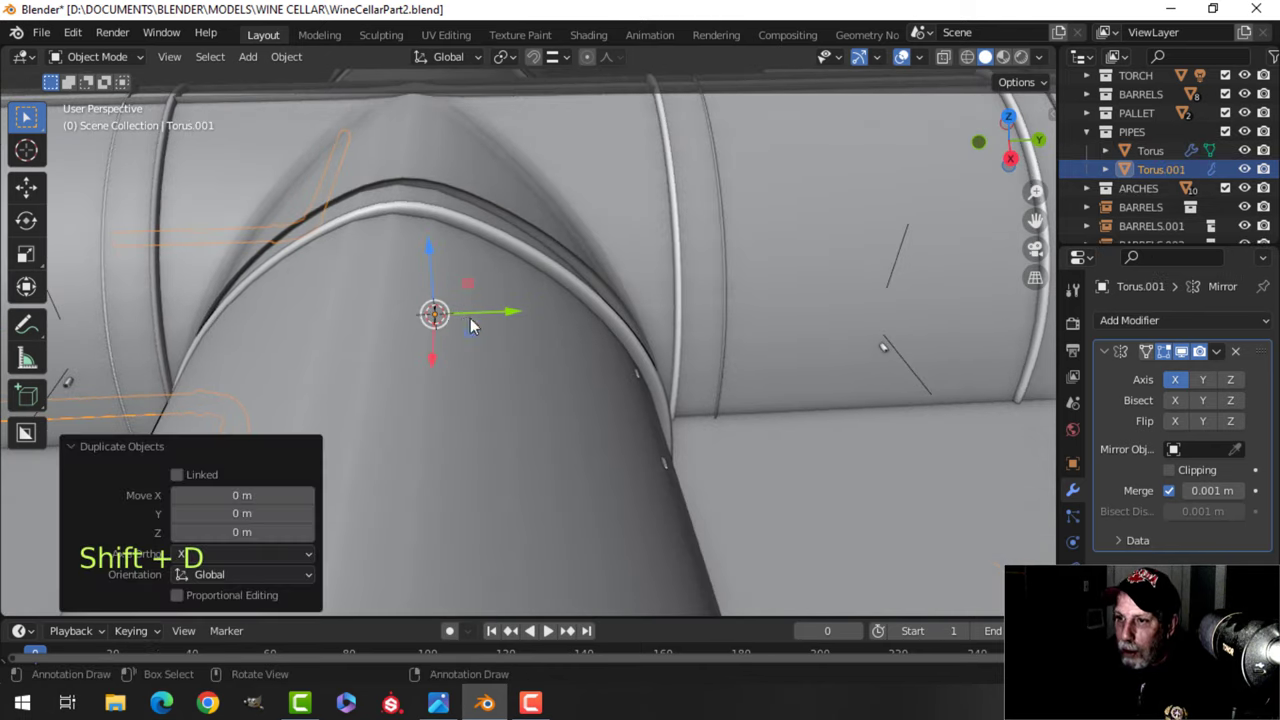
Move the duplicated pipes along Y deeper into the tunnel, by about 5.32 m and another 5.11 m.
{"action": "scroll", "coordinate": [500, 318], "scroll_direction": "down", "scroll_amount": 4}
{"action": "middle_click_drag", "start_coordinate": [568, 318], "coordinate": [504, 317], "text": "shift"}
{"action": "left_click_drag", "start_coordinate": [489, 321], "coordinate": [758, 307]}
{"action": "middle_click_drag", "start_coordinate": [841, 289], "coordinate": [536, 268], "text": "shift"}
{"action": "left_click_drag", "start_coordinate": [447, 251], "coordinate": [502, 250]}
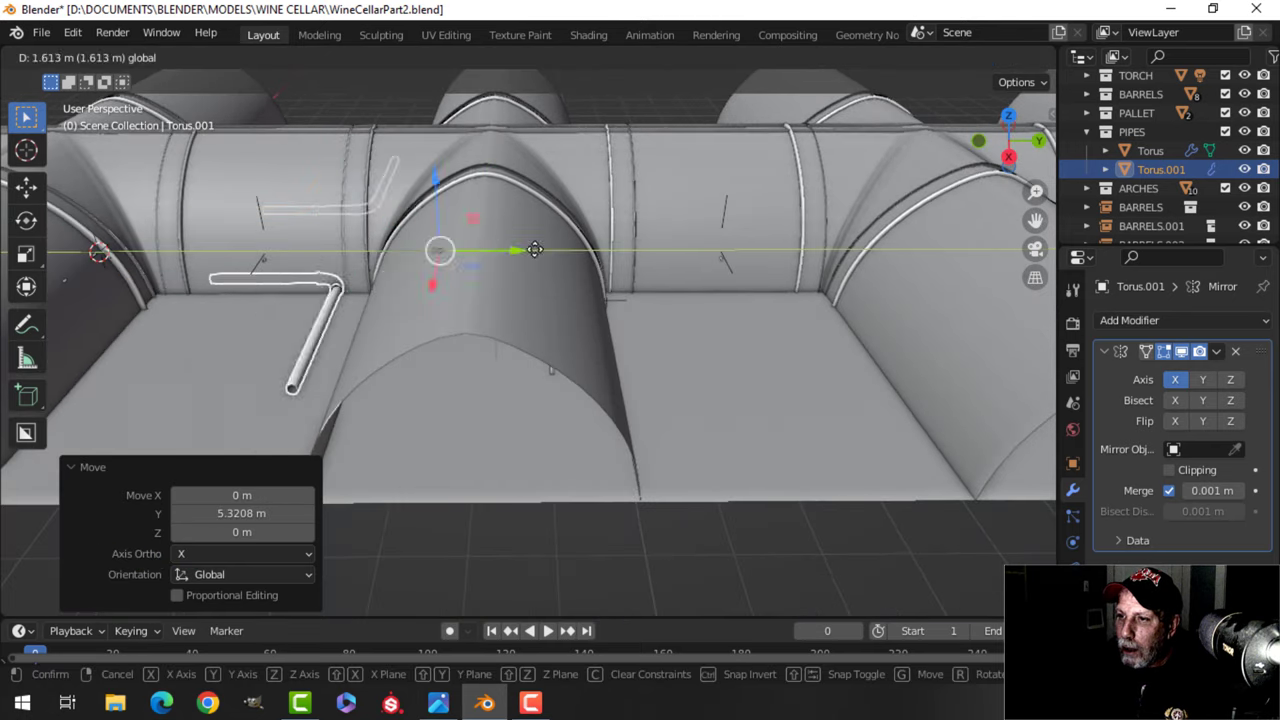
{"action": "left_click_drag", "start_coordinate": [671, 233], "coordinate": [682, 236]}
{"action": "middle_click_drag", "start_coordinate": [653, 273], "coordinate": [653, 325], "text": "shift"}
{"action": "middle_click_drag", "start_coordinate": [653, 325], "coordinate": [611, 326]}
{"action": "scroll", "coordinate": [655, 285], "scroll_direction": "up", "scroll_amount": 3}
Pull the duplicated pipes back about 2.42 m along Y to fit the next pair of side chambers.
{"action": "left_click_drag", "start_coordinate": [690, 270], "coordinate": [665, 272]}
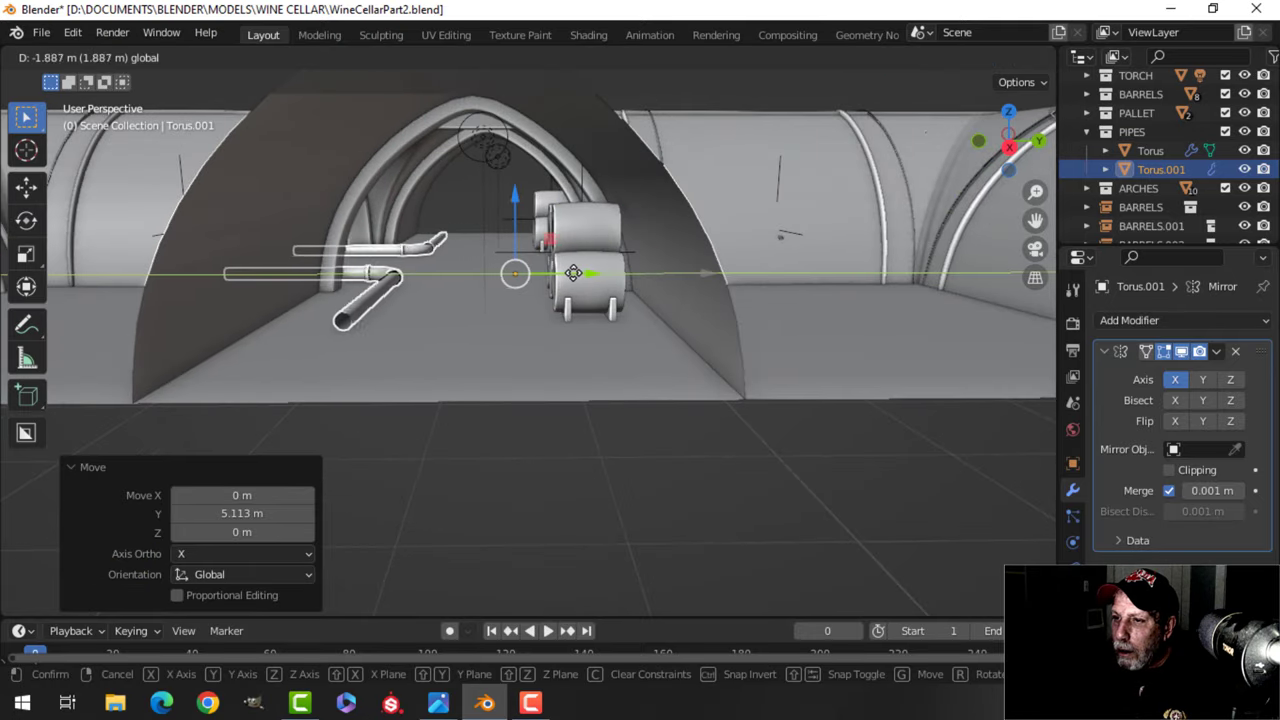
{"action": "left_click_drag", "start_coordinate": [543, 274], "coordinate": [543, 274]}
{"action": "middle_click_drag", "start_coordinate": [515, 262], "coordinate": [520, 296]}
{"action": "middle_click_drag", "start_coordinate": [520, 296], "coordinate": [502, 238], "text": "shift"}
{"action": "scroll", "coordinate": [521, 320], "scroll_direction": "up", "scroll_amount": 2}
{"action": "scroll", "coordinate": [514, 231], "scroll_direction": "up", "scroll_amount": 3}
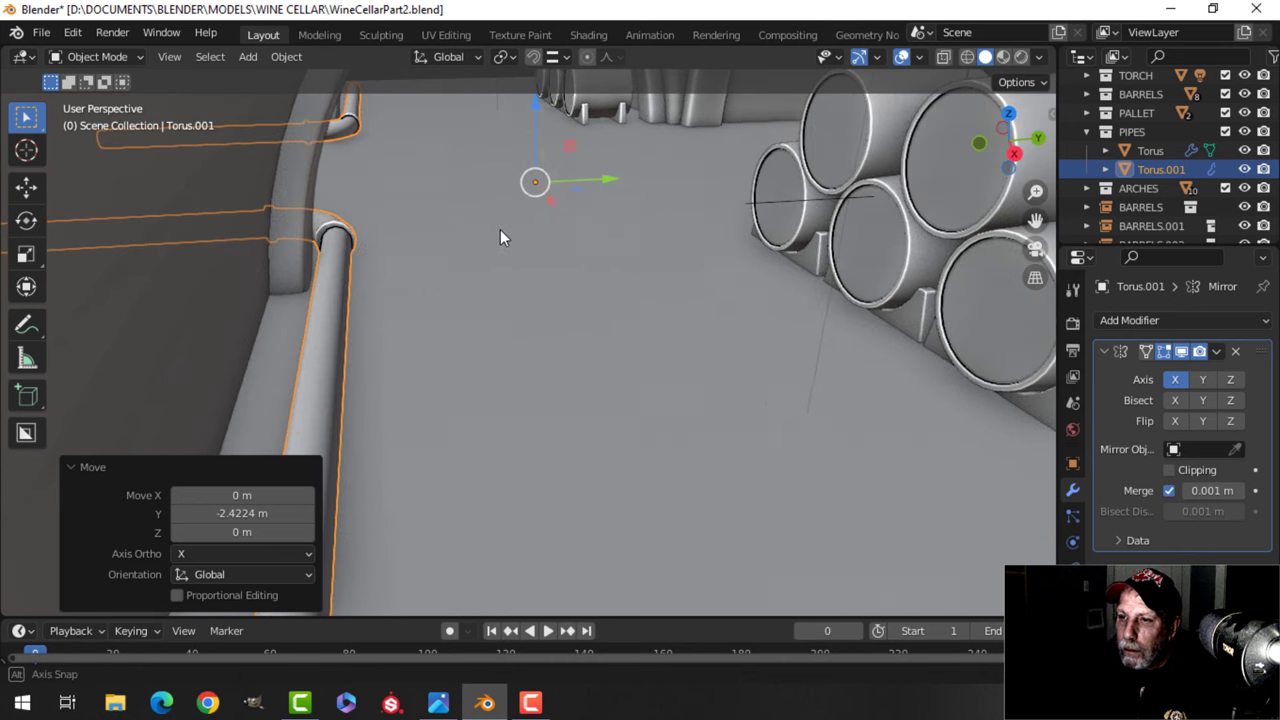
{"action": "left_click_drag", "start_coordinate": [599, 181], "coordinate": [599, 181]}
Isolate the duplicated pipe in local view and open its mesh for editing with nothing selected.
{"action": "middle_click_drag", "start_coordinate": [599, 181], "coordinate": [676, 236]}
{"action": "scroll", "coordinate": [538, 243], "scroll_direction": "down", "scroll_amount": 5}
{"action": "scroll", "coordinate": [537, 199], "scroll_direction": "down", "scroll_amount": 3}
{"action": "scroll", "coordinate": [682, 192], "scroll_direction": "up", "scroll_amount": 4}
{"action": "scroll", "coordinate": [707, 185], "scroll_direction": "up", "scroll_amount": 3}
{"action": "middle_click_drag", "start_coordinate": [835, 152], "coordinate": [720, 228], "text": "shift"}
{"action": "scroll", "coordinate": [757, 177], "scroll_direction": "up", "scroll_amount": 3}
{"action": "scroll", "coordinate": [758, 206], "scroll_direction": "up", "scroll_amount": 2}
{"action": "key", "text": "KP_Divide"}
{"action": "middle_click_drag", "start_coordinate": [634, 314], "coordinate": [540, 325]}
{"action": "key", "text": "Tab"}
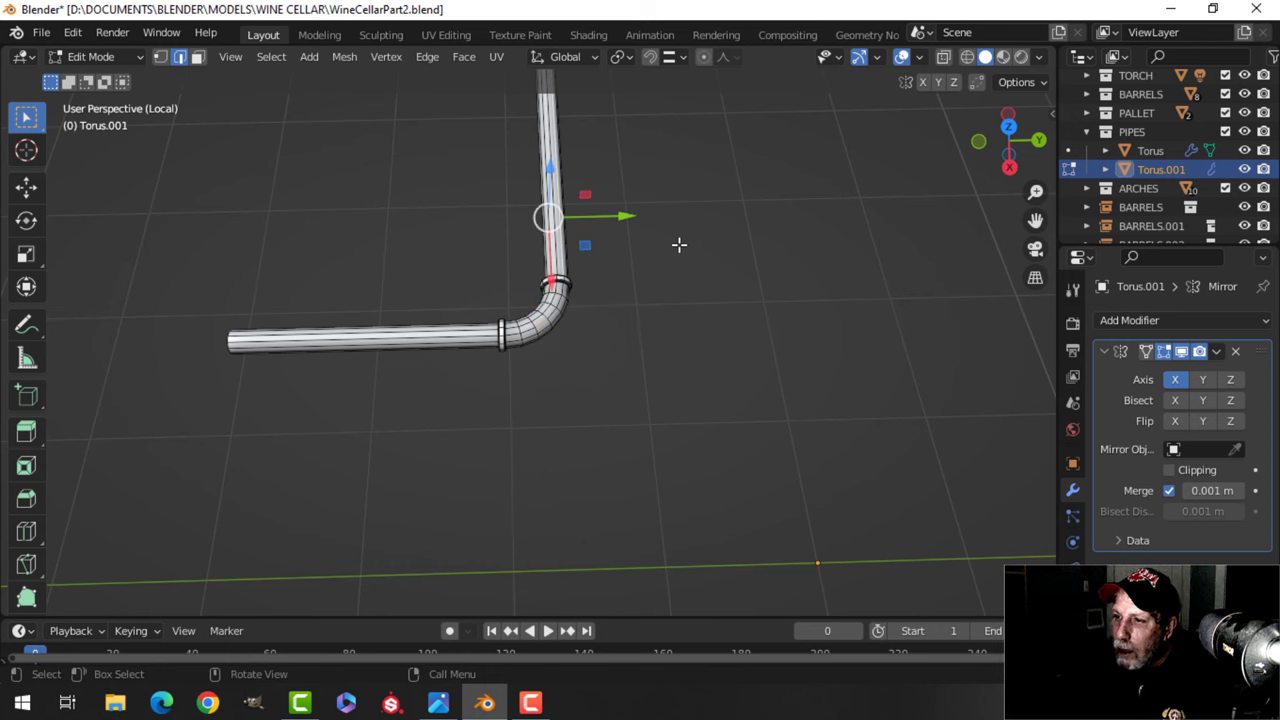
{"action": "key", "text": "ctrl+l"}
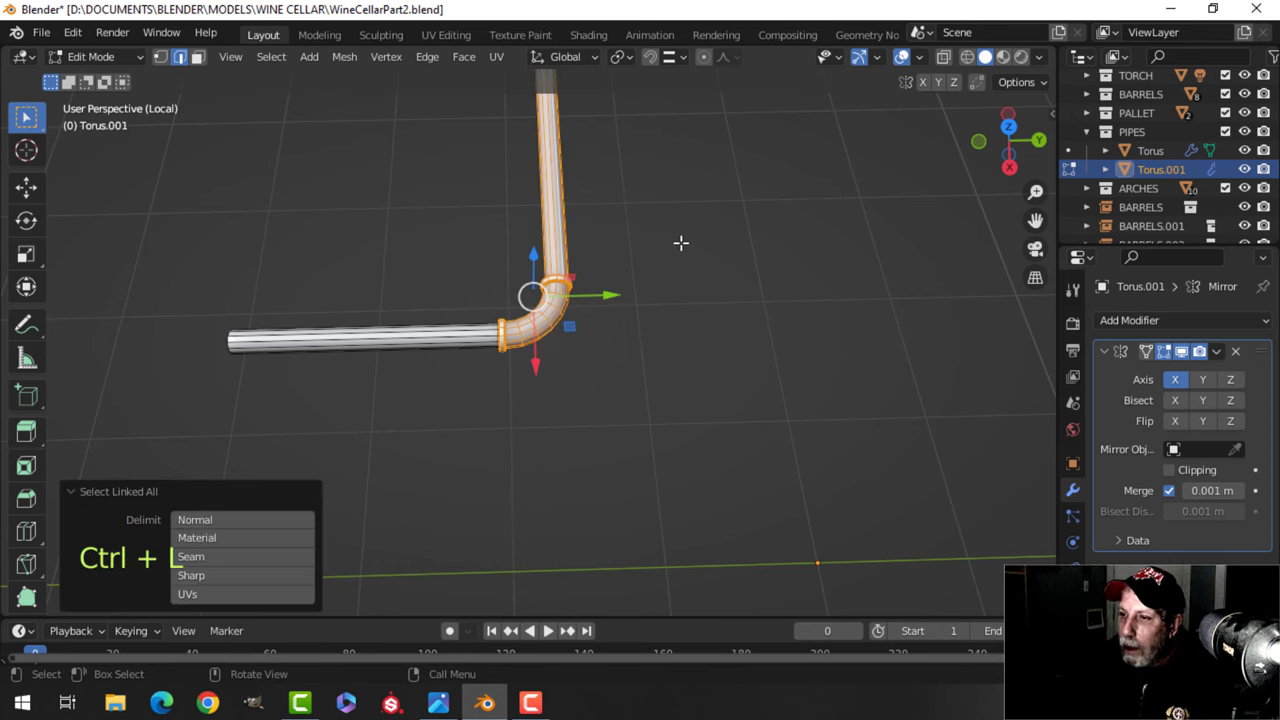
{"action": "middle_click_drag", "start_coordinate": [684, 241], "coordinate": [513, 244]}
{"action": "middle_click_drag", "start_coordinate": [493, 241], "coordinate": [443, 280]}
{"action": "key", "text": "alt+a"}
Select the faces of the straight pipe run along Y and snap the 3D cursor to its centre.
{"action": "scroll", "coordinate": [431, 289], "scroll_direction": "up", "scroll_amount": 1}
{"action": "key", "text": "3"}
{"action": "double_click", "coordinate": [423, 228]}
{"action": "key", "text": "shift+s"}
{"action": "left_click", "coordinate": [451, 380]}
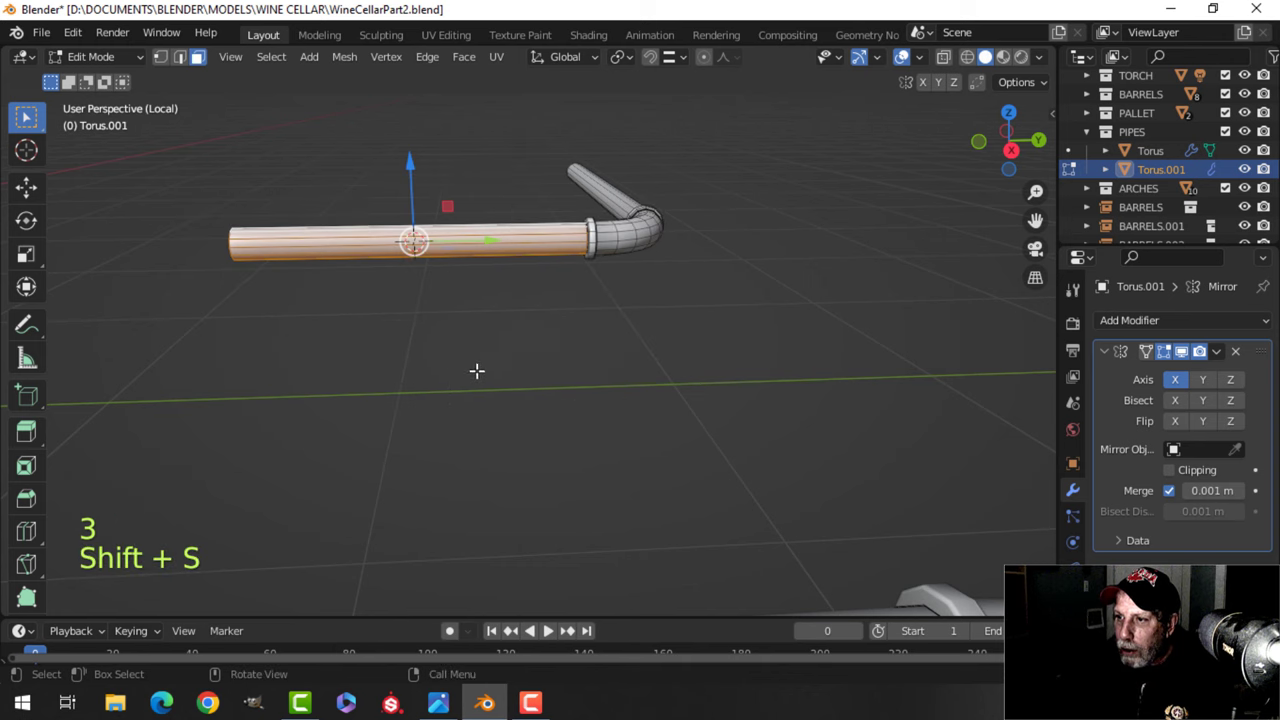
{"action": "middle_click_drag", "start_coordinate": [477, 369], "coordinate": [541, 344]}
{"action": "key", "text": "Tab"}
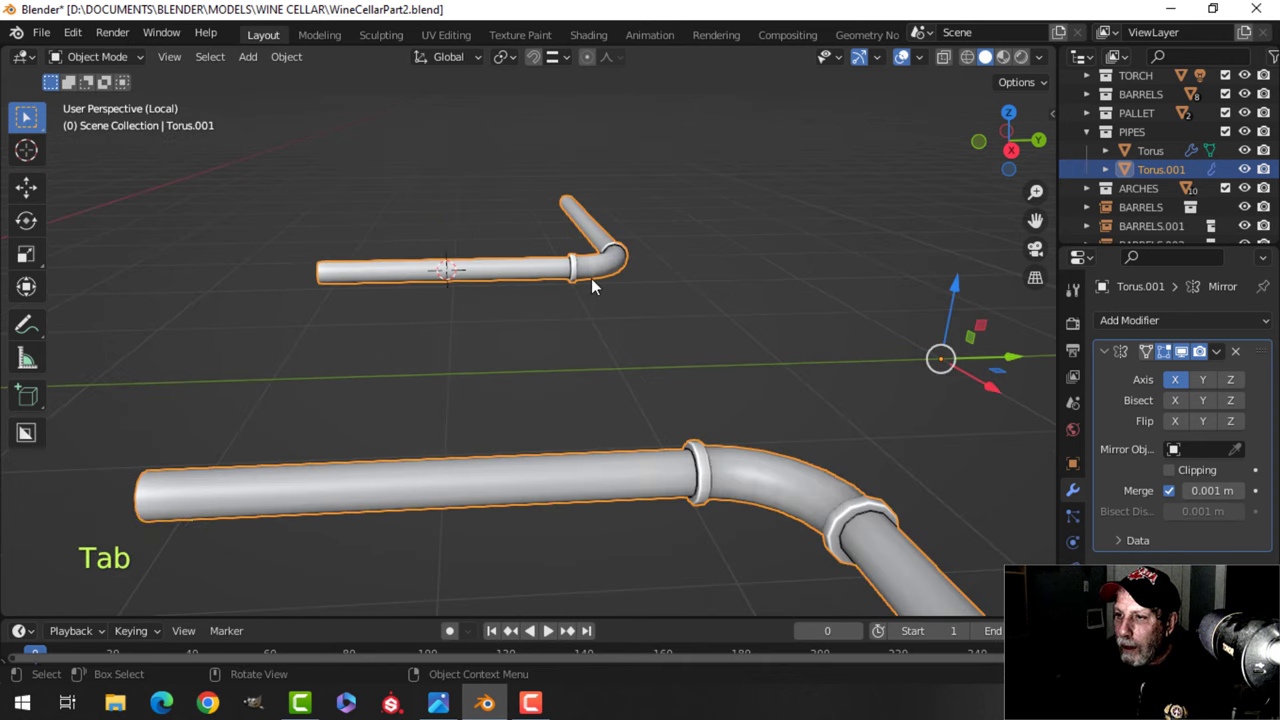
Select the linked elbow, flanges and side-chamber pipe, and set the transform pivot point to the 3D Cursor.
{"action": "key", "text": "Tab"}
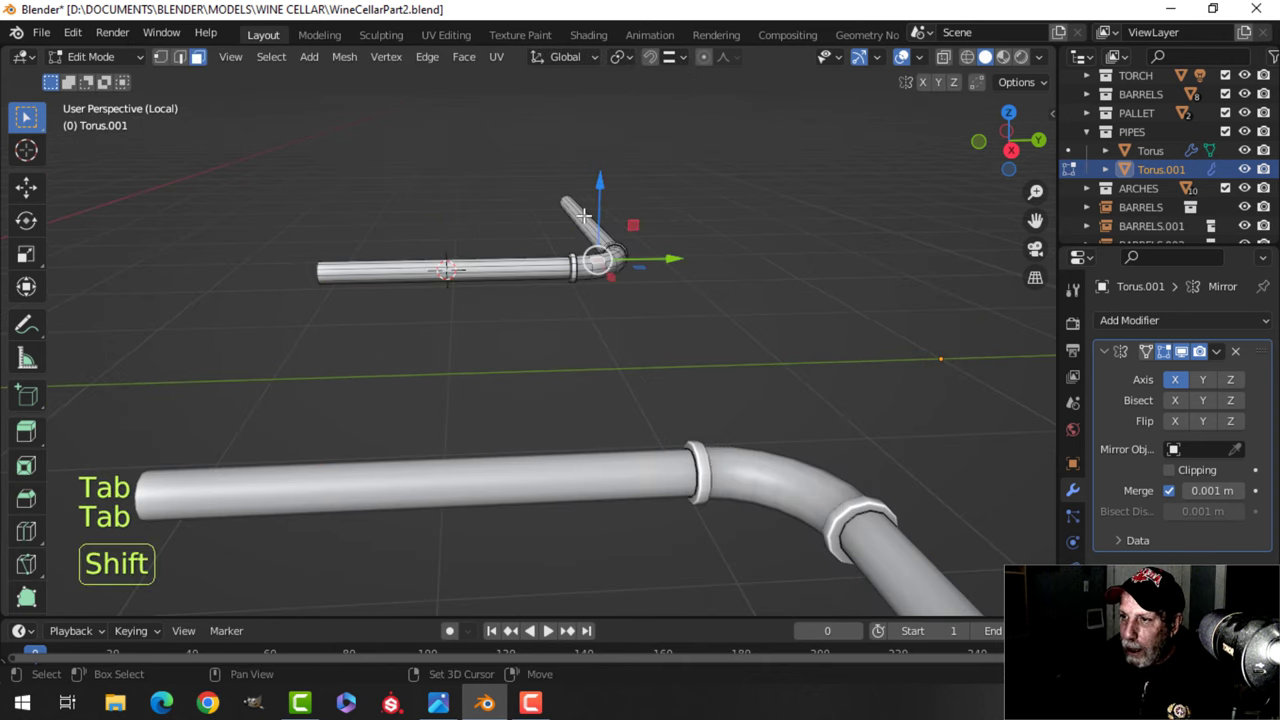
{"action": "key", "text": "ctrl+l"}
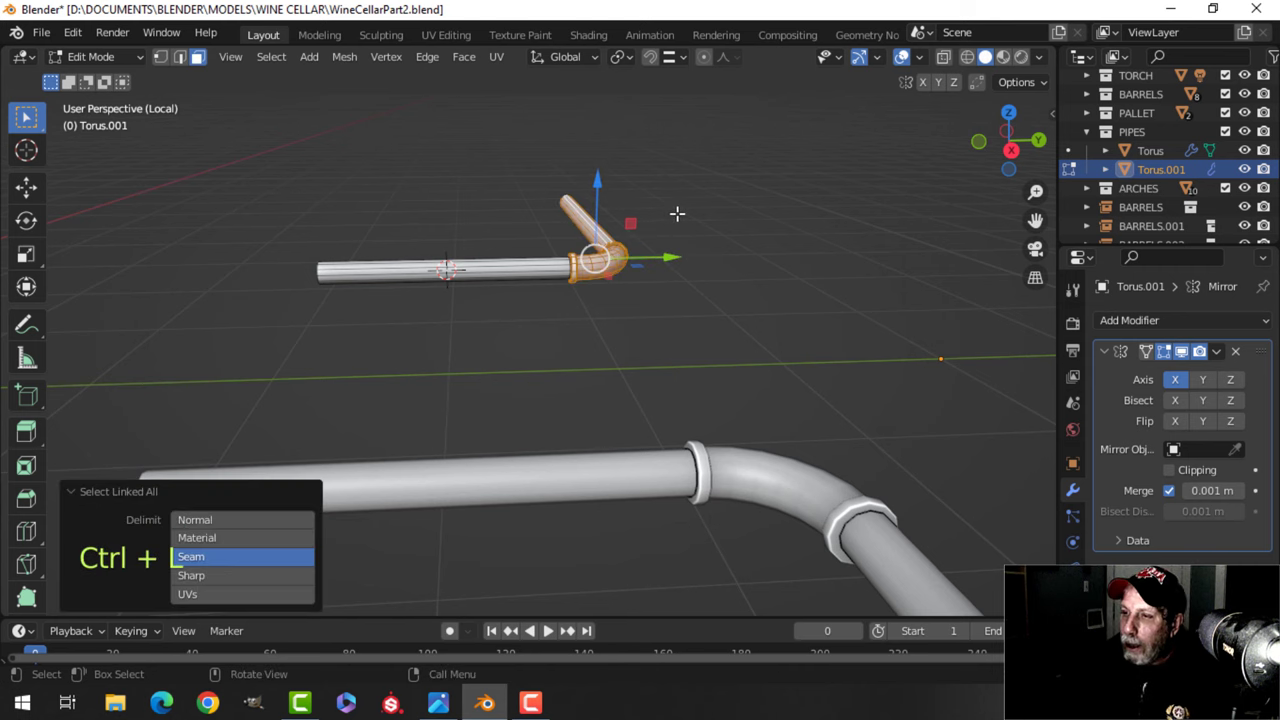
{"action": "left_click", "coordinate": [622, 57]}
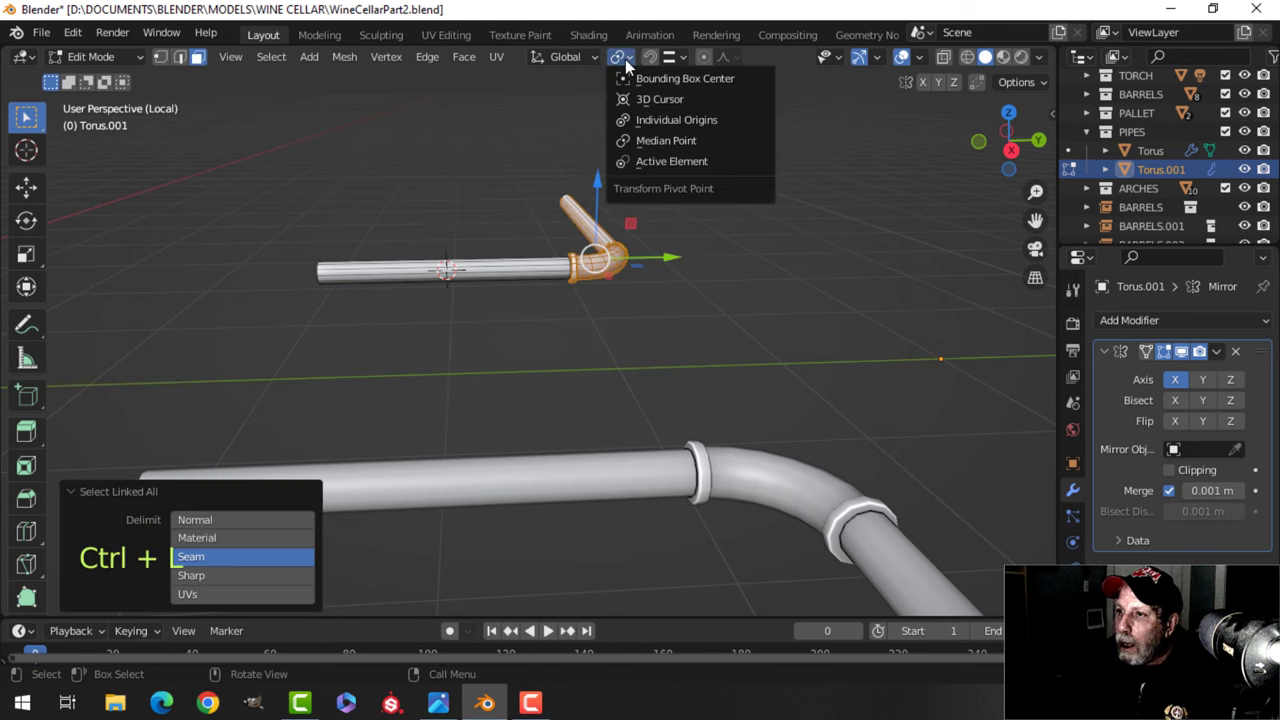
{"action": "left_click", "coordinate": [655, 100]}
{"action": "middle_click_drag", "start_coordinate": [679, 196], "coordinate": [667, 190], "text": "shift"}
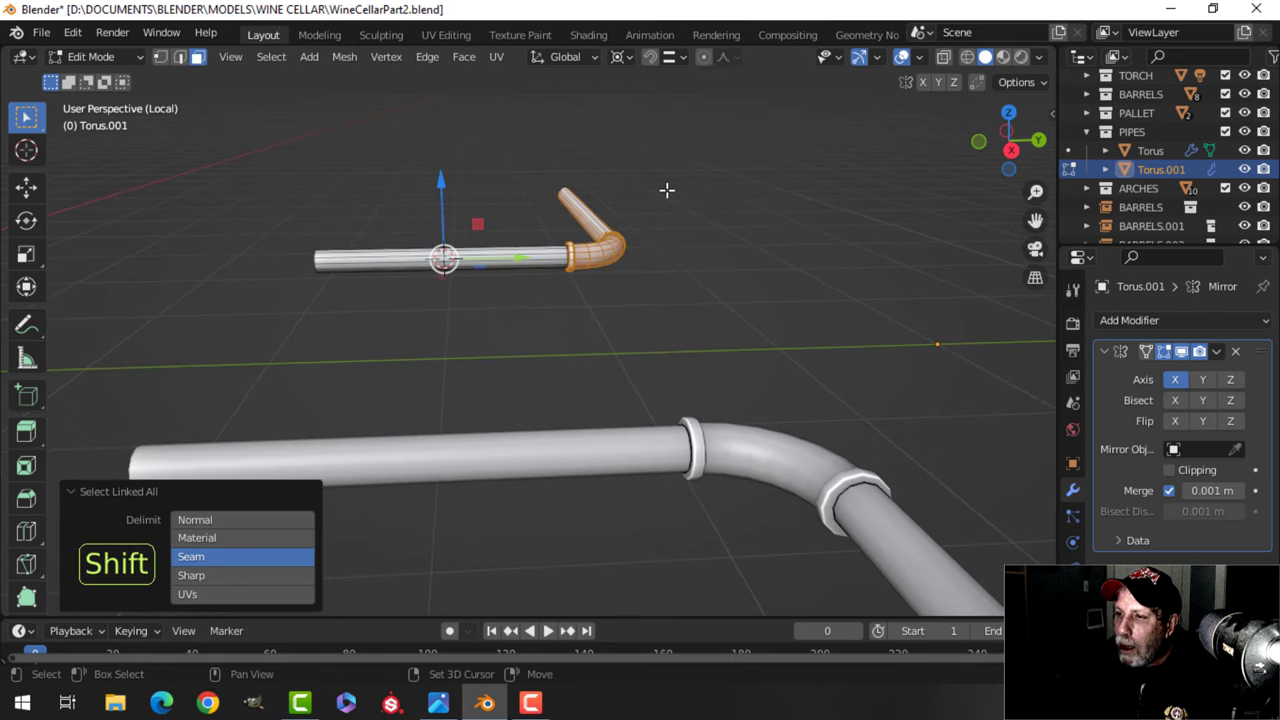
Duplicate the selected elbow section and rotate the copy 180° around X to the pipe run's opposite end.
{"action": "key", "text": "shift+d"}
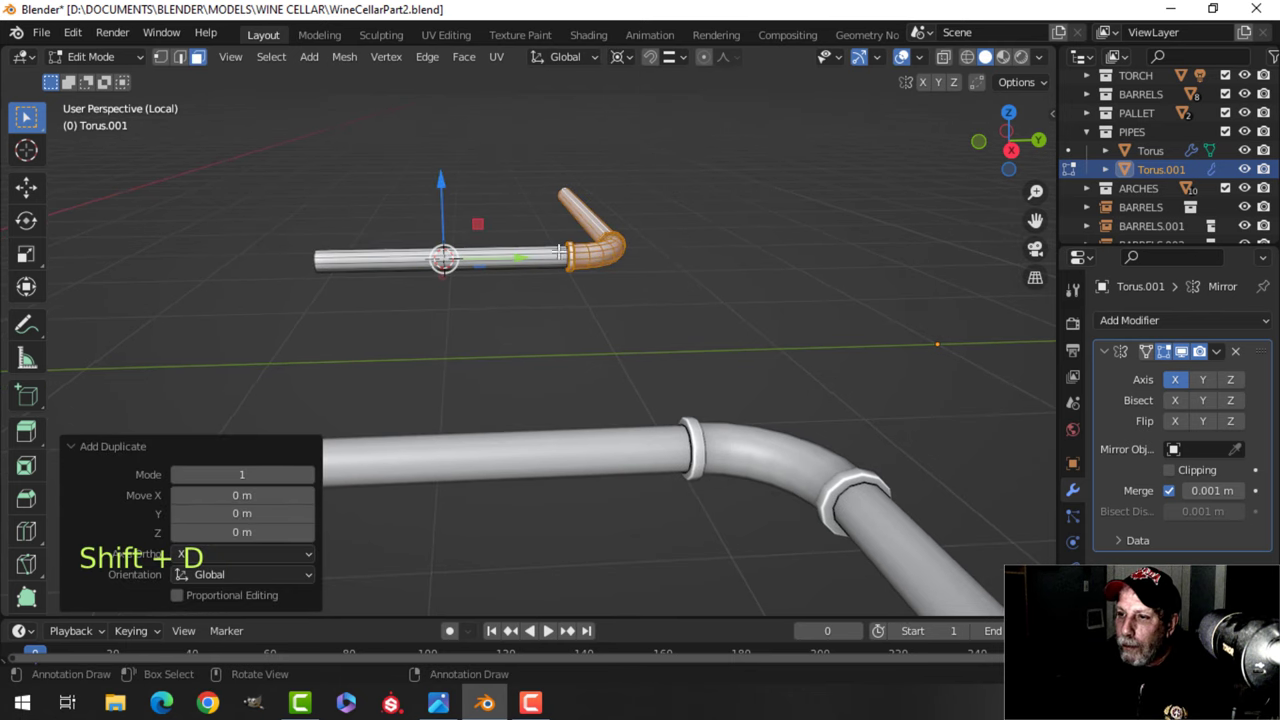
{"action": "key", "text": "r"}
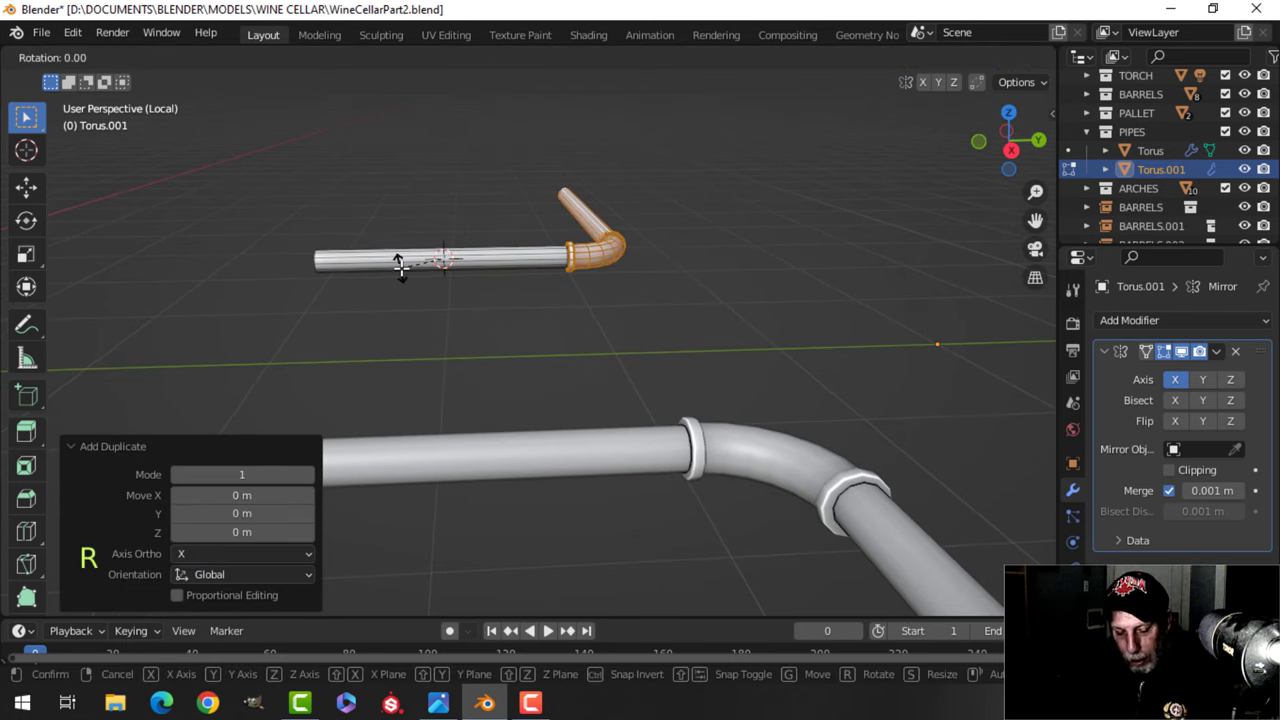
{"action": "key", "text": "1"}
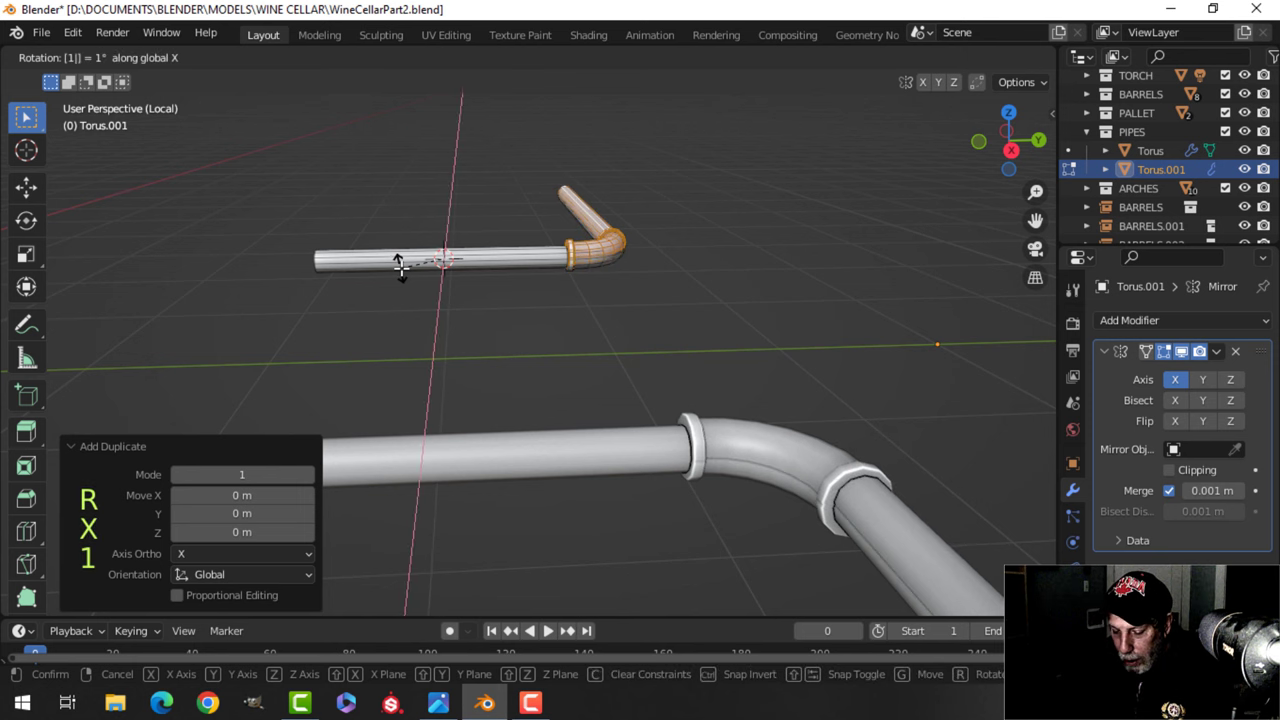
{"action": "key", "text": "8"}
{"action": "key", "text": "0"}
{"action": "key", "text": "Return"}
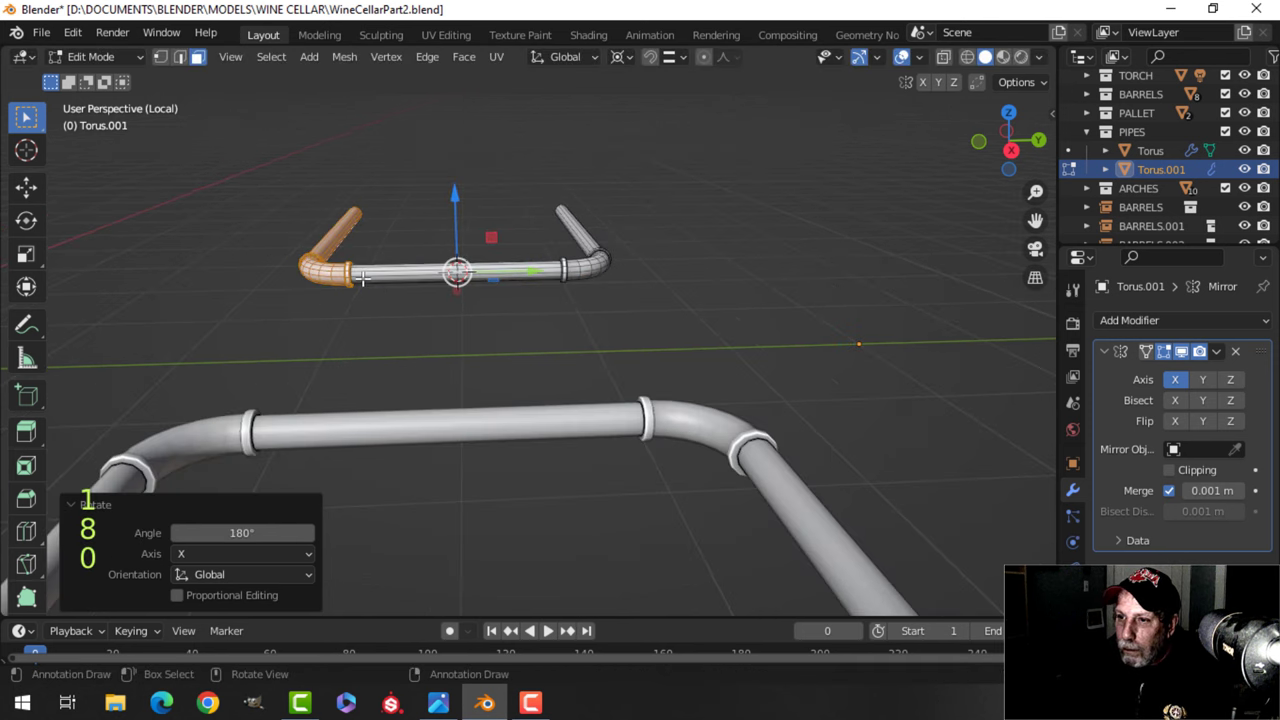
Set the pivot point back to Median Point, return to Object Mode and exit local view with everything deselected.
{"action": "middle_click_drag", "start_coordinate": [364, 279], "coordinate": [286, 277]}
{"action": "left_click", "coordinate": [621, 57]}
{"action": "left_click", "coordinate": [659, 140]}
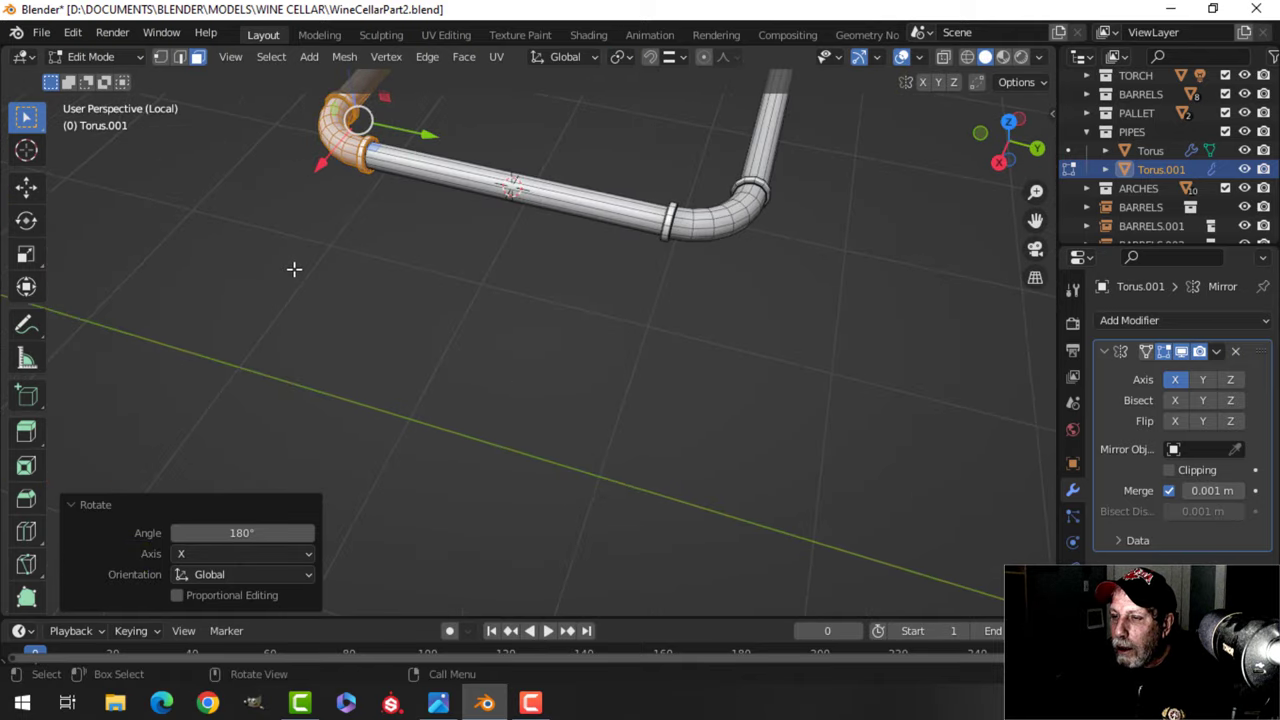
{"action": "key", "text": "Tab"}
{"action": "key", "text": "alt+a"}
{"action": "scroll", "coordinate": [422, 235], "scroll_direction": "down", "scroll_amount": 3}
{"action": "mouse_move", "coordinate": [419, 241]}
{"action": "middle_mouse_down"}
{"action": "mouse_move", "coordinate": [412, 265]}
{"action": "mouse_move", "coordinate": [466, 267]}
{"action": "mouse_move", "coordinate": [473, 218]}
{"action": "mouse_move", "coordinate": [457, 193]}
{"action": "mouse_move", "coordinate": [512, 201]}
{"action": "mouse_move", "coordinate": [499, 214]}
{"action": "mouse_move", "coordinate": [522, 268]}
{"action": "mouse_move", "coordinate": [508, 214]}
{"action": "mouse_move", "coordinate": [520, 206]}
{"action": "mouse_move", "coordinate": [517, 260]}
{"action": "middle_mouse_up"}
{"action": "key", "text": "slash"}
Using wireframe shading from the top view, move the copied elbow section about 2.10 m along negative Y.
{"action": "left_click", "coordinate": [532, 231]}
{"action": "key", "text": "Tab"}
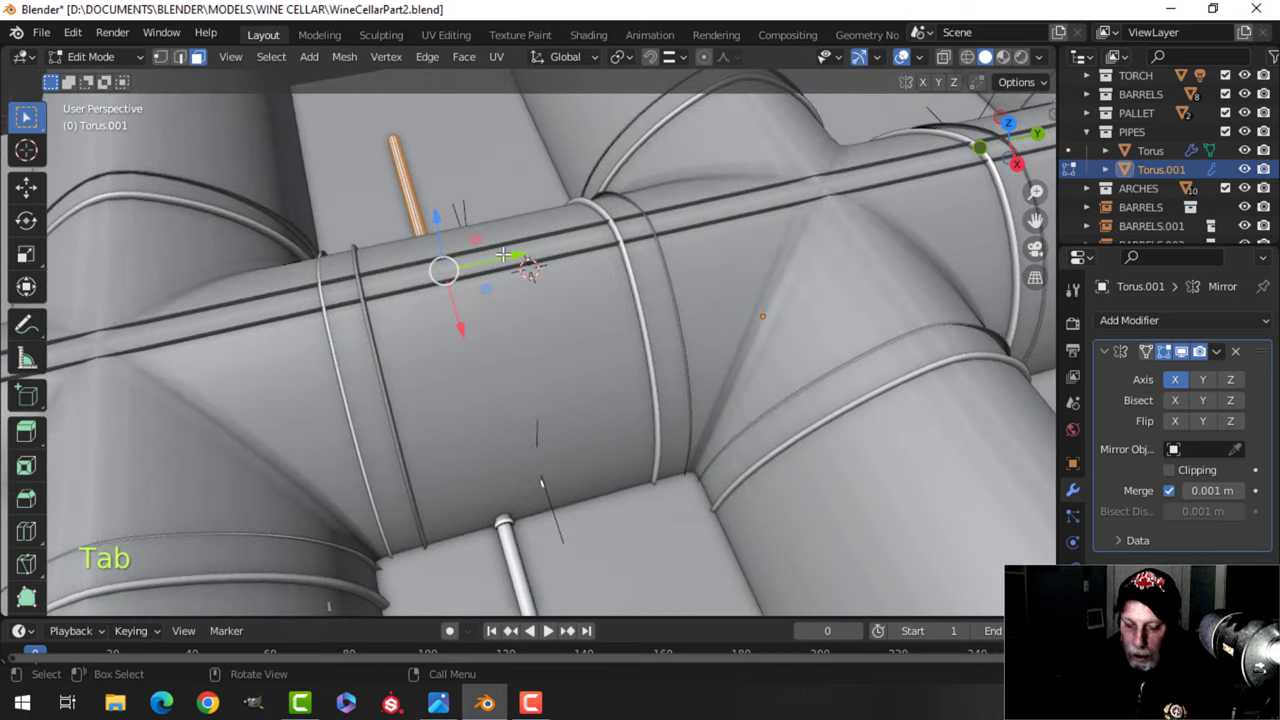
{"action": "key", "text": "z"}
{"action": "left_click", "coordinate": [388, 258]}
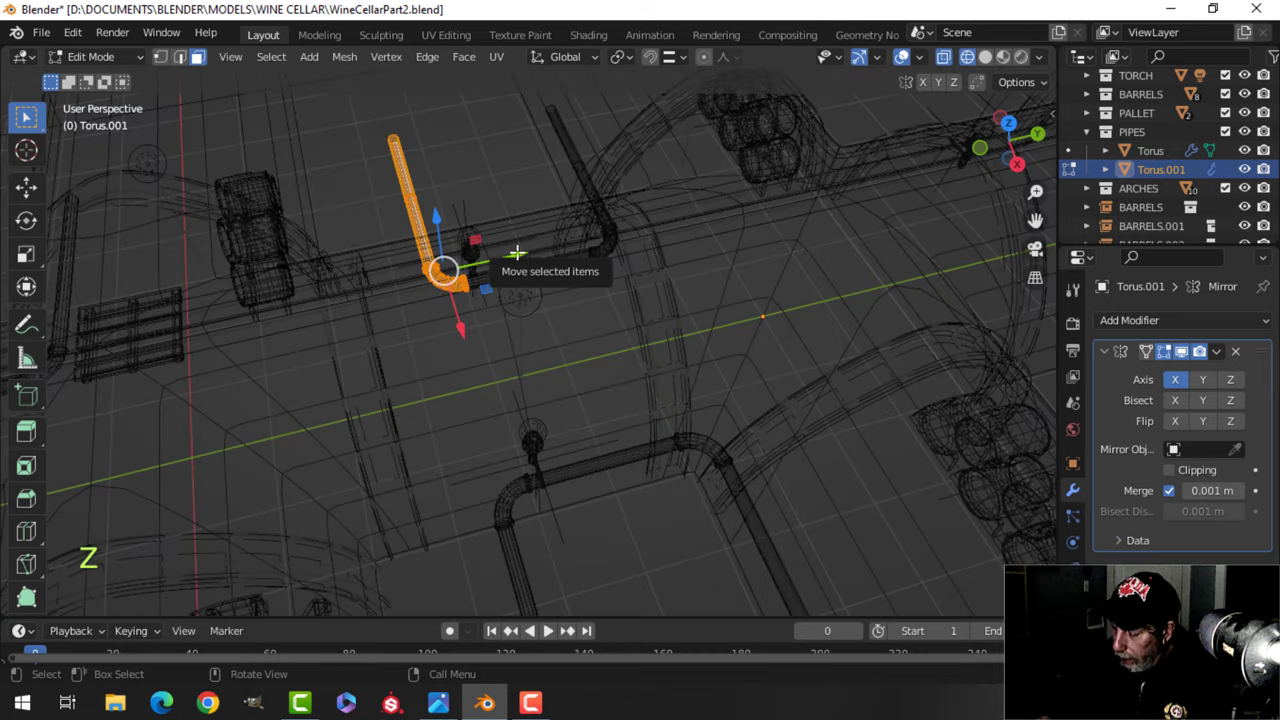
{"action": "key", "text": "KP_7"}
{"action": "scroll", "coordinate": [718, 410], "scroll_direction": "up", "scroll_amount": 3}
{"action": "middle_click_drag", "start_coordinate": [686, 449], "coordinate": [617, 237], "text": "shift"}
{"action": "left_click_drag", "start_coordinate": [584, 150], "coordinate": [559, 273]}
{"action": "mouse_move", "coordinate": [559, 273]}
{"action": "middle_mouse_down"}
{"action": "mouse_move", "coordinate": [549, 340]}
{"action": "mouse_move", "coordinate": [523, 311]}
{"action": "middle_mouse_up"}
Switch to solid shading and move the copied elbow section about 0.23 m along Y.
{"action": "key", "text": "z"}
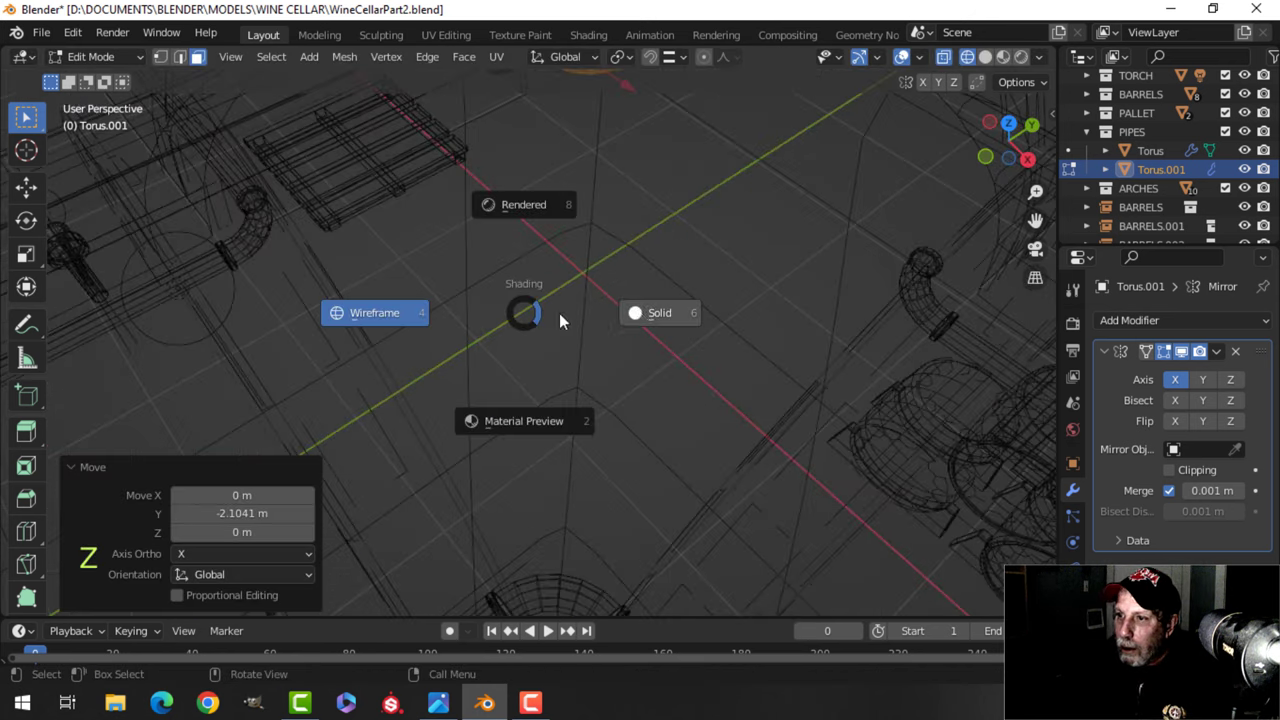
{"action": "left_click", "coordinate": [640, 302]}
{"action": "middle_click_drag", "start_coordinate": [633, 262], "coordinate": [630, 330]}
{"action": "scroll", "coordinate": [606, 231], "scroll_direction": "up", "scroll_amount": 3}
{"action": "scroll", "coordinate": [622, 274], "scroll_direction": "up", "scroll_amount": 3}
{"action": "scroll", "coordinate": [622, 274], "scroll_direction": "down", "scroll_amount": 3}
{"action": "scroll", "coordinate": [617, 280], "scroll_direction": "down", "scroll_amount": 4}
{"action": "key", "text": "g"}
{"action": "key", "text": "y"}
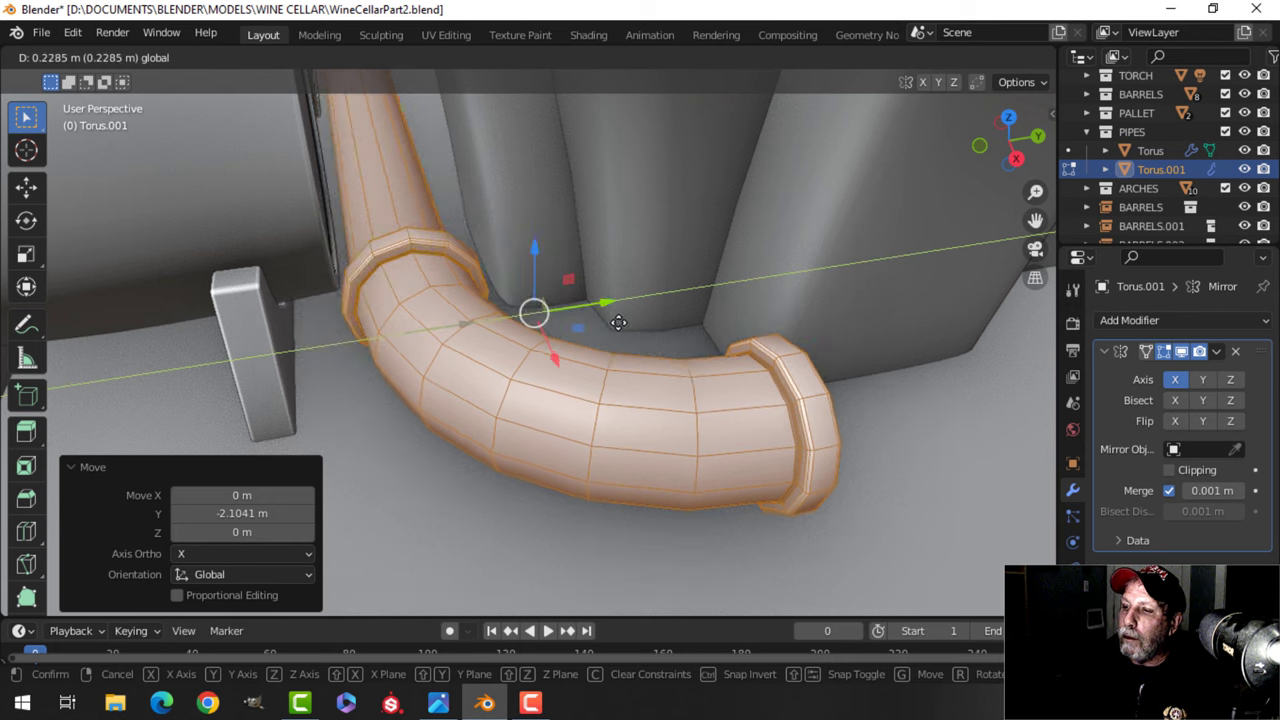
{"action": "left_click", "coordinate": [622, 325]}
Extrude the straight pipe's open end to meet the copied elbow's flange, then return to Object Mode with everything deselected.
{"action": "scroll", "coordinate": [740, 328], "scroll_direction": "down", "scroll_amount": 4}
{"action": "middle_click_drag", "start_coordinate": [740, 328], "coordinate": [648, 323], "text": "shift"}
{"action": "scroll", "coordinate": [620, 320], "scroll_direction": "up", "scroll_amount": 4}
{"action": "middle_click_drag", "start_coordinate": [908, 266], "coordinate": [763, 283], "text": "shift"}
{"action": "key", "text": "alt+a"}
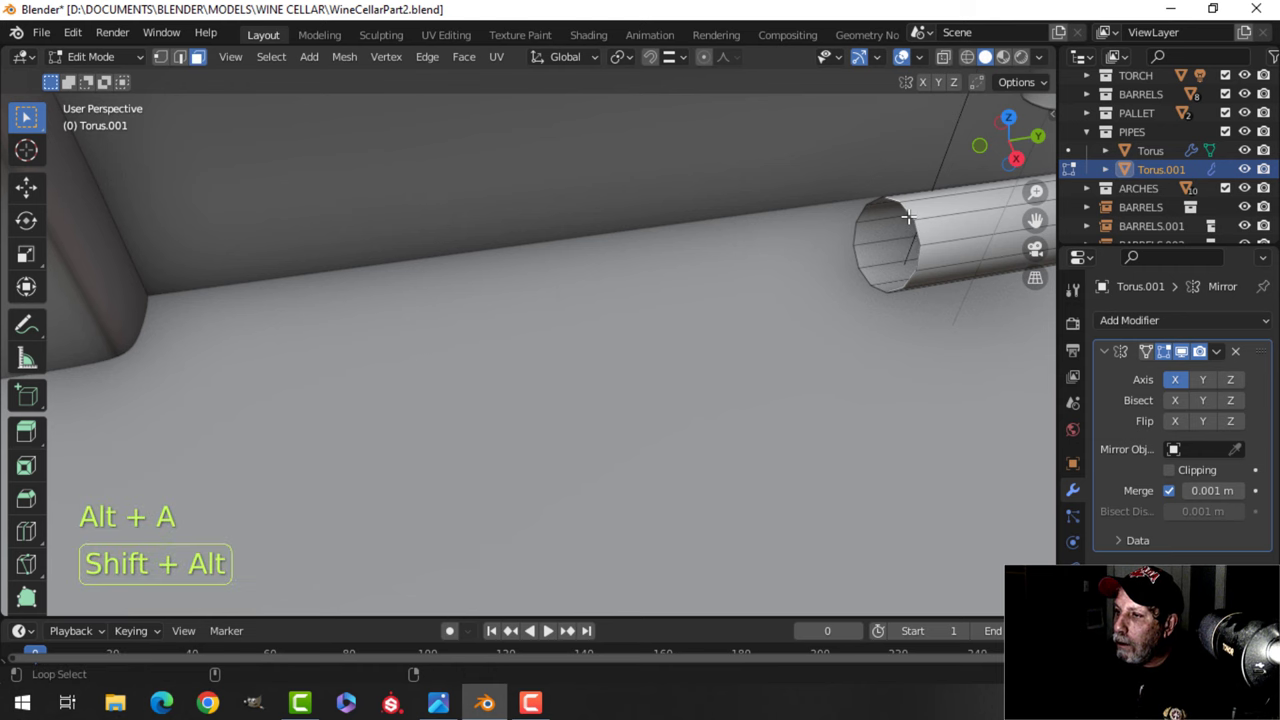
{"action": "left_click", "coordinate": [908, 216], "text": "alt+shift"}
{"action": "scroll", "coordinate": [860, 252], "scroll_direction": "down", "scroll_amount": 4}
{"action": "key", "text": "alt+a"}
{"action": "scroll", "coordinate": [808, 260], "scroll_direction": "down", "scroll_amount": 3}
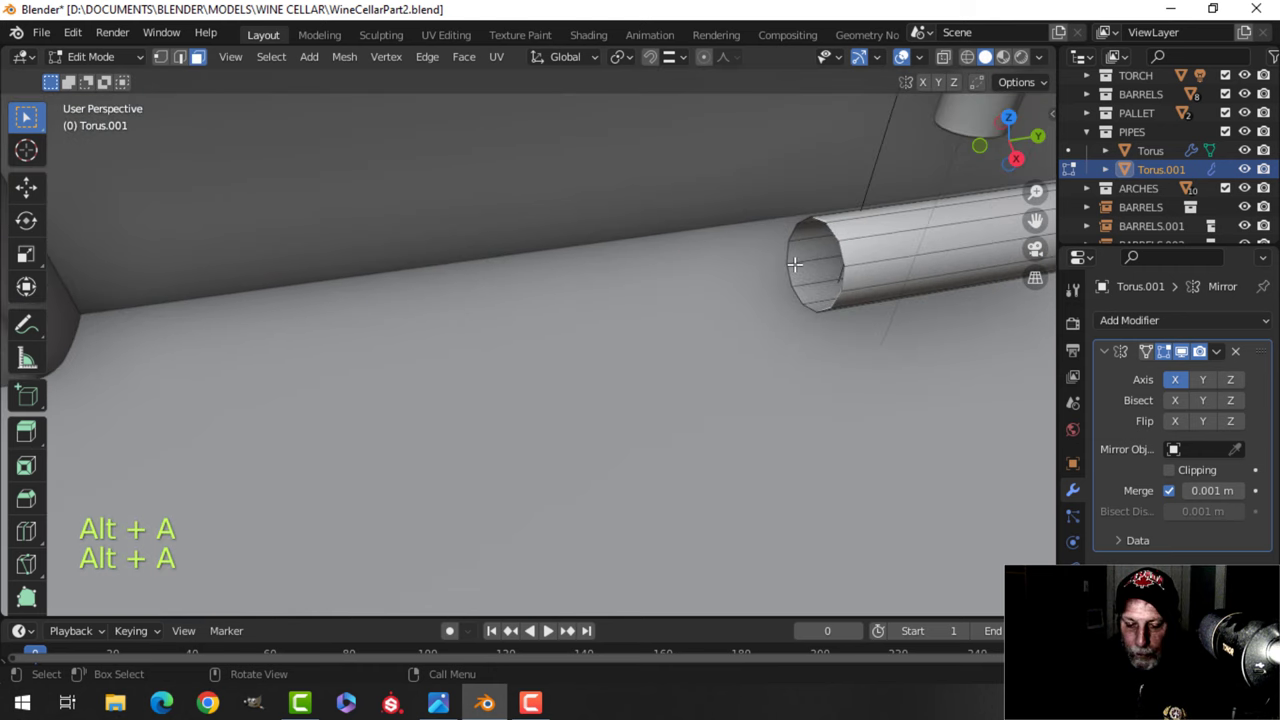
{"action": "left_click", "coordinate": [837, 233], "text": "alt+shift"}
{"action": "scroll", "coordinate": [806, 250], "scroll_direction": "down", "scroll_amount": 3}
{"action": "middle_click_drag", "start_coordinate": [761, 274], "coordinate": [777, 246], "text": "shift"}
{"action": "key", "text": "e"}
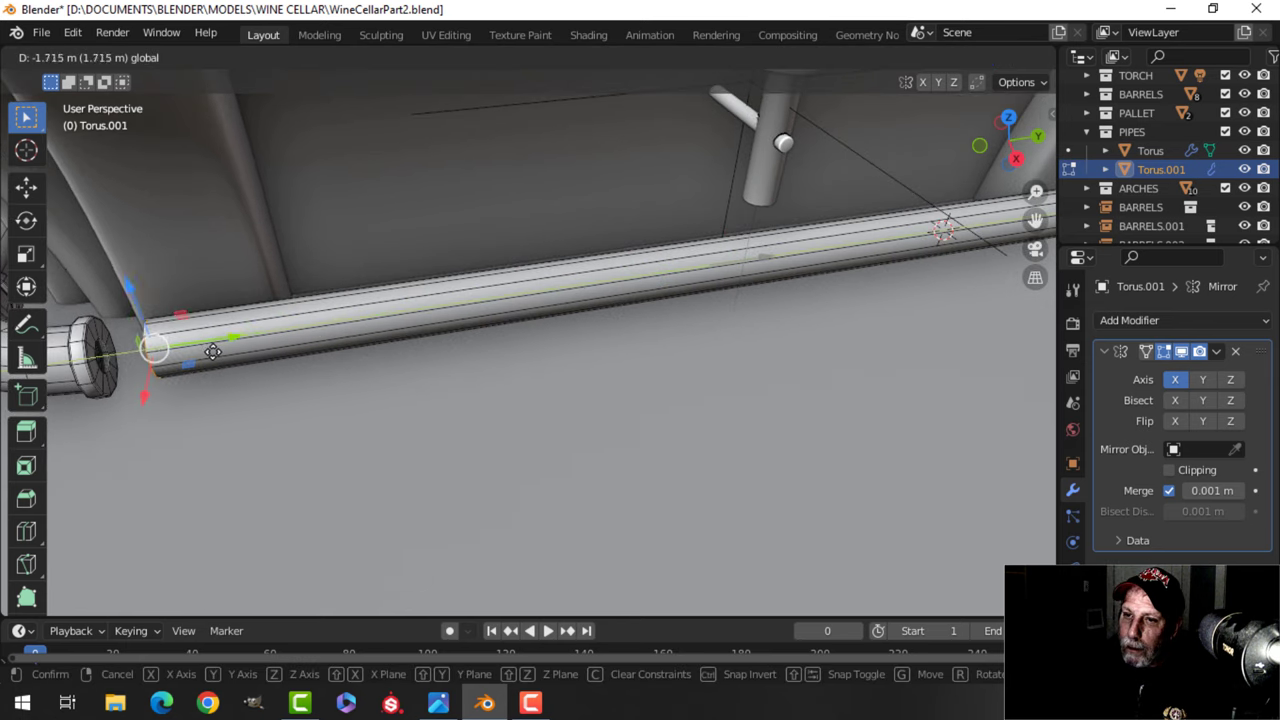
{"action": "left_click_drag", "start_coordinate": [164, 358], "coordinate": [164, 358]}
{"action": "key", "text": "Tab"}
{"action": "scroll", "coordinate": [291, 362], "scroll_direction": "down", "scroll_amount": 8}
{"action": "key", "text": "alt+a"}
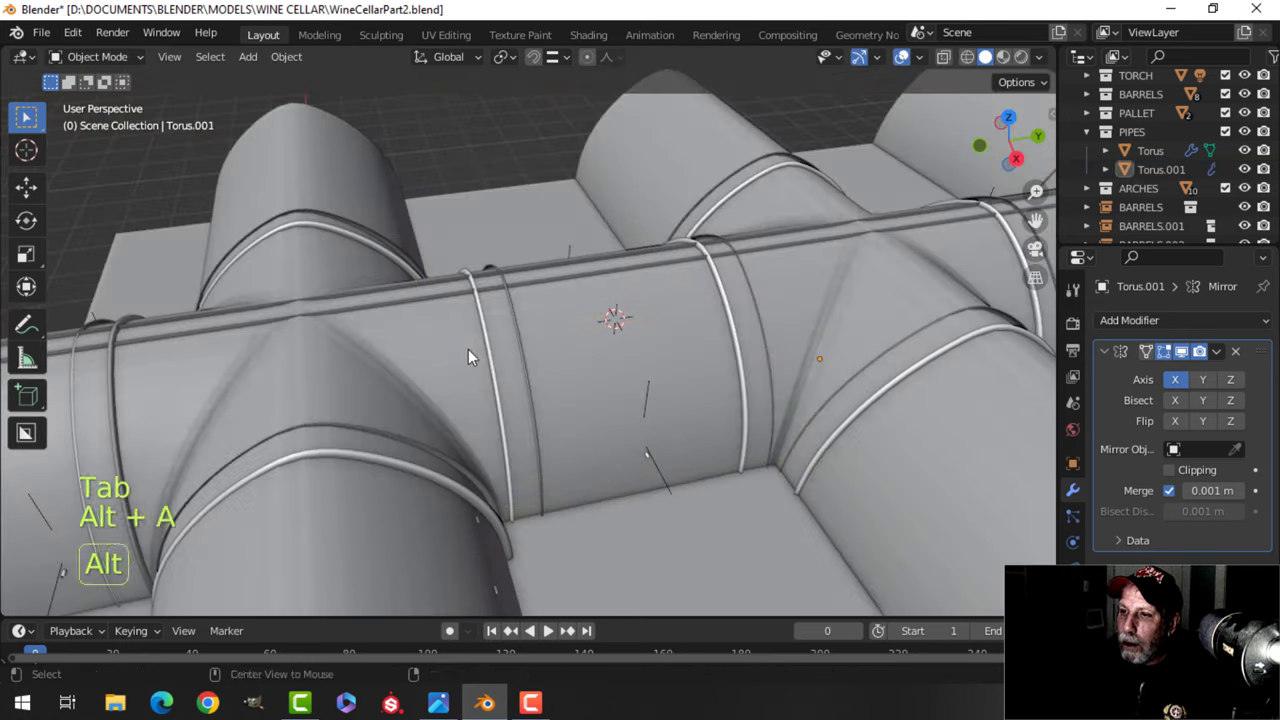
Duplicate the double-elbow pipe run and, from the top view, move the copy about 12.09 m along Y.
{"action": "middle_click_drag", "start_coordinate": [468, 352], "coordinate": [635, 296]}
{"action": "scroll", "coordinate": [637, 292], "scroll_direction": "up", "scroll_amount": 5}
{"action": "middle_click_drag", "start_coordinate": [686, 256], "coordinate": [610, 312], "text": "shift"}
{"action": "scroll", "coordinate": [578, 298], "scroll_direction": "up", "scroll_amount": 4}
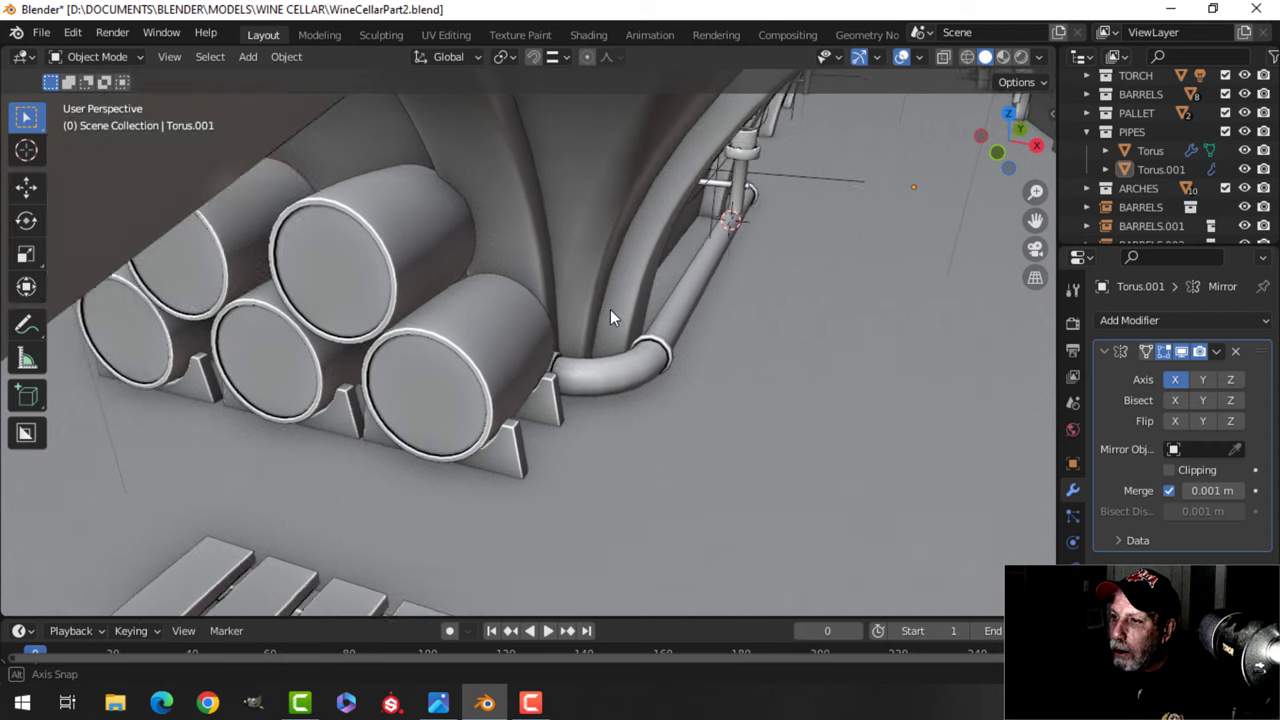
{"action": "scroll", "coordinate": [702, 319], "scroll_direction": "up", "scroll_amount": 6}
{"action": "scroll", "coordinate": [690, 300], "scroll_direction": "down", "scroll_amount": 6}
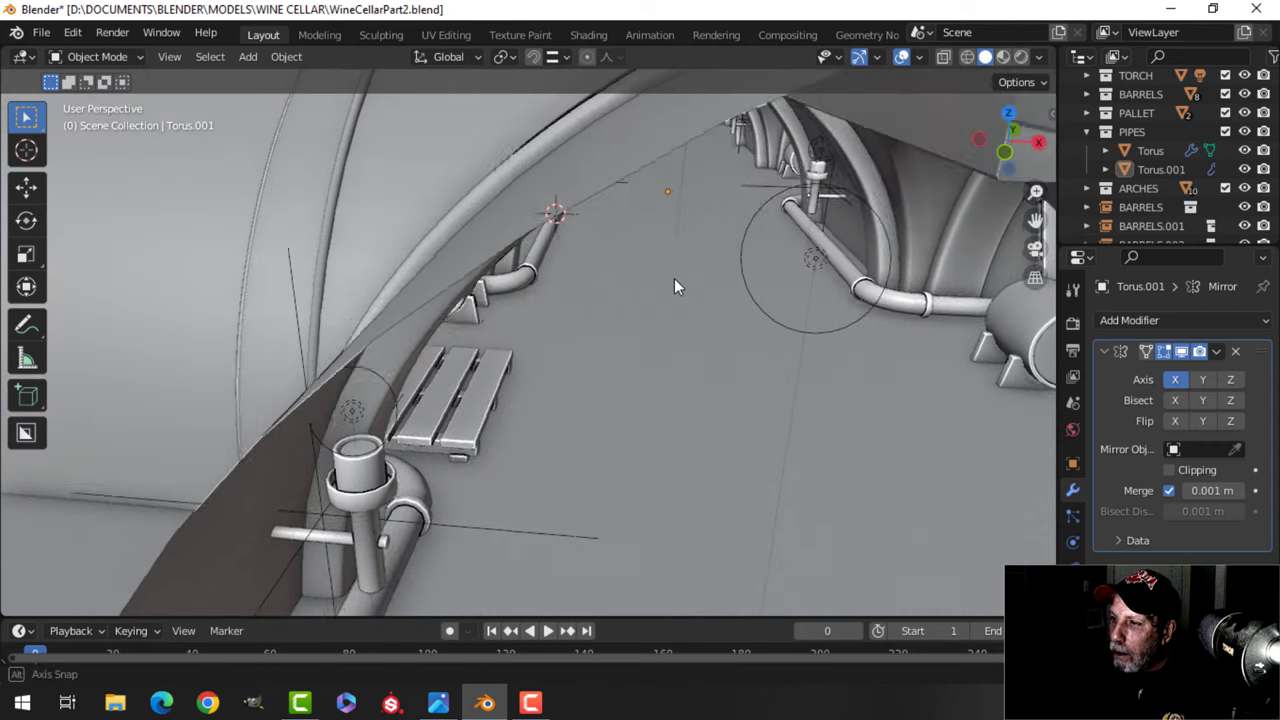
{"action": "middle_click_drag", "start_coordinate": [677, 283], "coordinate": [659, 287]}
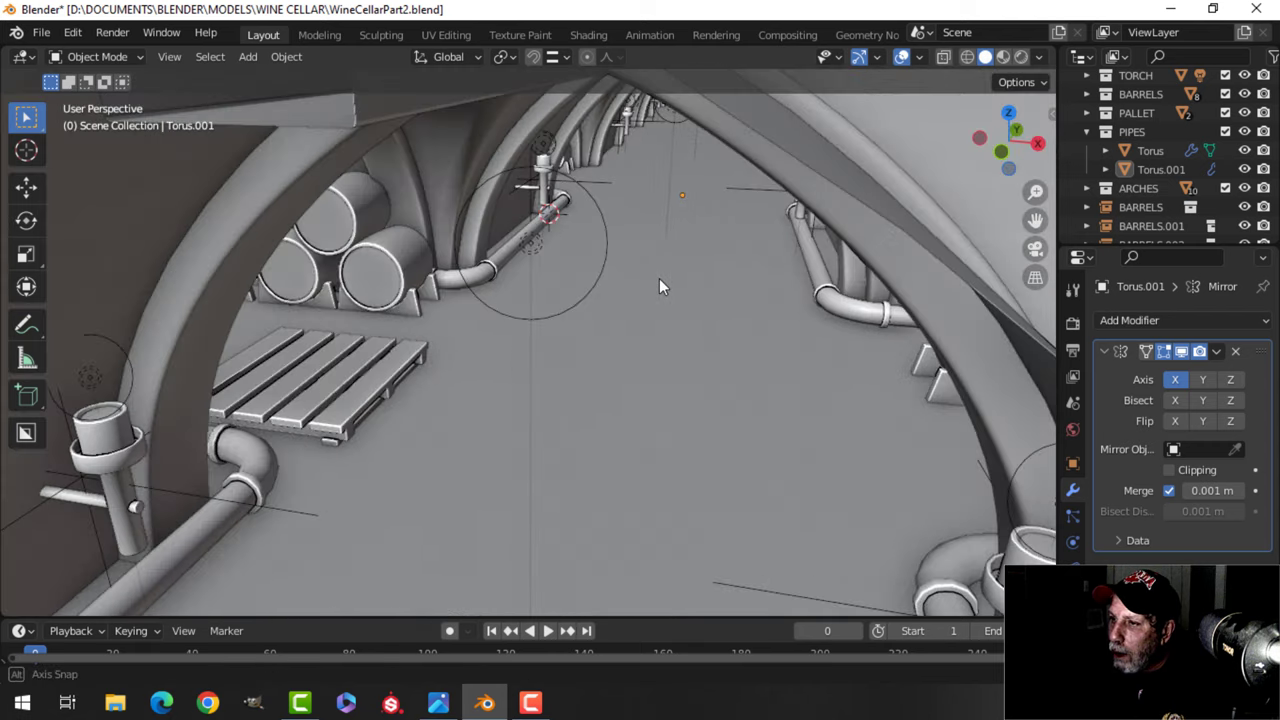
{"action": "left_click", "coordinate": [455, 277]}
{"action": "key", "text": "KP_Decimal"}
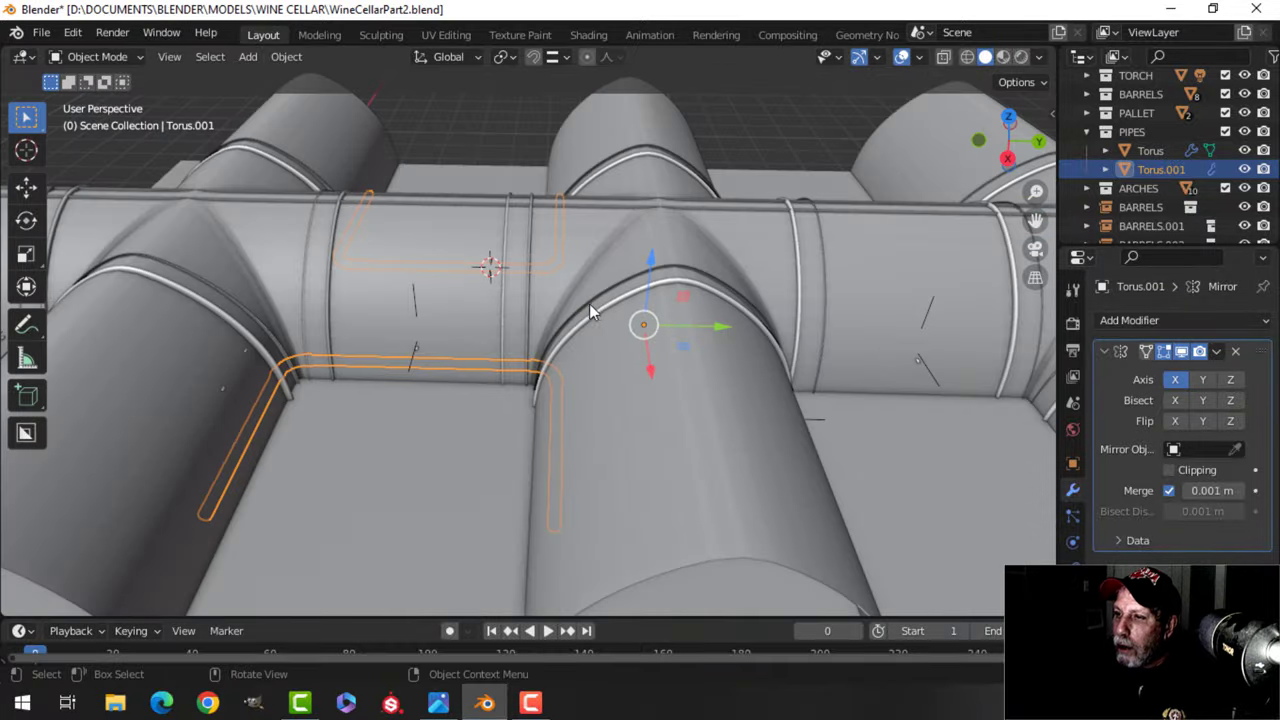
{"action": "key", "text": "KP_7"}
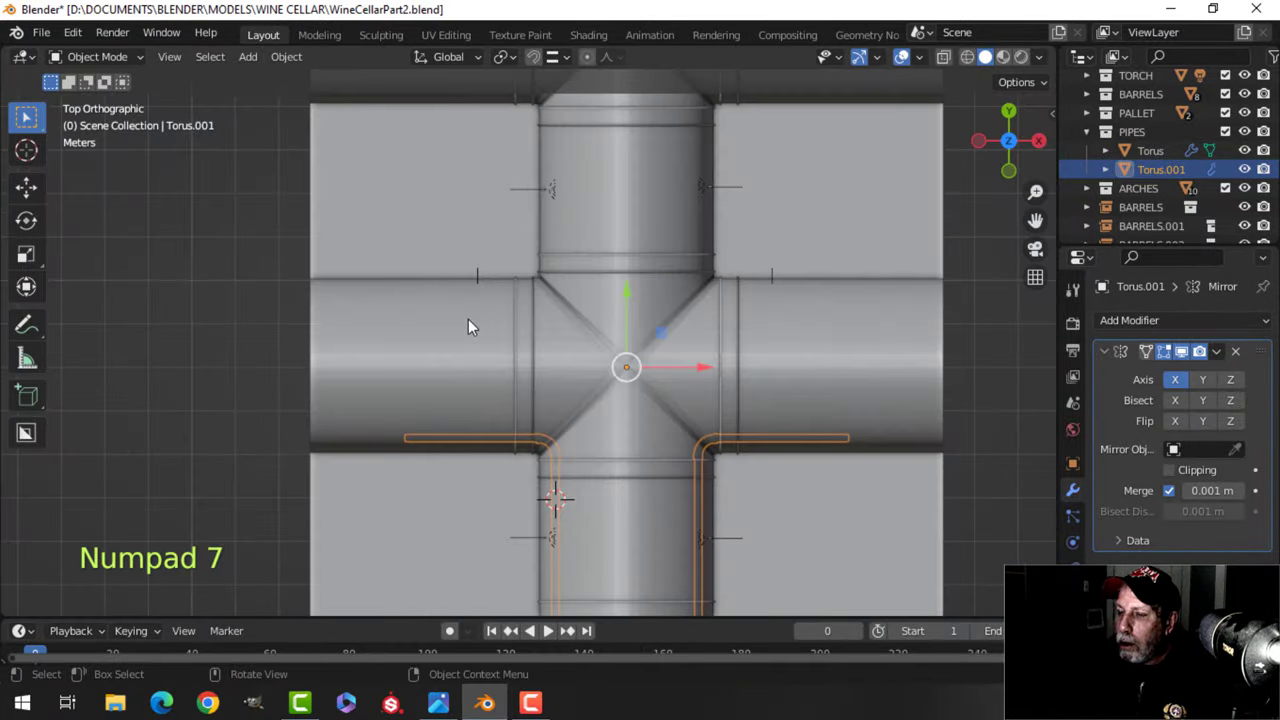
{"action": "scroll", "coordinate": [470, 321], "scroll_direction": "down", "scroll_amount": 2}
{"action": "middle_click_drag", "start_coordinate": [612, 288], "coordinate": [575, 352], "text": "shift"}
{"action": "key", "text": "shift+d"}
{"action": "right_click", "coordinate": [562, 352]}
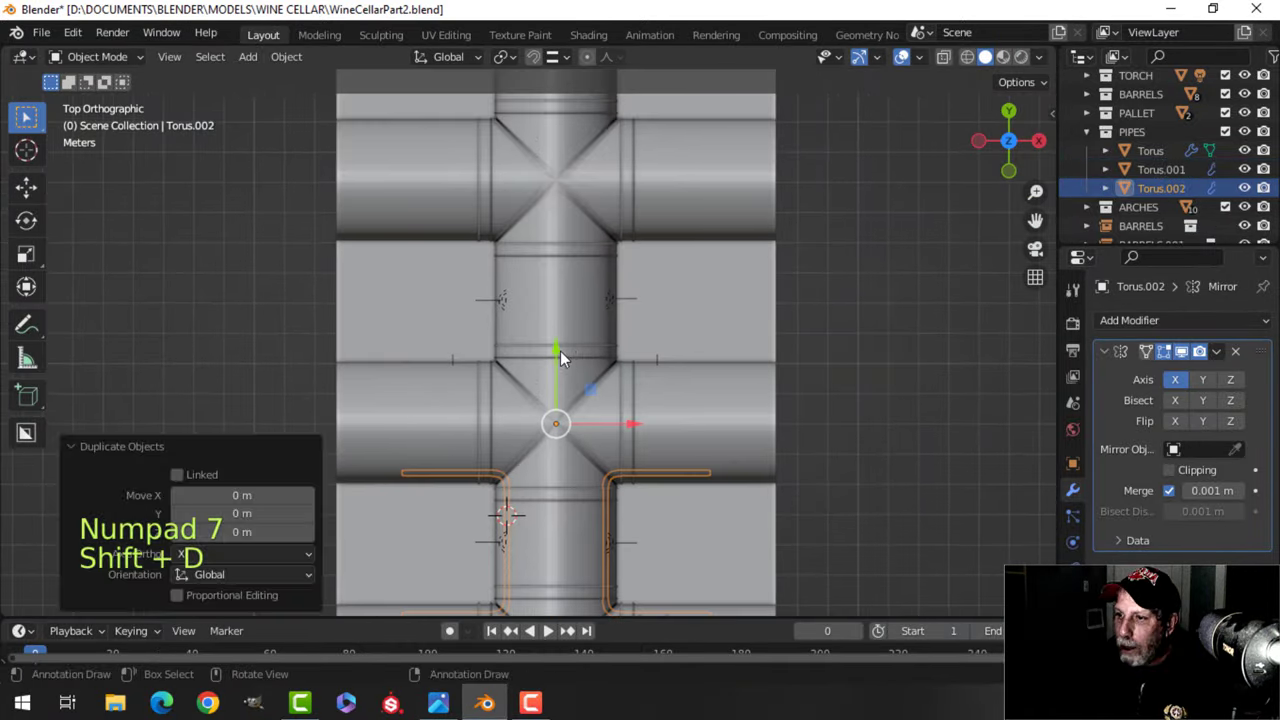
{"action": "key", "text": "g"}
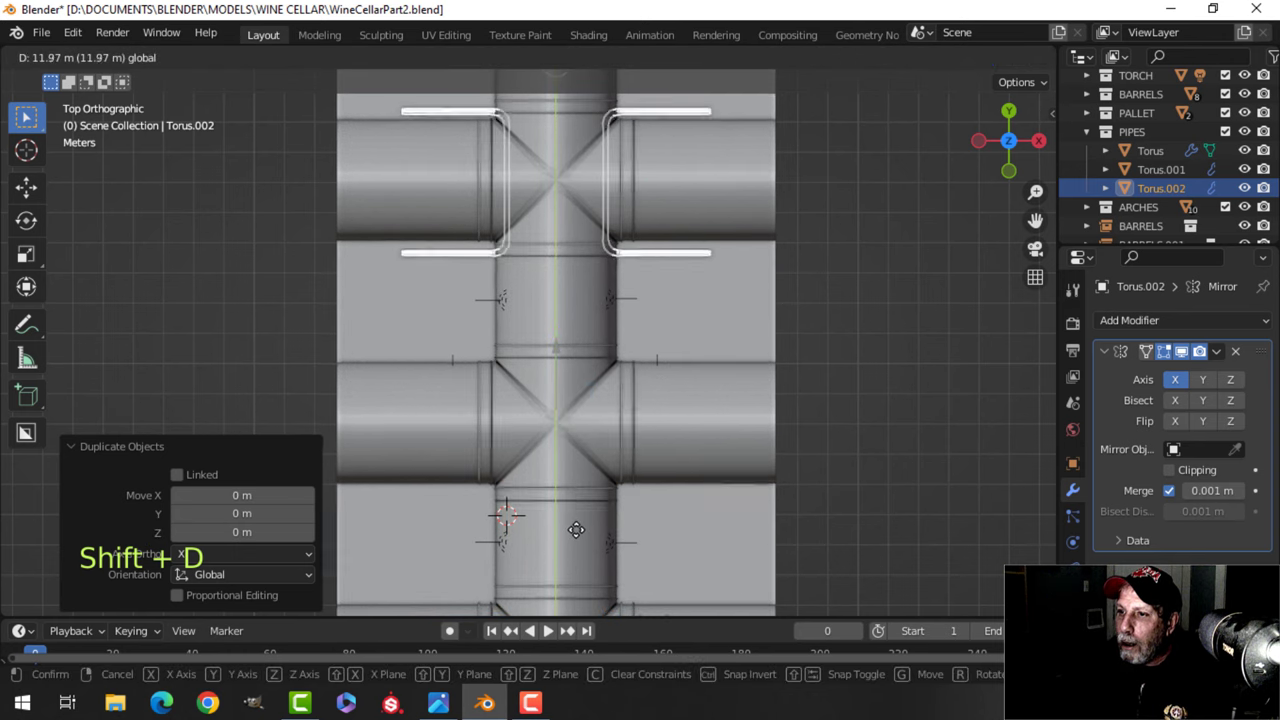
{"action": "left_click", "coordinate": [588, 558]}
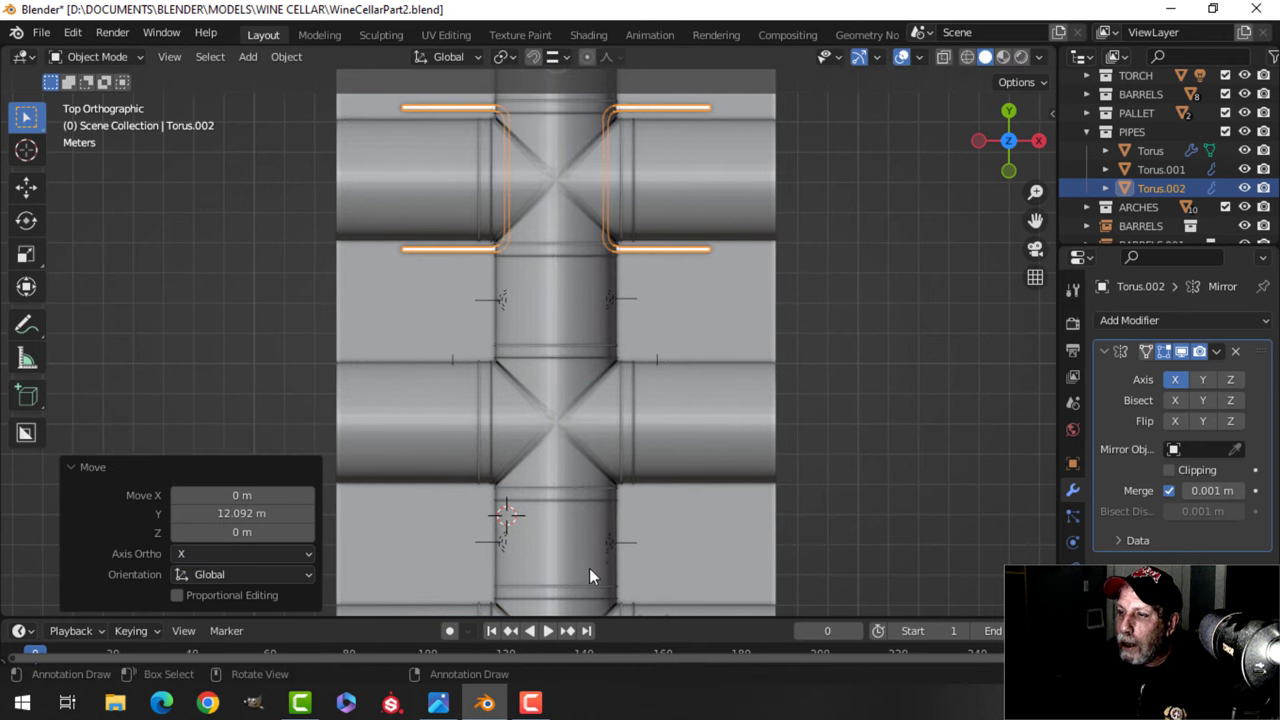
Move the copied pipe run back about 4.18 m along negative Y so it spans the wall between two side chambers.
{"action": "scroll", "coordinate": [682, 453], "scroll_direction": "up", "scroll_amount": 1}
{"action": "middle_click_drag", "start_coordinate": [682, 453], "coordinate": [538, 451]}
{"action": "scroll", "coordinate": [505, 385], "scroll_direction": "up", "scroll_amount": 2}
{"action": "scroll", "coordinate": [430, 388], "scroll_direction": "down", "scroll_amount": 2}
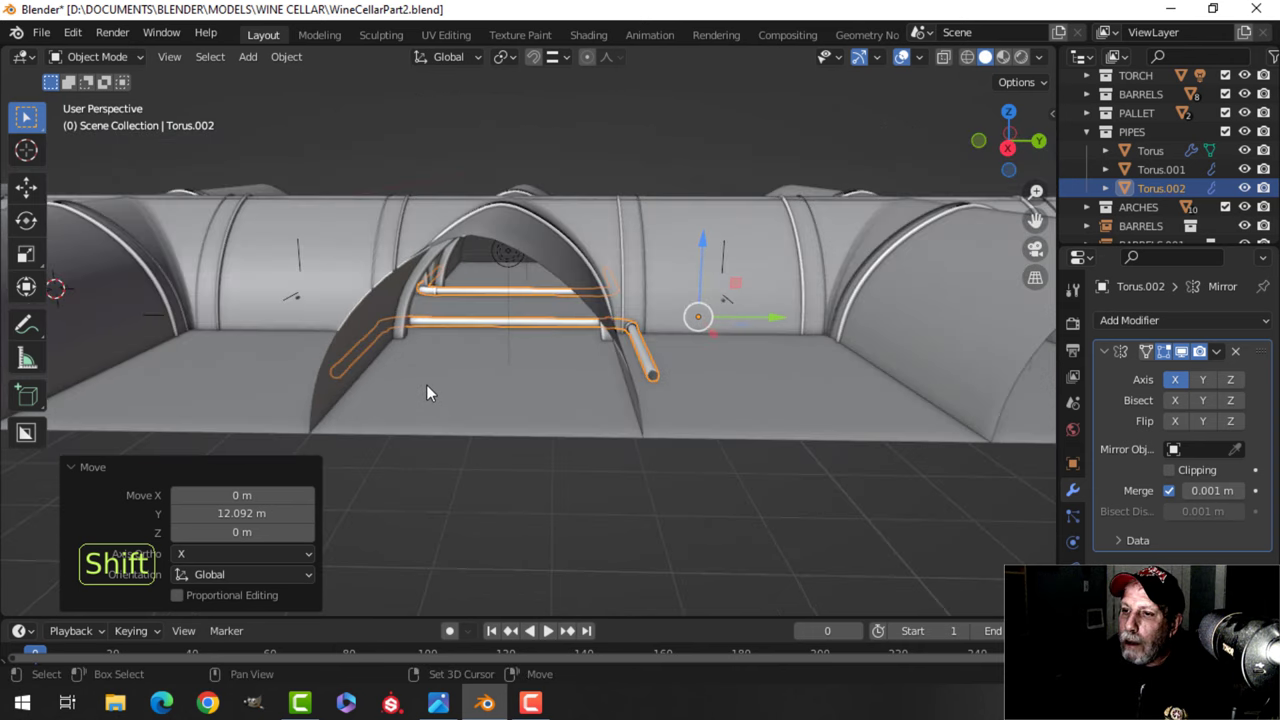
{"action": "middle_click_drag", "start_coordinate": [426, 384], "coordinate": [464, 467], "text": "shift"}
{"action": "middle_click_drag", "start_coordinate": [464, 467], "coordinate": [510, 560]}
{"action": "middle_click_drag", "start_coordinate": [506, 509], "coordinate": [572, 480], "text": "shift"}
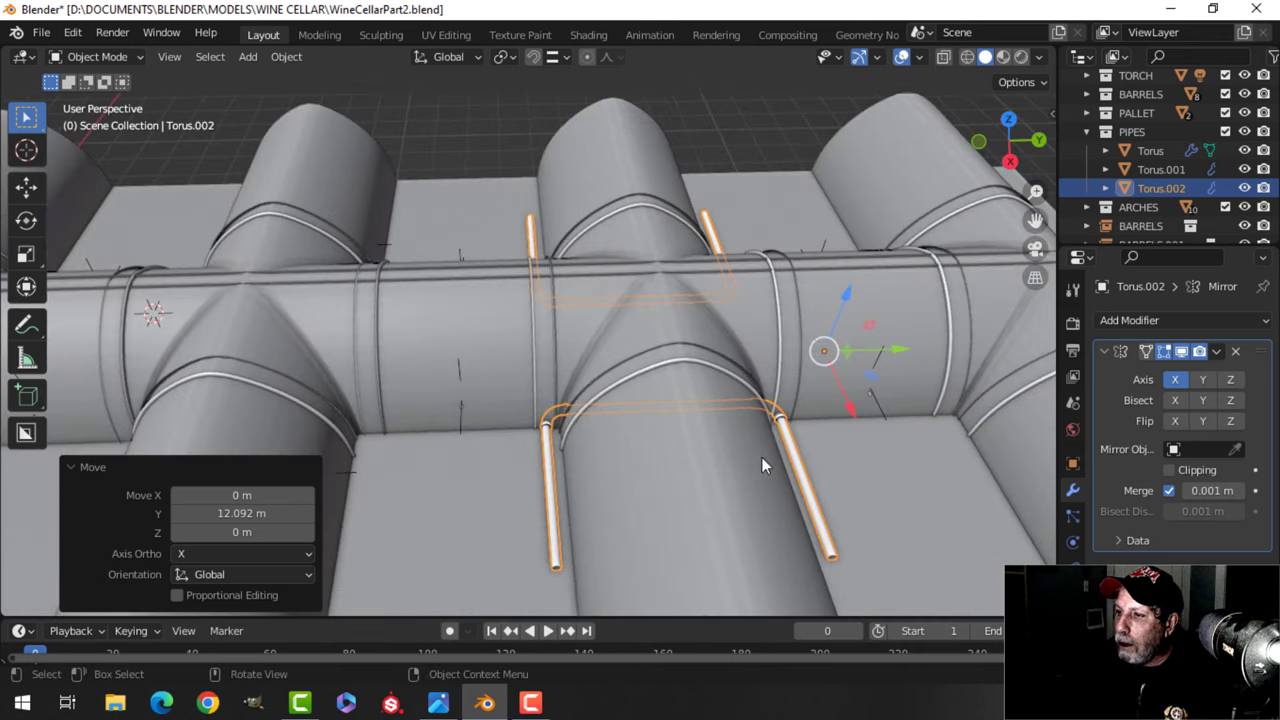
{"action": "left_click_drag", "start_coordinate": [895, 357], "coordinate": [702, 350]}
Fine-tune the copied pipe run's position by about 0.14 m along Y so it clears the barrels and wall.
{"action": "middle_click_drag", "start_coordinate": [497, 467], "coordinate": [502, 405], "text": "shift"}
{"action": "middle_click_drag", "start_coordinate": [502, 405], "coordinate": [559, 322]}
{"action": "scroll", "coordinate": [446, 360], "scroll_direction": "up", "scroll_amount": 2}
{"action": "middle_click_drag", "start_coordinate": [446, 360], "coordinate": [582, 329], "text": "shift"}
{"action": "scroll", "coordinate": [557, 326], "scroll_direction": "up", "scroll_amount": 3}
{"action": "scroll", "coordinate": [544, 323], "scroll_direction": "up", "scroll_amount": 2}
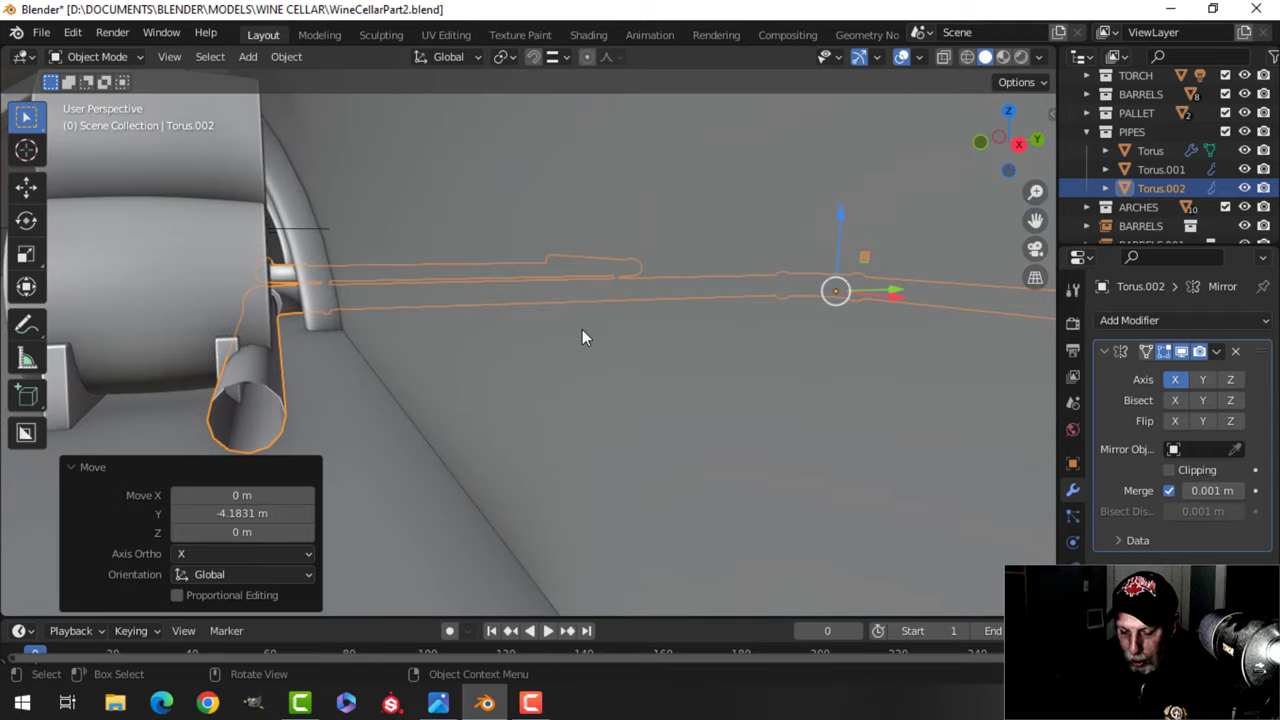
{"action": "key", "text": "g"}
{"action": "key", "text": "y"}
{"action": "left_click", "coordinate": [697, 344]}
{"action": "middle_click_drag", "start_coordinate": [697, 344], "coordinate": [471, 340], "text": "shift"}
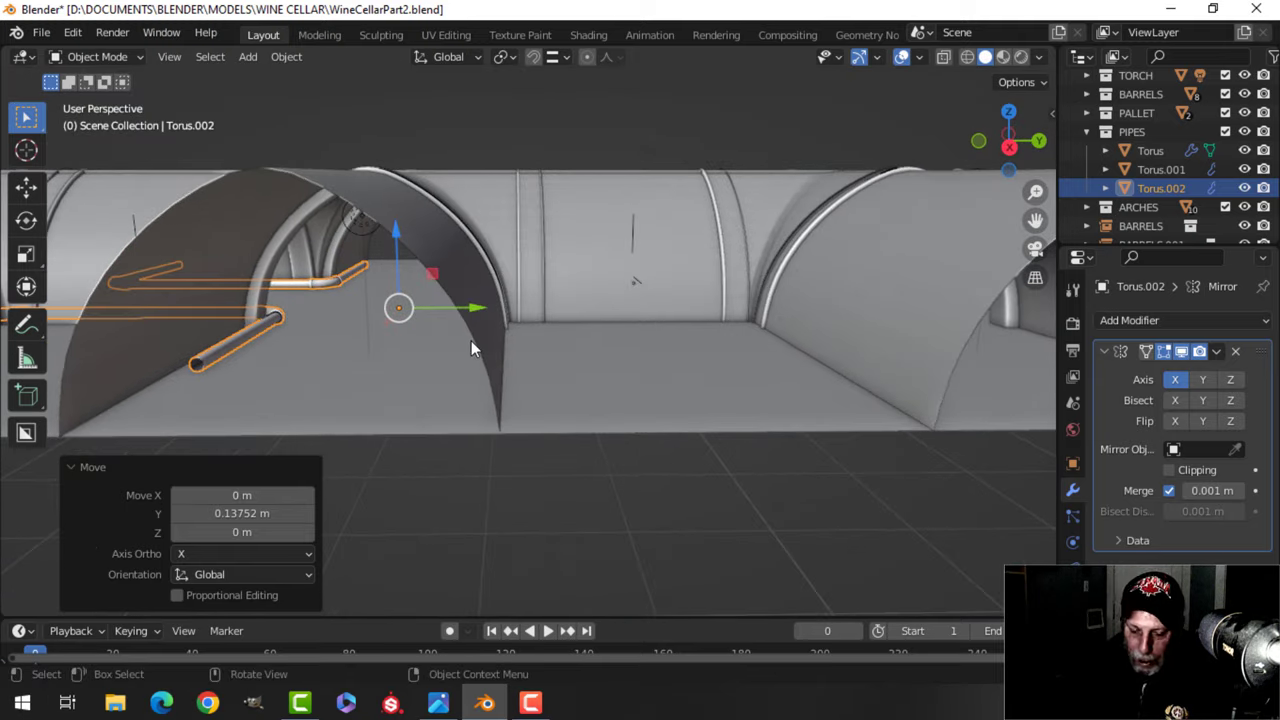
Duplicate the pipe run again, place the copy about 7.97 m along Y at the next wall section and nudge it about 0.05 m further.
{"action": "key", "text": "shift+d"}
{"action": "key", "text": "y"}
{"action": "left_click_drag", "start_coordinate": [661, 291], "coordinate": [893, 289]}
{"action": "middle_click_drag", "start_coordinate": [664, 366], "coordinate": [547, 368], "text": "shift"}
{"action": "middle_click_drag", "start_coordinate": [547, 368], "coordinate": [499, 401]}
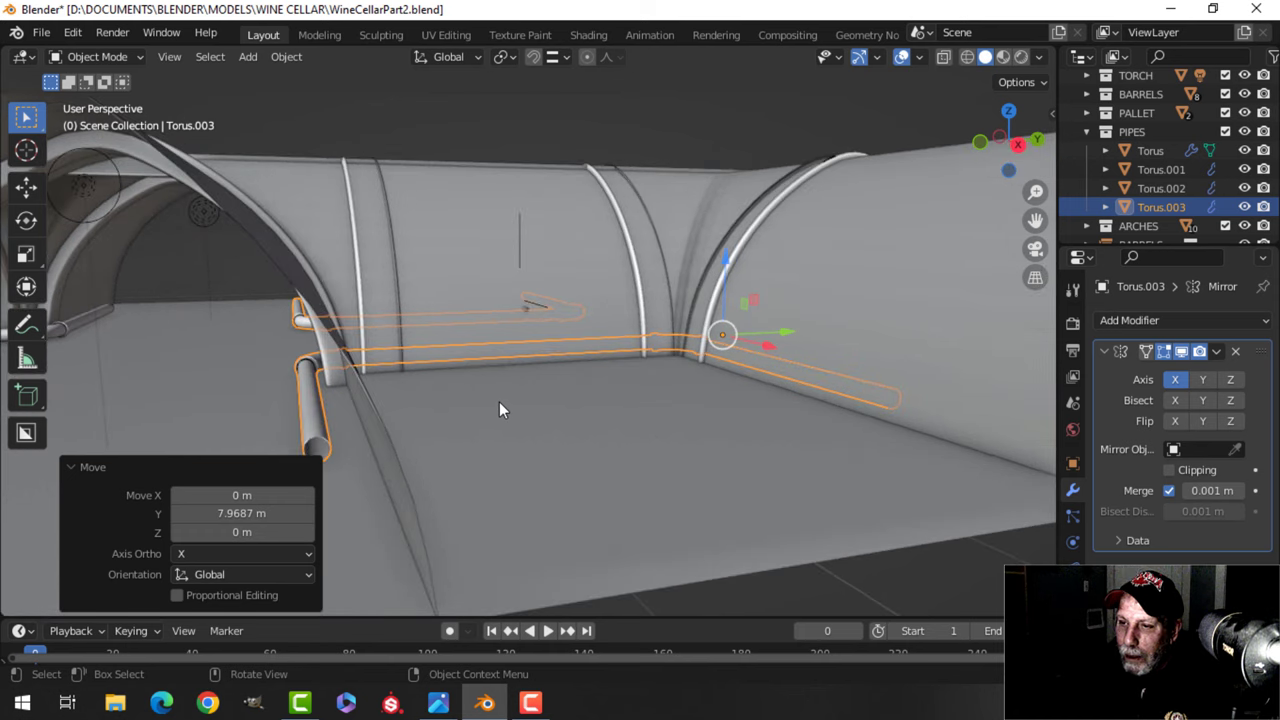
{"action": "key", "text": "g"}
{"action": "key", "text": "y"}
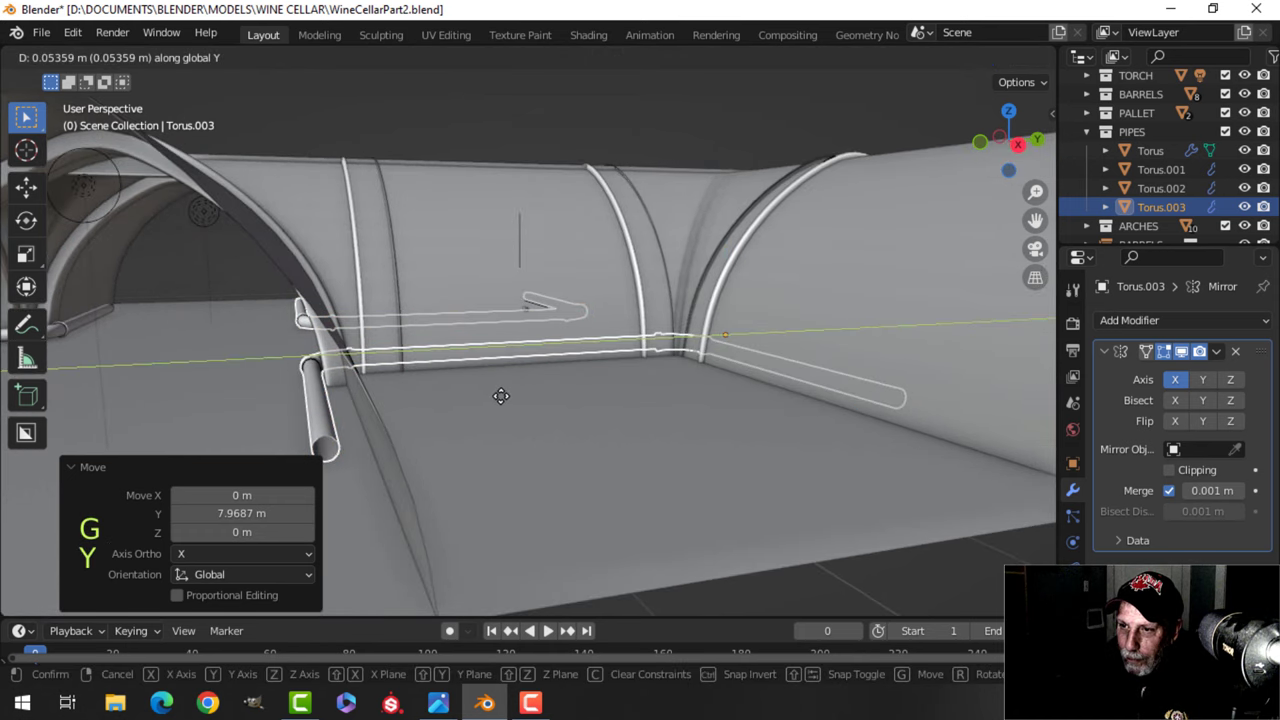
{"action": "left_click", "coordinate": [500, 395]}
{"action": "key", "text": "alt+a"}
Check the pipe runs along the corridor and save the file.
{"action": "scroll", "coordinate": [403, 404], "scroll_direction": "down", "scroll_amount": 4}
{"action": "middle_click_drag", "start_coordinate": [403, 404], "coordinate": [310, 434], "text": "shift"}
{"action": "scroll", "coordinate": [400, 430], "scroll_direction": "up", "scroll_amount": 5}
{"action": "middle_click_drag", "start_coordinate": [420, 430], "coordinate": [632, 418]}
{"action": "scroll", "coordinate": [549, 436], "scroll_direction": "down", "scroll_amount": 4}
{"action": "middle_click_drag", "start_coordinate": [549, 436], "coordinate": [486, 391]}
{"action": "scroll", "coordinate": [517, 398], "scroll_direction": "down", "scroll_amount": 4}
{"action": "scroll", "coordinate": [507, 389], "scroll_direction": "up", "scroll_amount": 5}
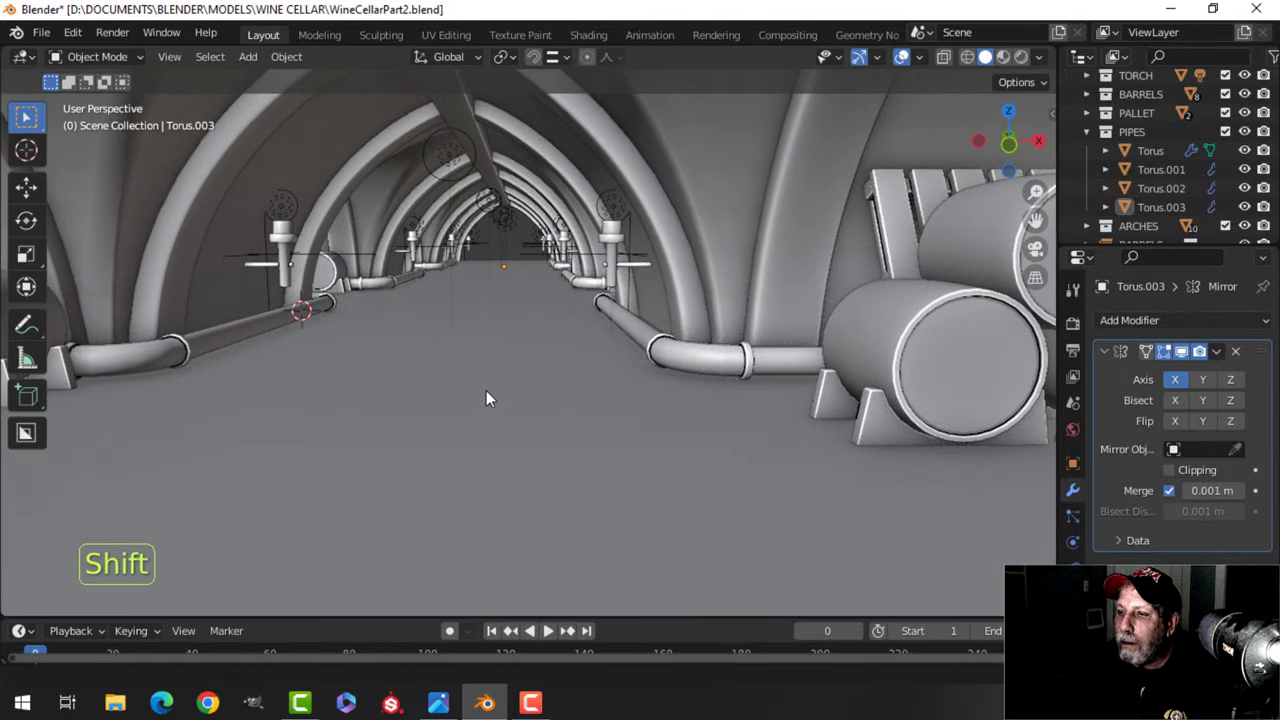
{"action": "key", "text": "ctrl+s"}
Move the nearer barrel stack in the side chamber slightly along negative Y, away from the pipe.
{"action": "middle_click_drag", "start_coordinate": [779, 390], "coordinate": [529, 383], "text": "shift"}
{"action": "scroll", "coordinate": [630, 388], "scroll_direction": "up", "scroll_amount": 5}
{"action": "scroll", "coordinate": [652, 384], "scroll_direction": "down", "scroll_amount": 5}
{"action": "scroll", "coordinate": [529, 383], "scroll_direction": "down", "scroll_amount": 5}
{"action": "scroll", "coordinate": [563, 389], "scroll_direction": "up", "scroll_amount": 3}
{"action": "middle_click_drag", "start_coordinate": [241, 368], "coordinate": [448, 383], "text": "shift"}
{"action": "middle_click_drag", "start_coordinate": [448, 383], "coordinate": [408, 373]}
{"action": "middle_click_drag", "start_coordinate": [233, 361], "coordinate": [292, 350], "text": "shift"}
{"action": "middle_click_drag", "start_coordinate": [292, 350], "coordinate": [292, 403]}
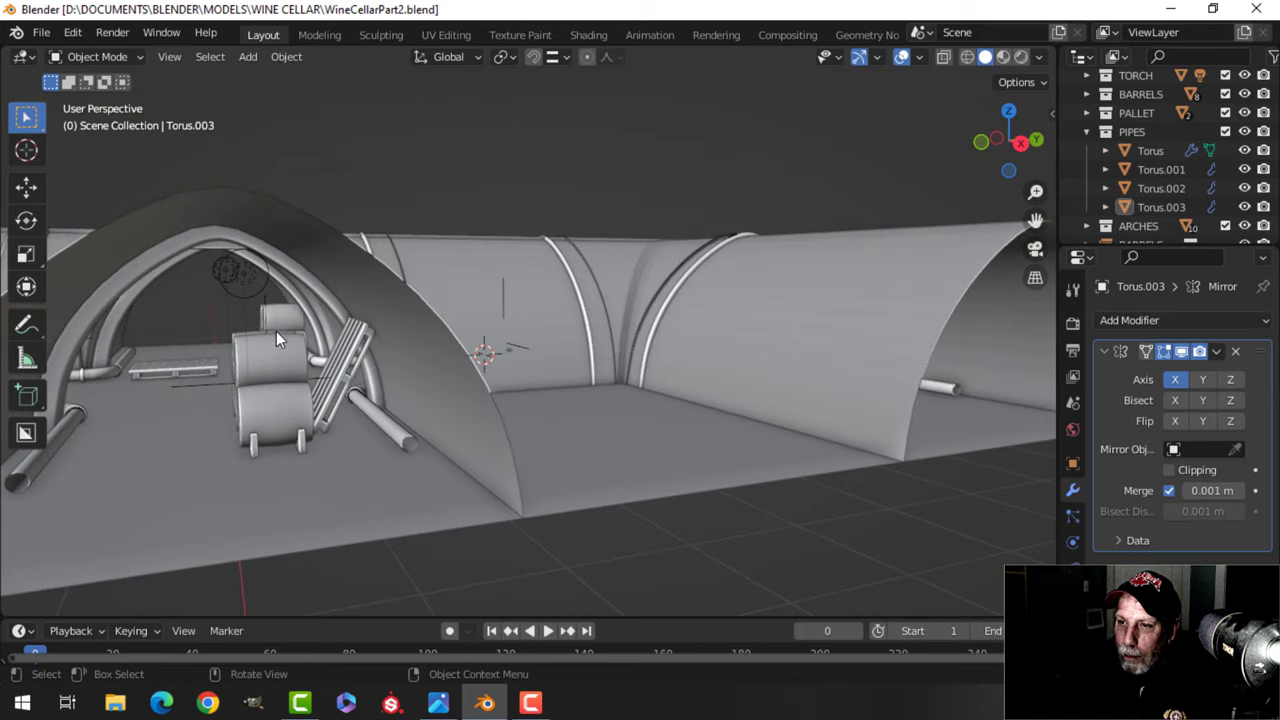
{"action": "middle_click_drag", "start_coordinate": [274, 311], "coordinate": [108, 350], "text": "shift"}
{"action": "scroll", "coordinate": [401, 356], "scroll_direction": "up", "scroll_amount": 4}
{"action": "middle_click_drag", "start_coordinate": [401, 356], "coordinate": [404, 354]}
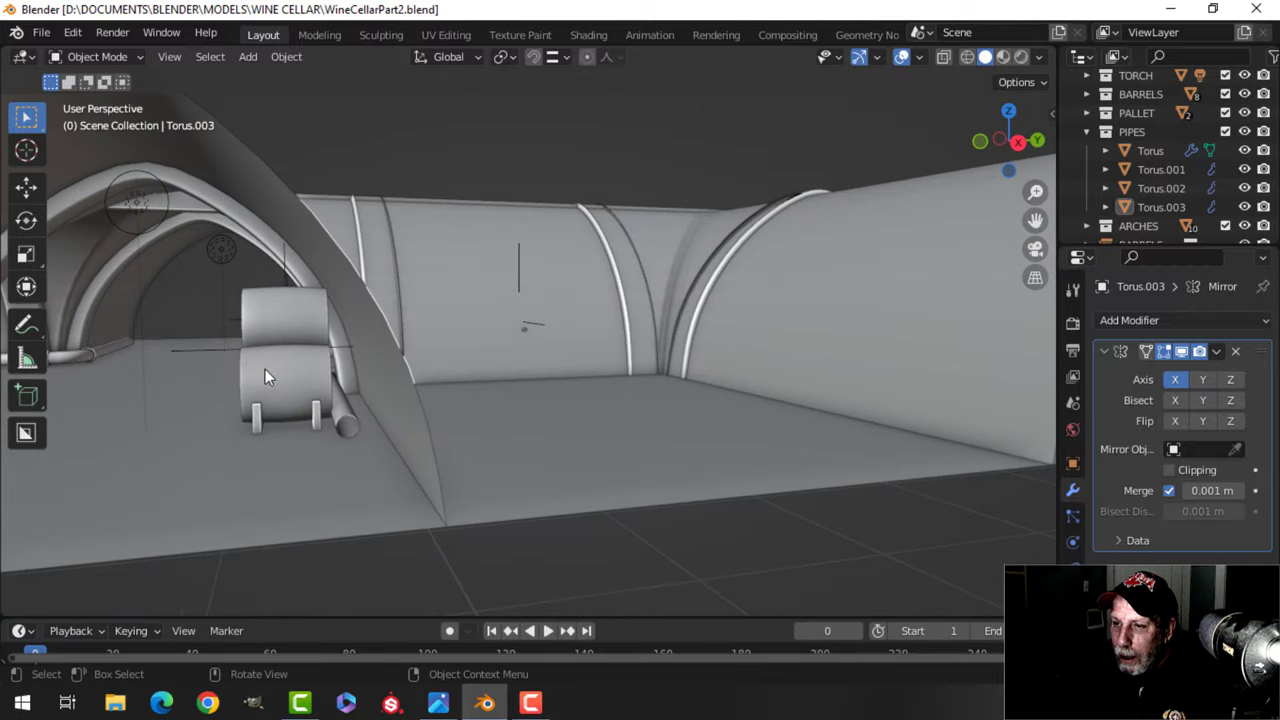
{"action": "left_click", "coordinate": [265, 369]}
{"action": "left_click_drag", "start_coordinate": [361, 347], "coordinate": [349, 347]}
{"action": "mouse_move", "coordinate": [349, 350]}
{"action": "middle_mouse_down"}
{"action": "mouse_move", "coordinate": [403, 360]}
{"action": "mouse_move", "coordinate": [357, 357]}
{"action": "middle_mouse_up"}
Move the barrel stack in the opposite side chamber about 0.15 m along negative Y and rotate it 10.6° around Z.
{"action": "key", "text": "alt+a"}
{"action": "left_click", "coordinate": [286, 325]}
{"action": "left_click_drag", "start_coordinate": [330, 316], "coordinate": [314, 312]}
{"action": "middle_click_drag", "start_coordinate": [350, 334], "coordinate": [330, 358], "text": "shift"}
{"action": "key", "text": "r"}
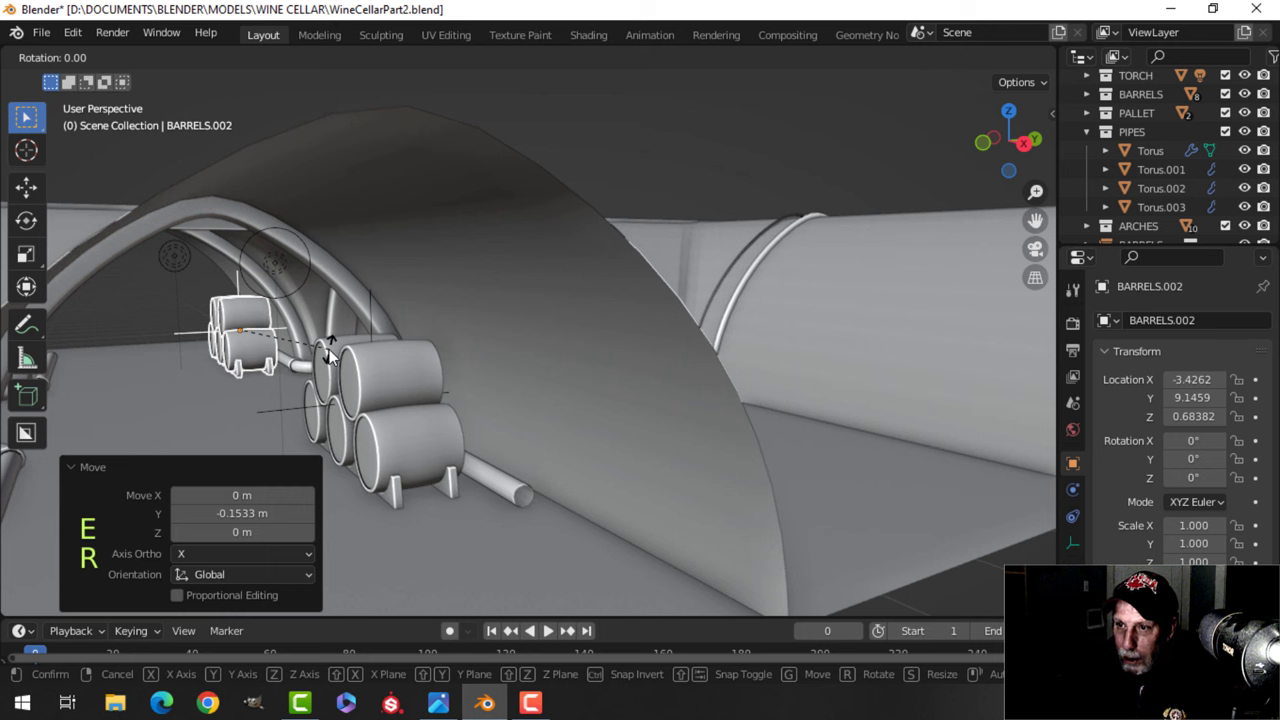
{"action": "key", "text": "z"}
{"action": "left_click", "coordinate": [335, 358]}
{"action": "key", "text": "alt+a"}
{"action": "middle_click_drag", "start_coordinate": [340, 360], "coordinate": [367, 376]}
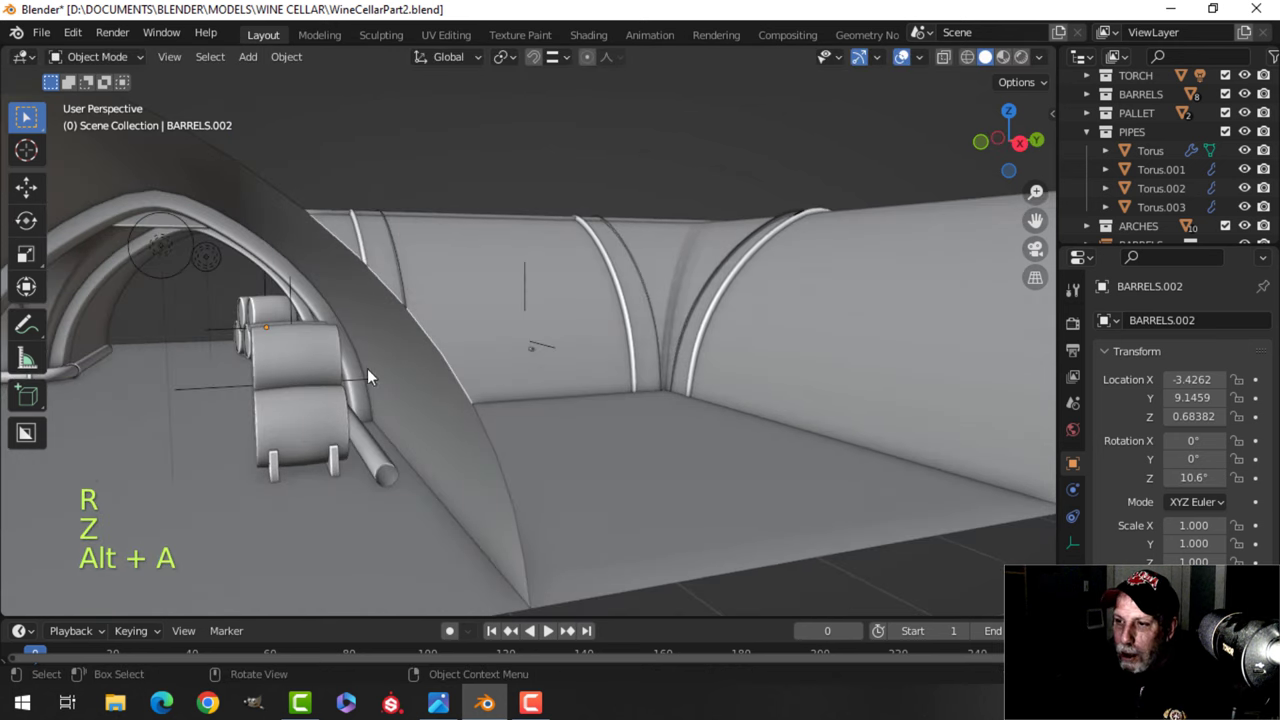
Save the wine cellar file with the adjusted barrel placement.
{"action": "scroll", "coordinate": [367, 370], "scroll_direction": "down", "scroll_amount": 4}
{"action": "middle_click_drag", "start_coordinate": [640, 370], "coordinate": [507, 370], "text": "shift"}
{"action": "middle_click_drag", "start_coordinate": [507, 370], "coordinate": [545, 412]}
{"action": "scroll", "coordinate": [538, 389], "scroll_direction": "down", "scroll_amount": 2}
{"action": "key", "text": "ctrl+s"}
Preview the corridor in Material Preview shading, then return to solid shading.
{"action": "scroll", "coordinate": [537, 388], "scroll_direction": "up", "scroll_amount": 3}
{"action": "middle_click_drag", "start_coordinate": [545, 412], "coordinate": [567, 387]}
{"action": "middle_click_drag", "start_coordinate": [788, 312], "coordinate": [777, 320], "text": "shift"}
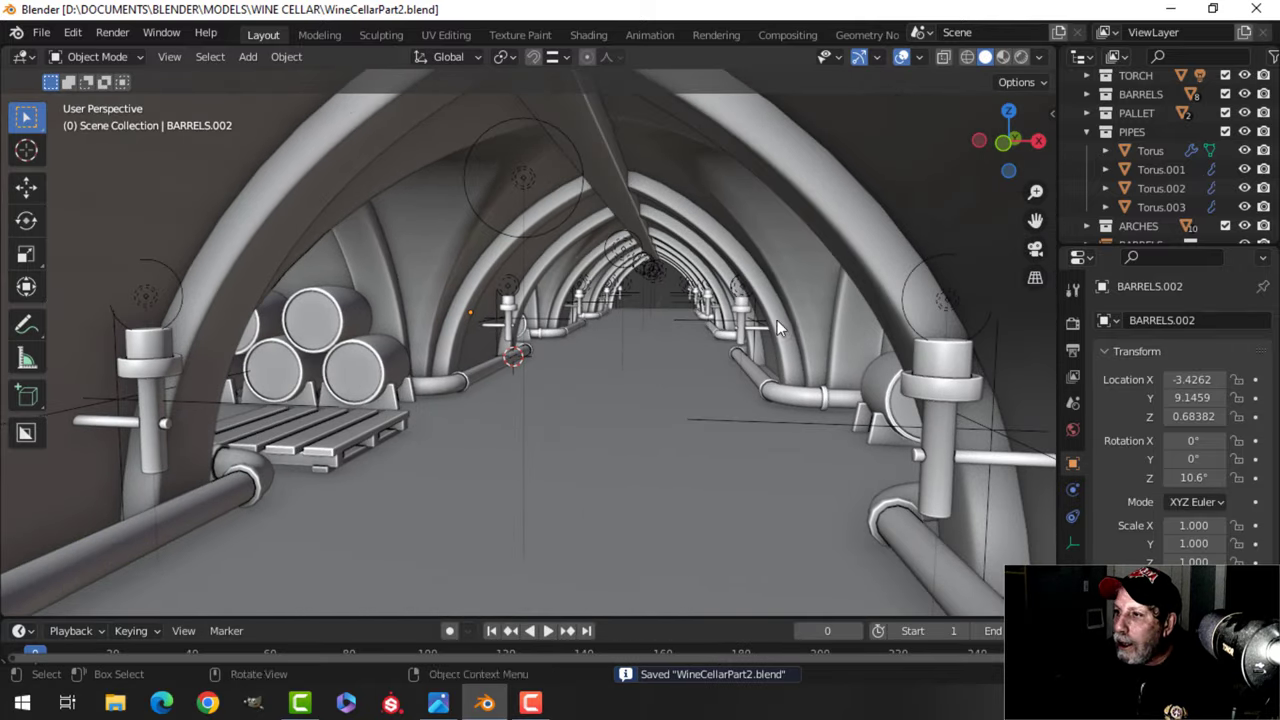
{"action": "left_click", "coordinate": [1001, 57]}
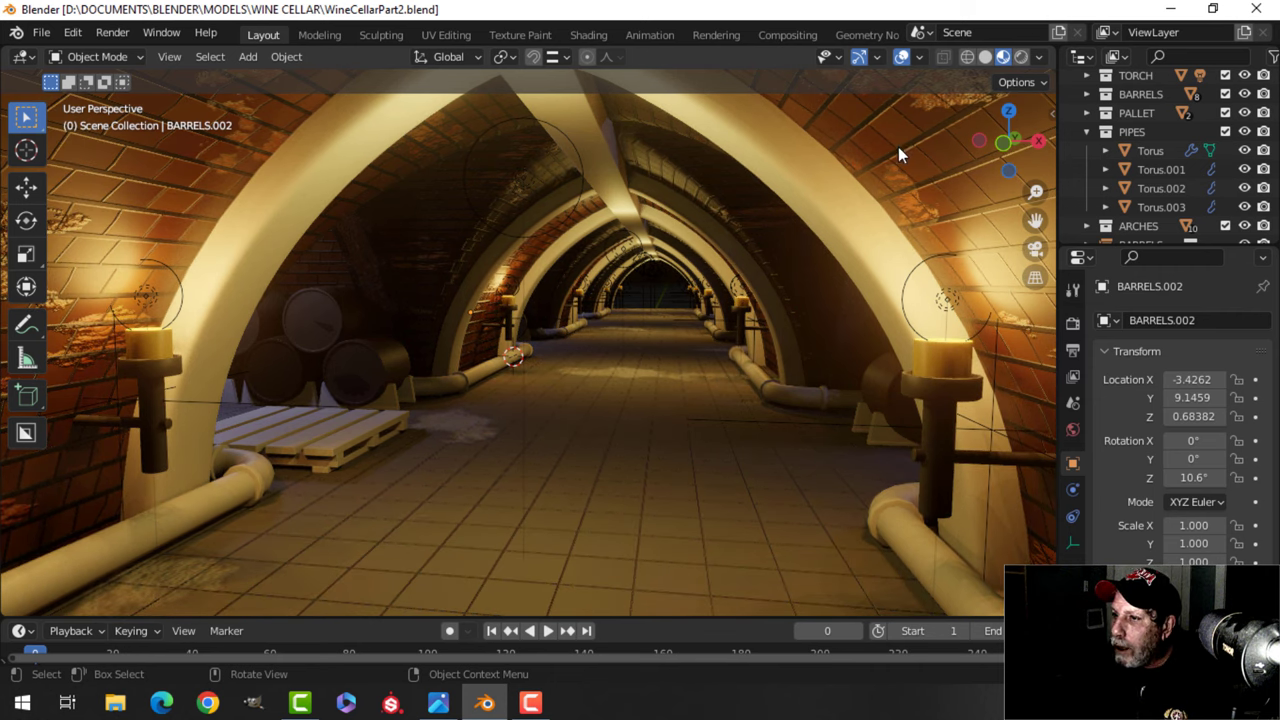
{"action": "left_click", "coordinate": [984, 57]}
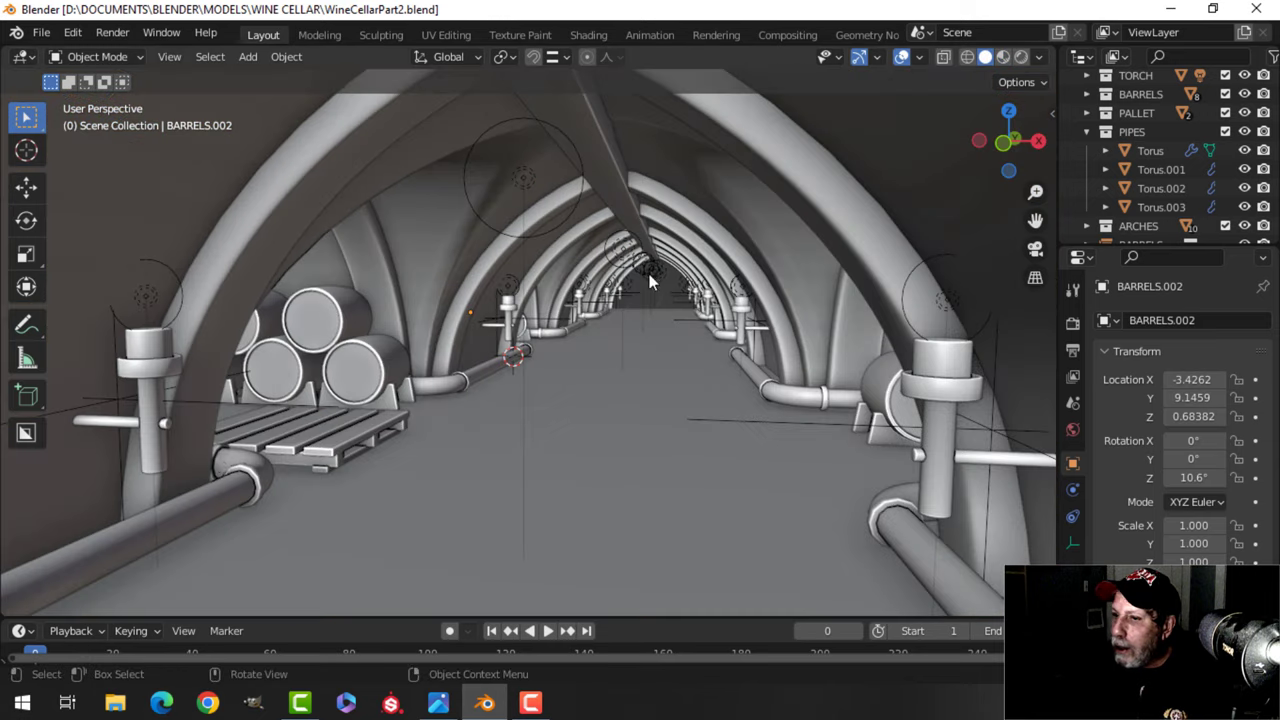
Select the nearest pipe run, then collapse the PIPES collection and check its contents by hiding and showing it.
{"action": "left_click", "coordinate": [178, 510]}
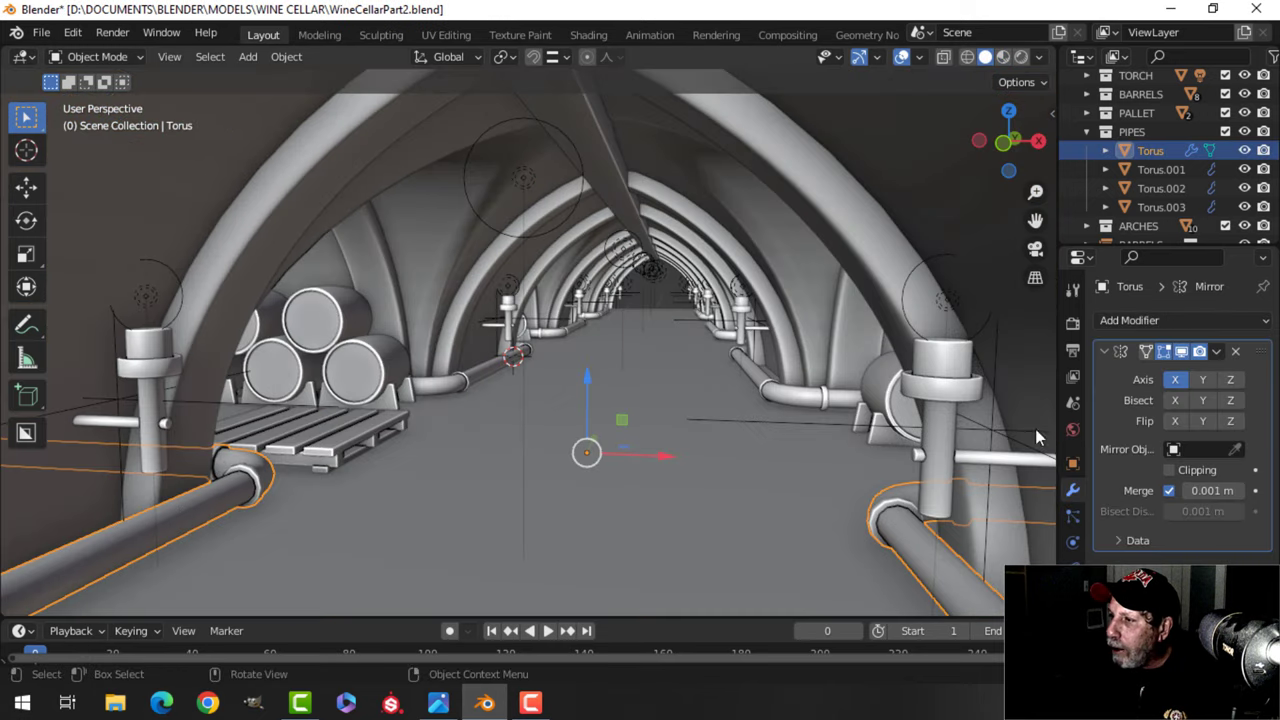
{"action": "left_click", "coordinate": [1087, 133]}
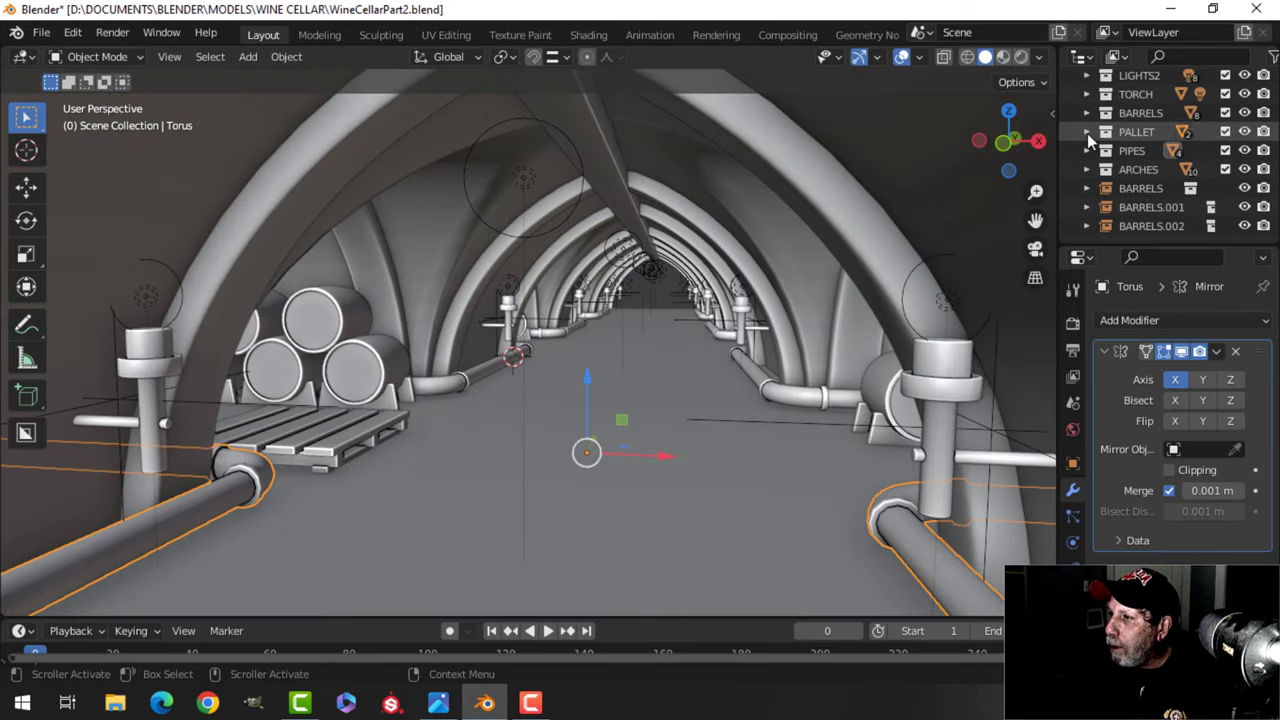
{"action": "left_click", "coordinate": [1244, 150]}
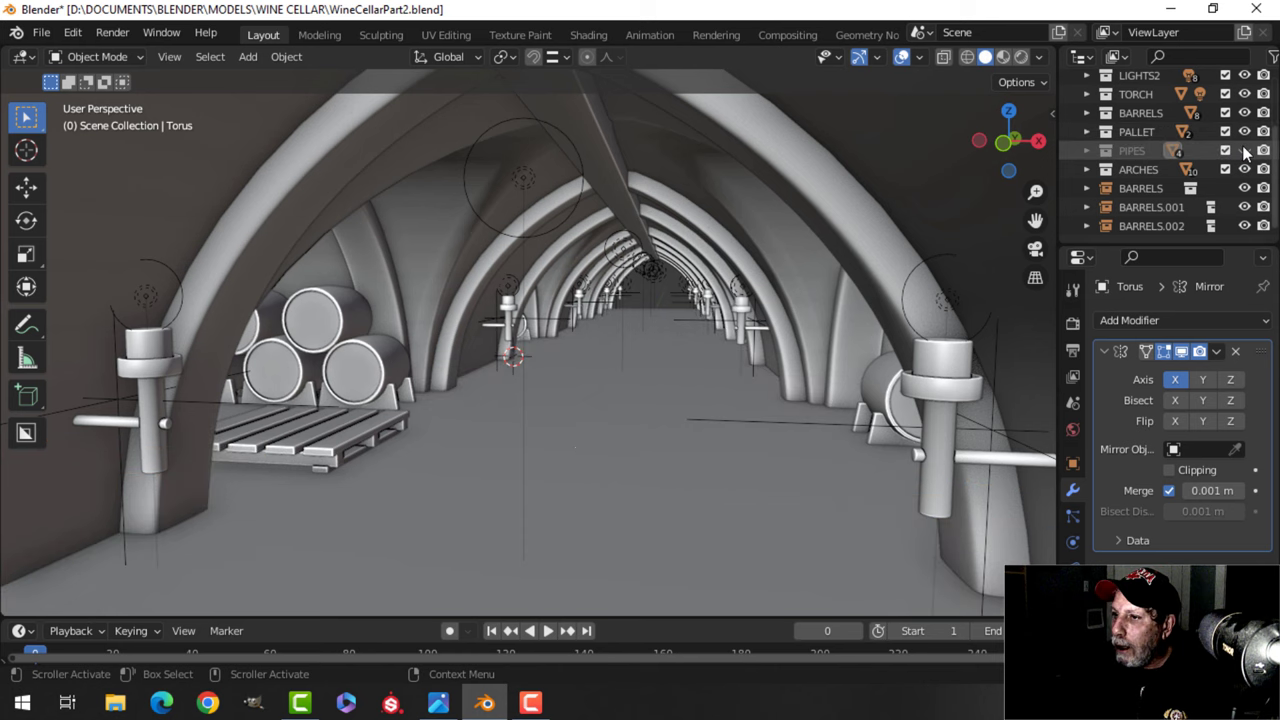
{"action": "left_click", "coordinate": [1244, 150]}
Assign the existing BlenderMetal material to the nearest pipe run.
{"action": "left_click", "coordinate": [1073, 621]}
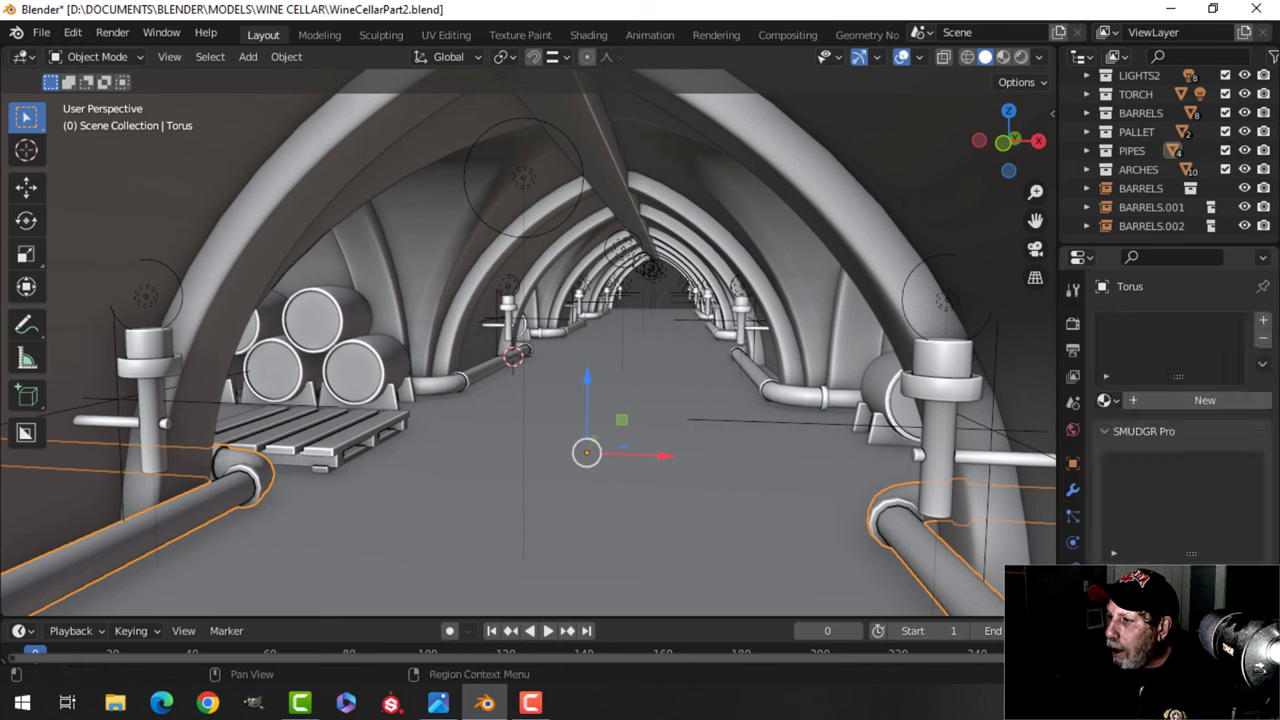
{"action": "left_click", "coordinate": [1106, 400]}
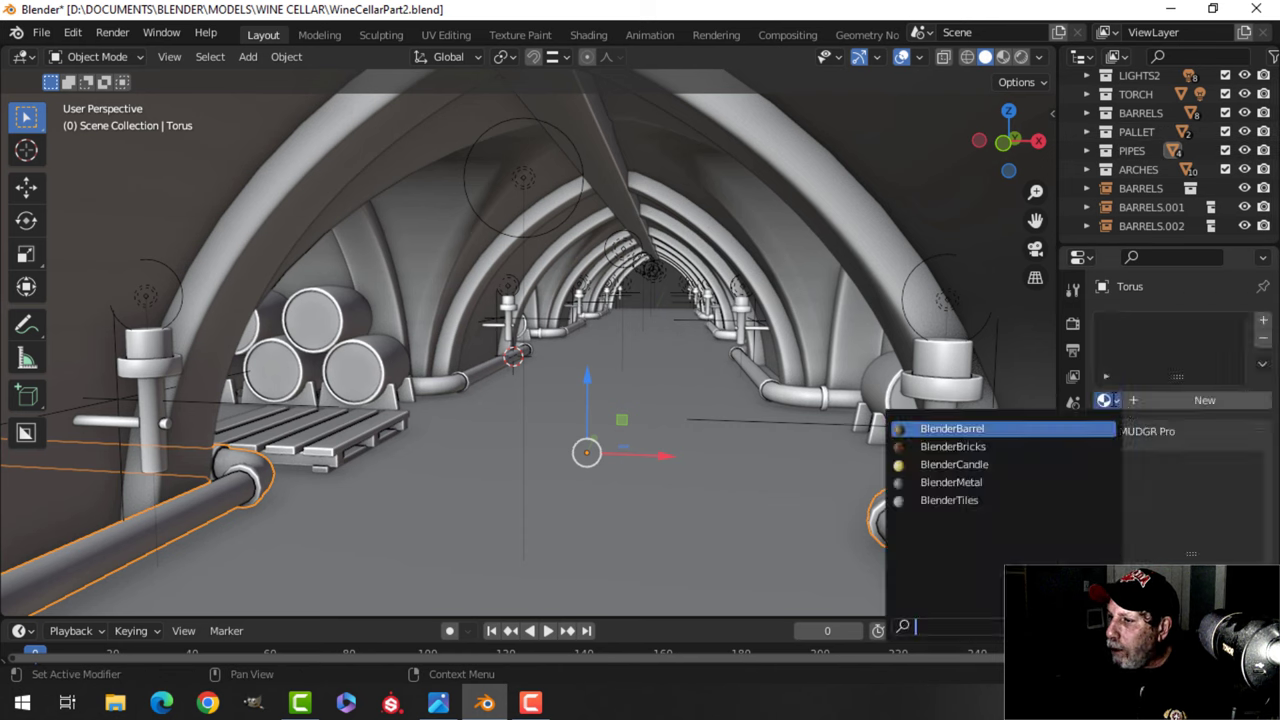
{"action": "left_click", "coordinate": [990, 482]}
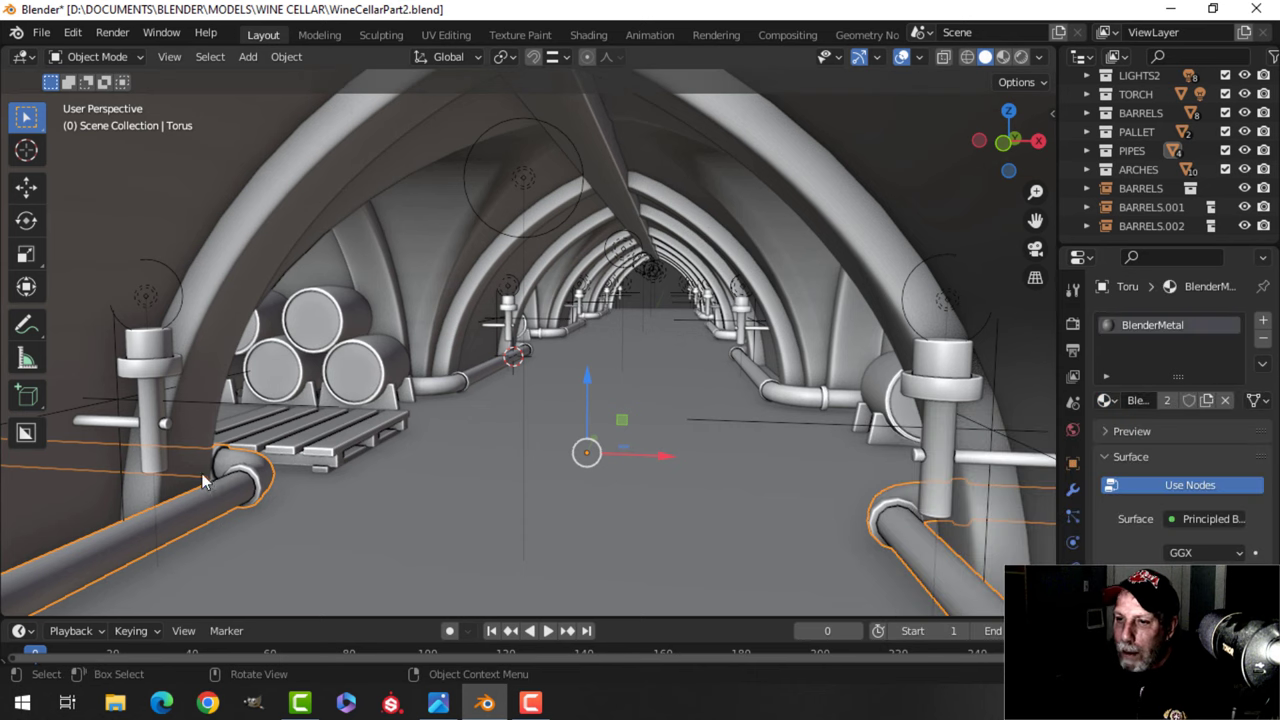
Assign the existing BlenderMetal material to each of the three remaining pipe runs farther down the corridor.
{"action": "left_click", "coordinate": [462, 380]}
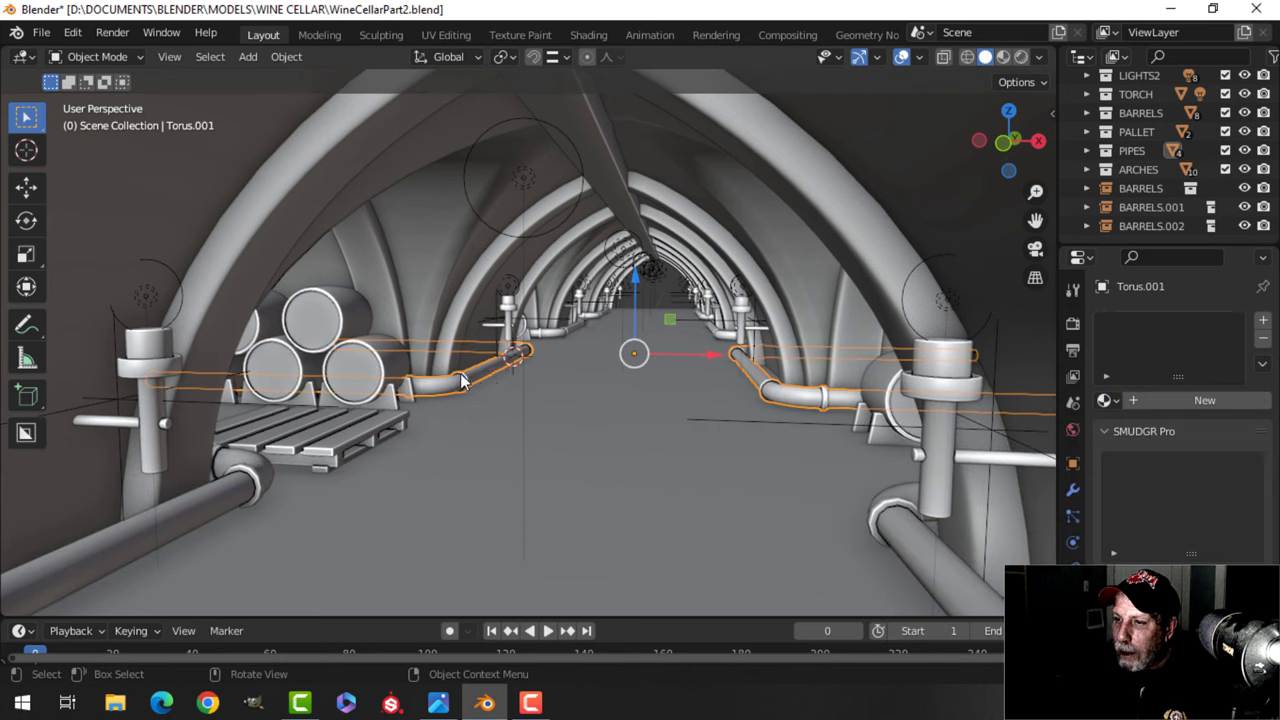
{"action": "left_click", "coordinate": [1104, 400]}
{"action": "left_click", "coordinate": [902, 476]}
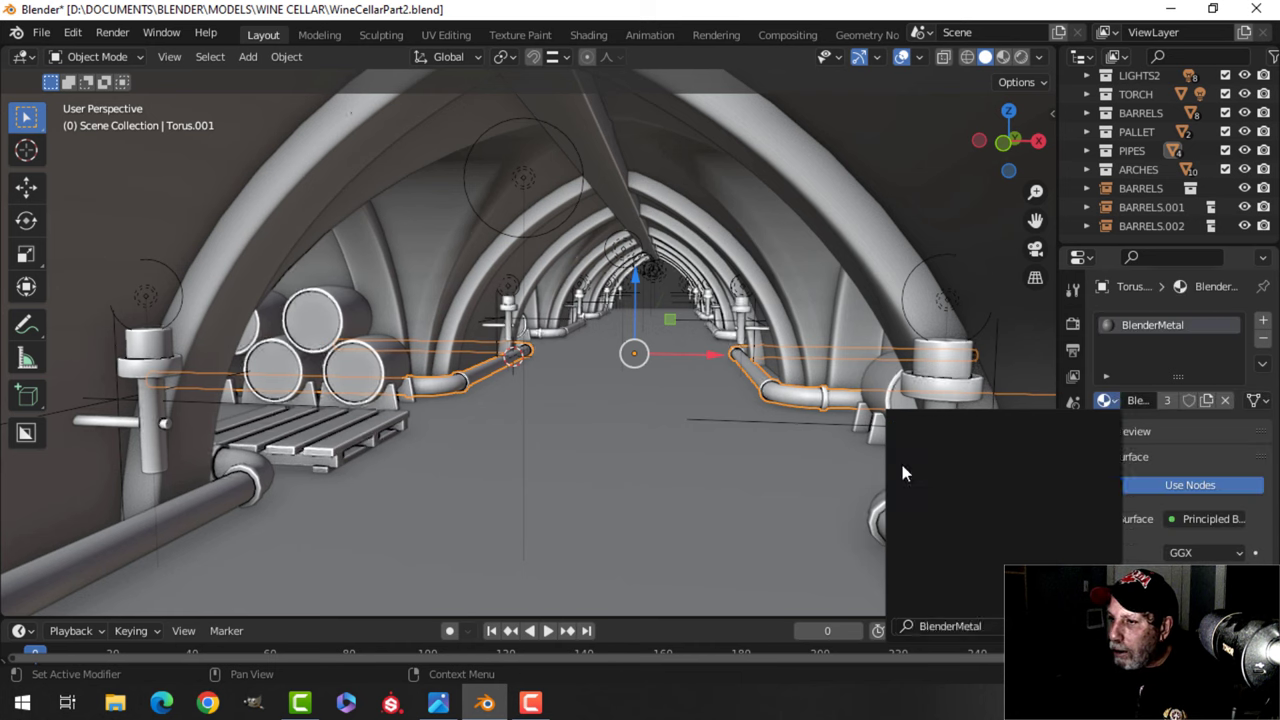
{"action": "left_click", "coordinate": [561, 331]}
{"action": "left_click", "coordinate": [1104, 402]}
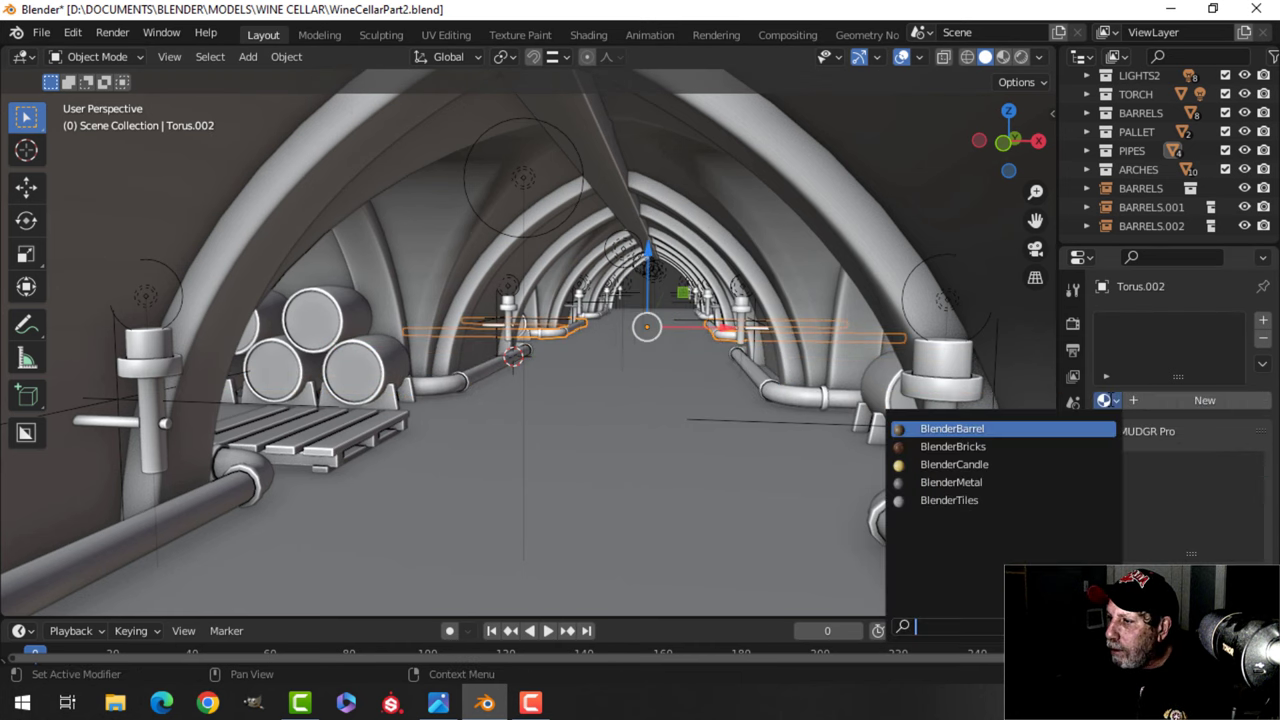
{"action": "left_click", "coordinate": [905, 481]}
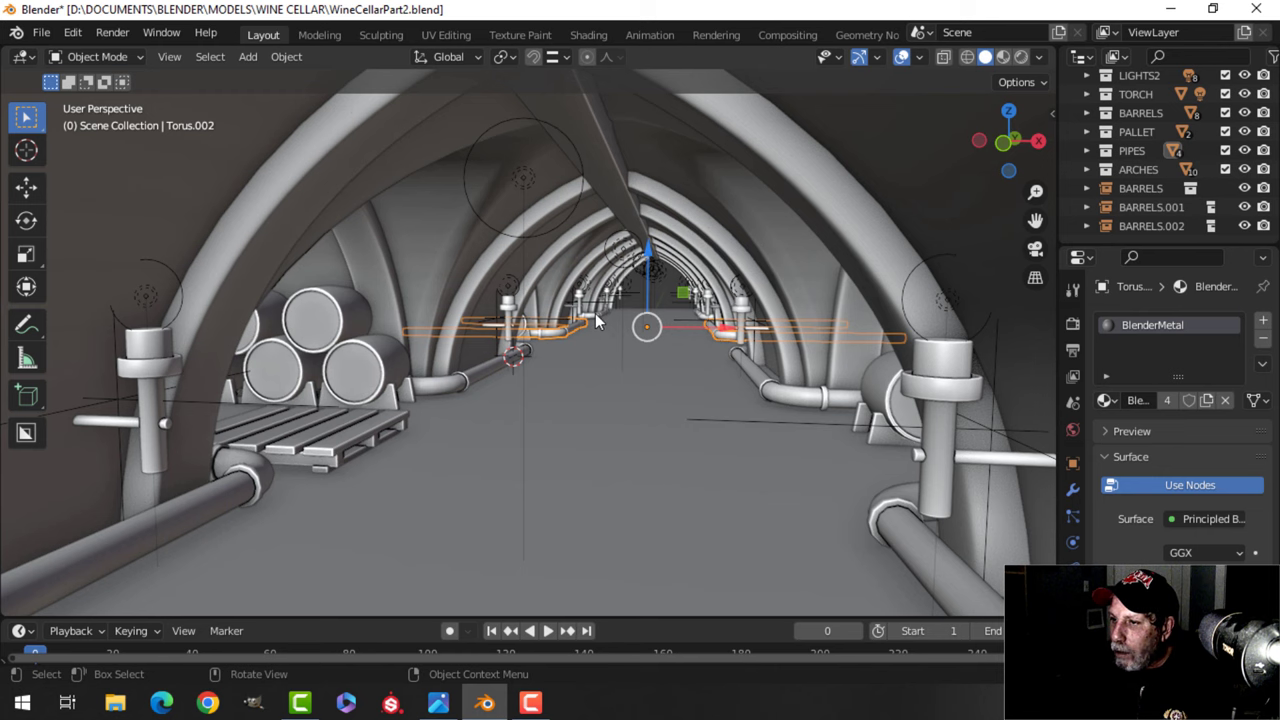
{"action": "left_click", "coordinate": [614, 324]}
{"action": "left_click", "coordinate": [1112, 400]}
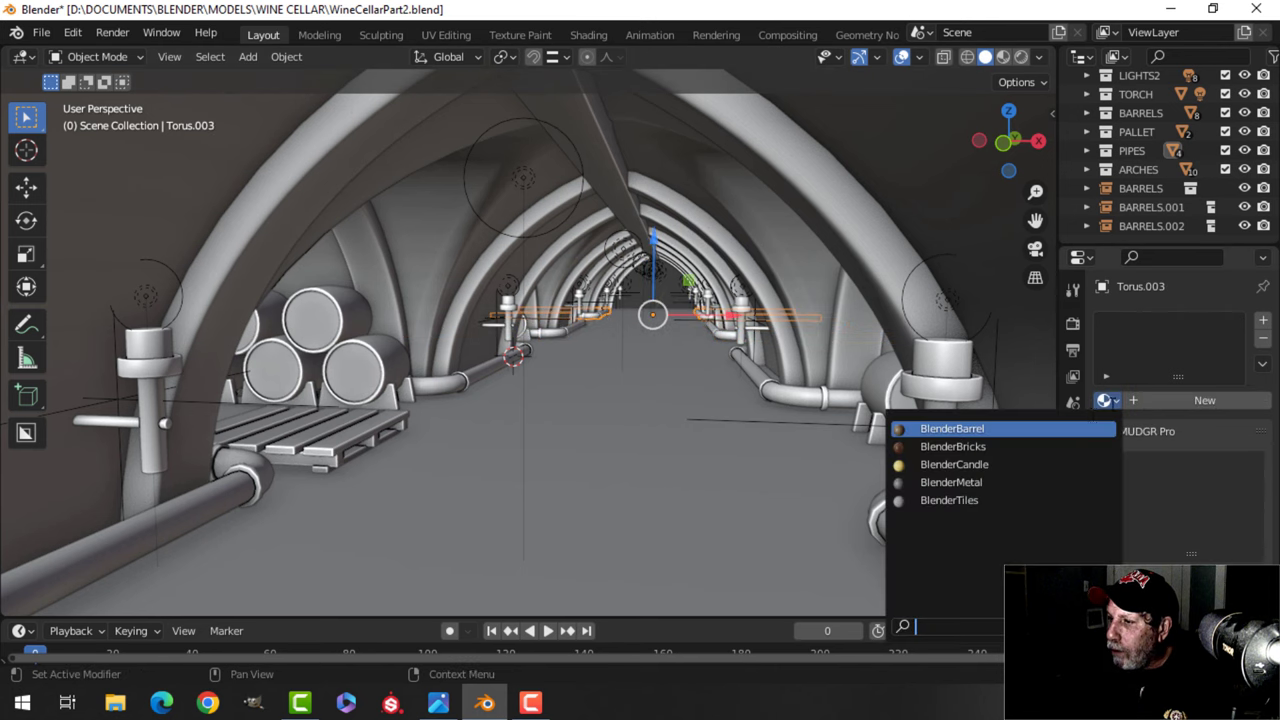
{"action": "left_click", "coordinate": [987, 482]}
Clear the selection and save the wine cellar file, then display the corridor in Material Preview shading.
{"action": "key", "text": "alt+a"}
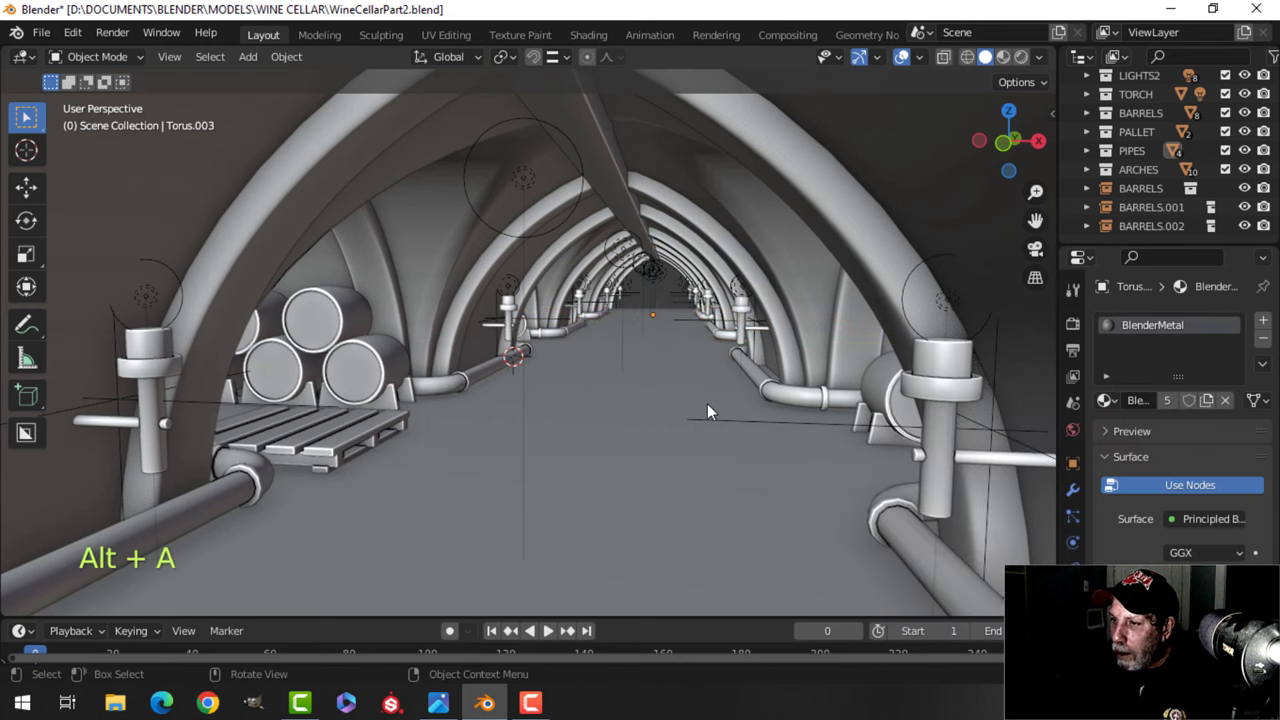
{"action": "key", "text": "ctrl+s"}
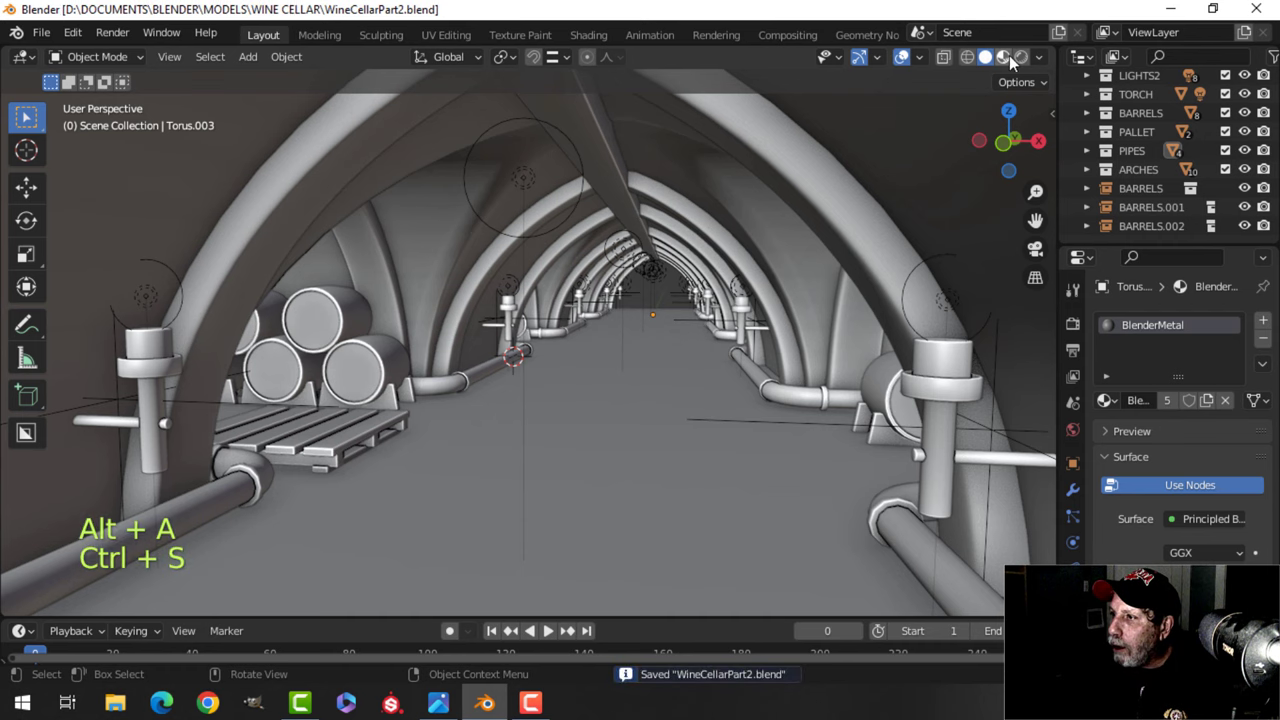
{"action": "left_click", "coordinate": [1004, 56]}
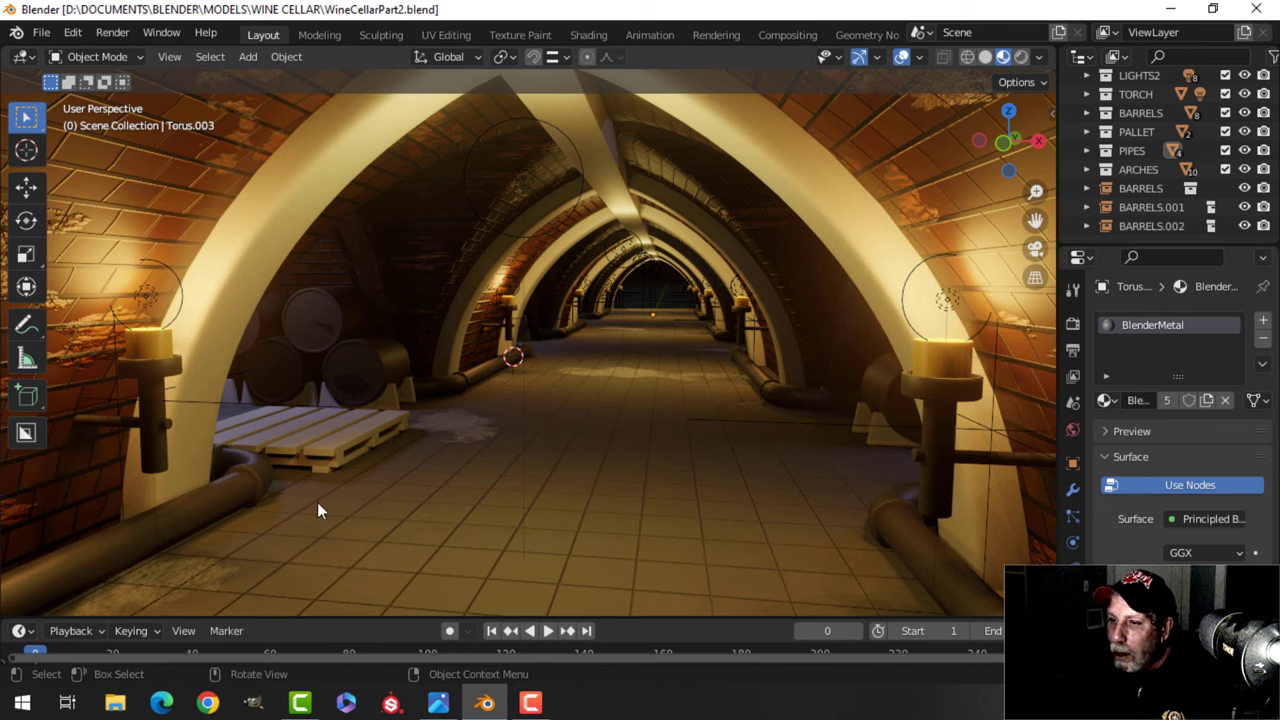
Move the wooden pallet slightly back from the nearest pipe elbow along the floor, deselect it, and save the file.
{"action": "left_click", "coordinate": [335, 446]}
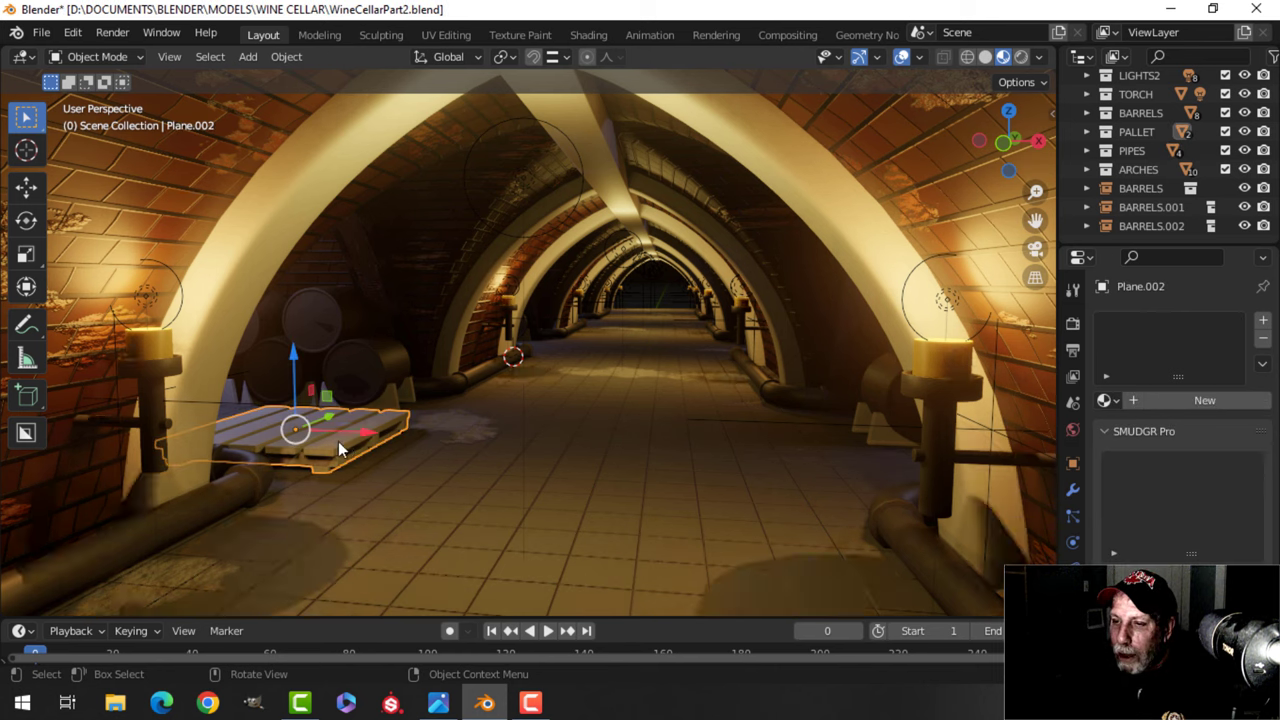
{"action": "left_click_drag", "start_coordinate": [337, 405], "coordinate": [357, 397]}
{"action": "key", "text": "alt+a"}
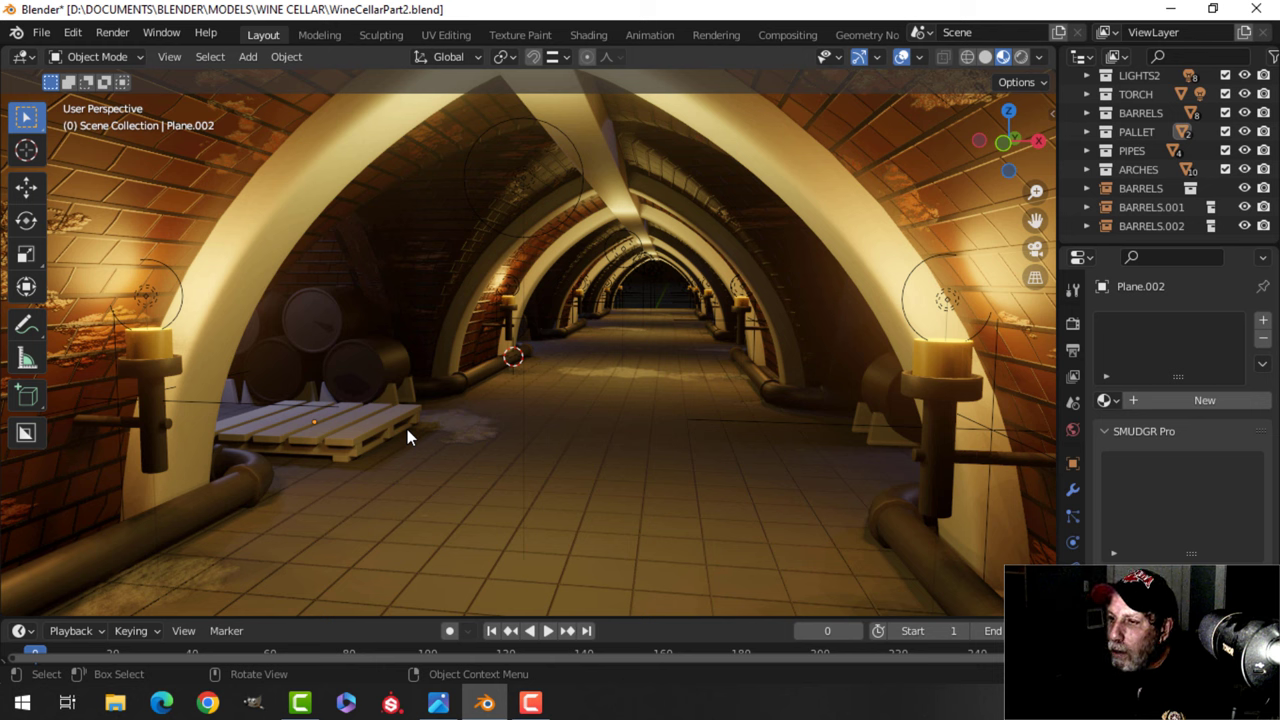
{"action": "key", "text": "ctrl+s"}
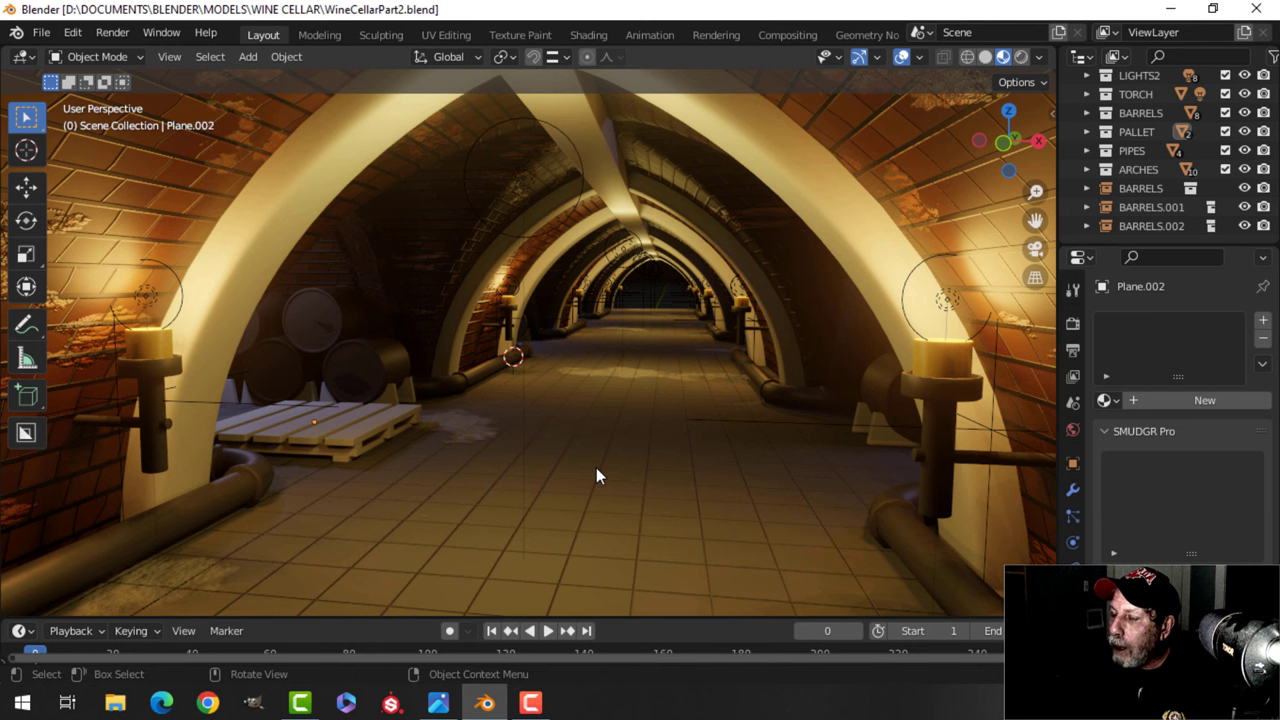
Return the viewport to solid shading and save the wine cellar file again.
{"action": "left_click", "coordinate": [985, 57]}
{"action": "key", "text": "ctrl+s"}
{"action": "middle_click_drag", "start_coordinate": [541, 378], "coordinate": [536, 371], "text": "shift"}
{"action": "mouse_move", "coordinate": [536, 371]}
{"action": "middle_mouse_down"}
{"action": "mouse_move", "coordinate": [519, 359]}
{"action": "mouse_move", "coordinate": [532, 370]}
{"action": "middle_mouse_up"}
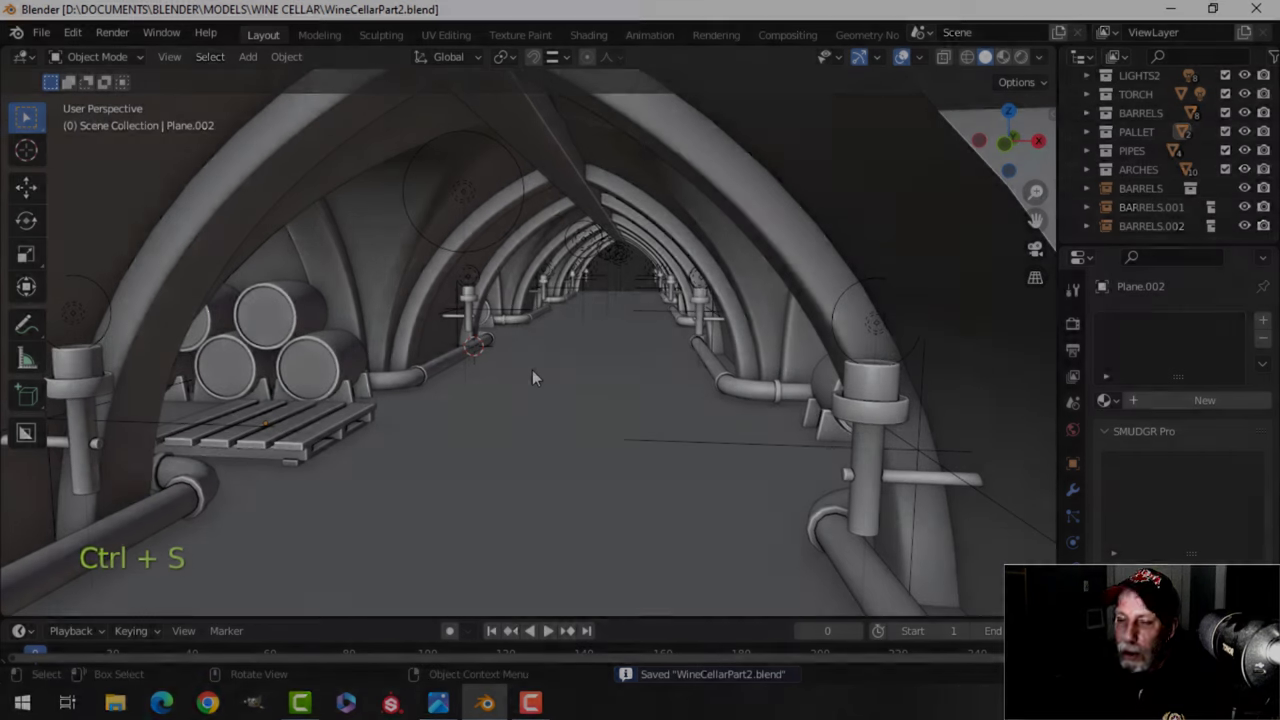